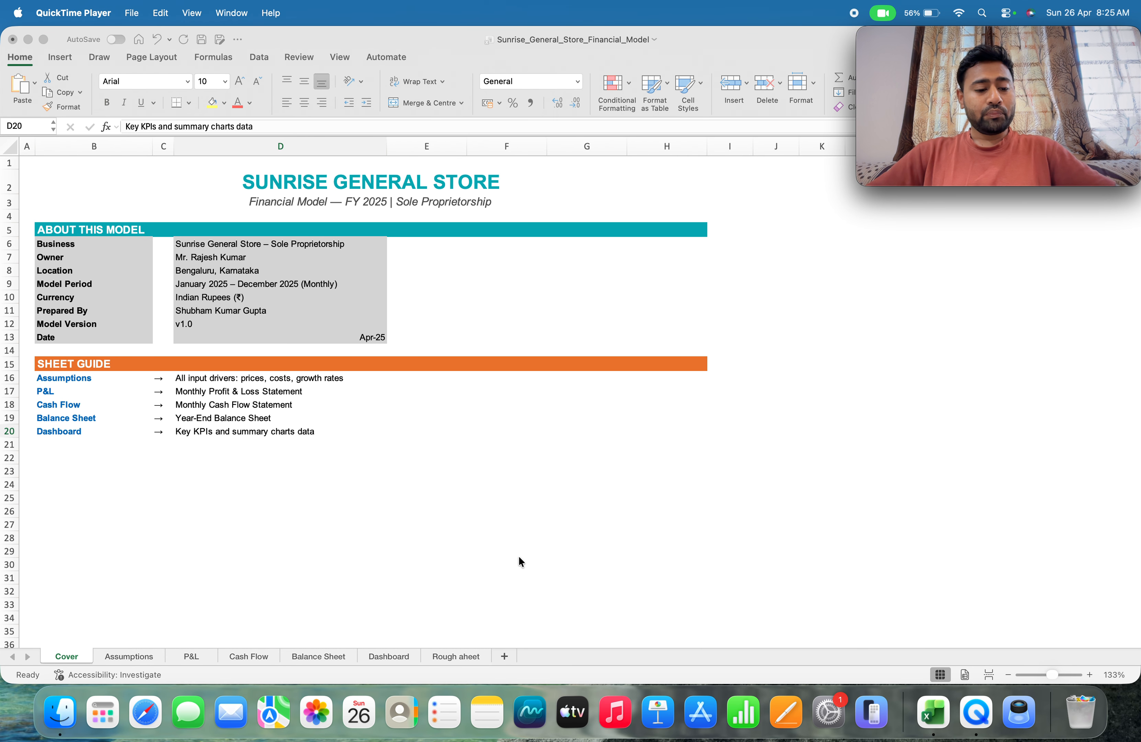
Look through the Assumptions, P&L, Cash Flow, Balance Sheet and Dashboard sheets to review the financial model's structure
left_click(124, 661)
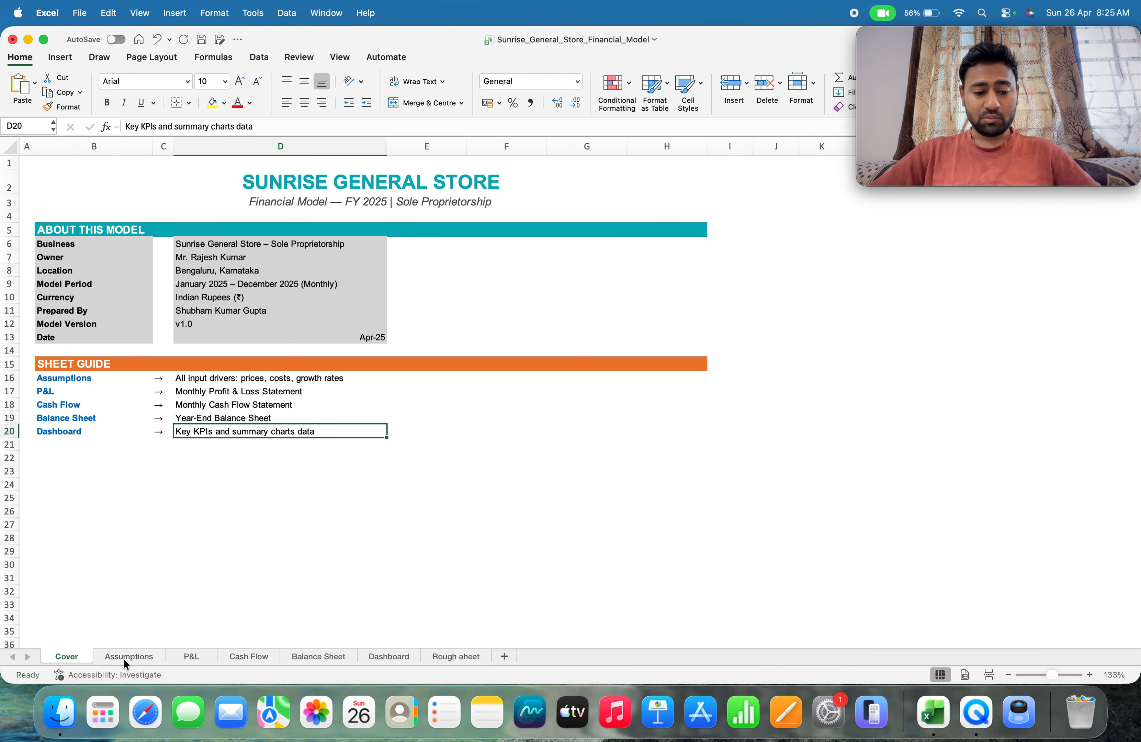
left_click(126, 656)
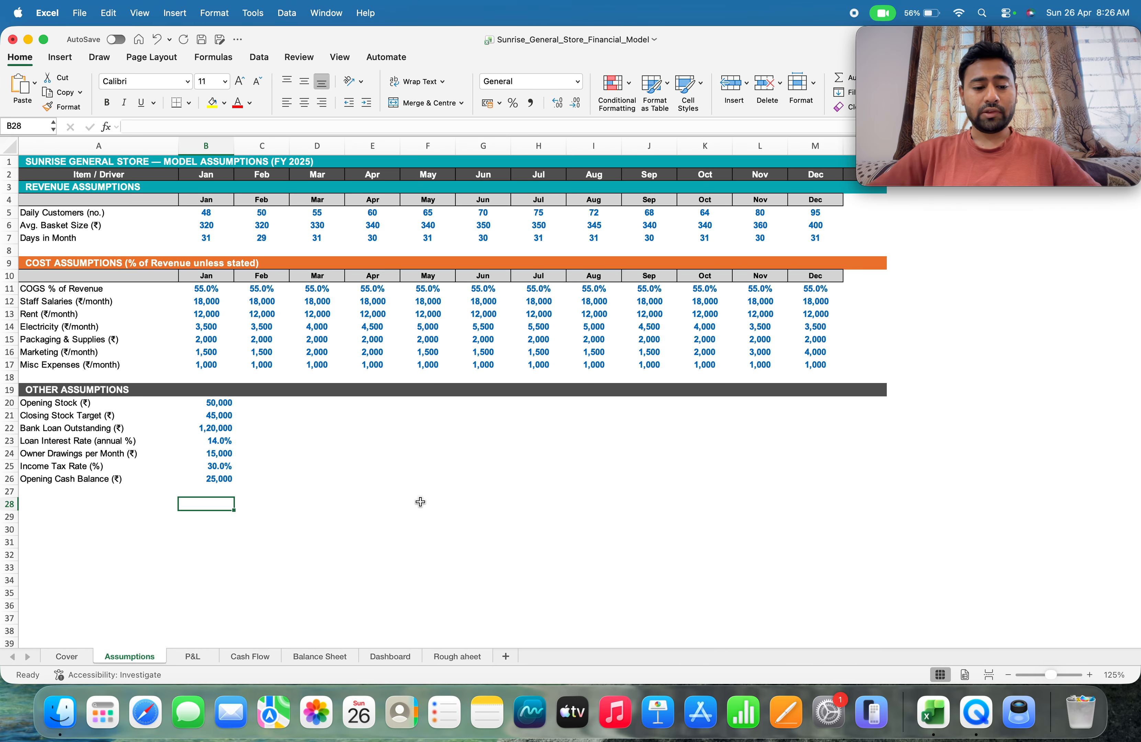
left_click(205, 660)
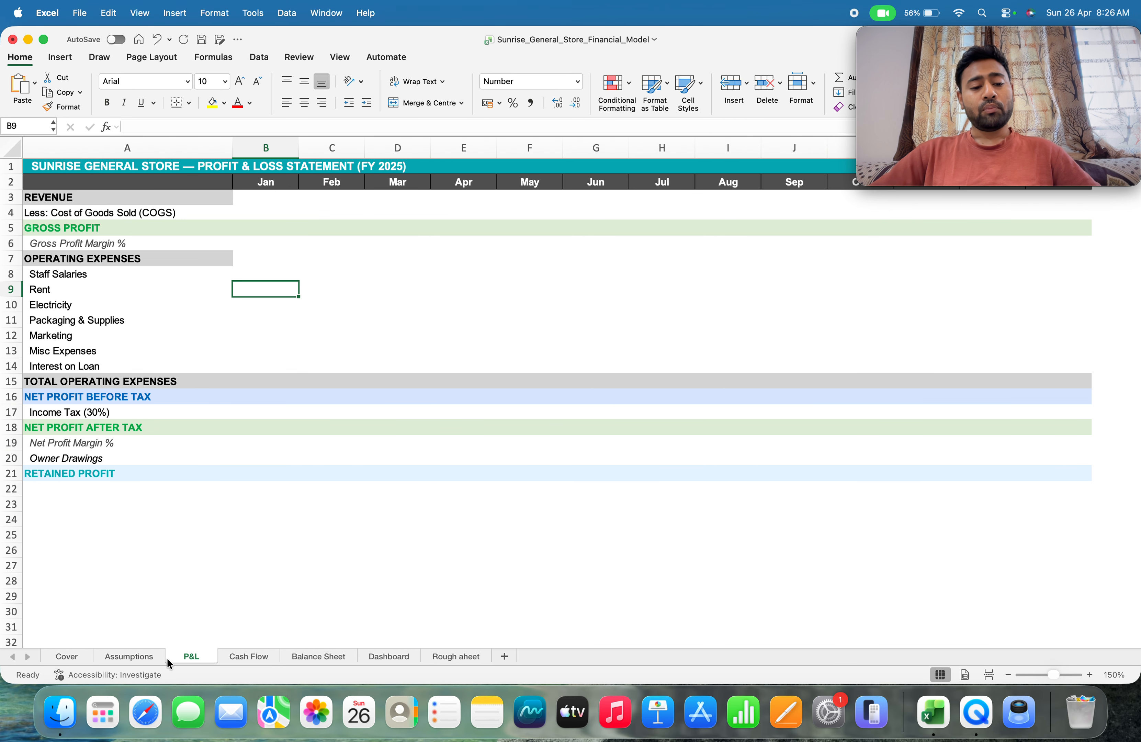
left_click(252, 657)
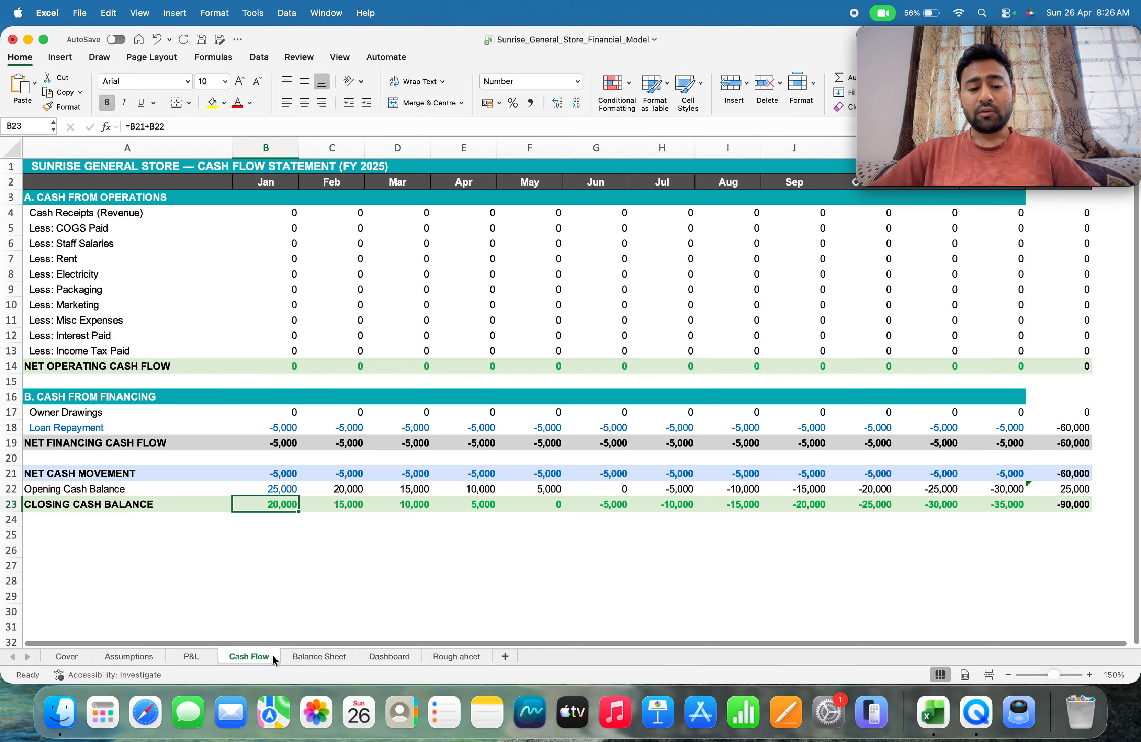
left_click(326, 657)
left_click(391, 656)
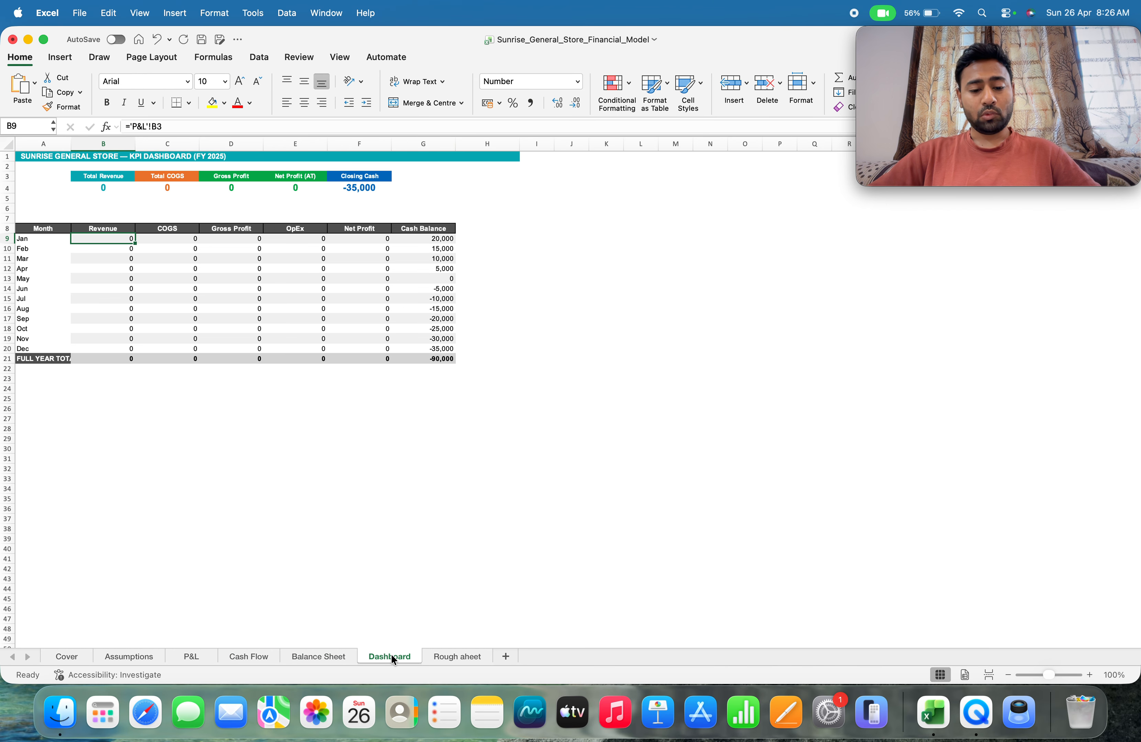
left_click(123, 655)
left_click(200, 655)
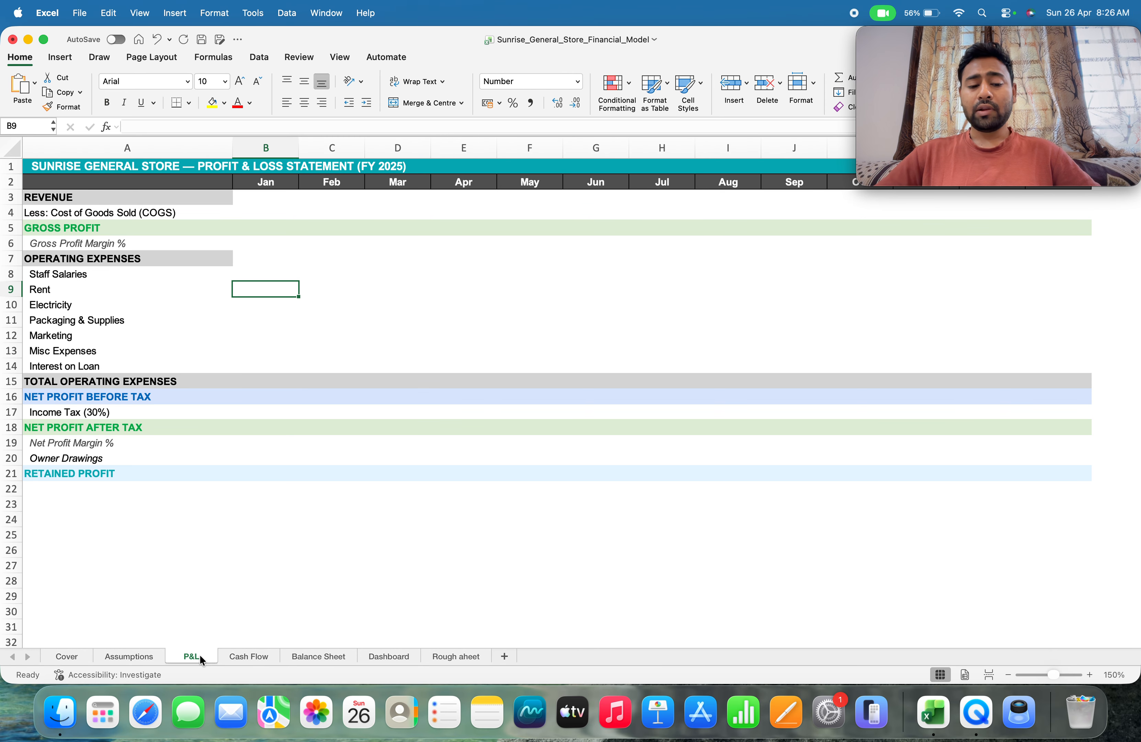
left_click(251, 656)
left_click(312, 656)
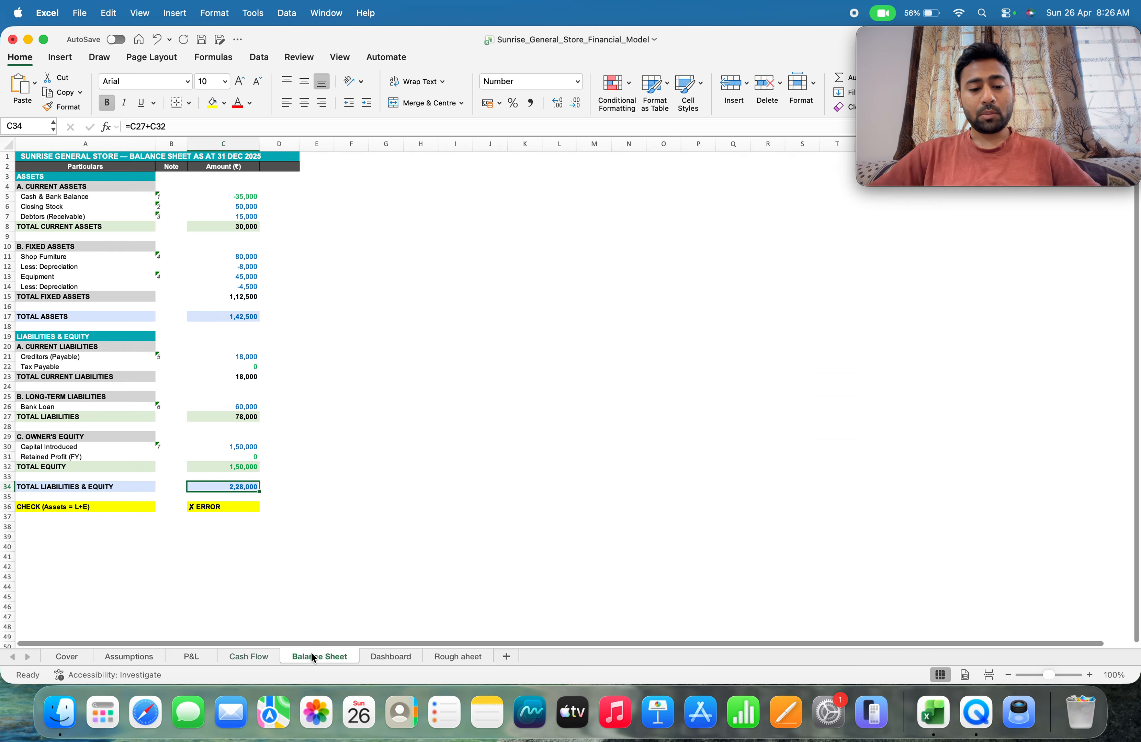
left_click(390, 654)
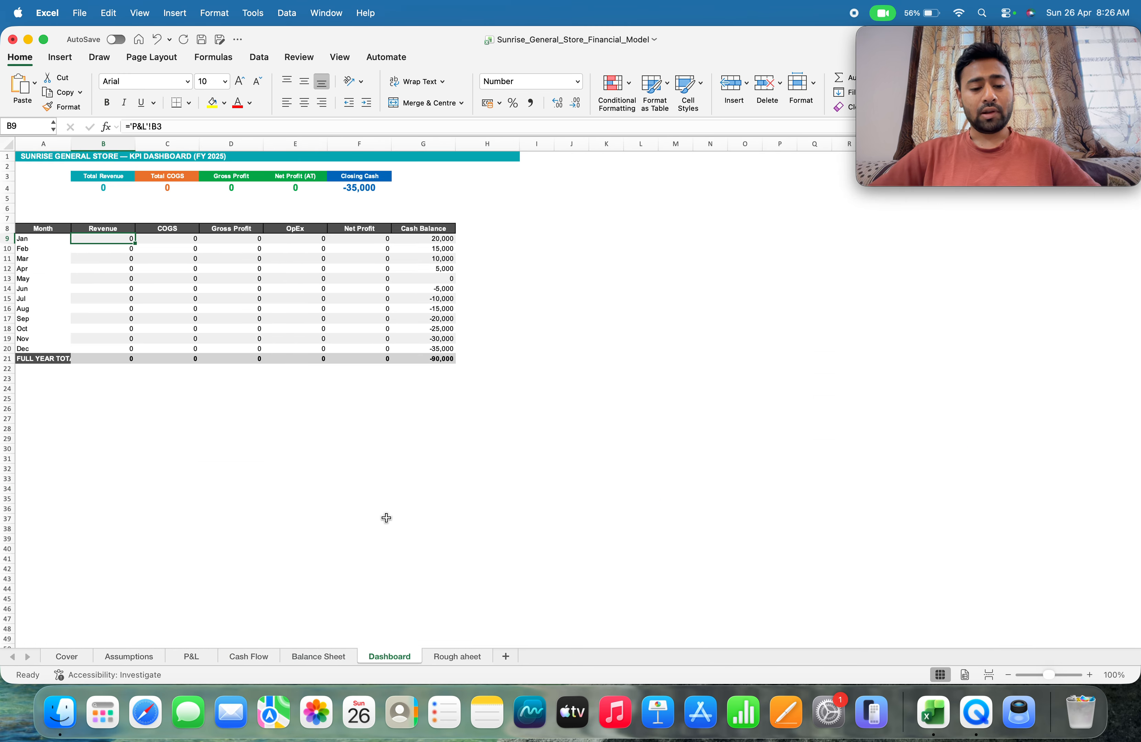
left_click(320, 656)
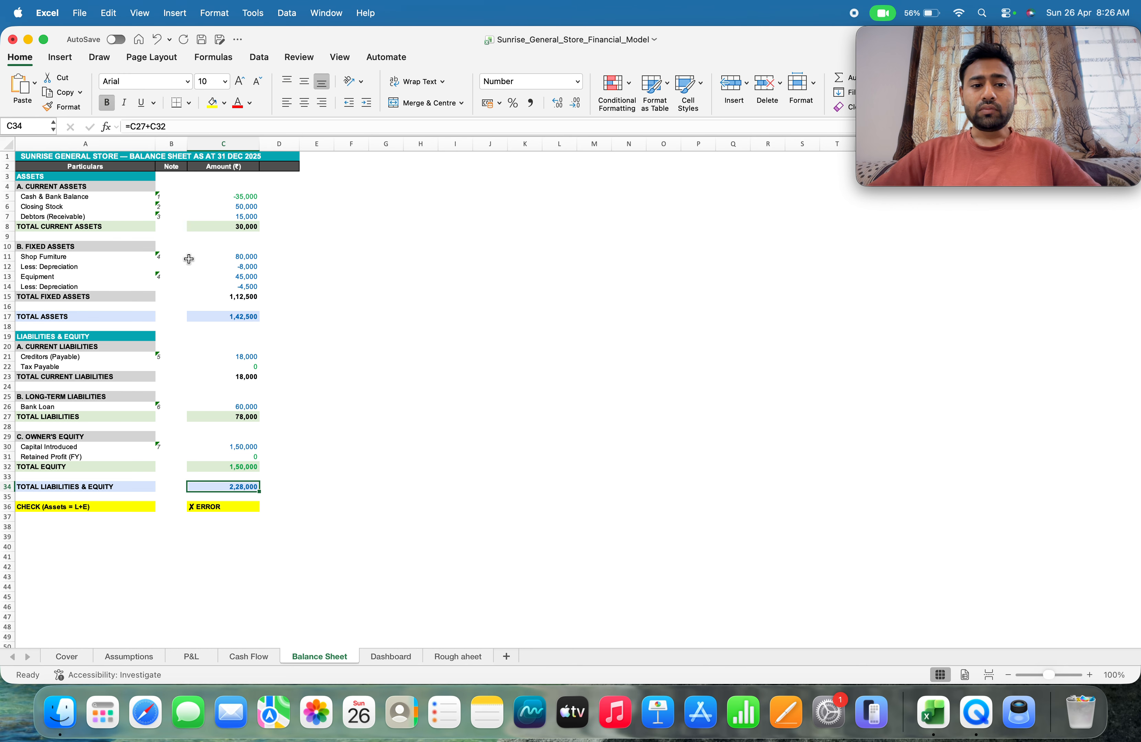
Compare the input drivers on the Assumptions sheet with the P&L sheet, checking the January revenue cell B3
left_click(142, 656)
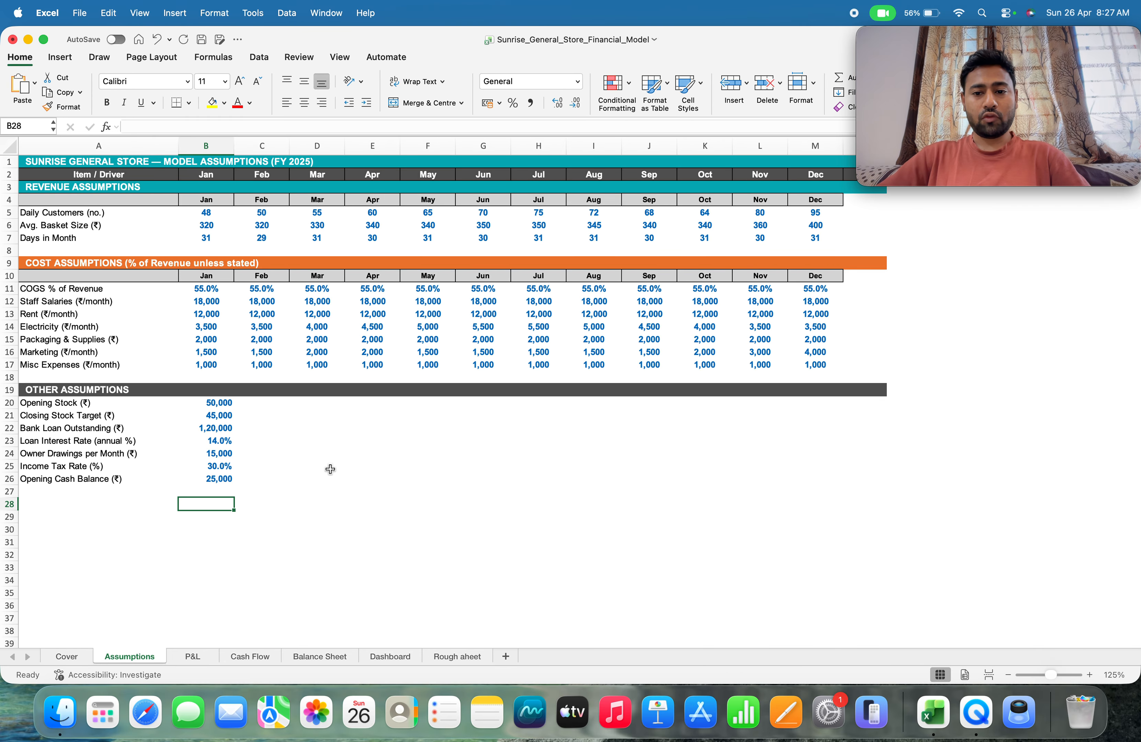
mouse_move(903, 61)
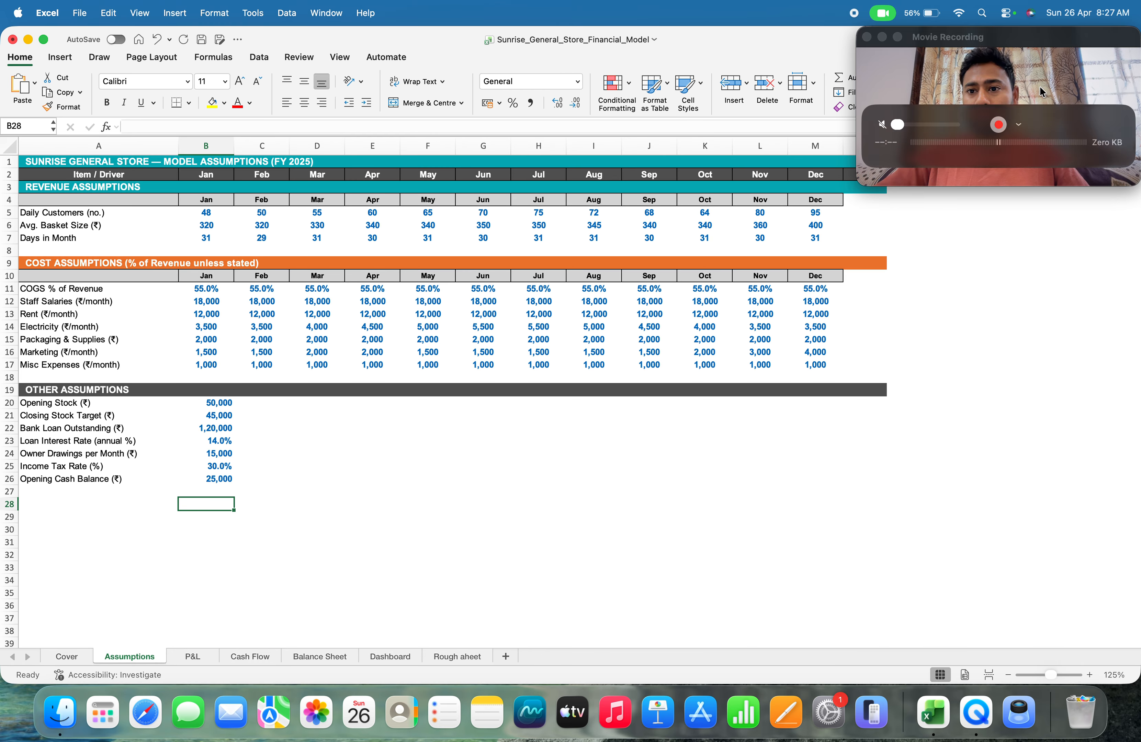
left_click(186, 658)
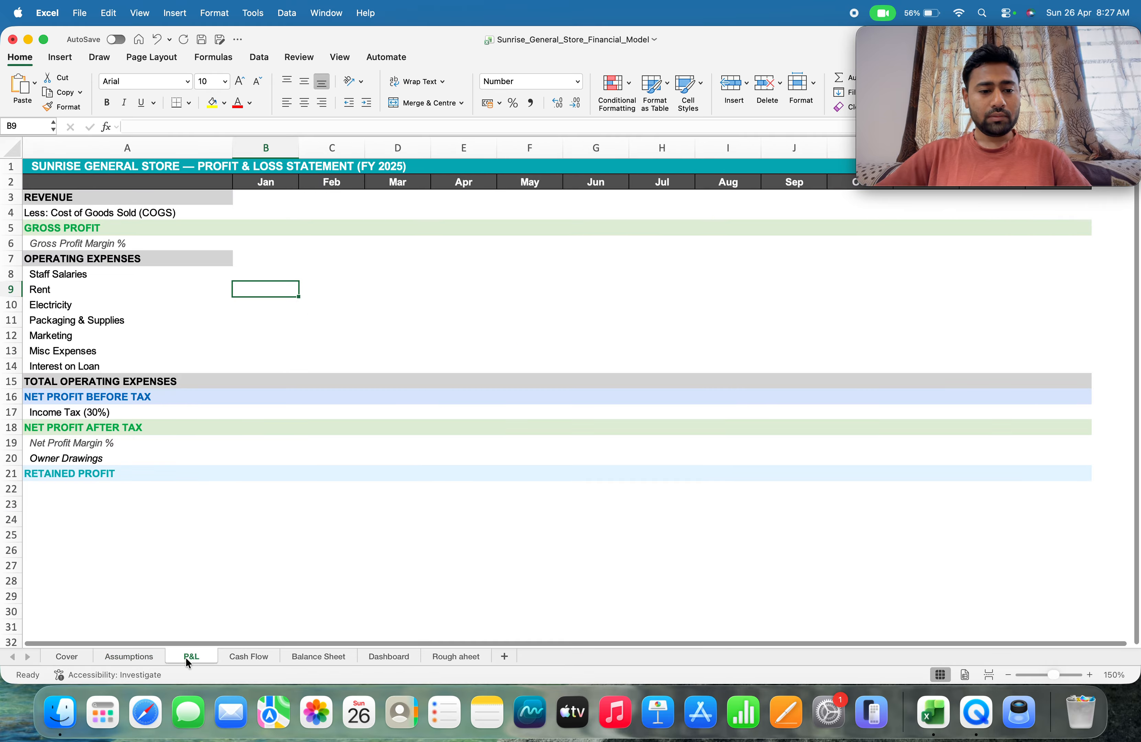
left_click(265, 199)
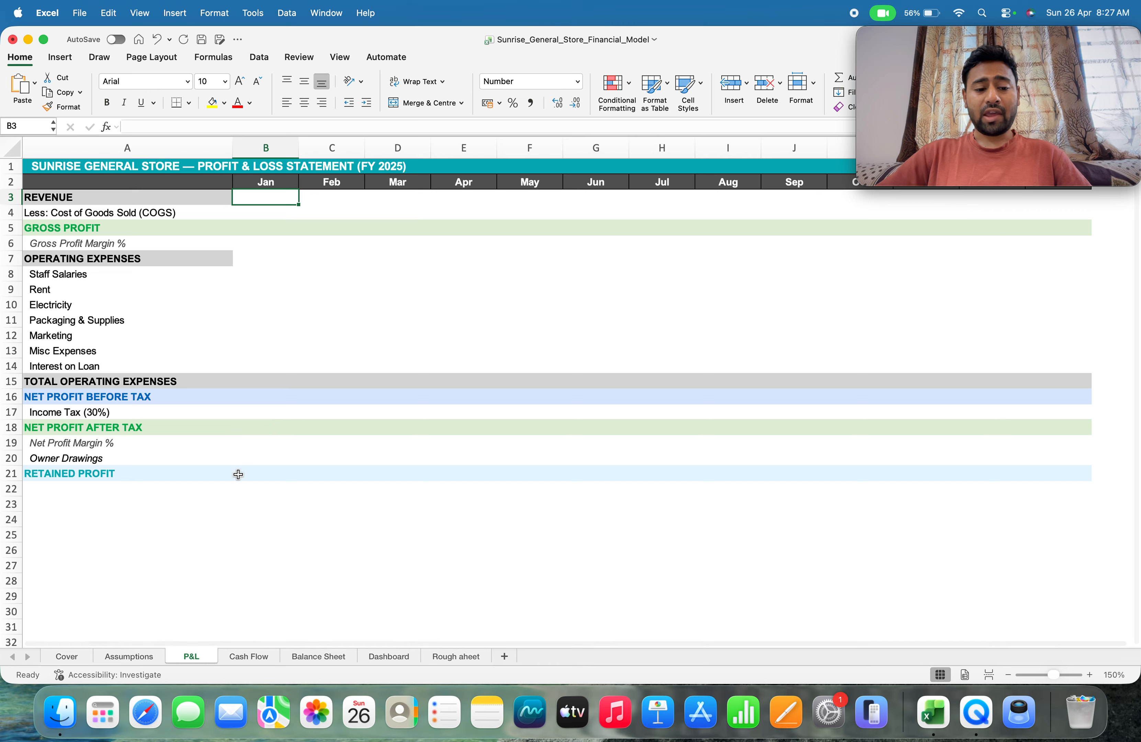
left_click(148, 658)
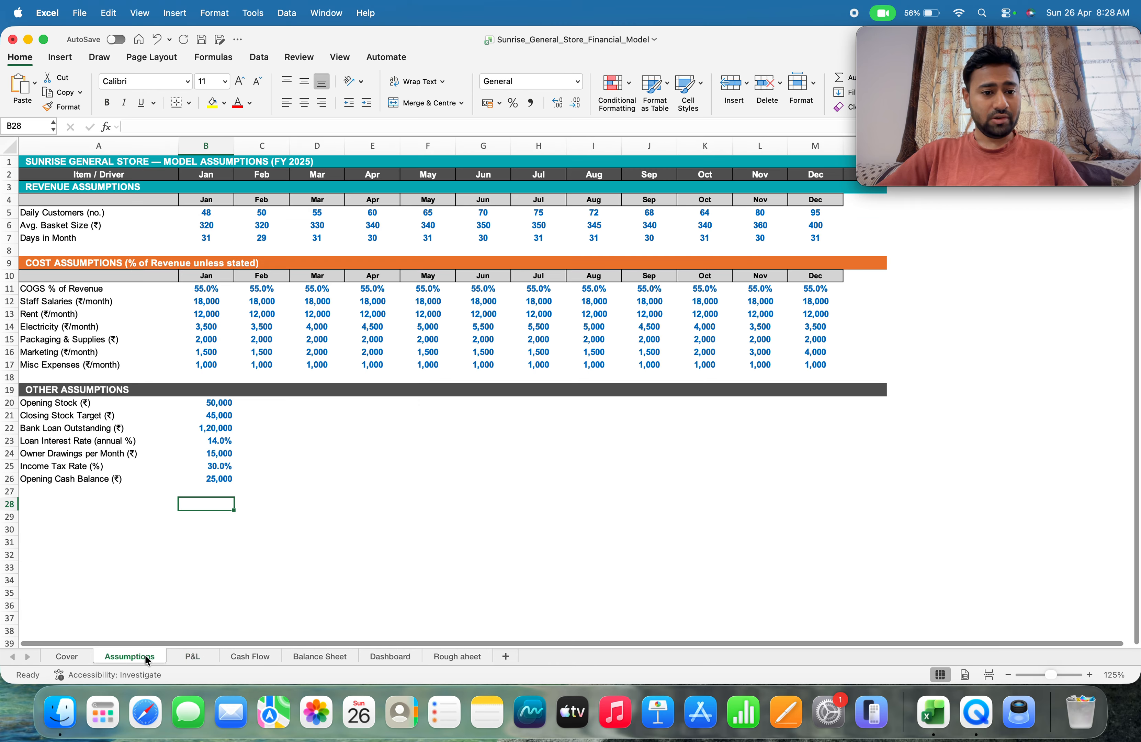
left_click(201, 657)
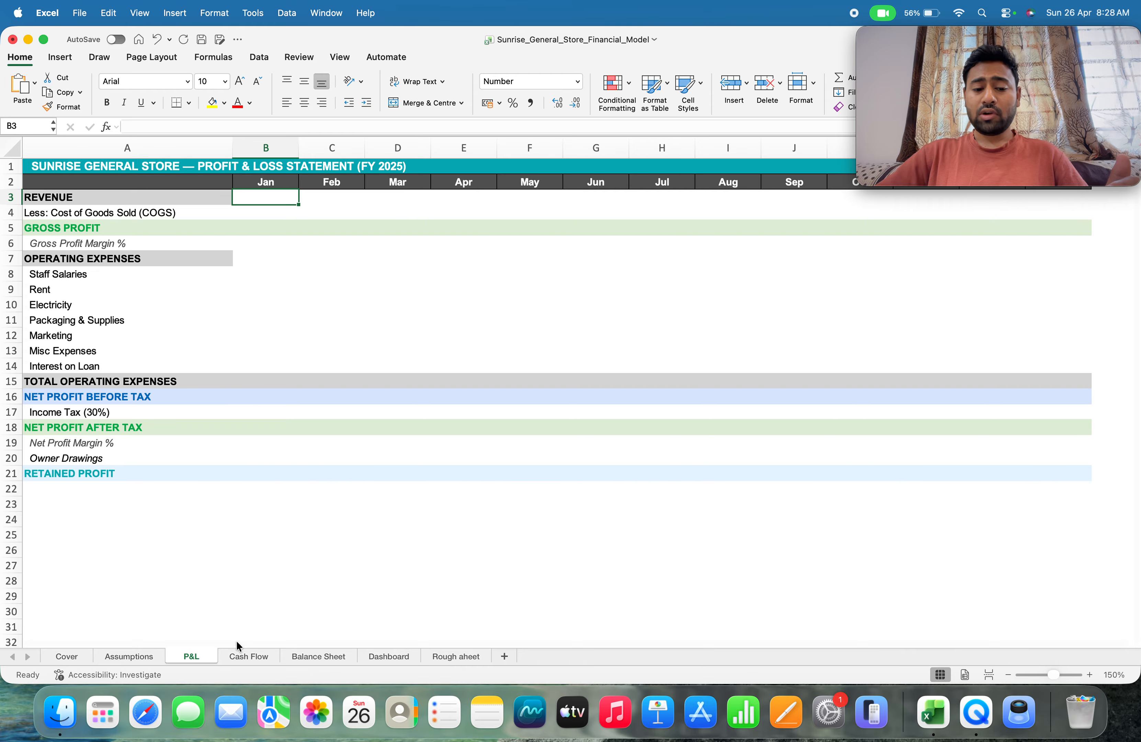
Examine the Cash Flow, Balance Sheet and Dashboard statements, and return to the P&L sheet
left_click(244, 656)
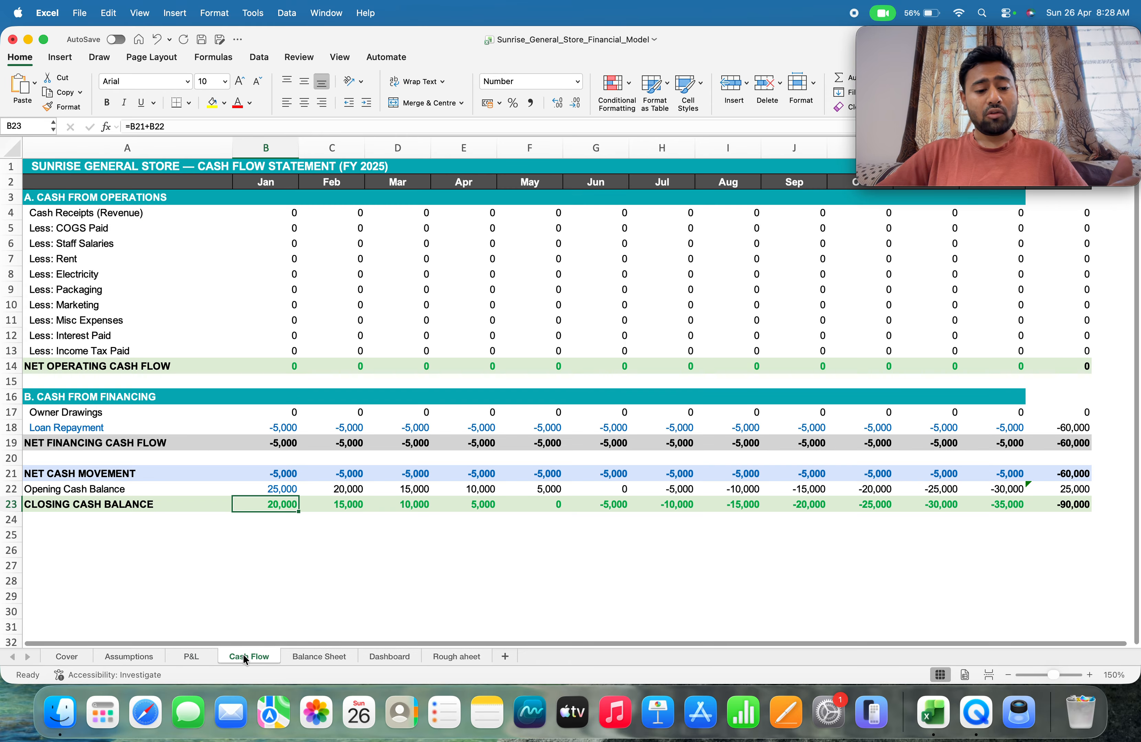
left_click(317, 656)
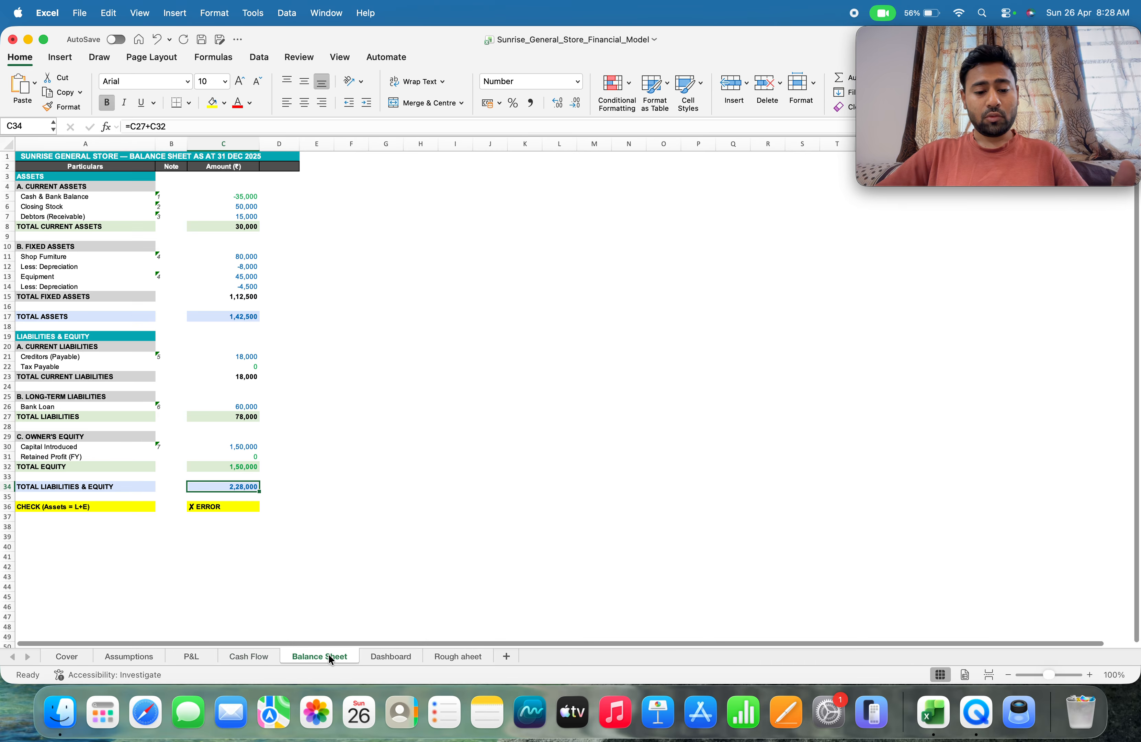
left_click(403, 656)
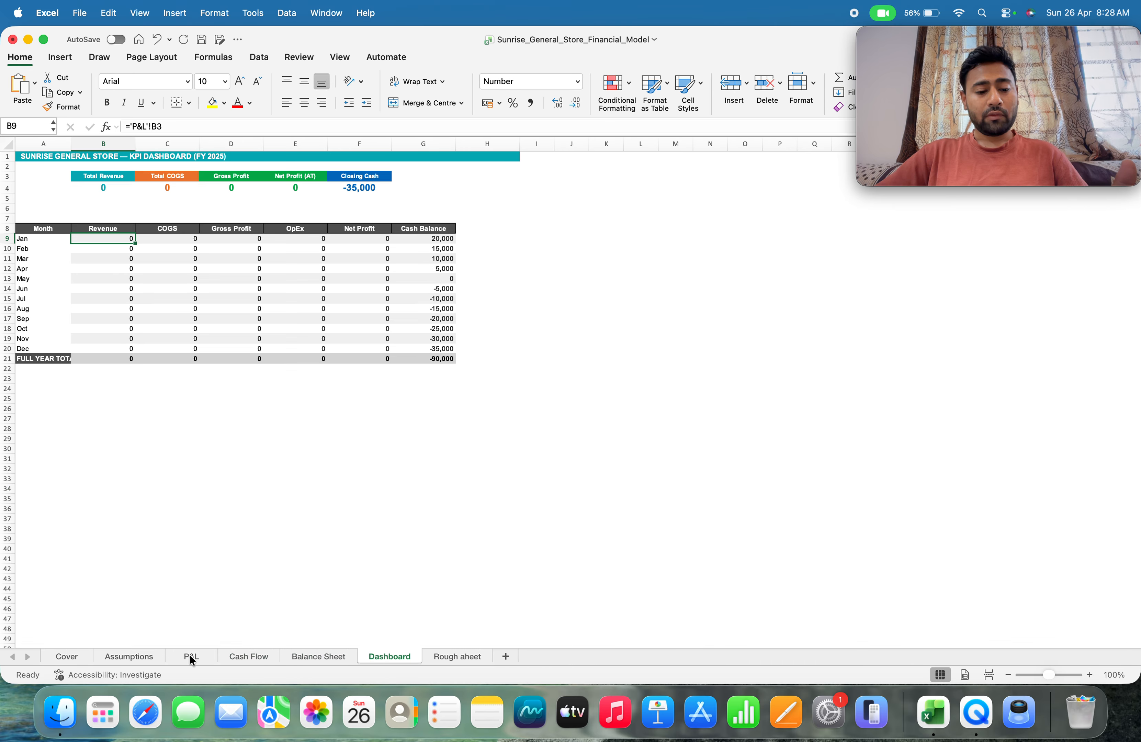
left_click(246, 658)
left_click(316, 656)
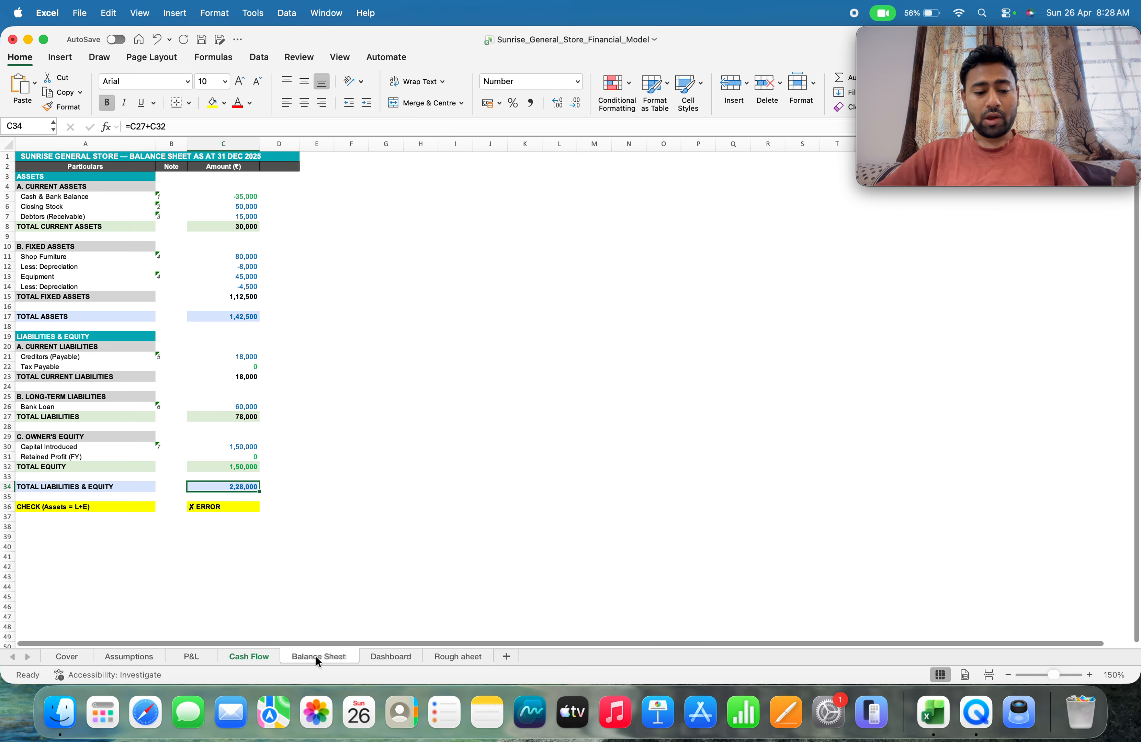
left_click(251, 658)
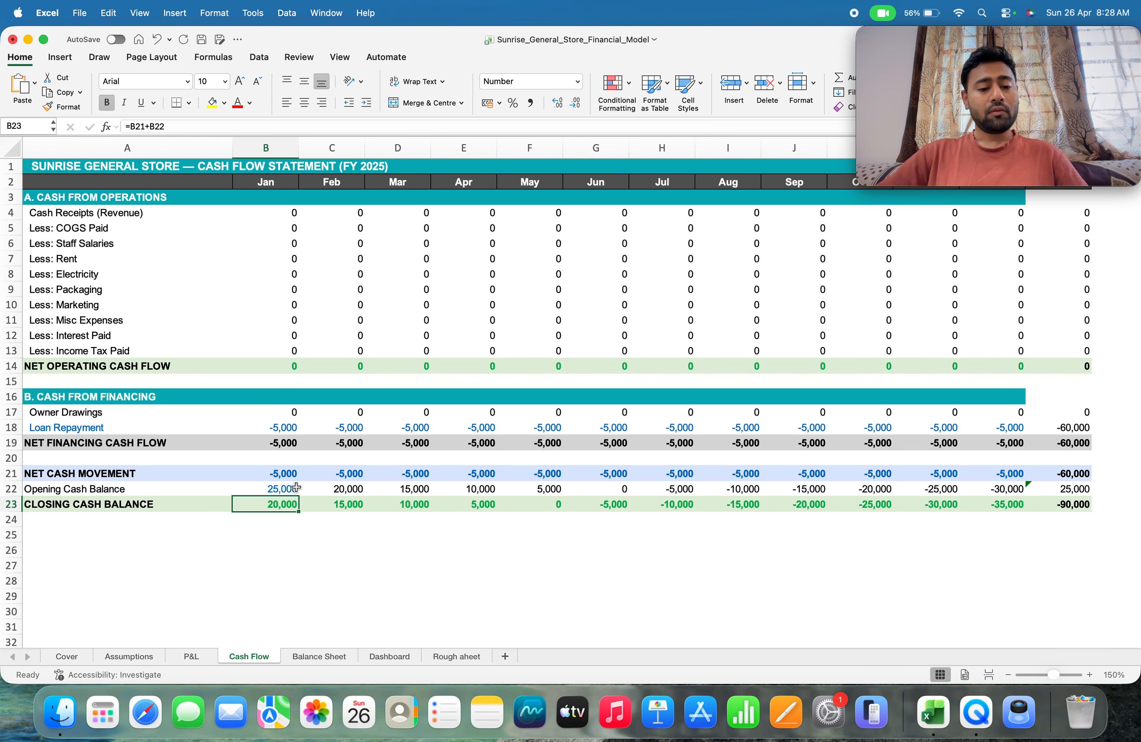
left_click(199, 653)
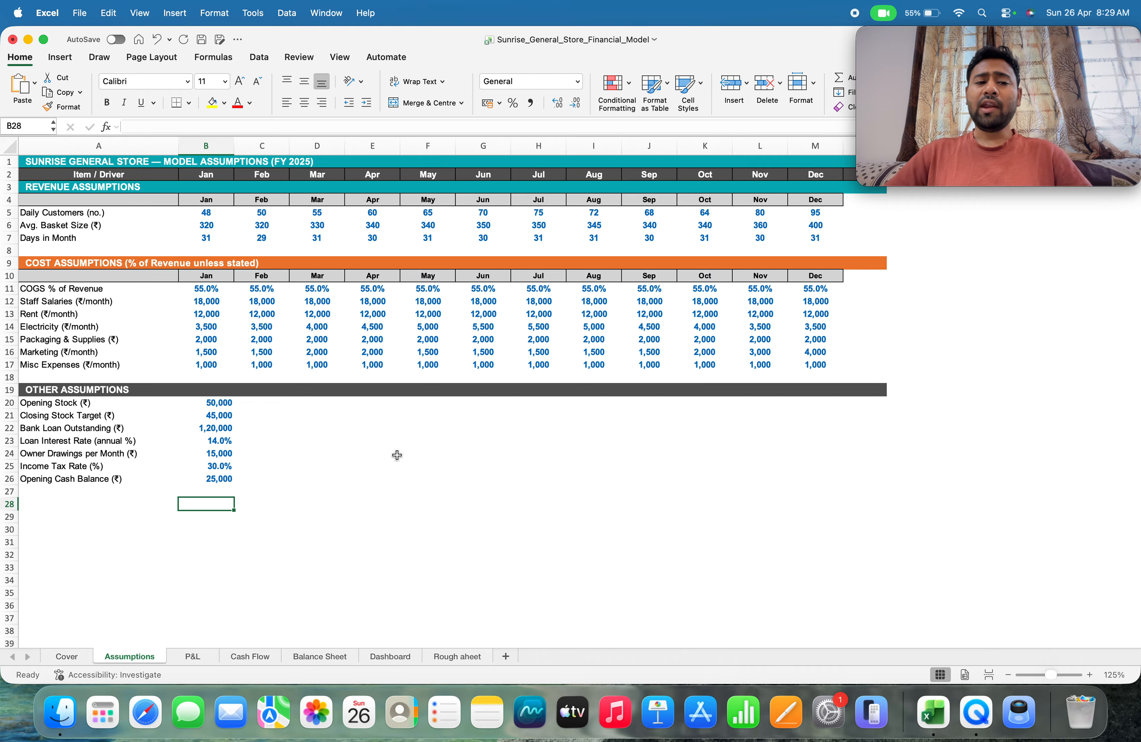
Inspect the Days in Month inputs for January to March in the revenue assumptions
left_click(198, 238)
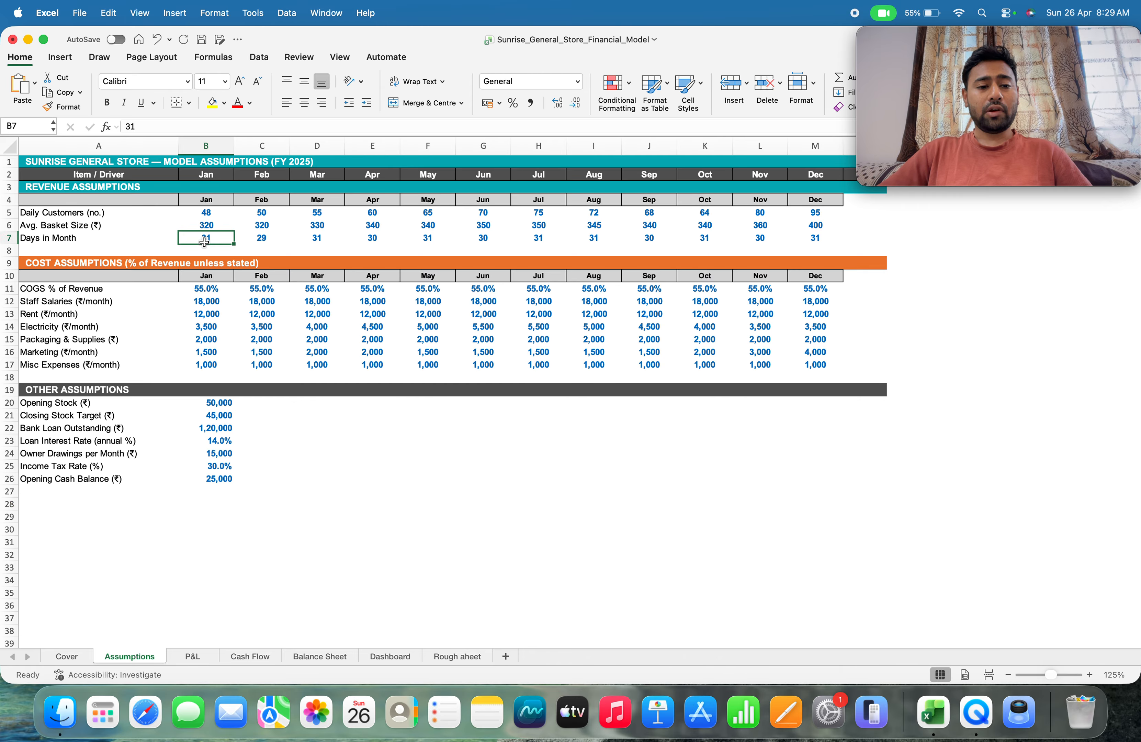
left_click(258, 241)
left_click(315, 241)
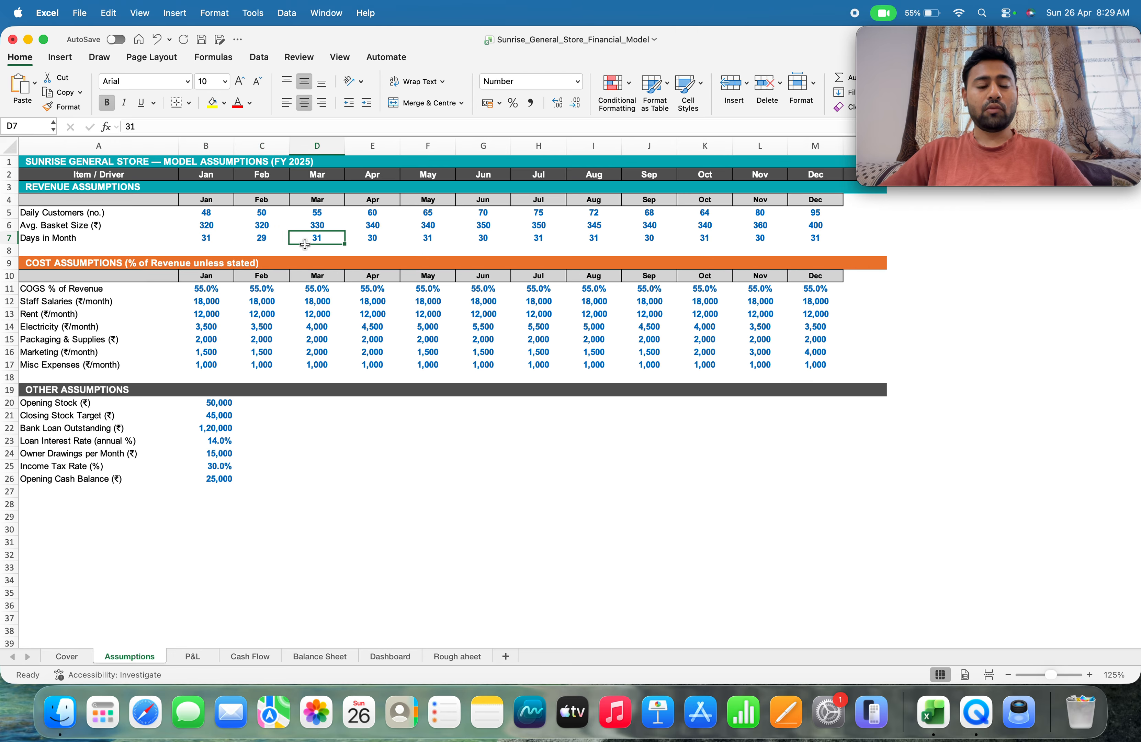
Inspect the January cost assumptions one by one, from COGS % of Revenue down to Misc Expenses
left_click(201, 292)
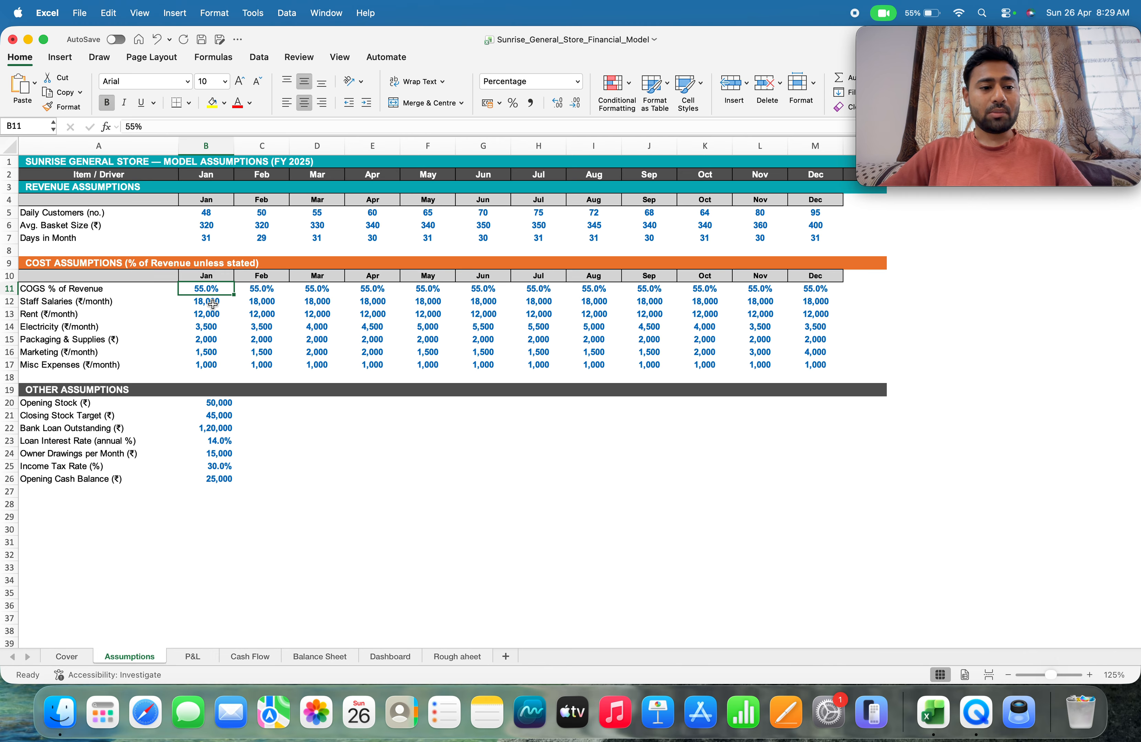
left_click(211, 304)
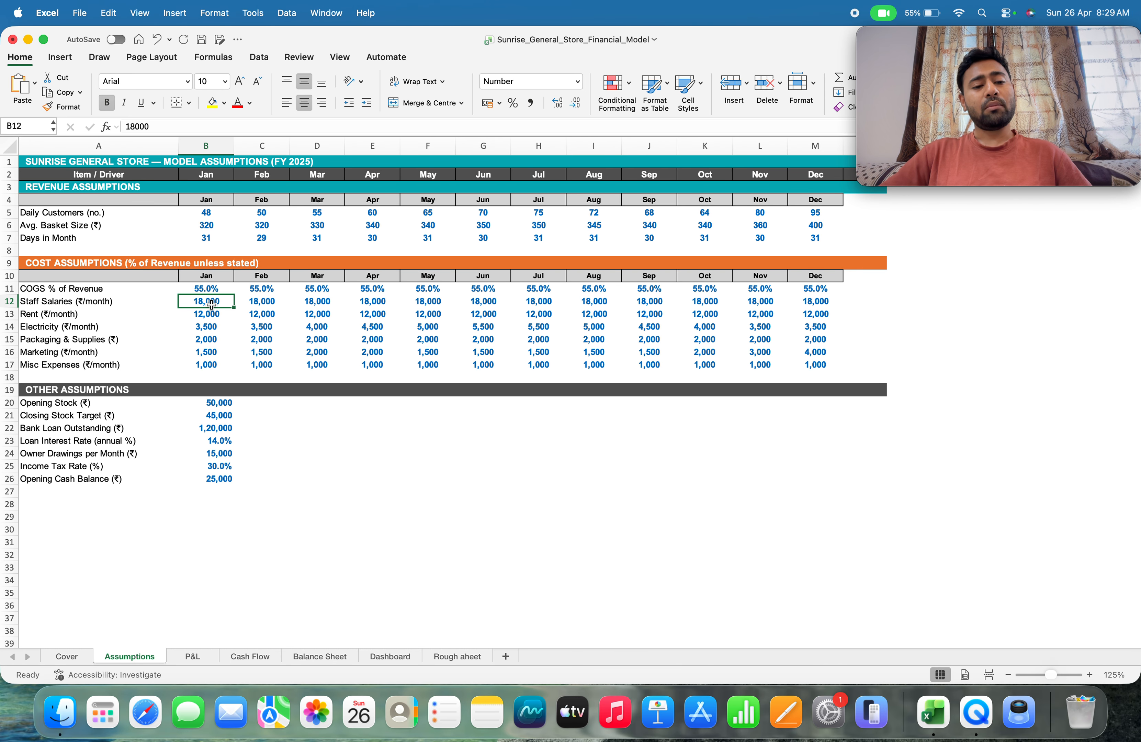
left_click(207, 314)
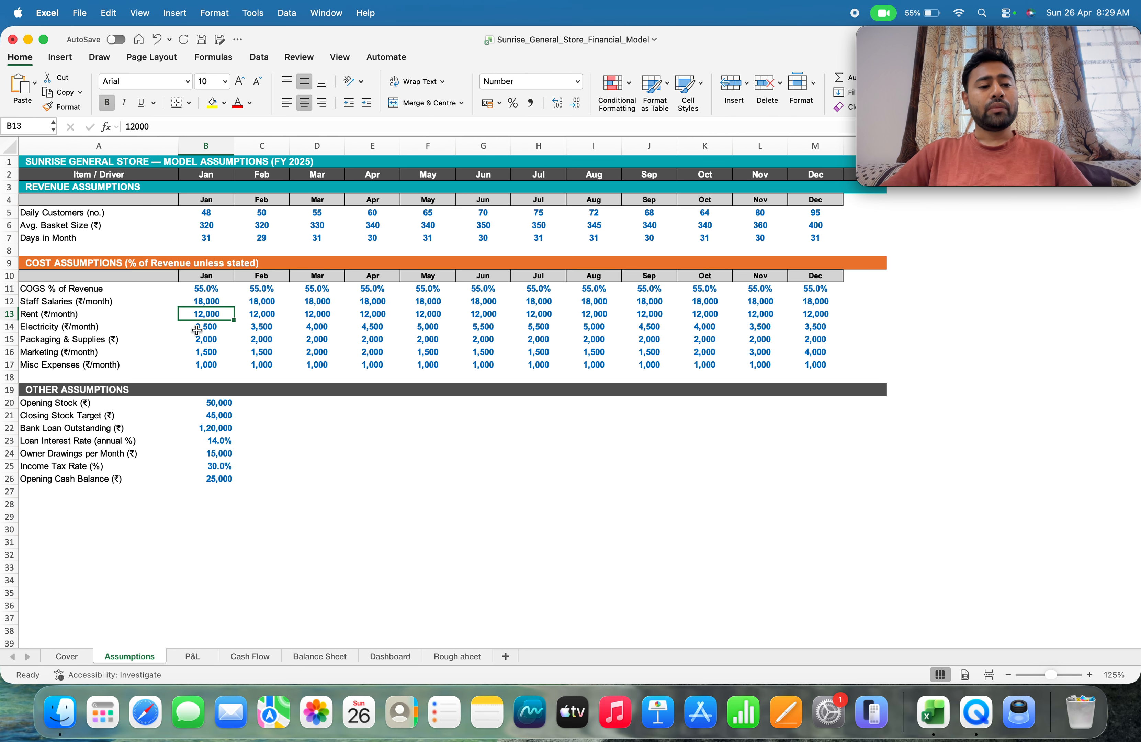
left_click(200, 328)
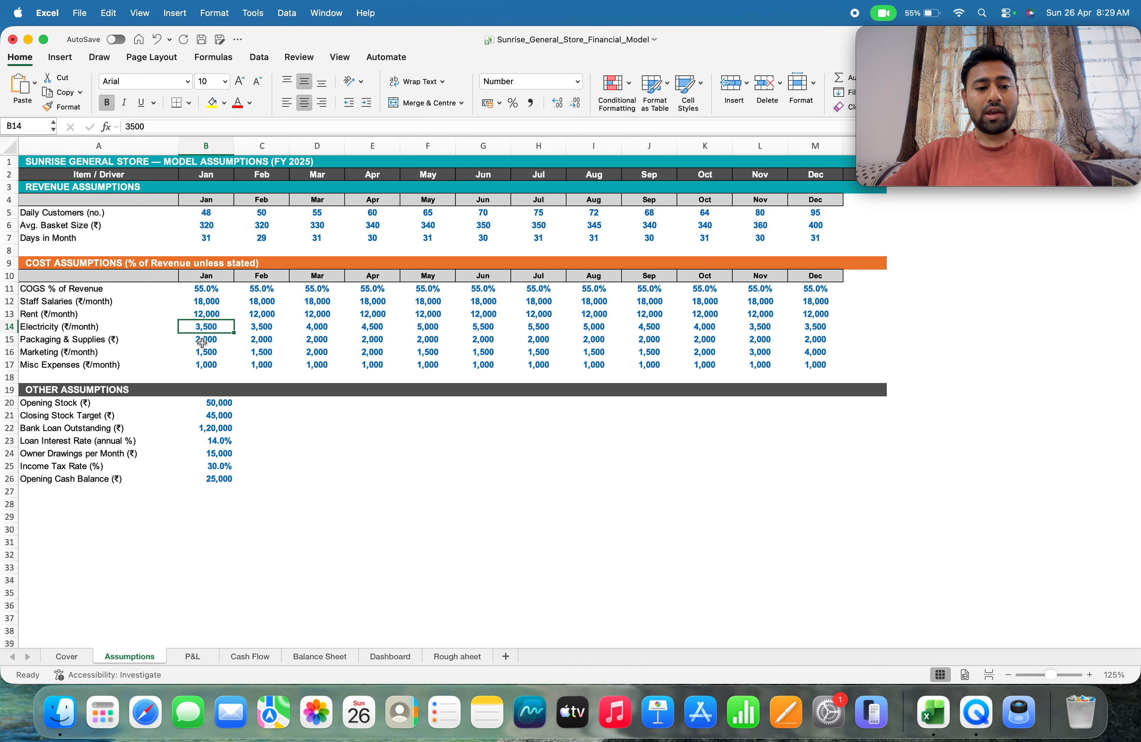
left_click(202, 341)
left_click(191, 360)
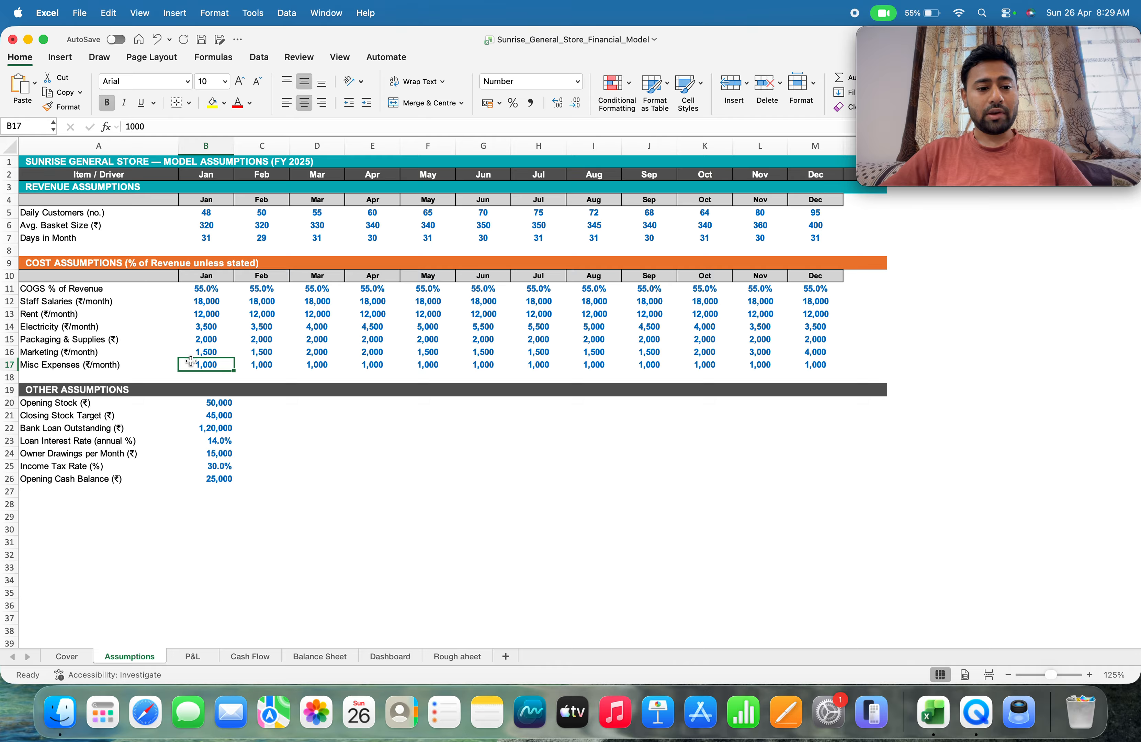
left_click(186, 352)
left_click(186, 368)
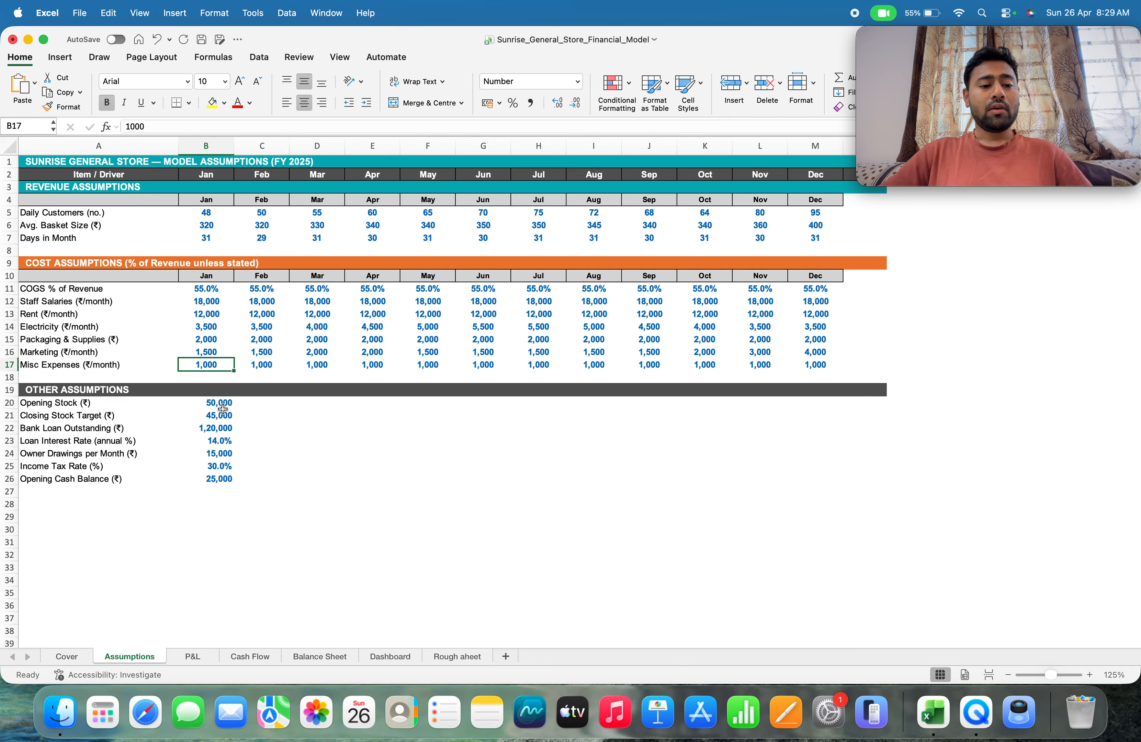
Inspect each value under Other Assumptions, from Opening Stock down to Opening Cash Balance
left_click(201, 407)
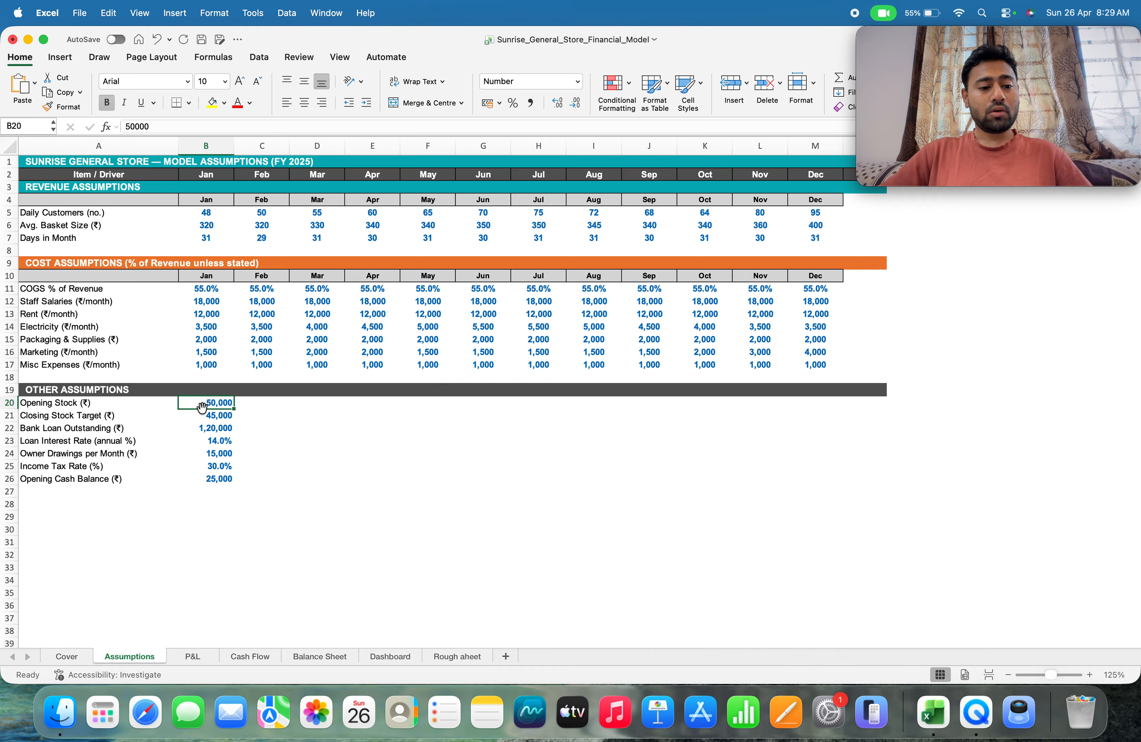
left_click(198, 415)
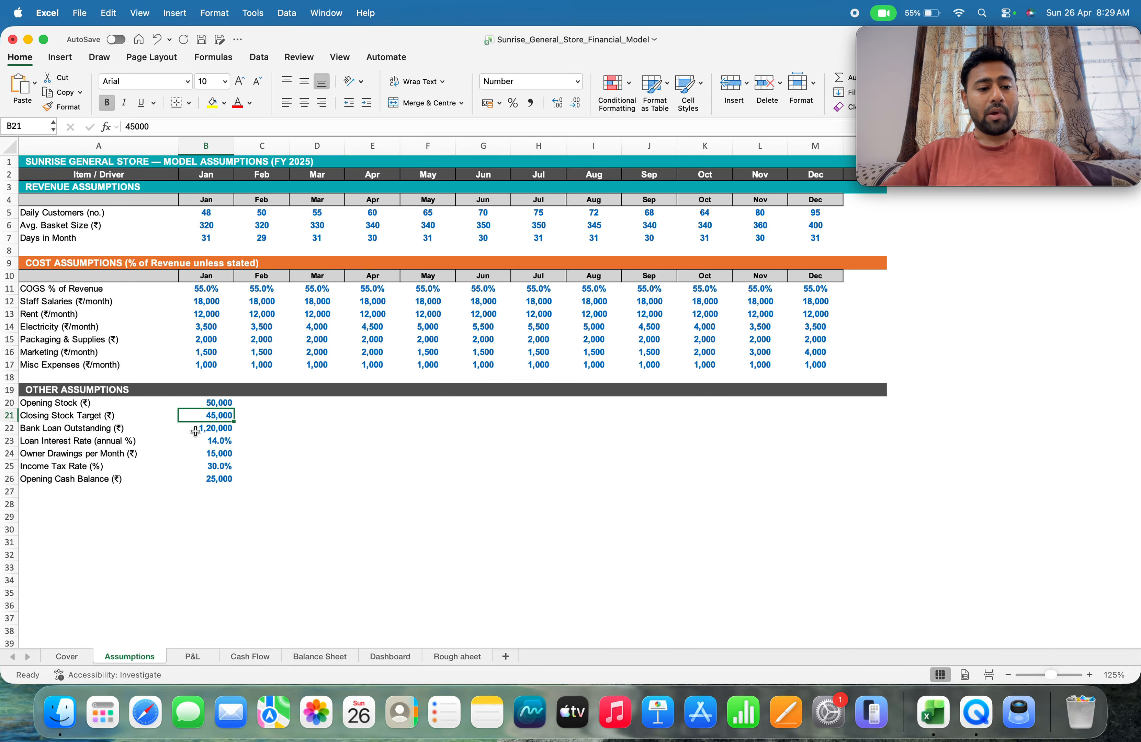
left_click(195, 428)
left_click(193, 443)
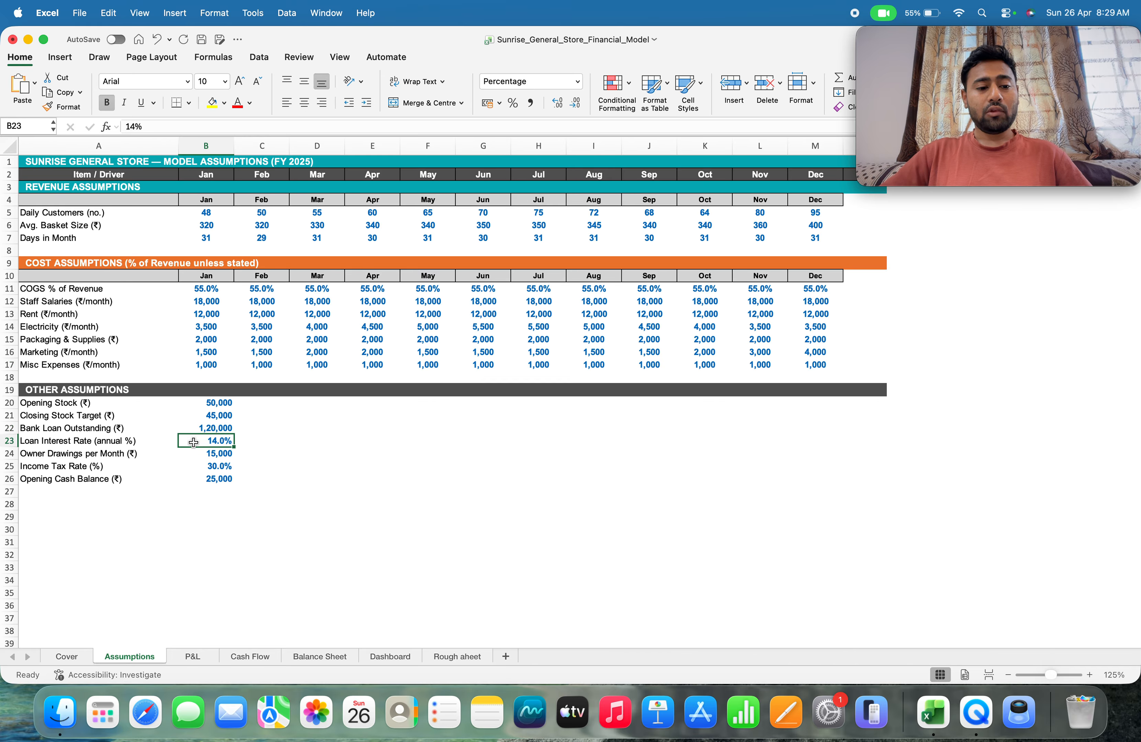
left_click(205, 457)
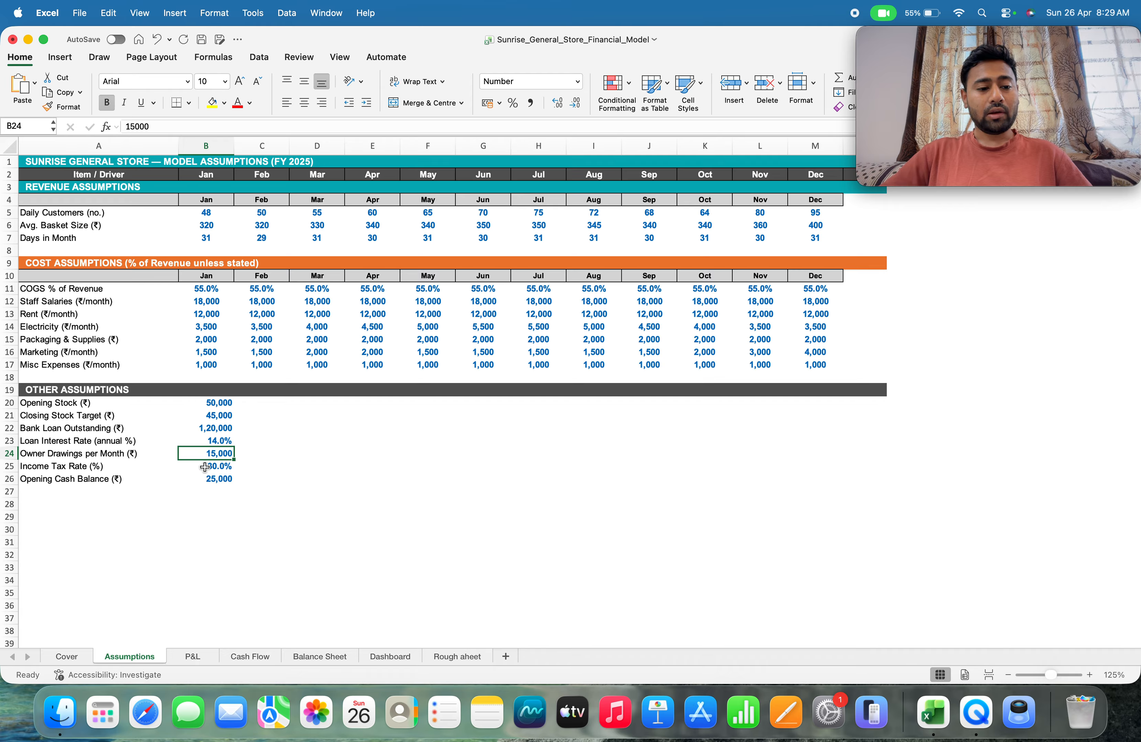
left_click(205, 467)
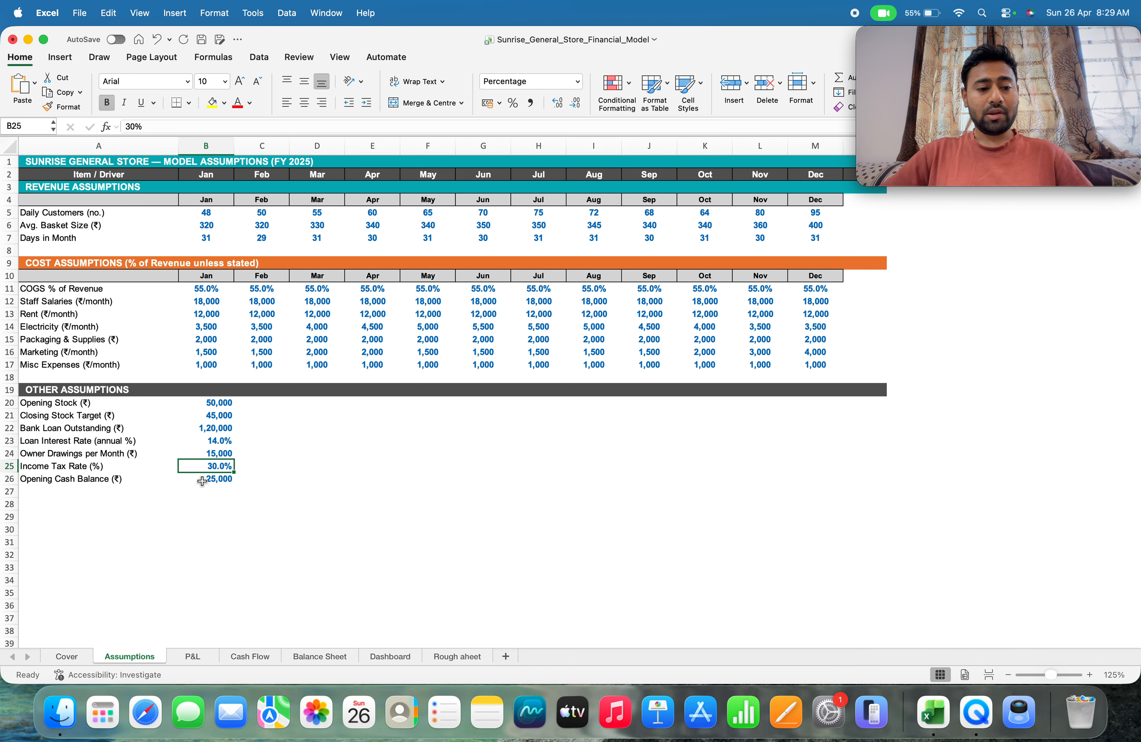
left_click(207, 480)
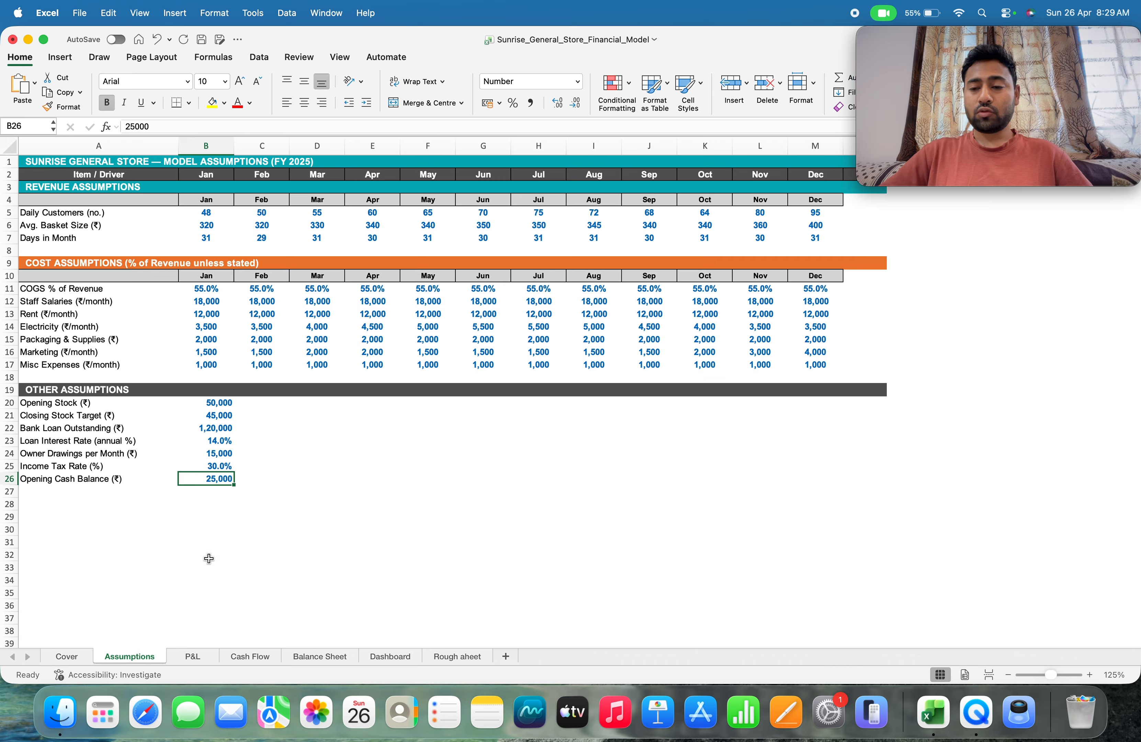
Compare the P&L statement's line items with the drivers on the Assumptions sheet
left_click(203, 658)
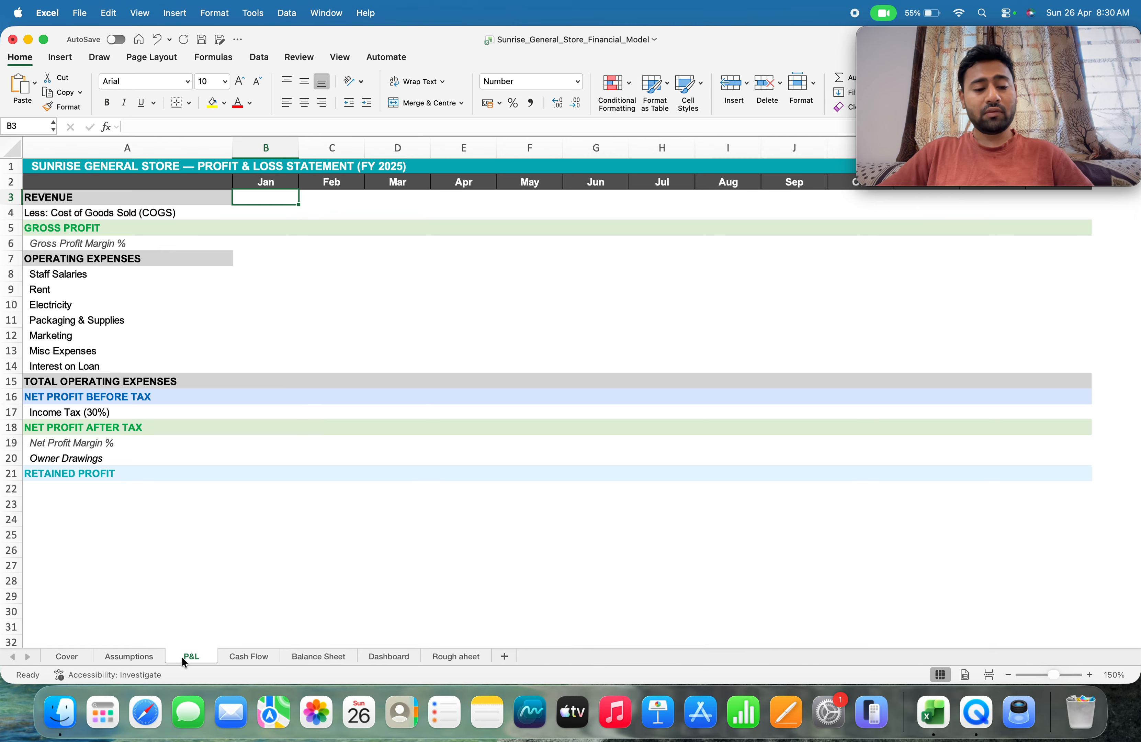
left_click(137, 651)
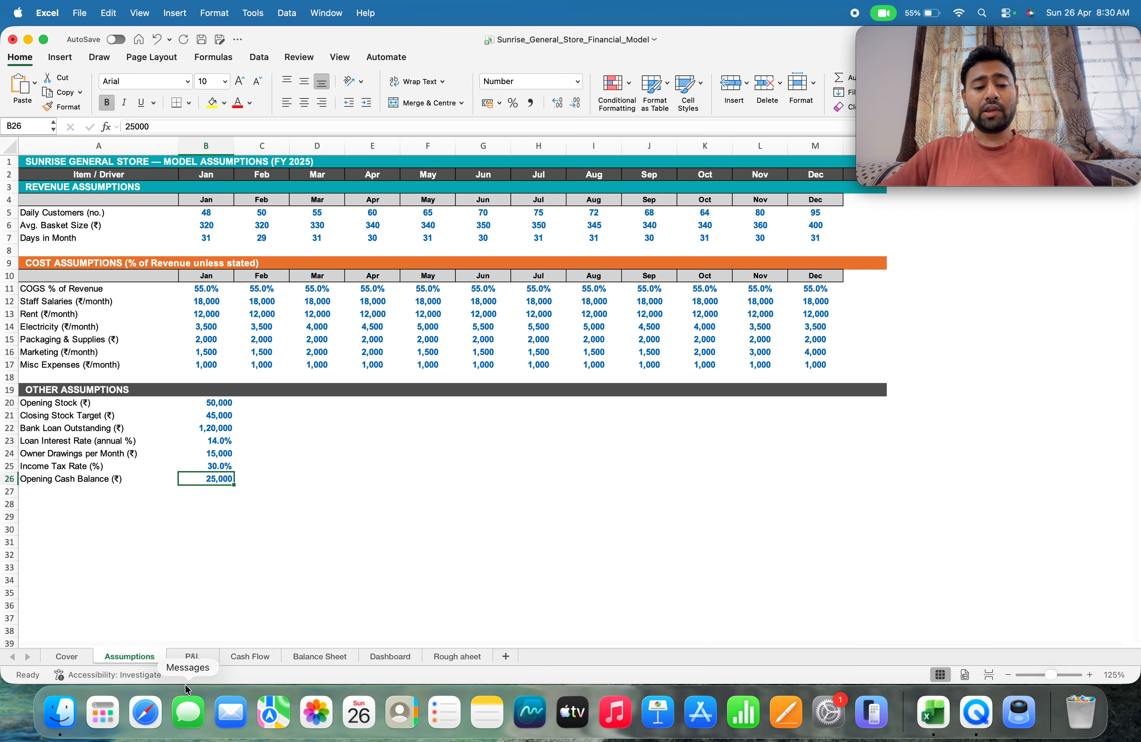
left_click(196, 659)
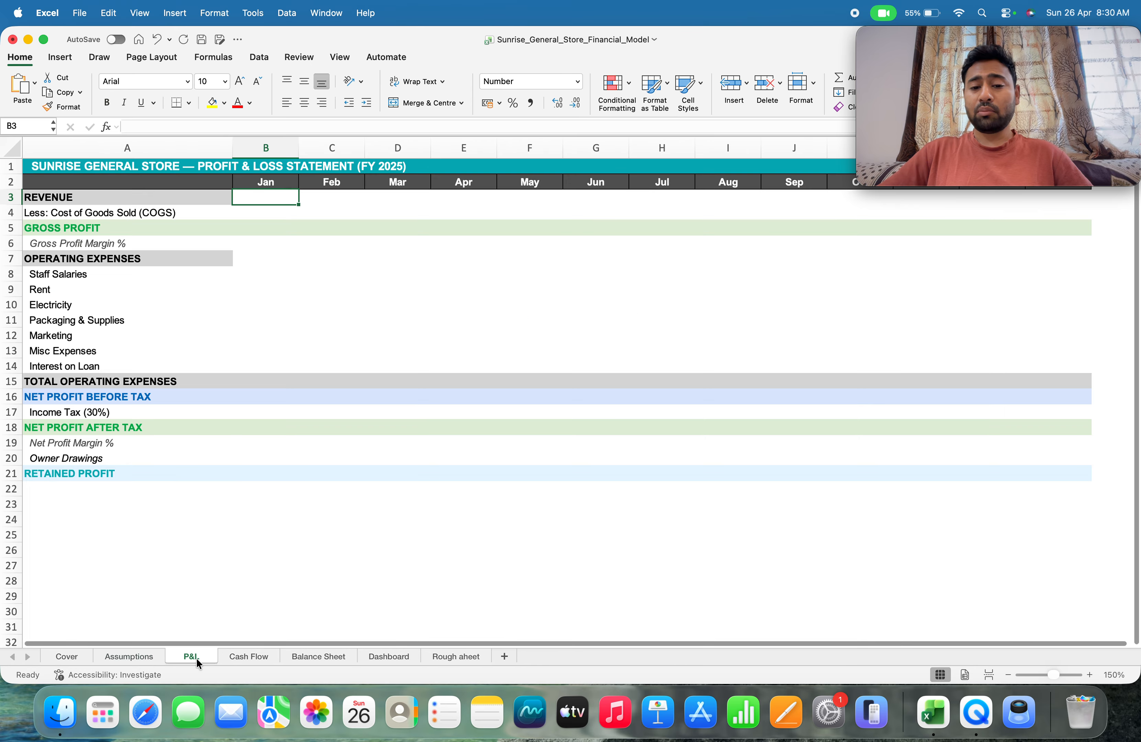
left_click(129, 659)
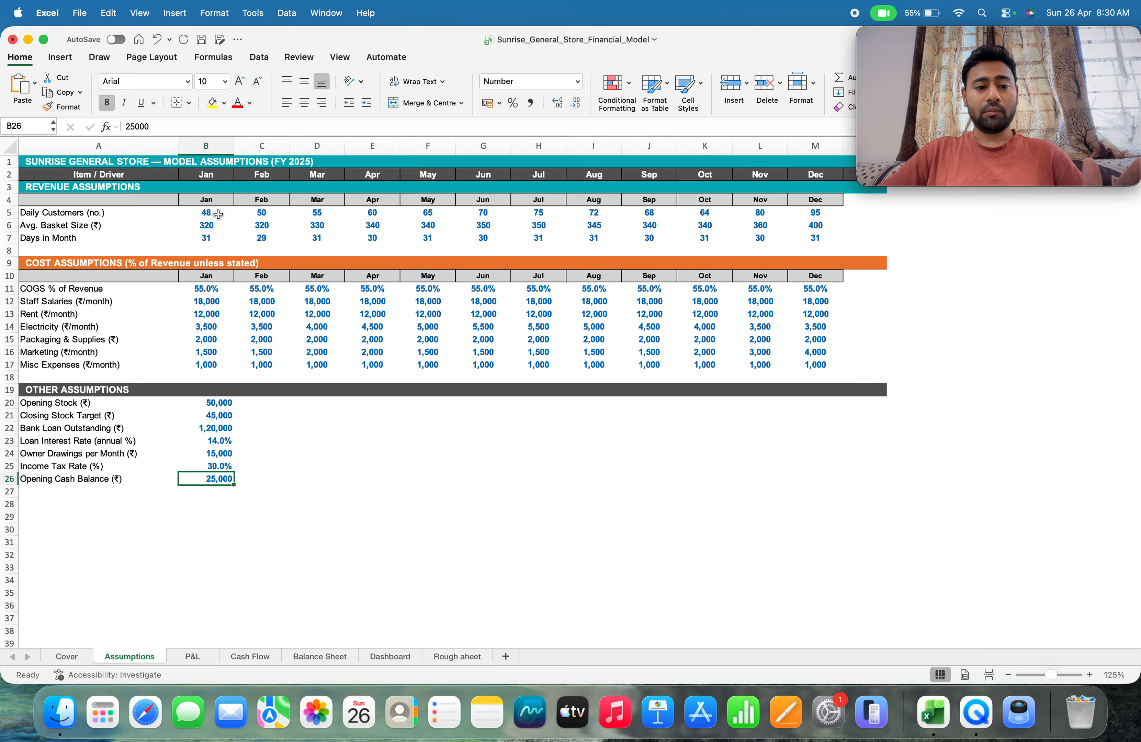
left_click(192, 655)
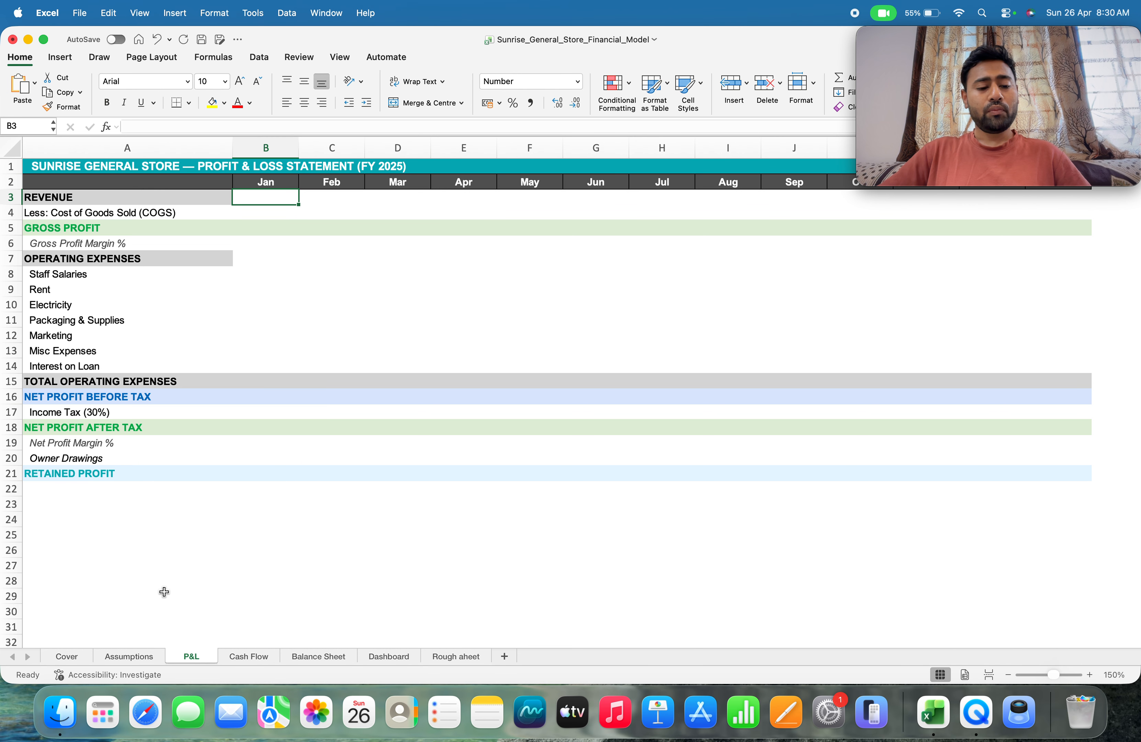
left_click(139, 657)
left_click(187, 655)
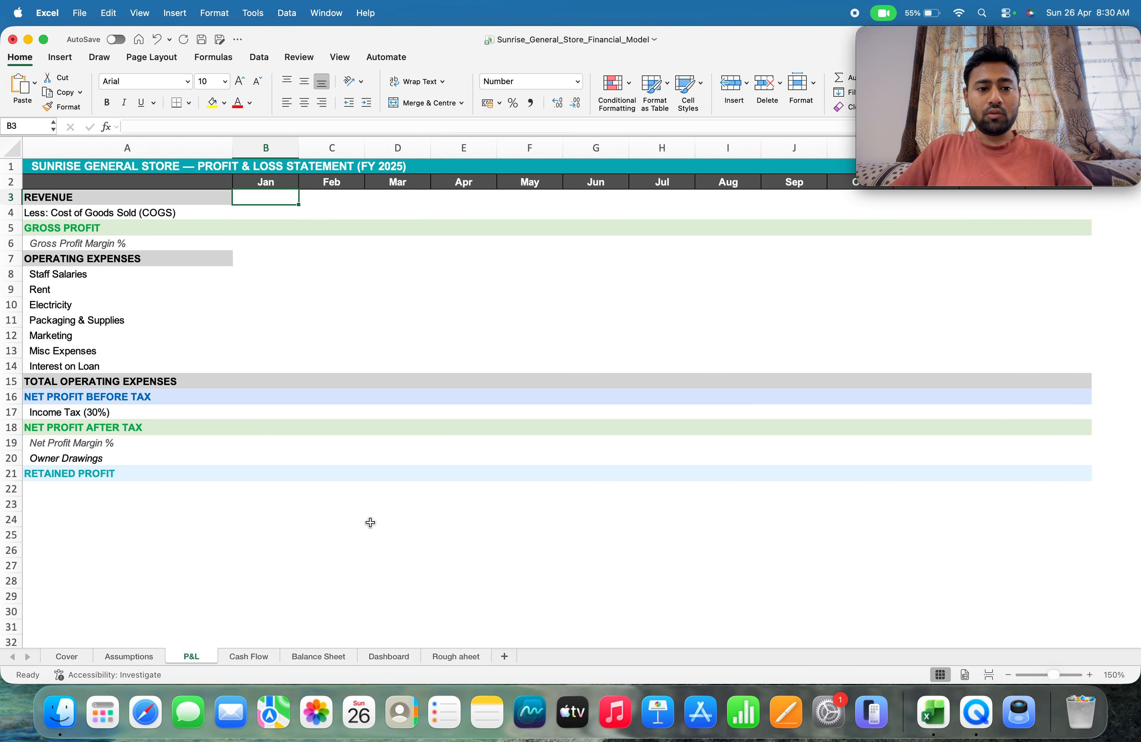
Calculate January revenue in P&L cell B3 by multiplying daily customers, average basket size and days in month: =Assumptions!B5*Assumptions!B6*Assumptions!B7
type("=")
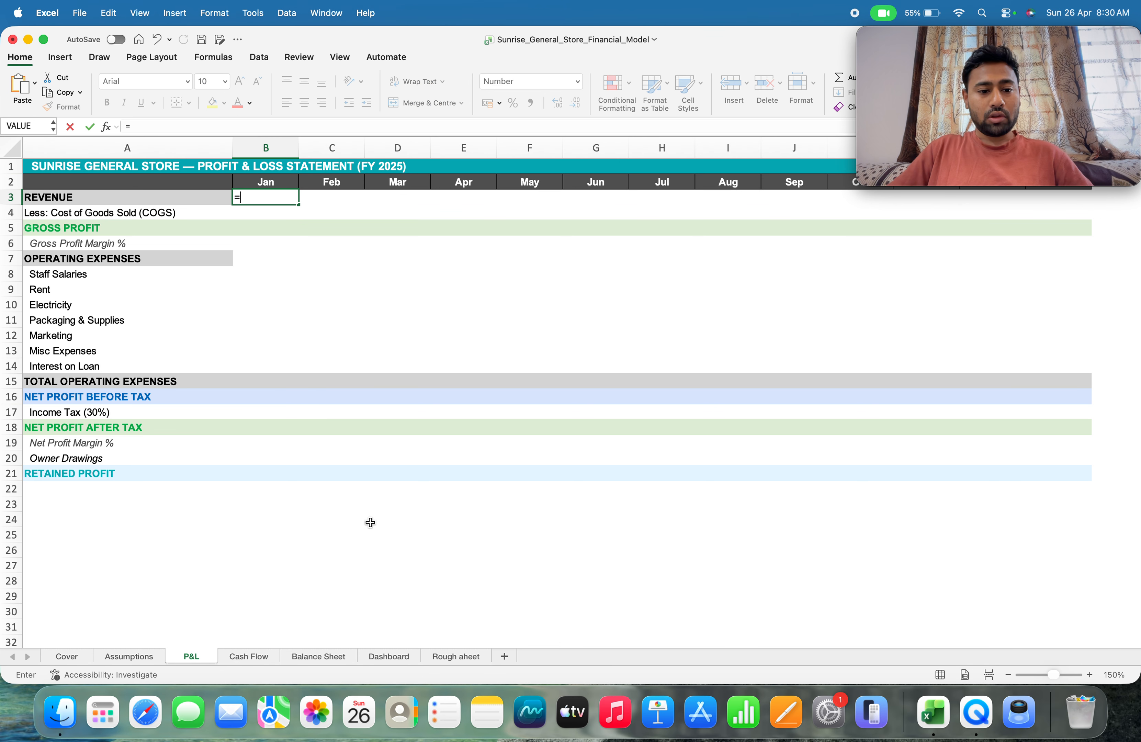
left_click(138, 655)
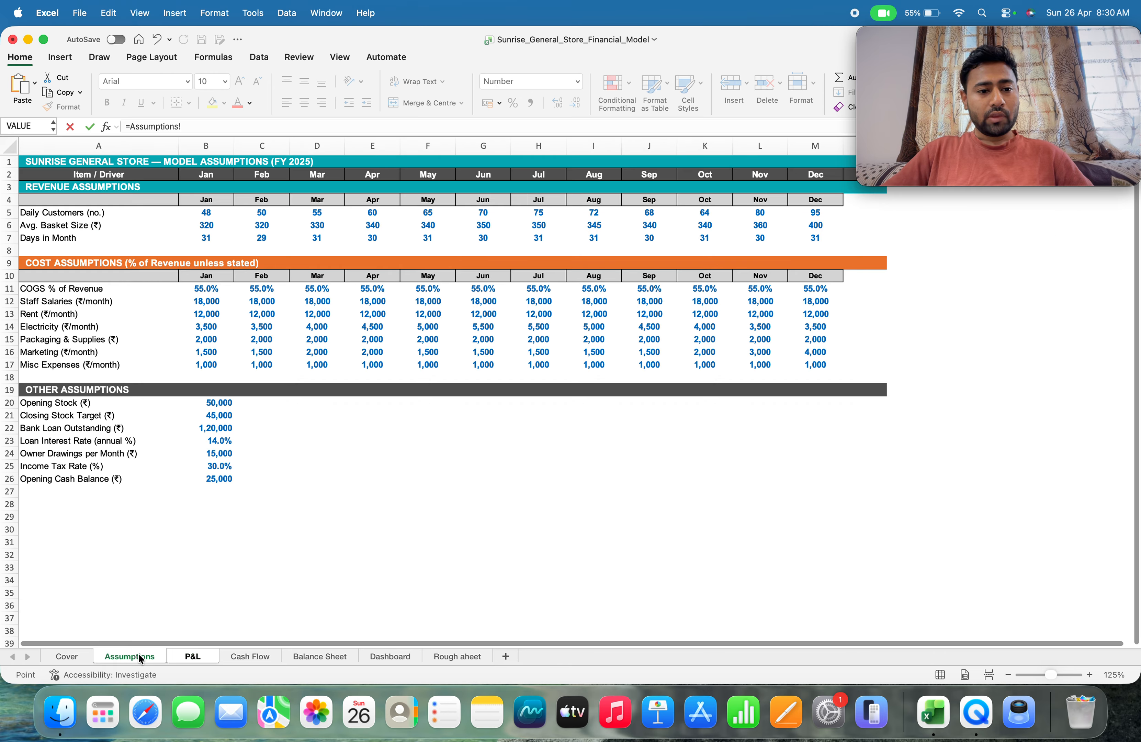
left_click(193, 214)
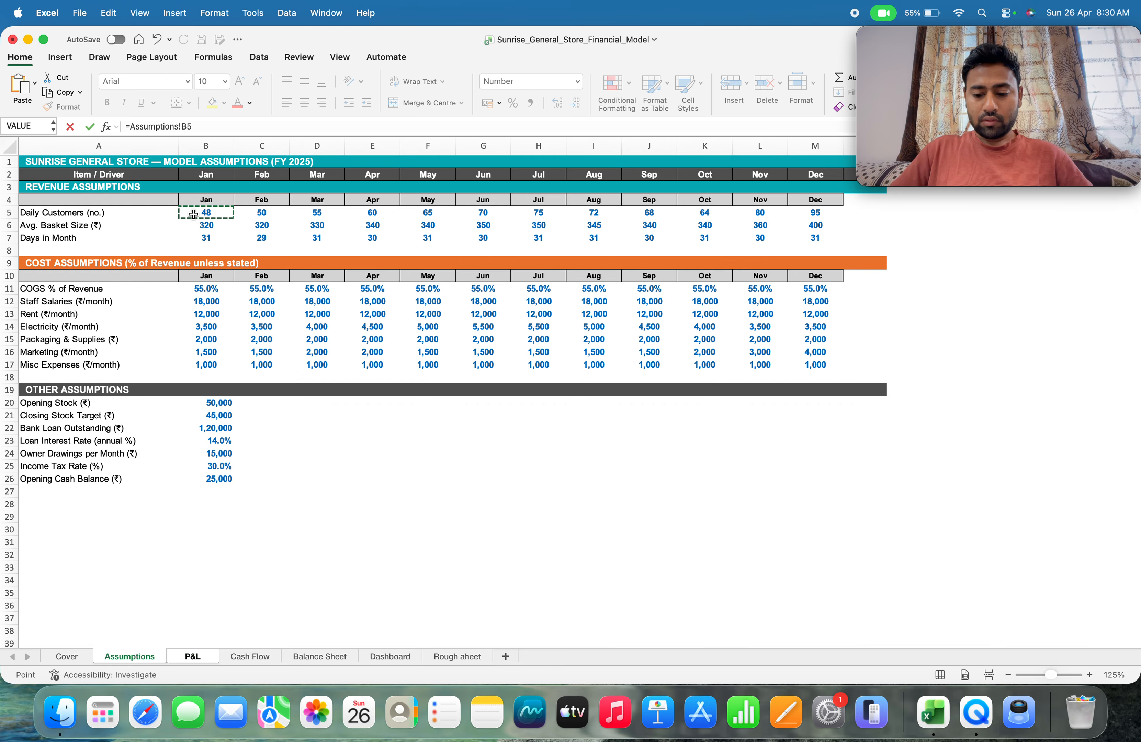
type("*")
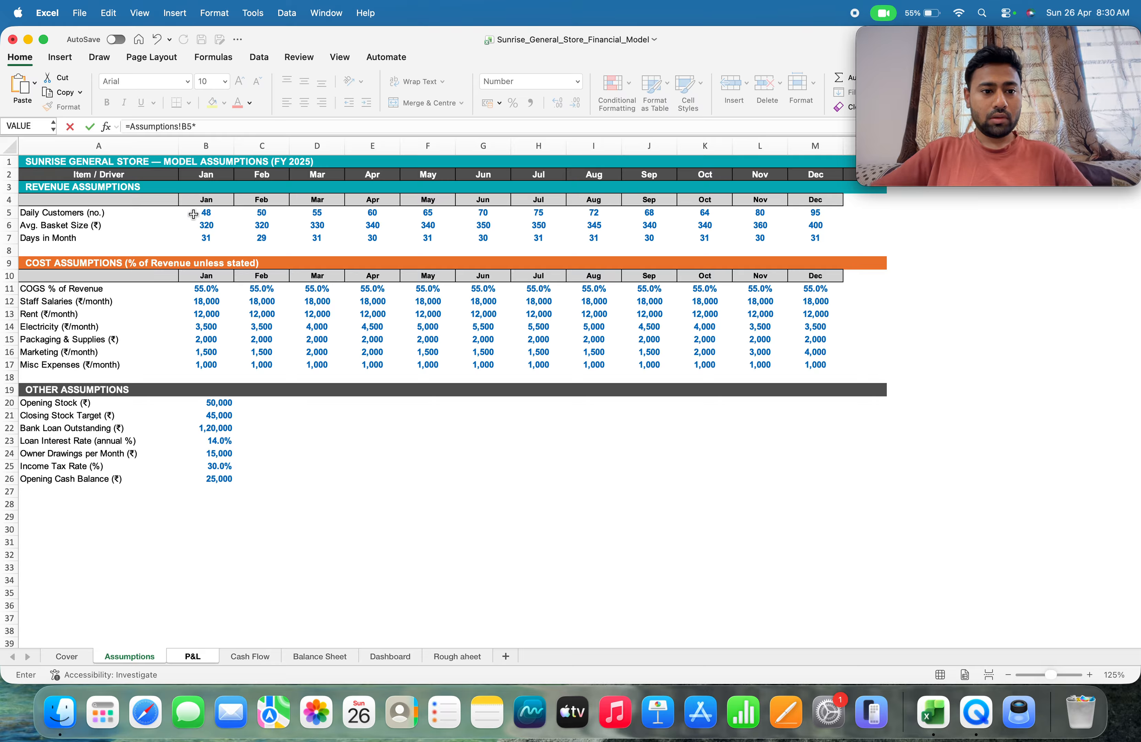
left_click(193, 225)
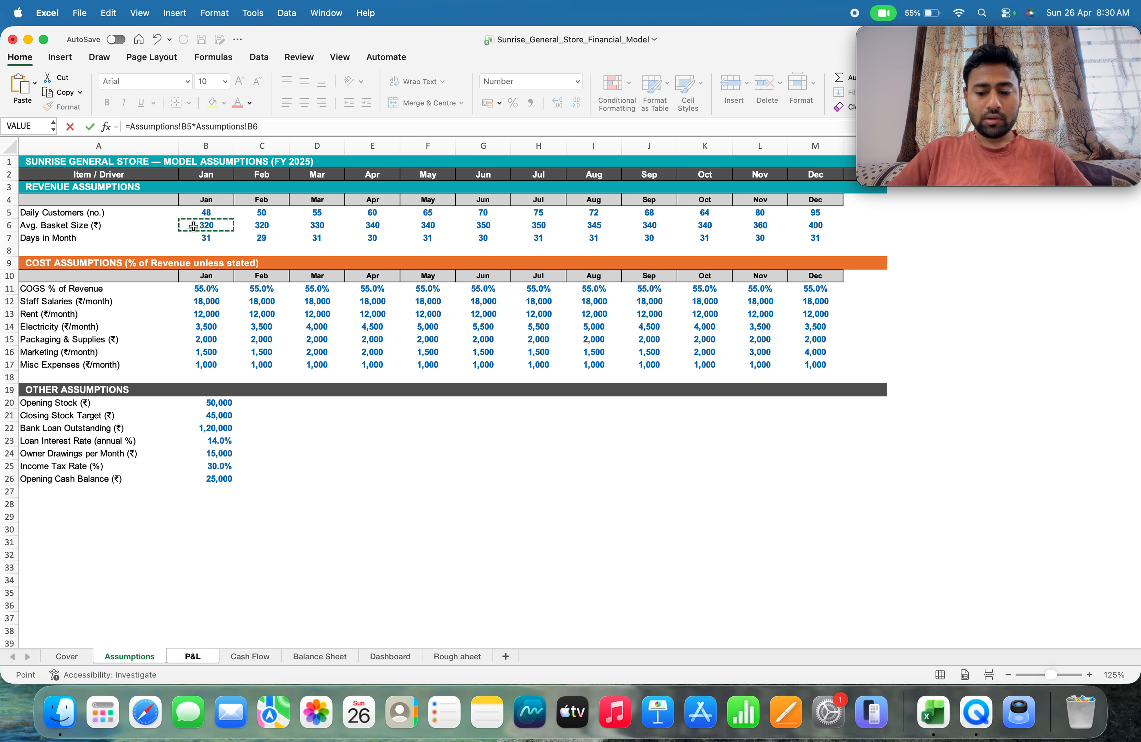
type("*")
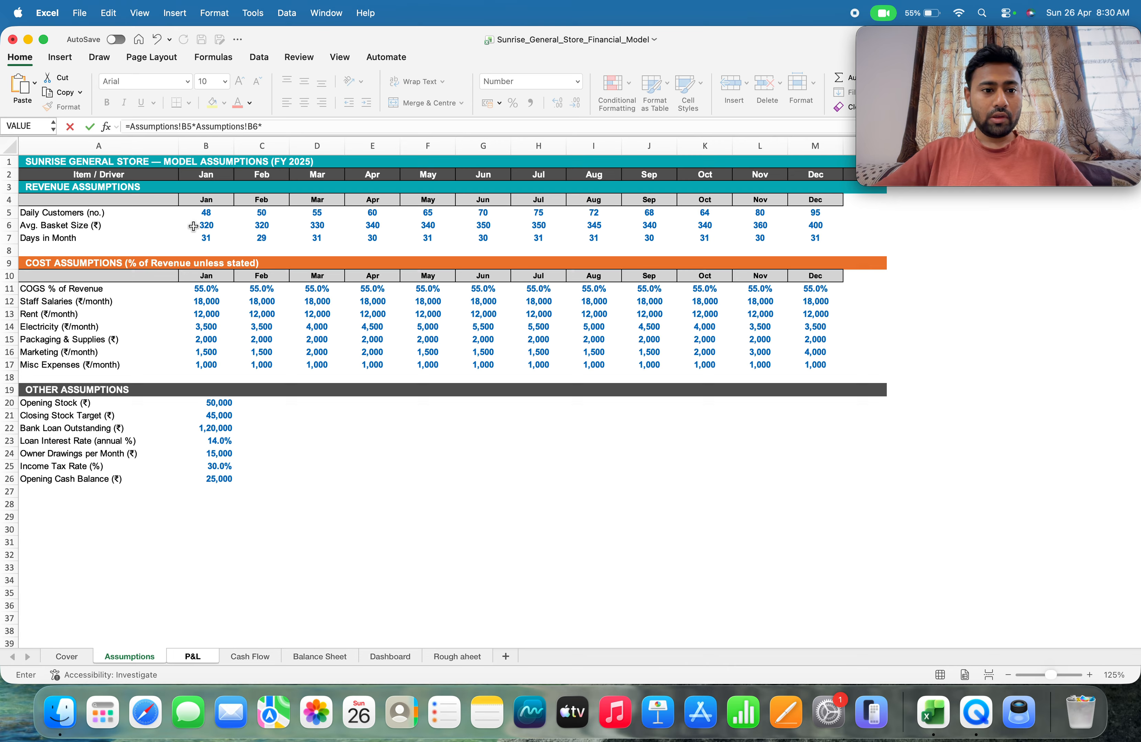
left_click(192, 238)
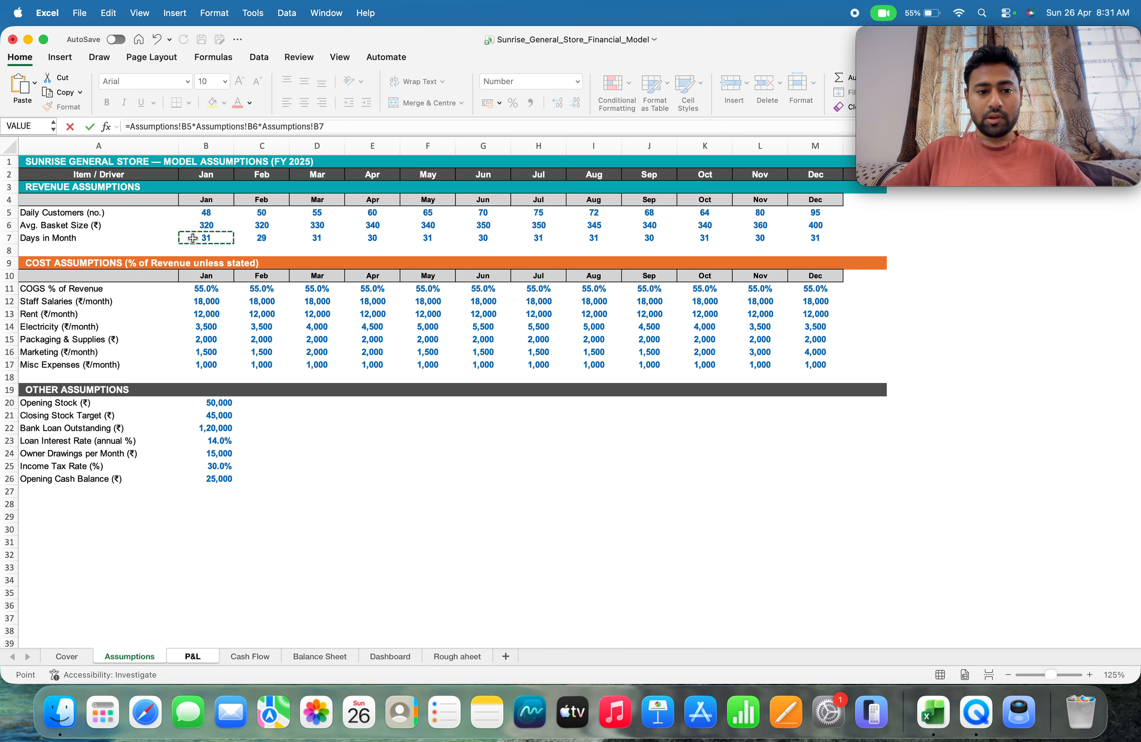
key("Return")
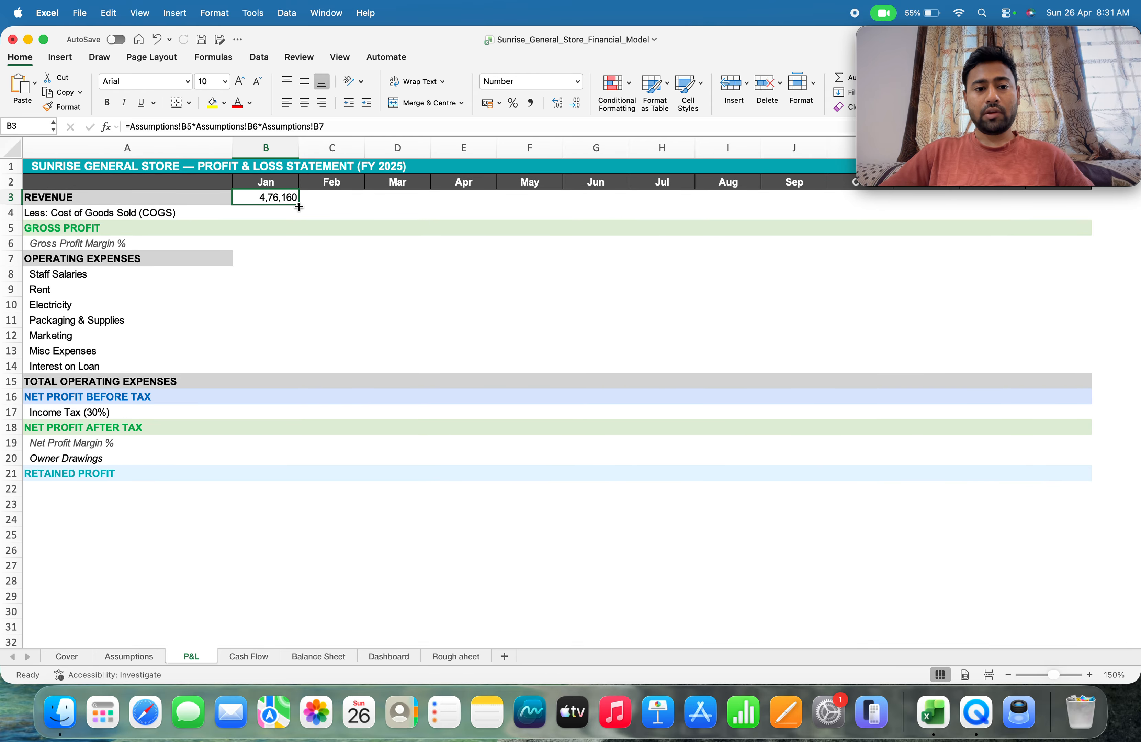
Fill the January revenue formula across the P&L revenue row through December
left_click_drag(299, 207, 1026, 201)
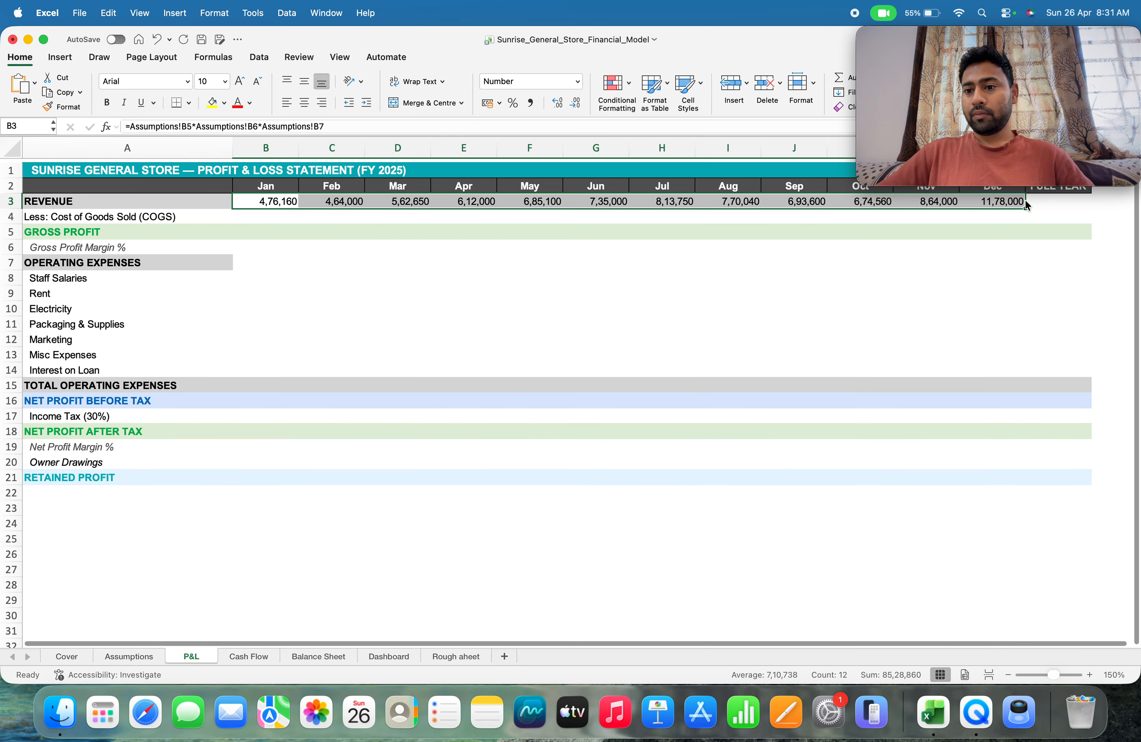
scroll(1027, 205, "up", 1)
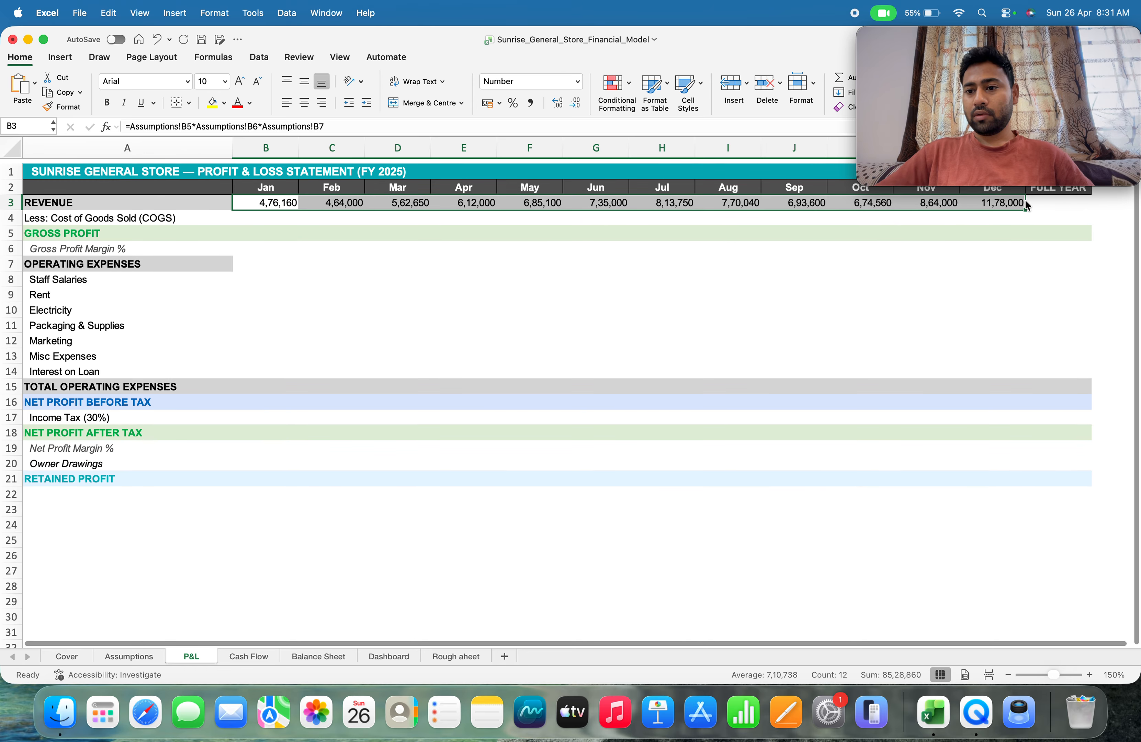
scroll(1027, 205, "up", 1)
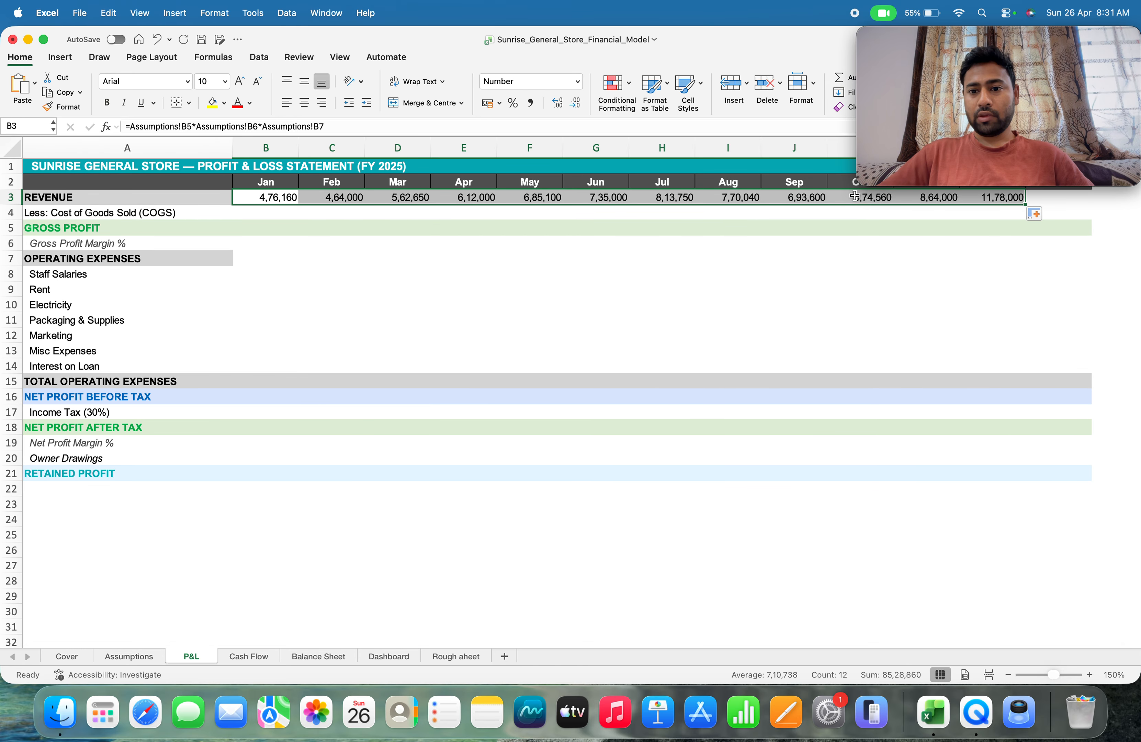
scroll(973, 273, "up", 2)
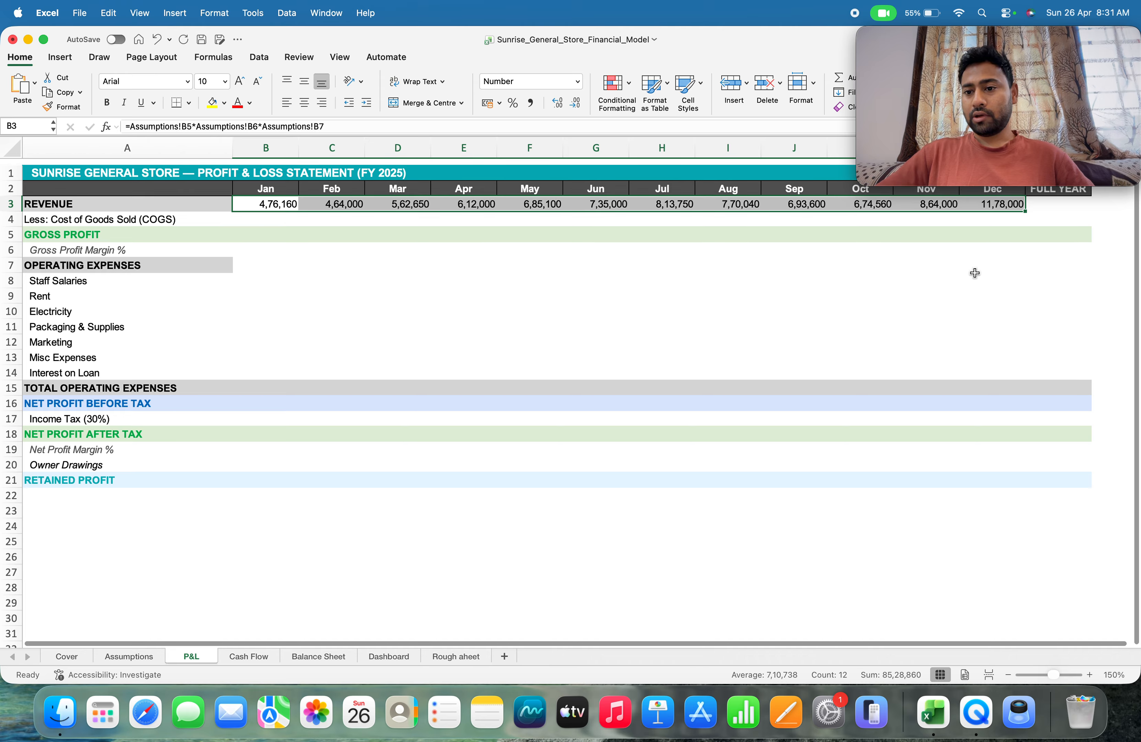
Total the full-year revenue in N3 with =SUM(B3:M3)
left_click(1048, 197)
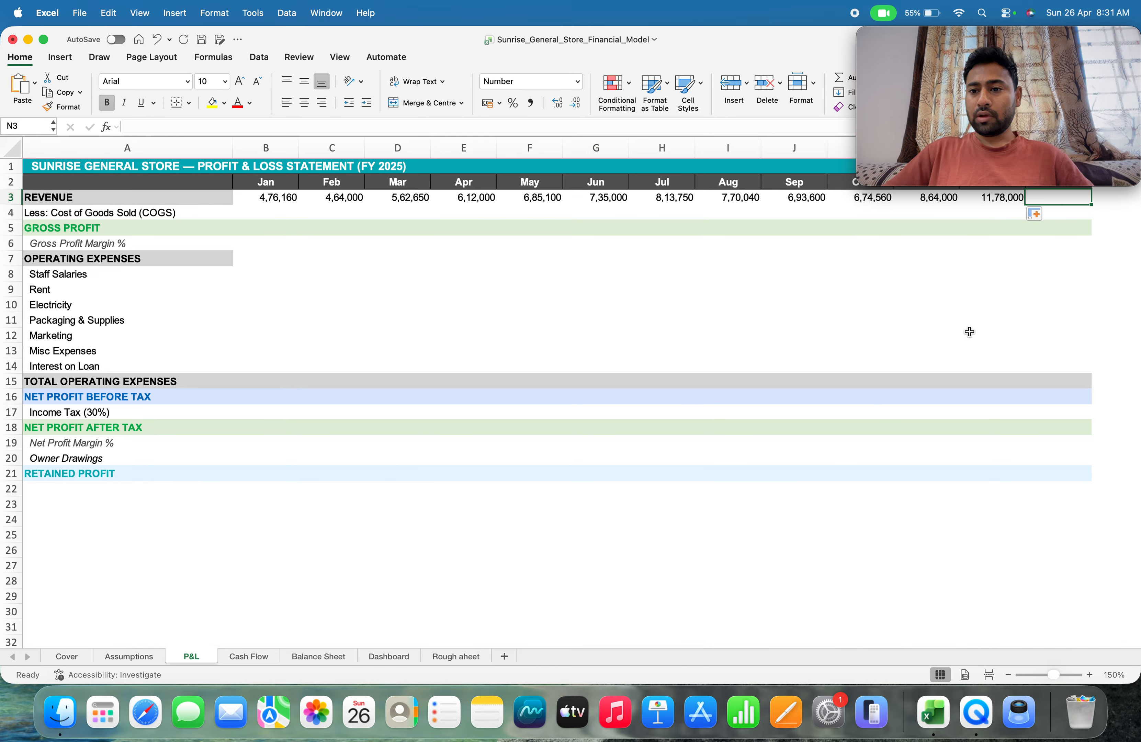
type("=su")
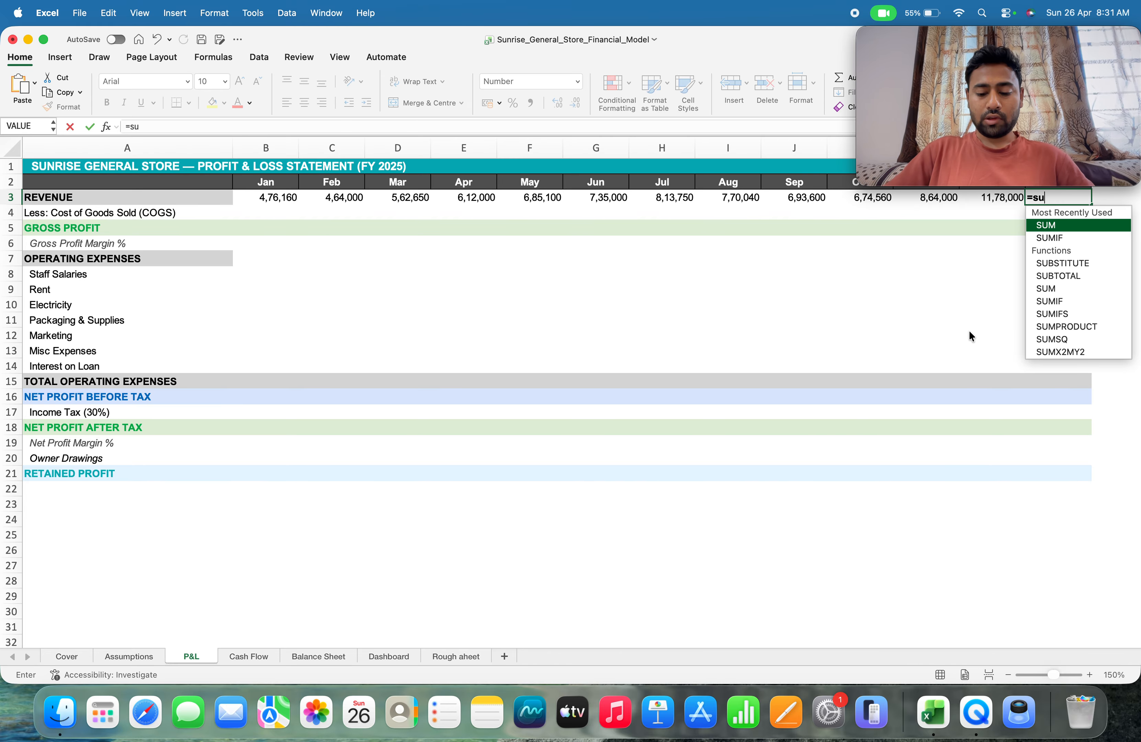
type("m(")
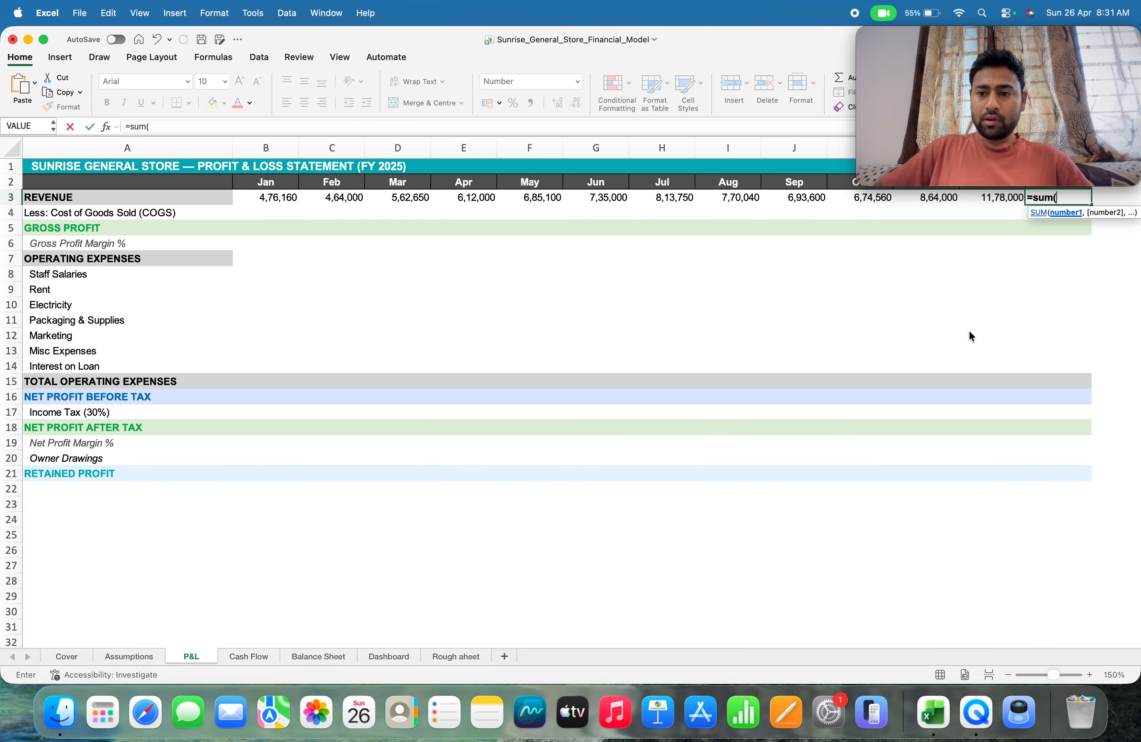
key("Left")
key("Left")
key("Left")
key("Left")
key("Left")
key("Left")
key("Left")
key("Left")
key("Left")
key("Left")
key("Left")
key("Left")
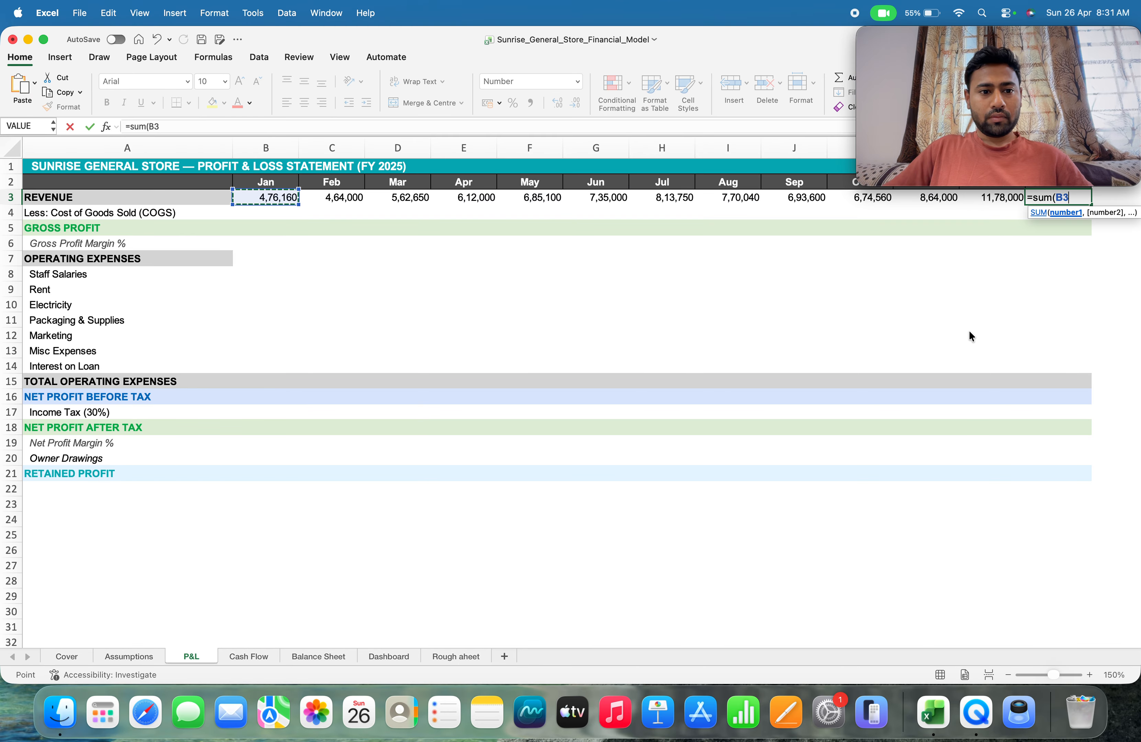
key("shift+Right")
key("shift+Right")
key("shift+Right")
key("shift+Right")
key("shift+Right")
key("shift+Right")
key("shift+Right")
key("shift+Right")
key("shift+Right")
key("shift+Right")
key("shift+Right")
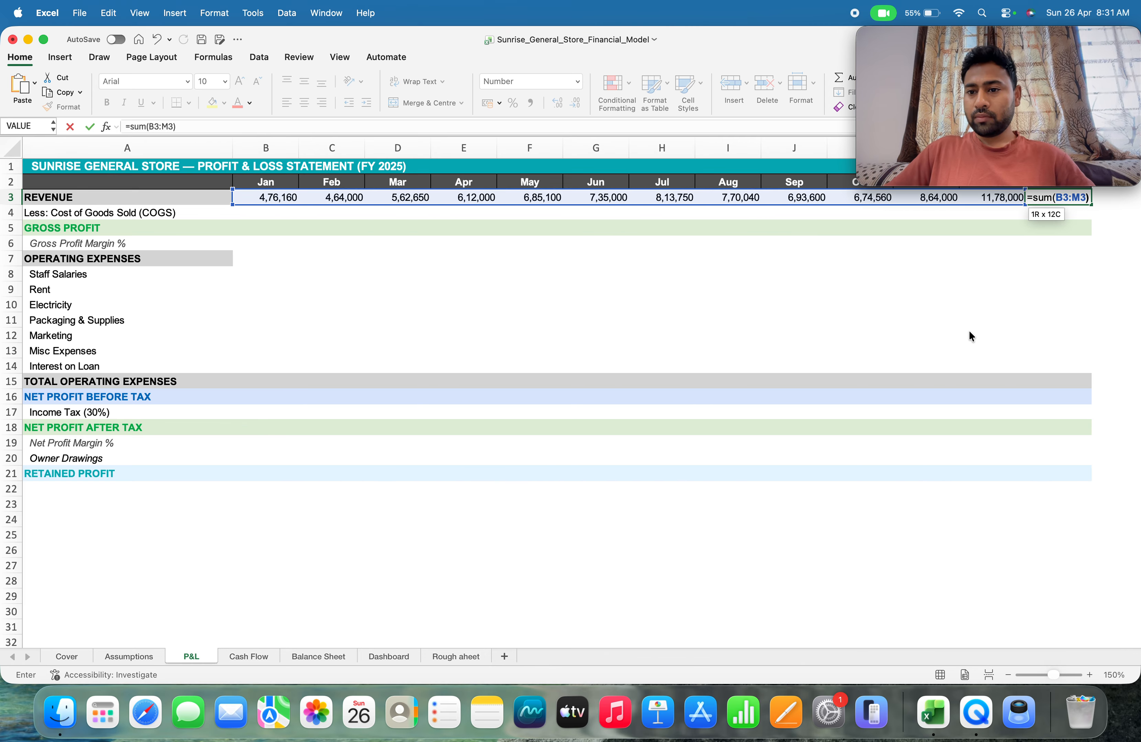
key("Return")
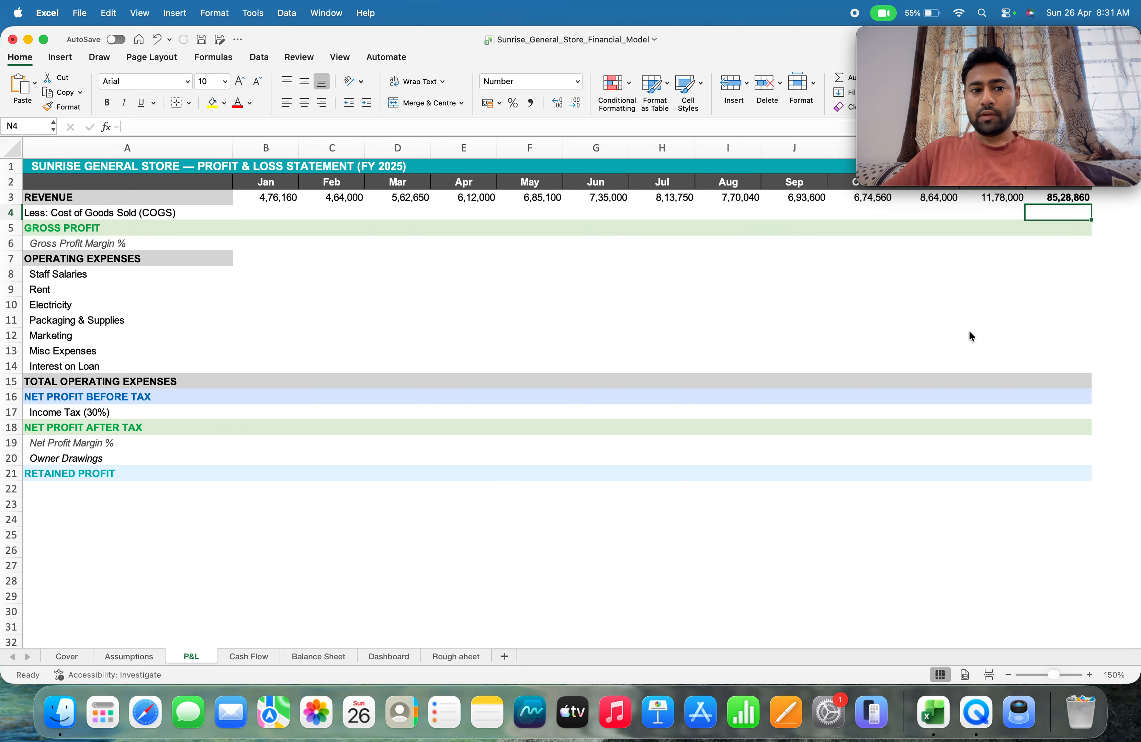
Check the November revenue formula and the full-year revenue total in the P&L revenue row
key("Up")
key("Down")
key("Left")
key("Left")
key("Up")
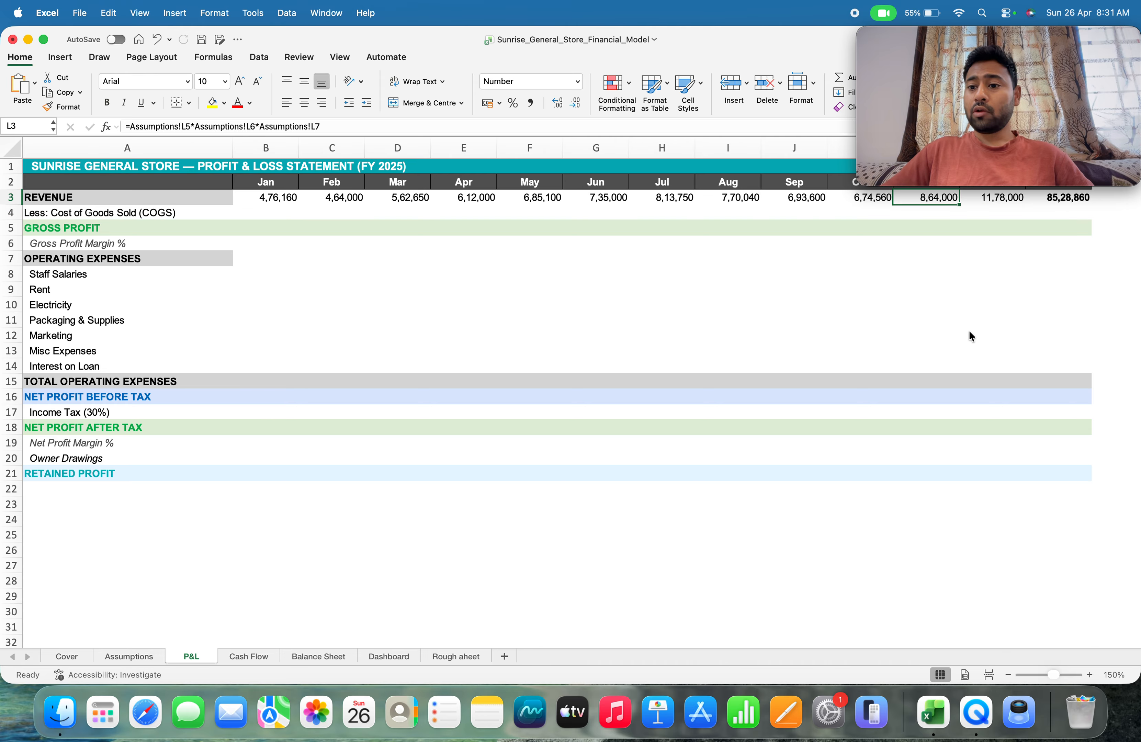
key("Right")
key("Right")
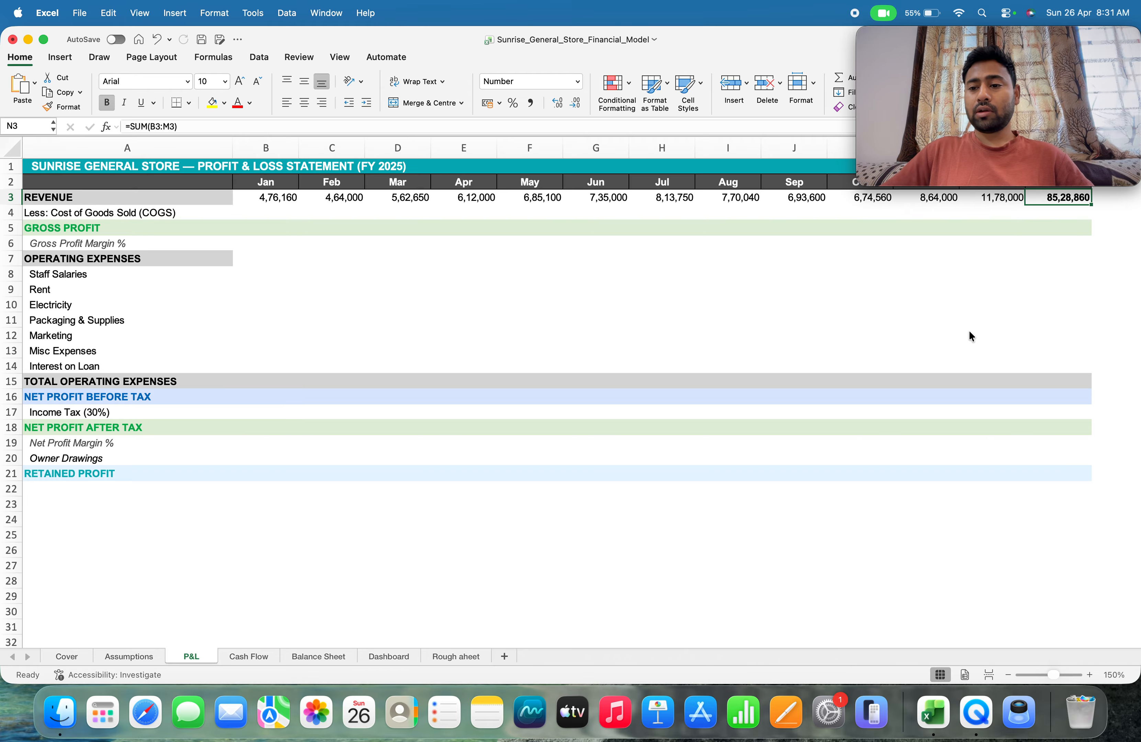
Calculate January COGS in P&L cell B4 by multiplying January revenue in B3 by January's COGS % of Revenue from the Assumptions sheet
key("Down")
key("Left")
key("Left")
key("Left")
key("Left")
key("Left")
key("Left")
key("Left")
key("Left")
key("Left")
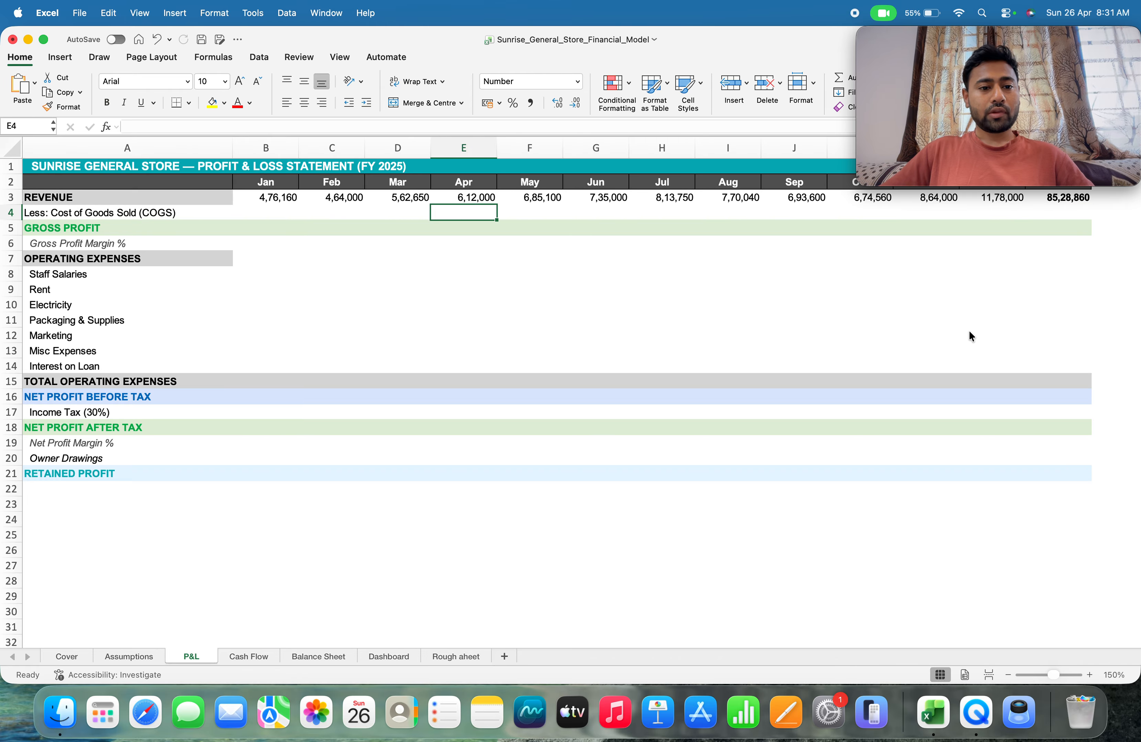
key("Left")
key("Left")
key("Left")
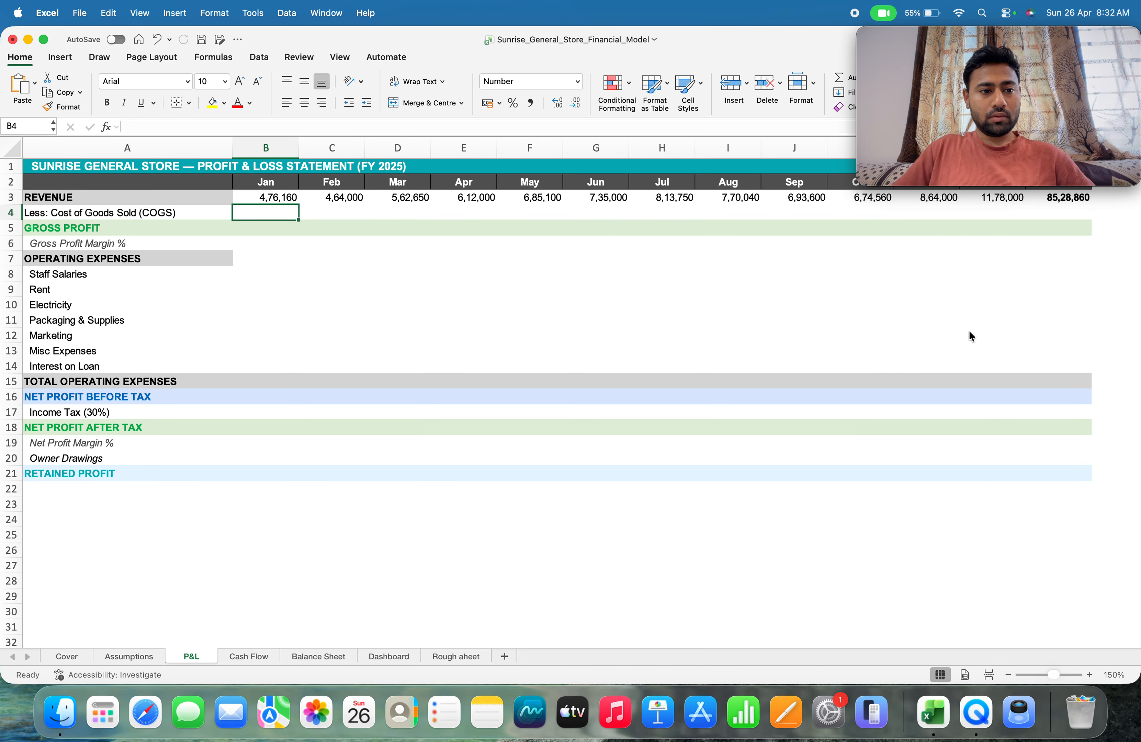
left_click(130, 656)
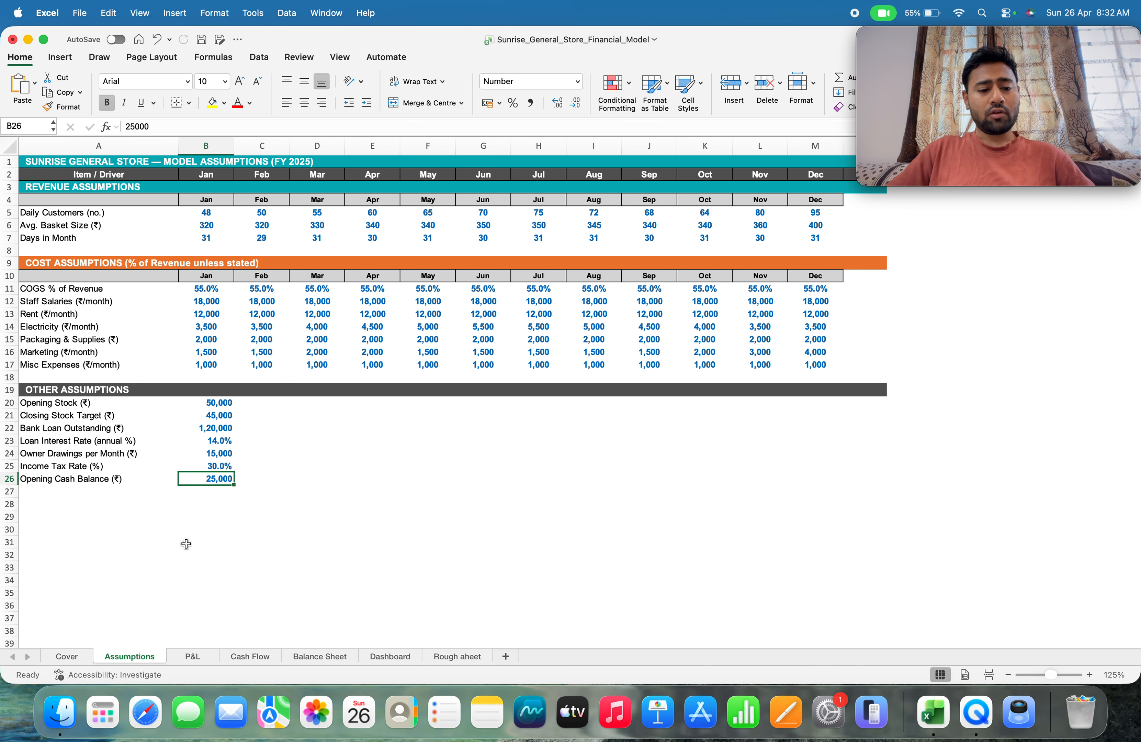
key("ctrl+Page_Down")
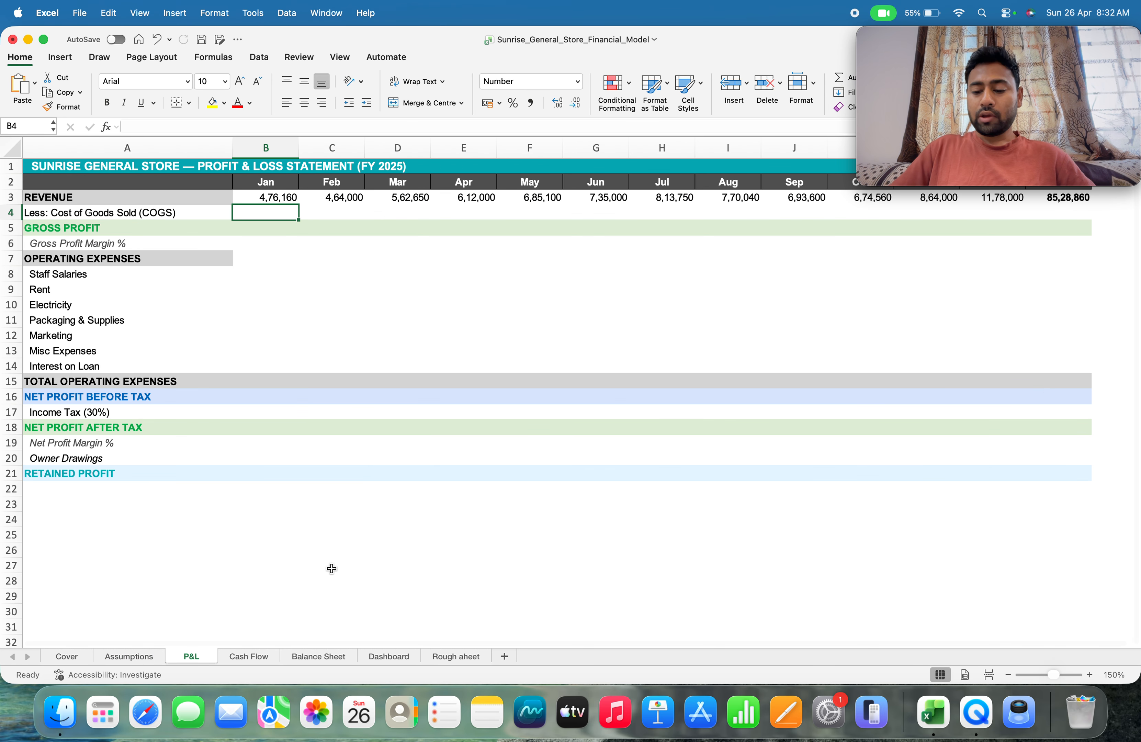
type("=")
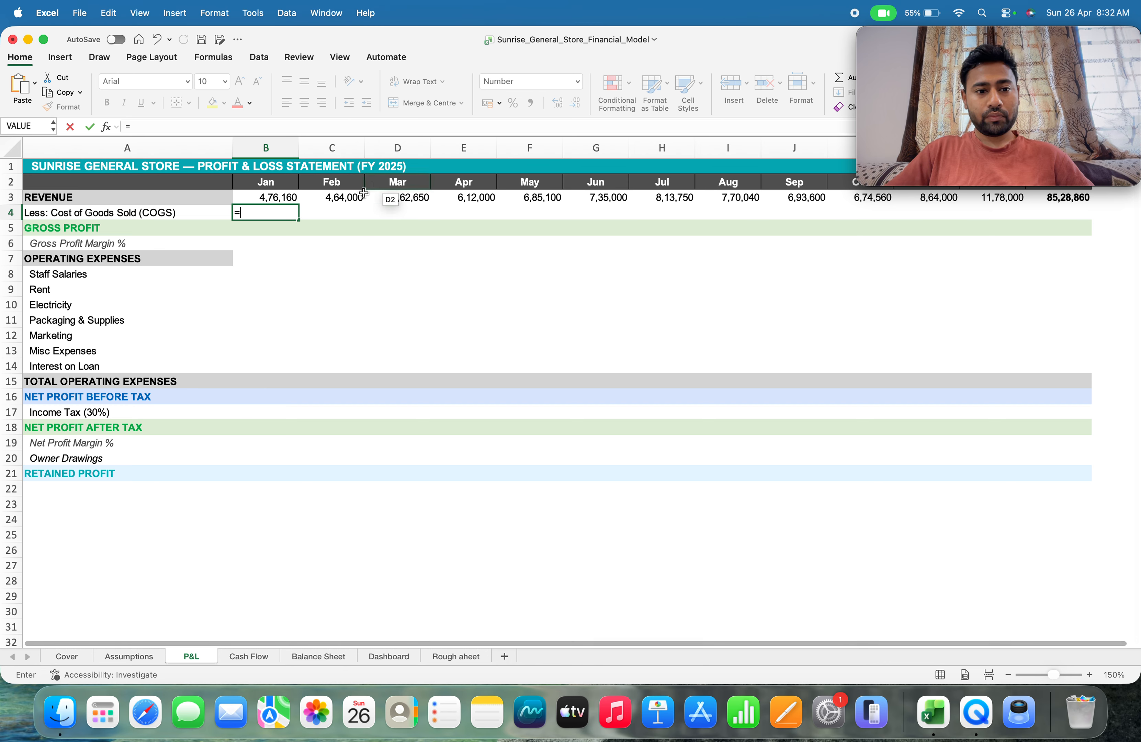
left_click(261, 199)
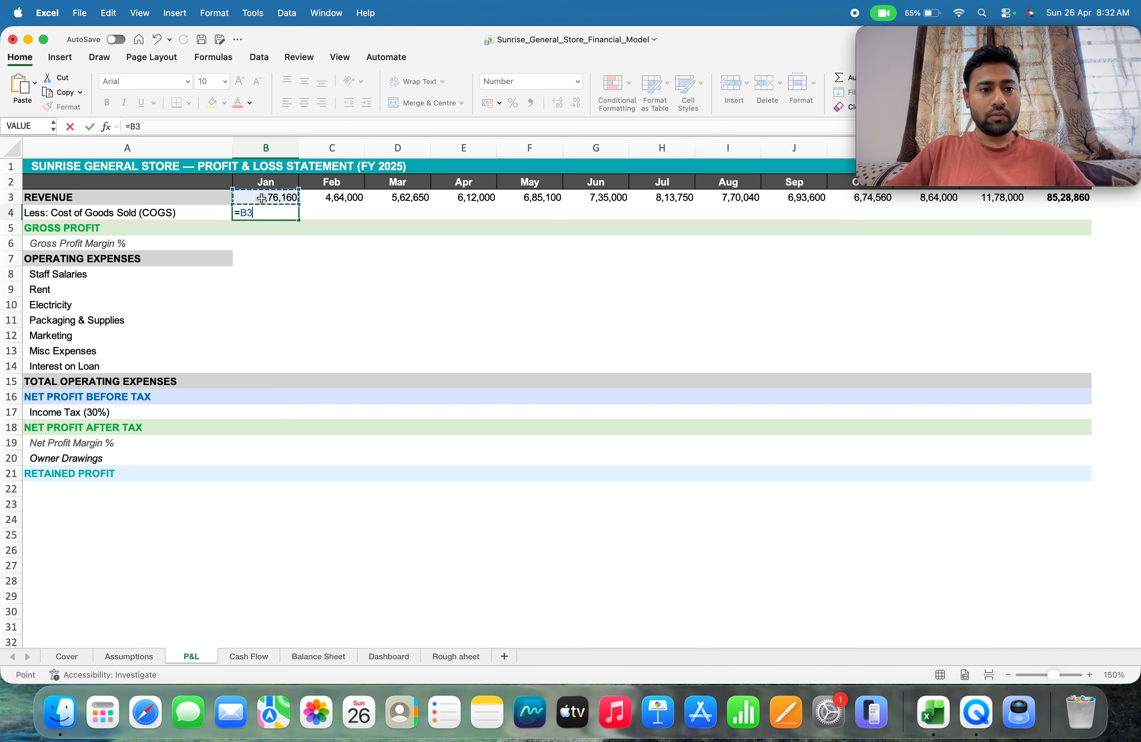
type("*")
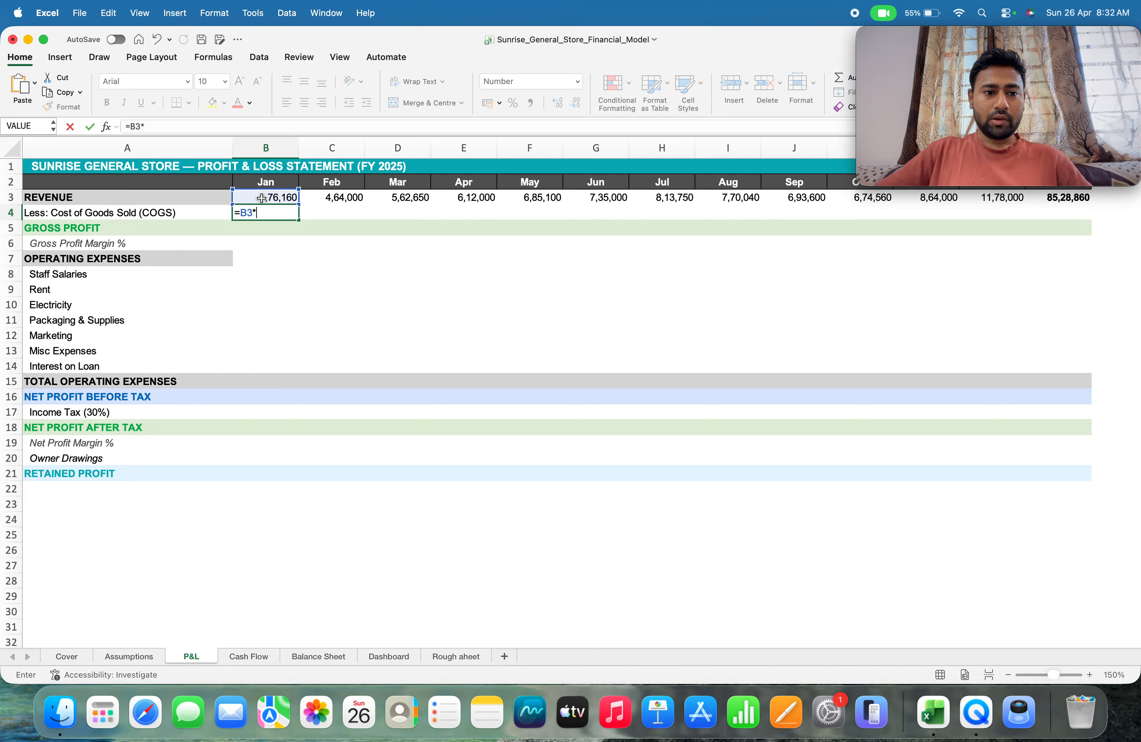
left_click(144, 657)
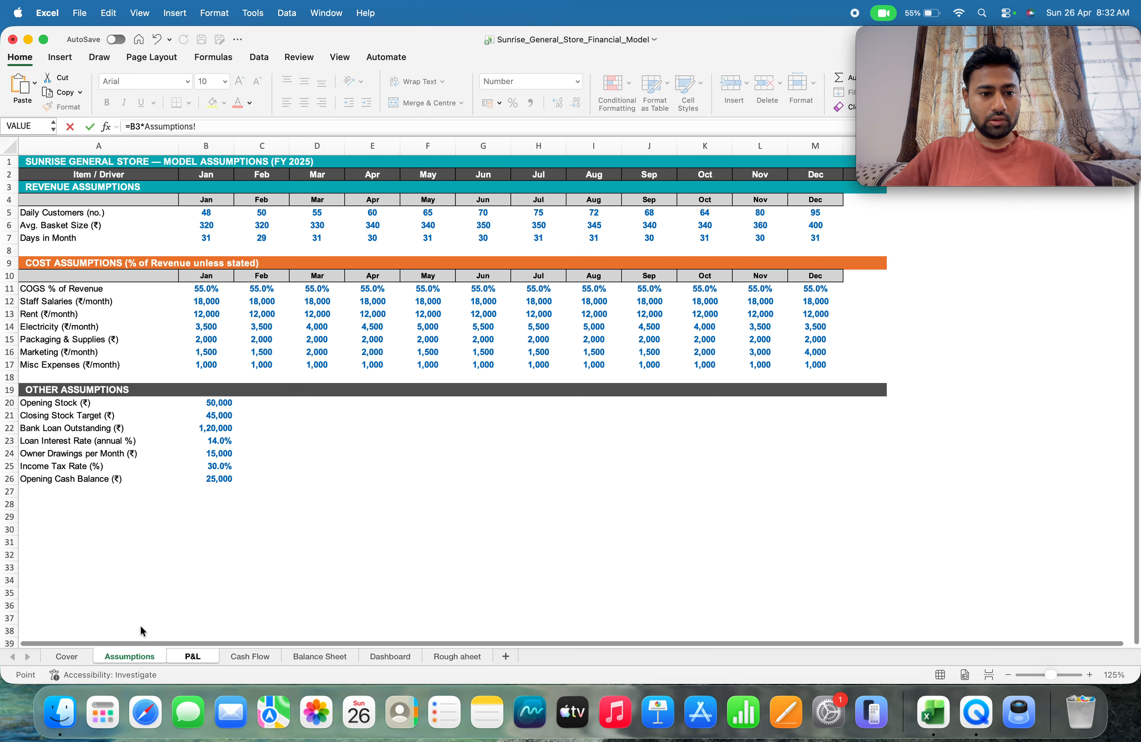
left_click(188, 293)
key("Return")
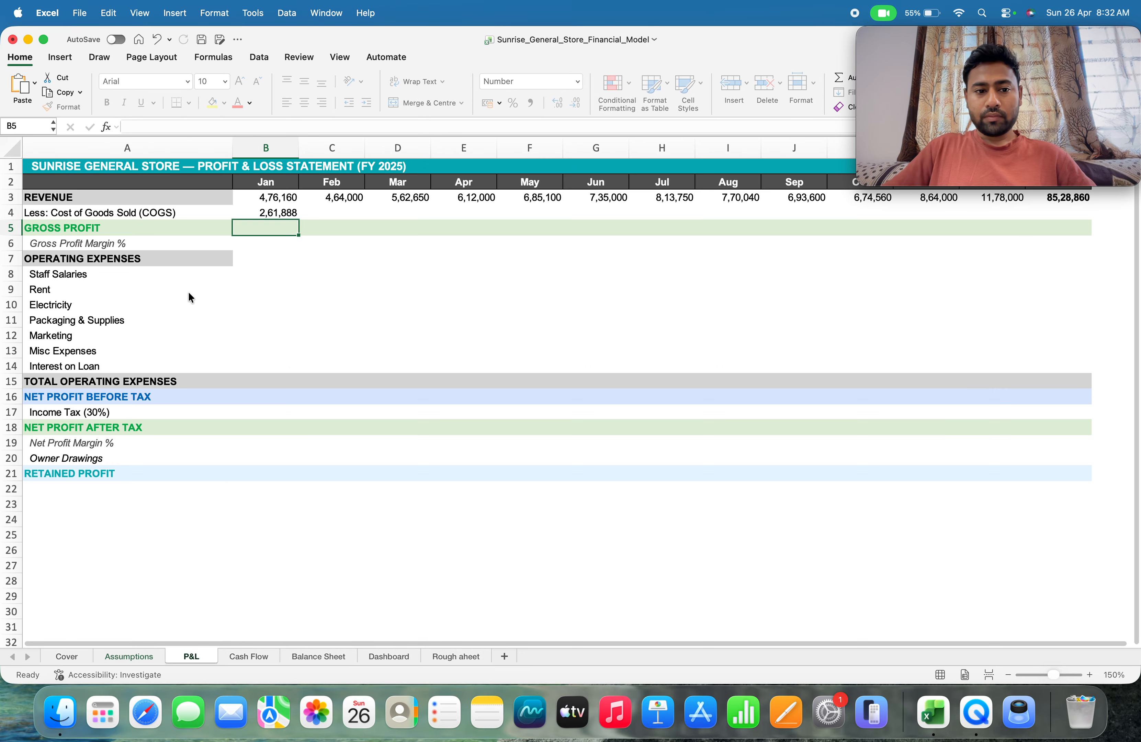
Fill the January COGS formula across the COGS row through December and total the full year in N4 with =SUM(B4:M4)
key("Up")
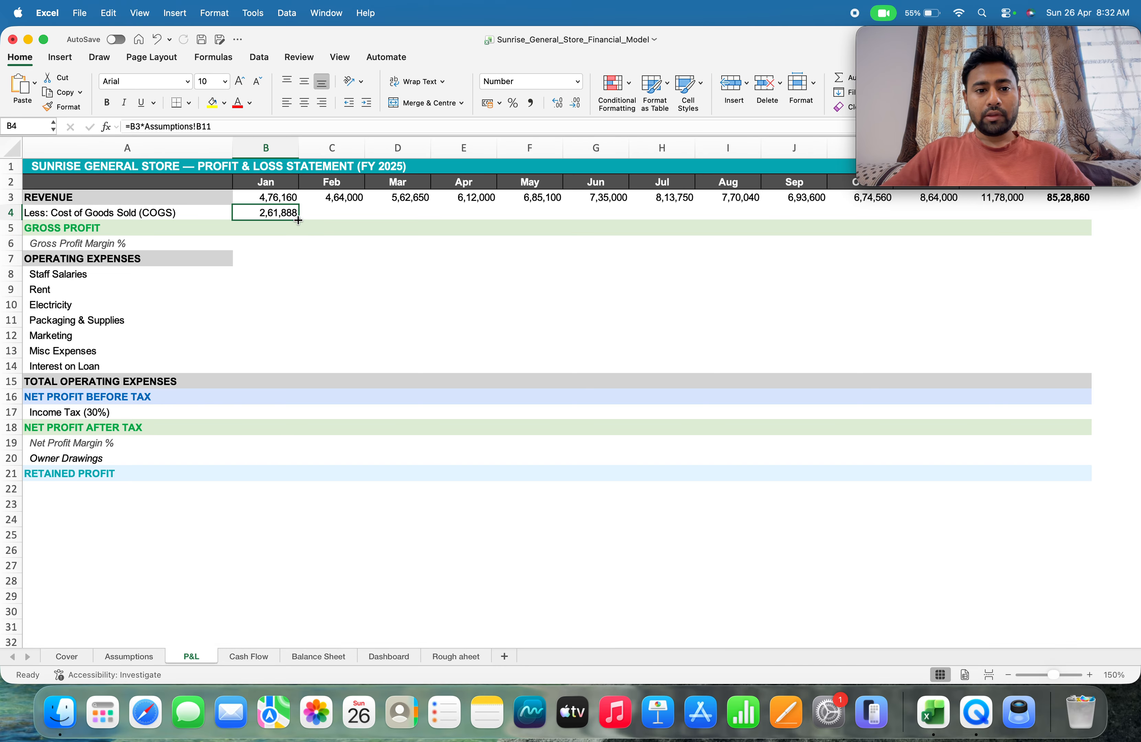
left_click_drag(298, 220, 1016, 218)
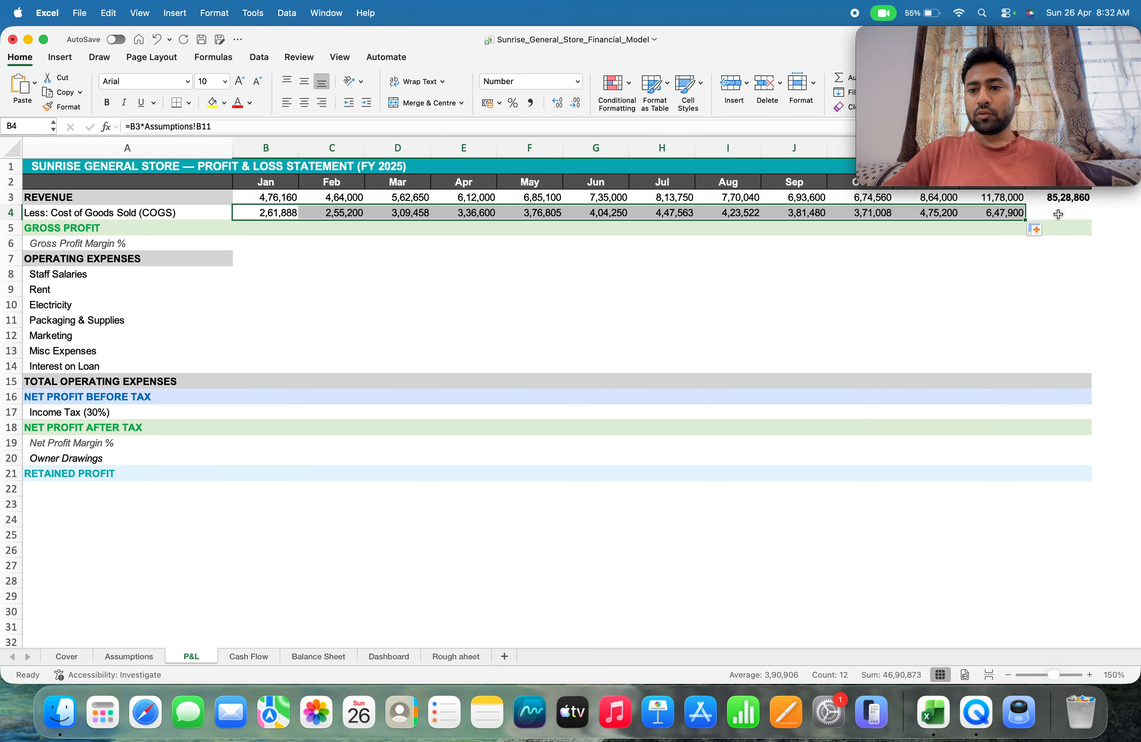
left_click(1070, 213)
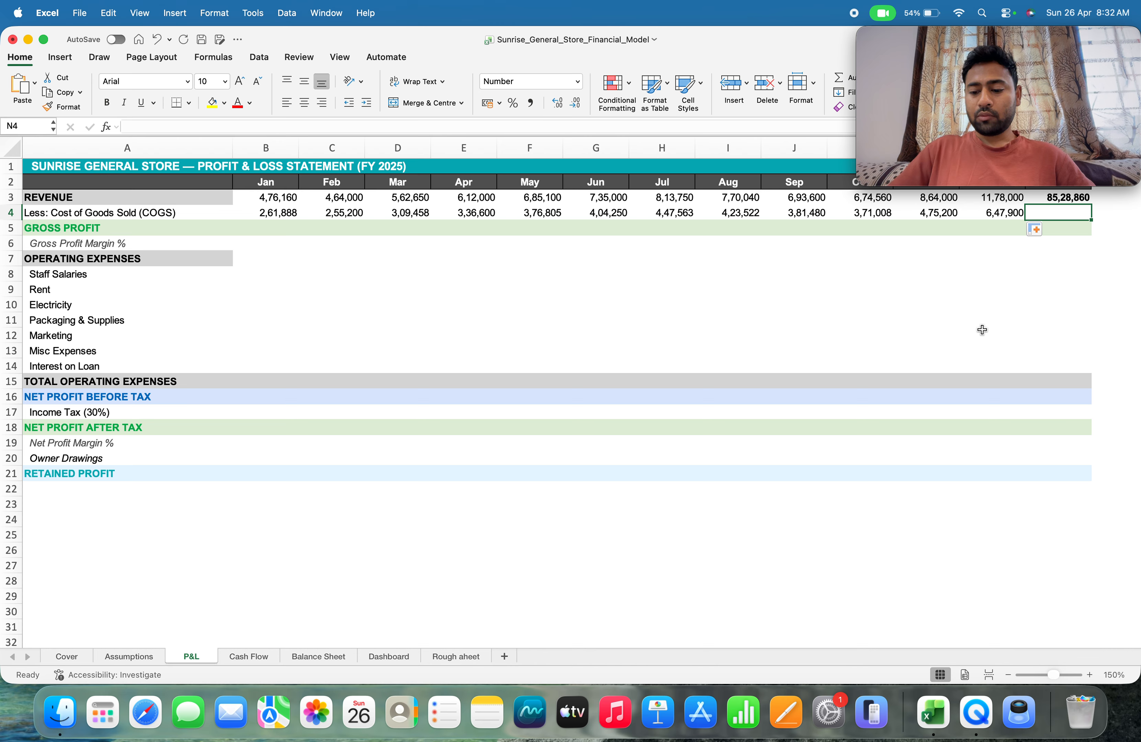
type("=sum(")
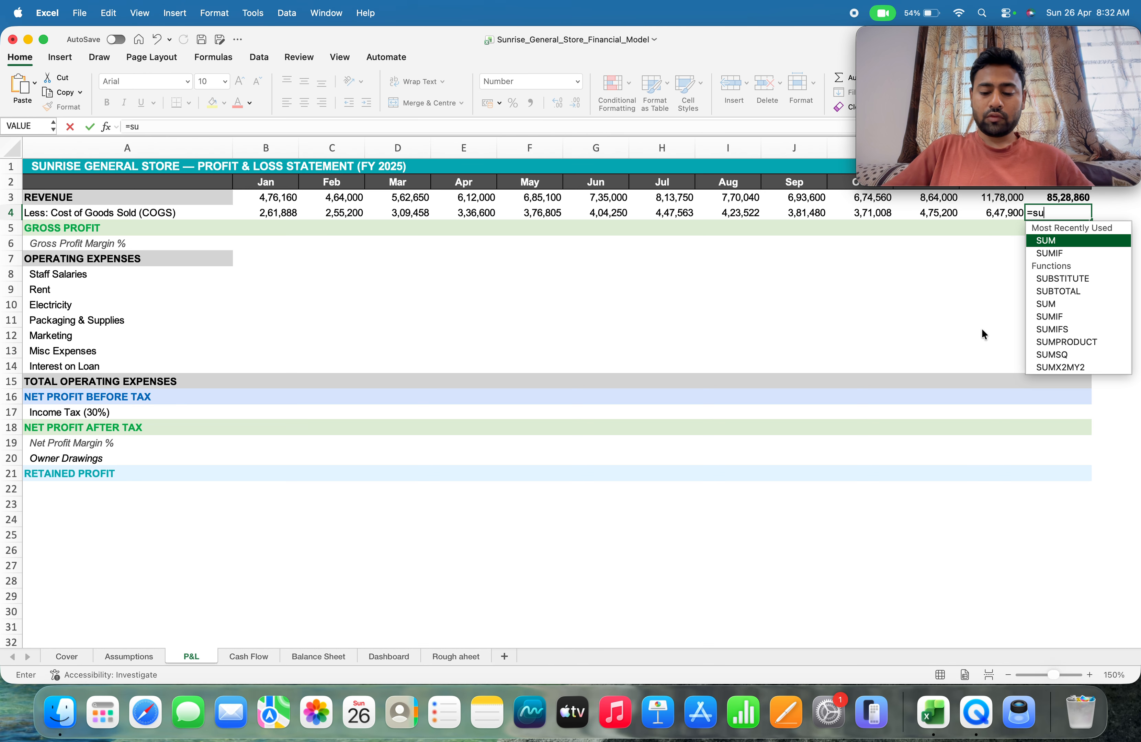
key("Left")
key("Left")
key("Left")
key("Left")
key("Left")
key("Left")
key("Left")
key("Left")
key("Left")
key("Left")
key("Left")
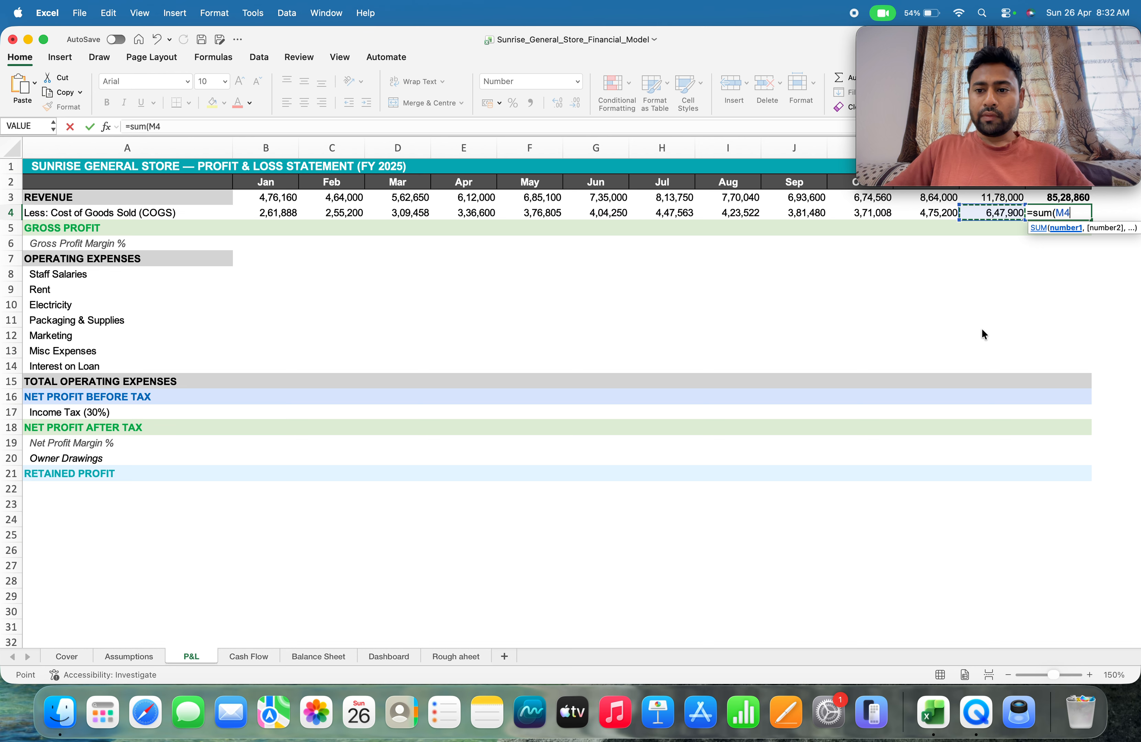
key("Left")
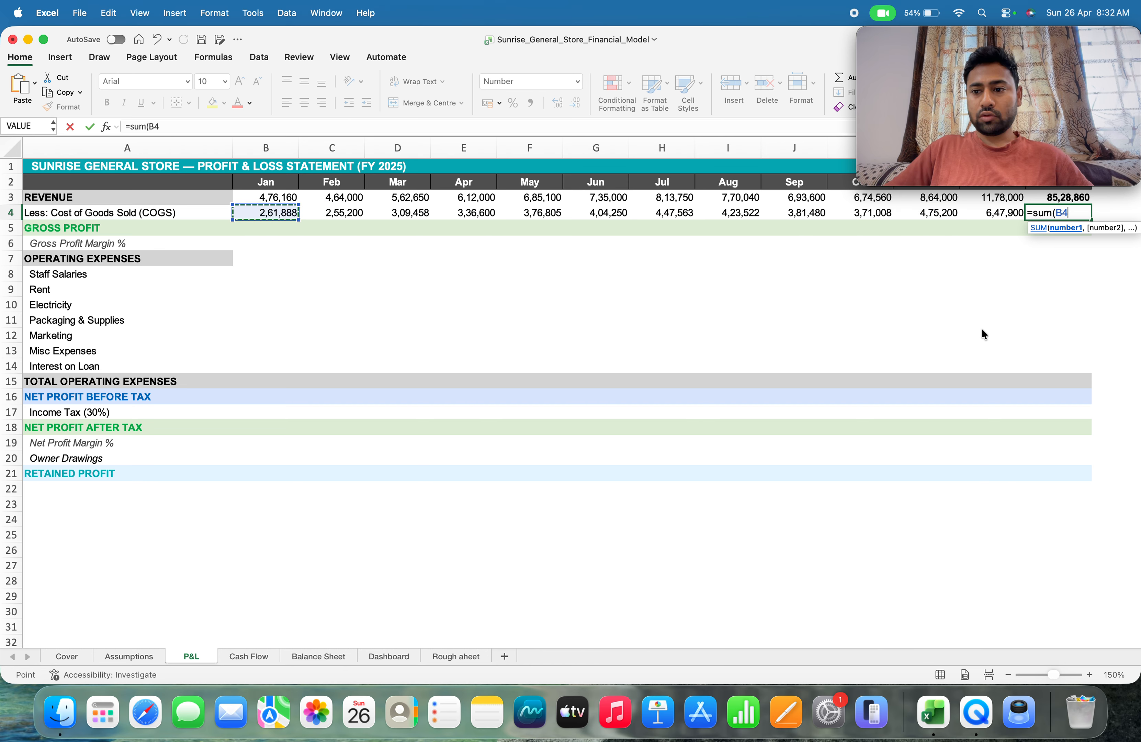
key("shift+Right")
key("shift+Right")
key("shift+Right")
key("shift+Right")
key("shift+Right")
key("shift+Right")
key("shift+Right")
key("shift+Right")
key("shift+Right")
key("shift+Right")
key("shift+Right")
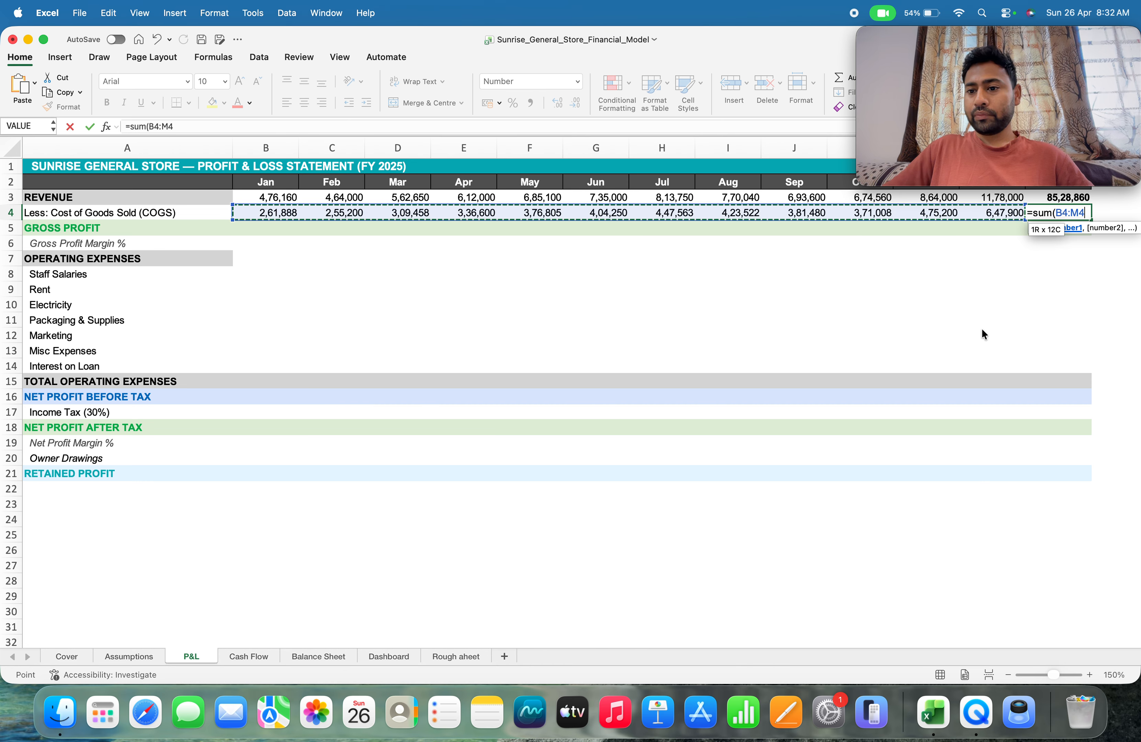
key("Return")
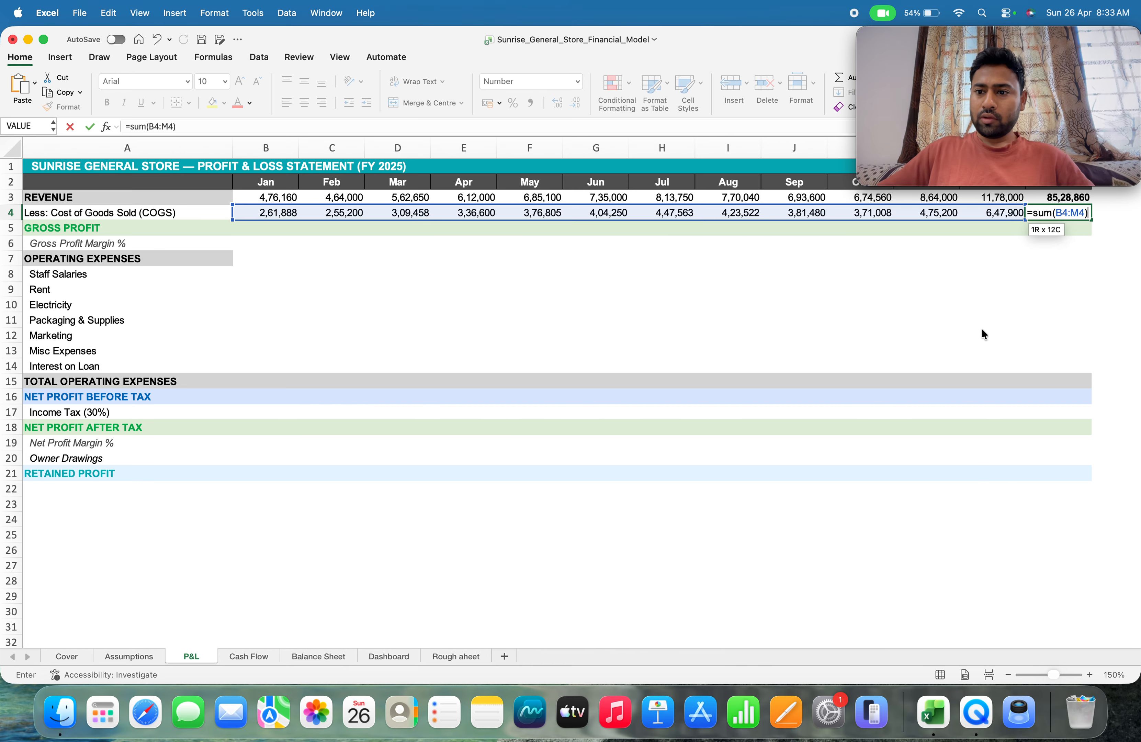
Calculate January gross profit in B5 with =B3-B4 and fill the formula across the row through the full-year column N
key("Up")
key("Down")
key("Down")
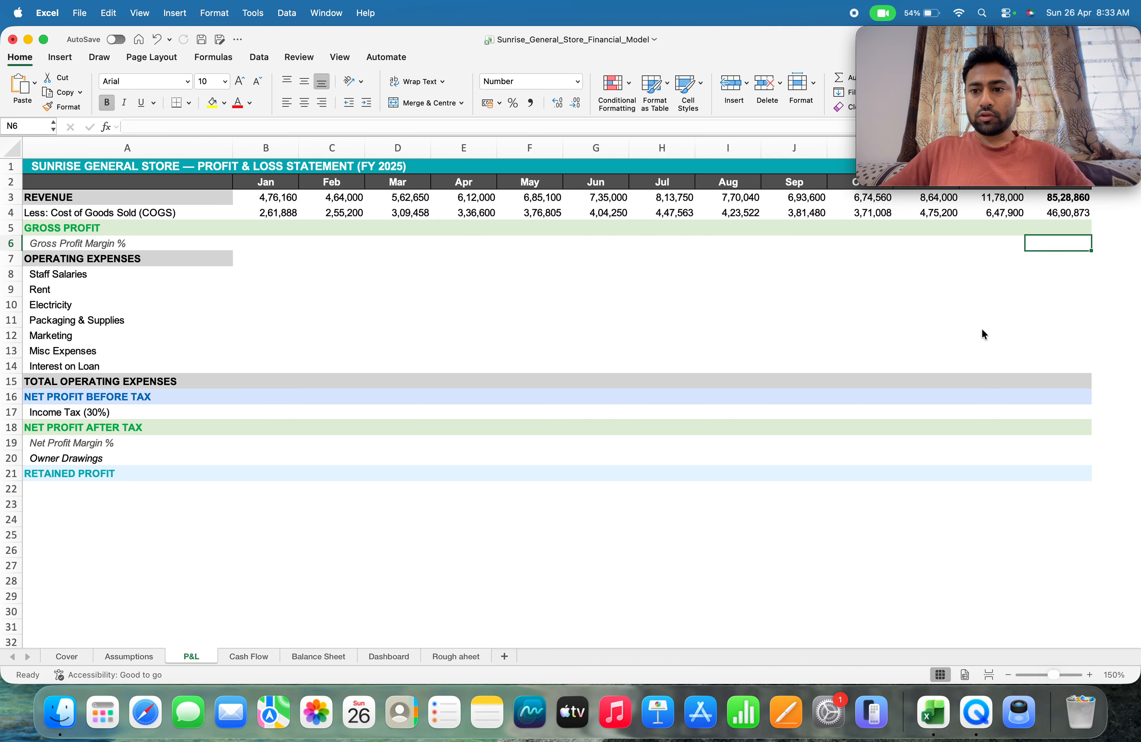
key("Up")
key("Left")
key("Left")
key("Left")
key("Left")
key("Left")
key("Left")
key("Left")
key("Left")
key("Left")
key("Left")
key("Left")
key("Left")
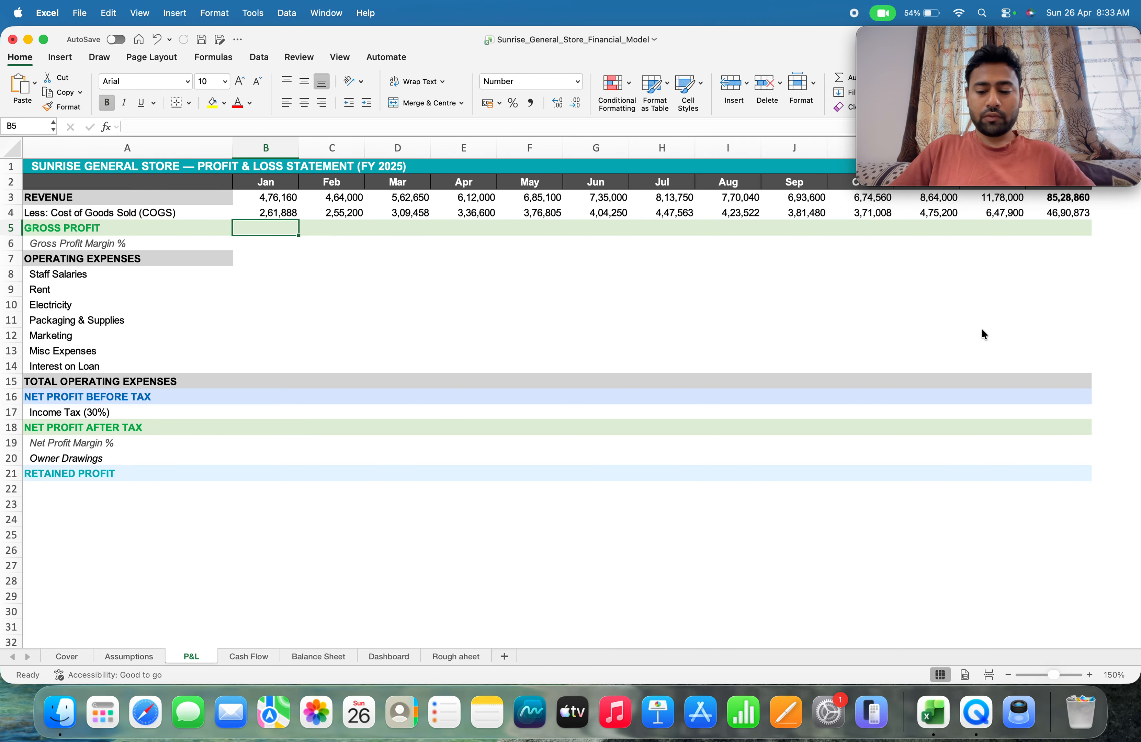
type("=")
key("Up")
key("Up")
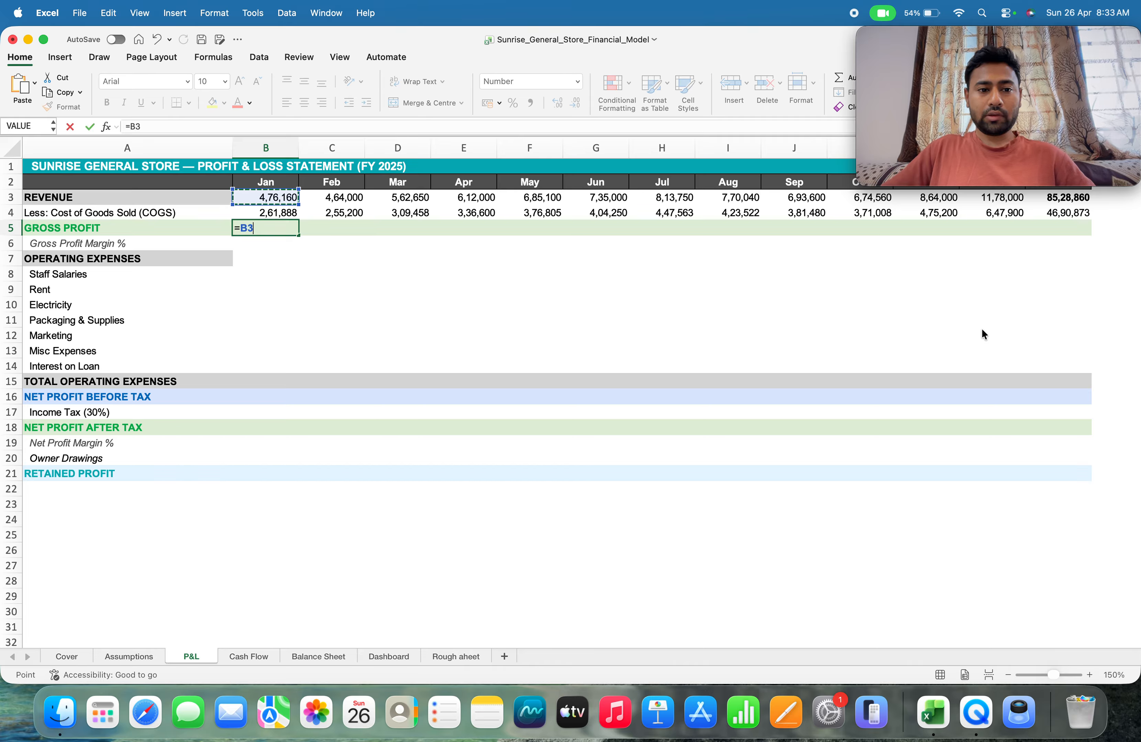
type("_")
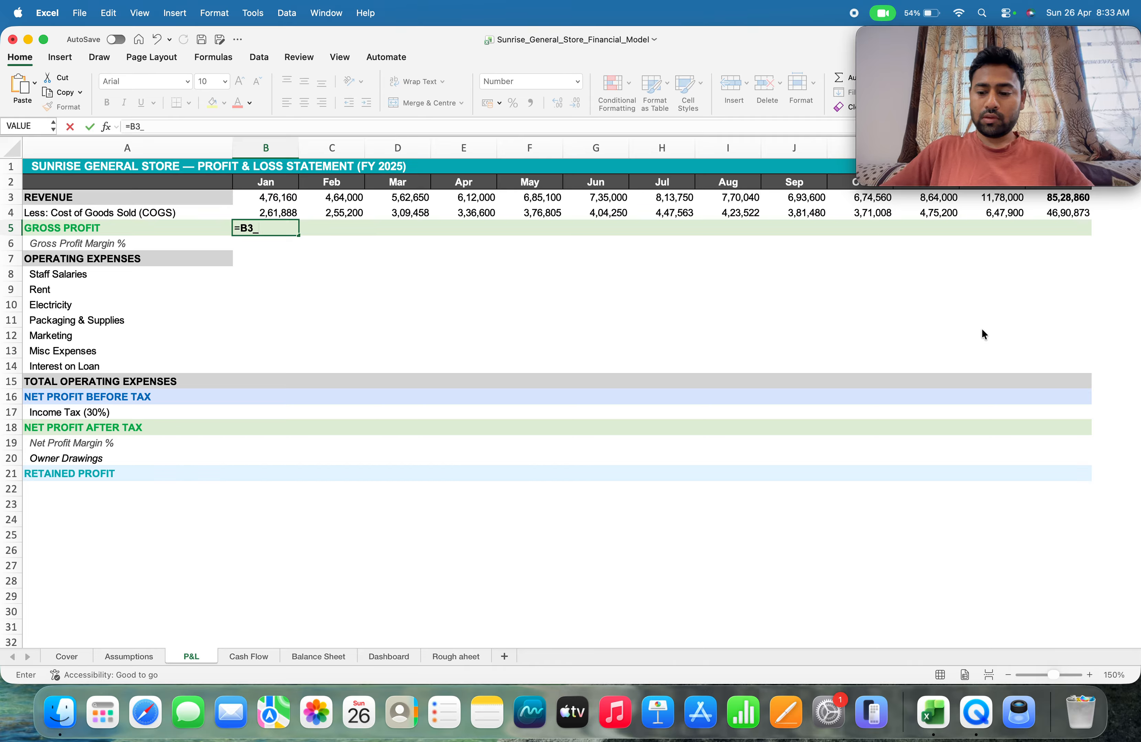
key("BackSpace")
type("-")
key("Up")
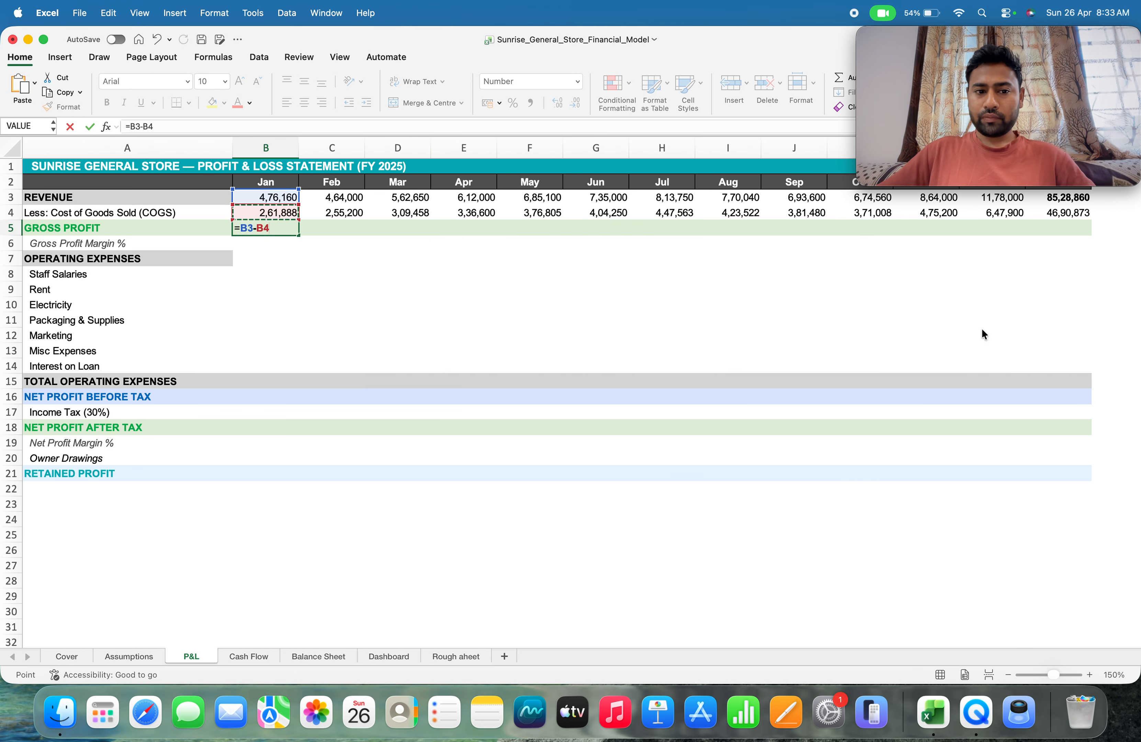
key("Return")
key("Up")
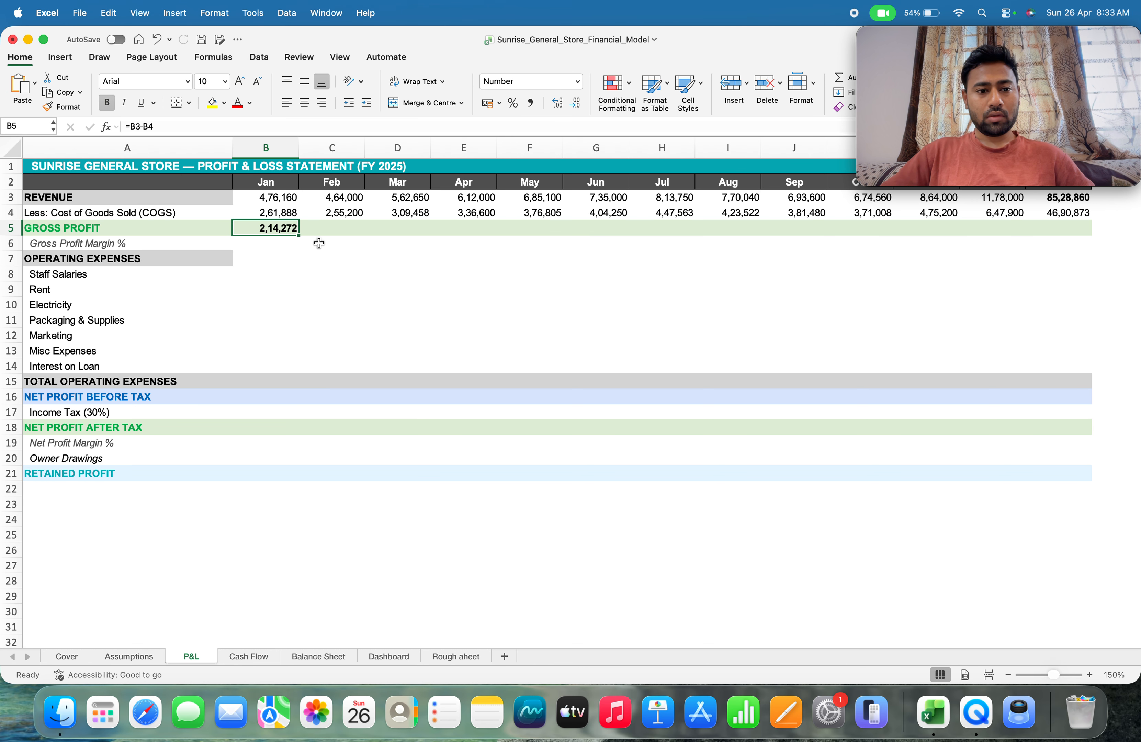
left_click_drag(298, 237, 1091, 228)
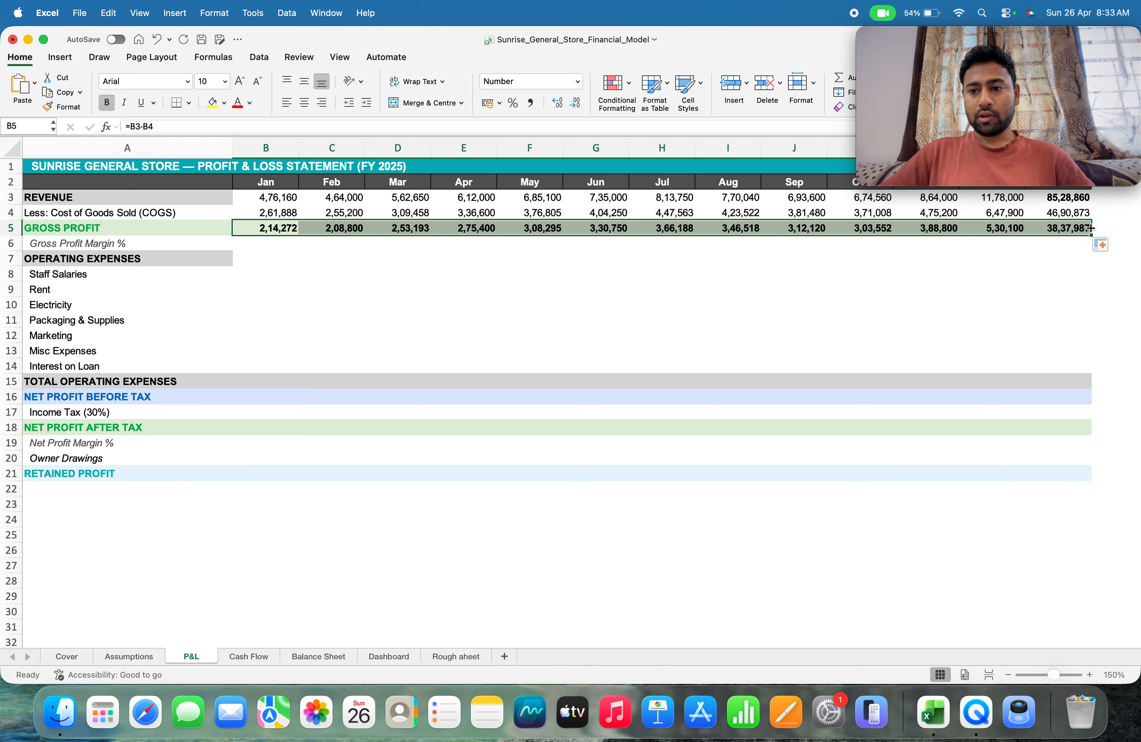
Calculate the January gross profit margin in B6 by dividing gross profit by revenue with =B5/B3
left_click(249, 247)
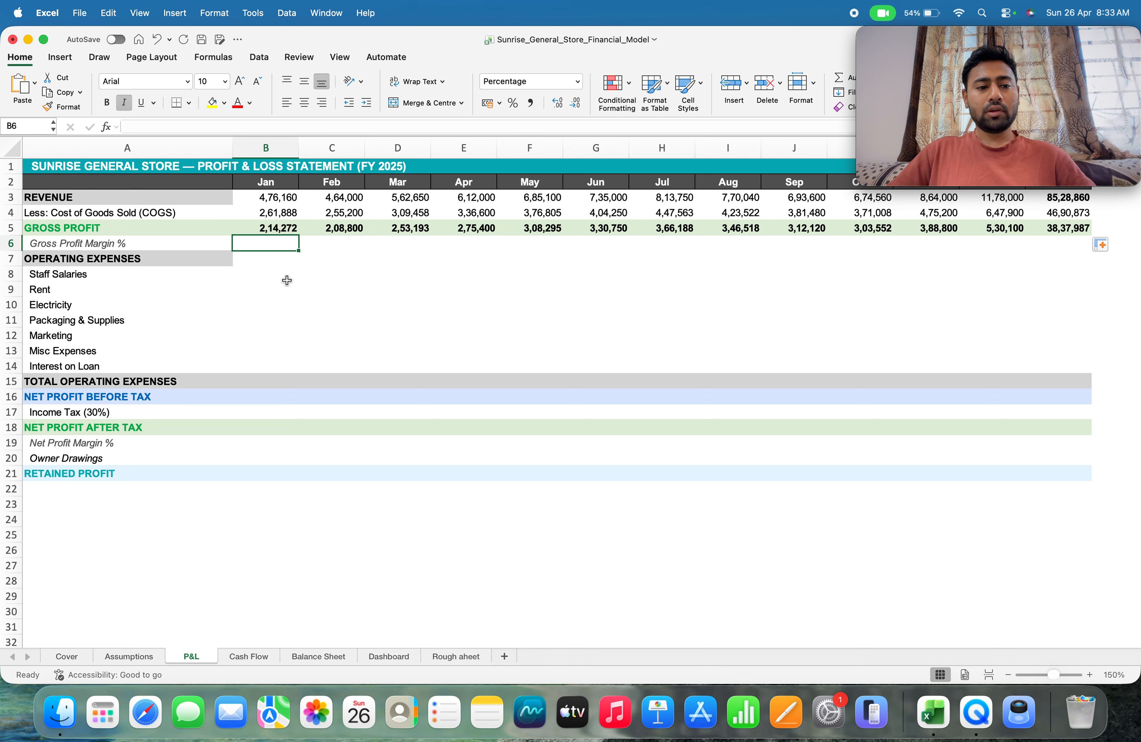
type("=")
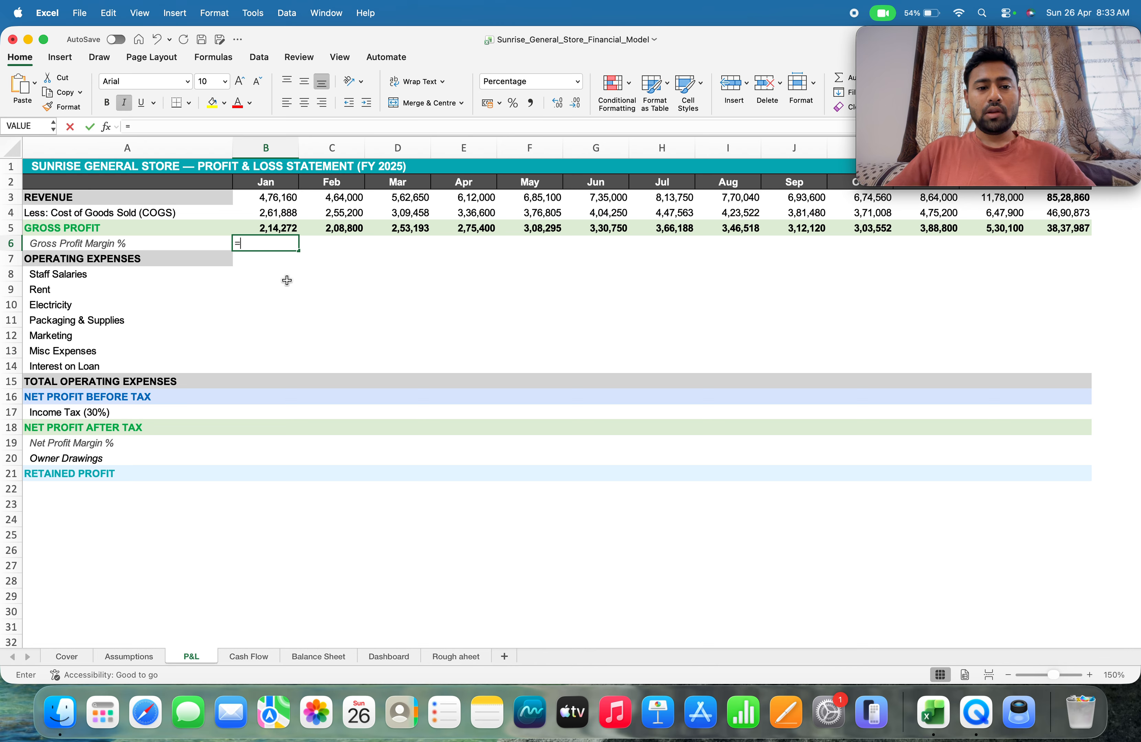
key("Up")
key("Up")
key("Up")
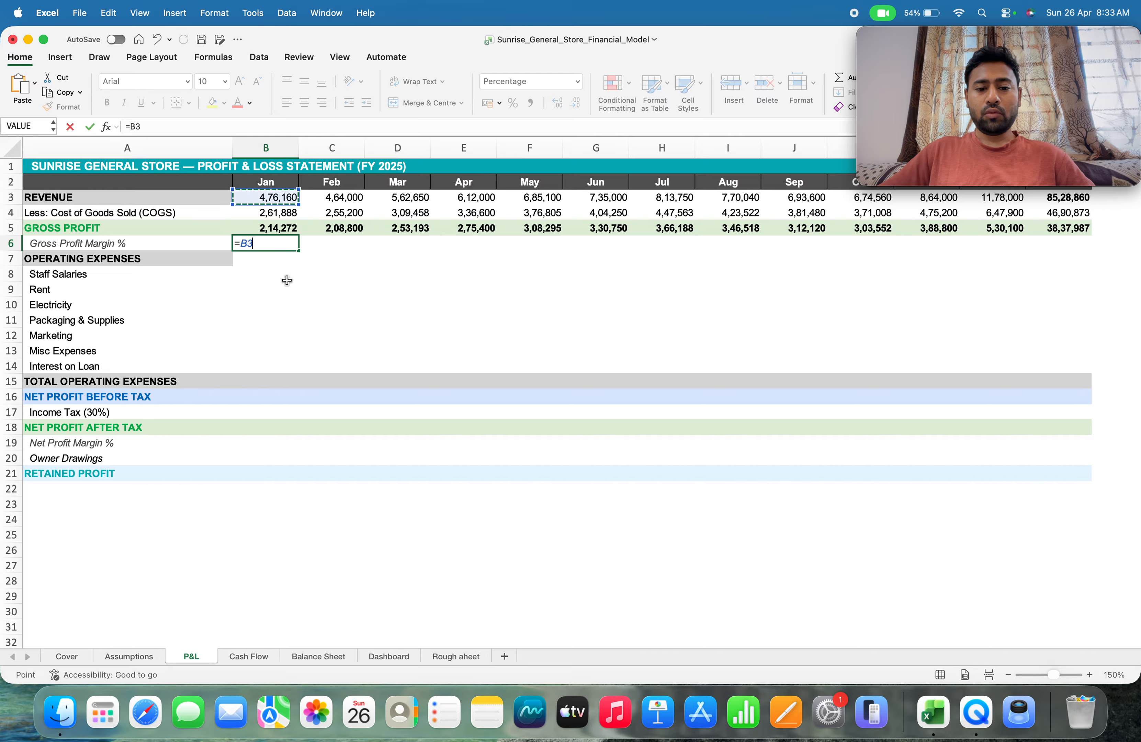
key("Down")
key("Down")
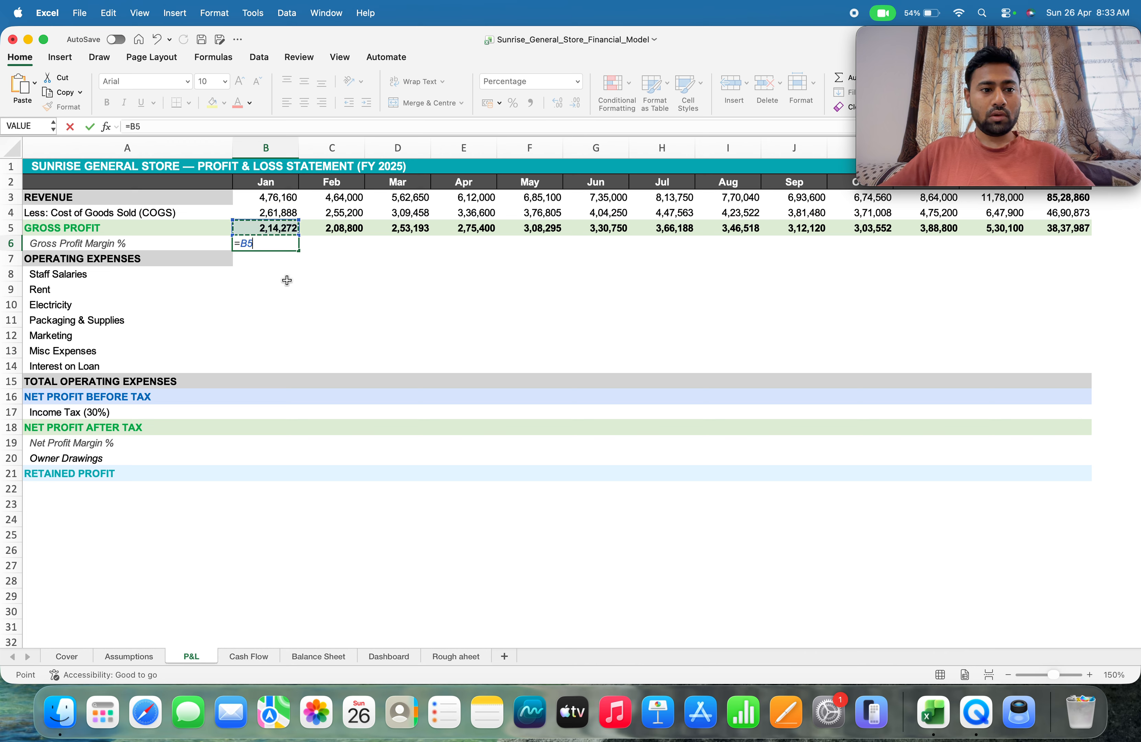
type("/")
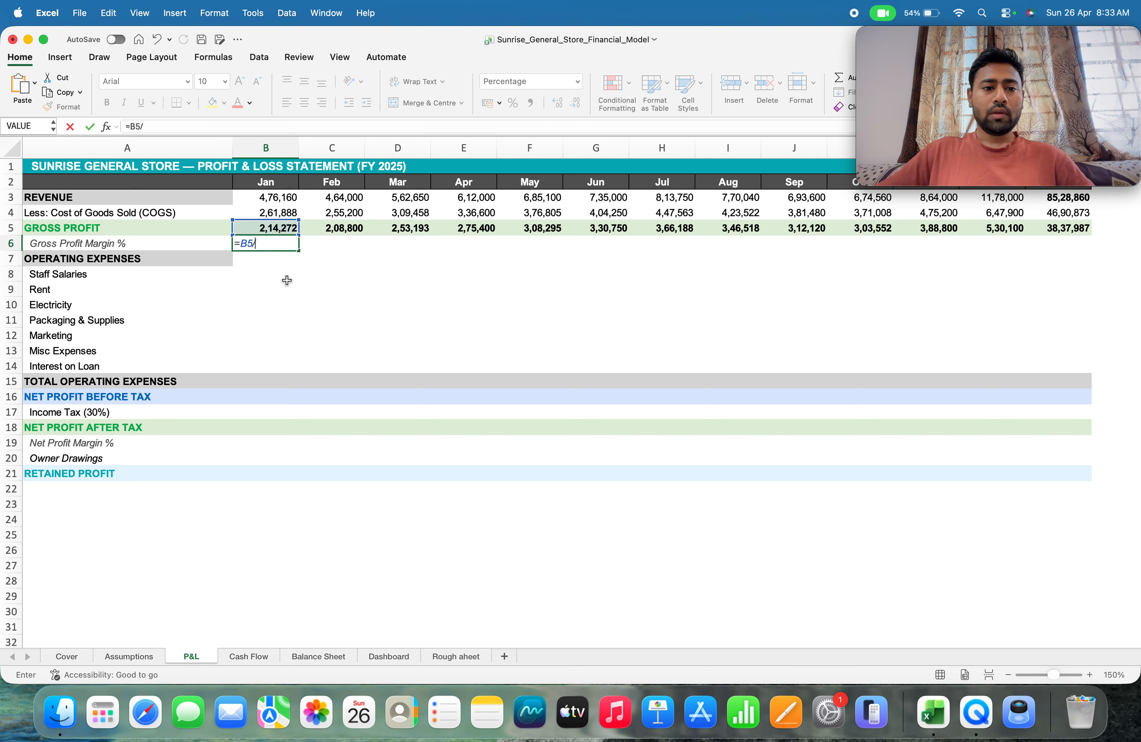
key("Up")
key("Up")
key("Up")
key("Down")
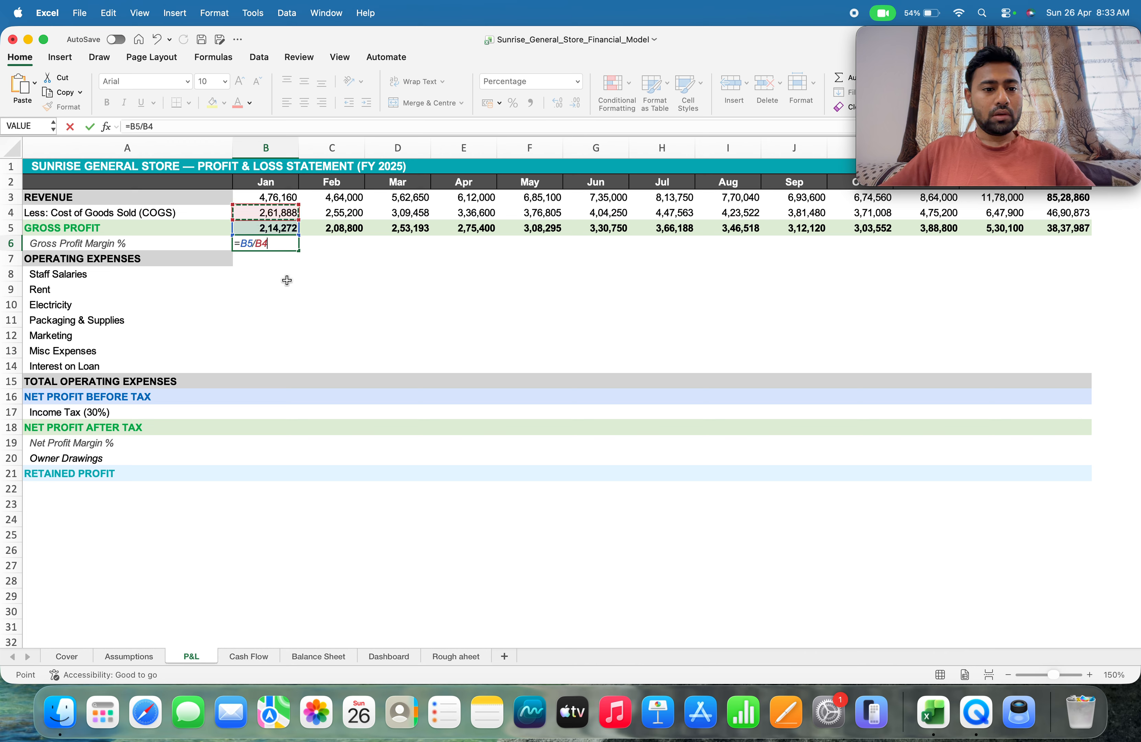
key("Down")
key("Up")
key("Up")
key("Up")
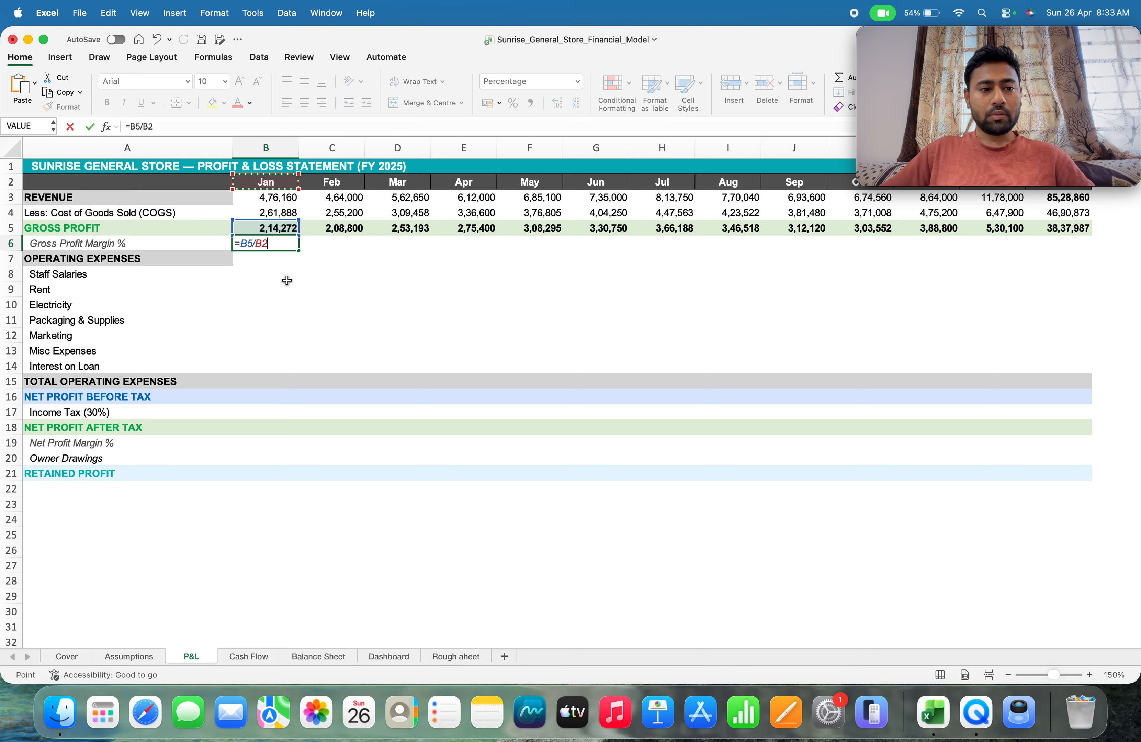
key("Down")
key("Return")
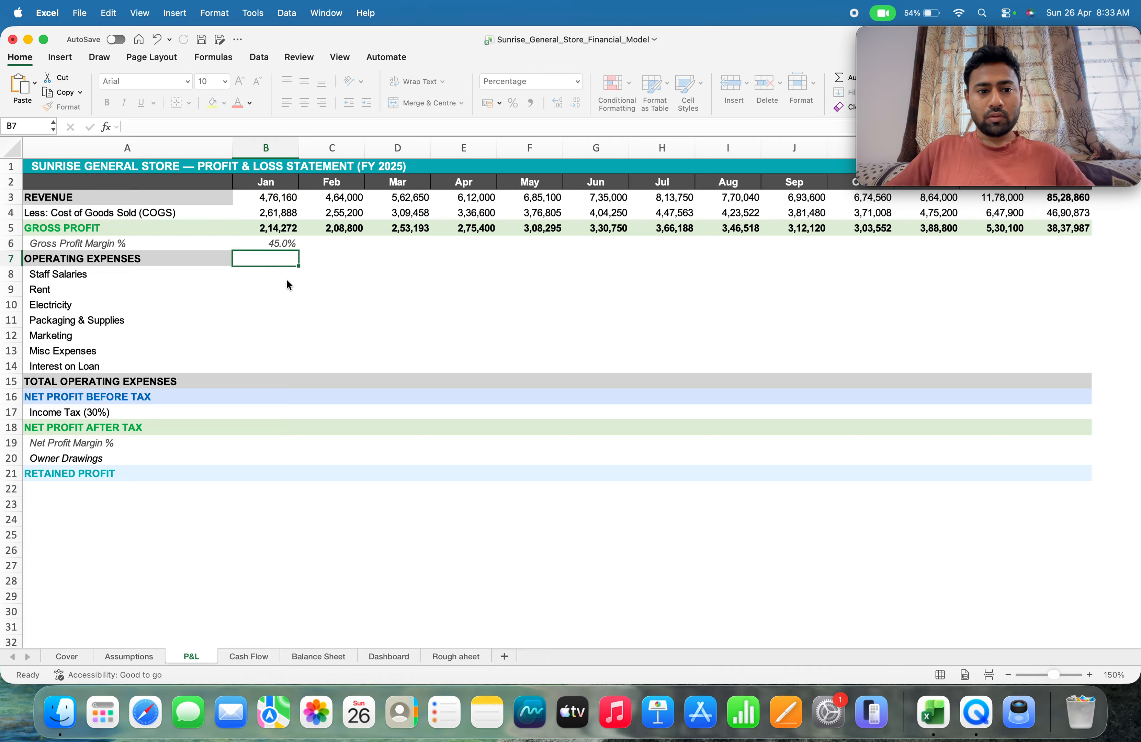
Fill the January gross profit margin formula across row 6 through the full-year column N
key("Up")
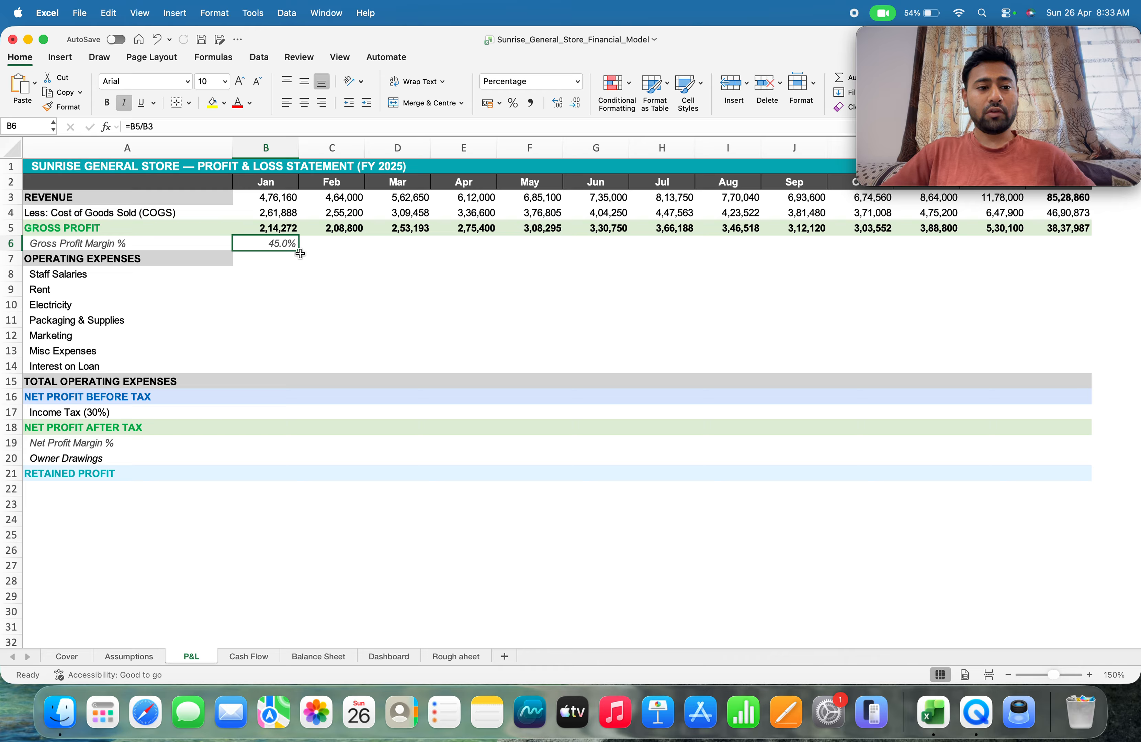
left_click(301, 254)
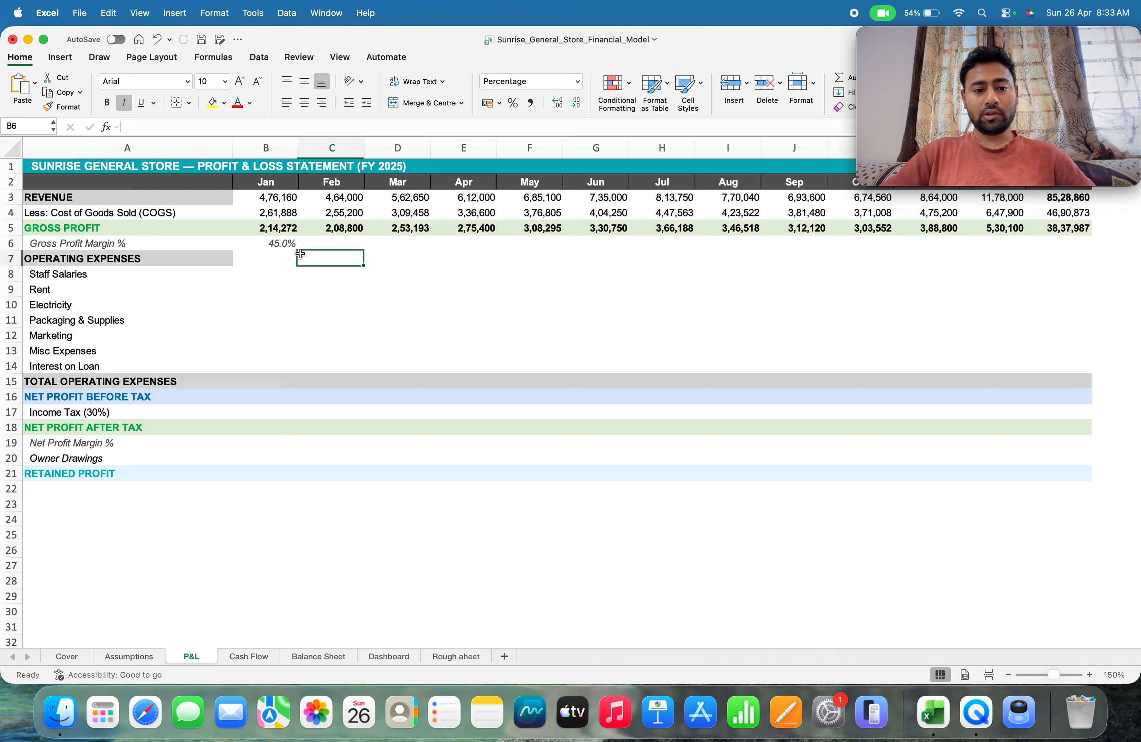
key("Up")
key("Left")
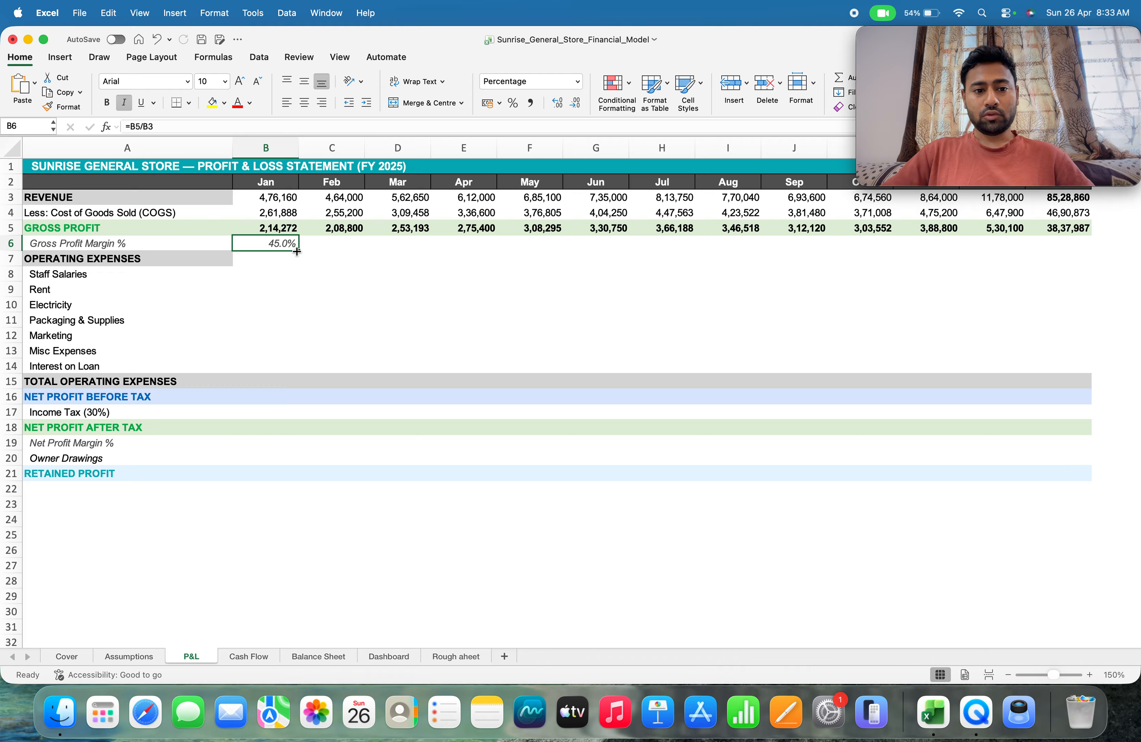
left_click_drag(297, 251, 1098, 246)
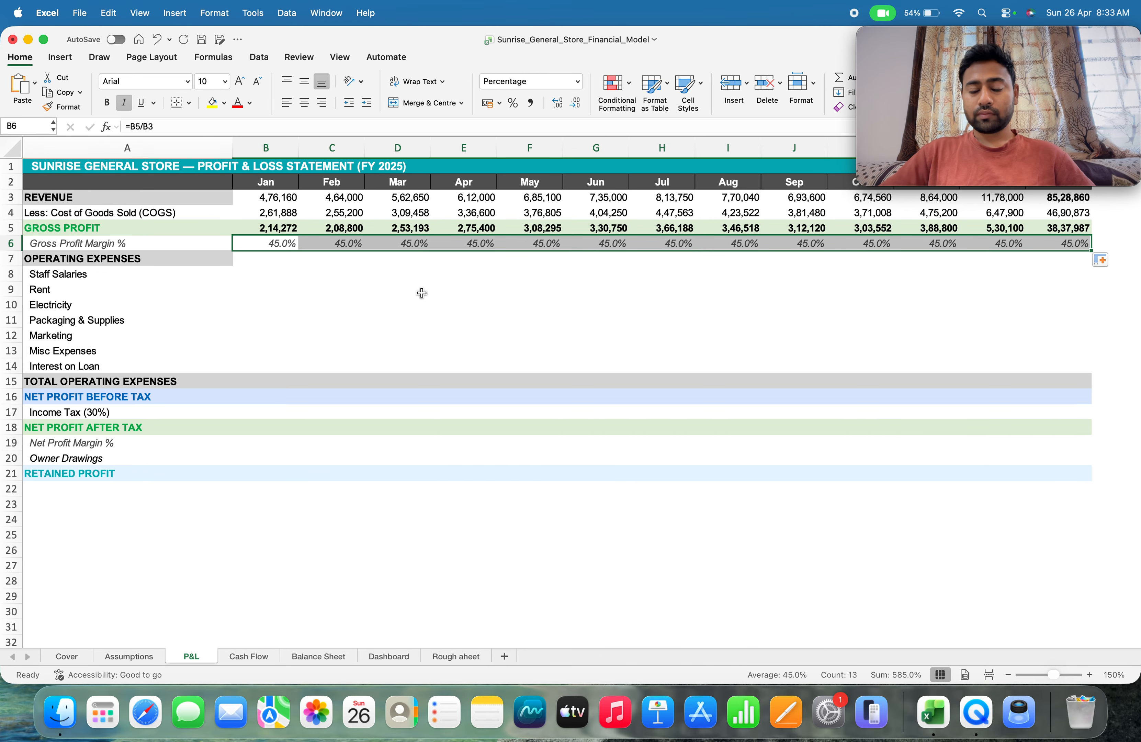
Link January staff salaries in P&L cell B8 to the January Staff Salaries value on the Assumptions sheet with =Assumptions!B12
left_click(267, 261)
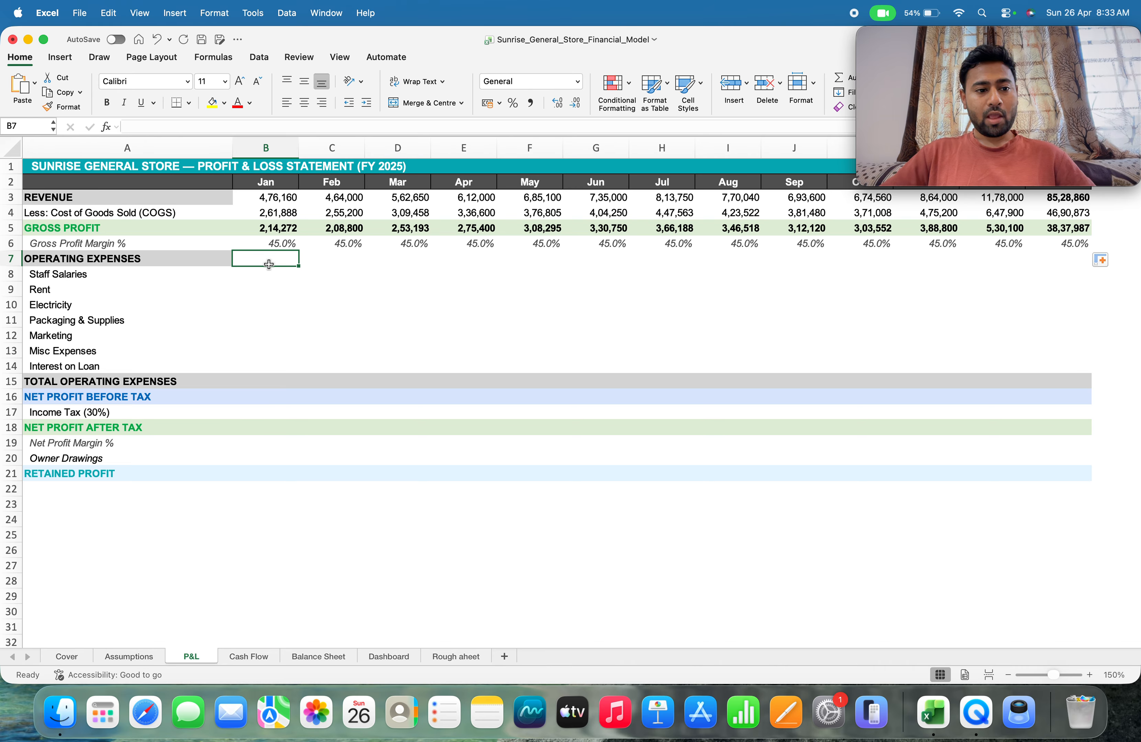
left_click(265, 274)
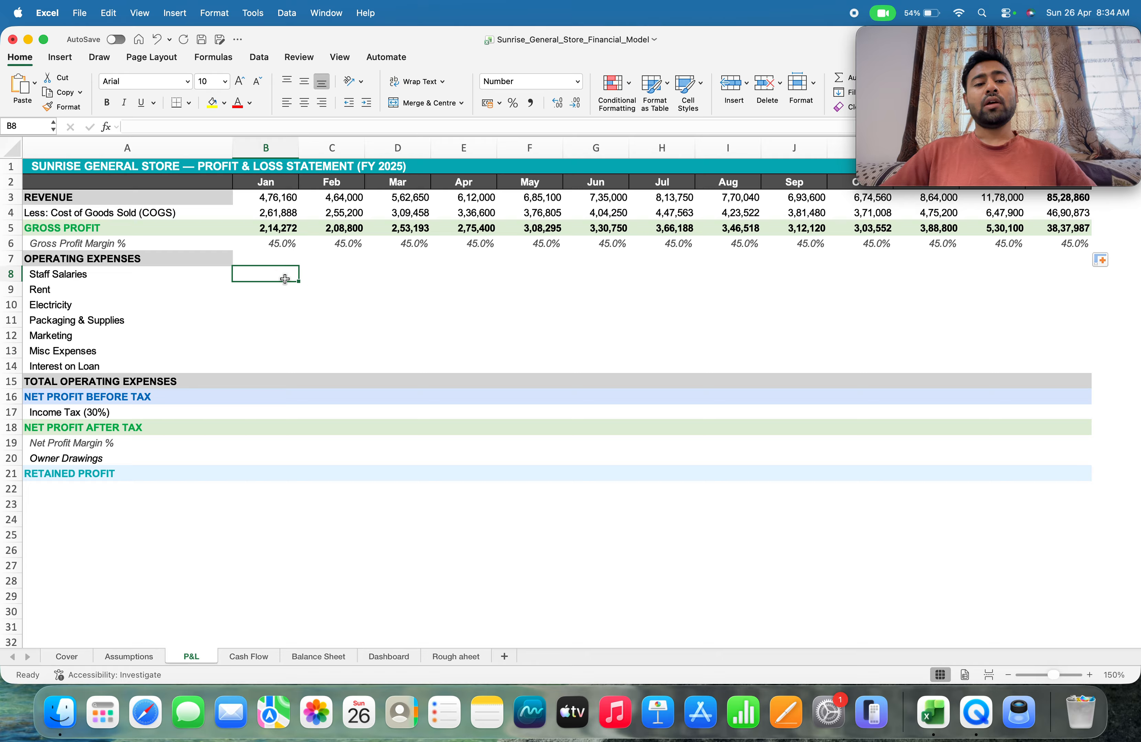
left_click(265, 298)
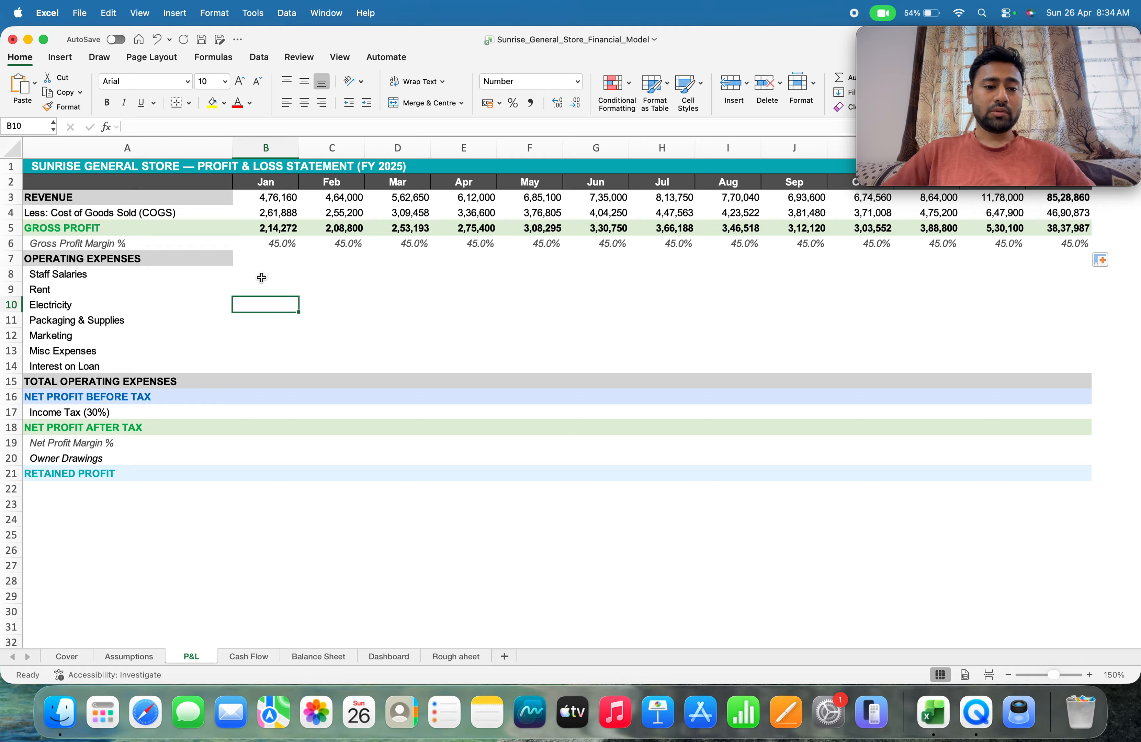
left_click(261, 277)
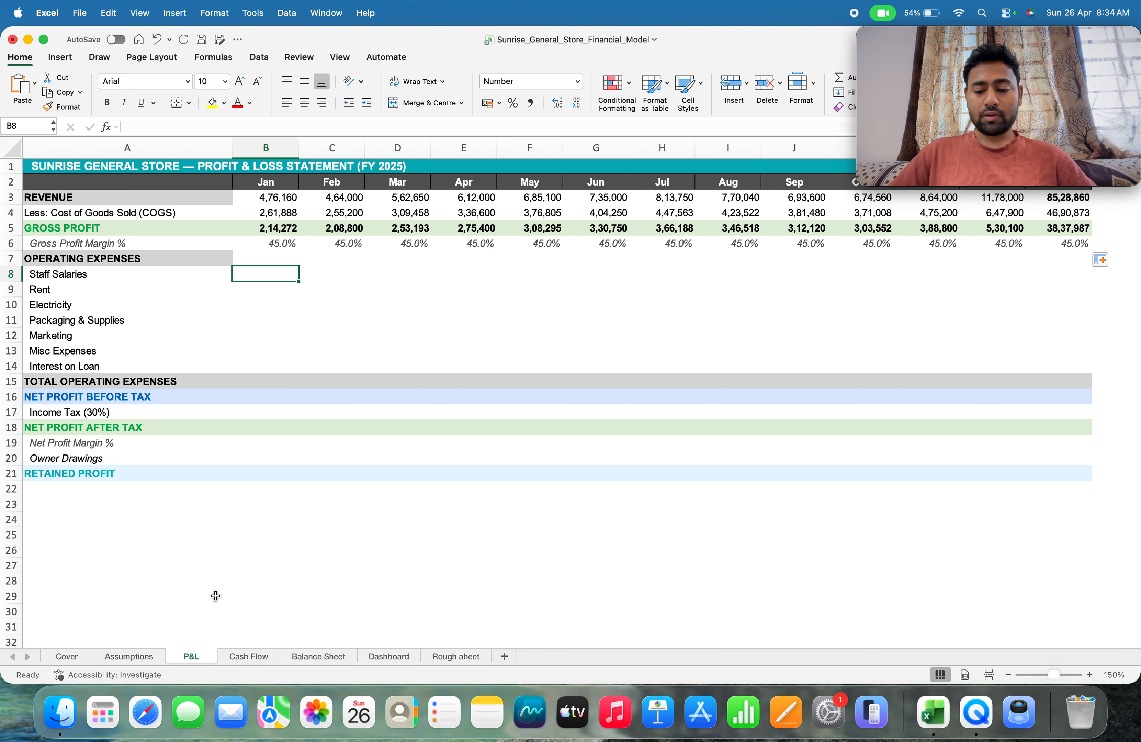
type("=")
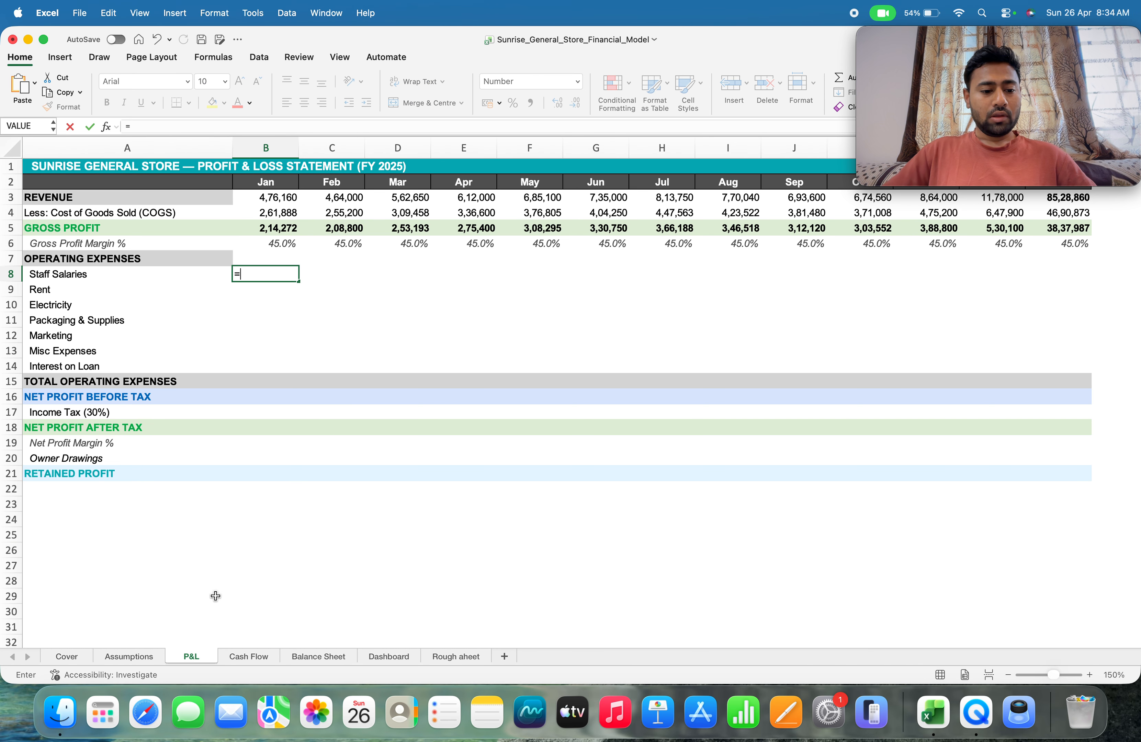
left_click(126, 656)
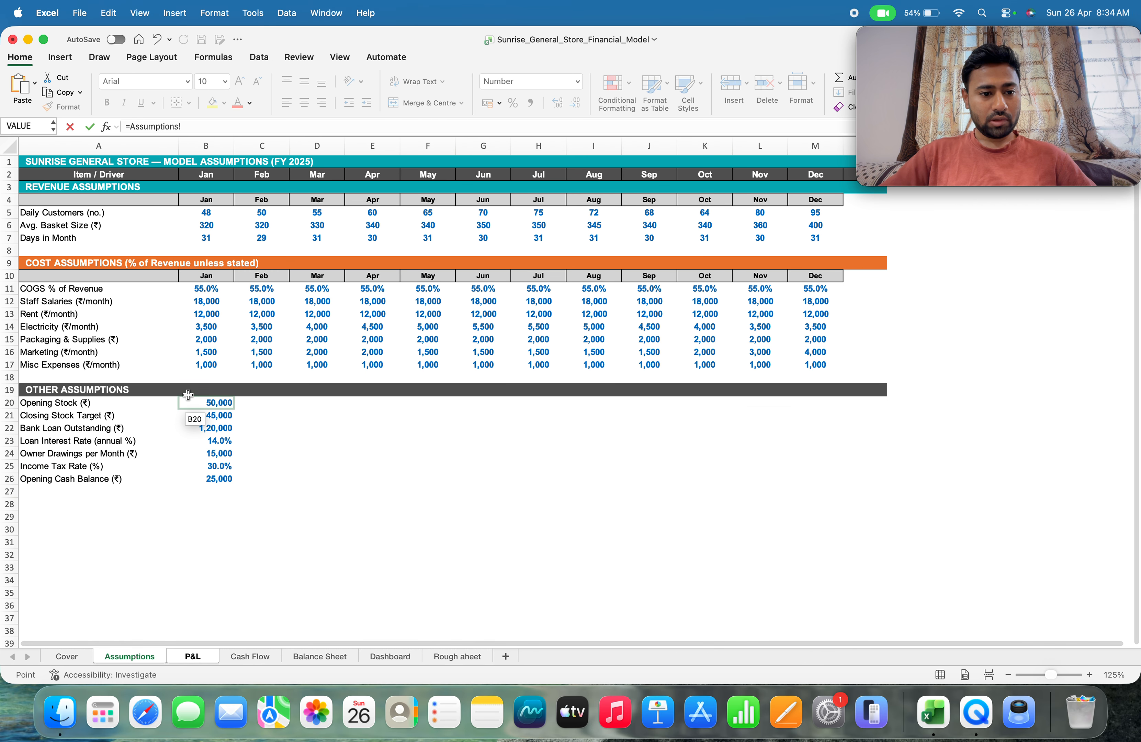
left_click(208, 302)
key("Return")
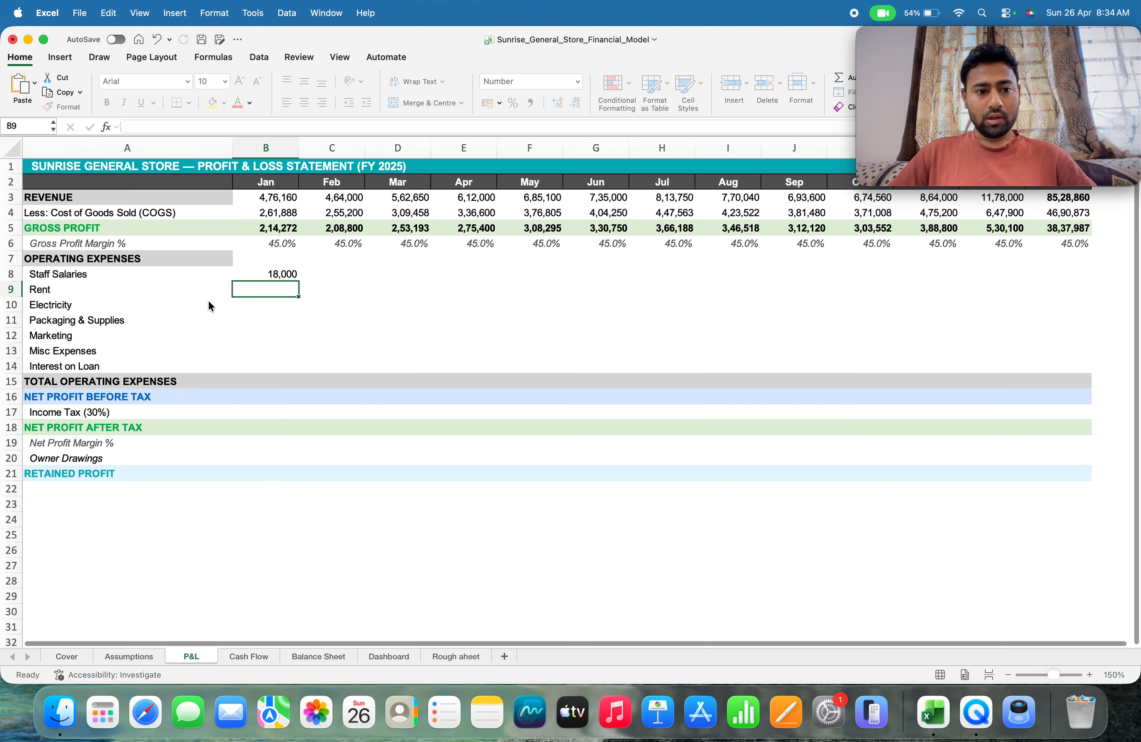
key("Up")
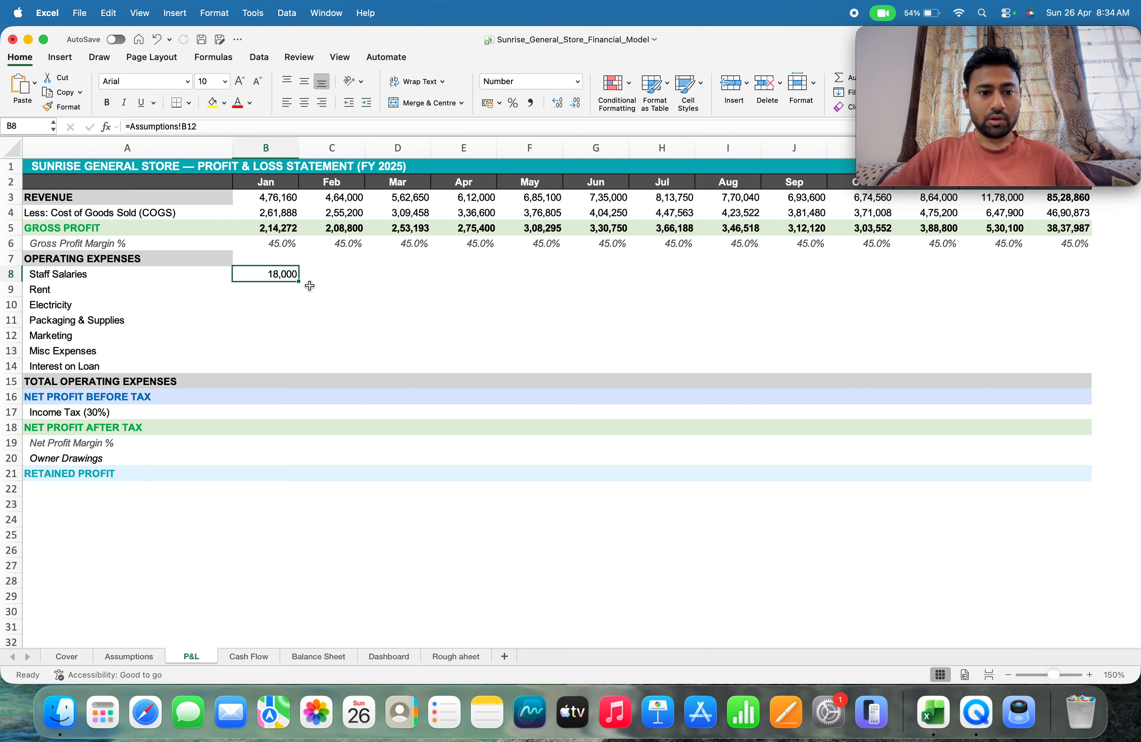
Fill the staff salaries formula across row 8 through December and total the year in N8 with =SUM(B8:M8)
left_click_drag(299, 281, 1088, 314)
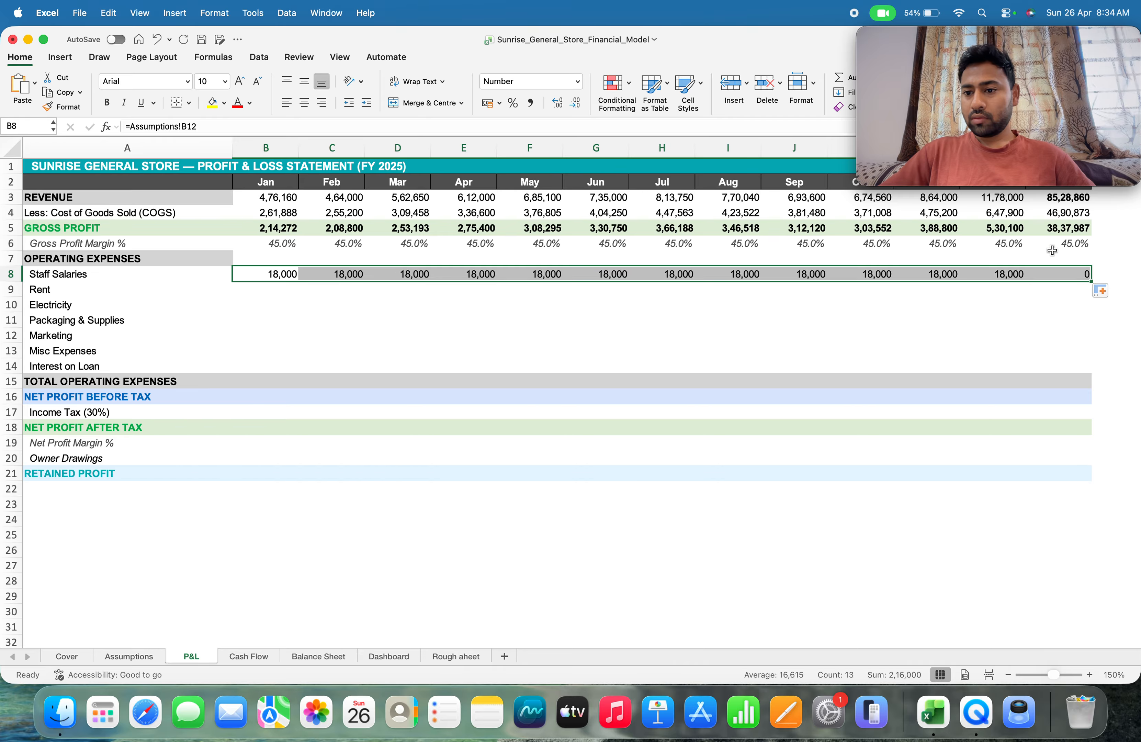
left_click(1056, 273)
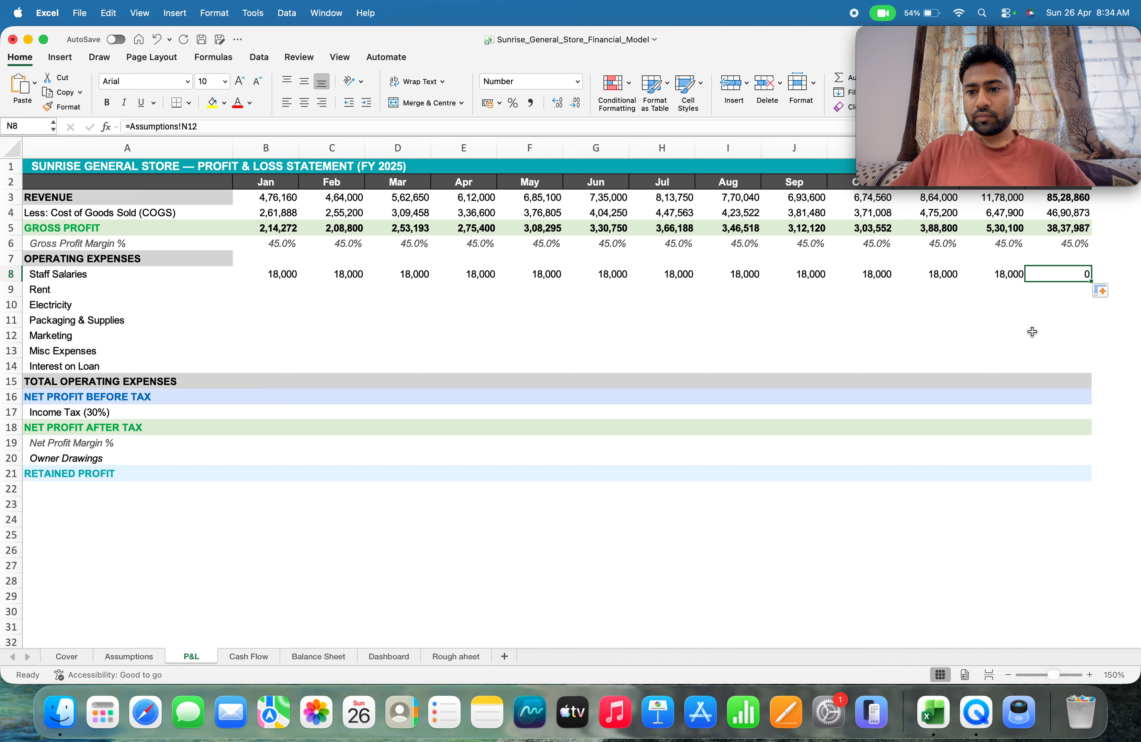
type("=")
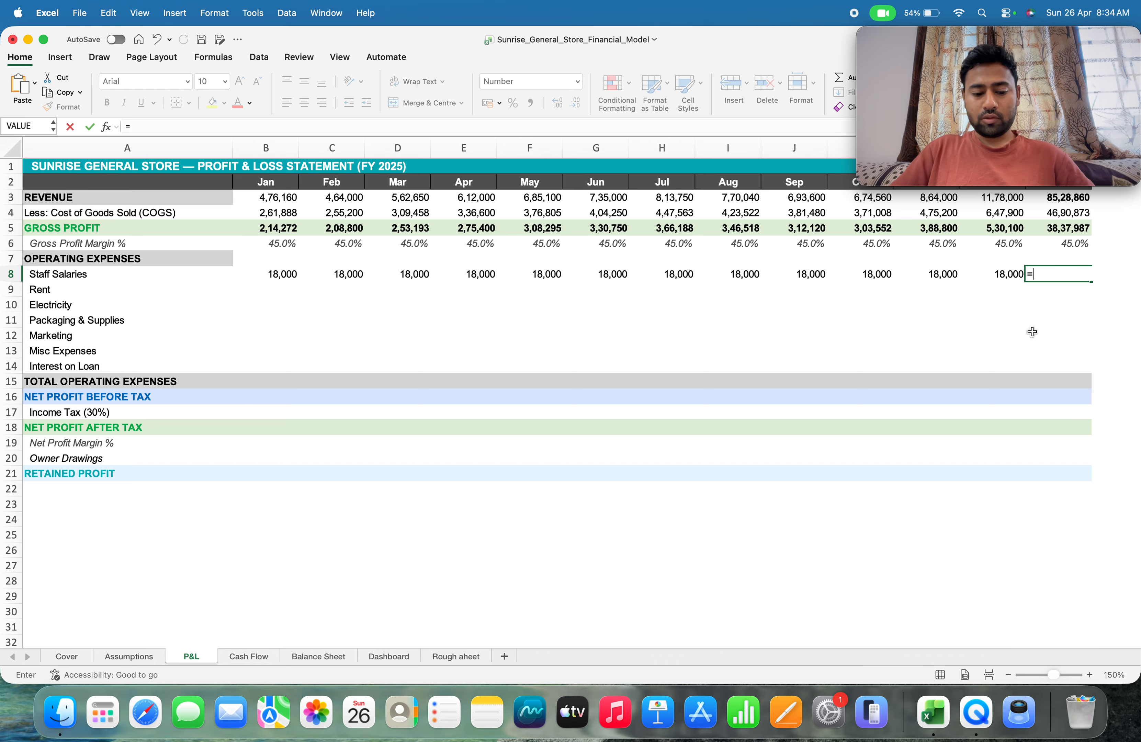
type("sum(")
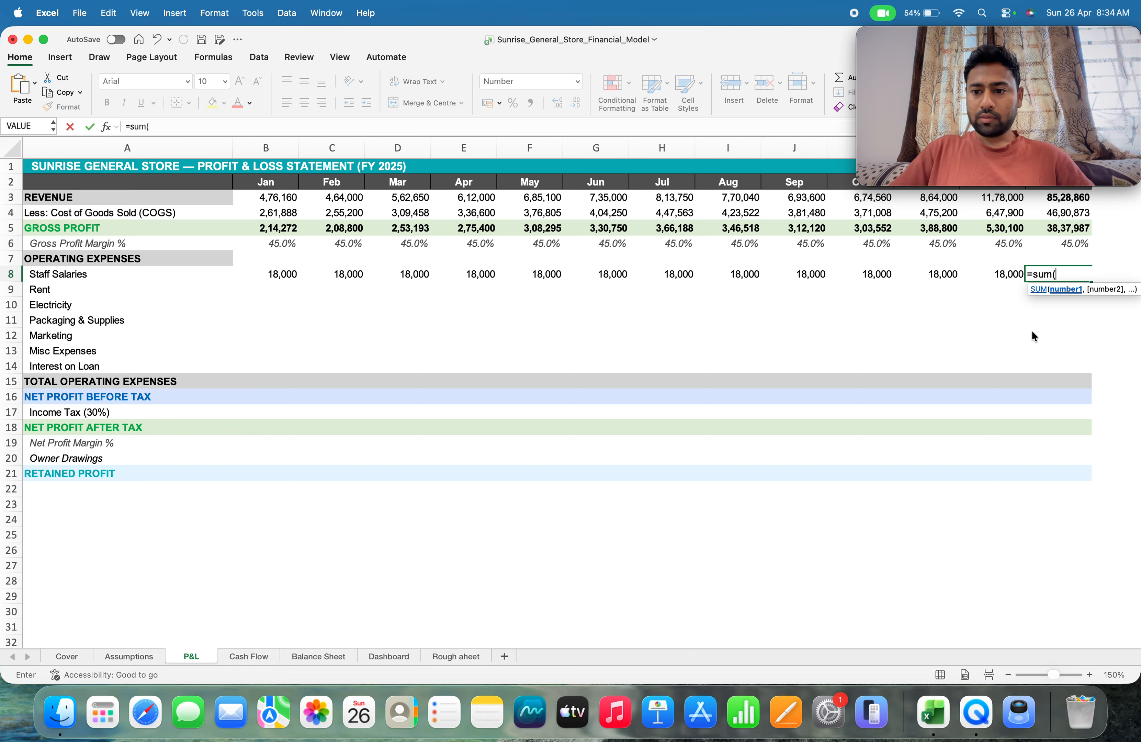
key("Left")
key("Left")
key("Left")
key("Left")
key("Left")
key("Left")
key("Left")
key("Left")
key("Left")
key("Left")
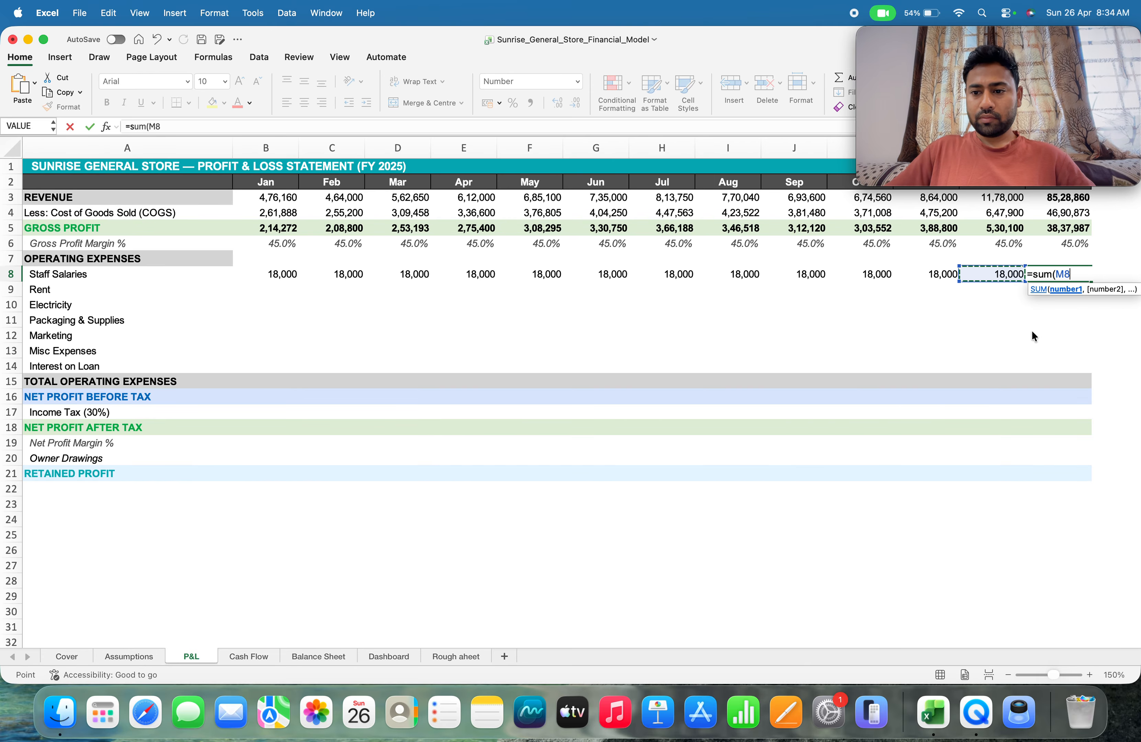
key("Left")
key("Left")
key("shift+Right")
key("shift+Right")
key("shift+Right")
key("shift+Right")
key("shift+Right")
key("shift+Right")
key("shift+Right")
key("shift+Right")
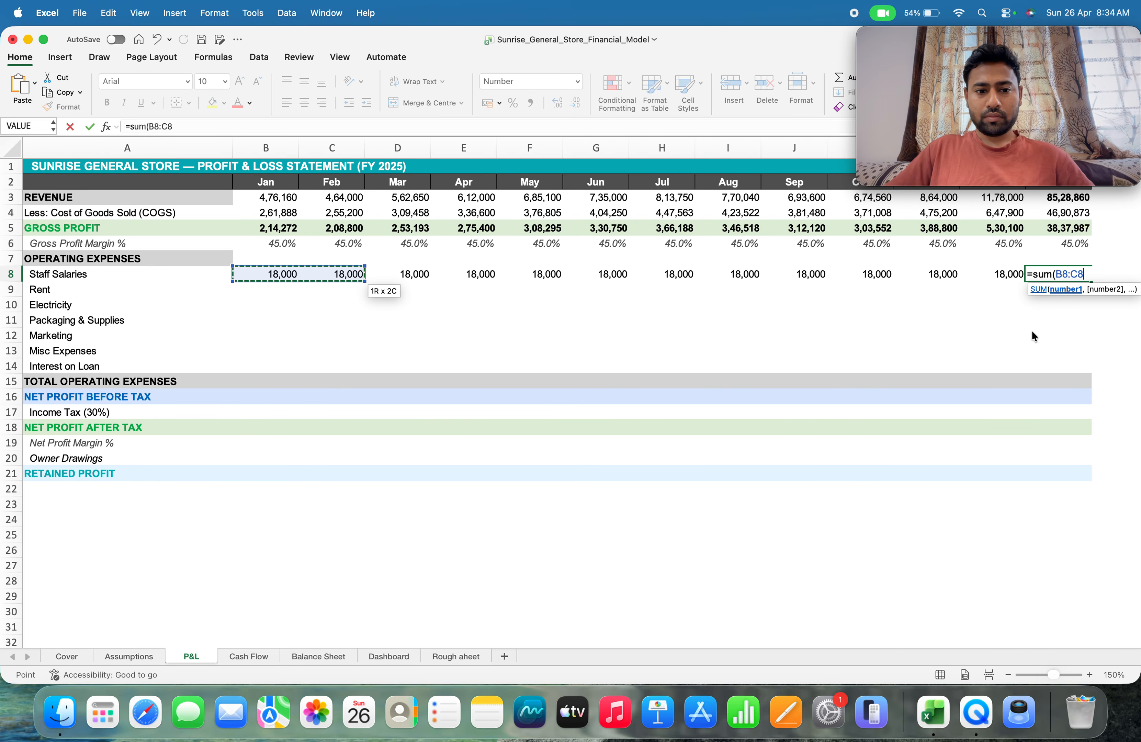
key("shift+Right")
key("shift+Right")
key("shift+Right")
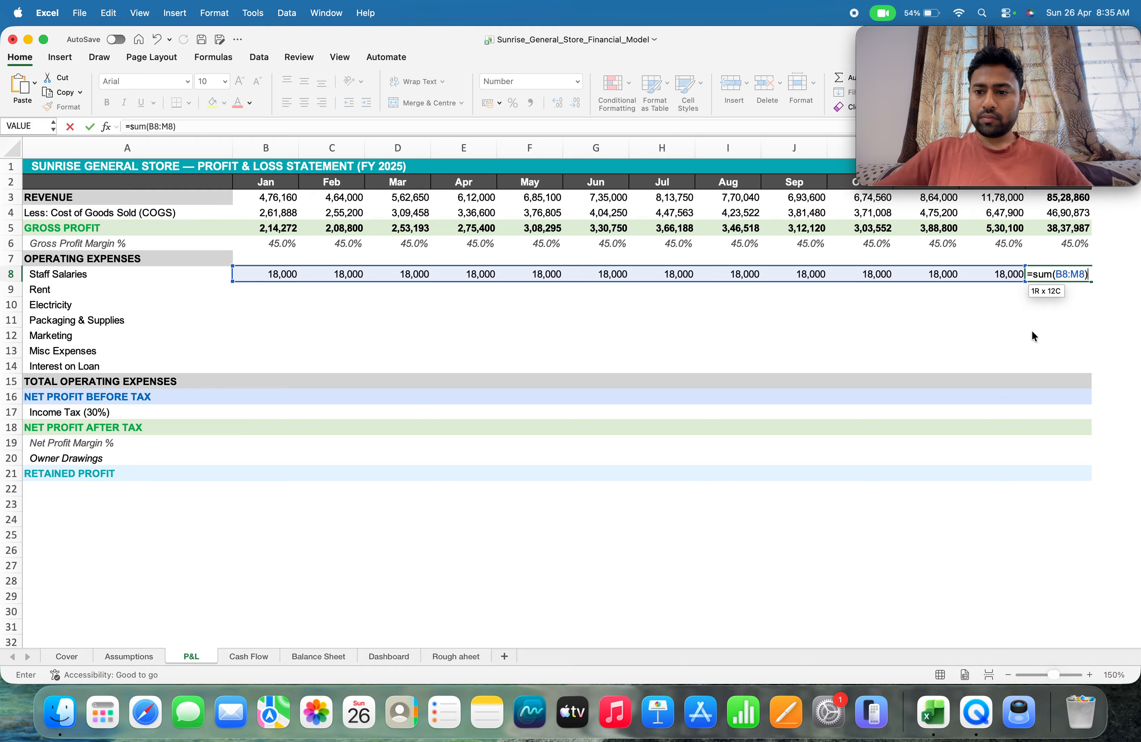
key("Return")
Link January rent in P&L cell B9 to the January Rent value on the Assumptions sheet with =Assumptions!B13
key("Up")
key("Down")
key("Left")
key("Left")
key("Left")
key("Left")
key("Left")
key("Left")
key("Left")
key("Left")
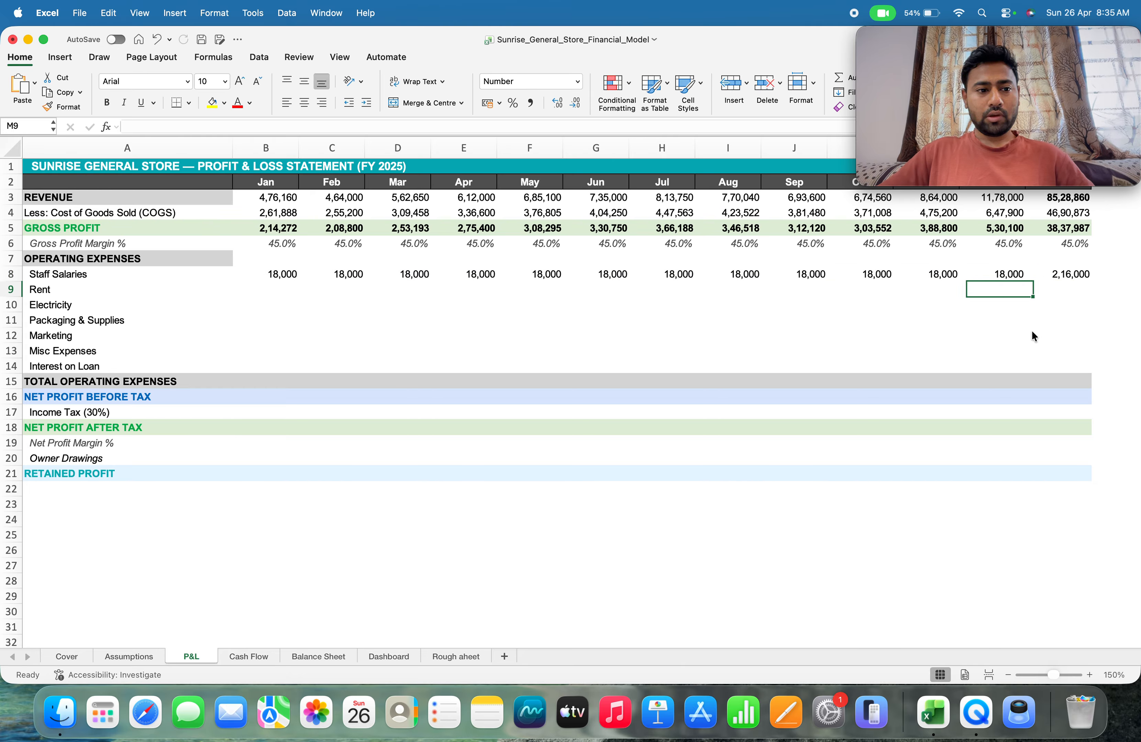
key("Left")
key("Left")
key("Left")
key("Left")
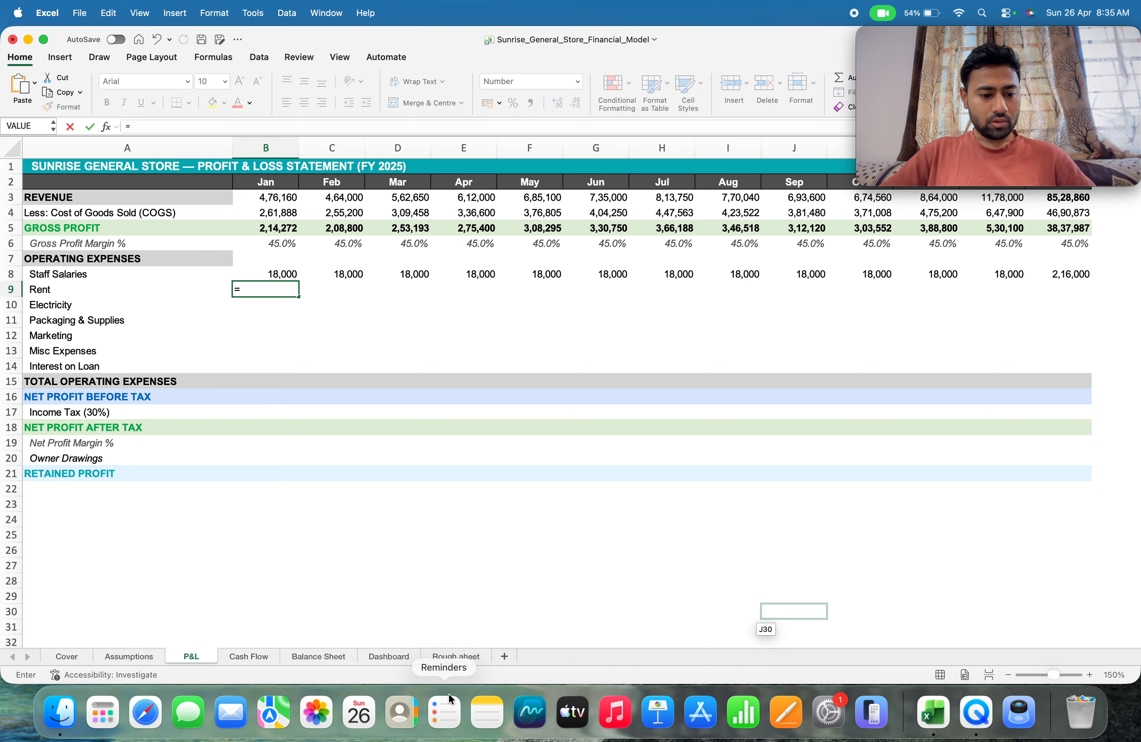
left_click(129, 656)
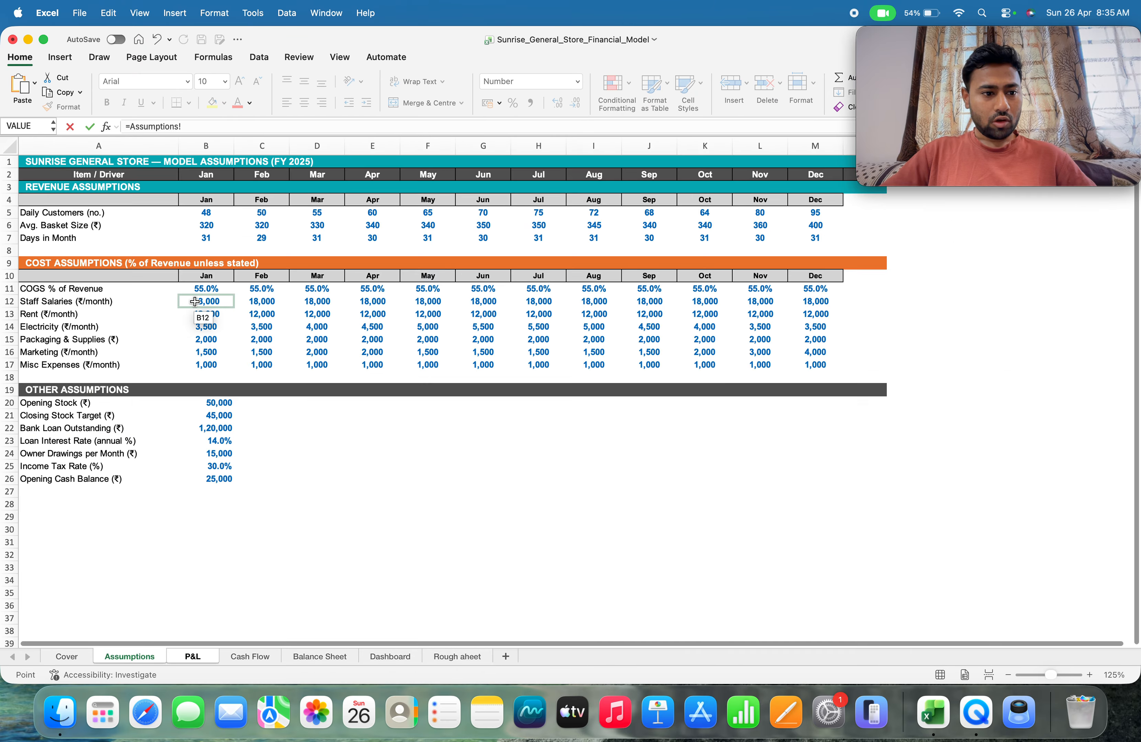
left_click(207, 314)
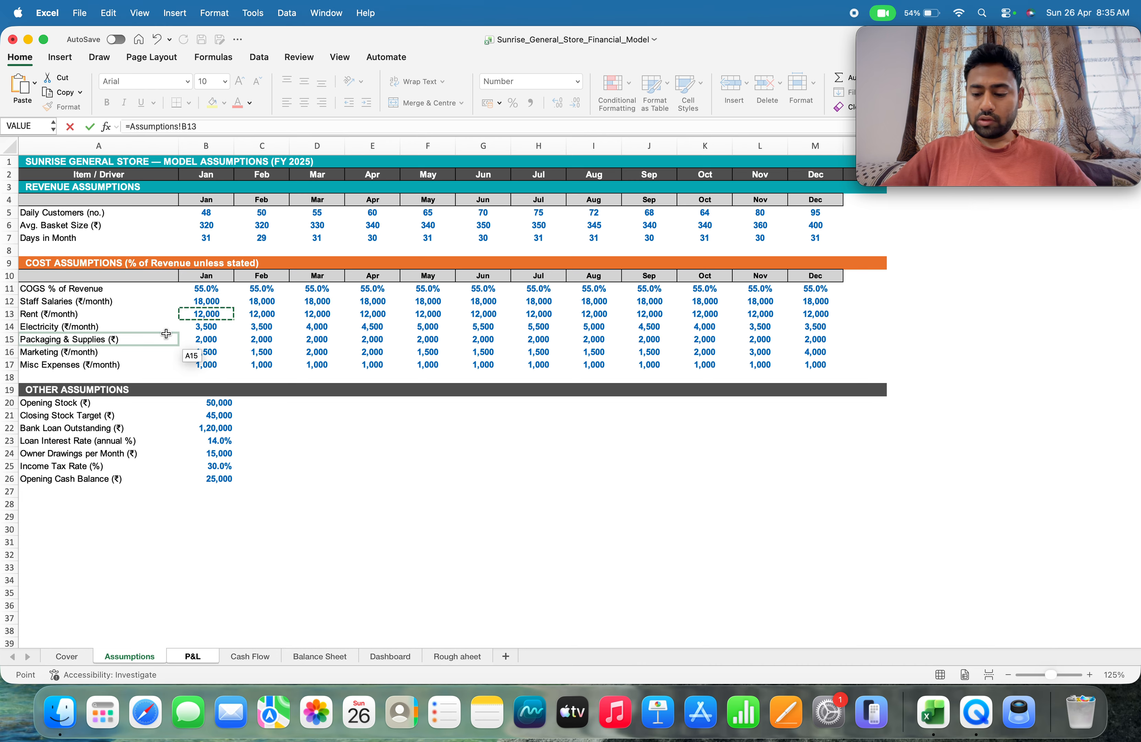
key("Return")
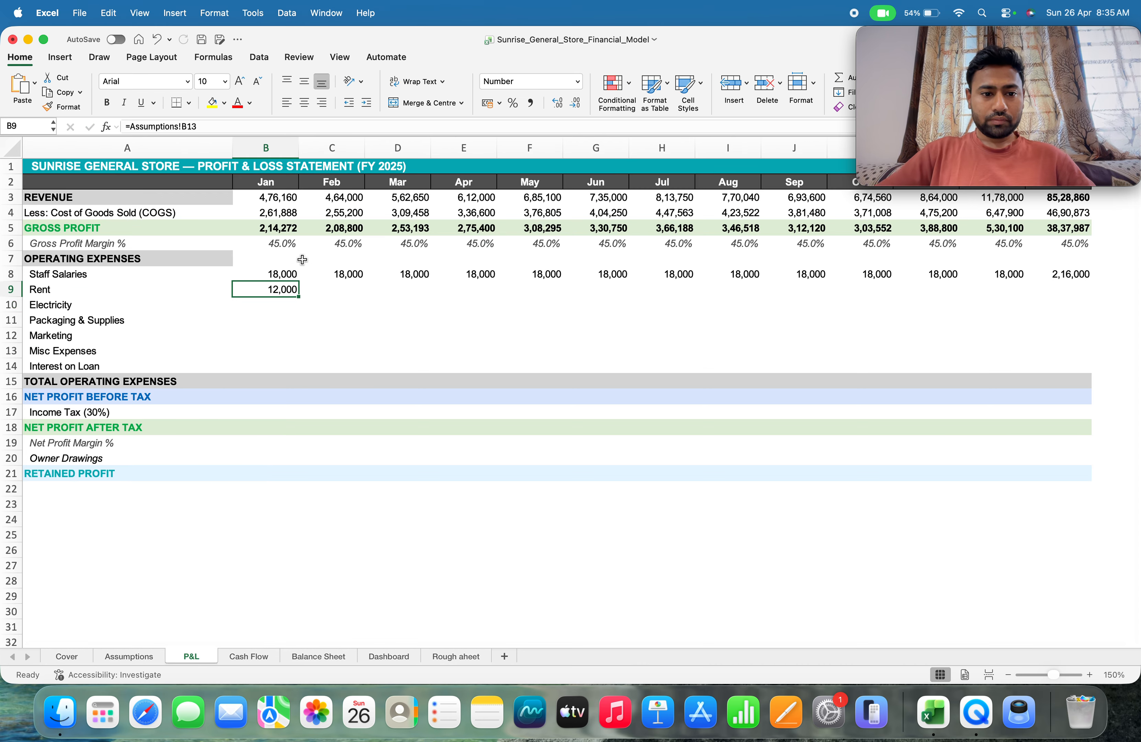
Fill the rent formula across row 9 through December and total the year in N9 with =SUM(B9:M9)
left_click_drag(298, 298, 1095, 290)
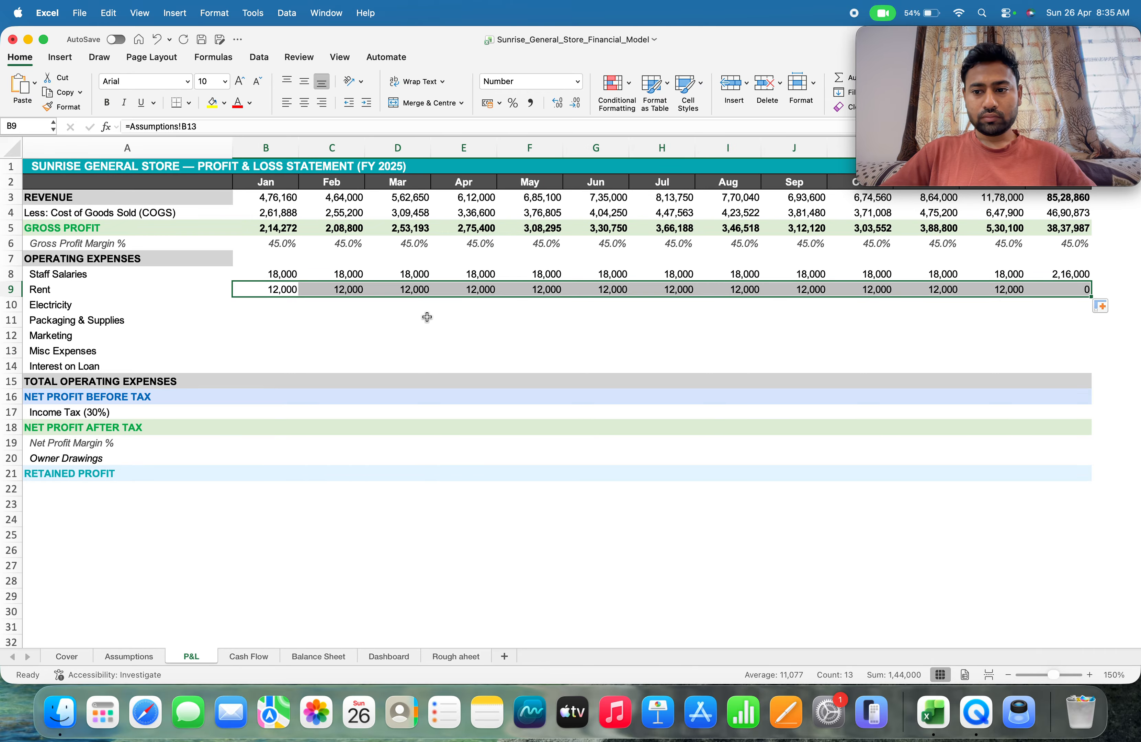
left_click(1073, 291)
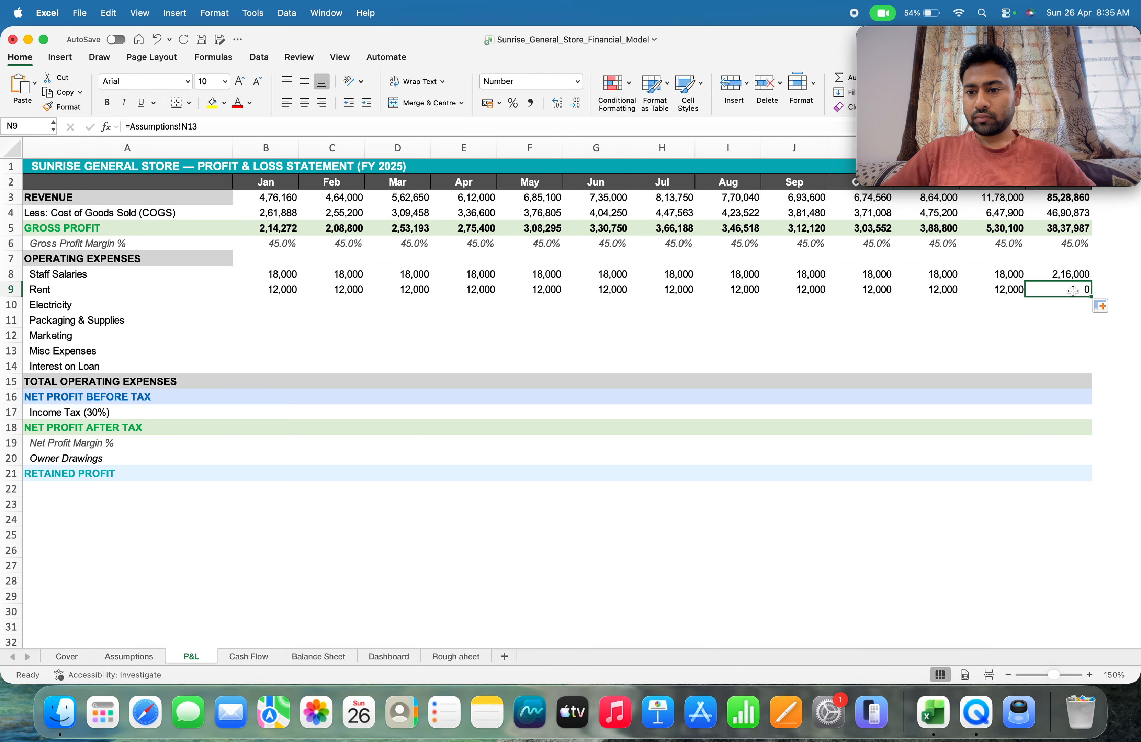
type("=")
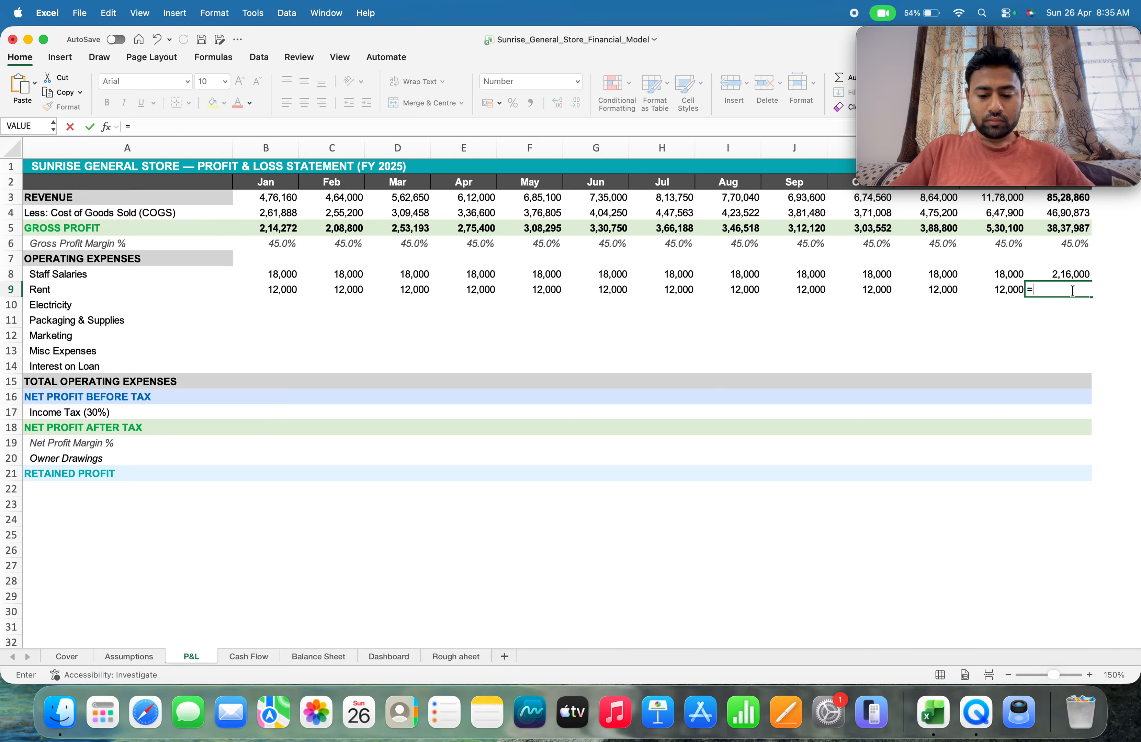
type("sum(")
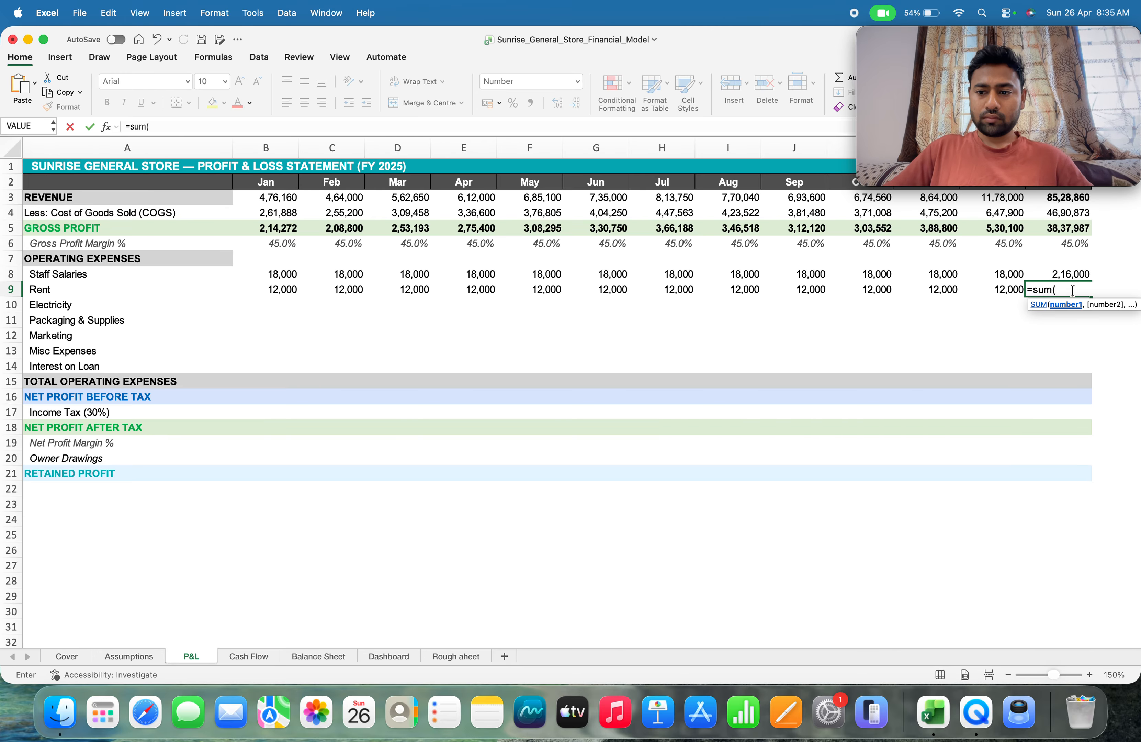
key("Left")
key("Left")
key("Left")
key("Left")
key("Left")
key("Left")
key("Left")
key("Left")
key("Left")
key("Left")
key("Left")
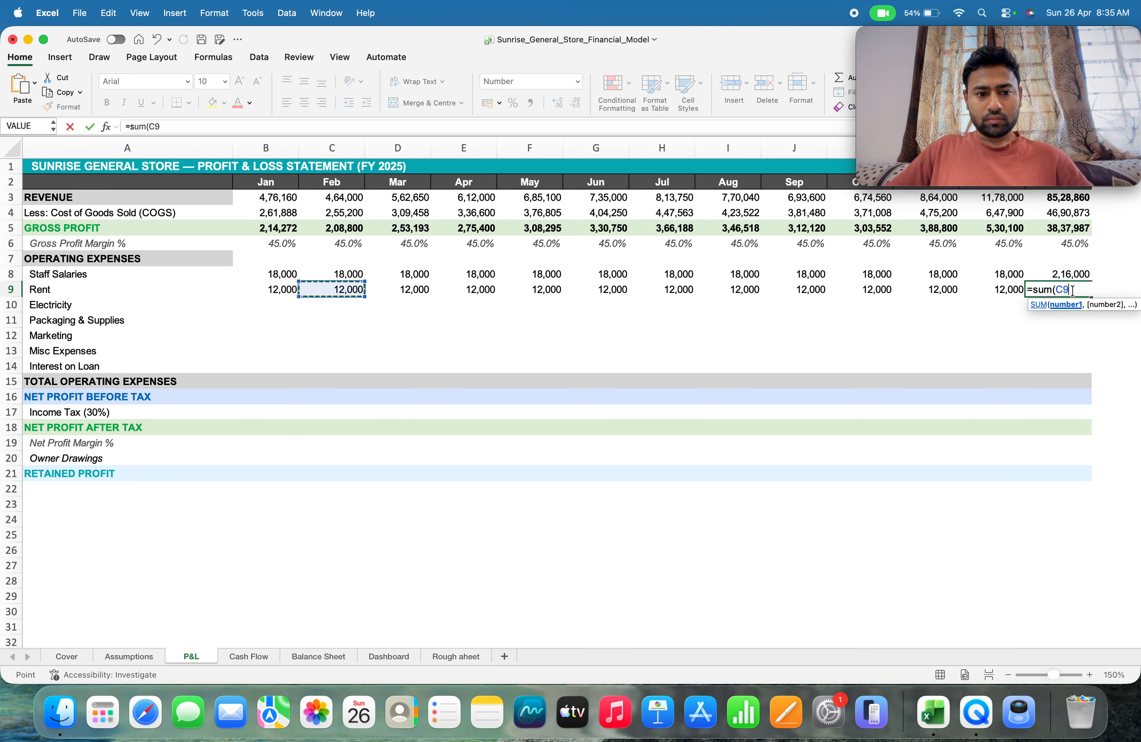
key("Left")
key("shift+Right")
key("shift+Right")
key("shift+Right")
key("shift+Right")
key("shift+Right")
key("shift+Right")
key("shift+Right")
key("shift+Right")
key("shift+Right")
key("shift+Right")
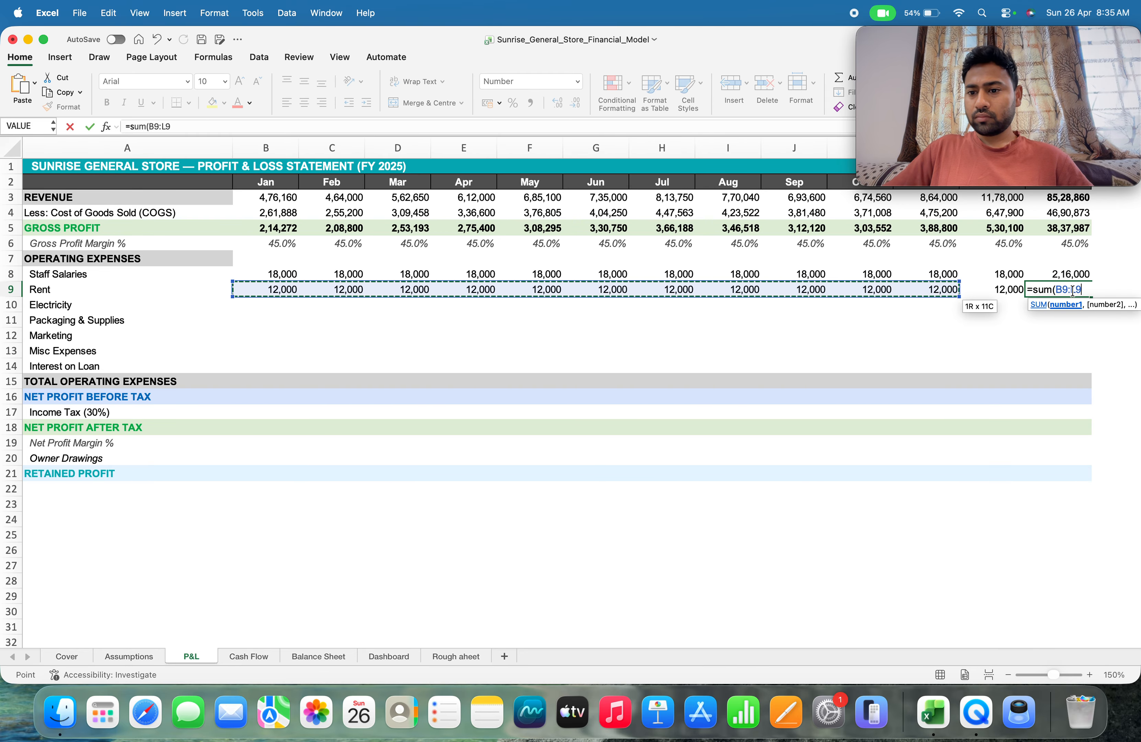
key("shift+Right")
type(")")
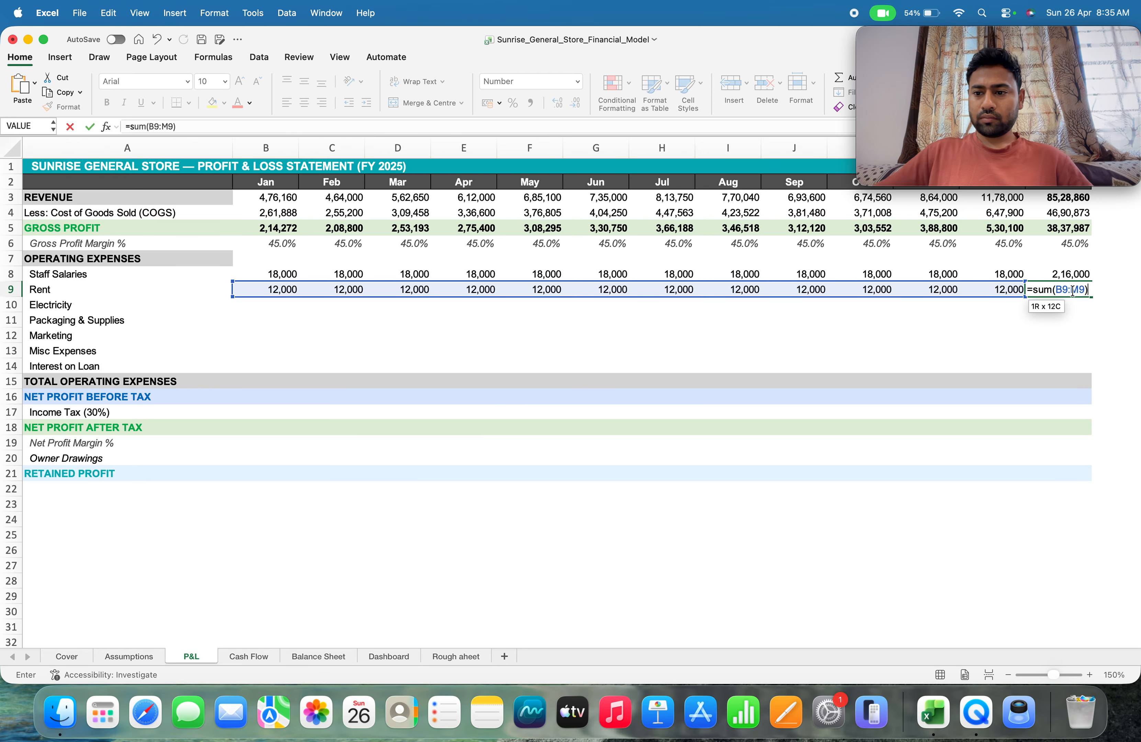
key("Return")
key("Return")
key("Return")
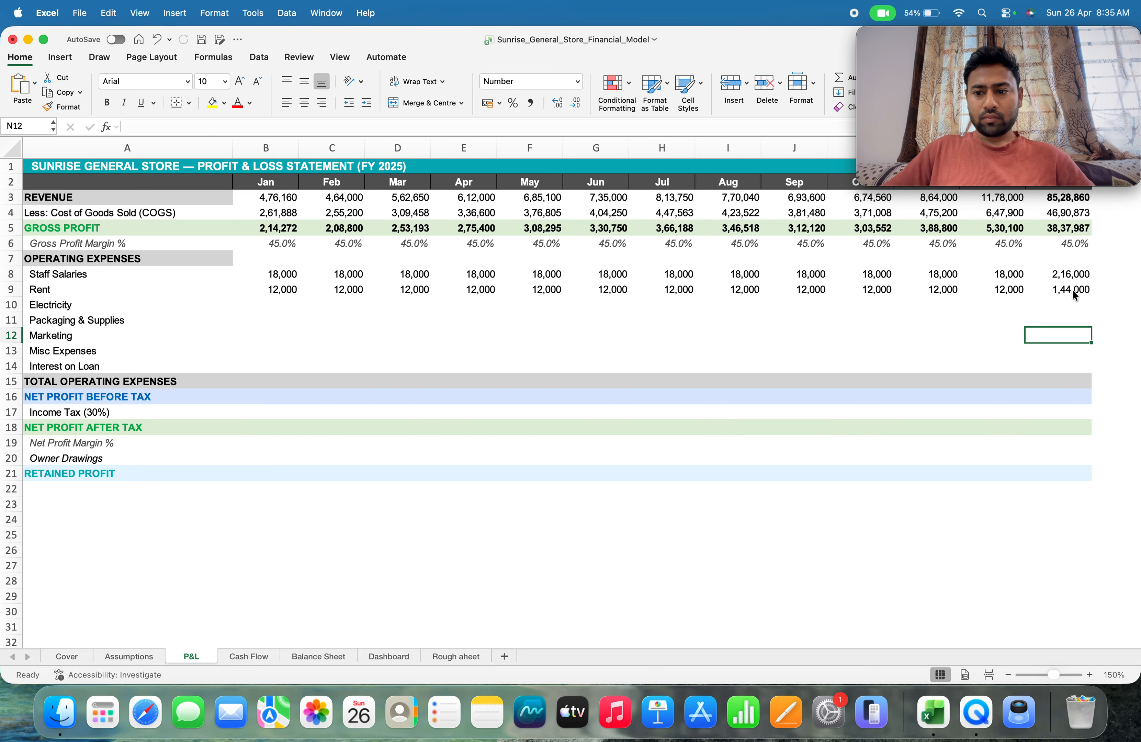
Link January electricity in P&L cell B10 to the January Electricity value on the Assumptions sheet with =Assumptions!B14
key("Up")
key("Up")
key("Left")
key("Left")
key("Left")
key("Left")
key("Left")
key("Left")
key("Left")
key("Left")
key("Left")
key("Left")
key("Left")
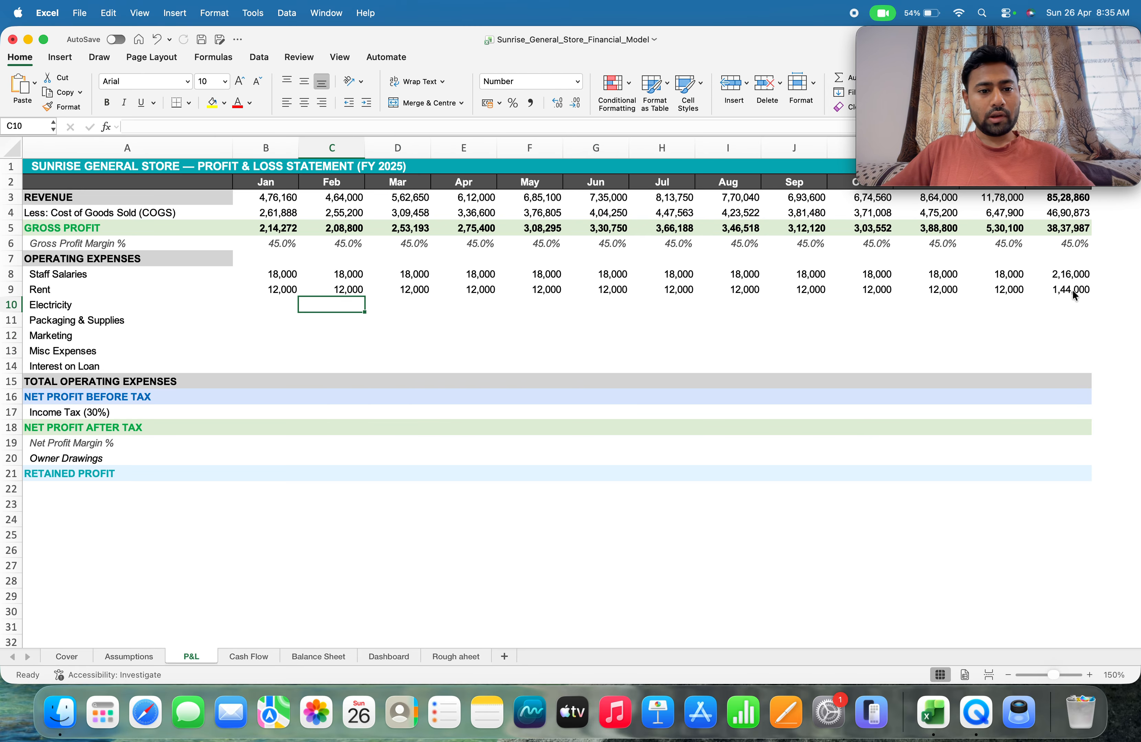
key("Left")
type("=")
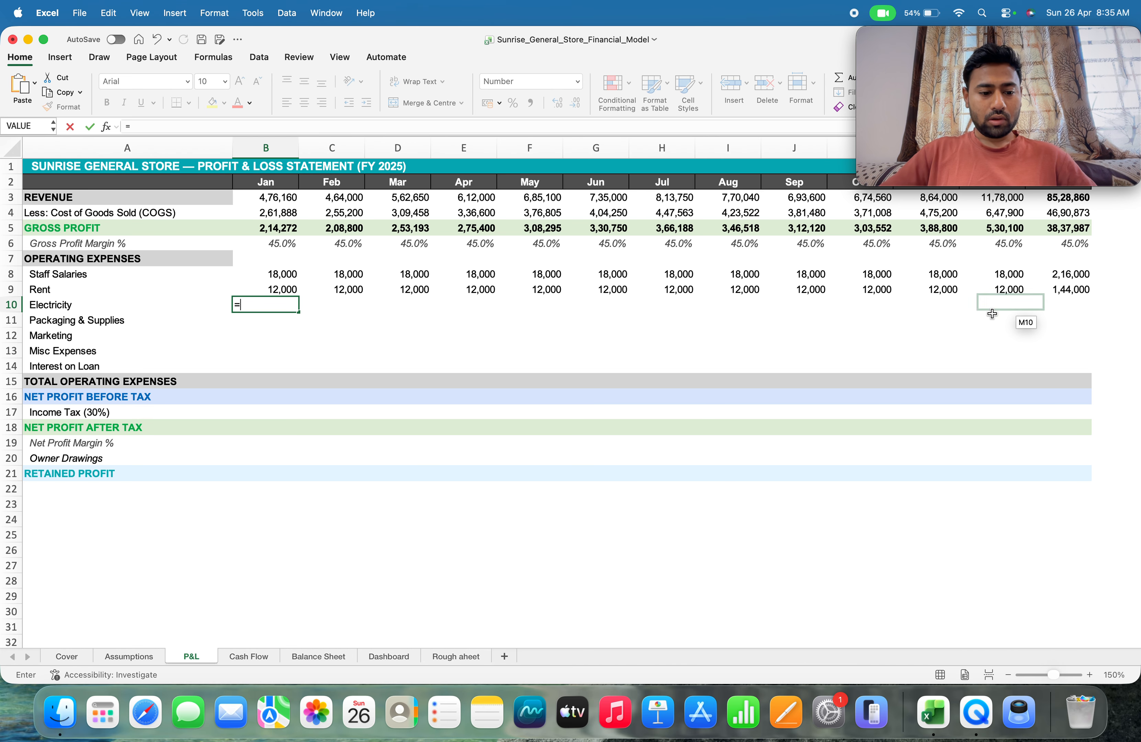
left_click(125, 655)
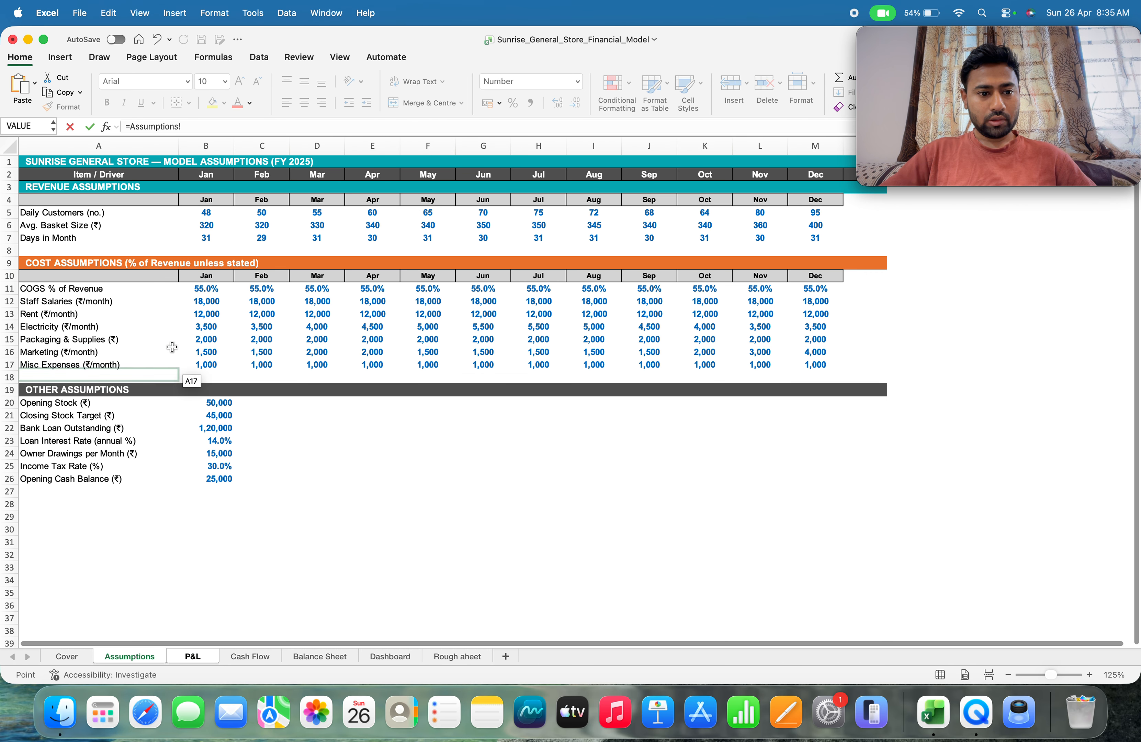
left_click(200, 327)
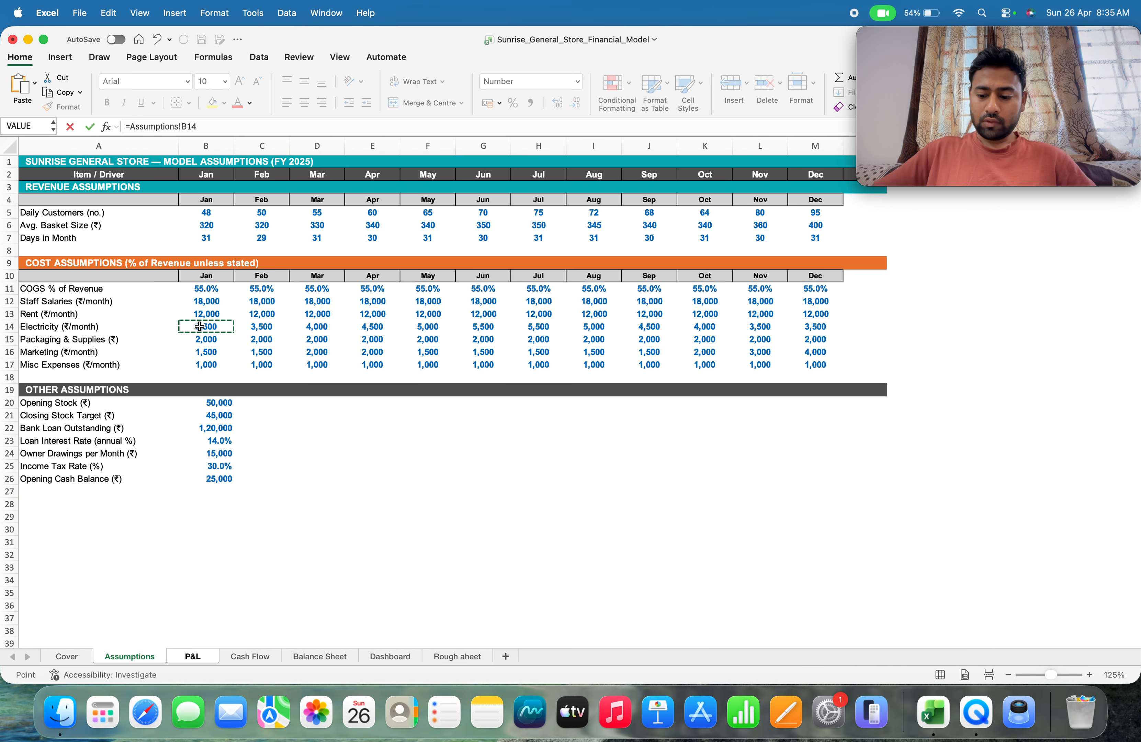
key("Return")
key("Up")
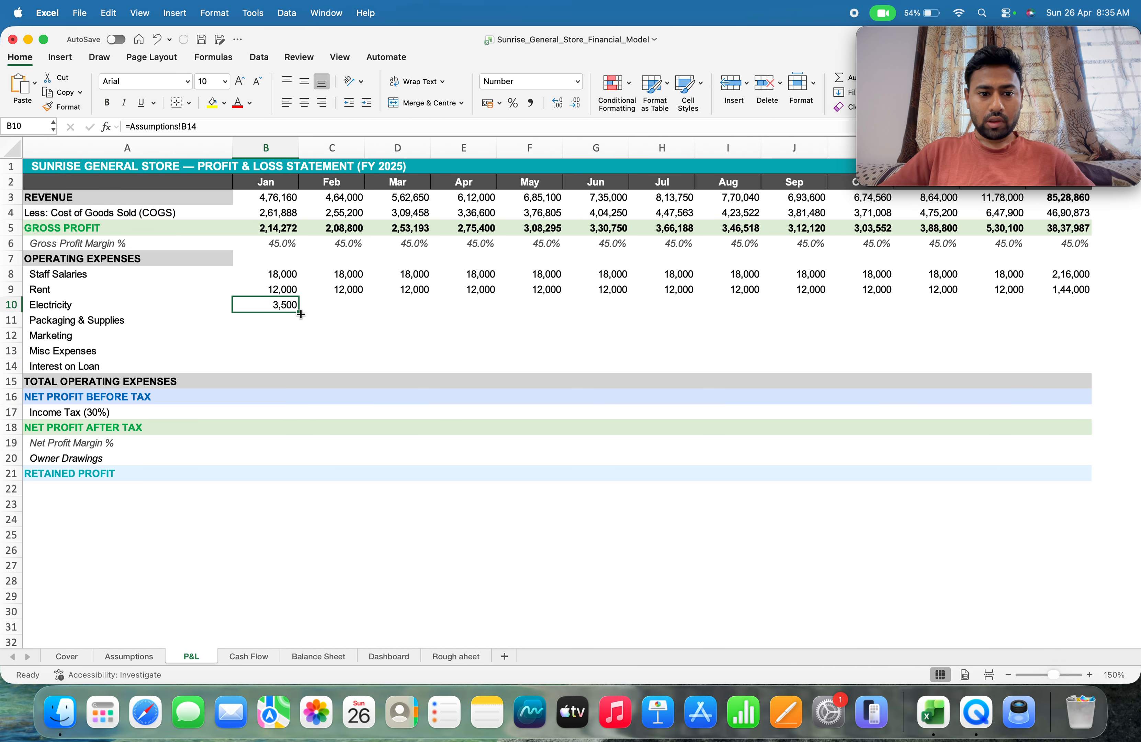
Fill the electricity formula across row 10 through December and total the year in N10 with =SUM(B10:M10)
left_click_drag(297, 313, 1136, 252)
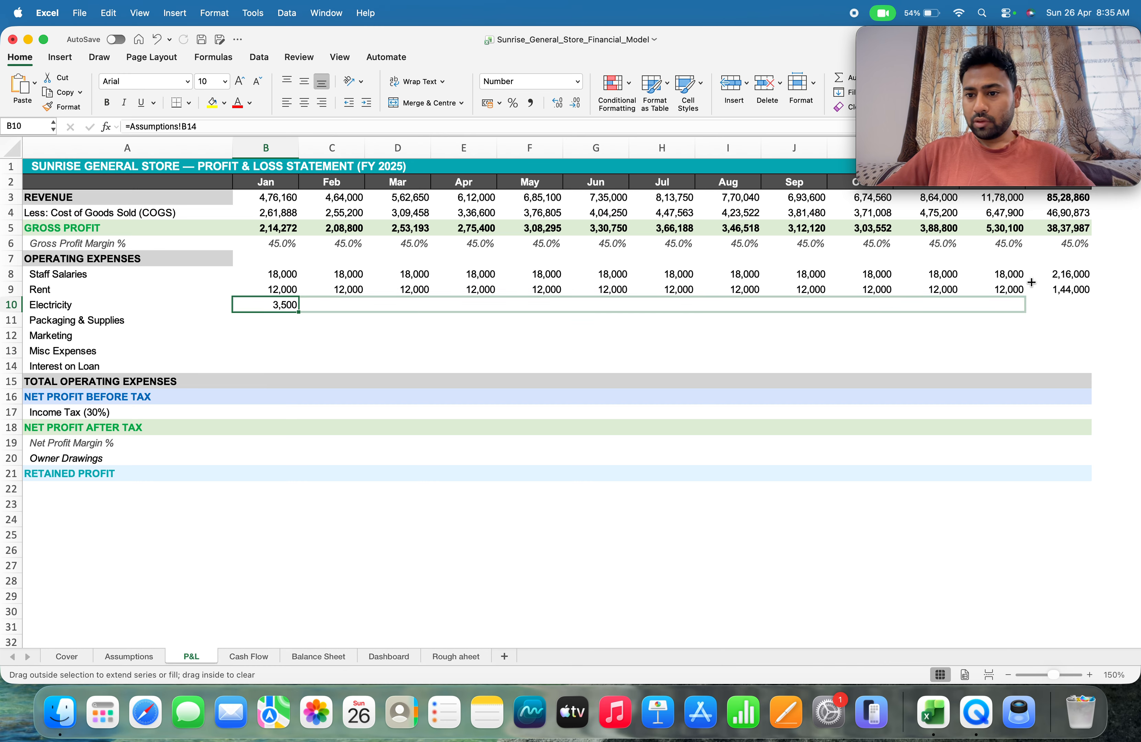
left_click_drag(1031, 282, 1031, 285)
left_click(1074, 303)
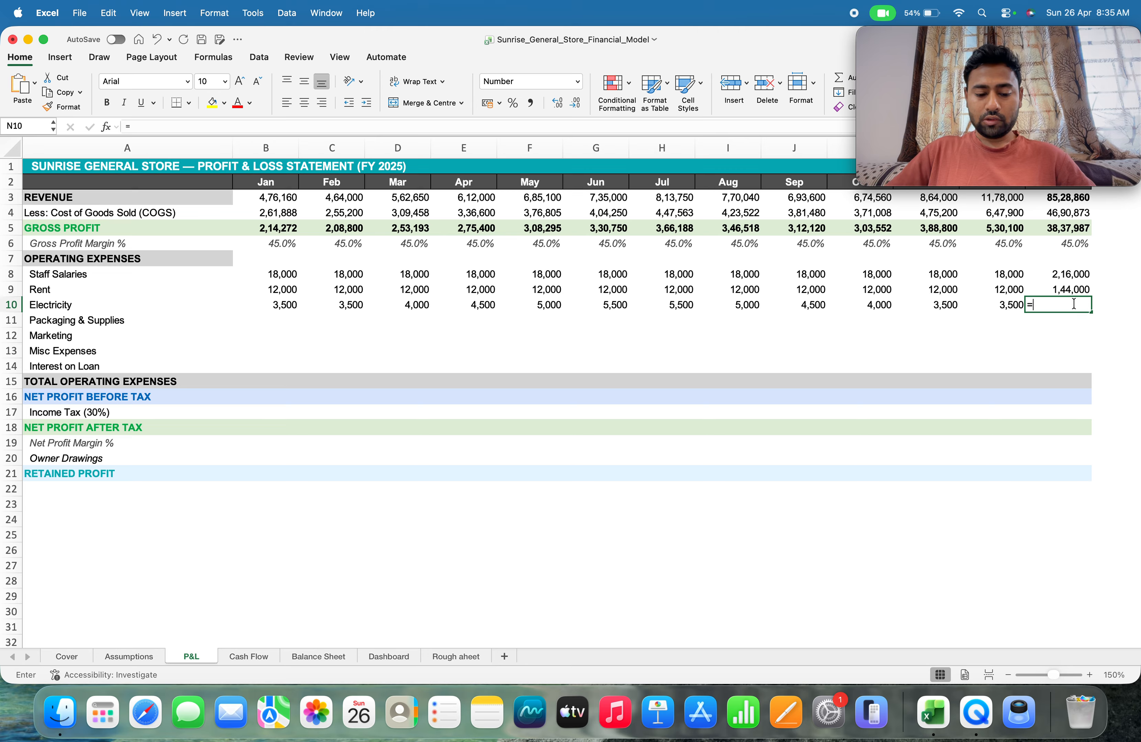
type("=sum(")
key("Left")
key("Left")
key("Left")
key("Left")
key("Left")
key("Left")
key("Left")
key("Left")
key("Left")
key("Left")
key("Left")
key("Left")
key("Left")
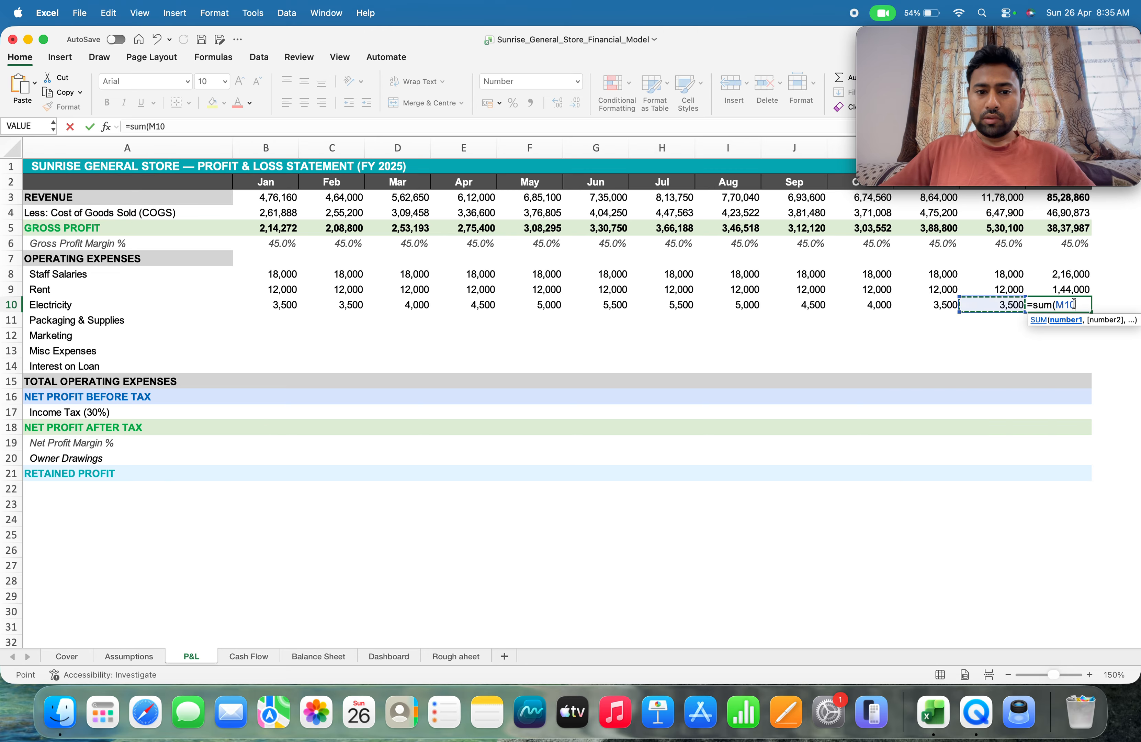
key("Right")
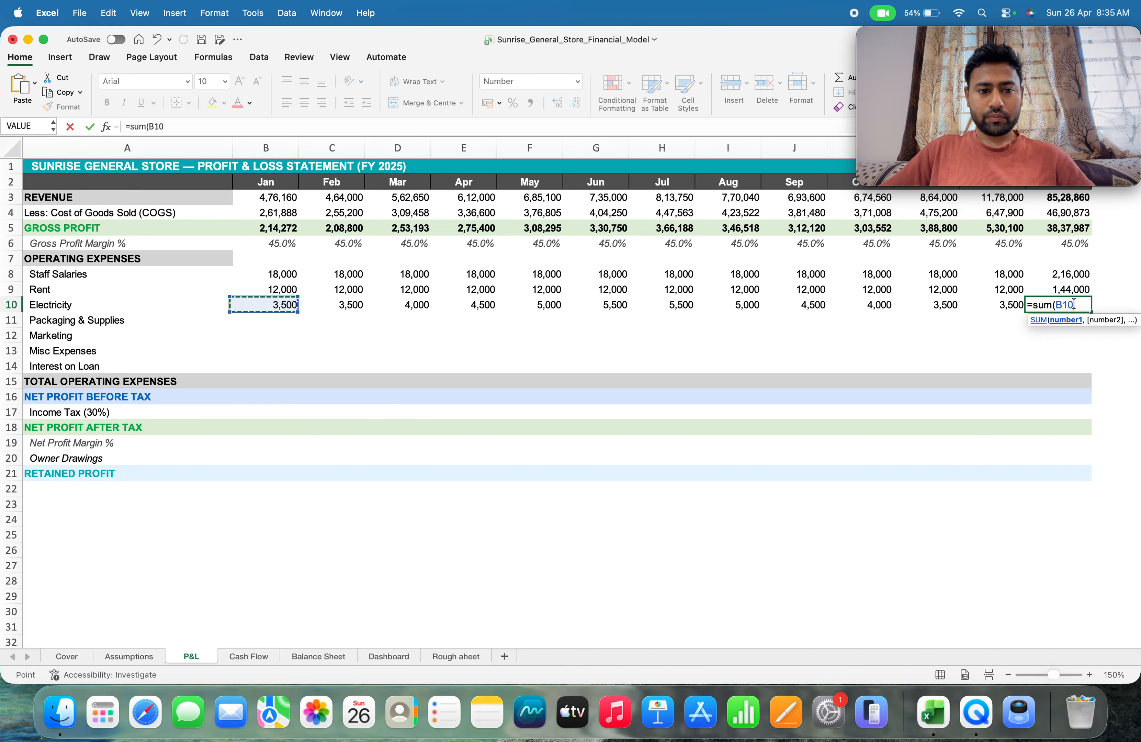
key("shift+Right")
key("shift+Right")
key("shift+Right")
key("shift+Right")
key("shift+Right")
key("shift+Right")
key("shift+Right")
key("shift+Right")
key("shift+Right")
key("shift+Right")
key("shift+Right")
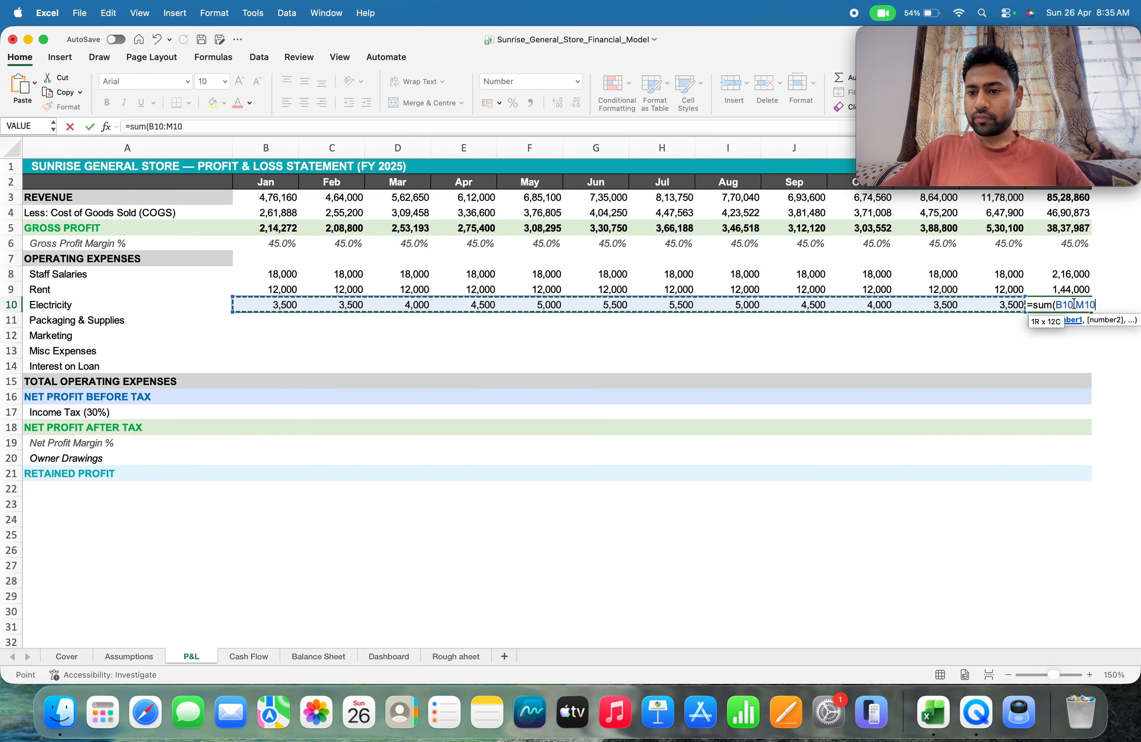
type(")")
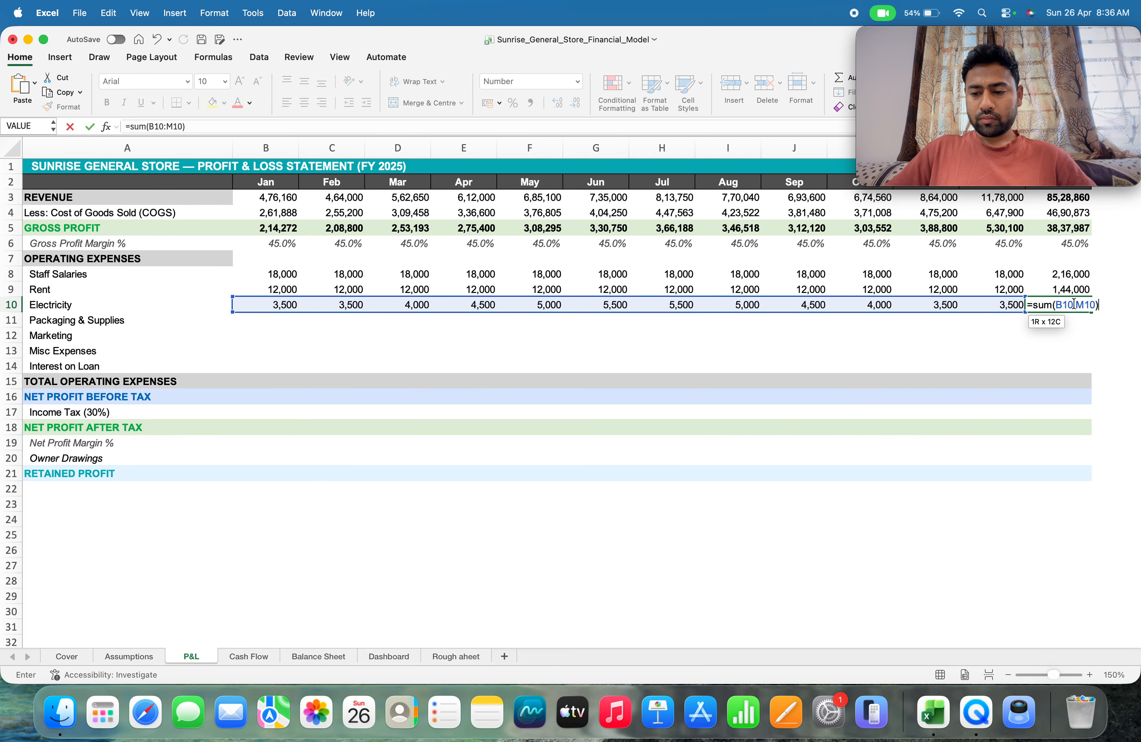
key("Return")
Link January packaging and supplies in P&L cell B11 to the matching January value on the Assumptions sheet with =Assumptions!B15
key("Left")
key("Left")
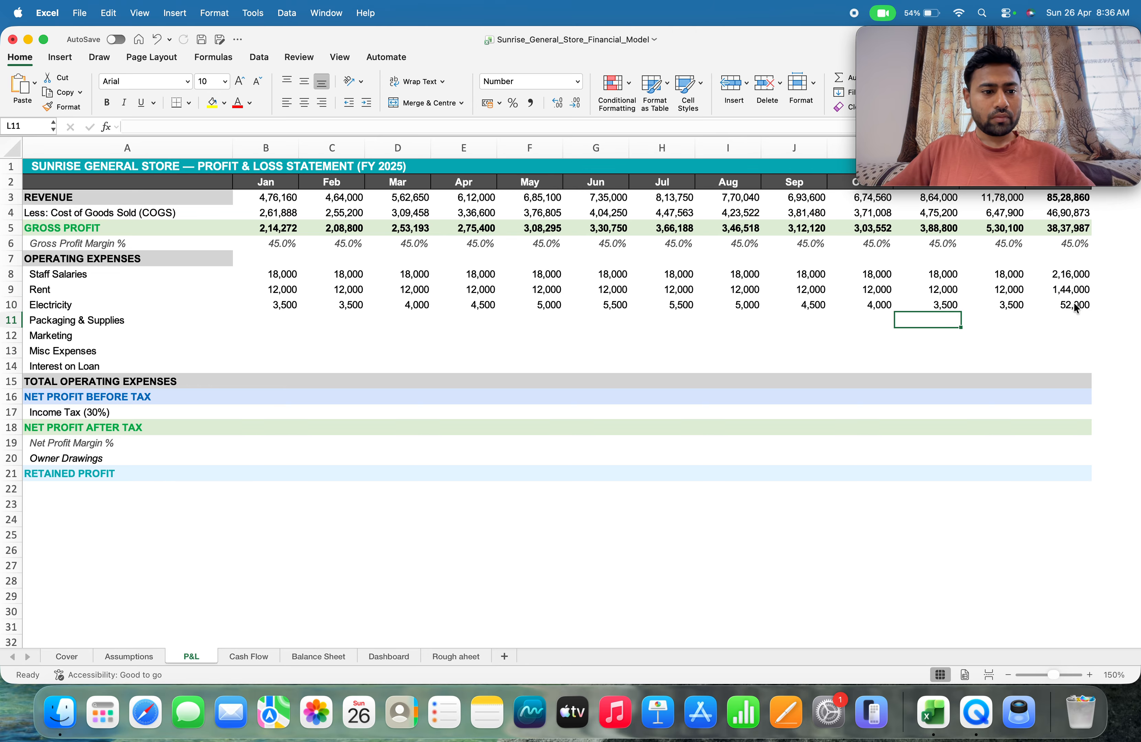
key("Left")
key("Left")
key("Left")
key("Left")
key("Left")
key("Left")
key("Left")
key("Left")
key("Left")
key("Left")
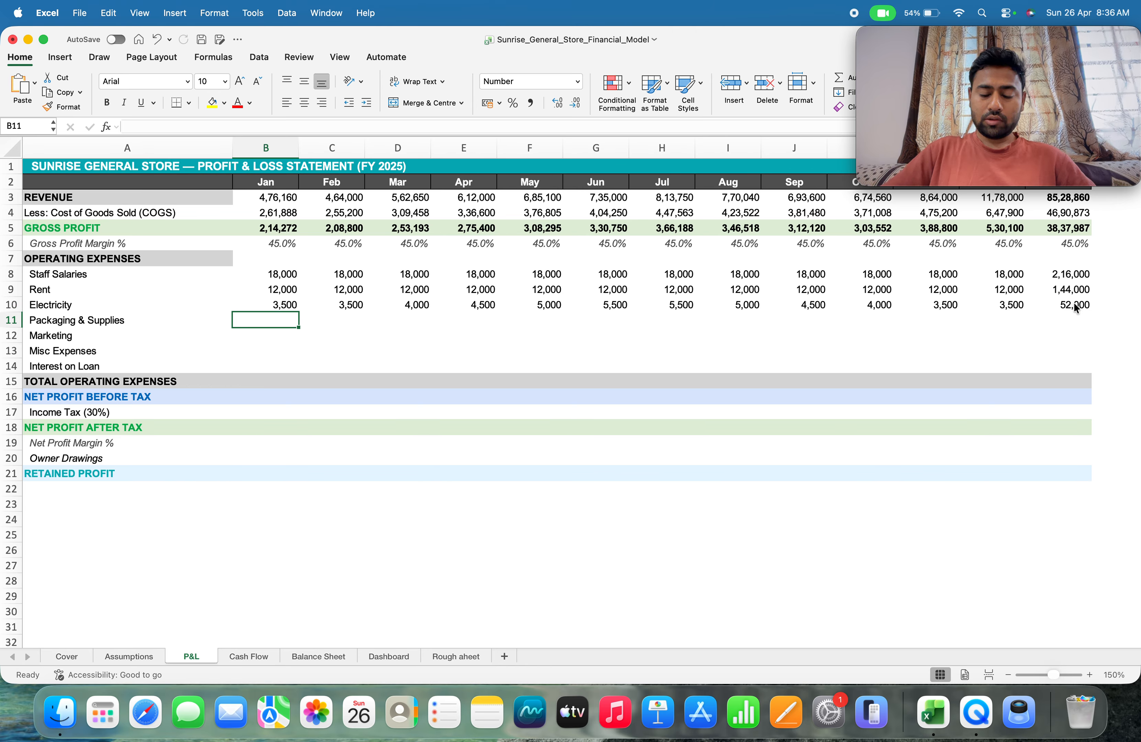
type("=")
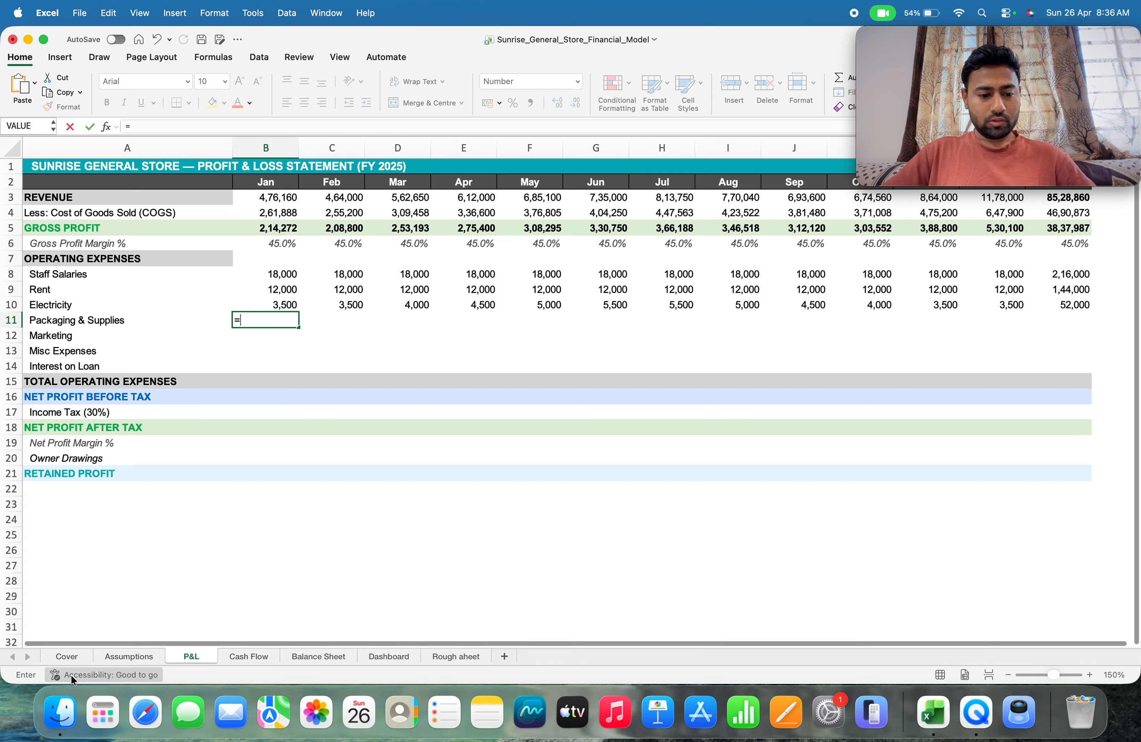
left_click(129, 655)
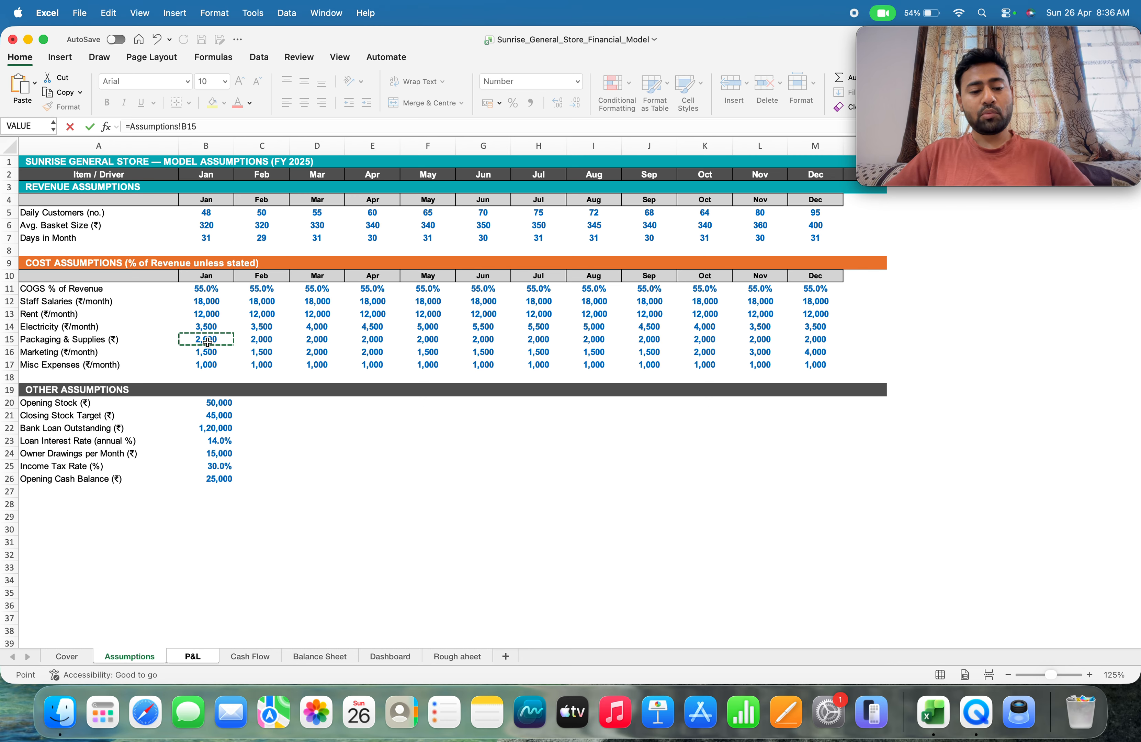
key("Return")
Fill the packaging and supplies formula across row 11 through December and start a formula in N11
key("Up")
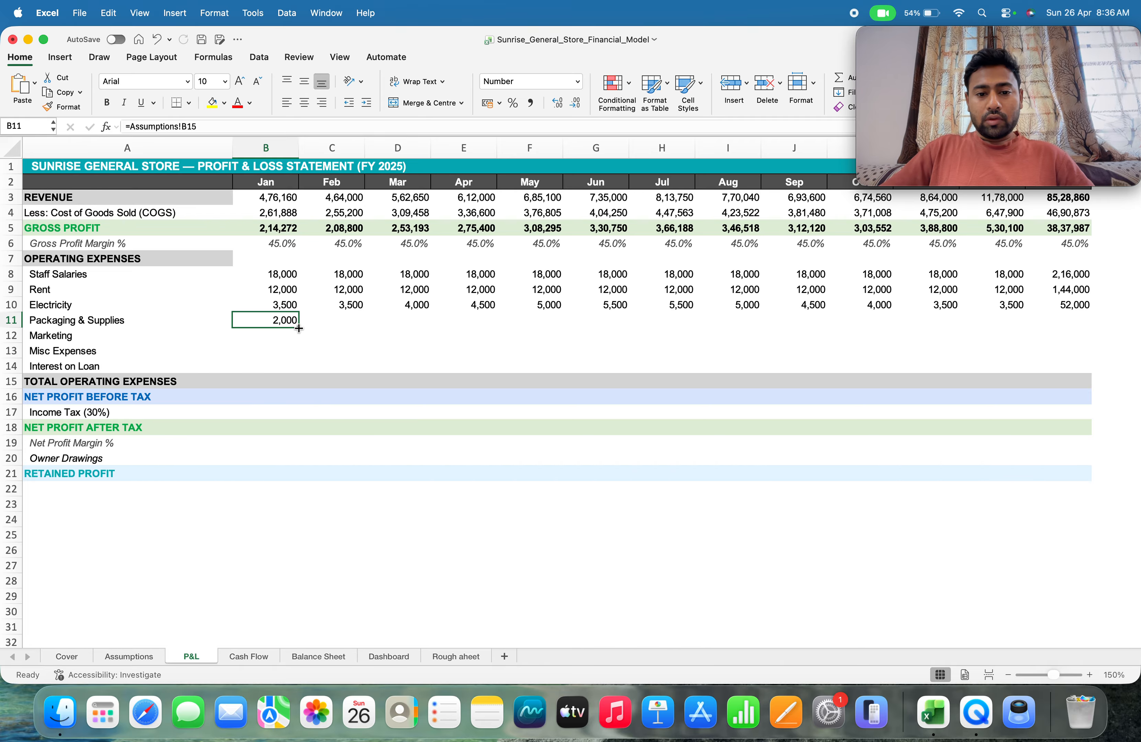
left_click_drag(299, 327, 1113, 290)
left_click_drag(1038, 316, 1036, 318)
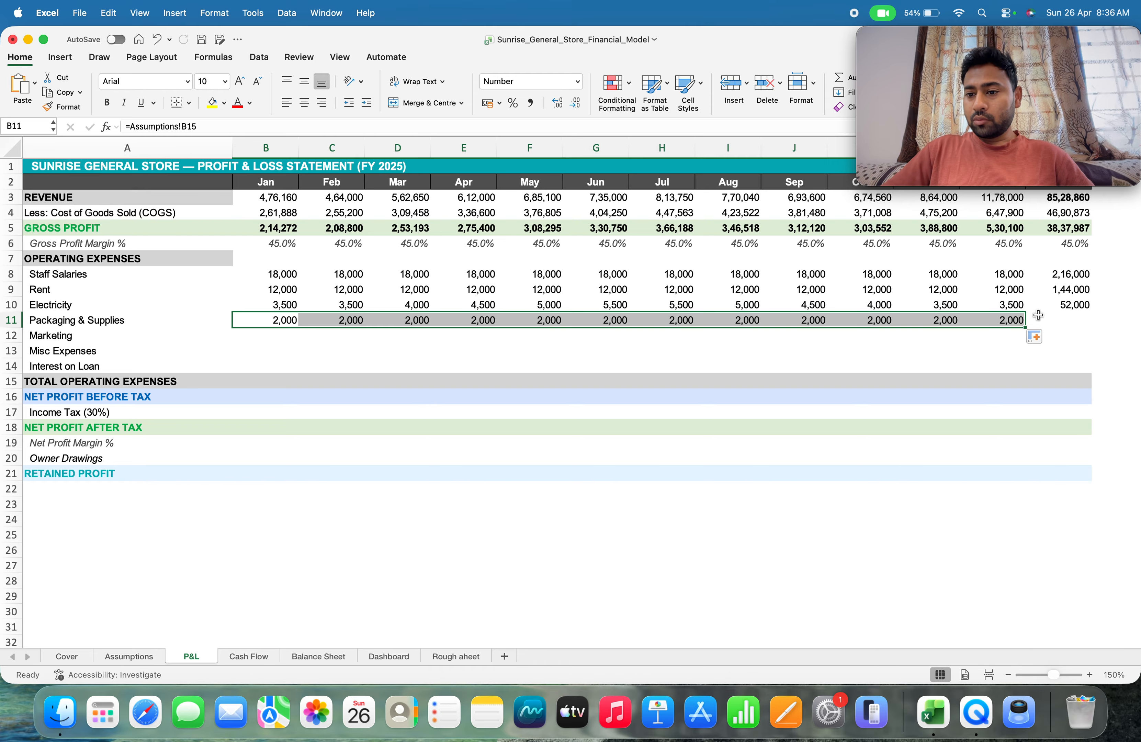
left_click(1085, 318)
type("=")
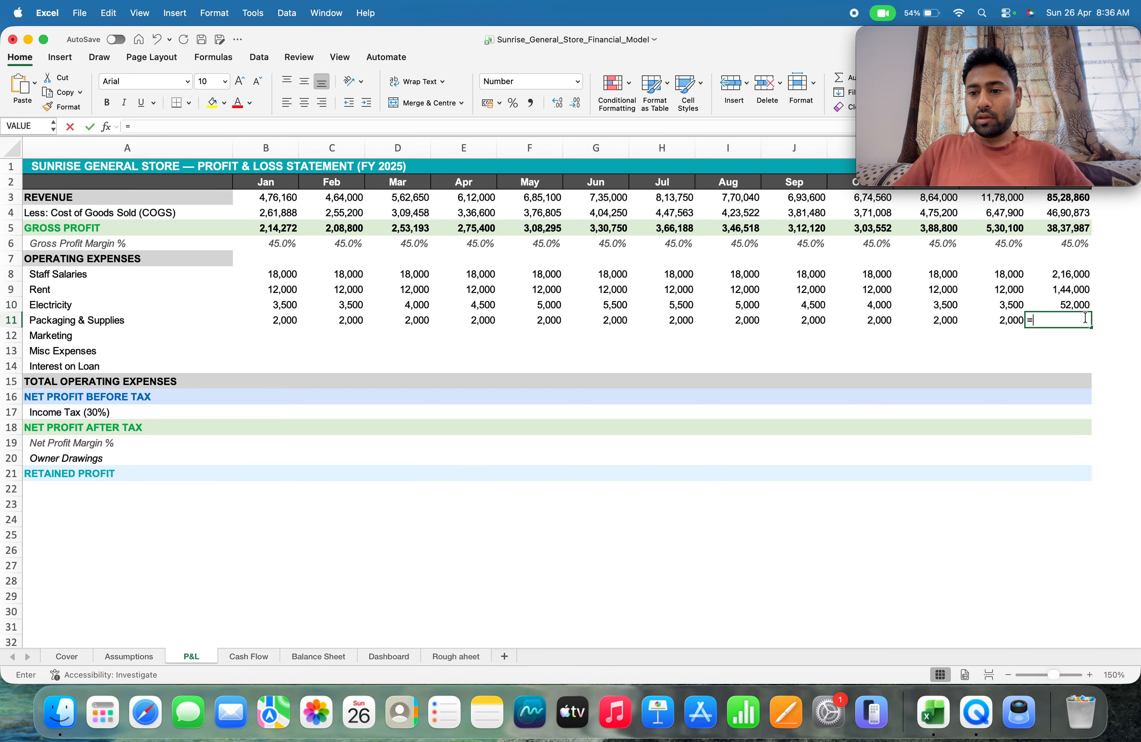
key("Left")
key("Left")
key("Left")
key("Left")
key("Left")
key("Left")
key("Left")
key("Left")
key("Left")
key("Left")
key("Left")
key("Left")
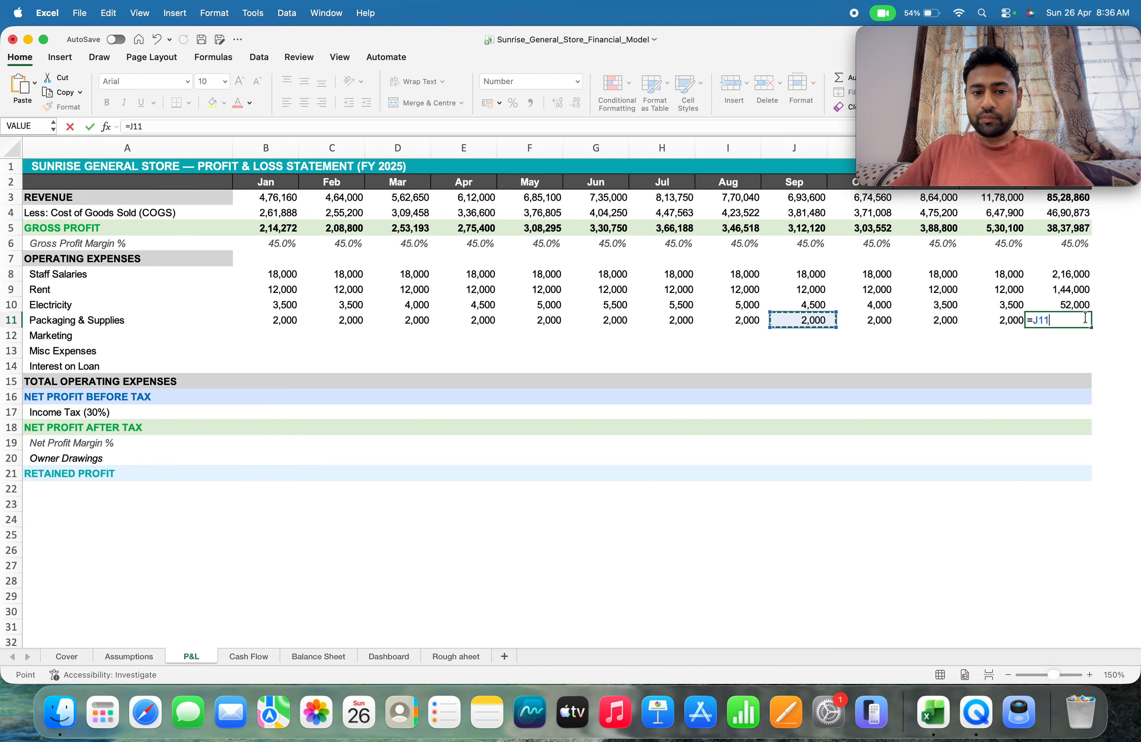
key("shift+Right")
key("shift+Right")
key("shift+Right")
key("shift+Right")
key("shift+Right")
key("shift+Right")
key("shift+Right")
key("shift+Right")
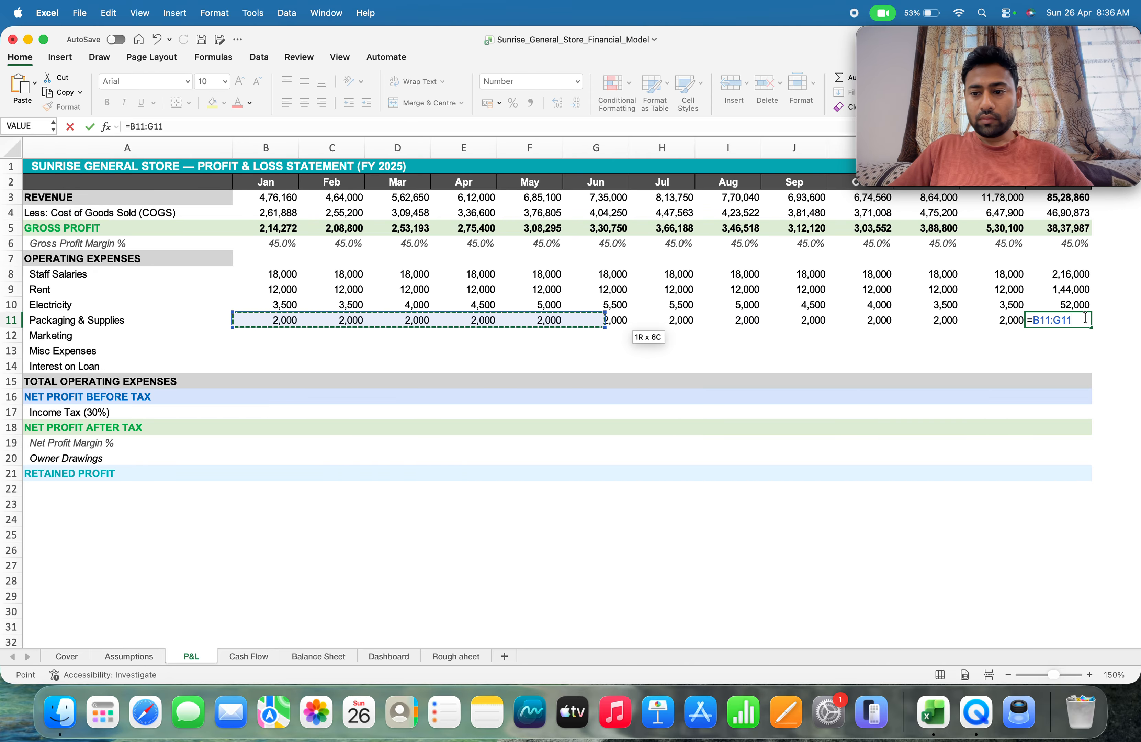
key("BackSpace")
key("BackSpace")
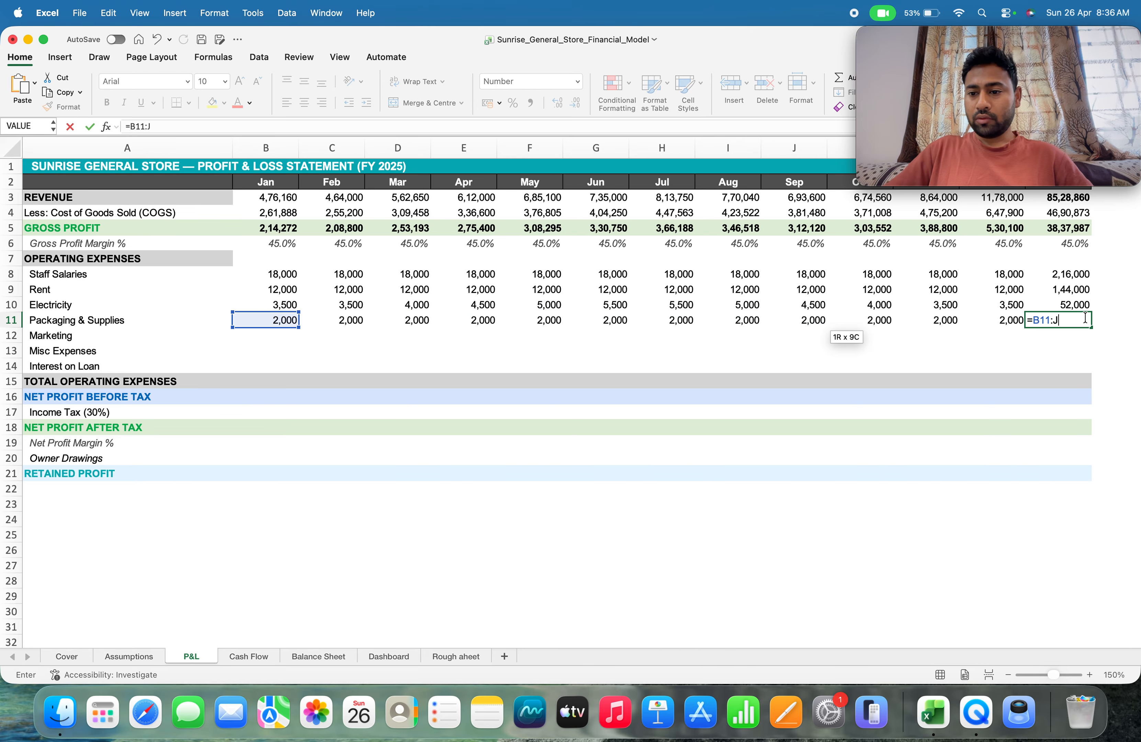
key("BackSpace")
key("BackSpace")
key("BackSpace")
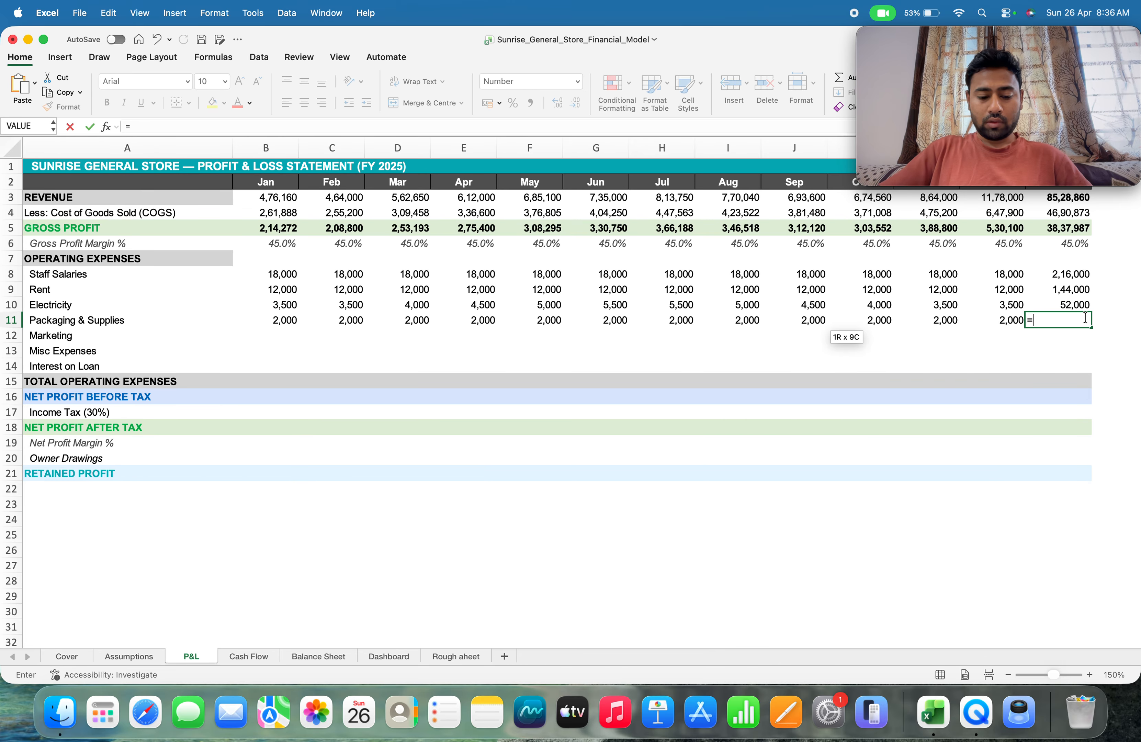
Total the year's packaging and supplies in N11 with =SUM(B11:M11)
type("sum(")
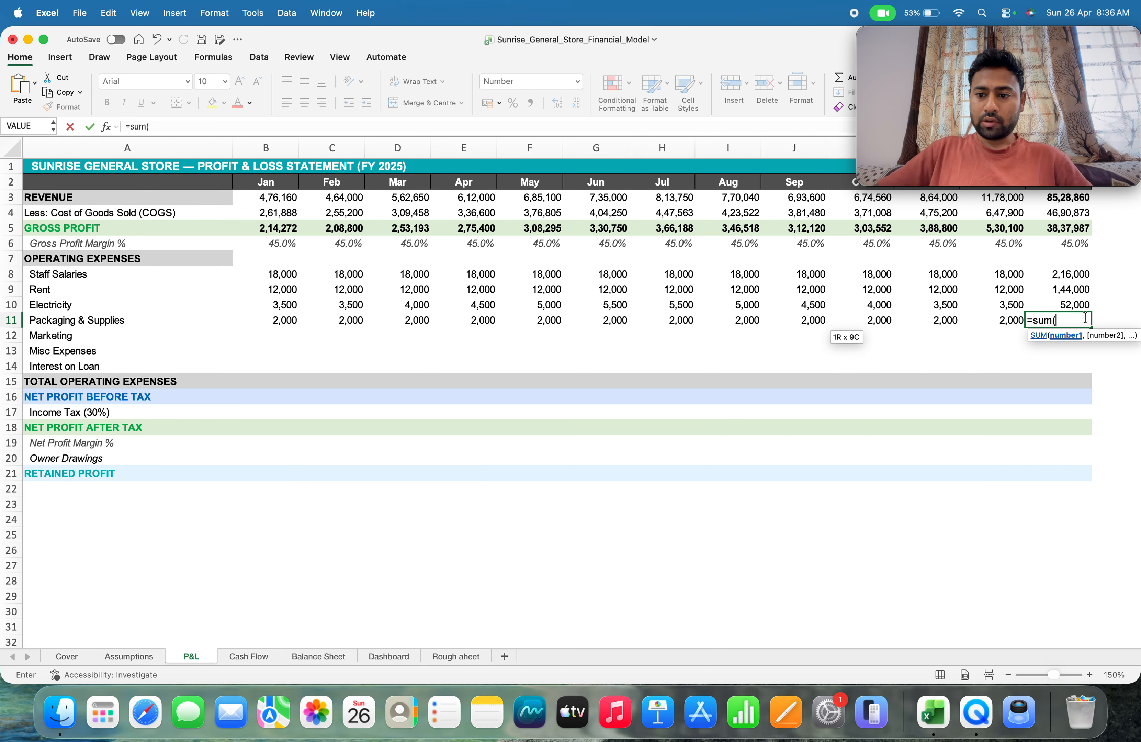
key("Left")
key("Left")
key("Left")
key("Left")
key("Left")
key("Left")
key("Left")
key("Left")
key("Left")
key("Left")
key("Left")
key("Left")
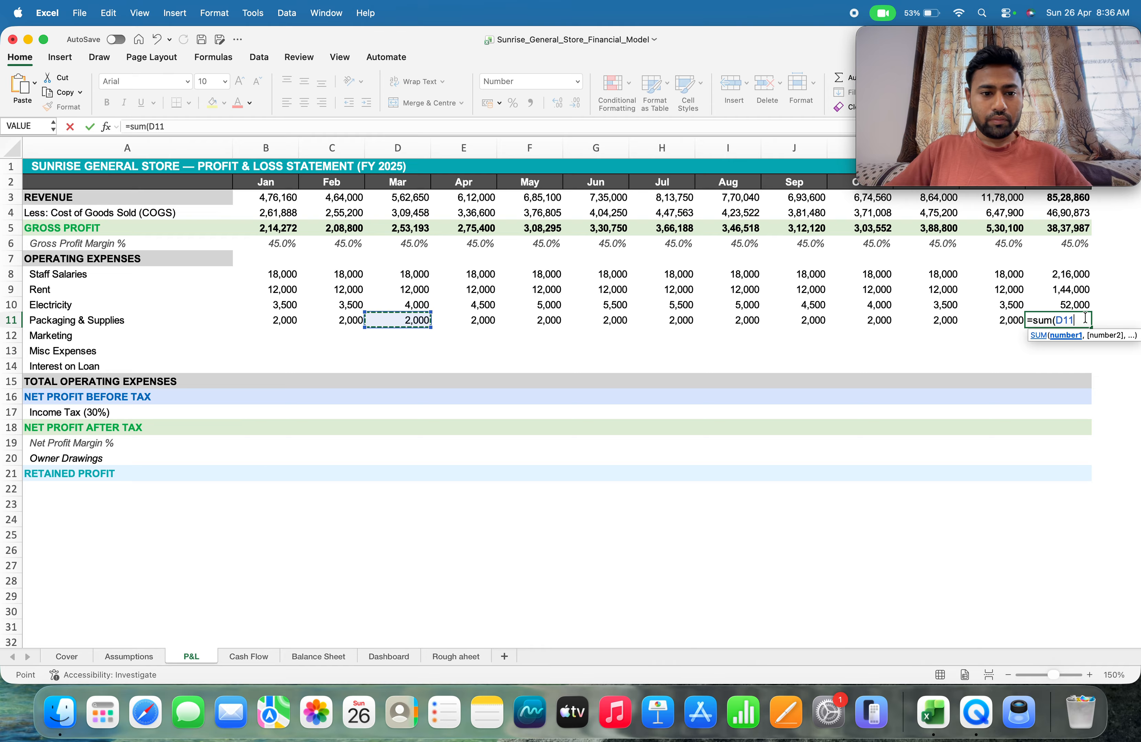
key("shift+Right")
key("shift+Right")
key("shift+Right")
key("shift+Right")
key("shift+Right")
key("shift+Right")
key("shift+Right")
key("shift+Right")
key("shift+Right")
key("shift+Right")
key("shift+Right")
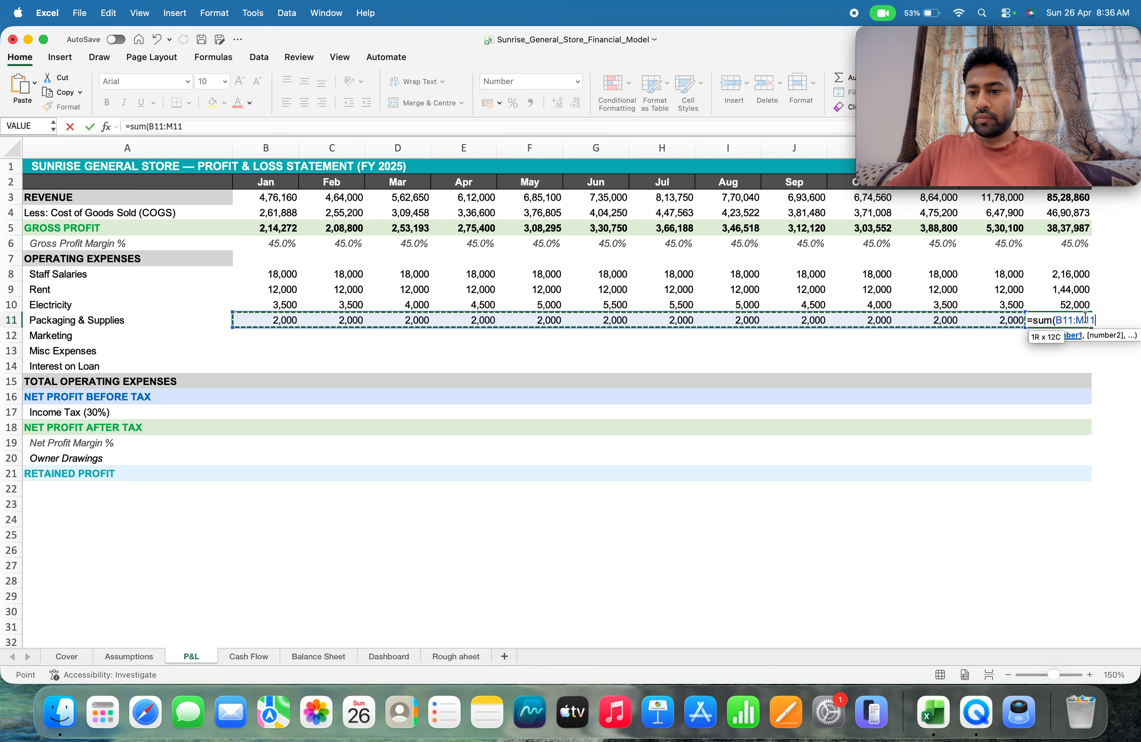
type(")")
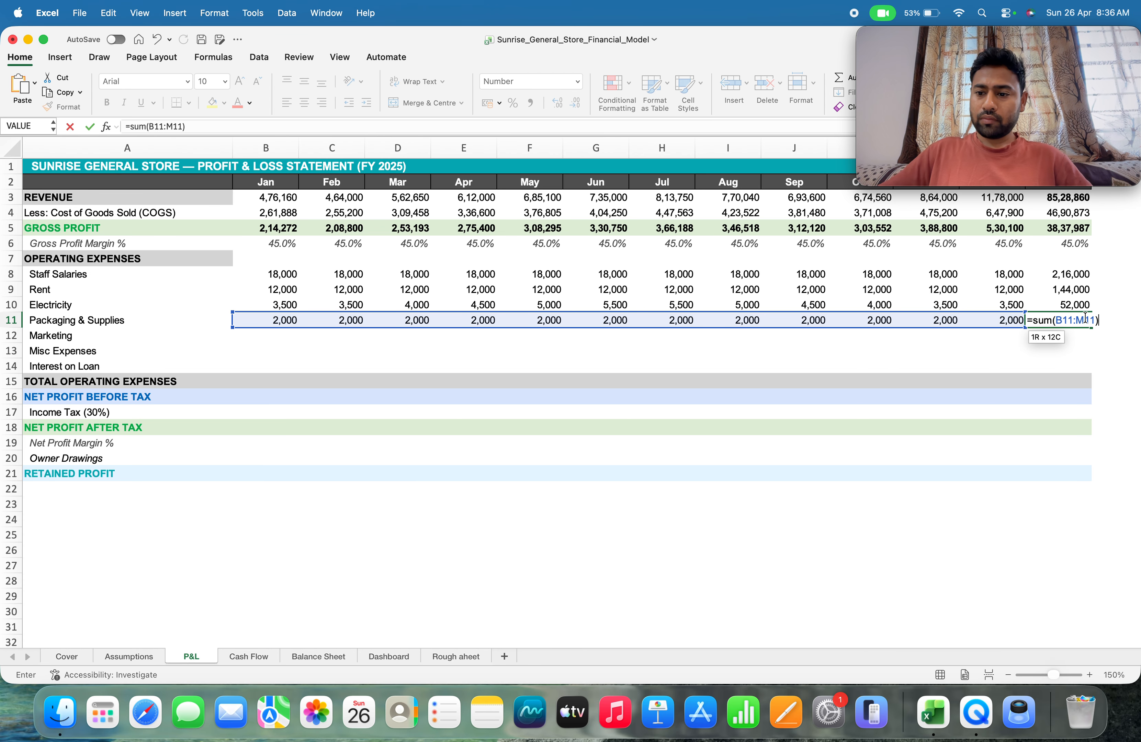
key("Return")
Link January marketing in P&L cell B12 to the January Marketing value on the Assumptions sheet with =Assumptions!B16
key("Left")
key("Left")
key("Left")
key("Left")
key("Left")
key("Left")
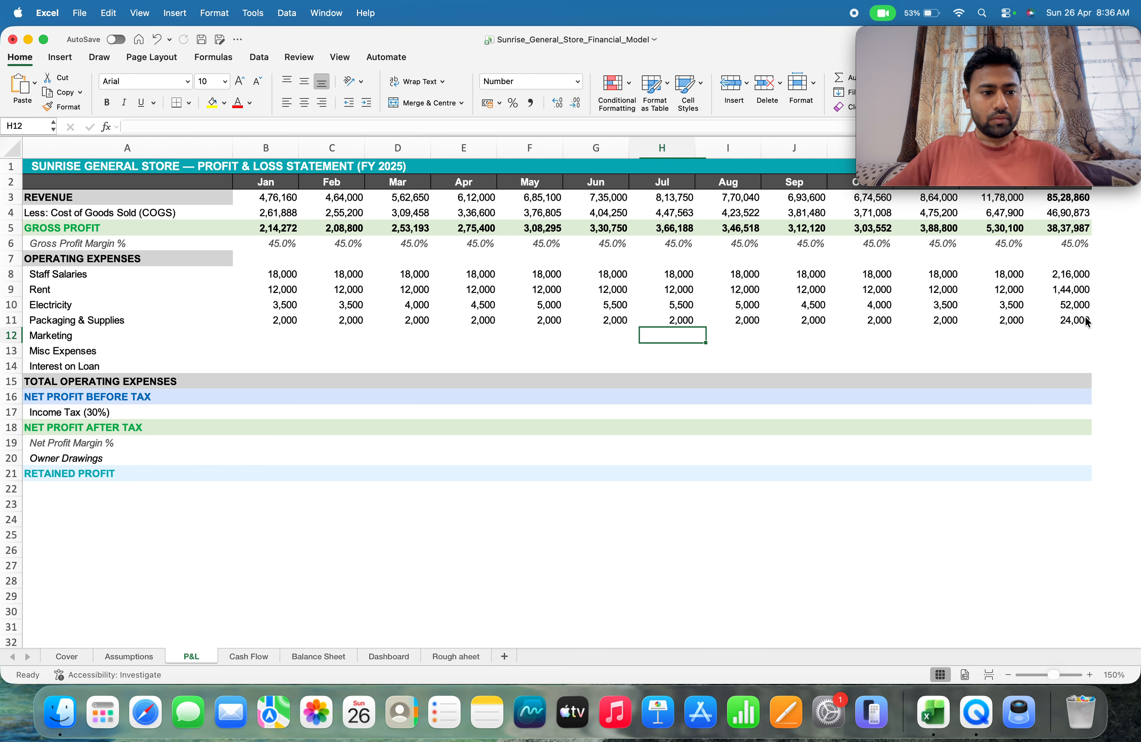
key("Left")
key("Left")
key("Left")
key("Left")
key("Left")
key("Left")
key("Left")
key("Right")
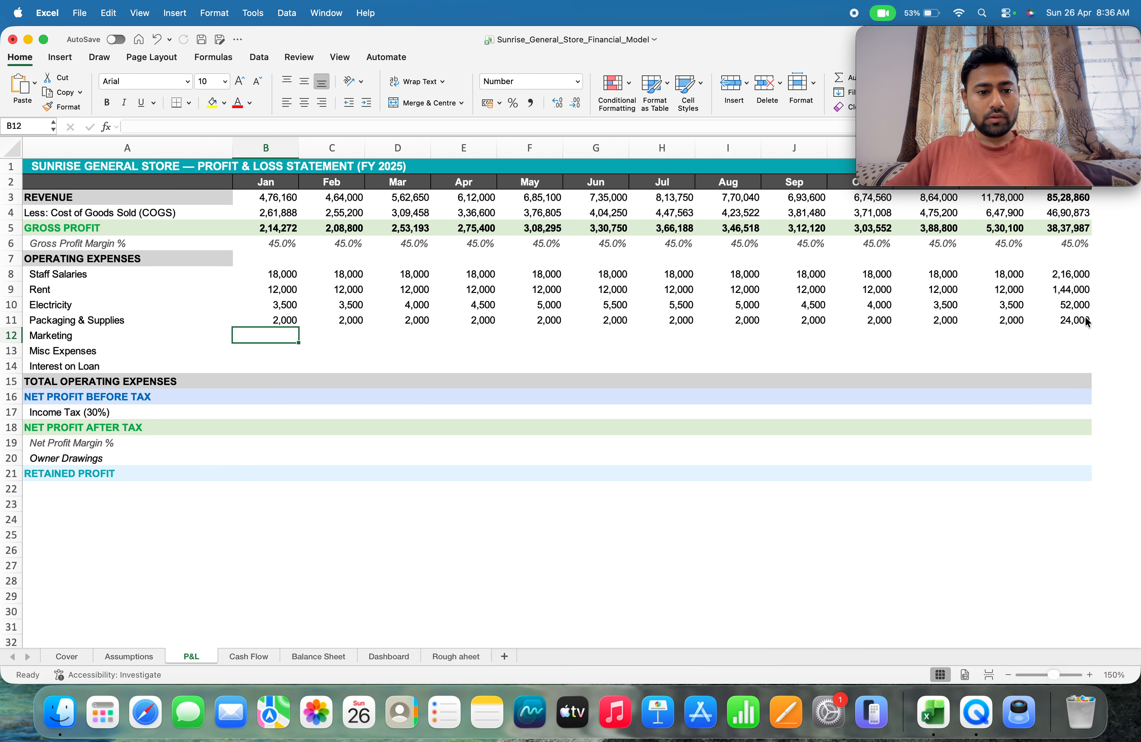
type("=")
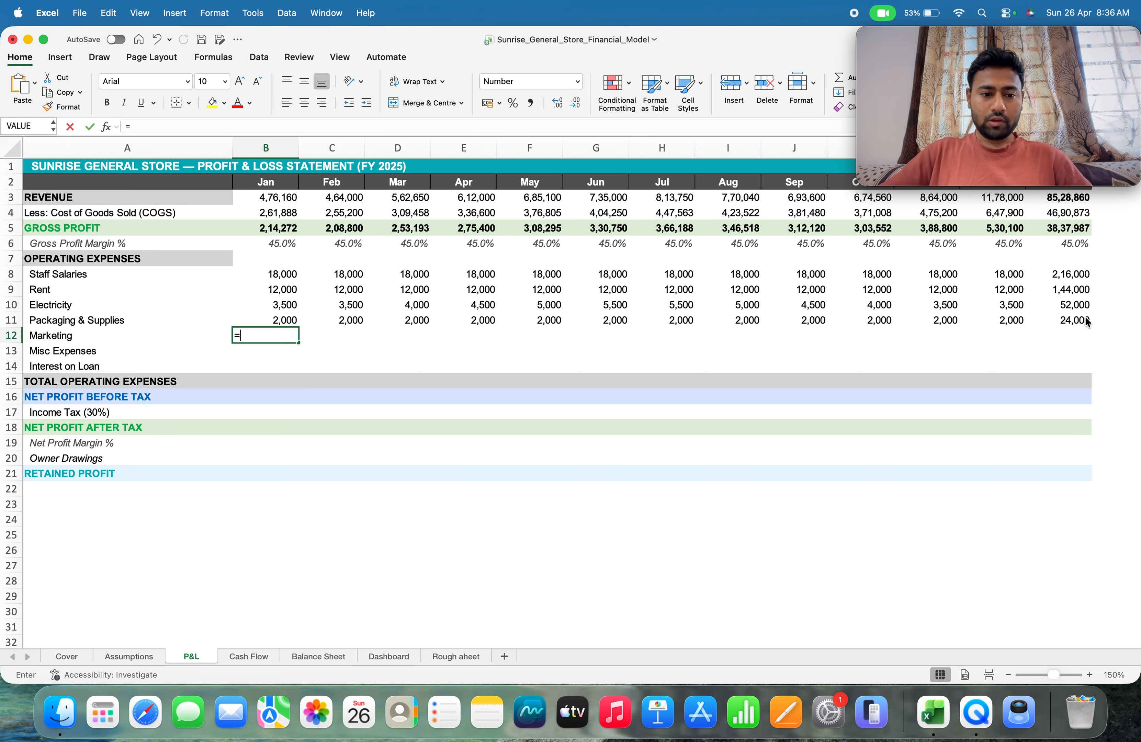
left_click(142, 653)
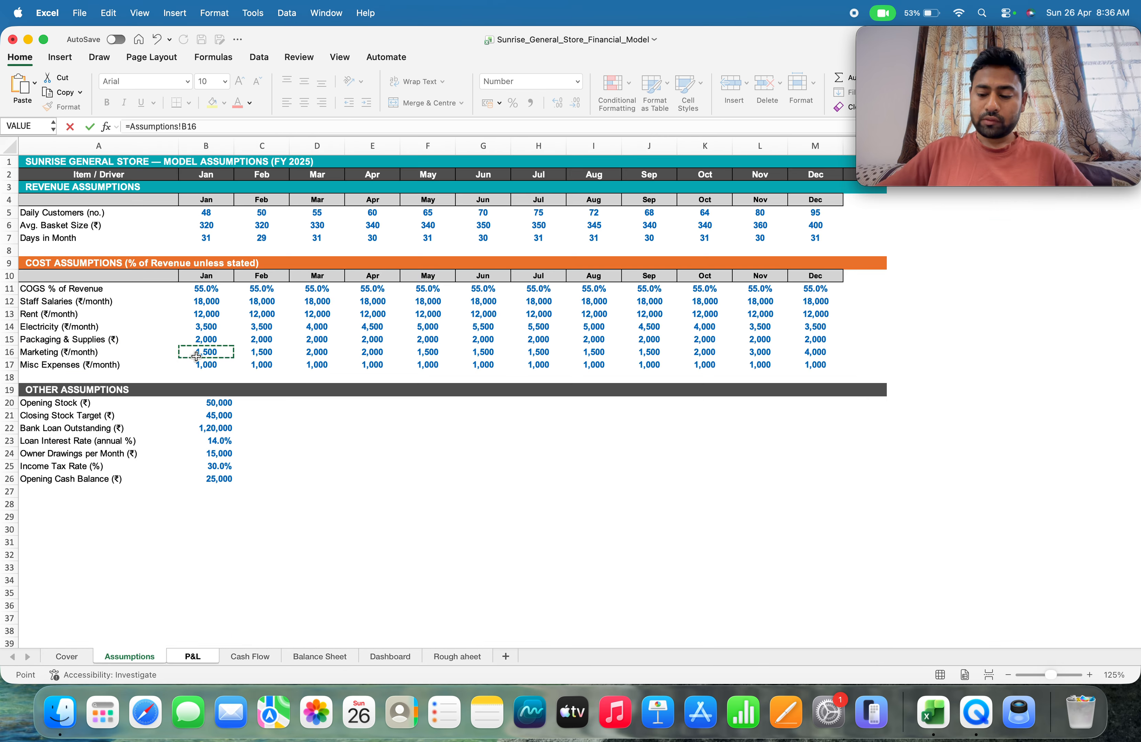
key("Return")
Fill the January marketing formula across row 12 through December
key("Up")
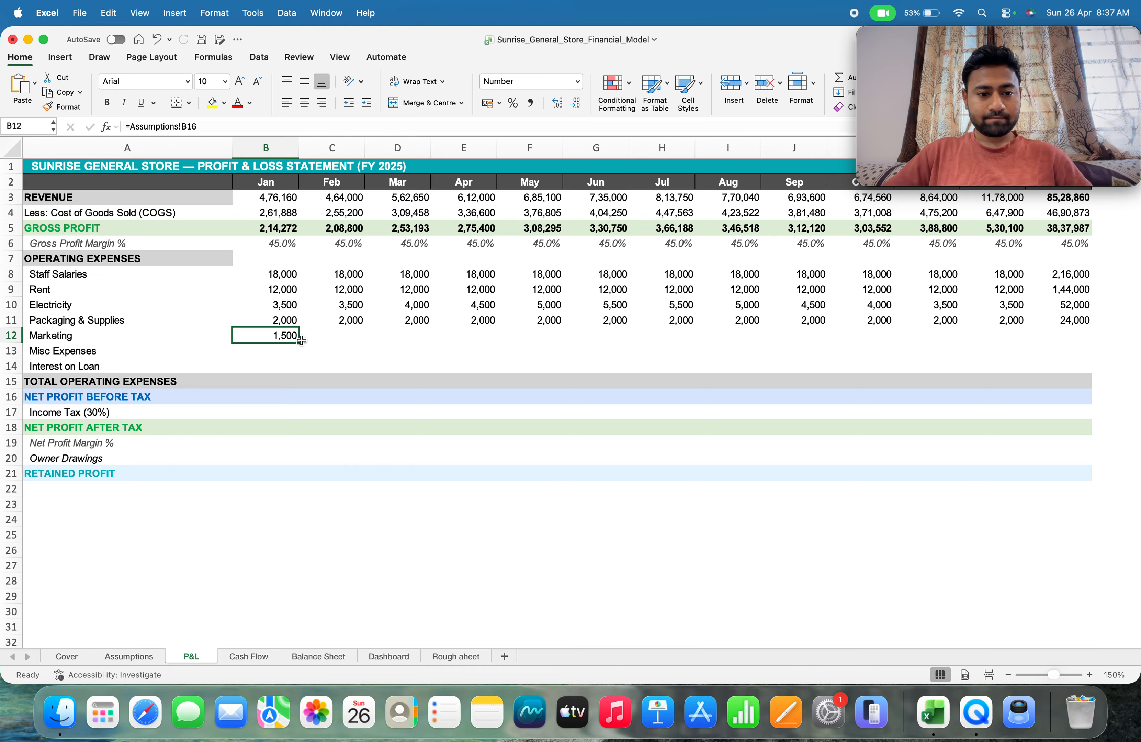
left_click_drag(298, 343, 669, 345)
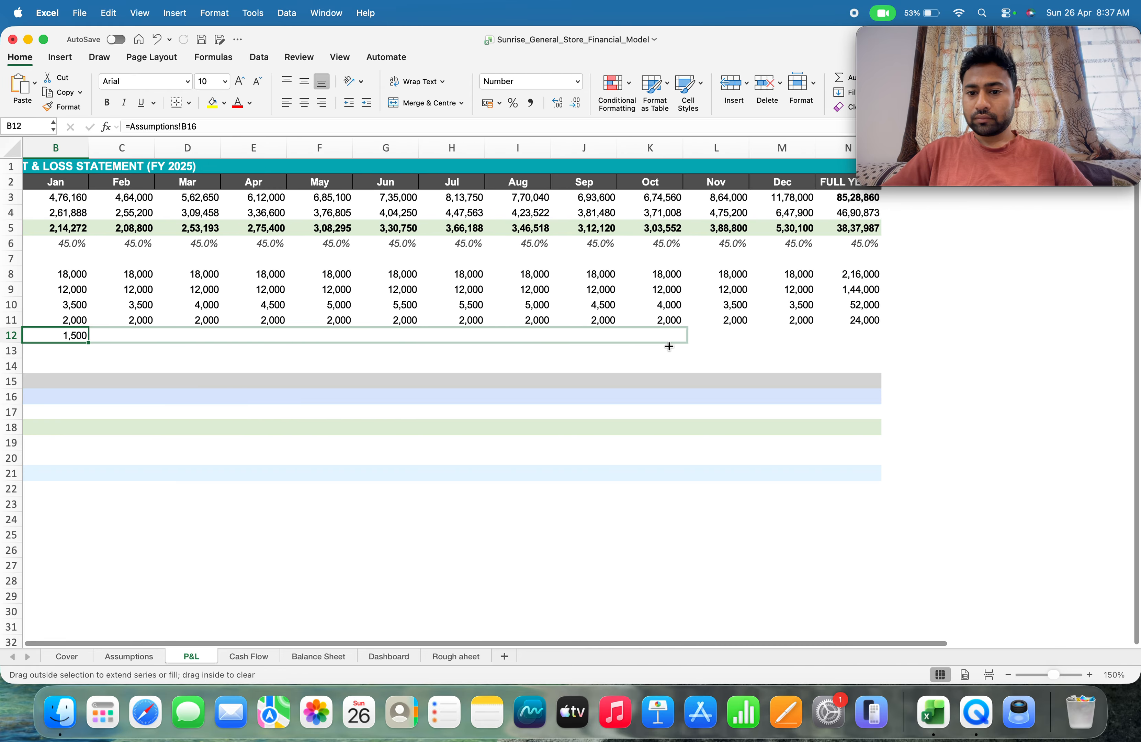
left_click_drag(824, 337, 824, 337)
scroll(418, 494, "left", 5)
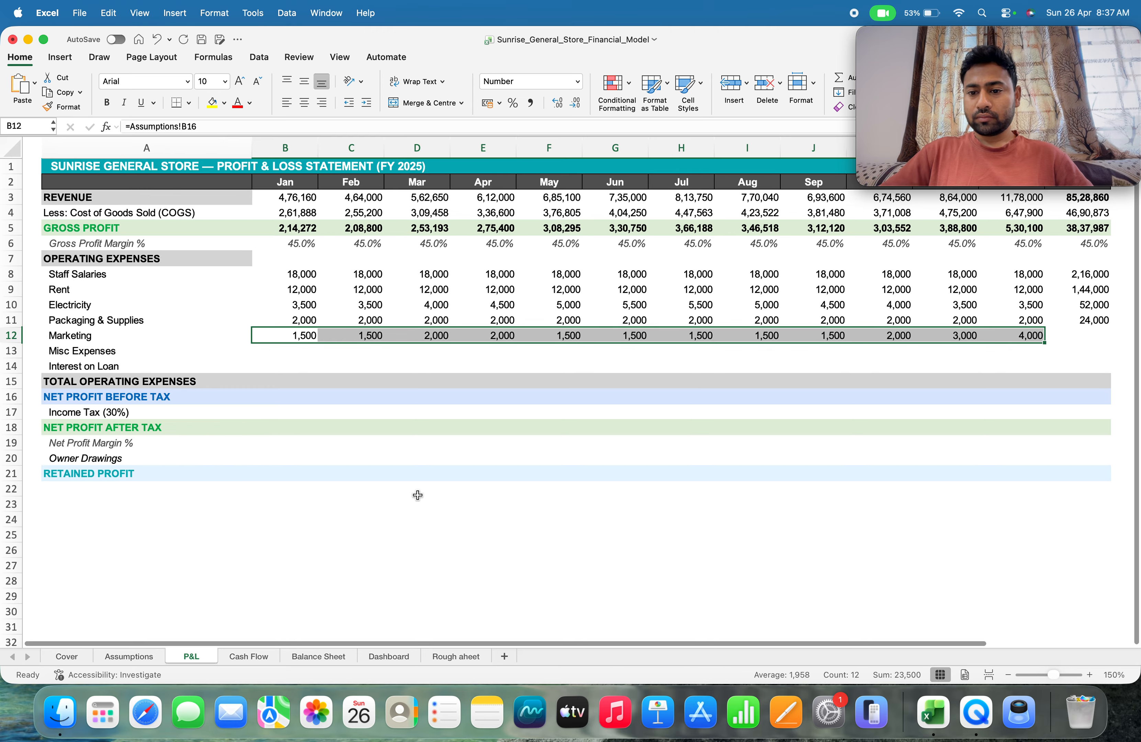
Total the year's marketing expense in N12 with =SUM(B12:M12)
left_click(1077, 336)
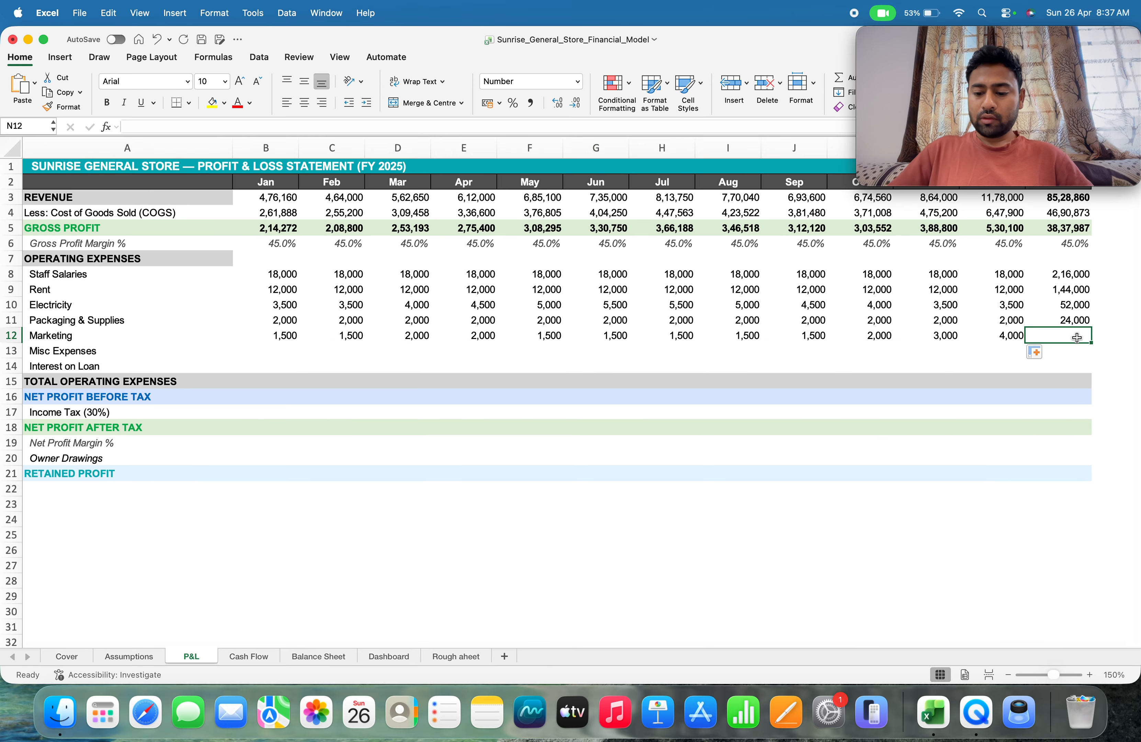
type("=sum(")
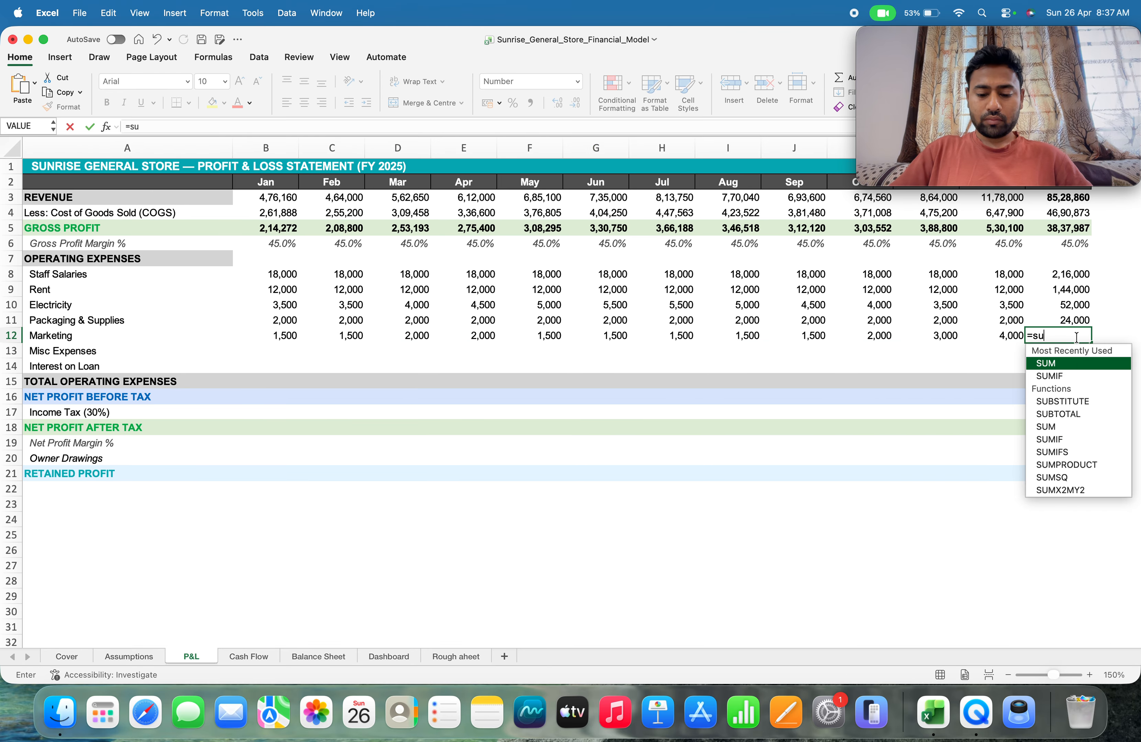
key("Left")
key("Left")
key("Left")
key("Left")
key("Left")
key("Left")
key("Left")
key("Left")
key("Left")
key("Left")
key("Left")
key("Left")
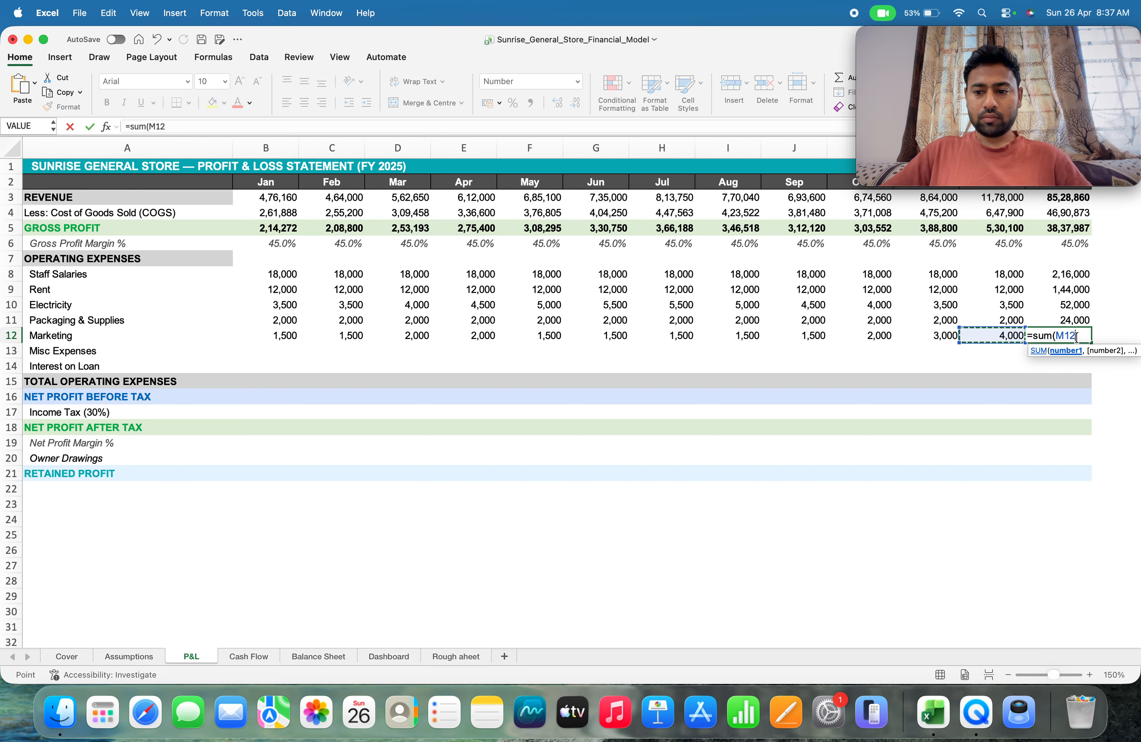
key("shift+Right")
key("shift+Right")
key("shift+Right")
key("shift+Right")
key("shift+Right")
key("shift+Right")
key("shift+Right")
key("shift+Right")
key("shift+Right")
key("shift+Right")
key("shift+Right")
key("shift+Right")
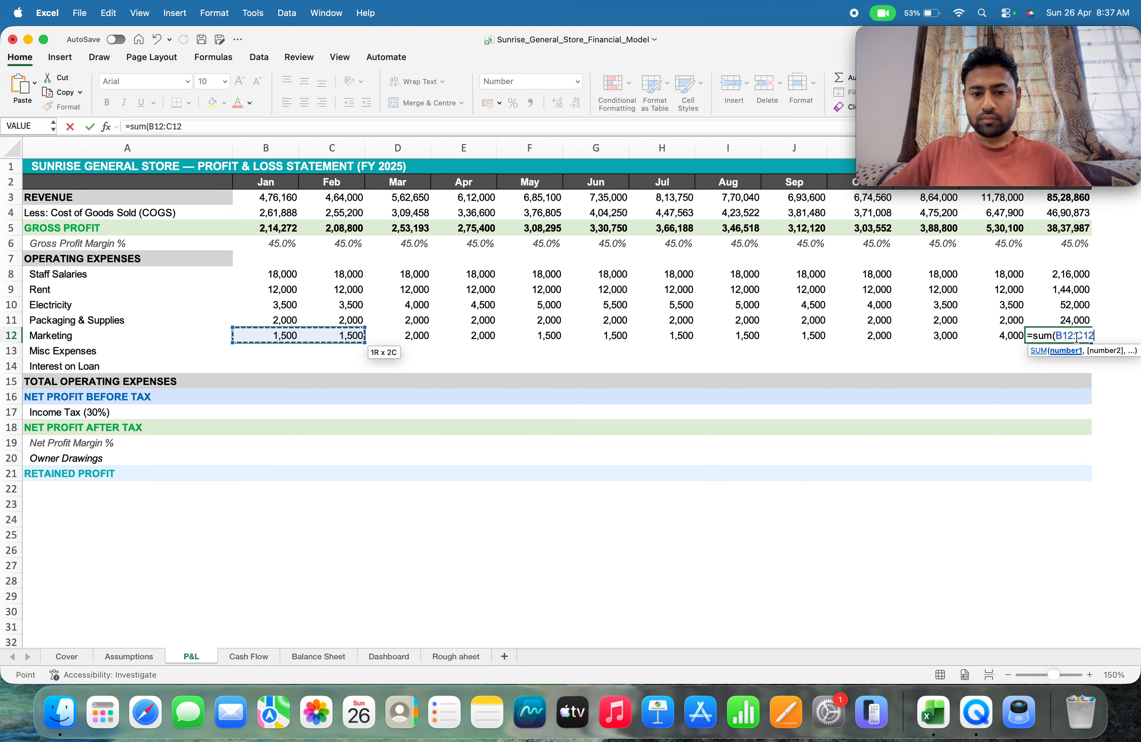
key("shift+Left")
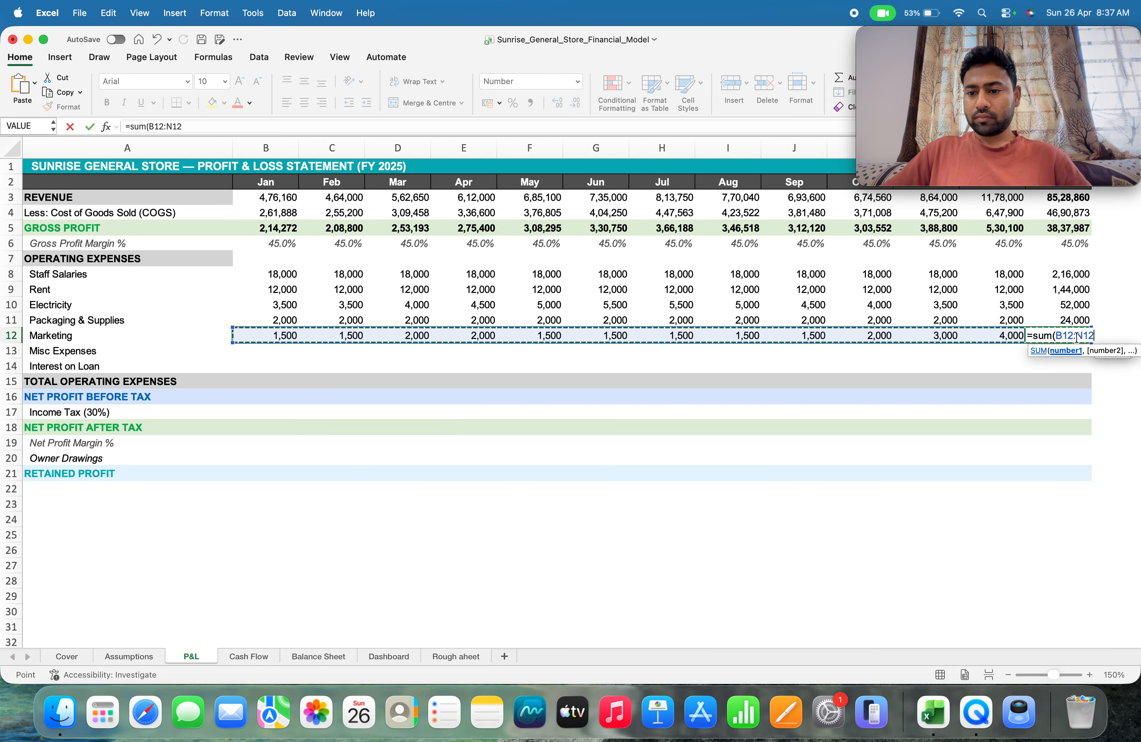
type(")")
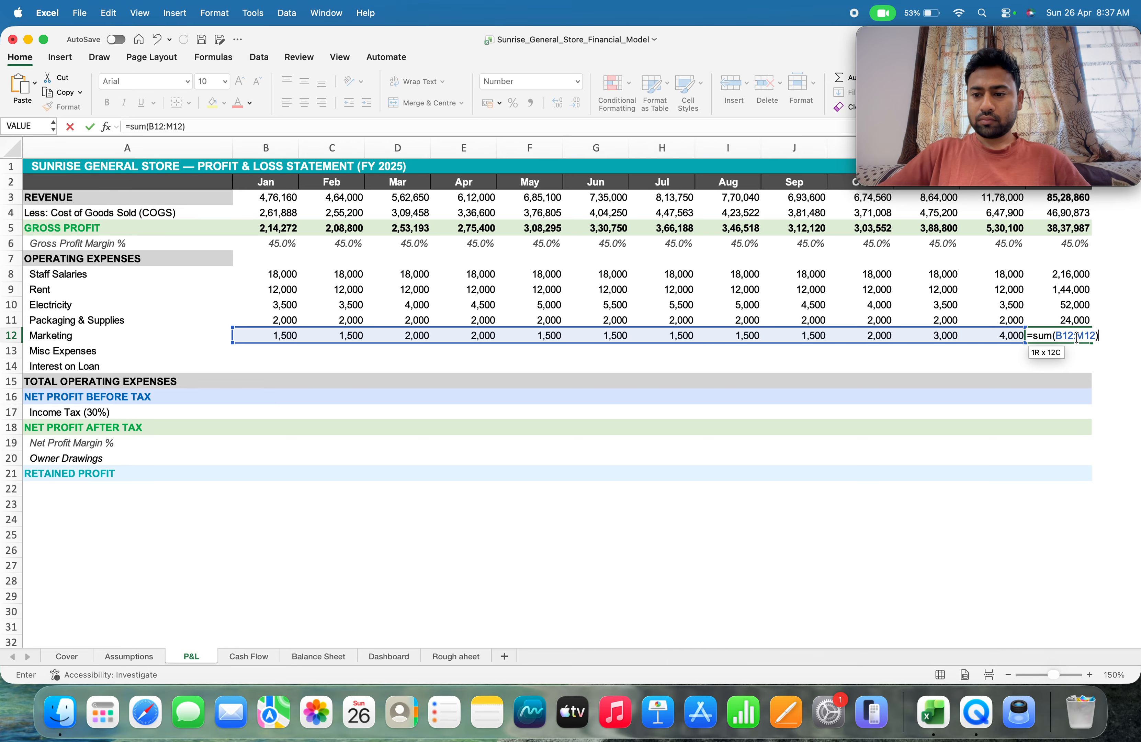
key("Return")
Link January misc expenses in P&L cell B13 to the January Misc Expenses value on the Assumptions sheet with =Assumptions!B17
key("Left")
key("Left")
key("Left")
key("Left")
key("Left")
key("Left")
key("Left")
key("Left")
key("Left")
key("Left")
key("Left")
key("Left")
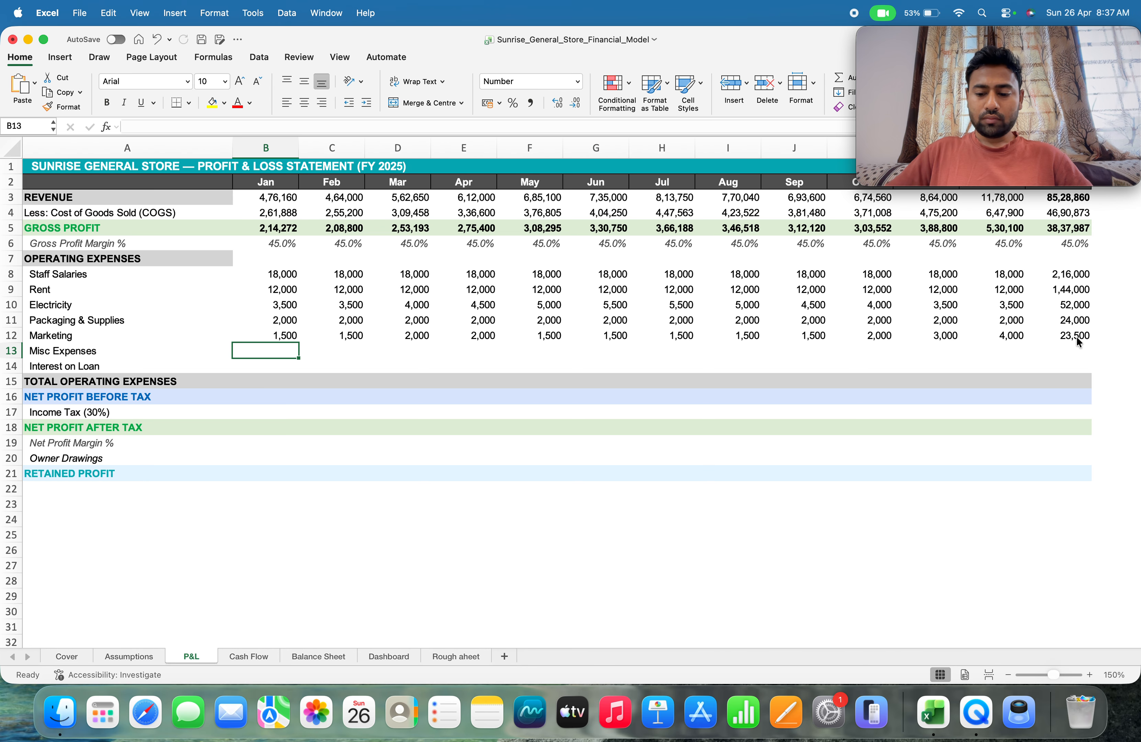
type("=")
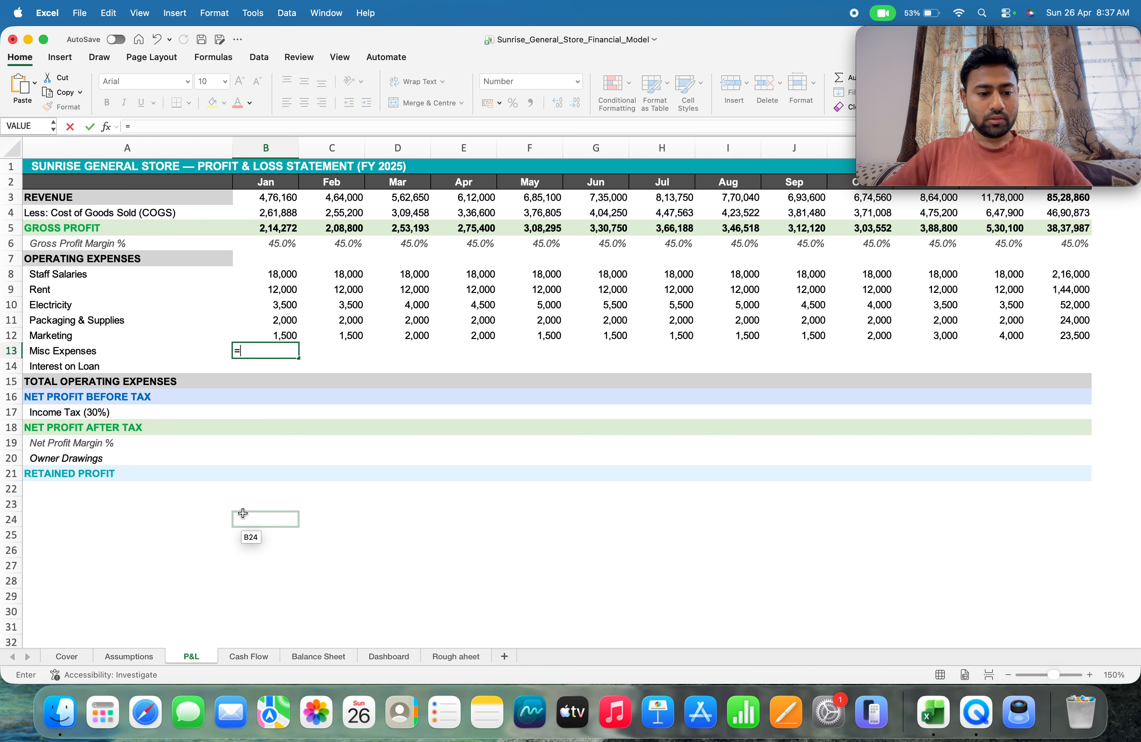
left_click(127, 656)
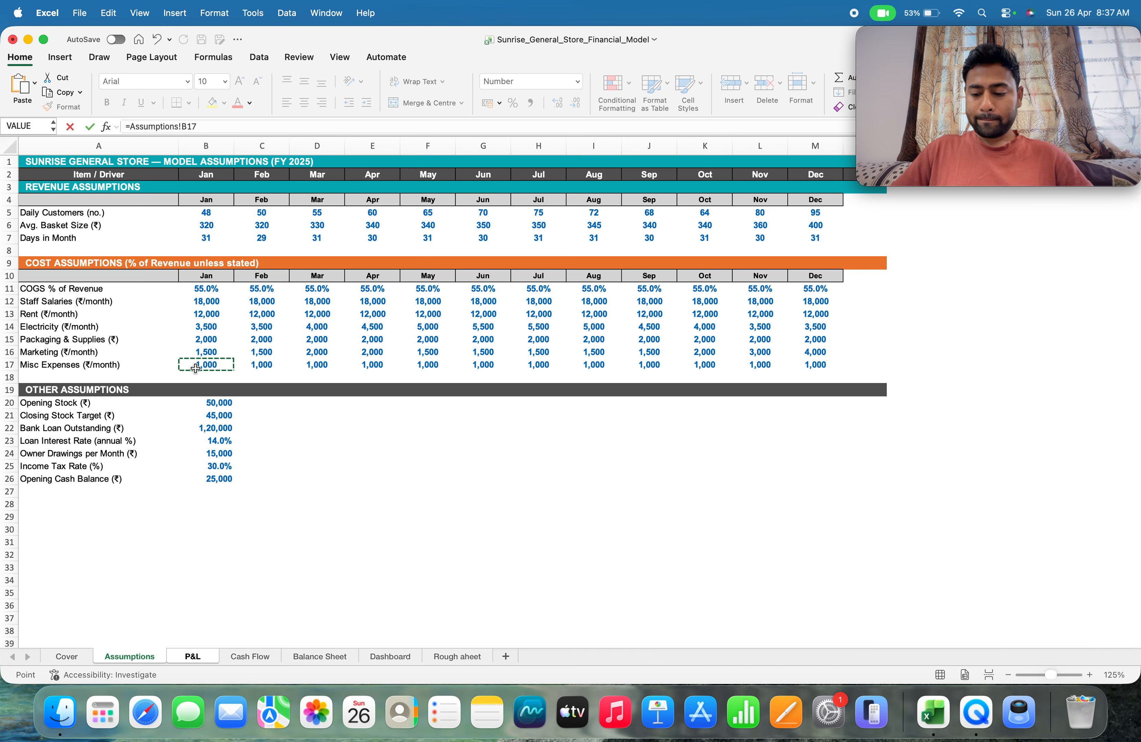
key("Return")
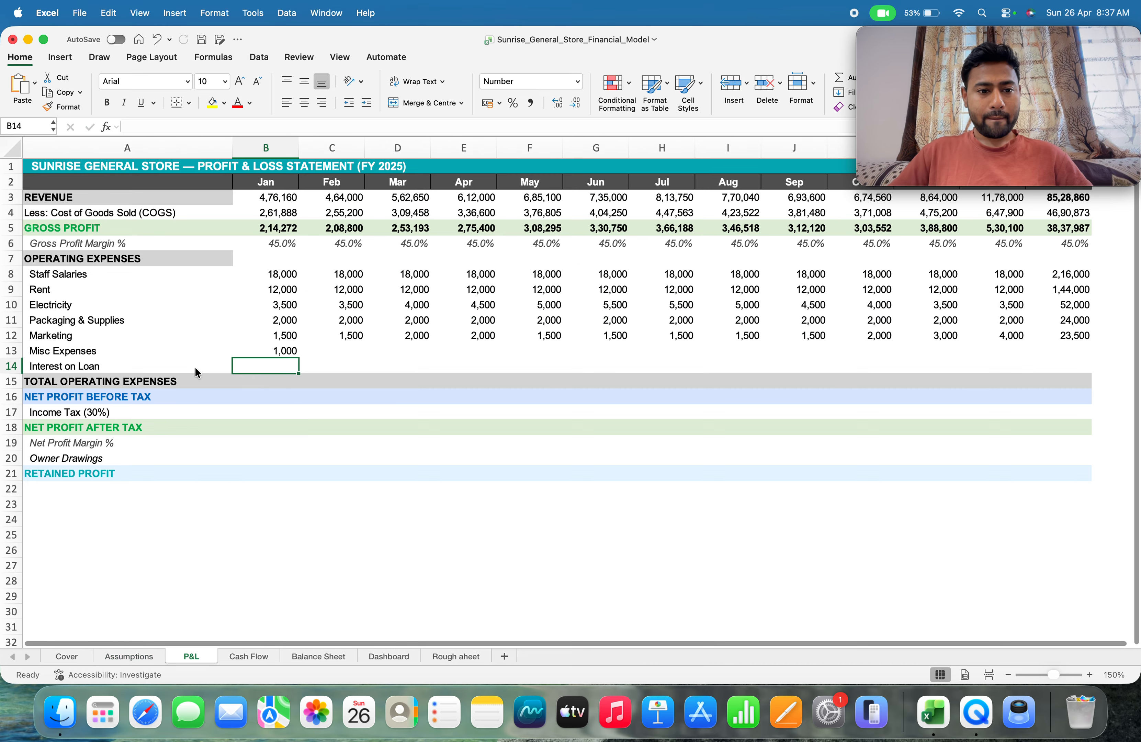
Fill the misc expenses formula across row 13 through December and select the full-year cell N13
key("Up")
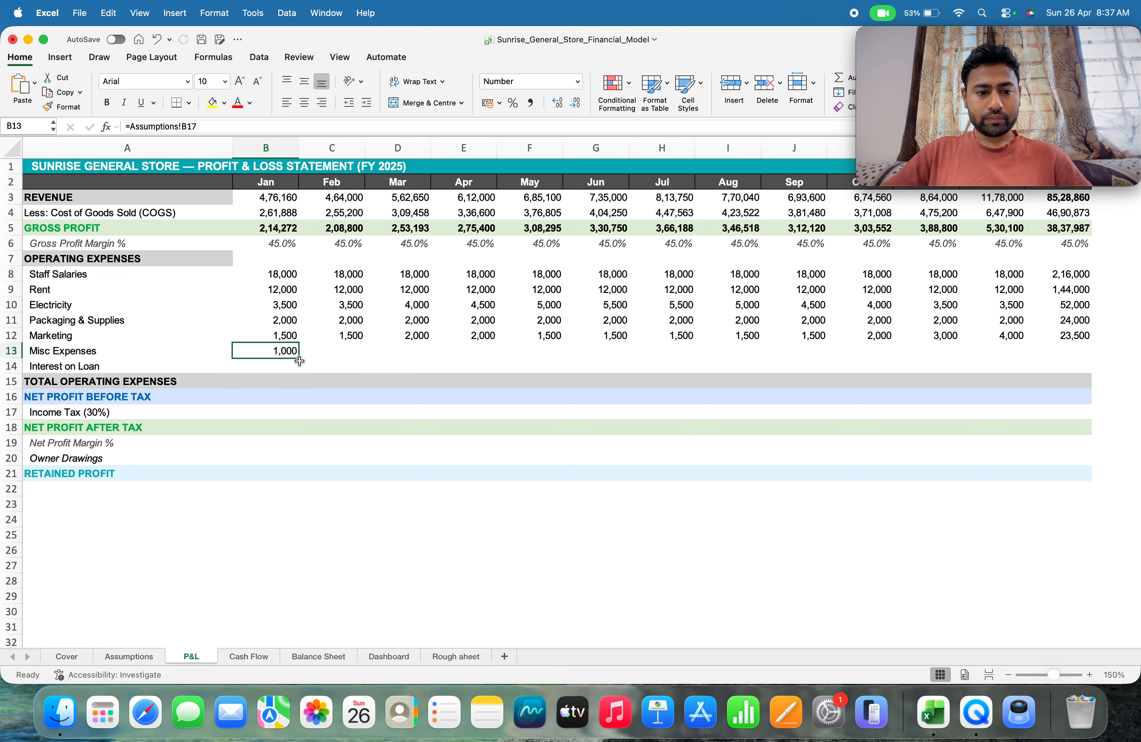
left_click_drag(299, 360, 813, 351)
scroll(626, 443, "left", 5)
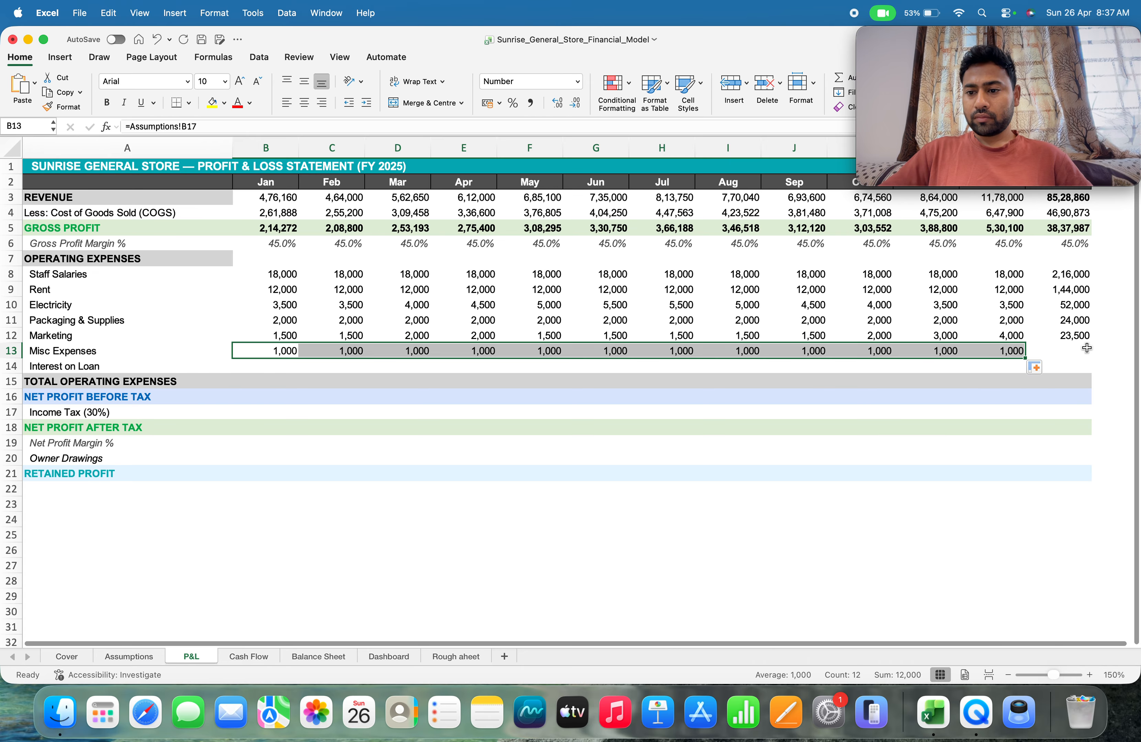
left_click(1087, 348)
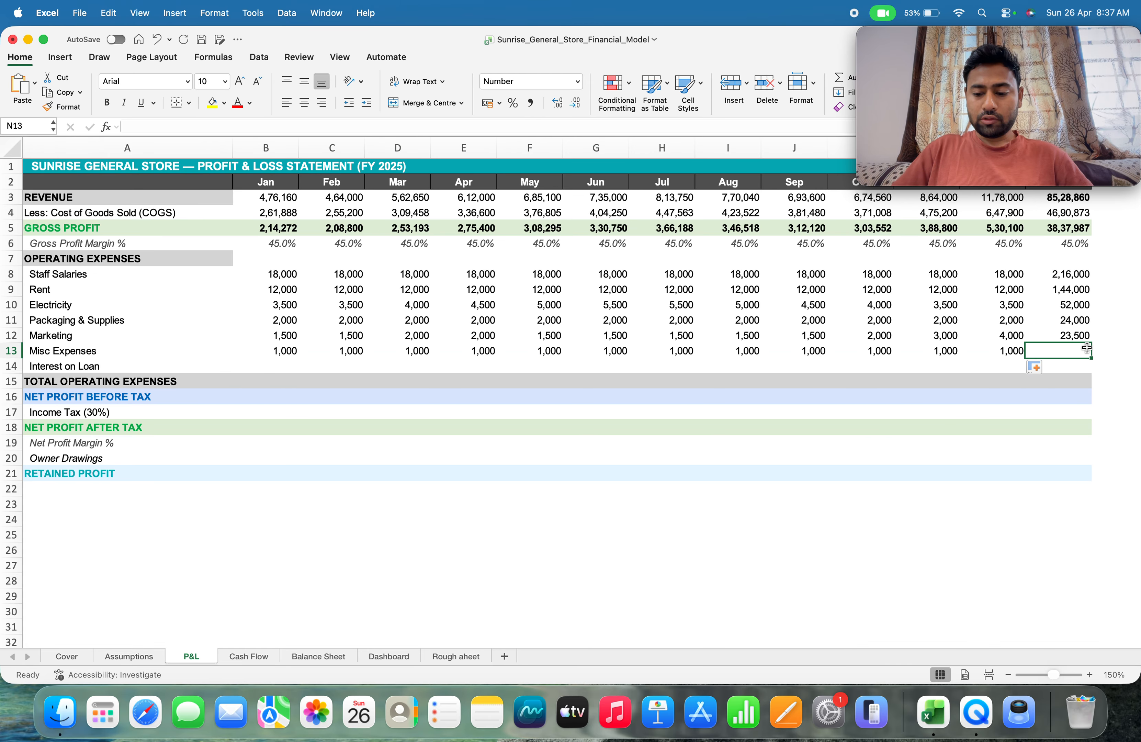
Total the year's misc expenses in N13 with =SUM(B13:M13)
type("=sum")
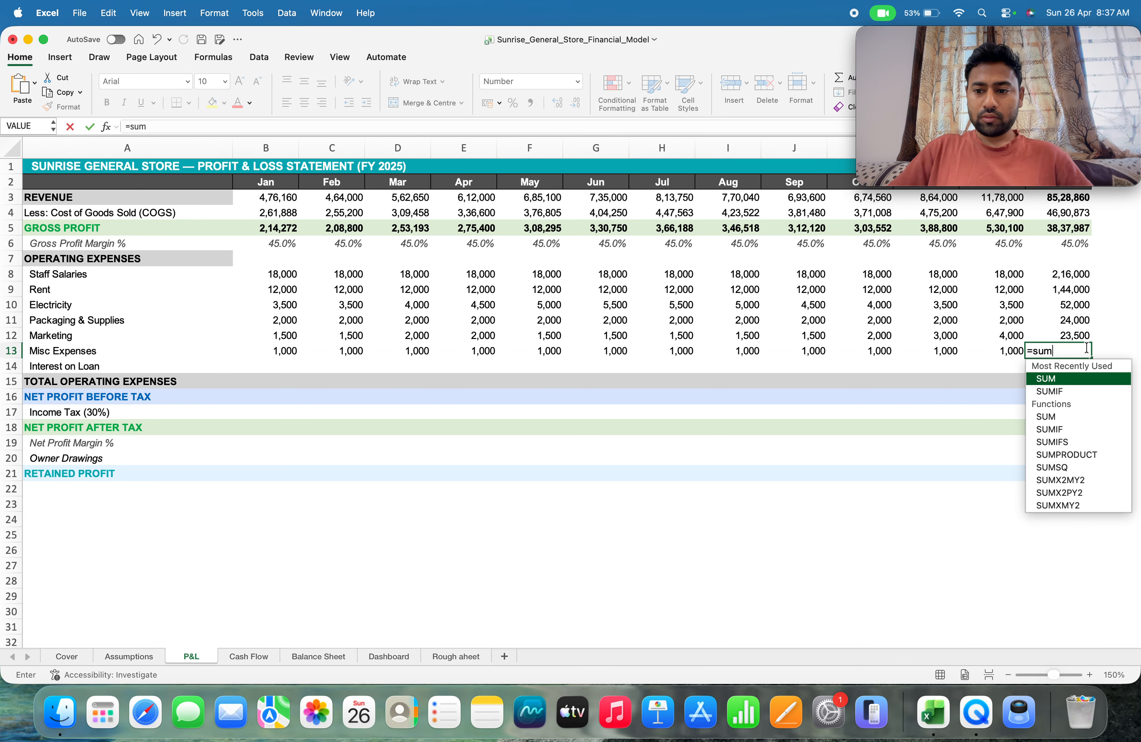
type("(")
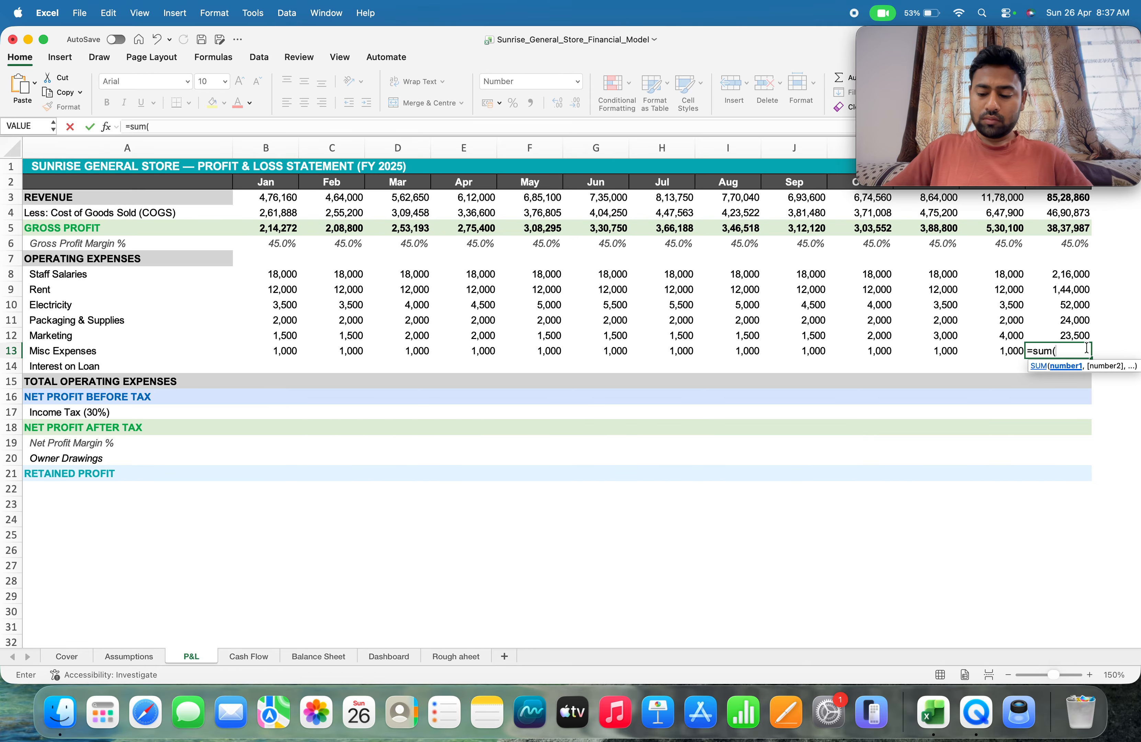
key("Left")
key("Left")
key("Left")
key("Left")
key("Left")
key("Left")
key("Left")
key("Left")
key("Left")
key("Left")
key("Left")
key("Left")
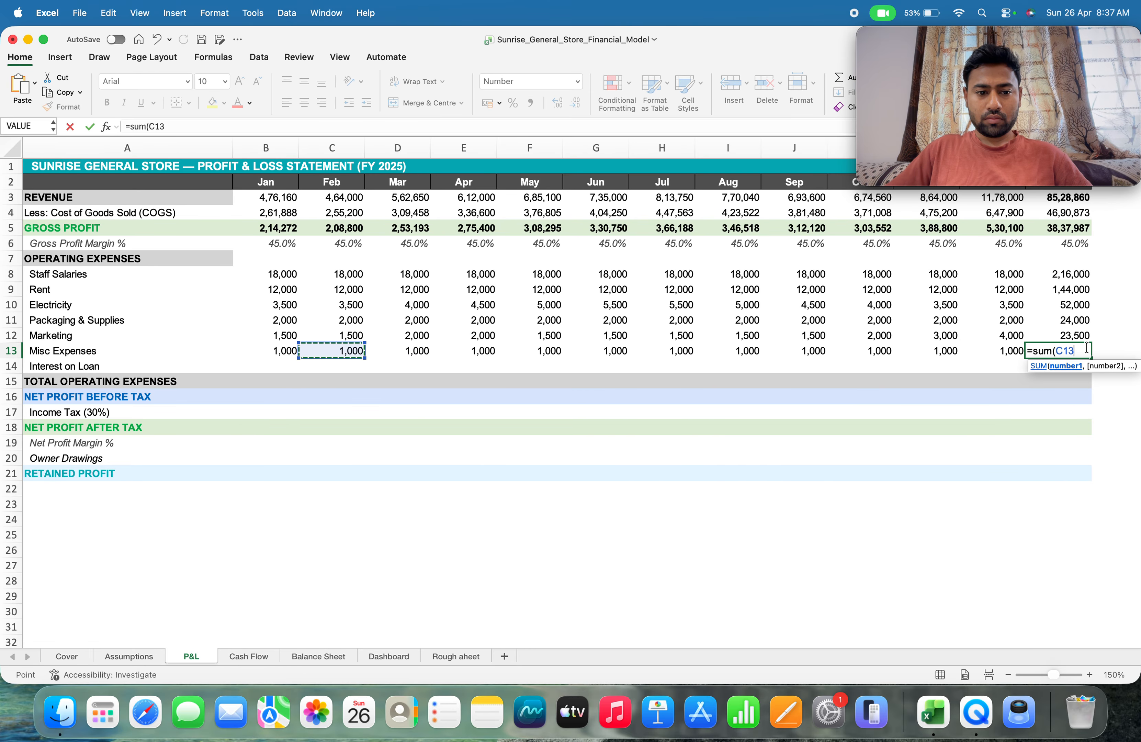
key("shift+Right")
key("shift+Right")
key("shift+Right")
key("shift+Right")
key("shift+Right")
key("shift+Right")
key("shift+Right")
key("shift+Right")
key("shift+Right")
key("shift+Right")
key("shift+Right")
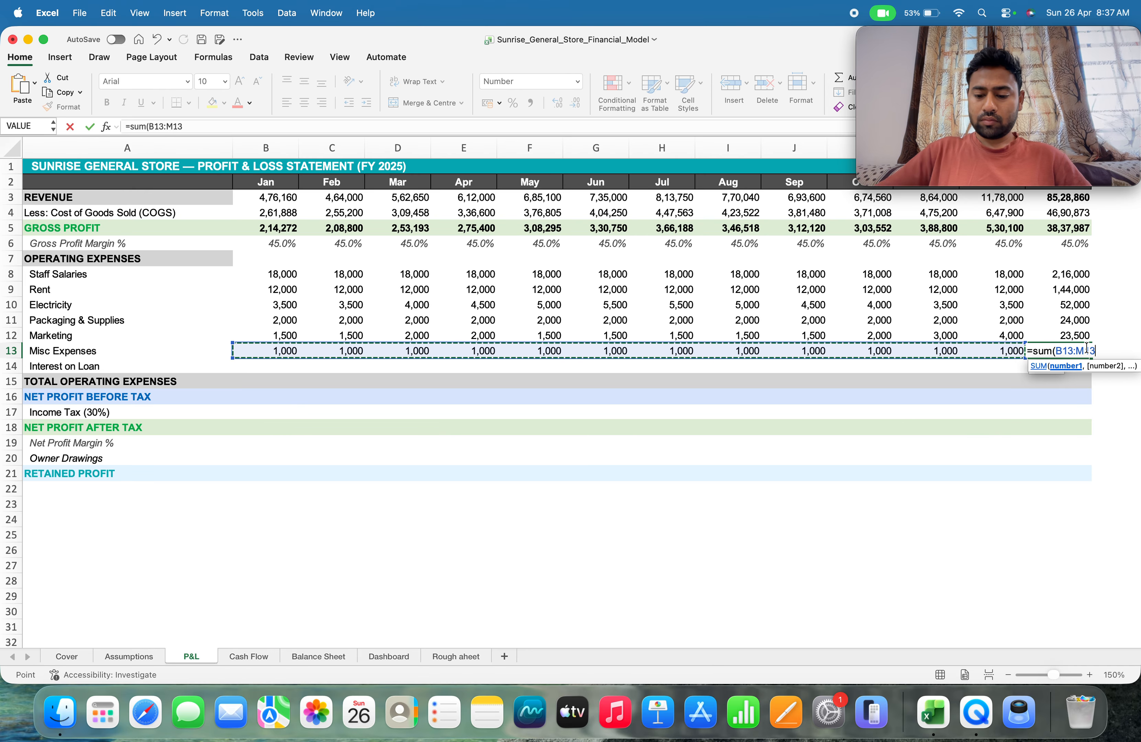
type(")")
key("Return")
Calculate January interest on loan in P&L cell B14 from the bank loan and annual interest rate with =Assumptions!B22*Assumptions!B23/12
key("Left")
key("Left")
key("Left")
key("Left")
key("Left")
key("Left")
key("Left")
key("Left")
key("Left")
key("Left")
key("Left")
key("Left")
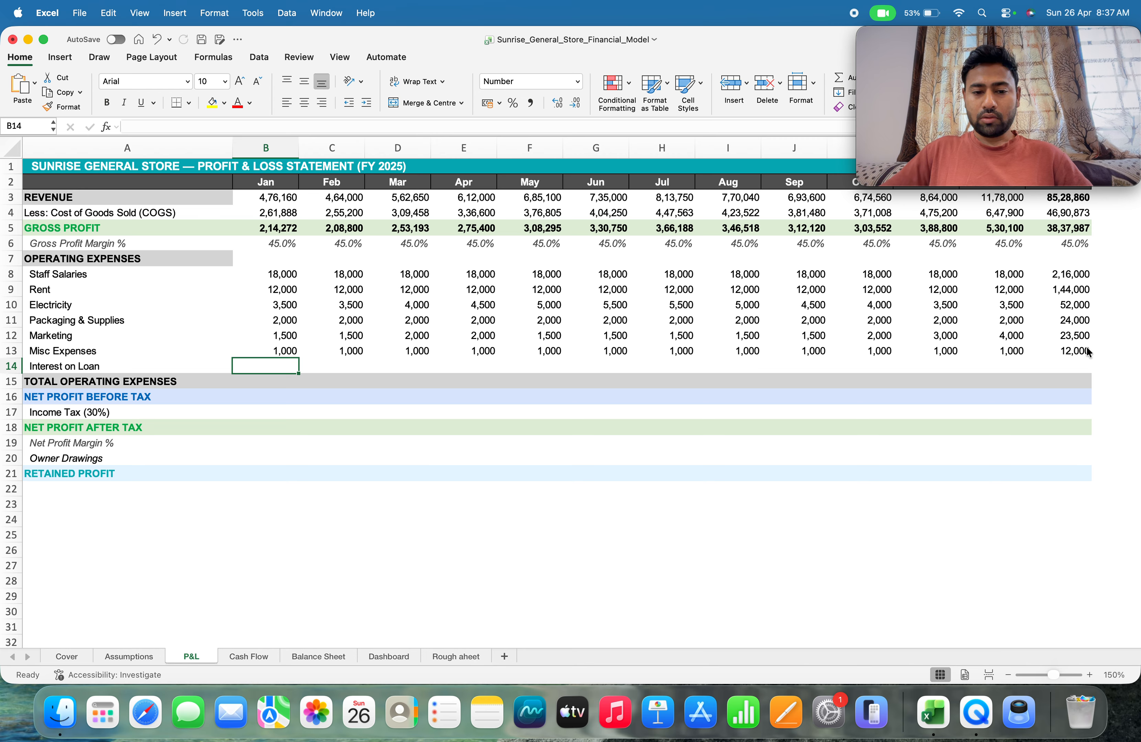
left_click(141, 655)
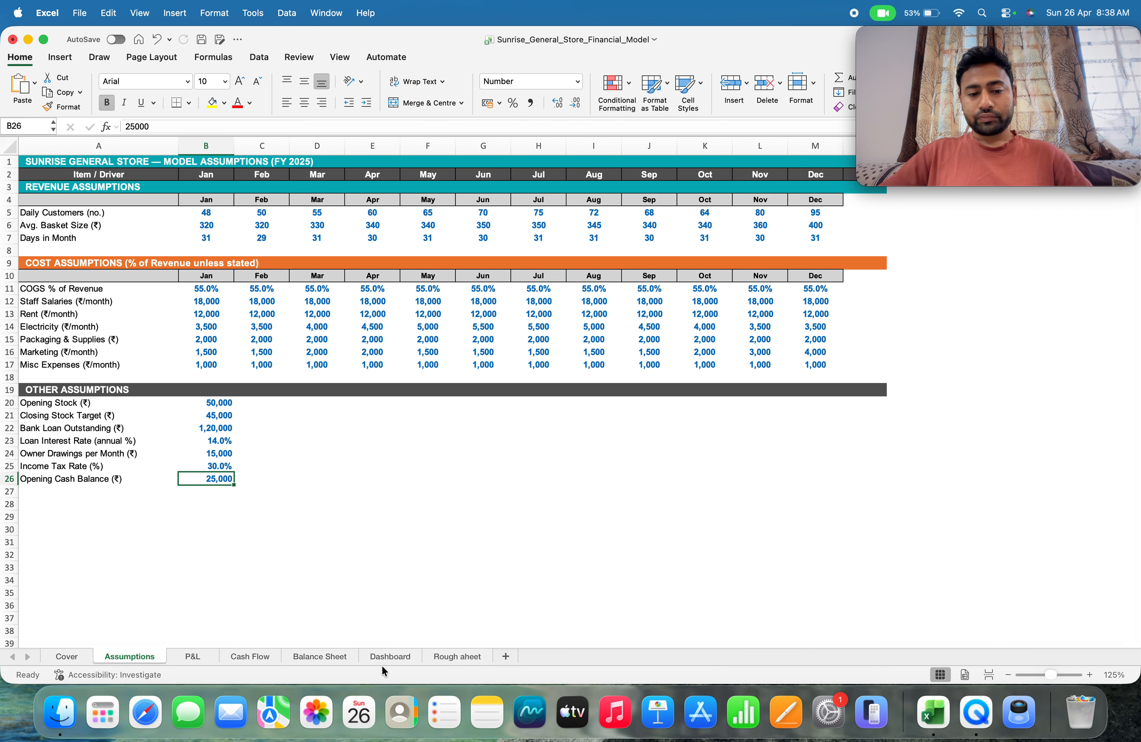
left_click(192, 657)
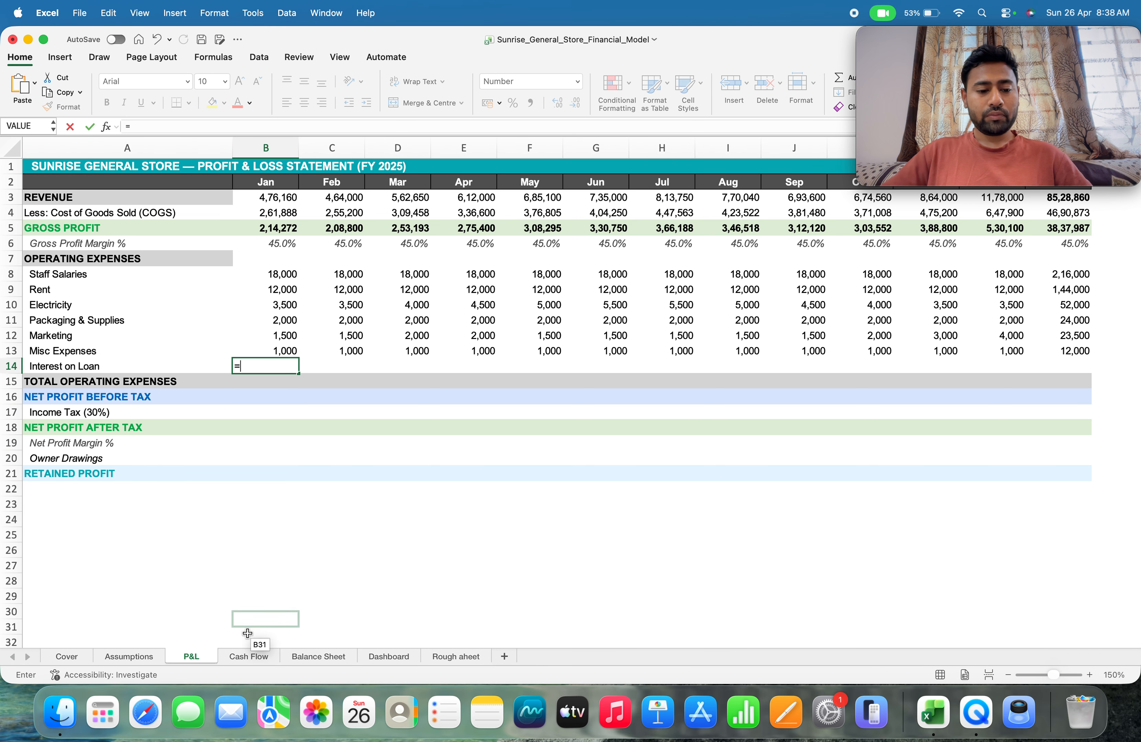
left_click(127, 656)
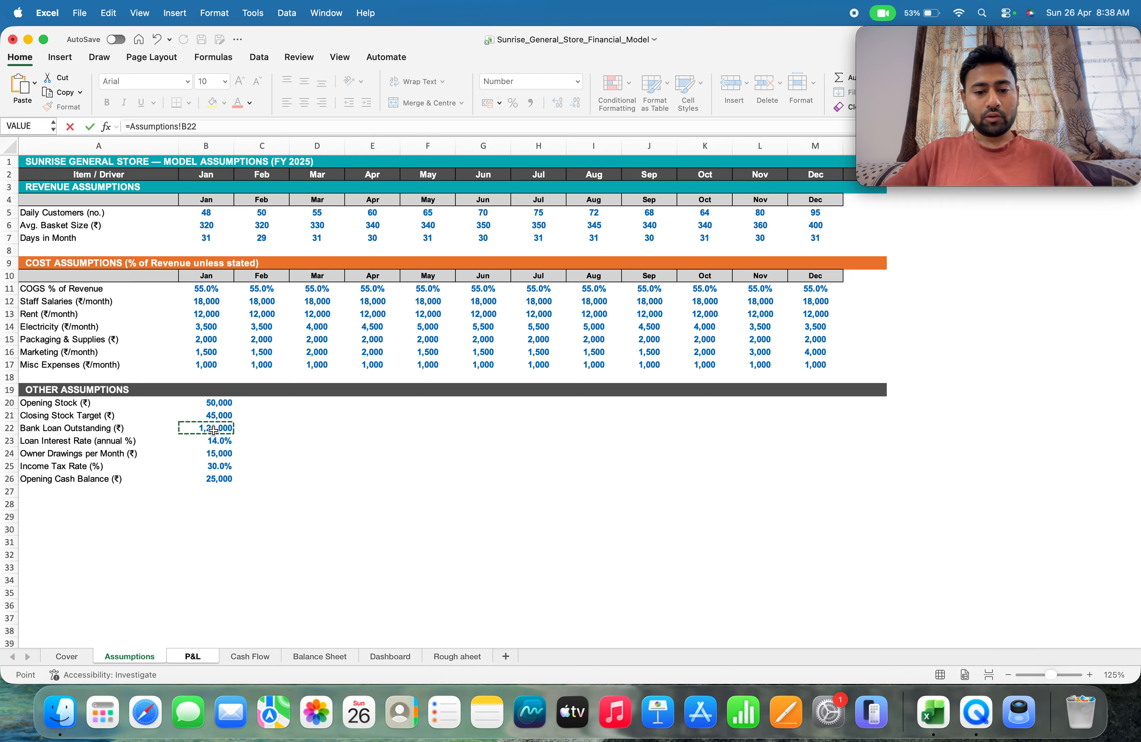
type("*")
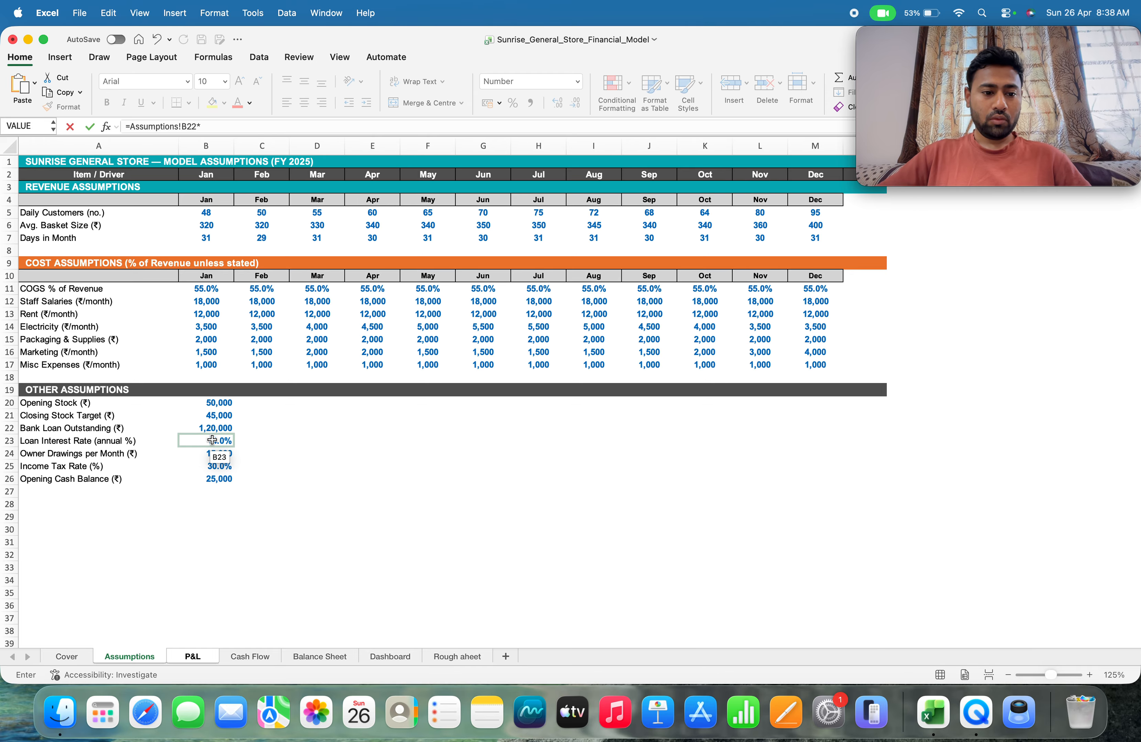
left_click(212, 440)
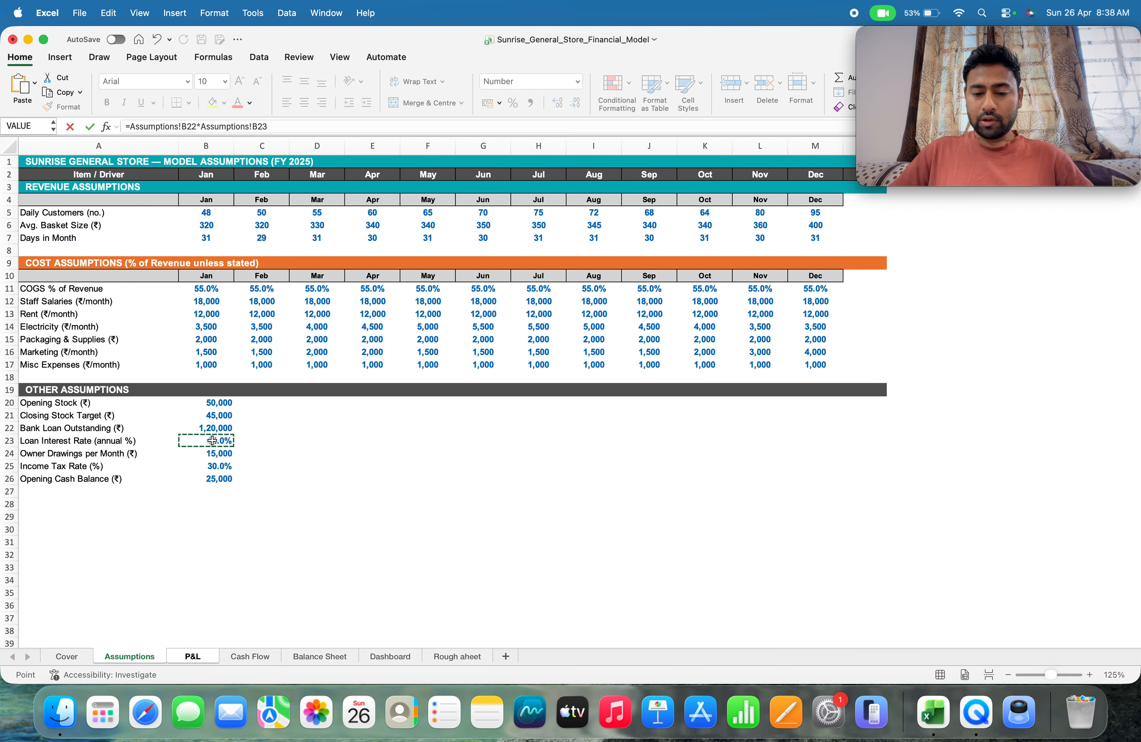
type("/12")
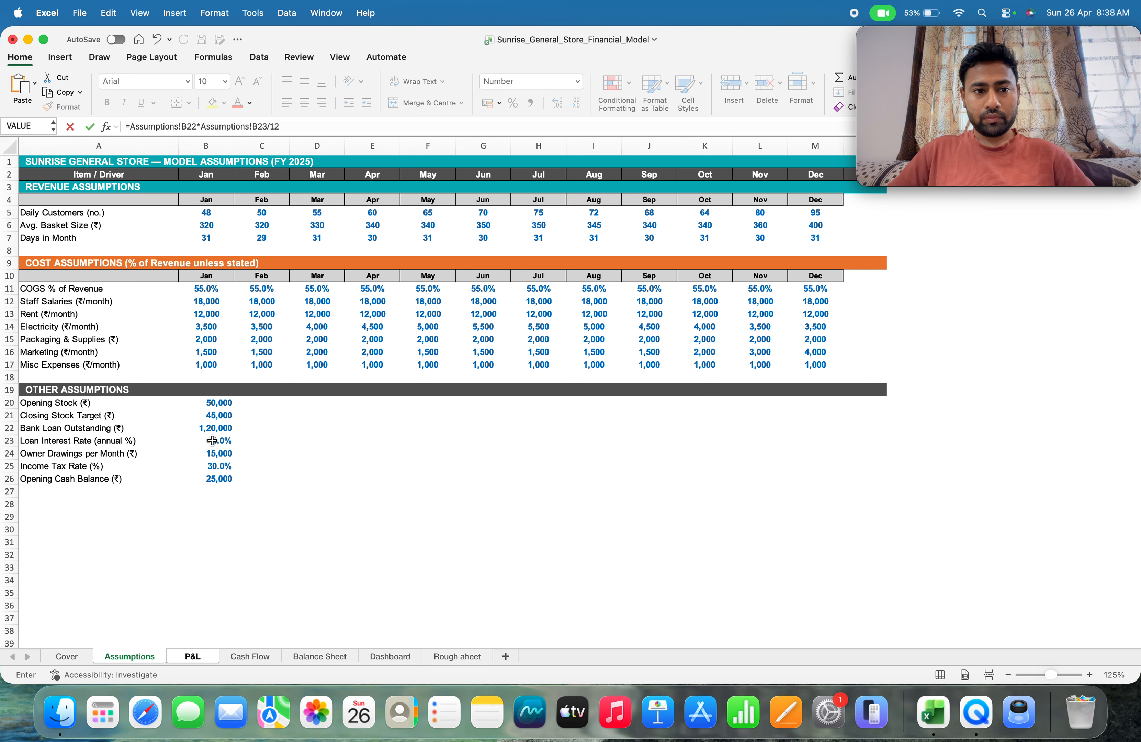
key("Return")
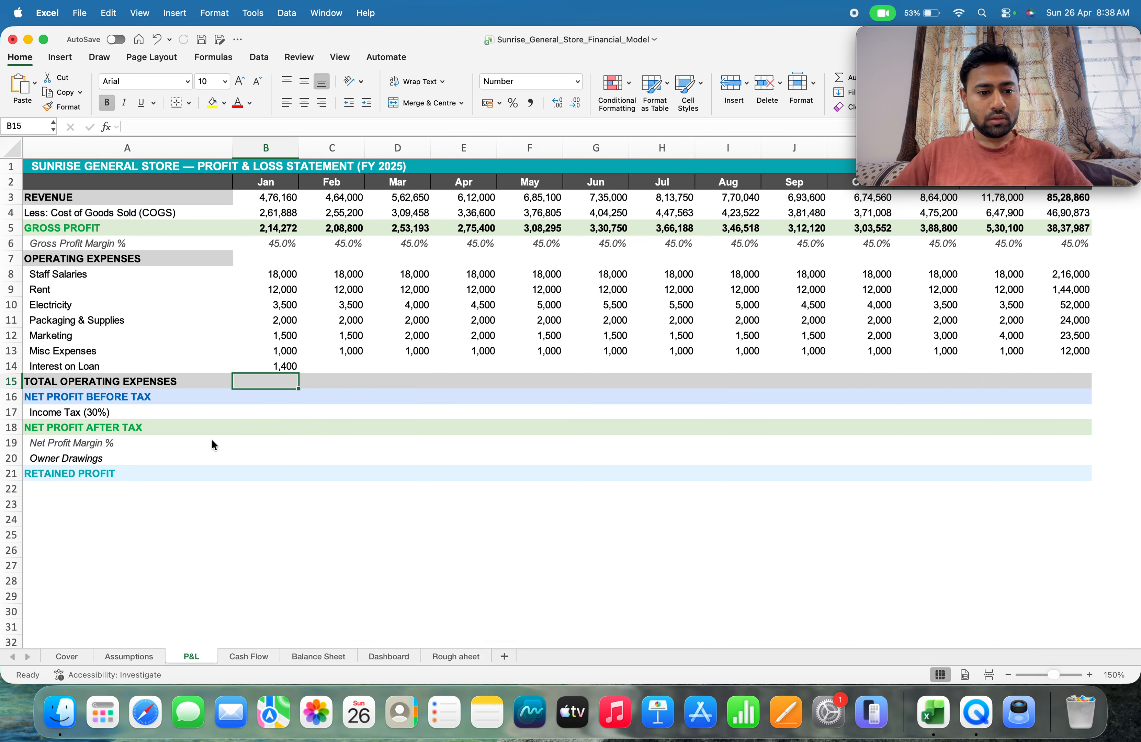
Fill the January loan interest formula across row 14 through December and select the February cell C14
key("Up")
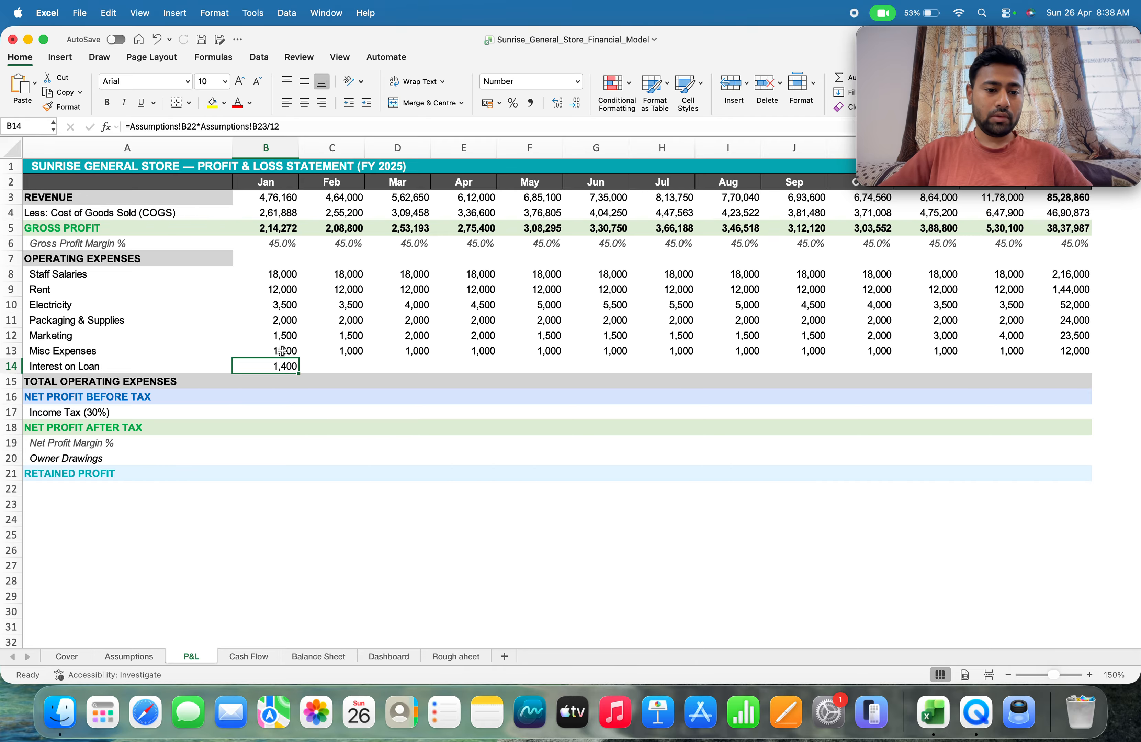
left_click_drag(300, 374, 1024, 380)
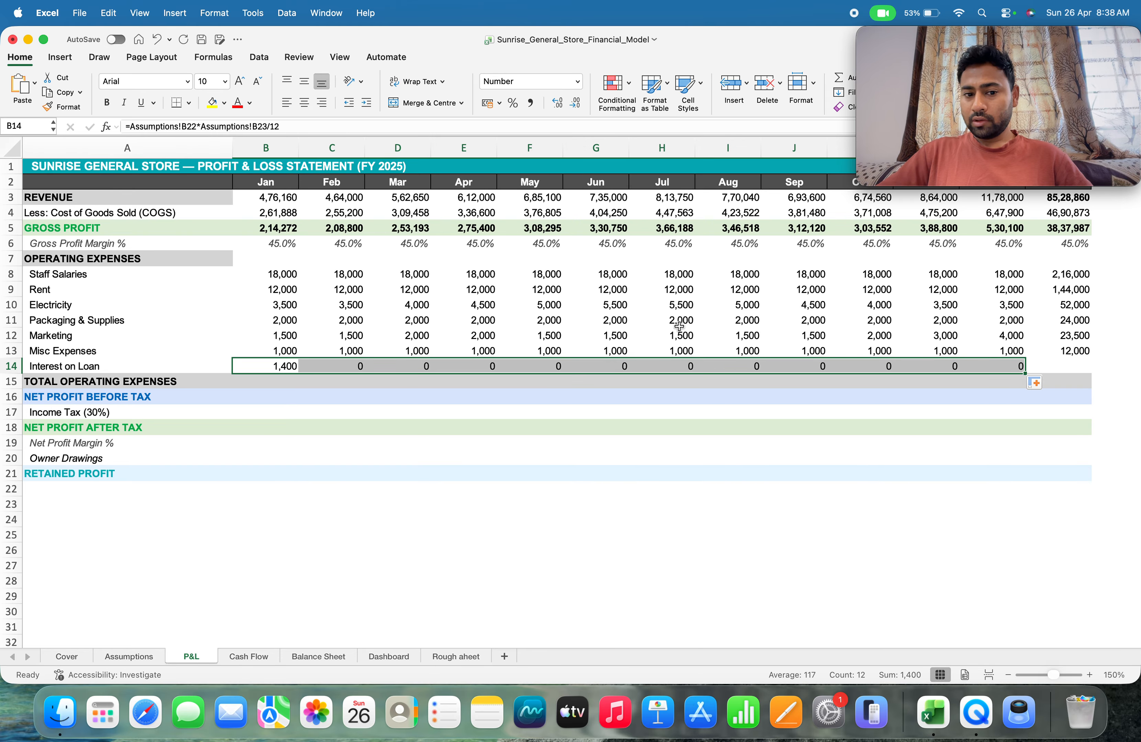
left_click(330, 368)
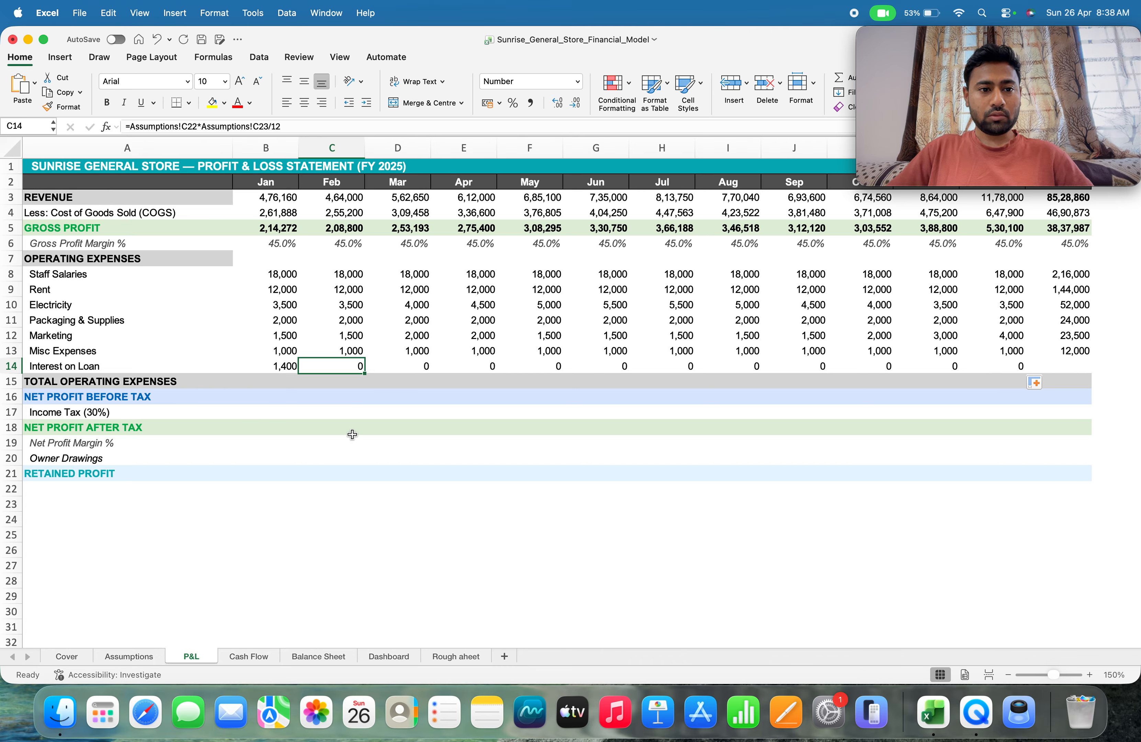
Copy the January loan interest formula from B14 and paste it into February cell C14
key("Left")
key("super+c")
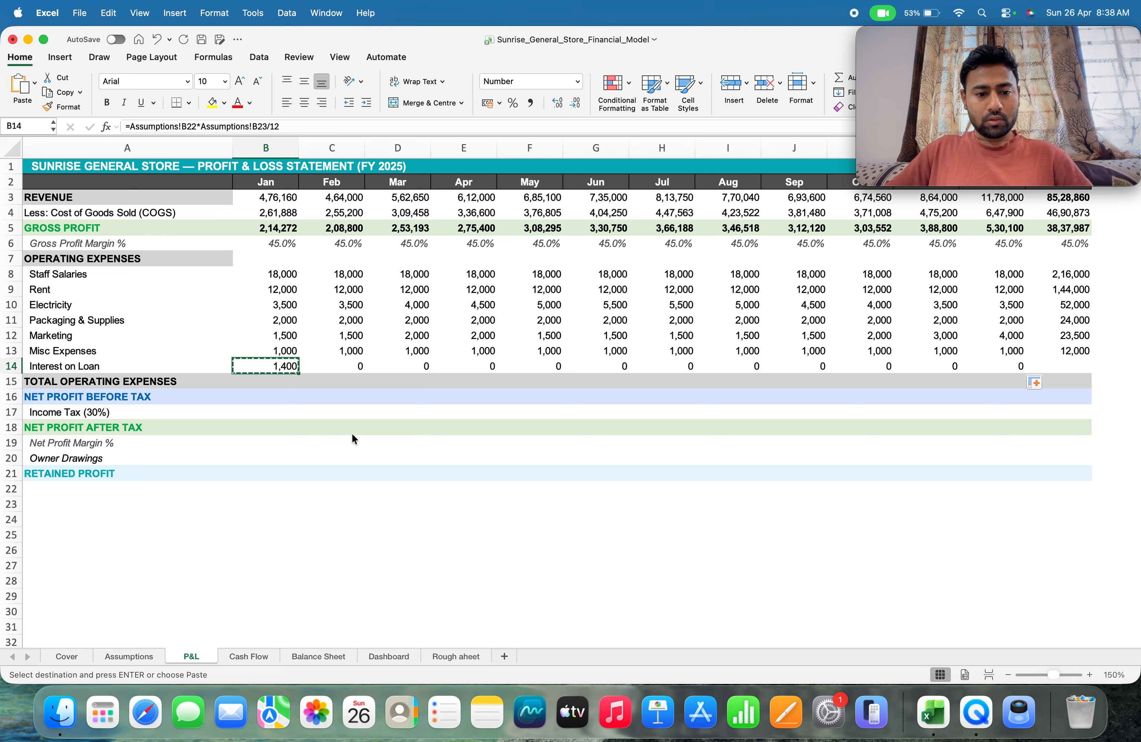
key("Right")
key("super+v")
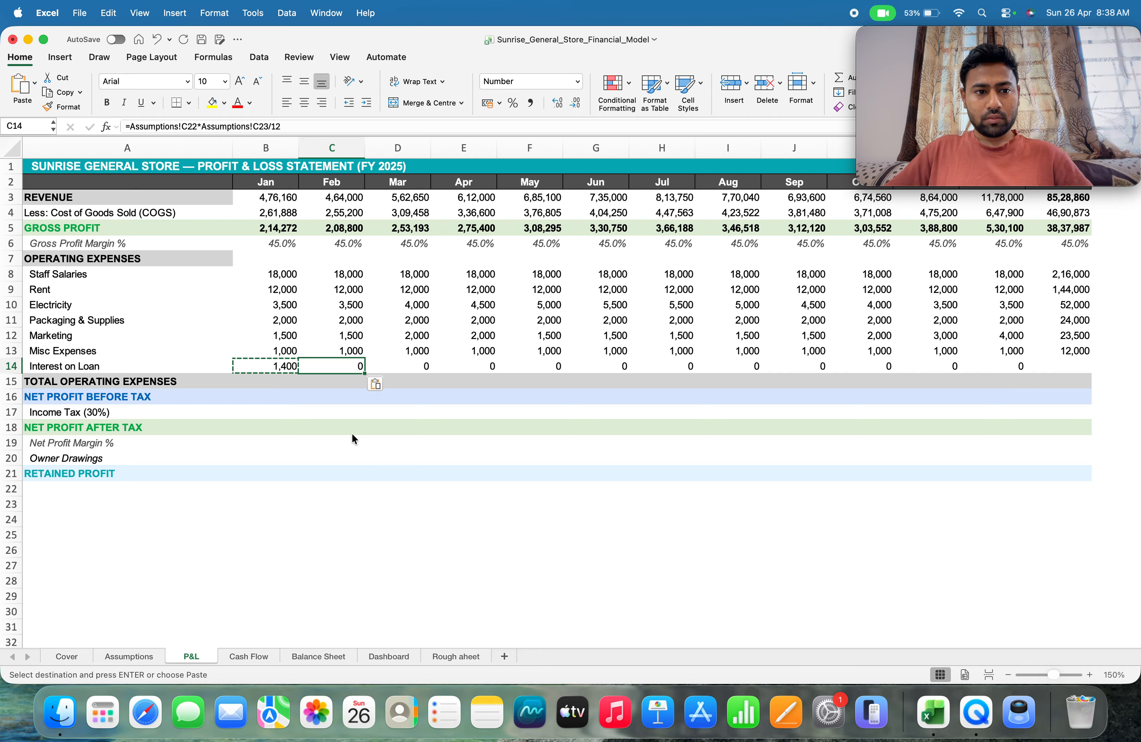
Compare the Assumptions sheet references in the January and February loan interest formulas, B14 and C14
key("Left")
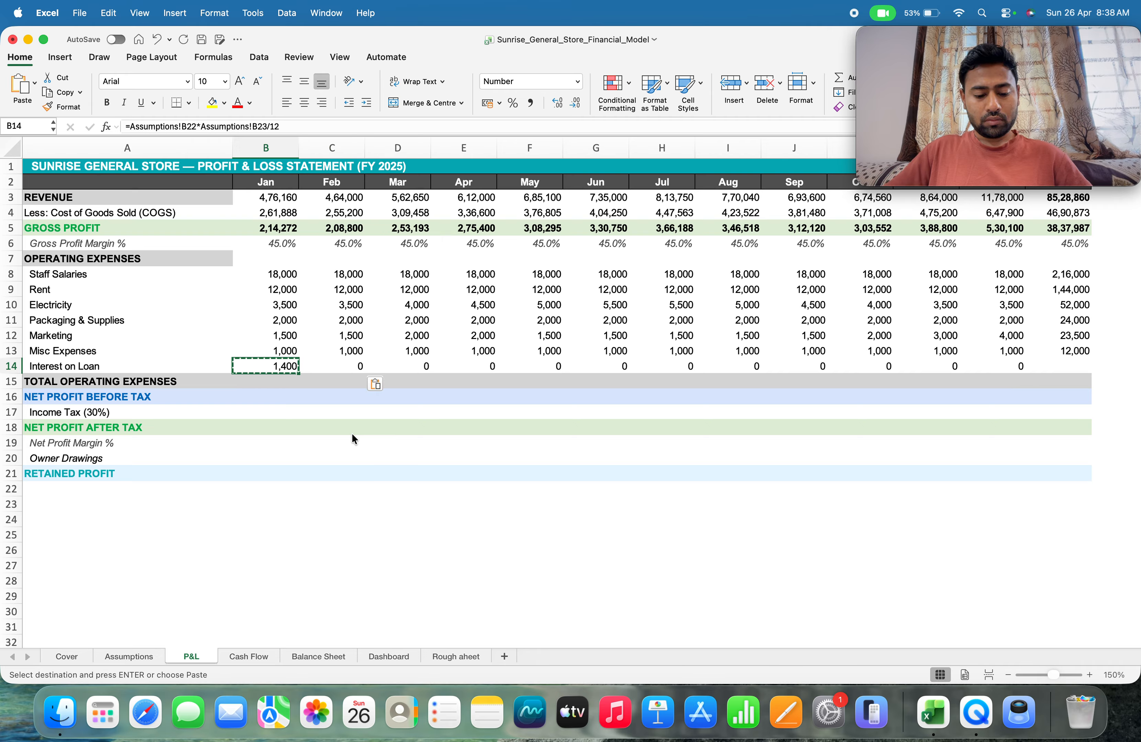
key("Right")
key("Left")
key("Right")
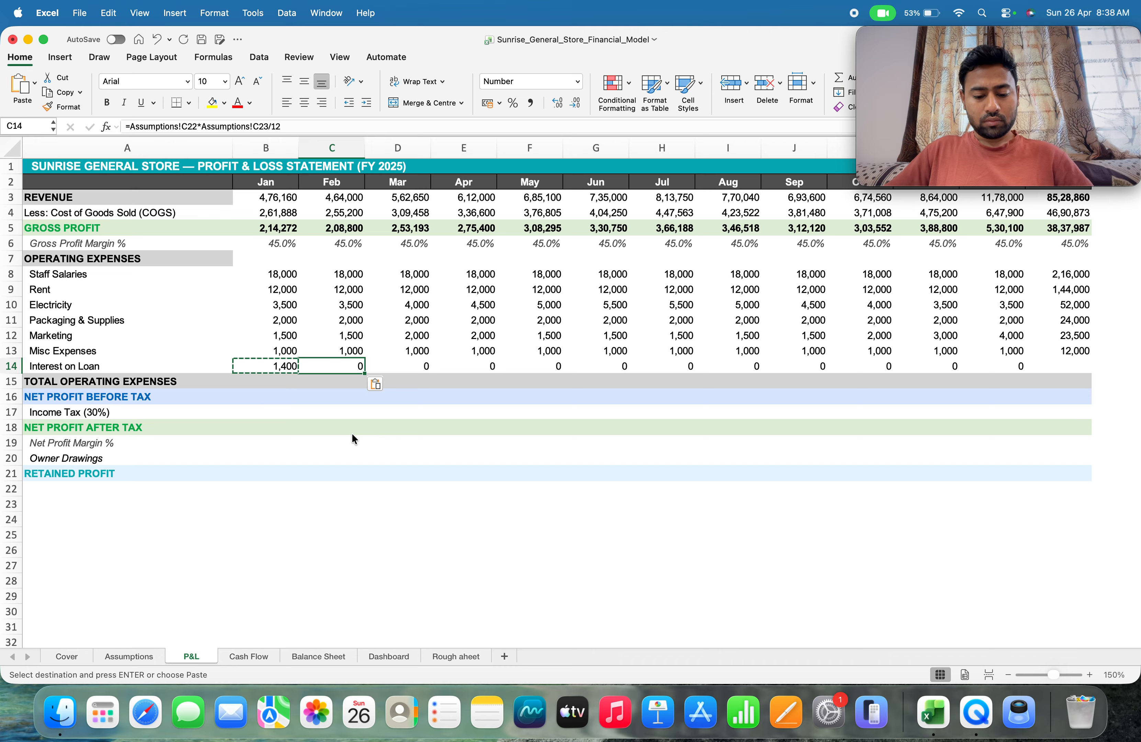
key("Left")
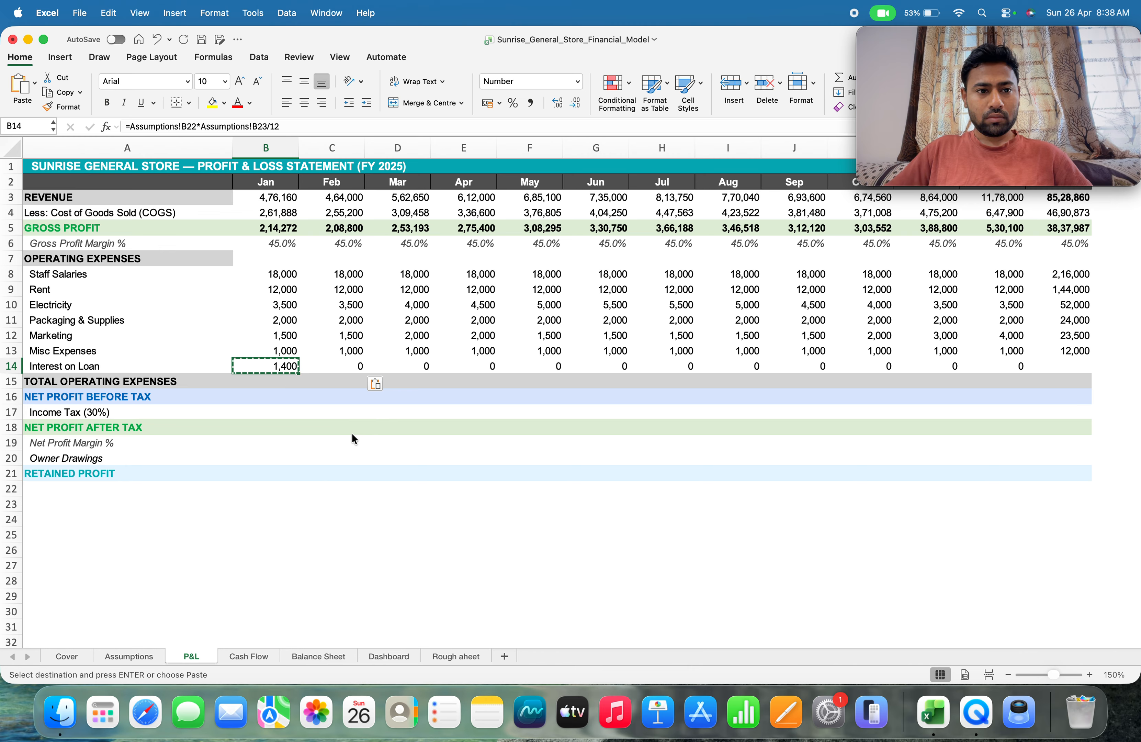
key("Right")
key("Left")
key("Right")
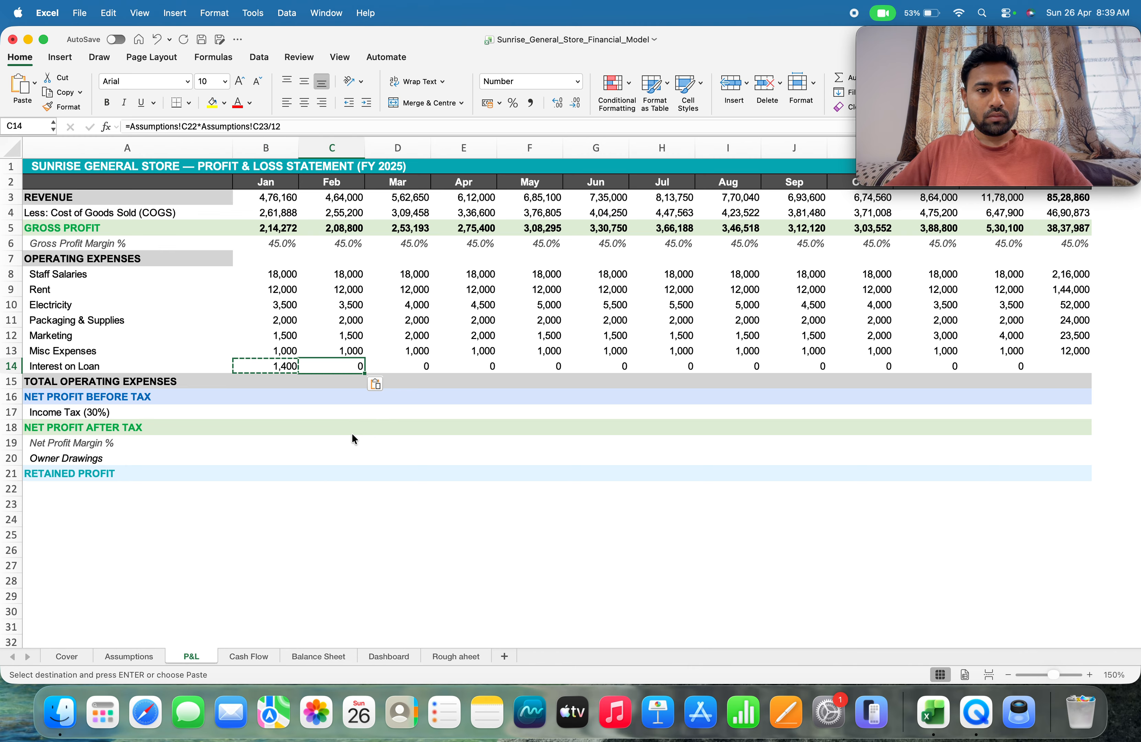
key("Left")
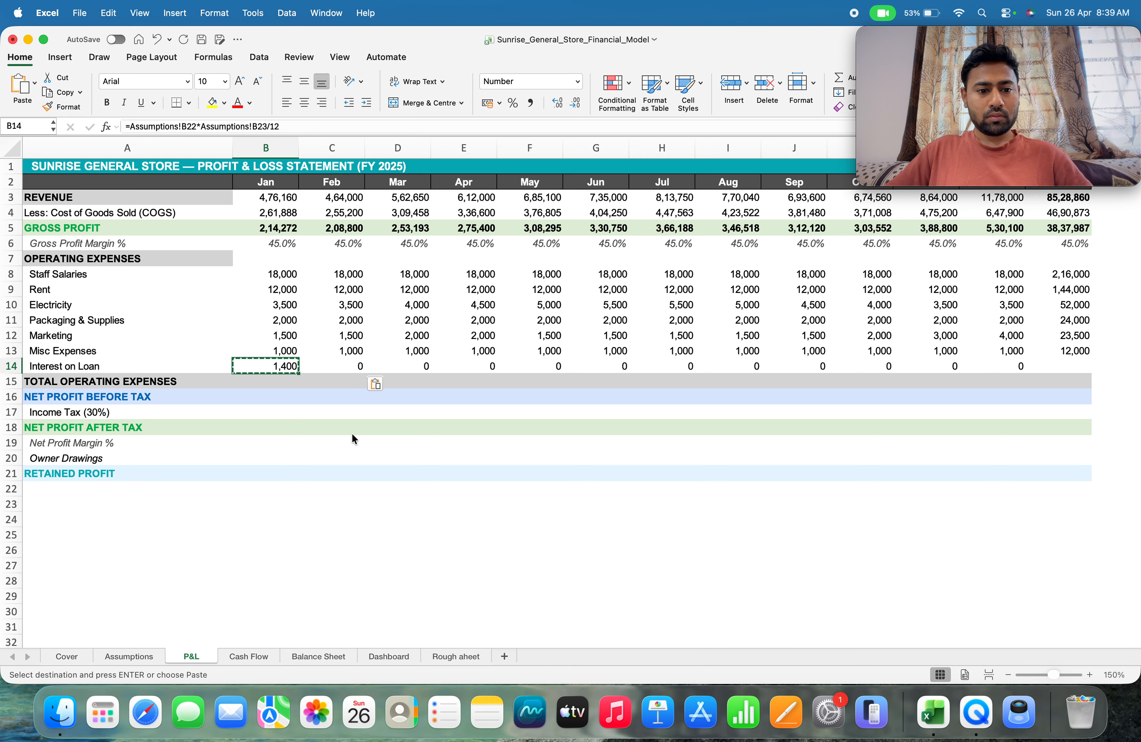
Replace the February loan interest formula in C14 with =Assumptions!B22*Assumptions!B23, using the bank loan and interest rate values
left_click(344, 366)
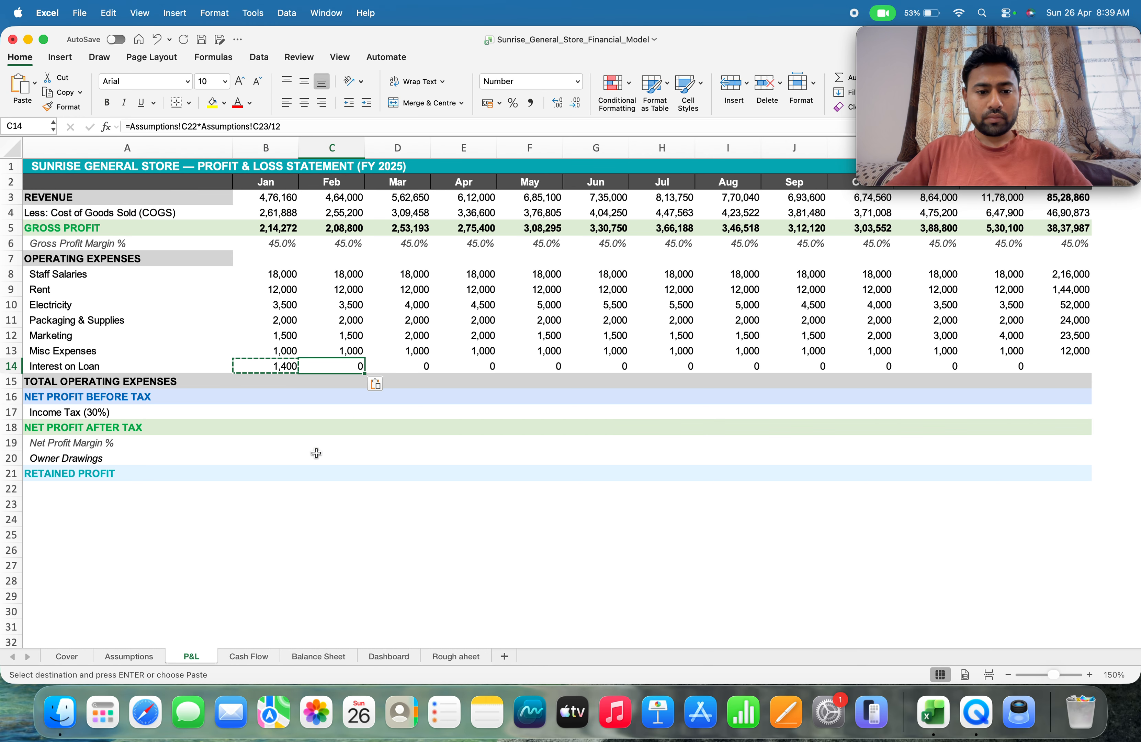
type("=")
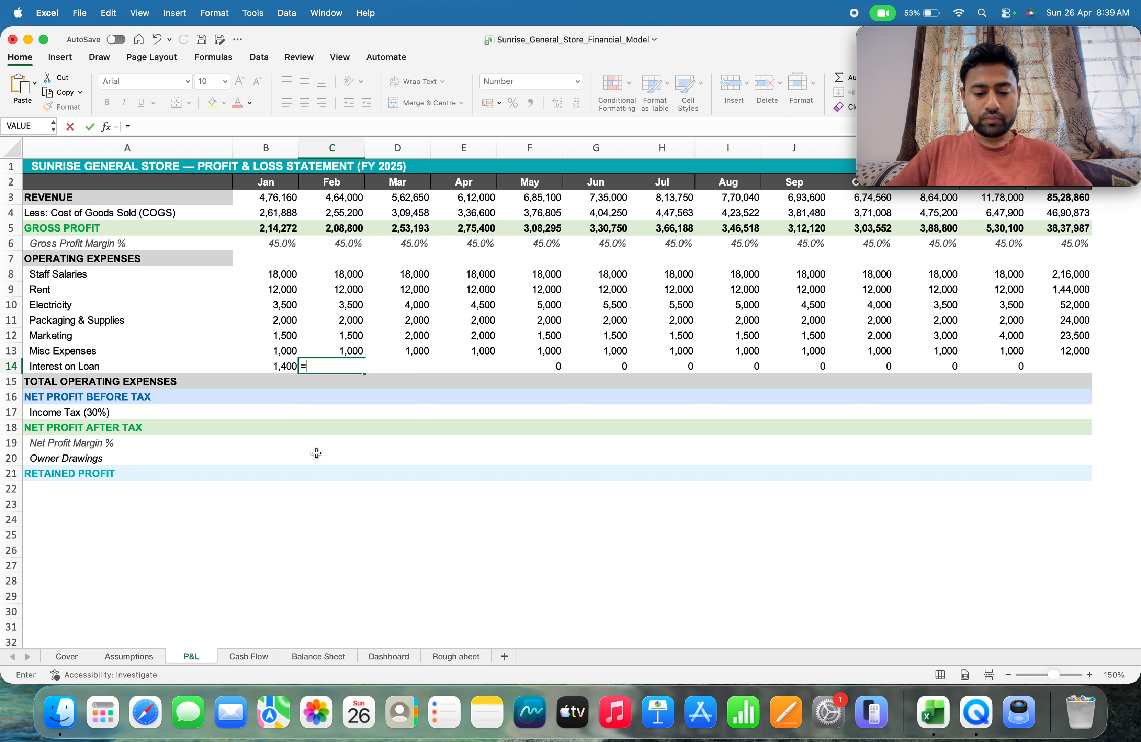
left_click(115, 656)
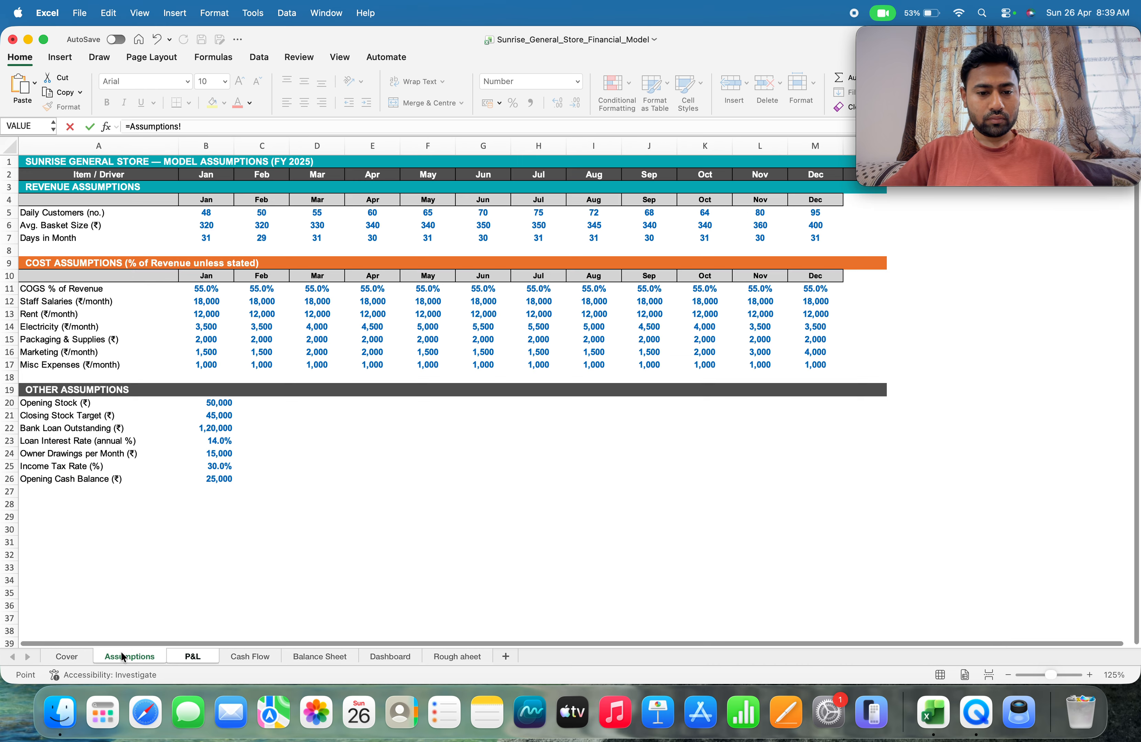
left_click(205, 429)
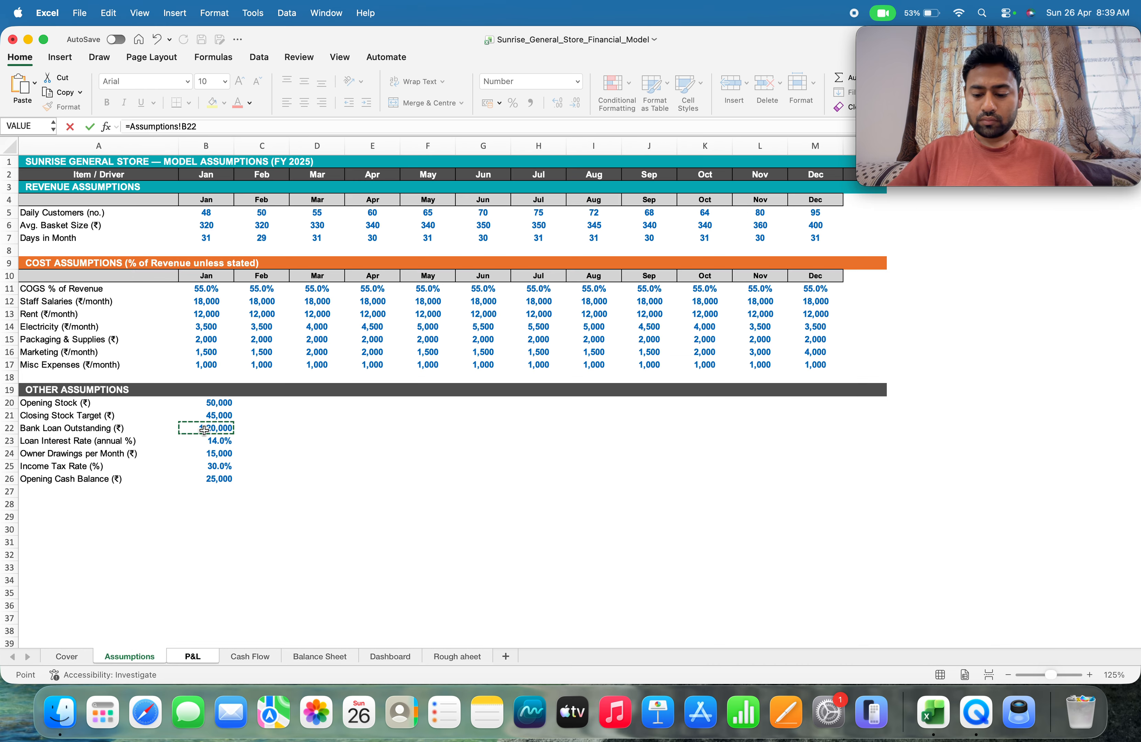
type("*")
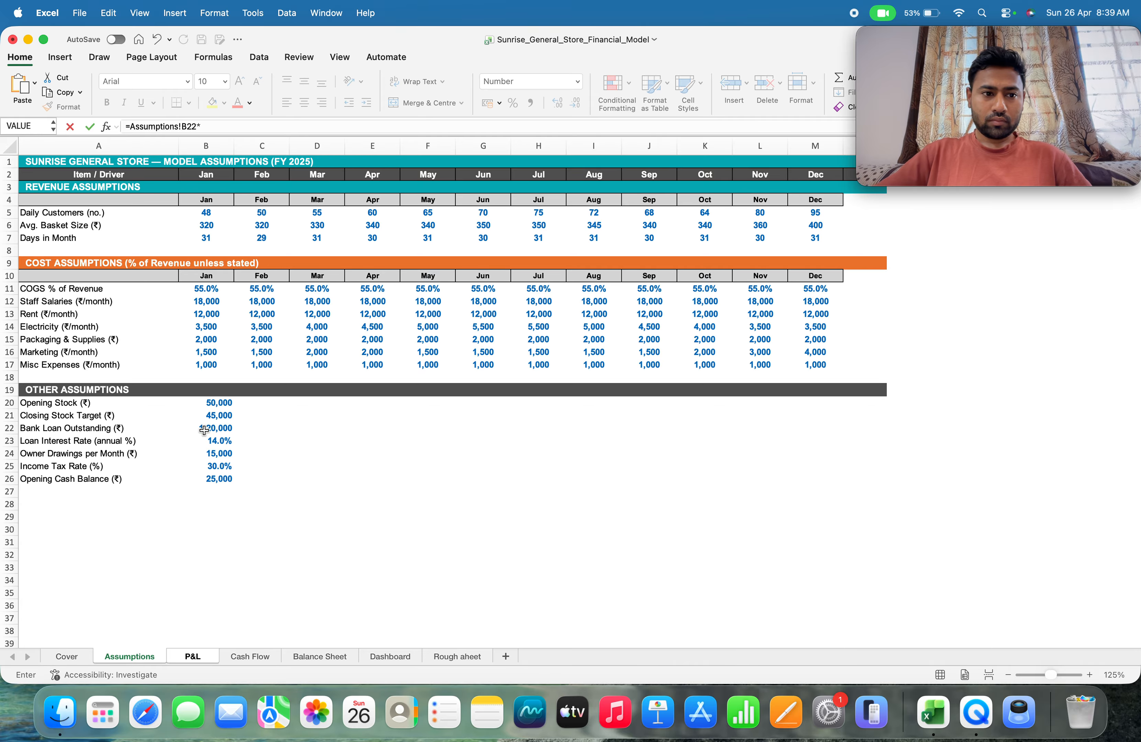
left_click(211, 441)
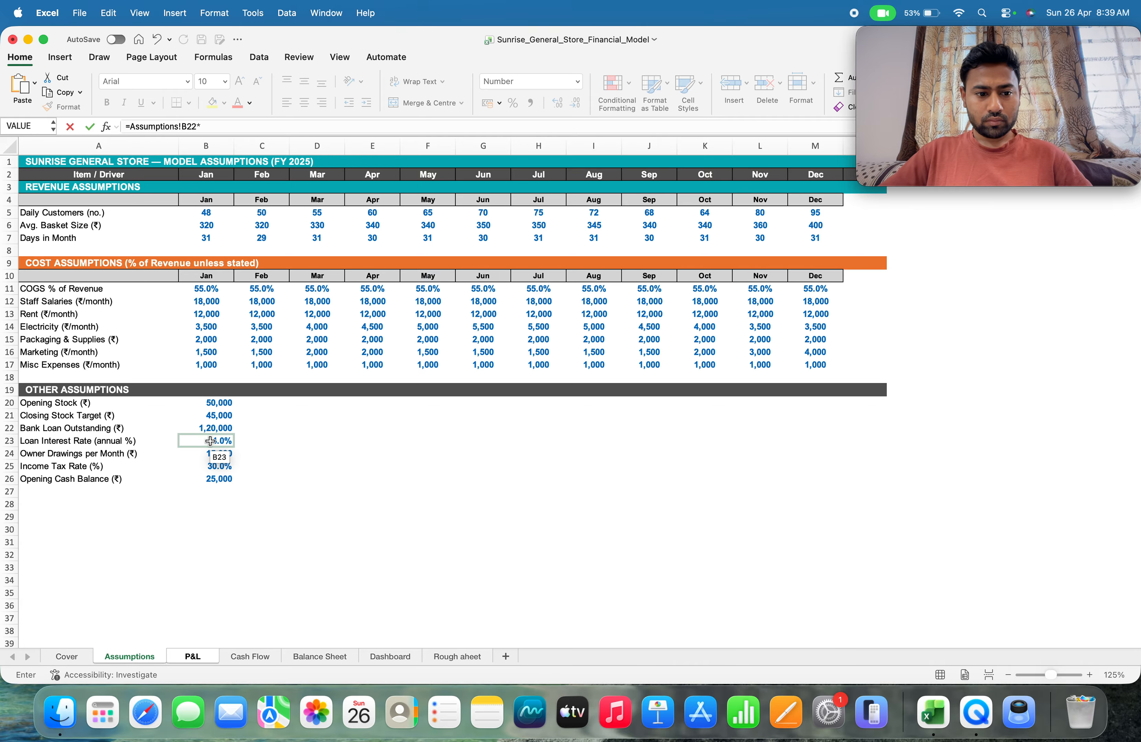
key("Return")
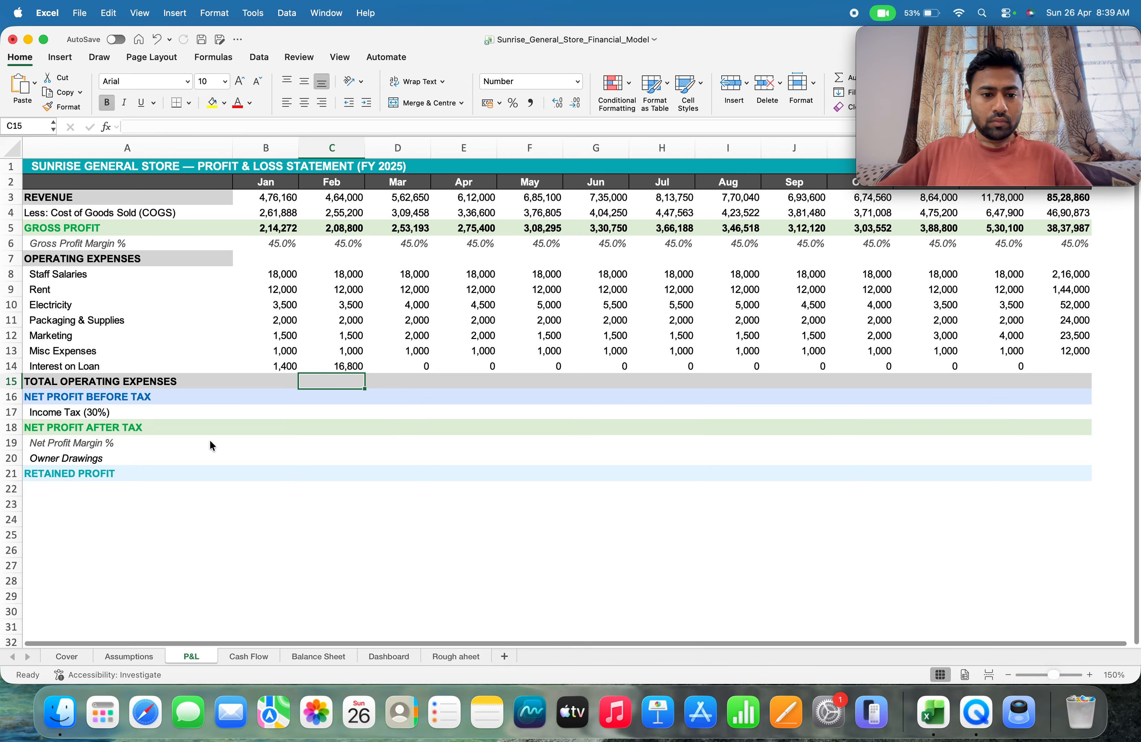
Append /12 to the February loan interest formula in C14 to convert the annual interest to monthly
key("Up")
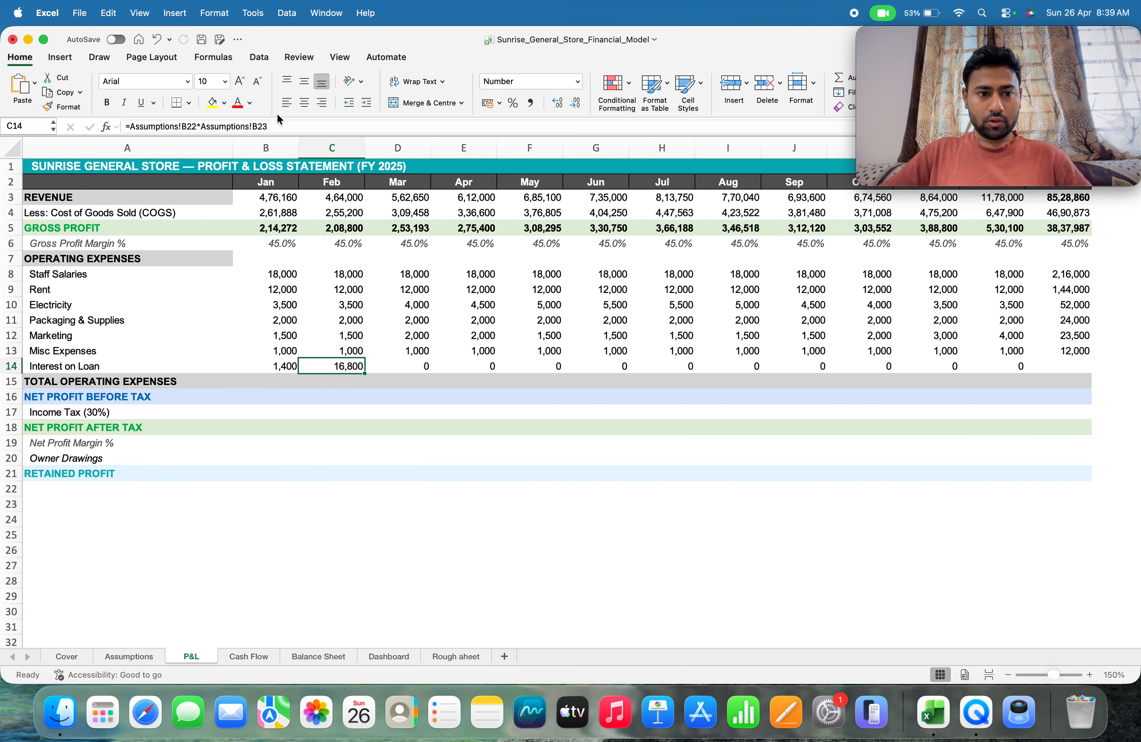
left_click(271, 125)
type("/12")
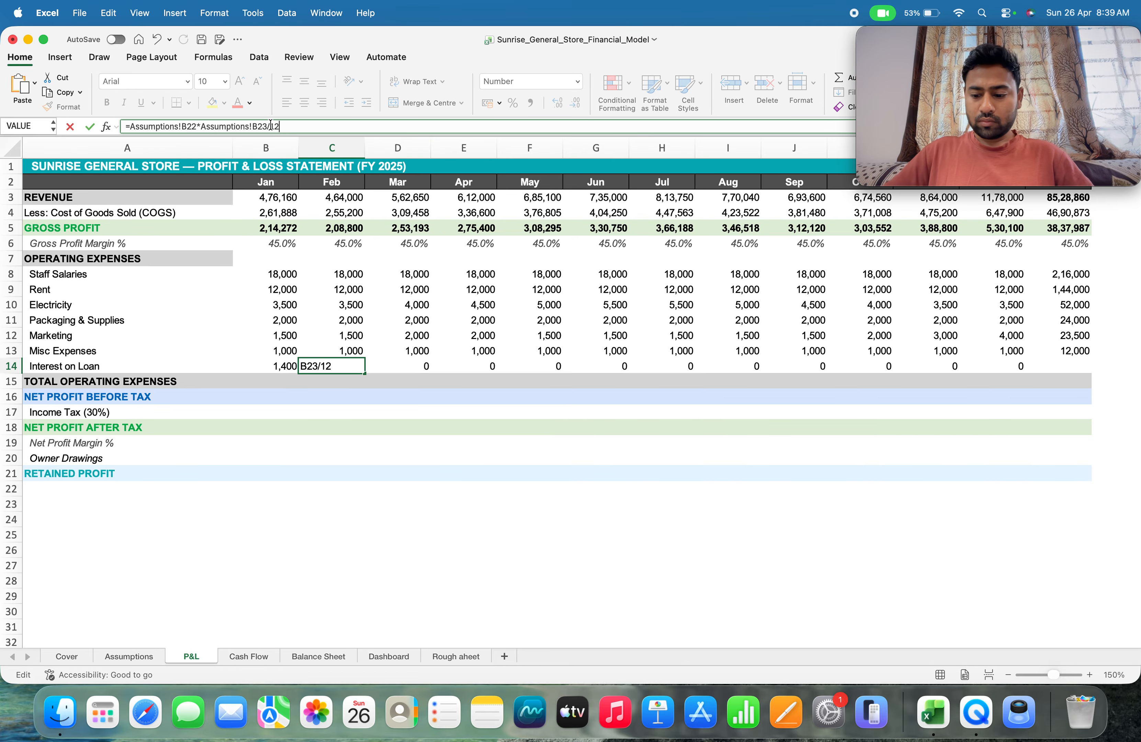
key("Return")
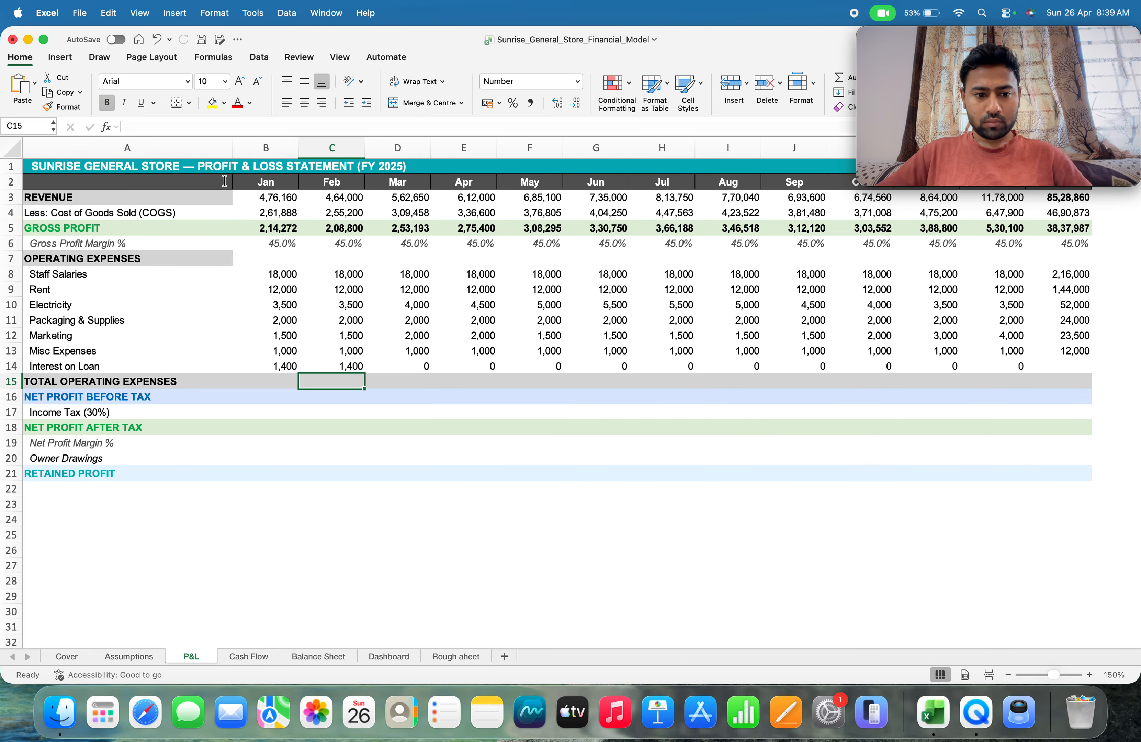
Try to fill the loan interest formula from B14 across row 14 through December, and undo the fill
left_click(291, 367)
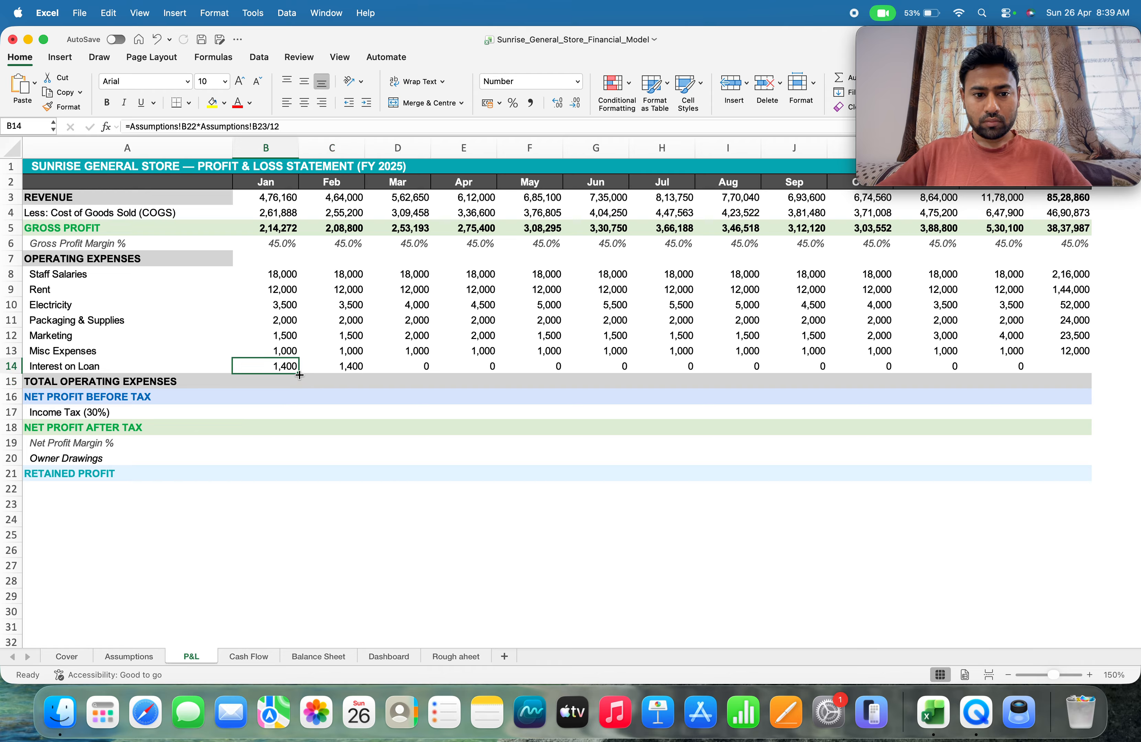
left_click_drag(300, 375, 997, 389)
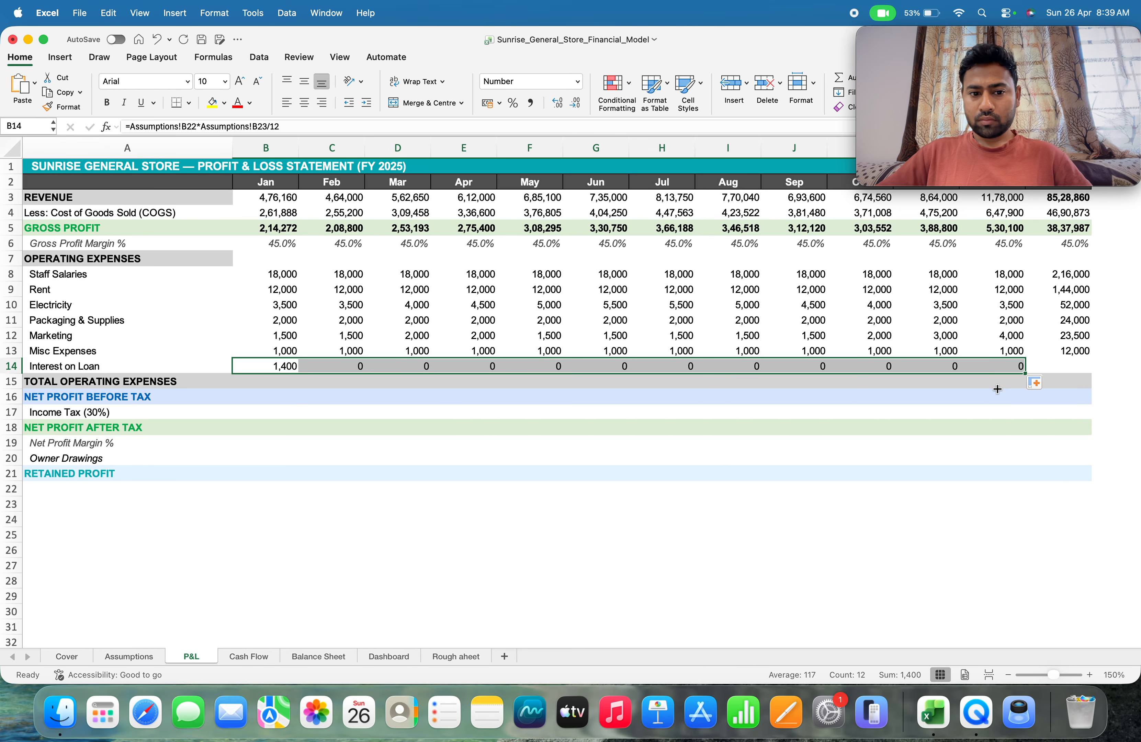
key("super+z")
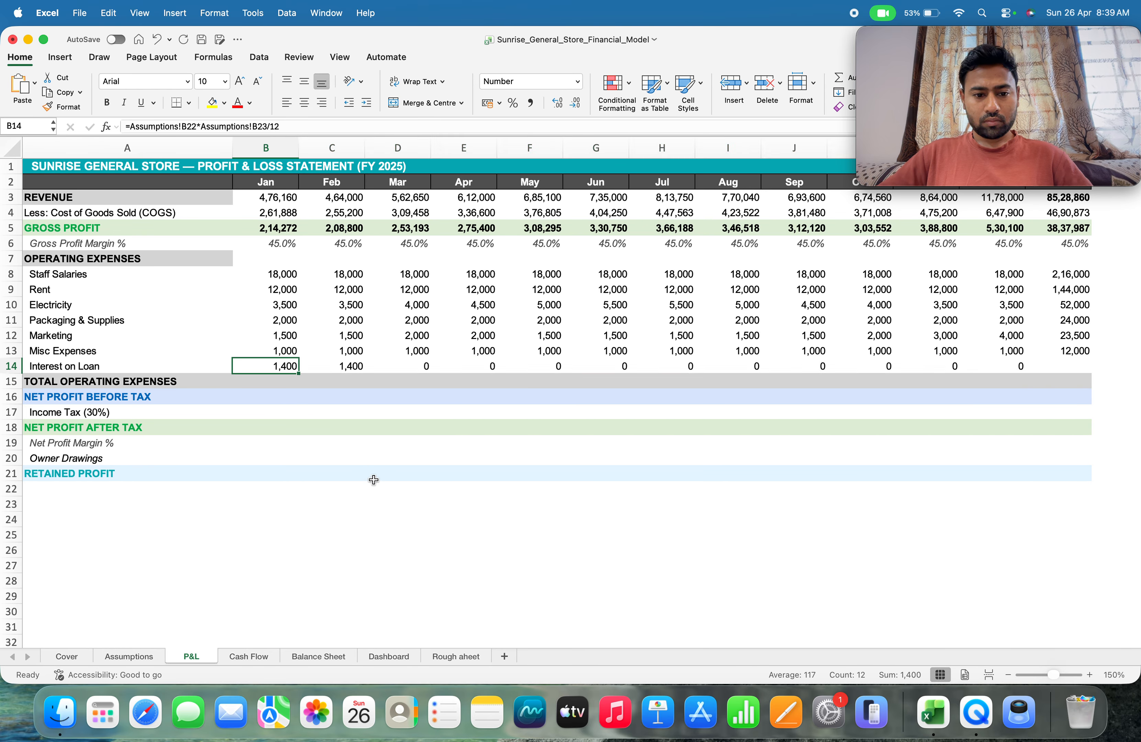
Try to fill the January and February loan interest formulas from B14:C14 across row 14 through December
left_click(353, 366, "shift")
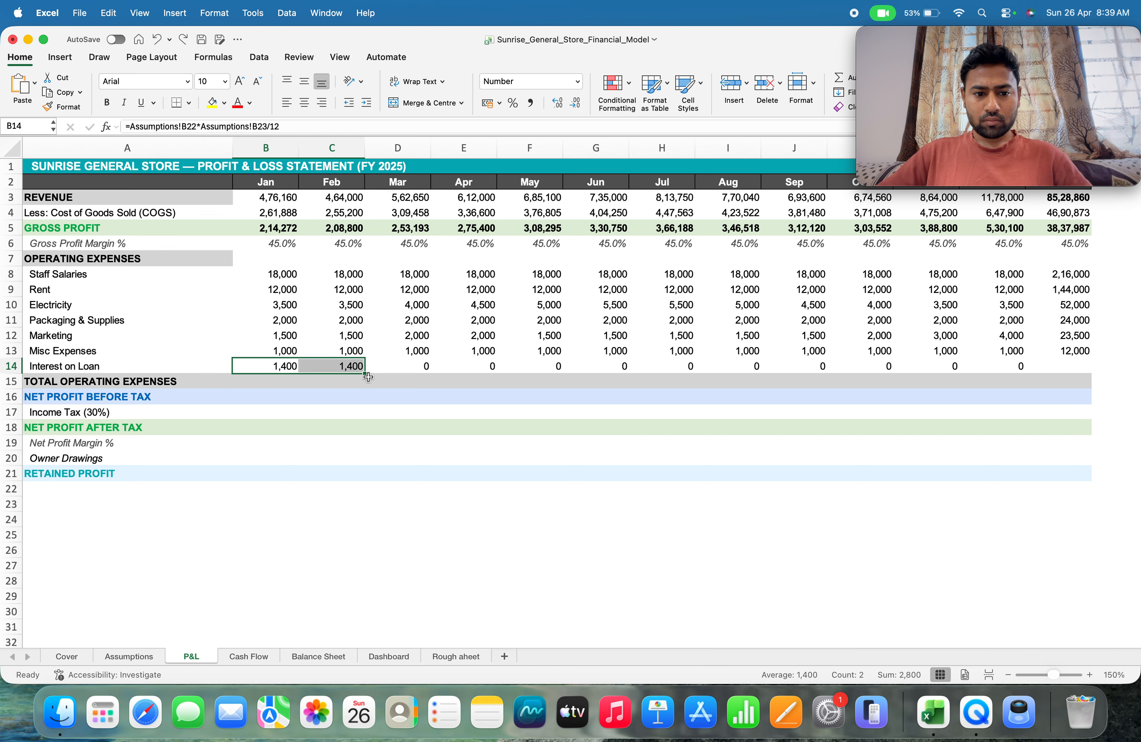
left_click_drag(363, 374, 1023, 369)
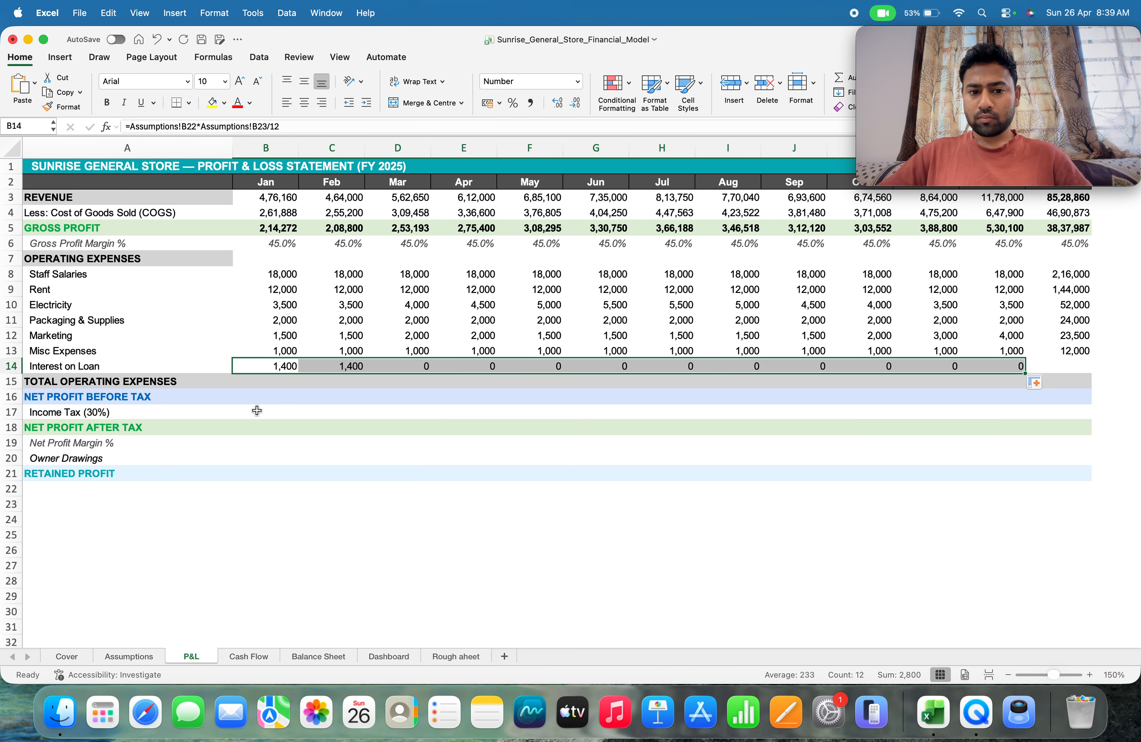
Replace the March loan interest formula in D14 with =Assumptions!B22*Assumptions!B23/12
left_click(426, 364)
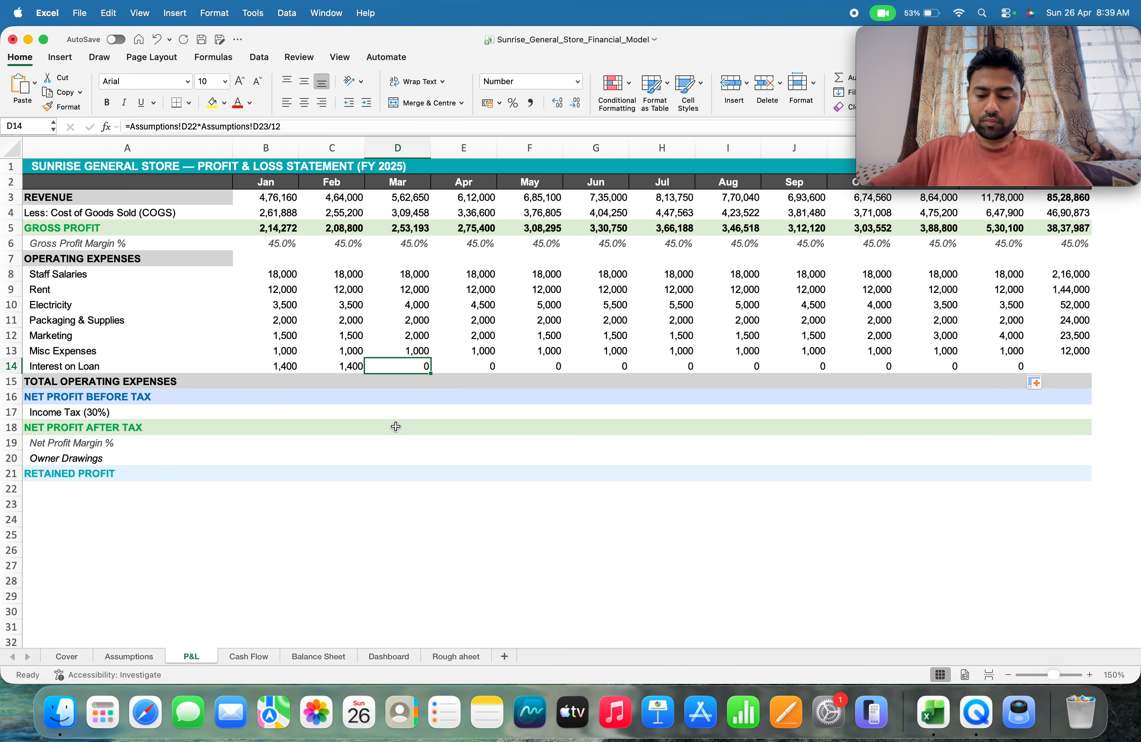
type("=")
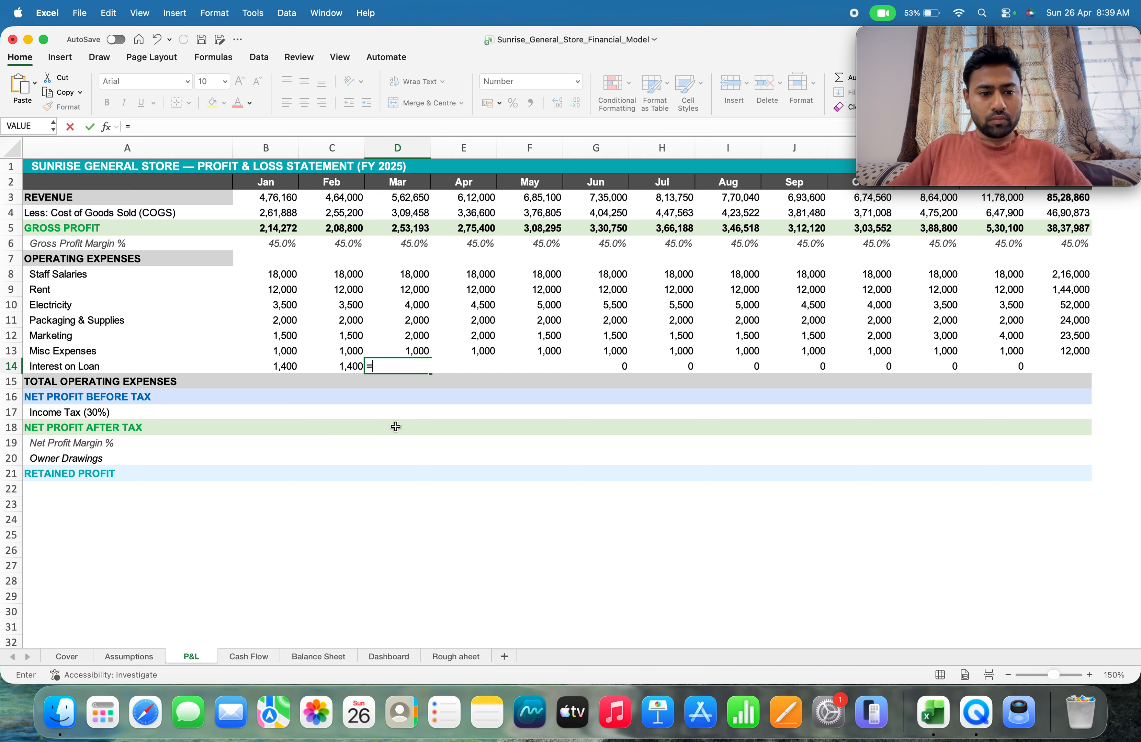
left_click(130, 656)
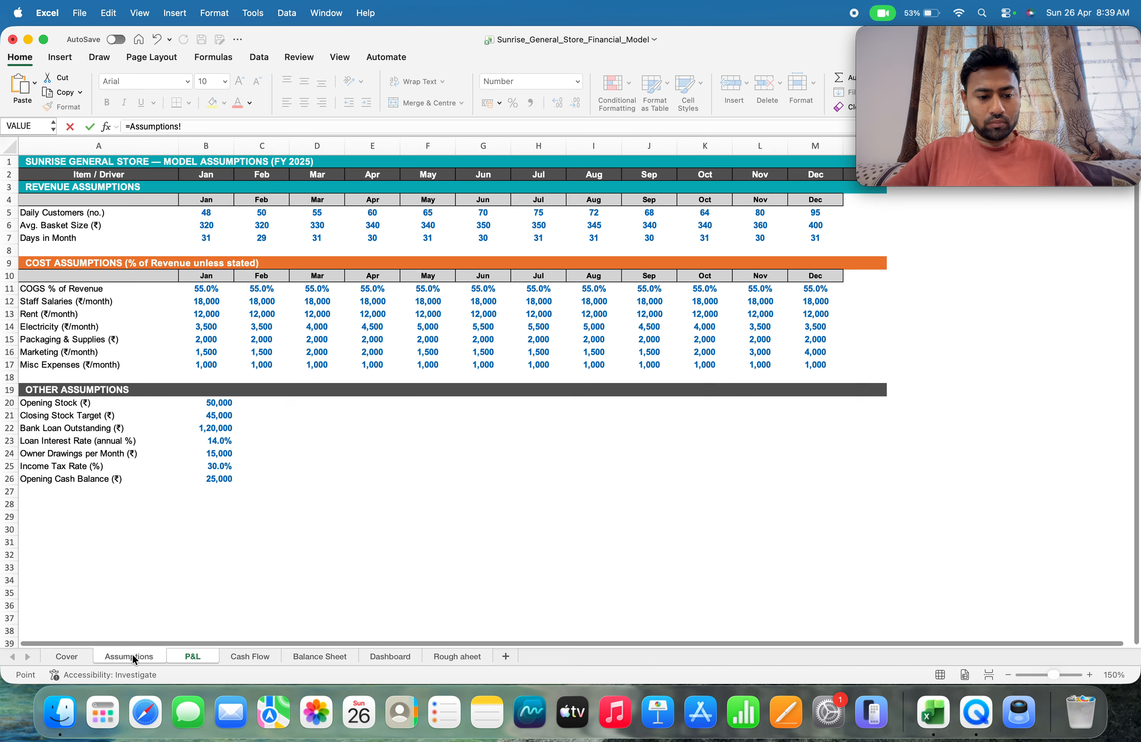
left_click(210, 429)
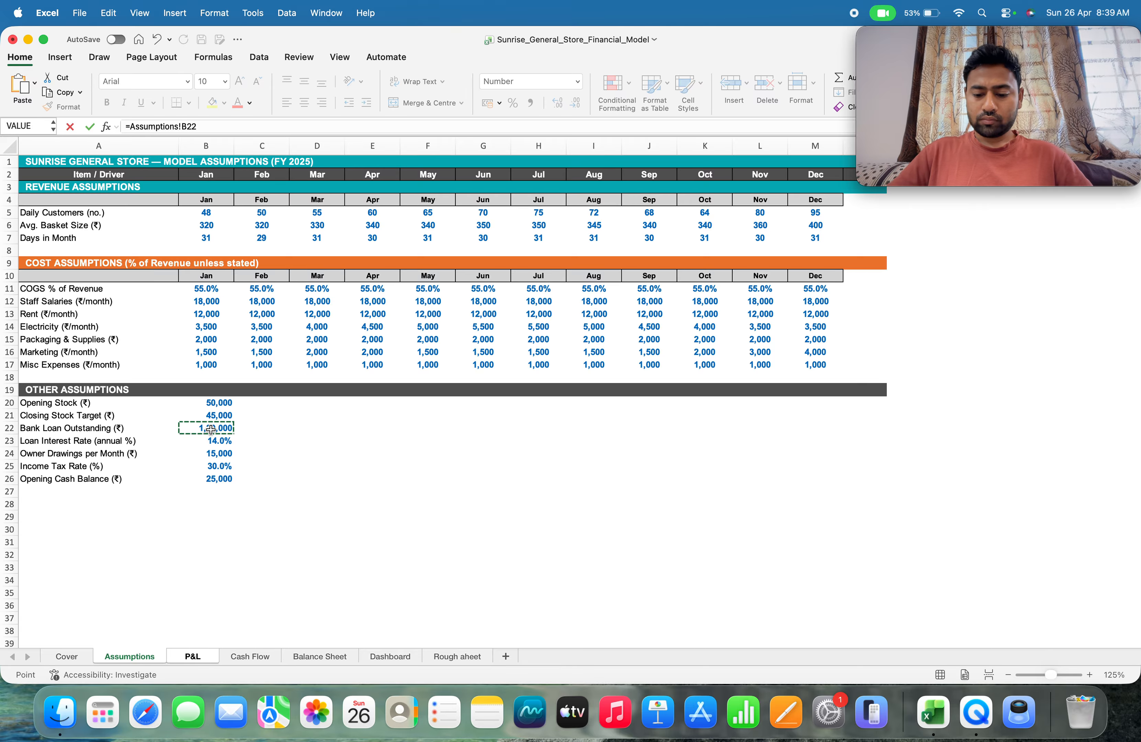
type("*")
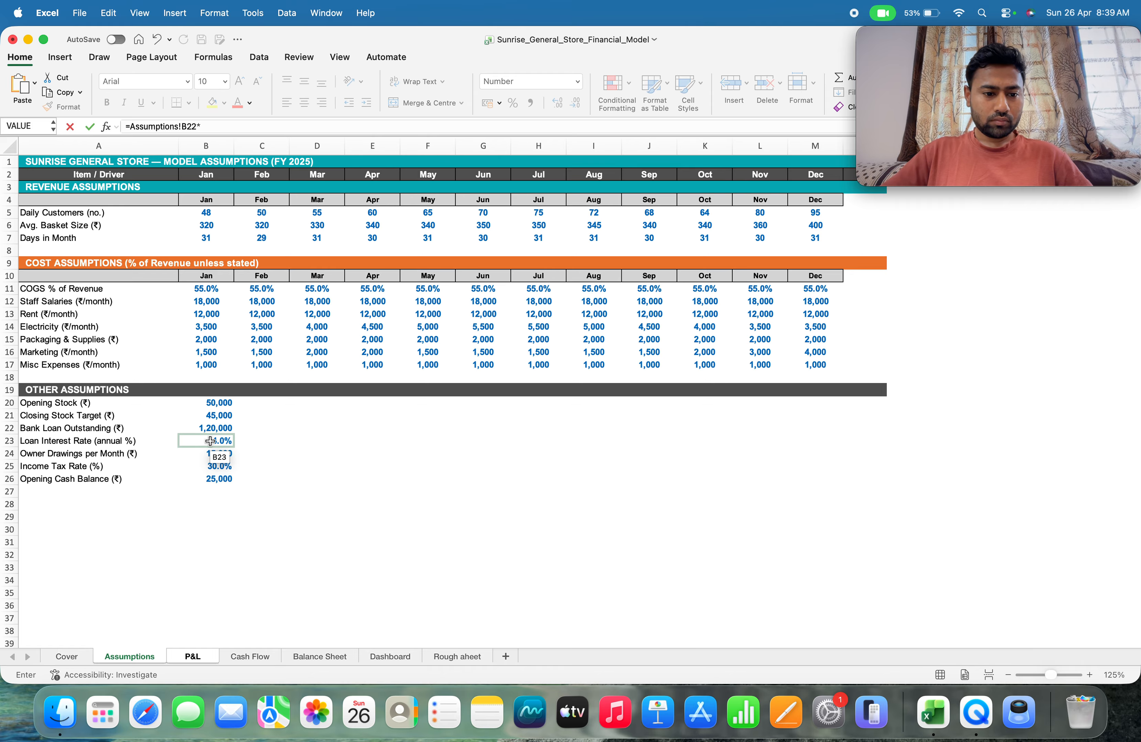
left_click(211, 441)
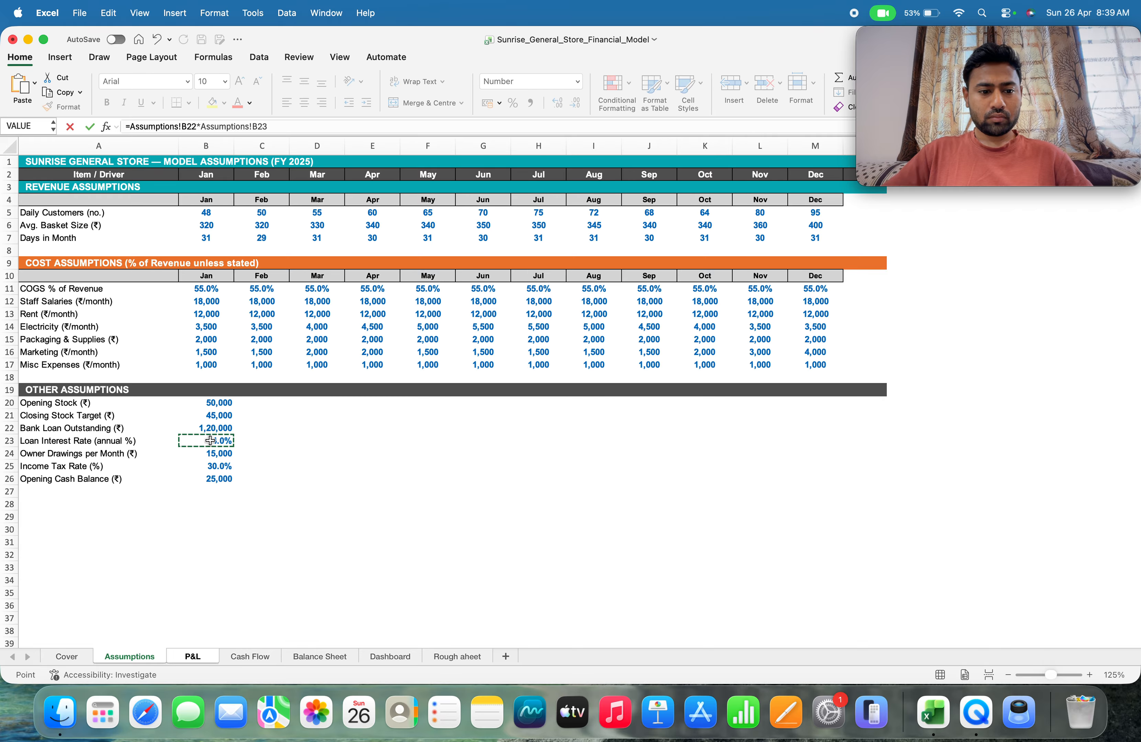
key("Return")
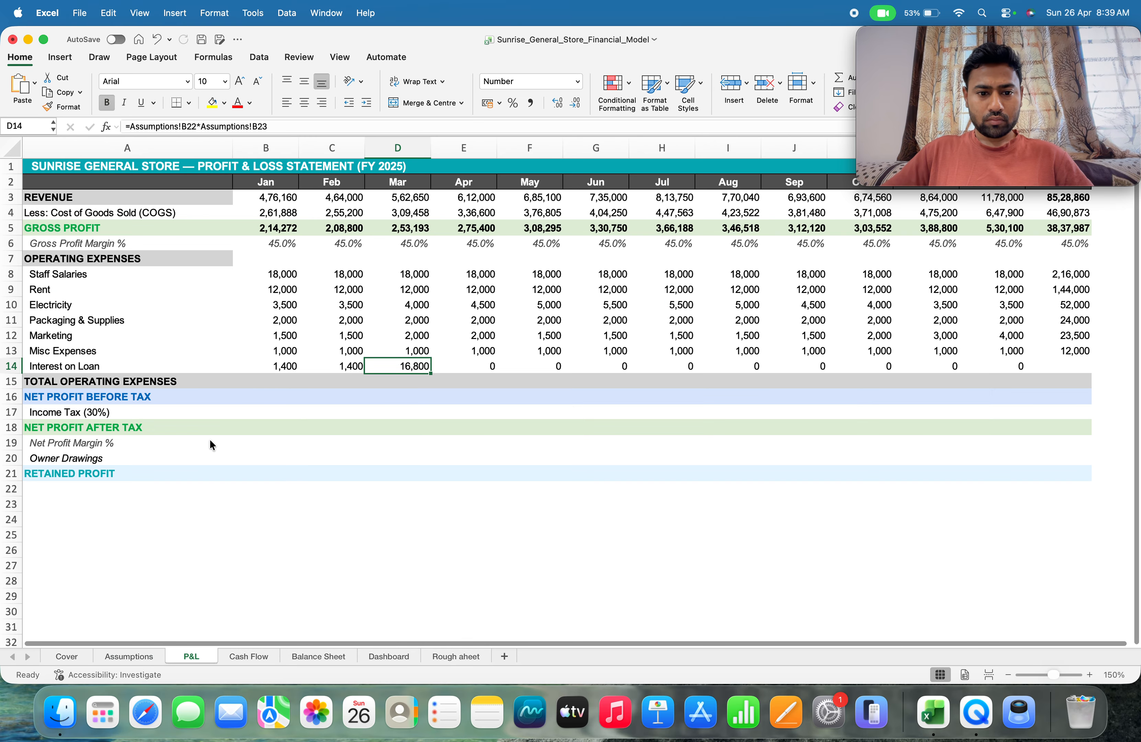
left_click(278, 126)
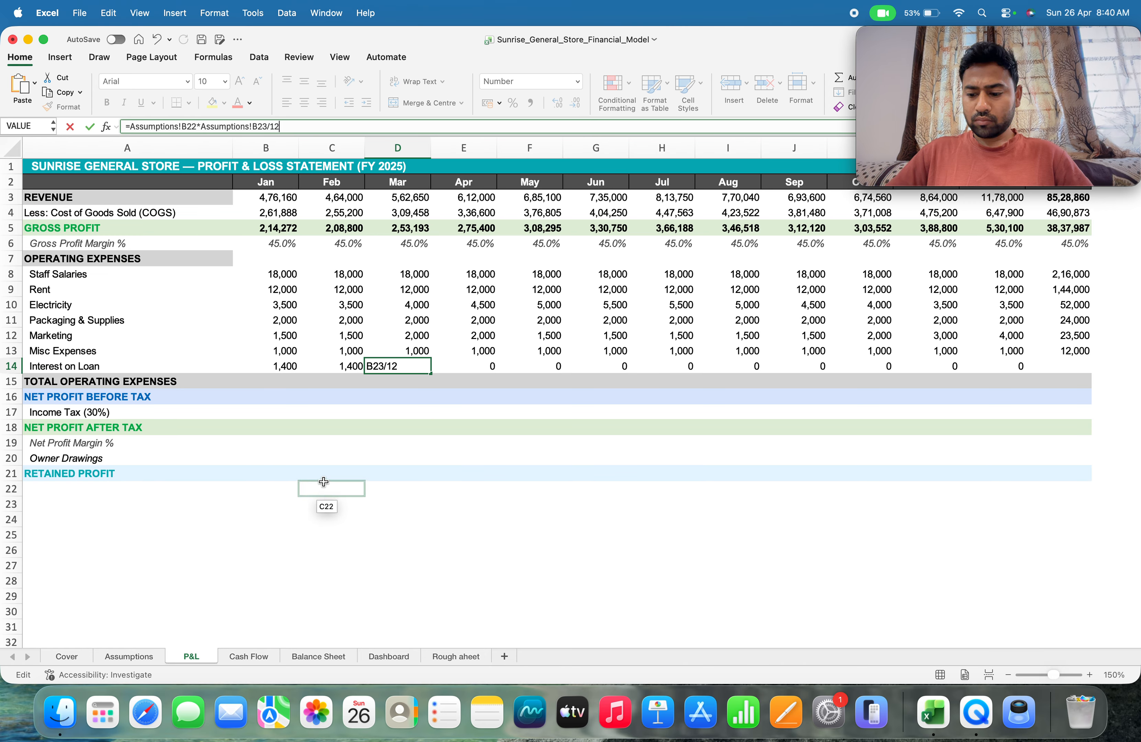
key("Tab")
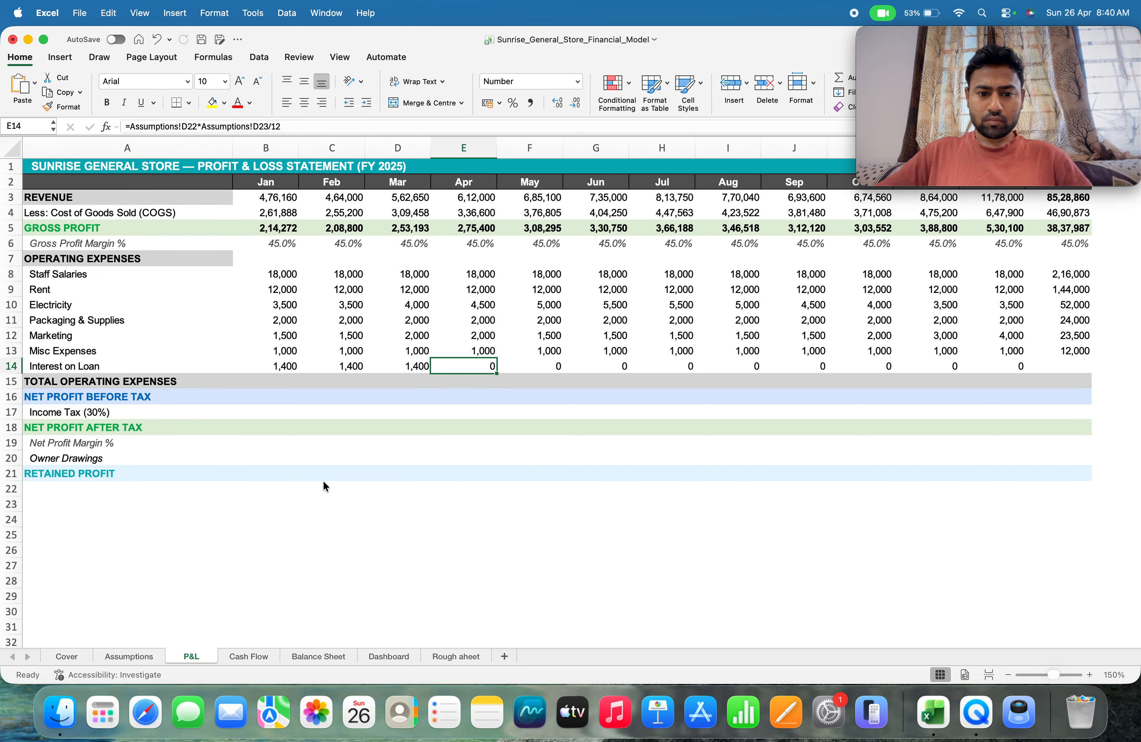
Replace the April loan interest formula in E14 with =Assumptions!B22*Assumptions!B23/12
type("=")
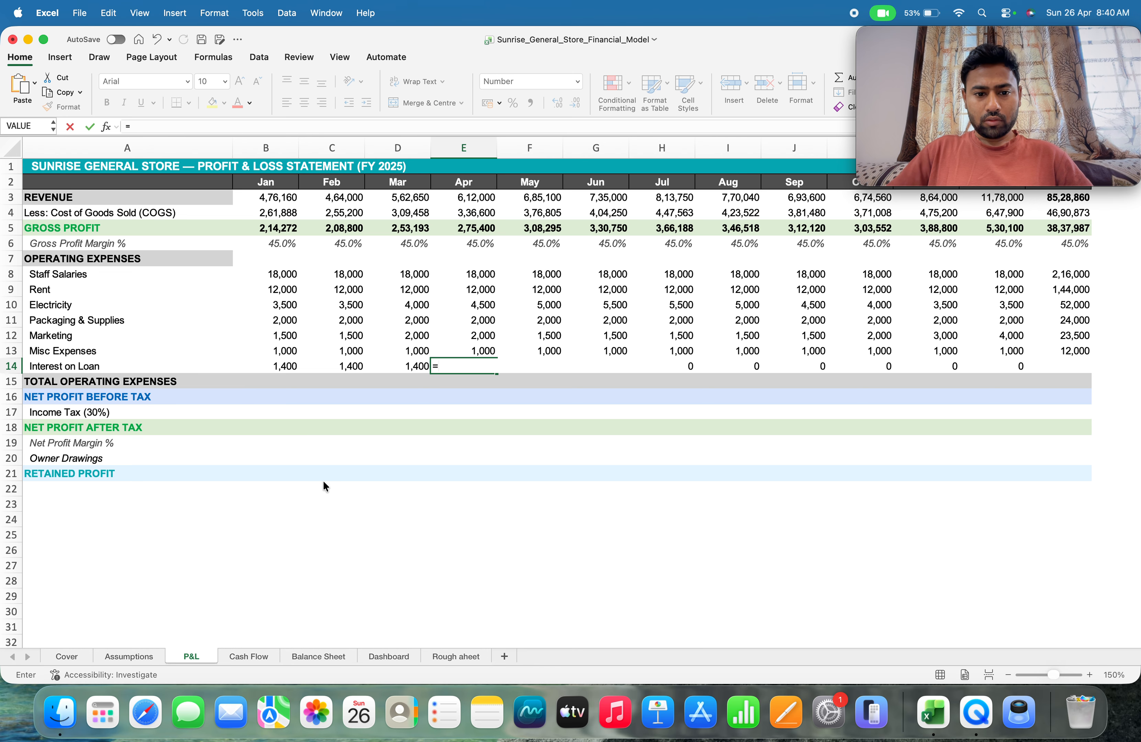
left_click(130, 653)
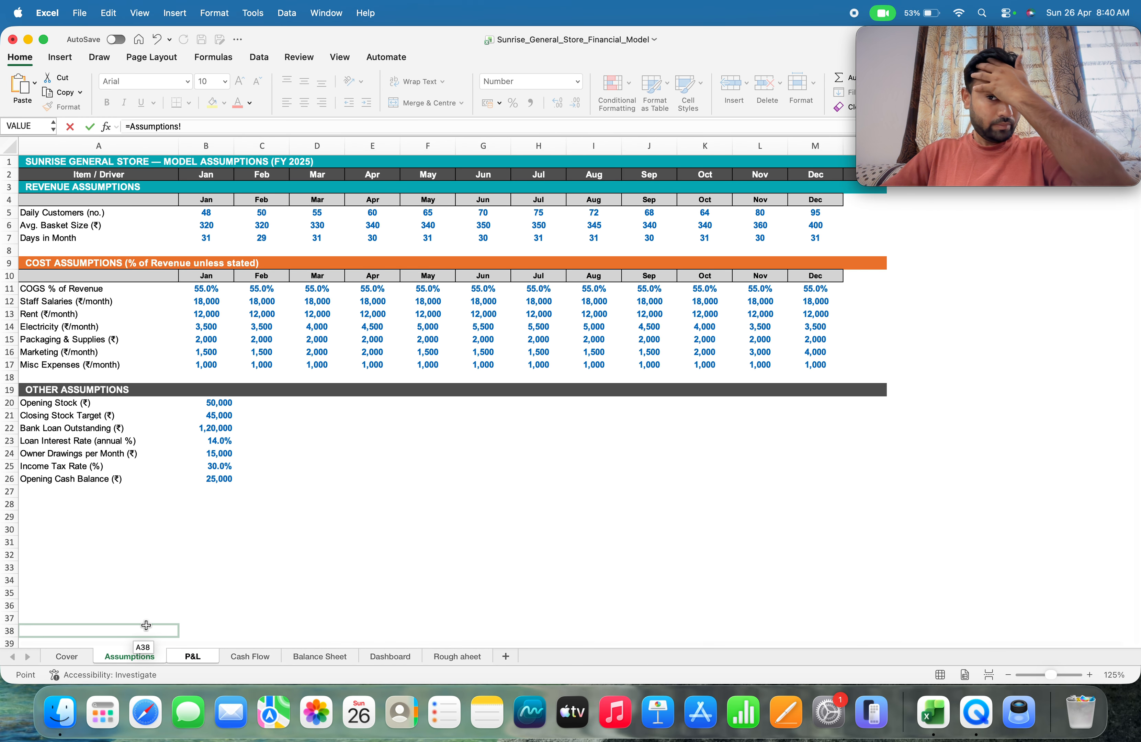
left_click(203, 428)
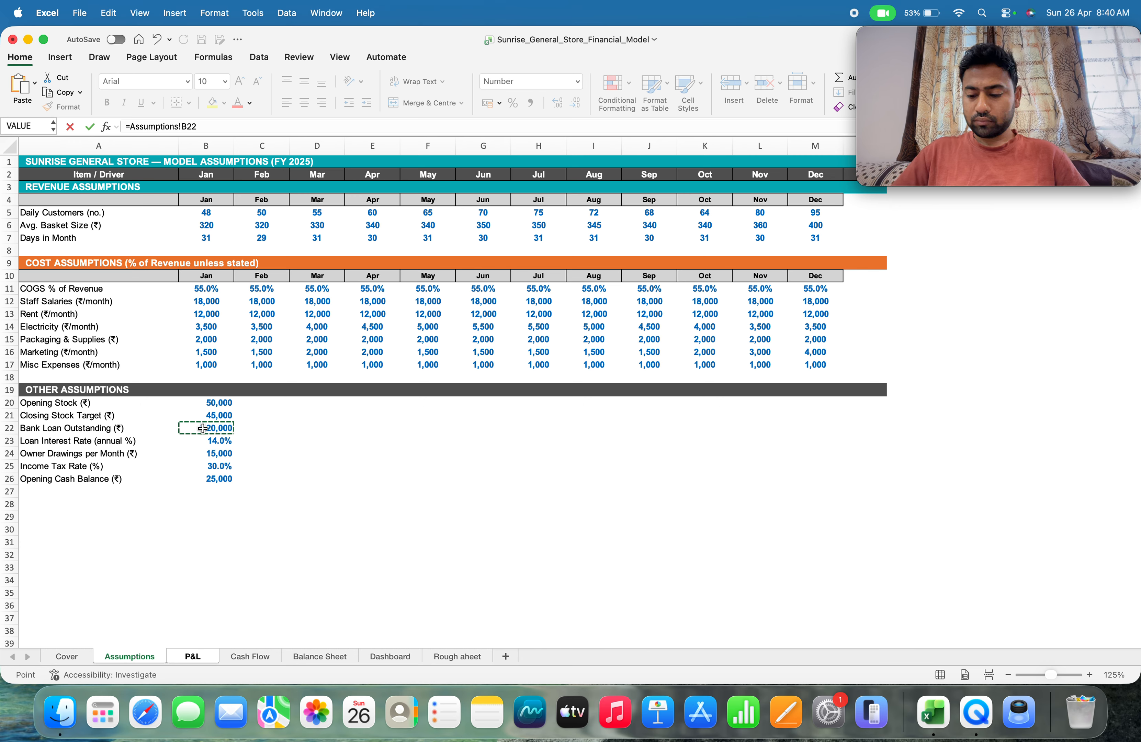
type("*")
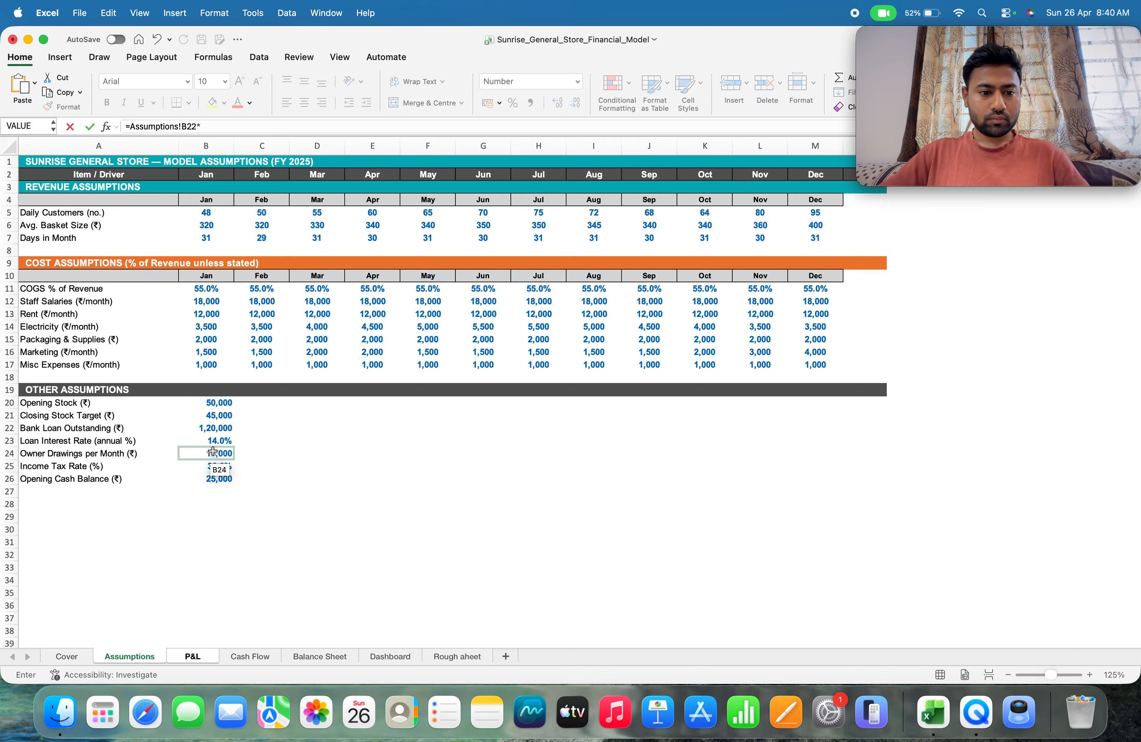
left_click(208, 442)
type("/")
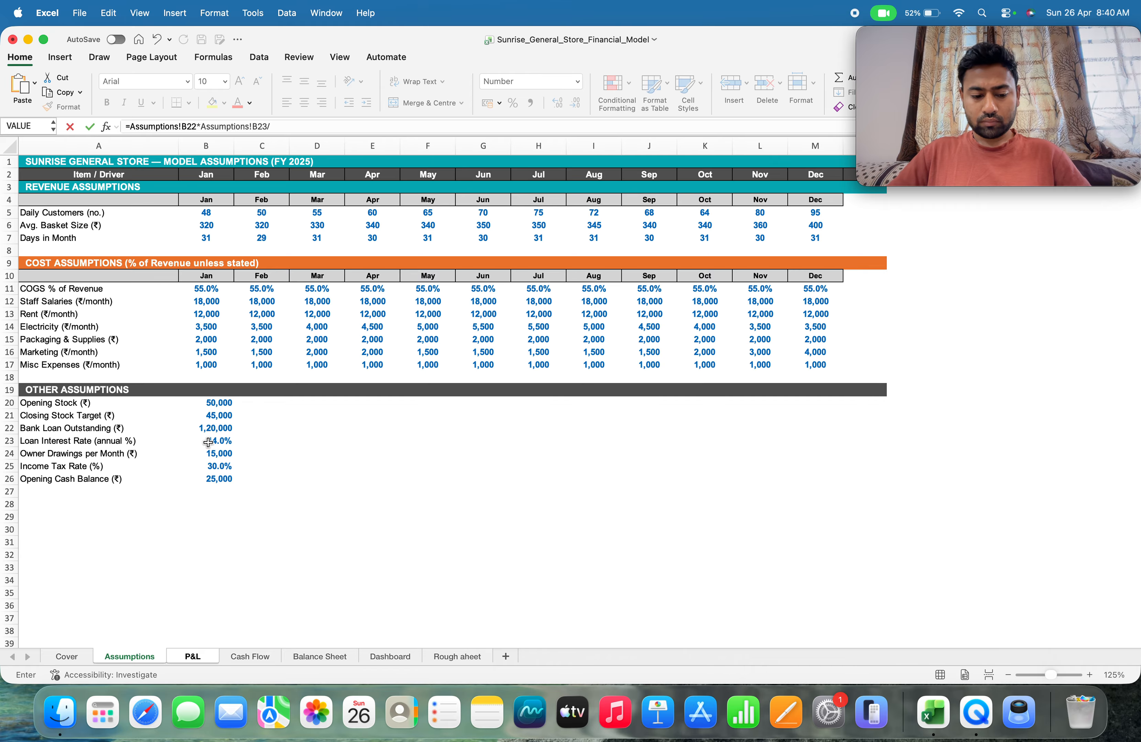
type("12")
key("Return")
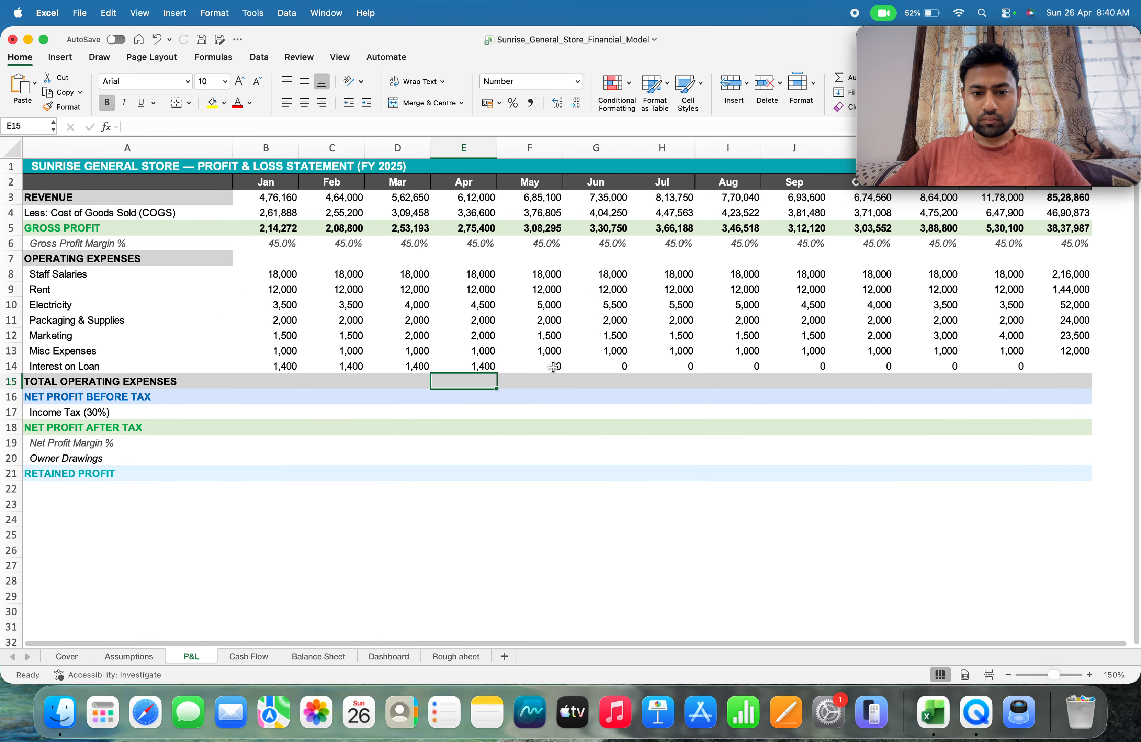
Replace the May loan interest formula in F14 with =Assumptions!B22*Assumptions!B23/12
left_click(555, 367)
type("=")
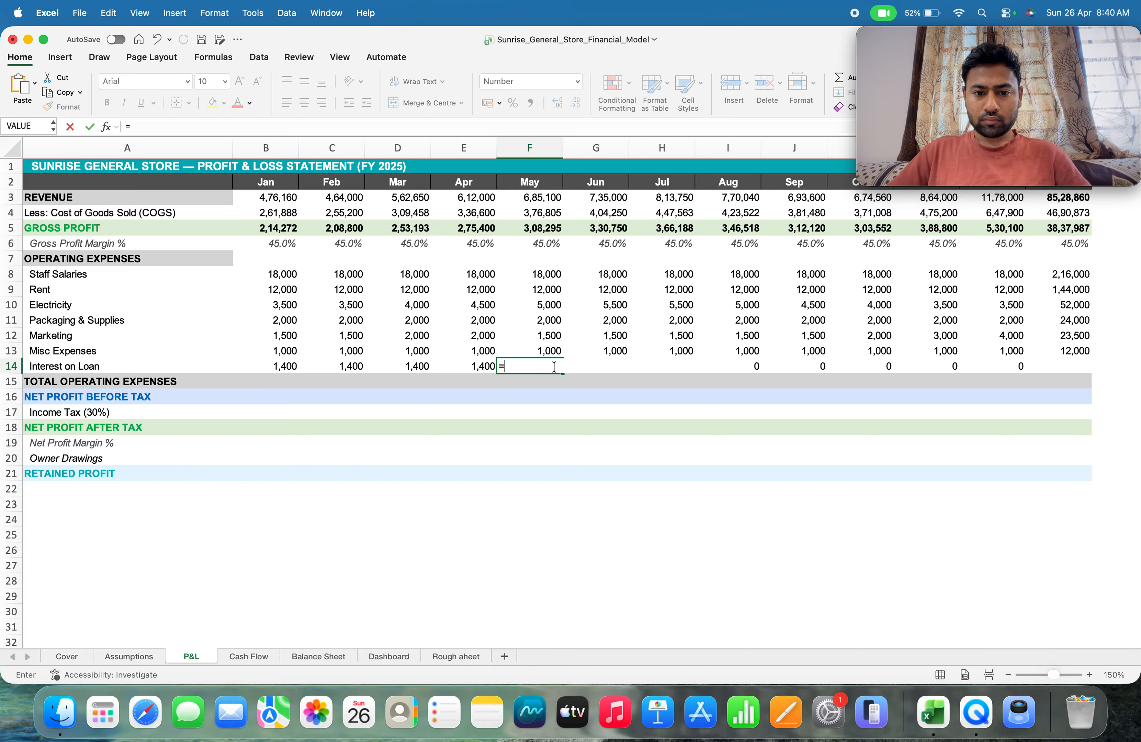
left_click(128, 655)
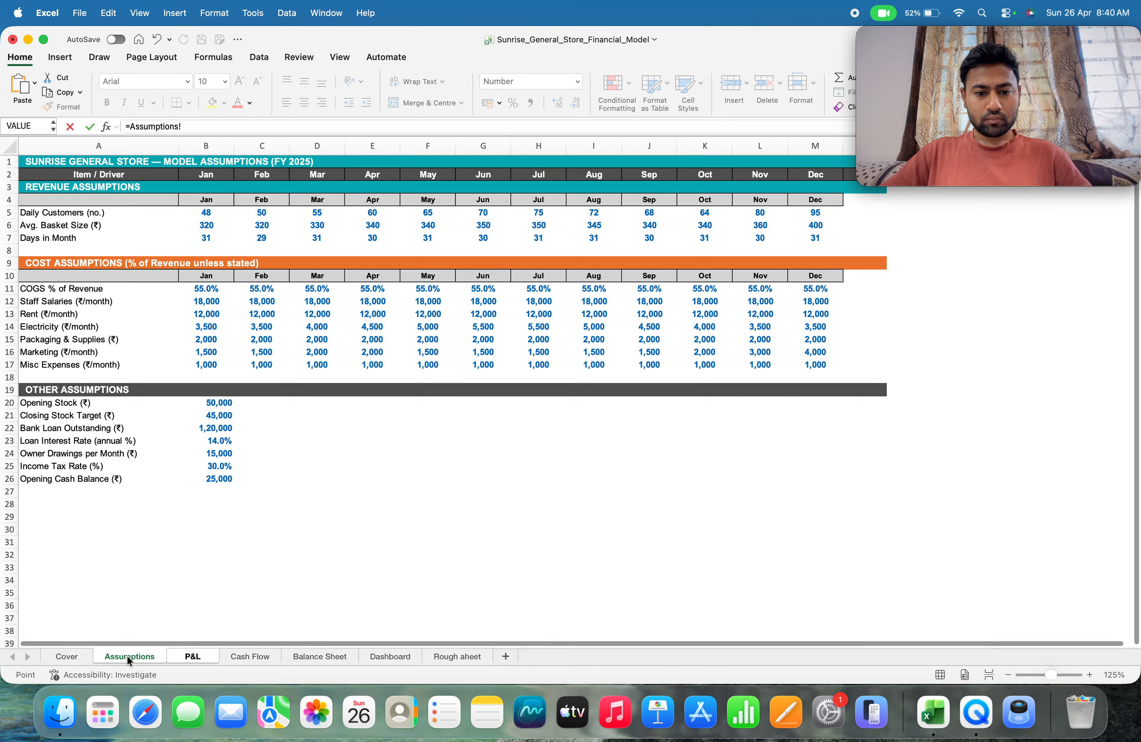
left_click(206, 428)
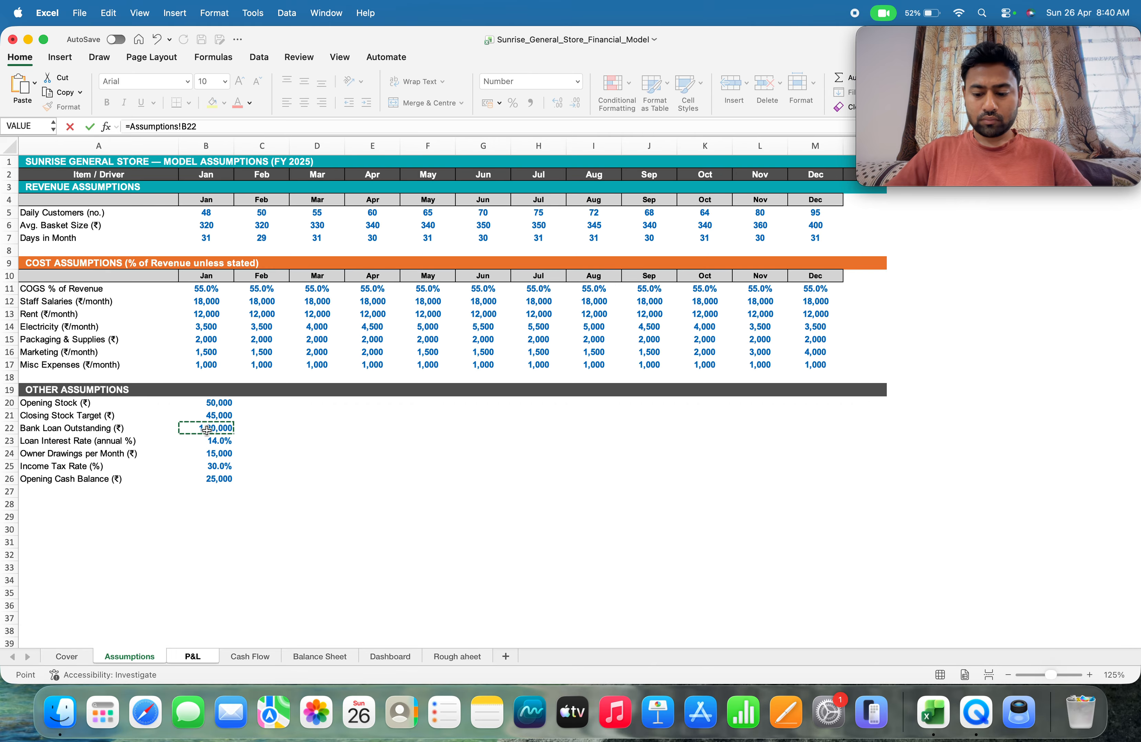
type("*")
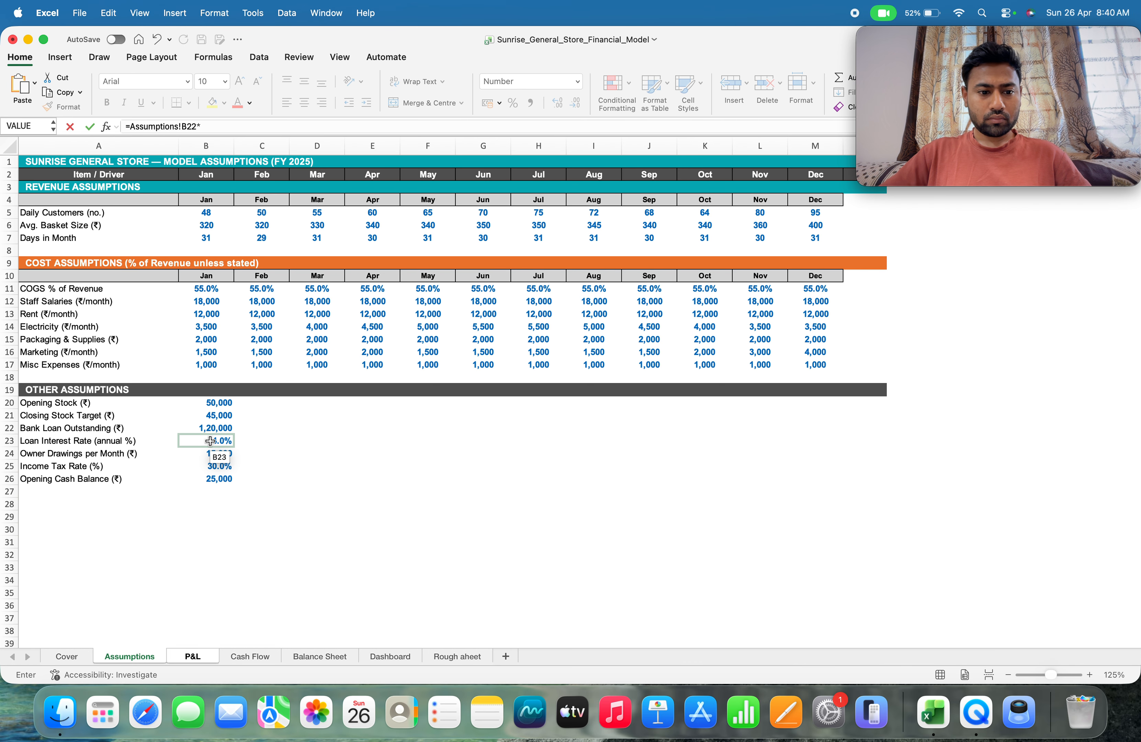
left_click(210, 441)
type("/12")
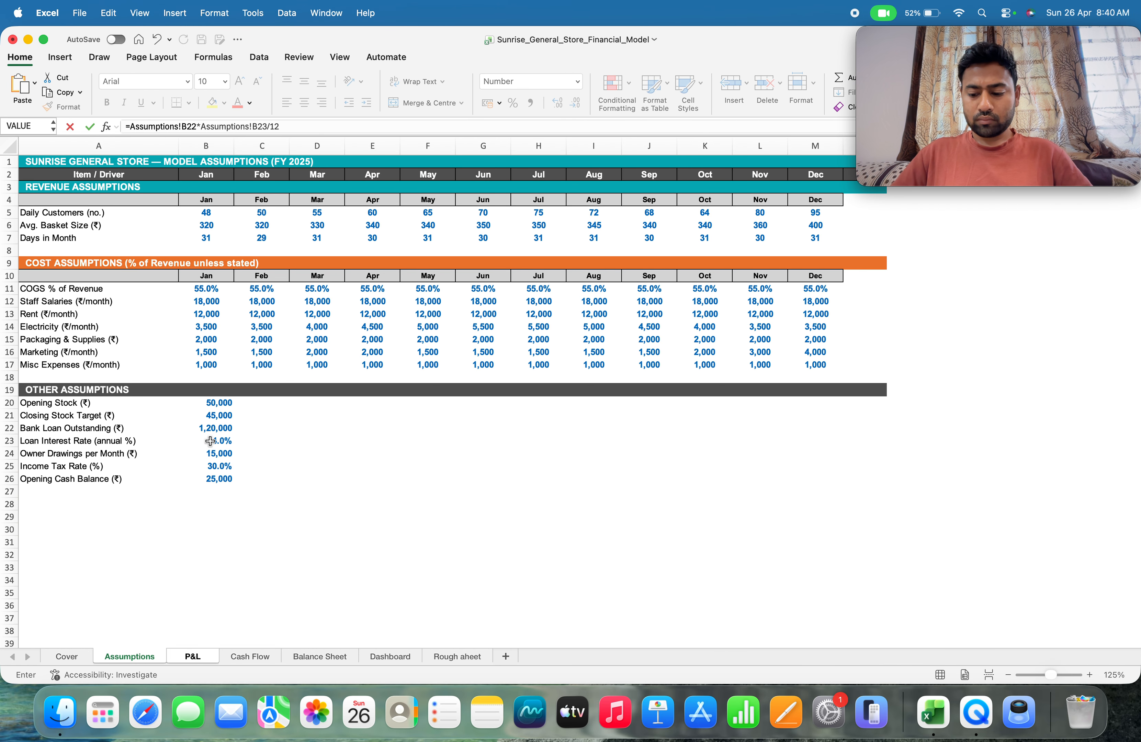
key("Return")
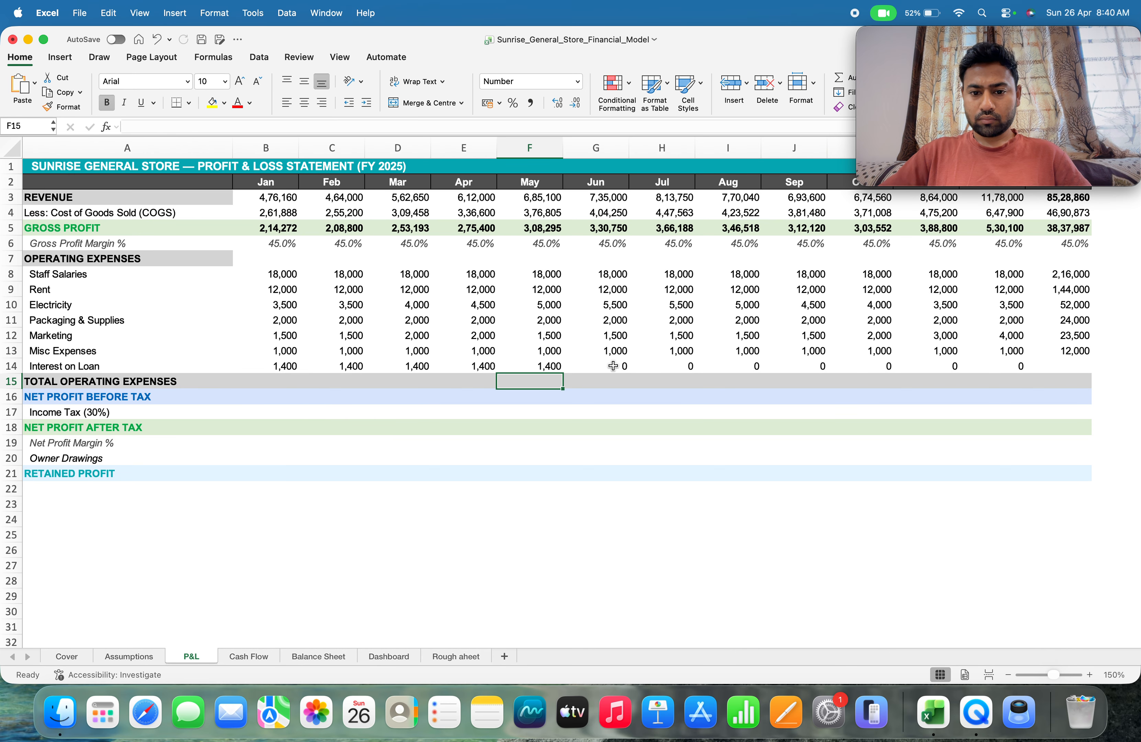
Replace the June loan interest formula in G14 with =Assumptions!B22*Assumptions!B23/12
left_click(613, 366)
type("=")
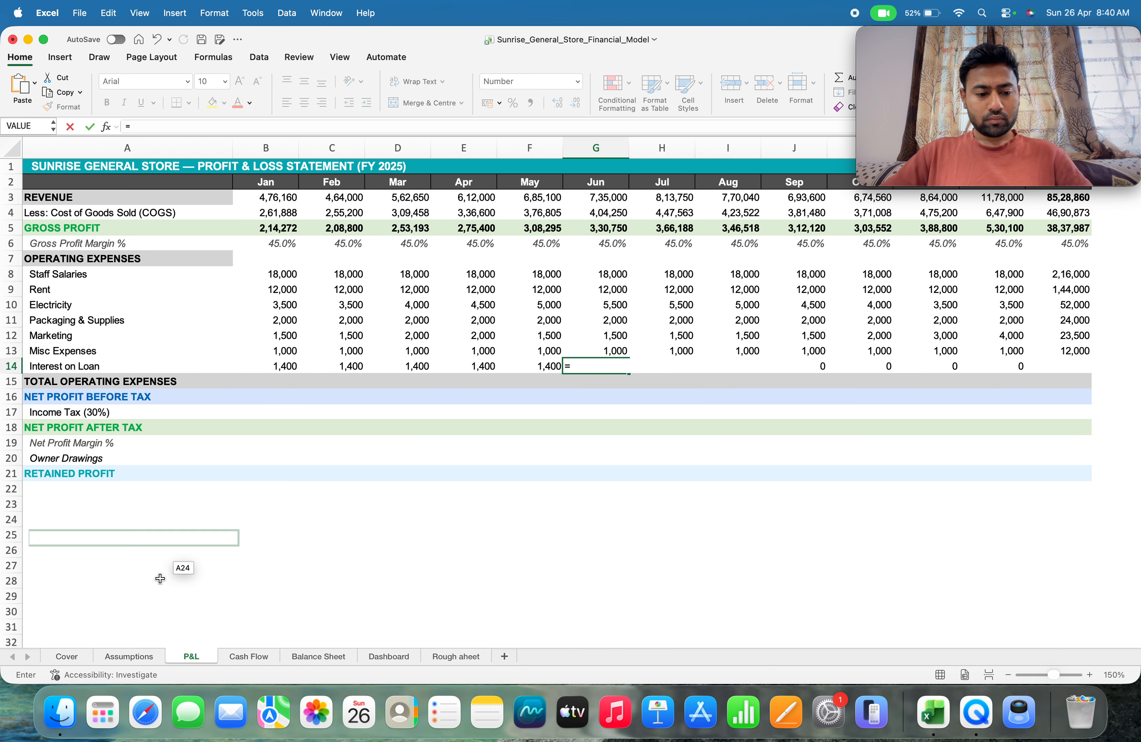
left_click(128, 657)
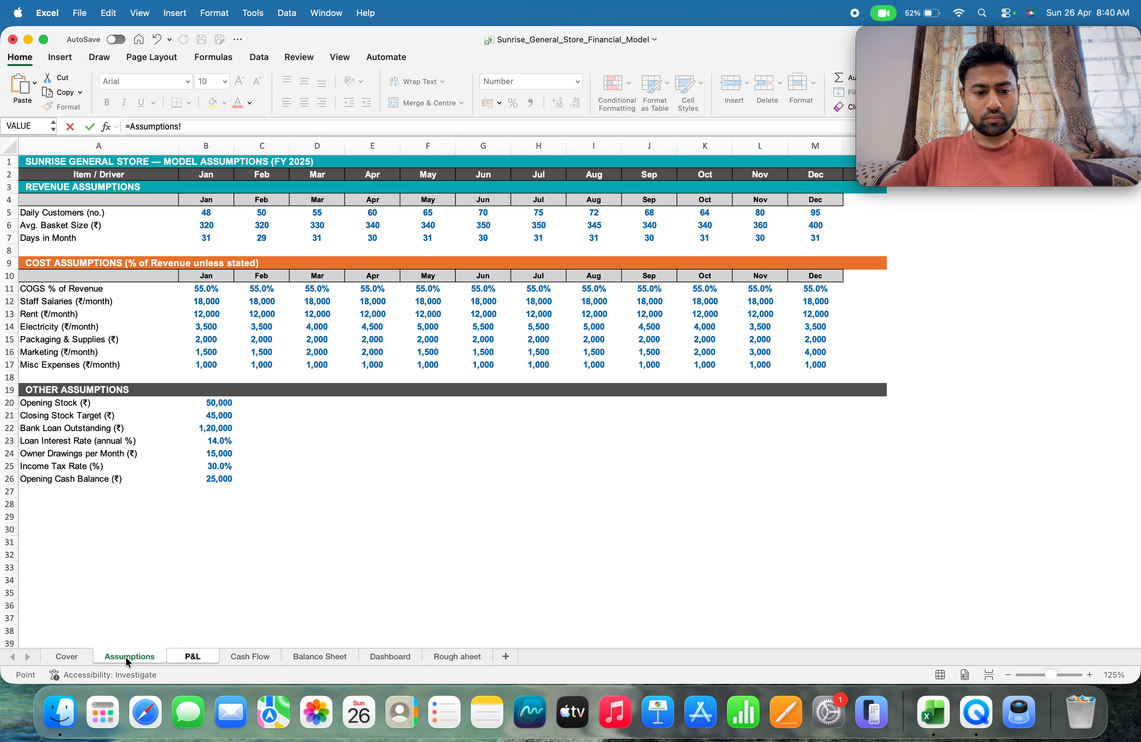
left_click(206, 432)
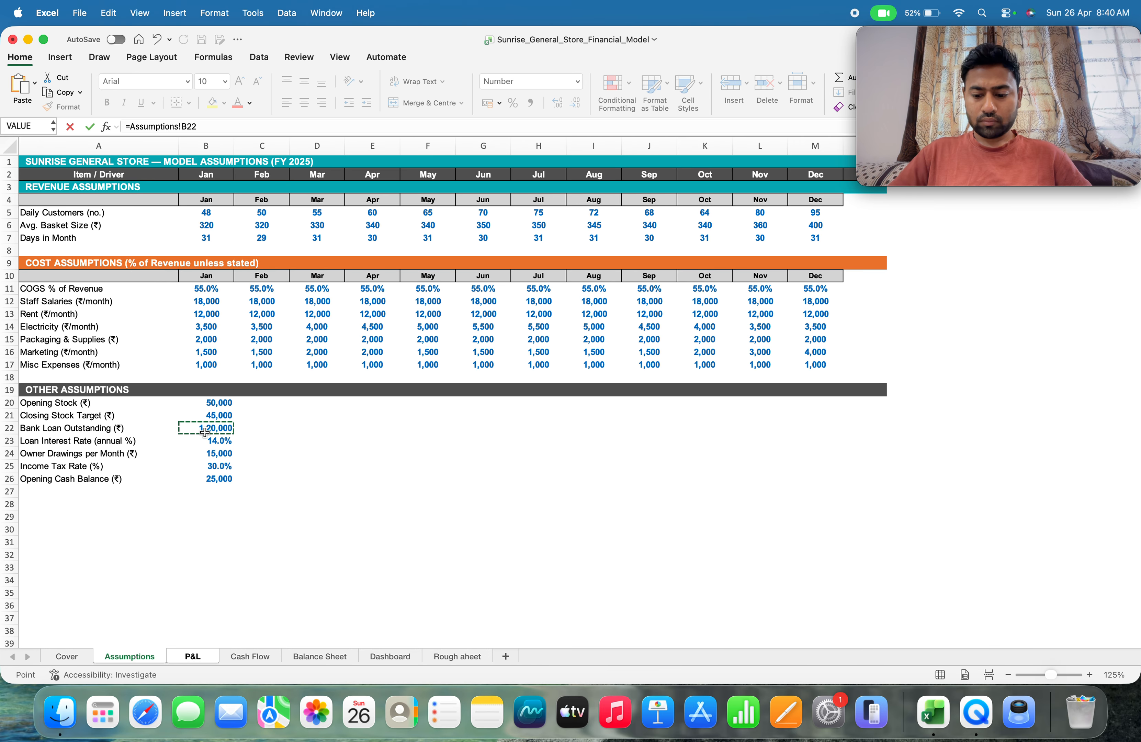
type("*")
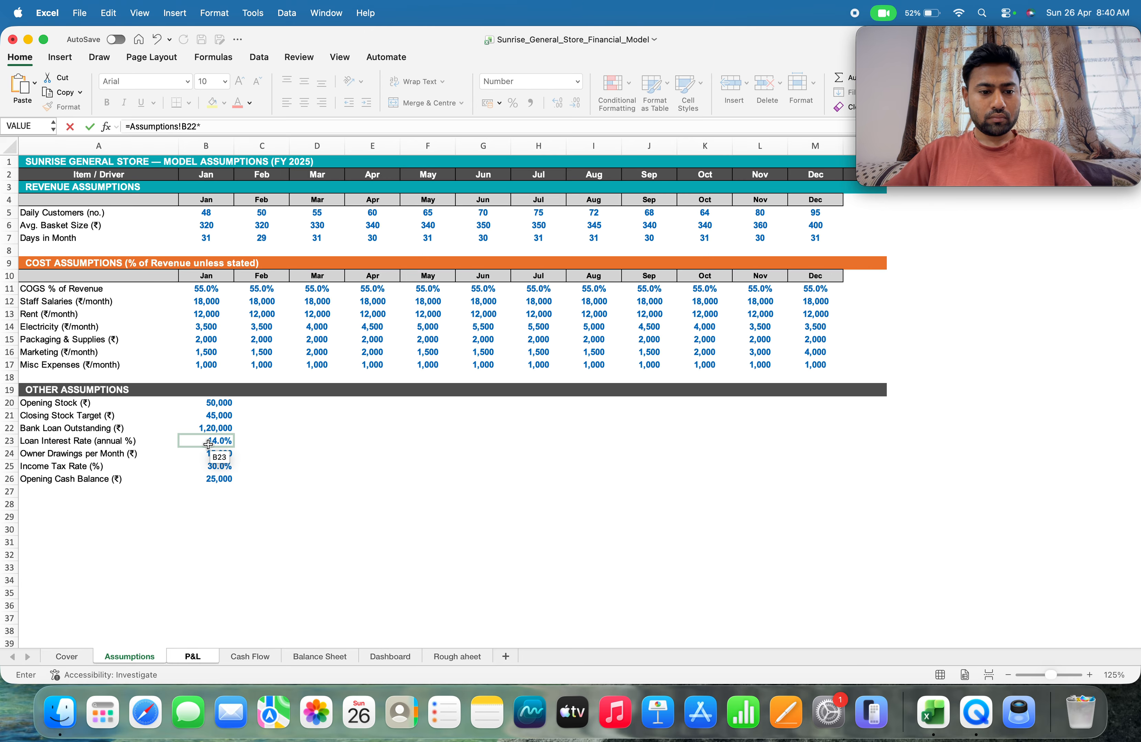
left_click(208, 444)
type("/12")
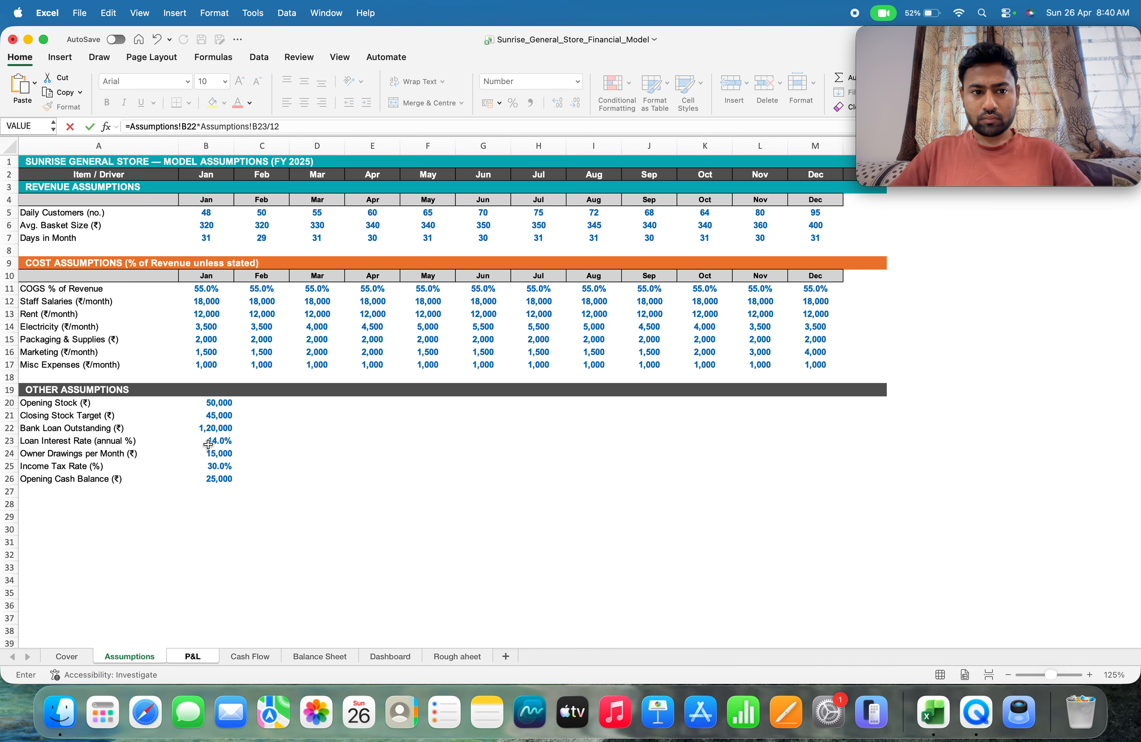
key("Return")
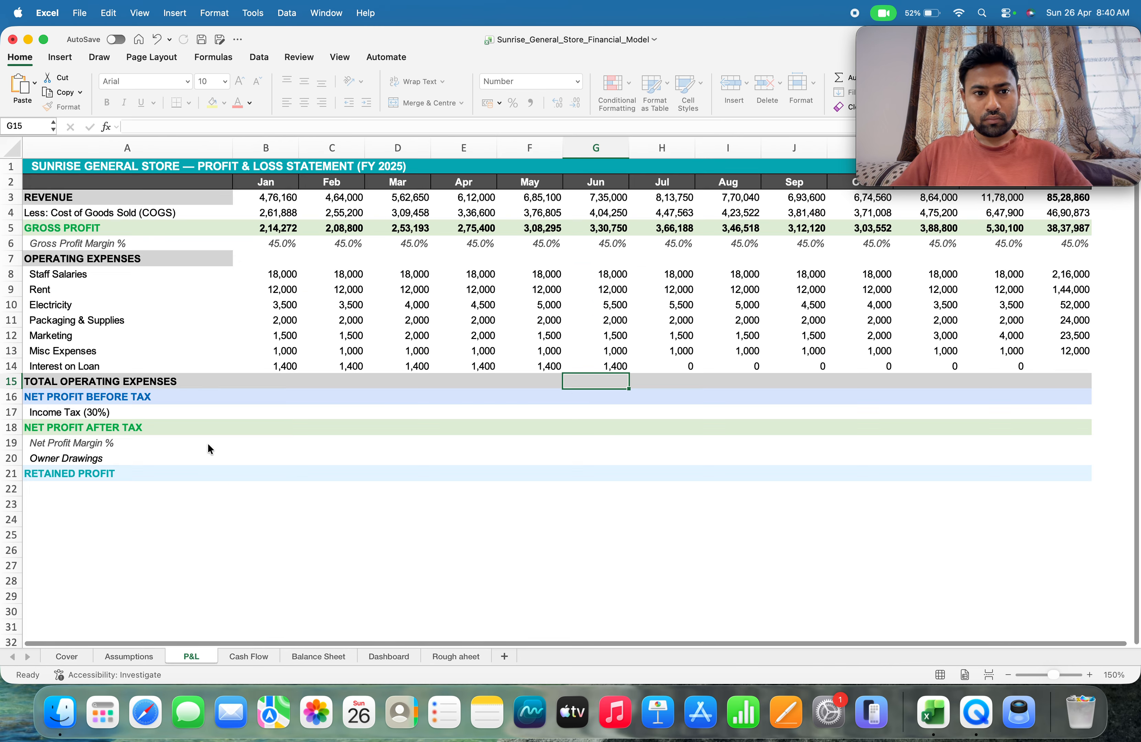
Replace the July loan interest formula in H14 with =Assumptions!B22*Assumptions!B23/12
key("Up")
key("Right")
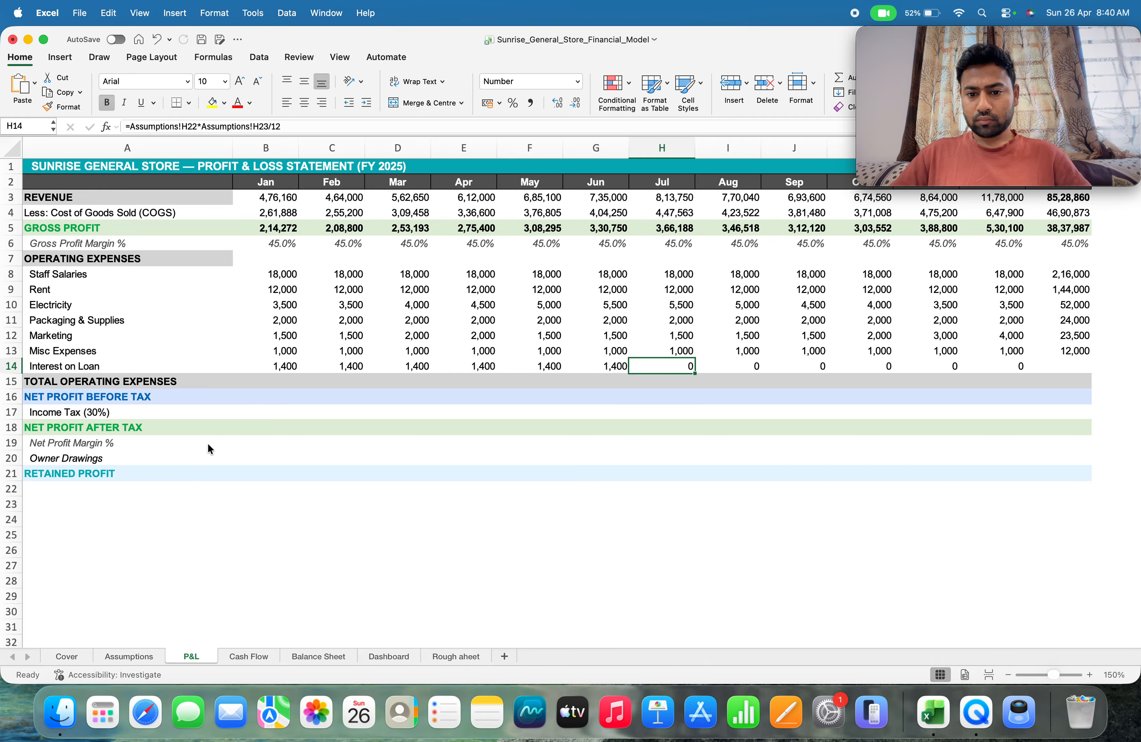
type("=")
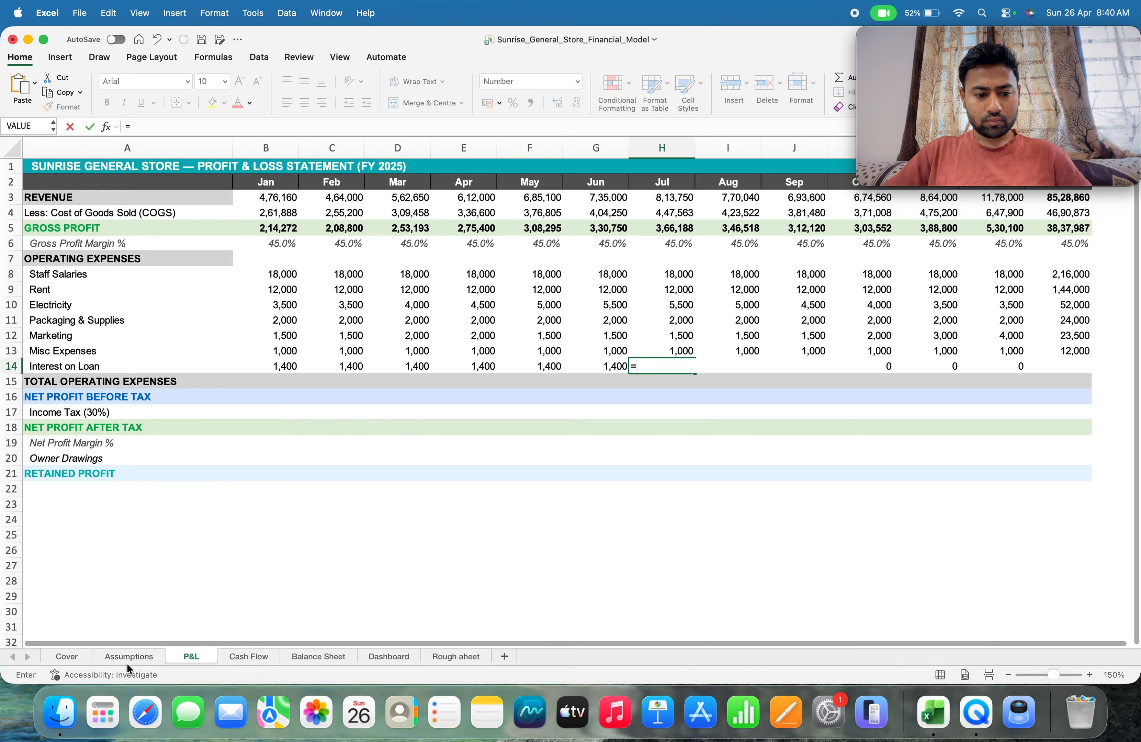
left_click(124, 654)
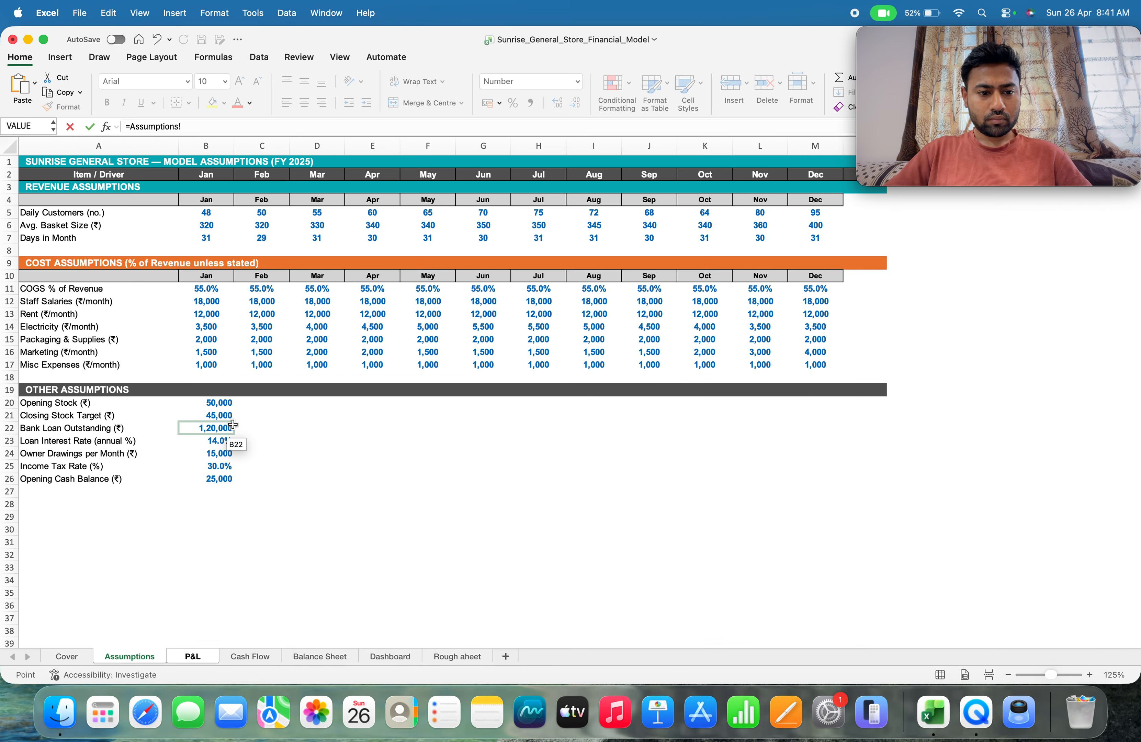
left_click(216, 430)
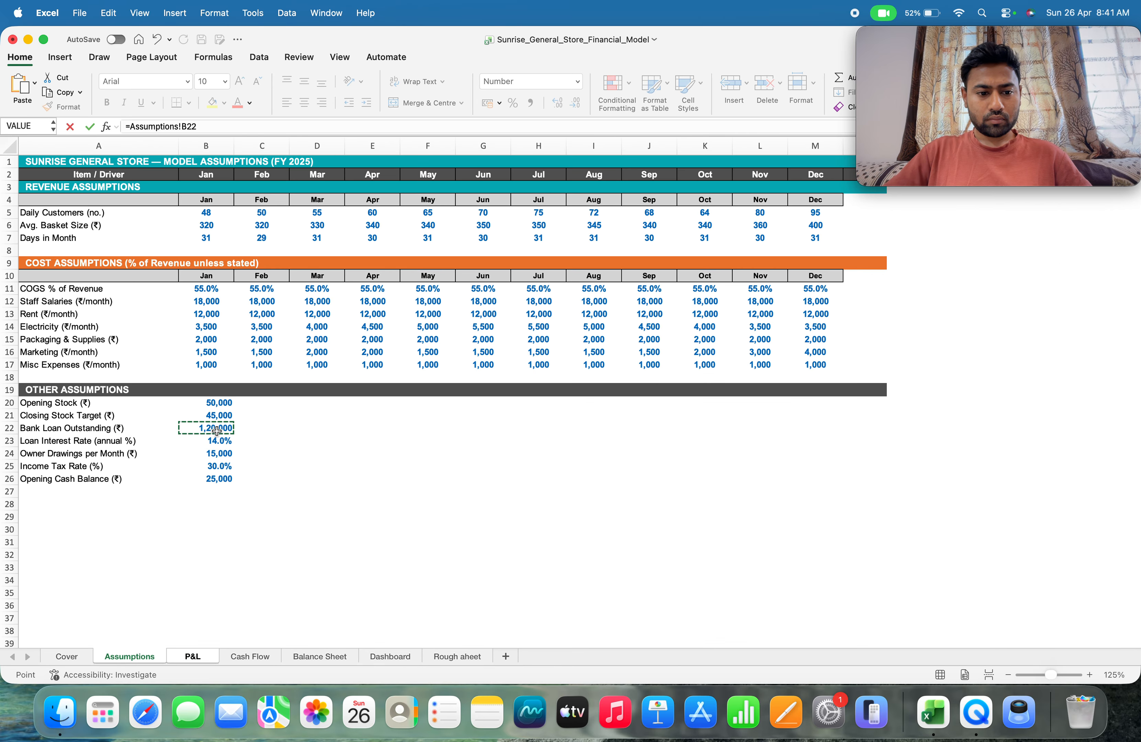
type("*")
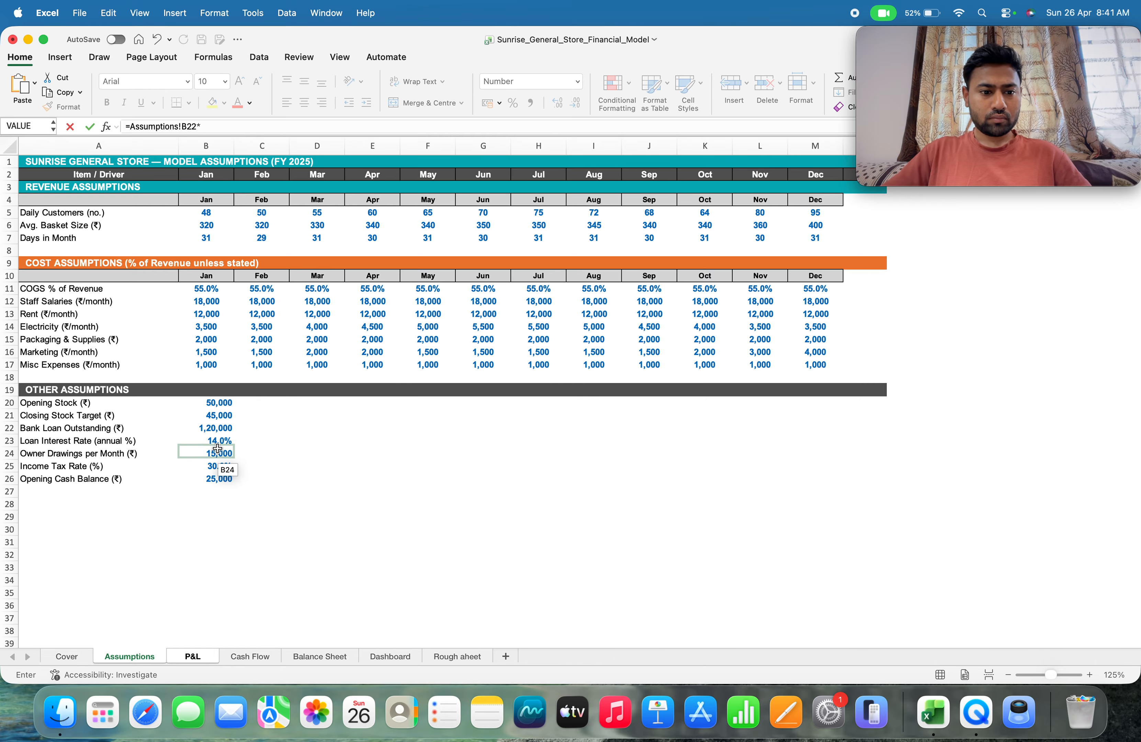
left_click(212, 444)
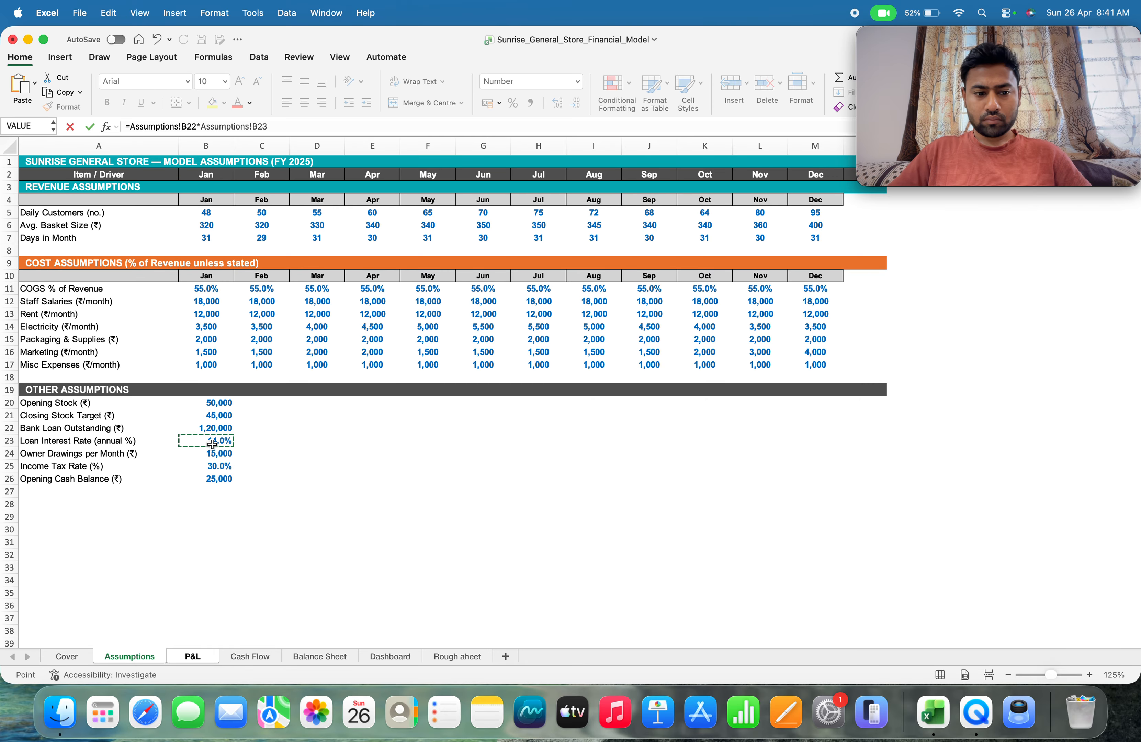
key("Return")
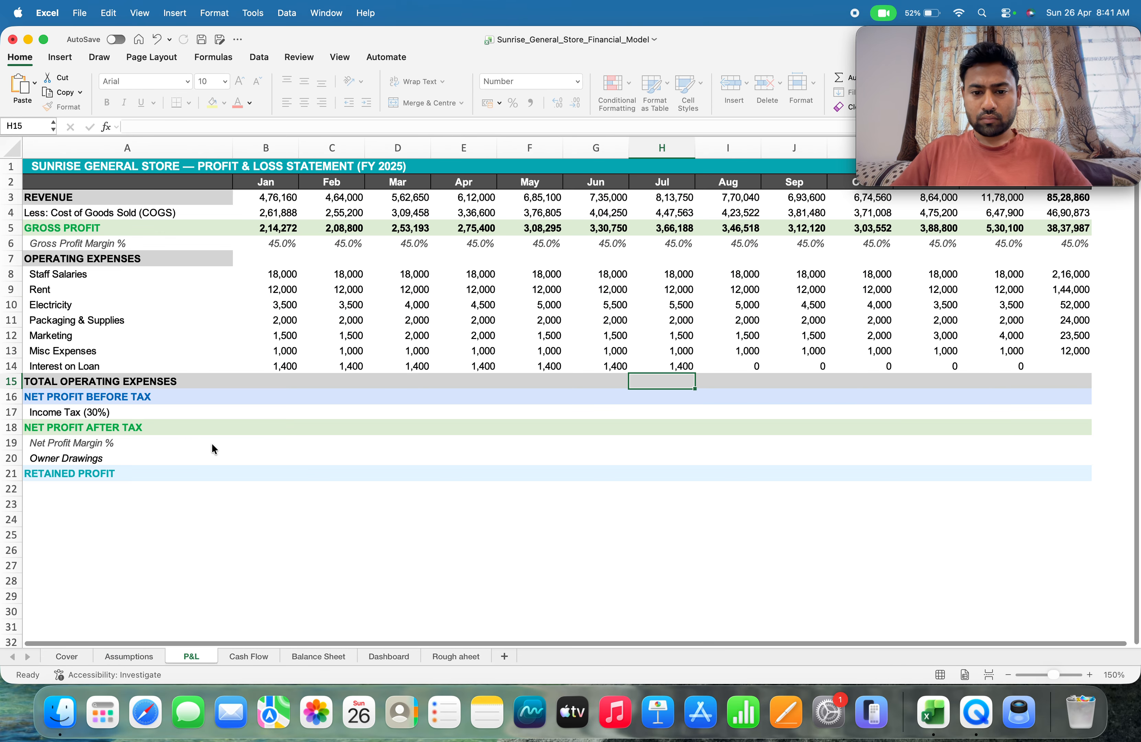
key("Up")
key("Right")
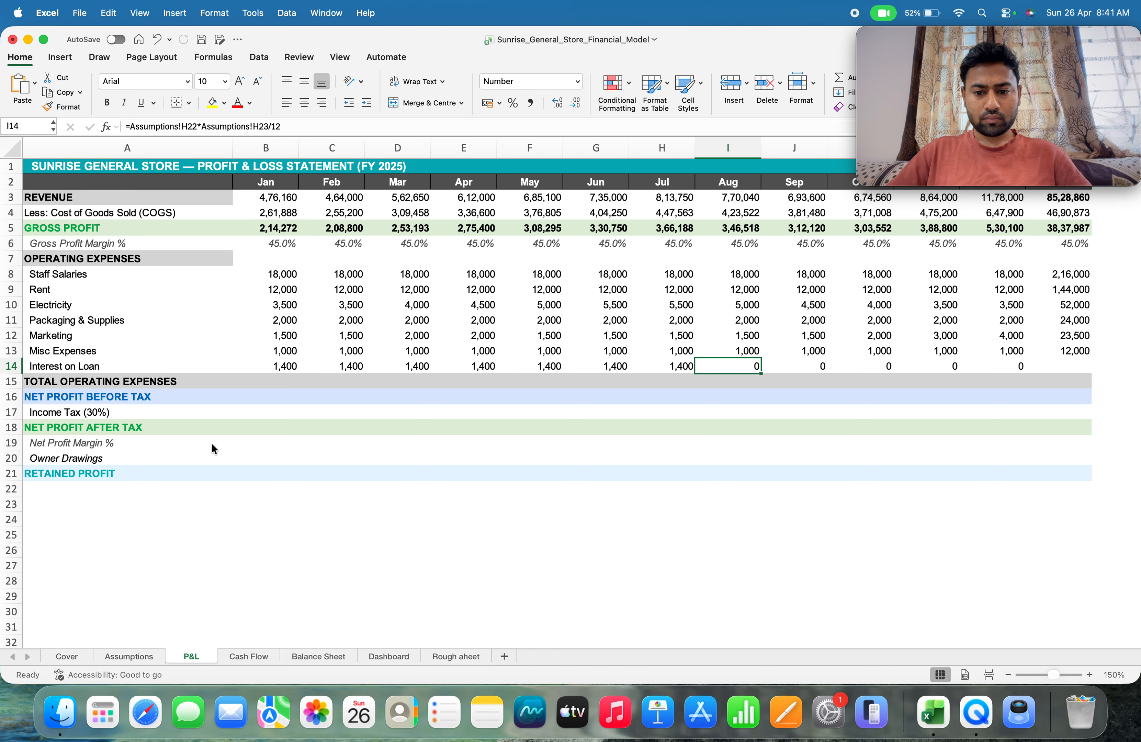
type("=")
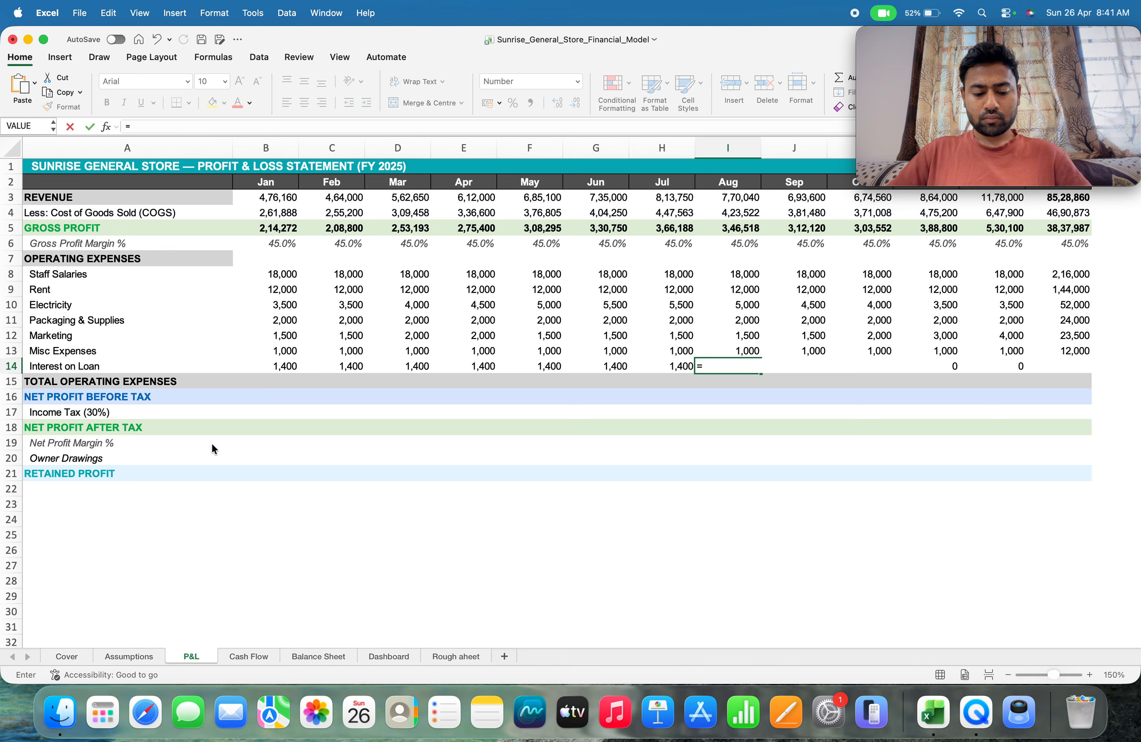
key("cmd+v")
key("Return")
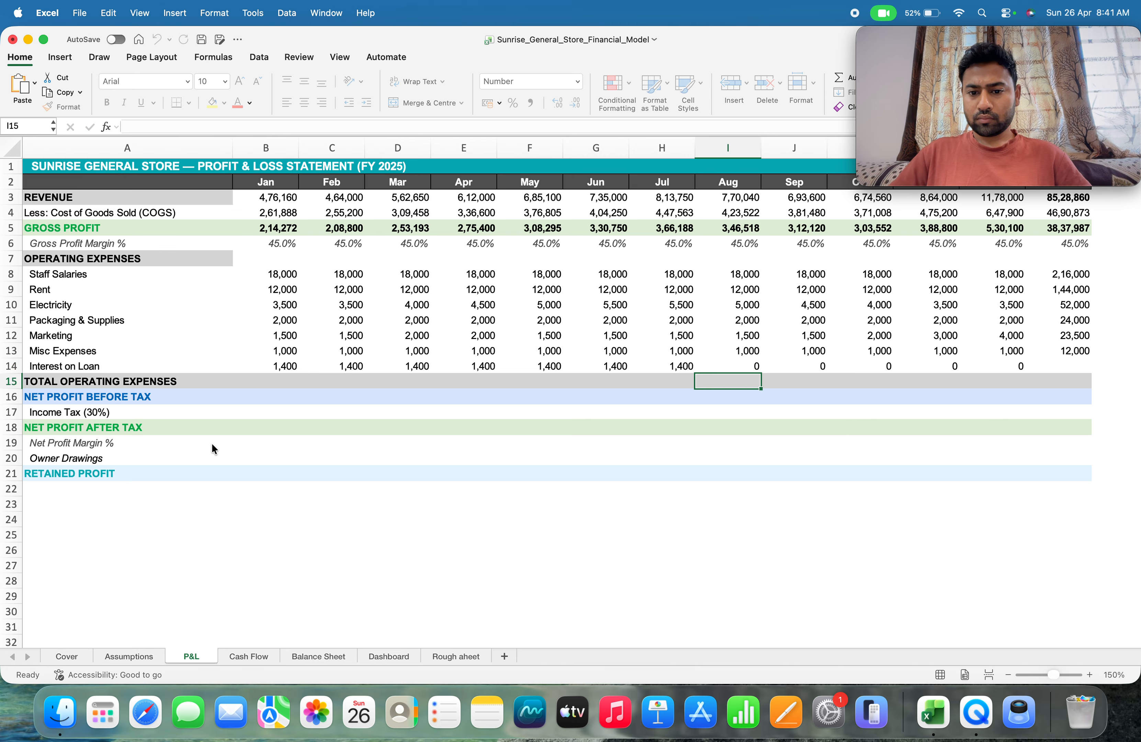
Replace the August loan interest formula in I14 with =Assumptions!B22*Assumptions!B23/12
key("Up")
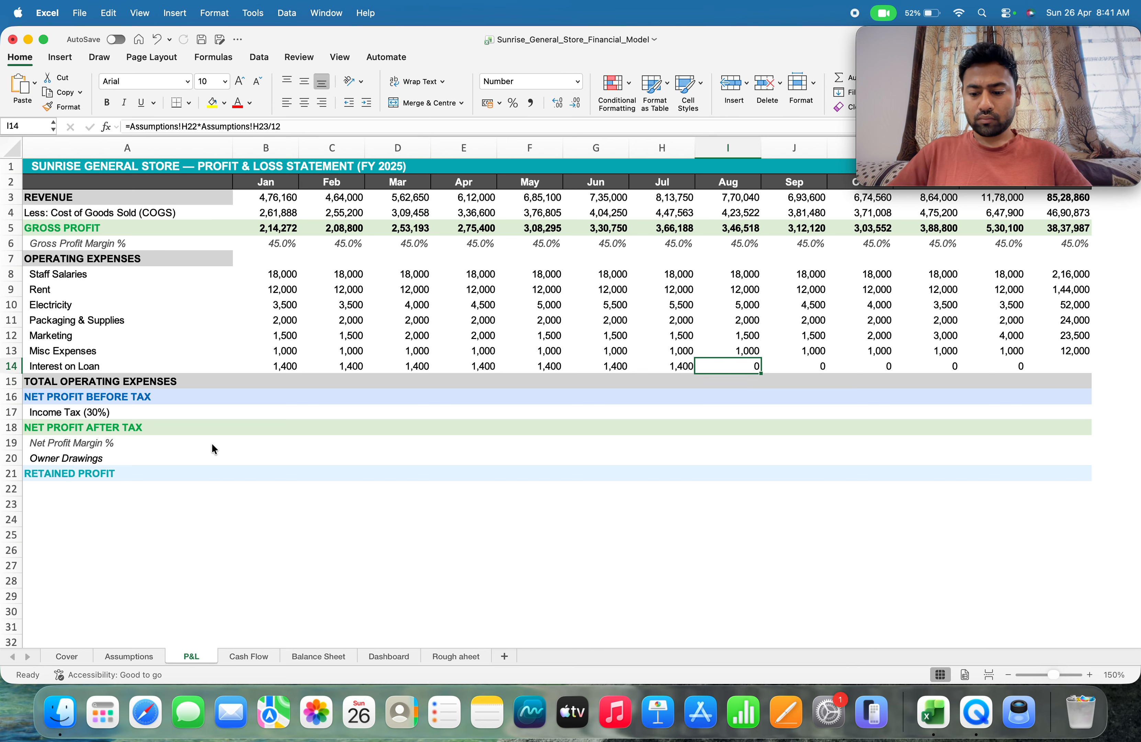
type("=")
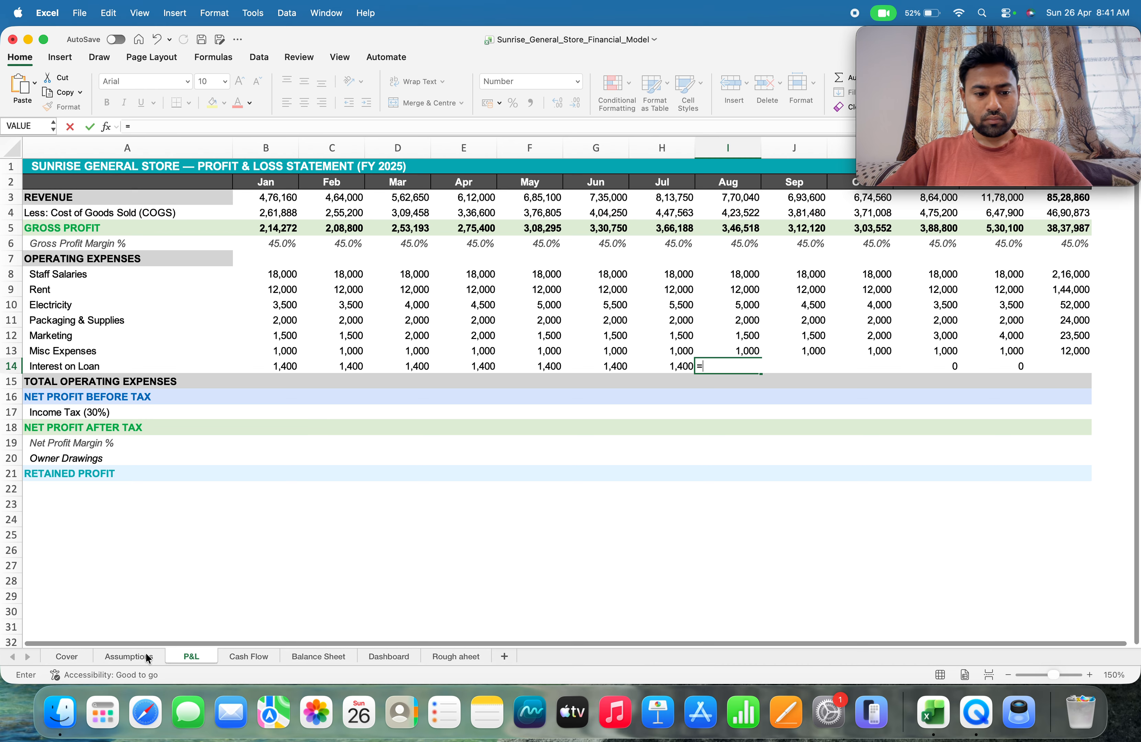
left_click(149, 656)
left_click(202, 431)
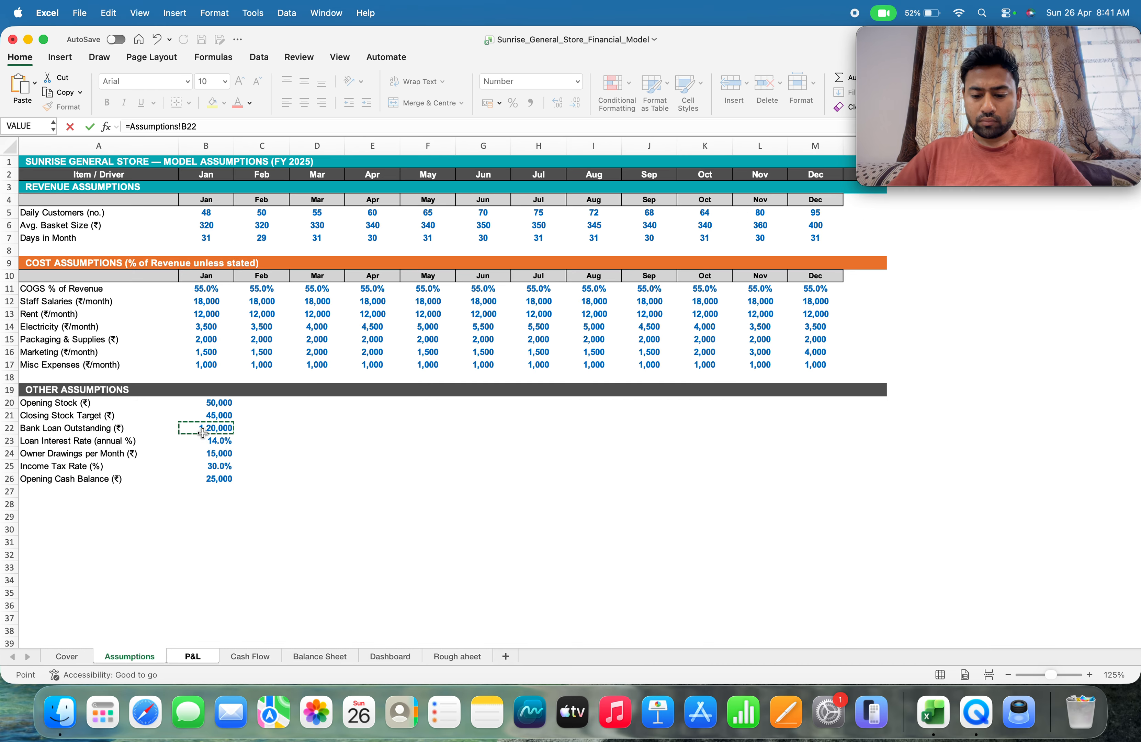
type("*")
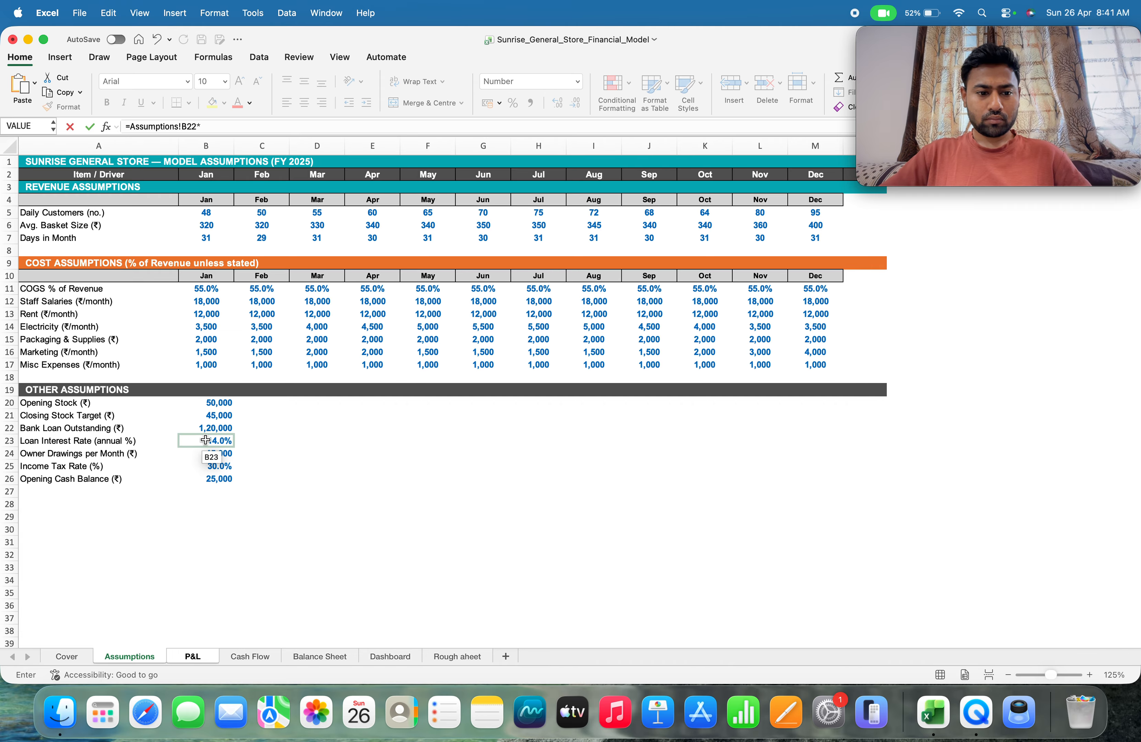
left_click(206, 440)
type("/")
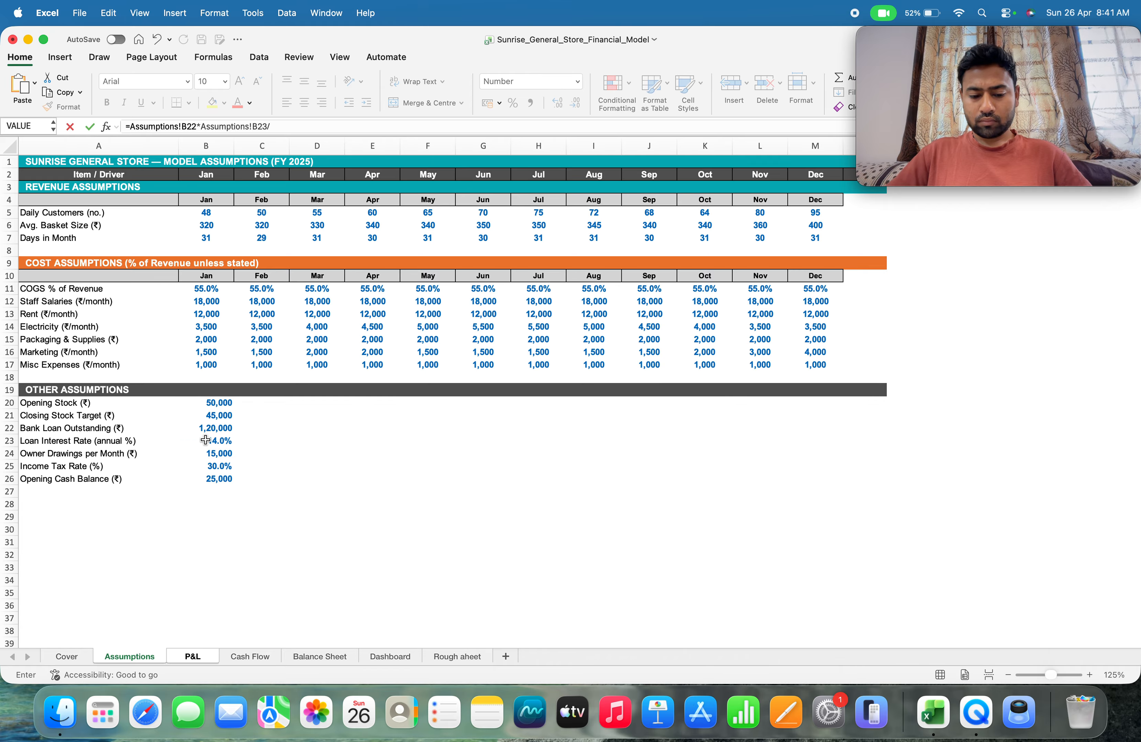
type("12")
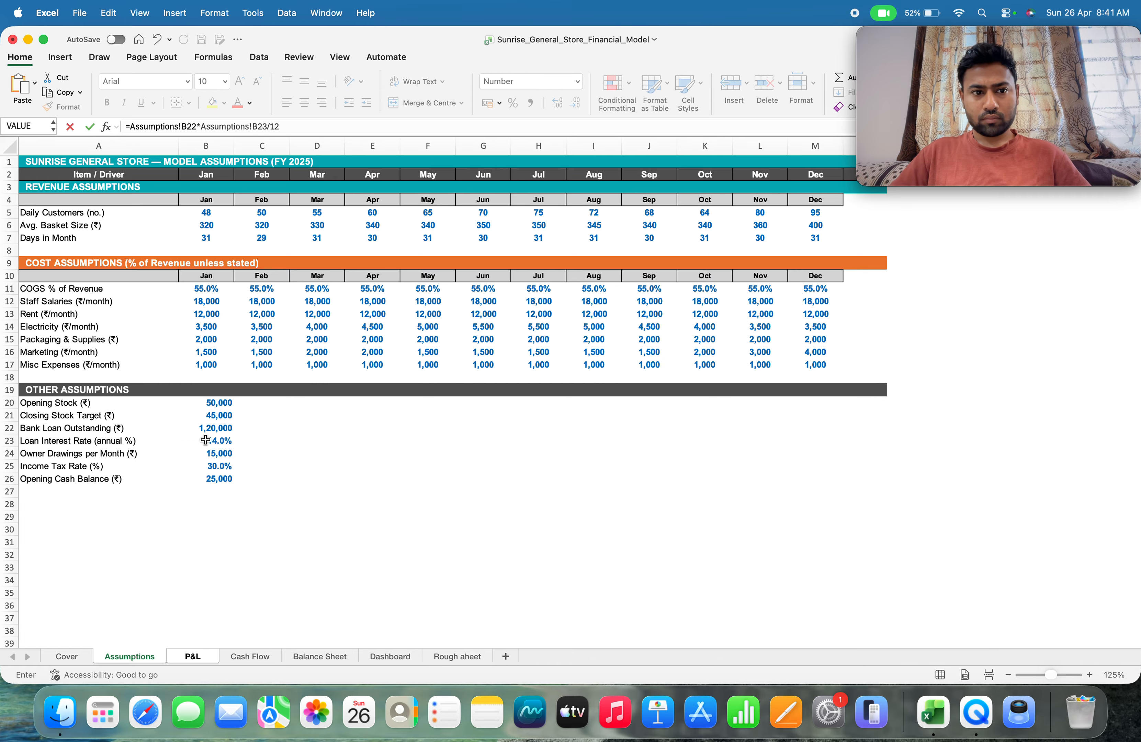
key("Return")
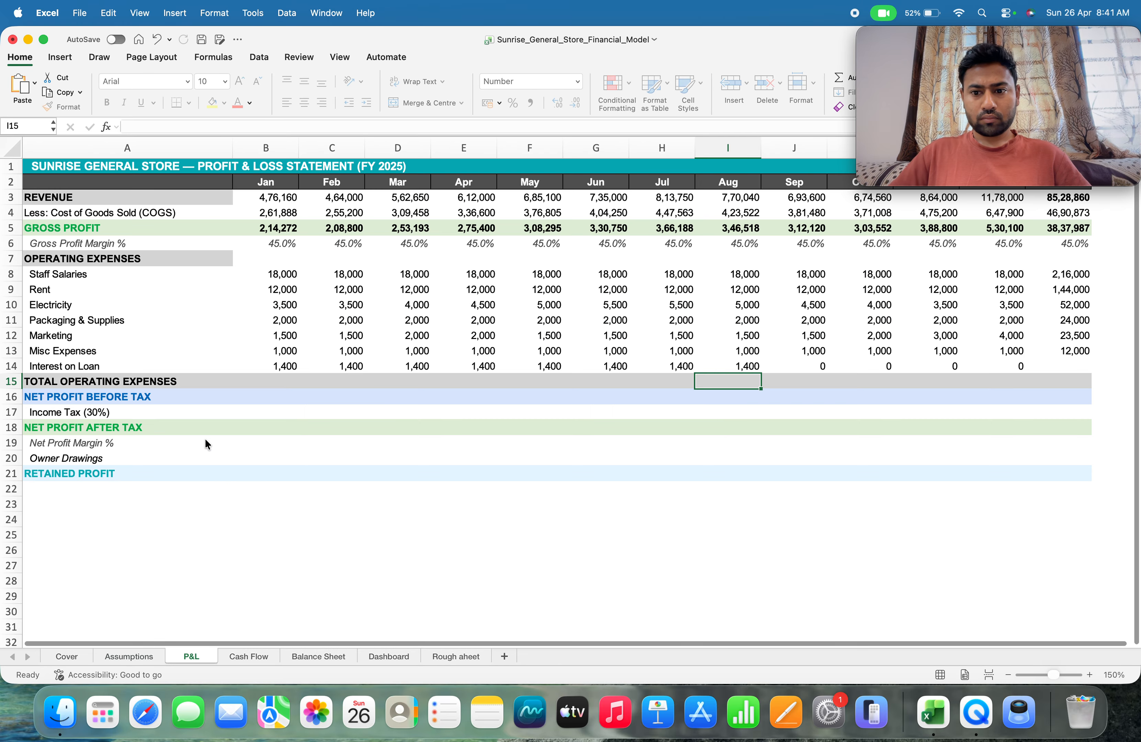
Replace the September loan interest formula in J14 with =Assumptions!B22*Assumptions!B23/12
type("=")
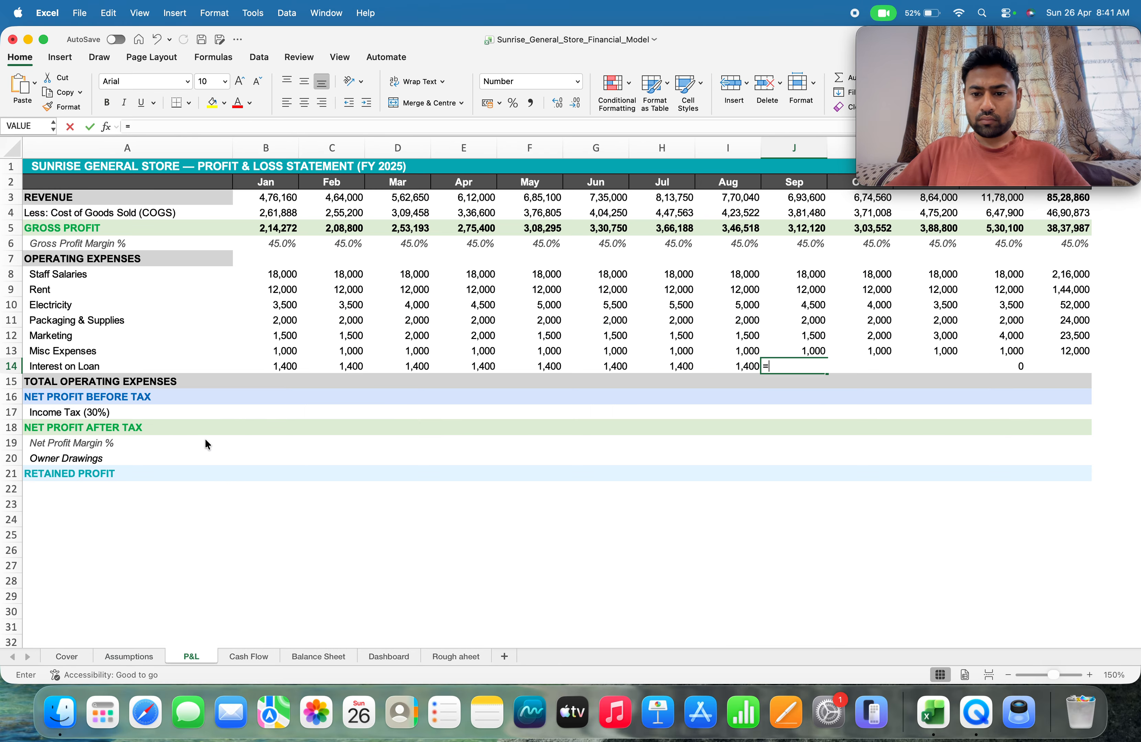
left_click(142, 657)
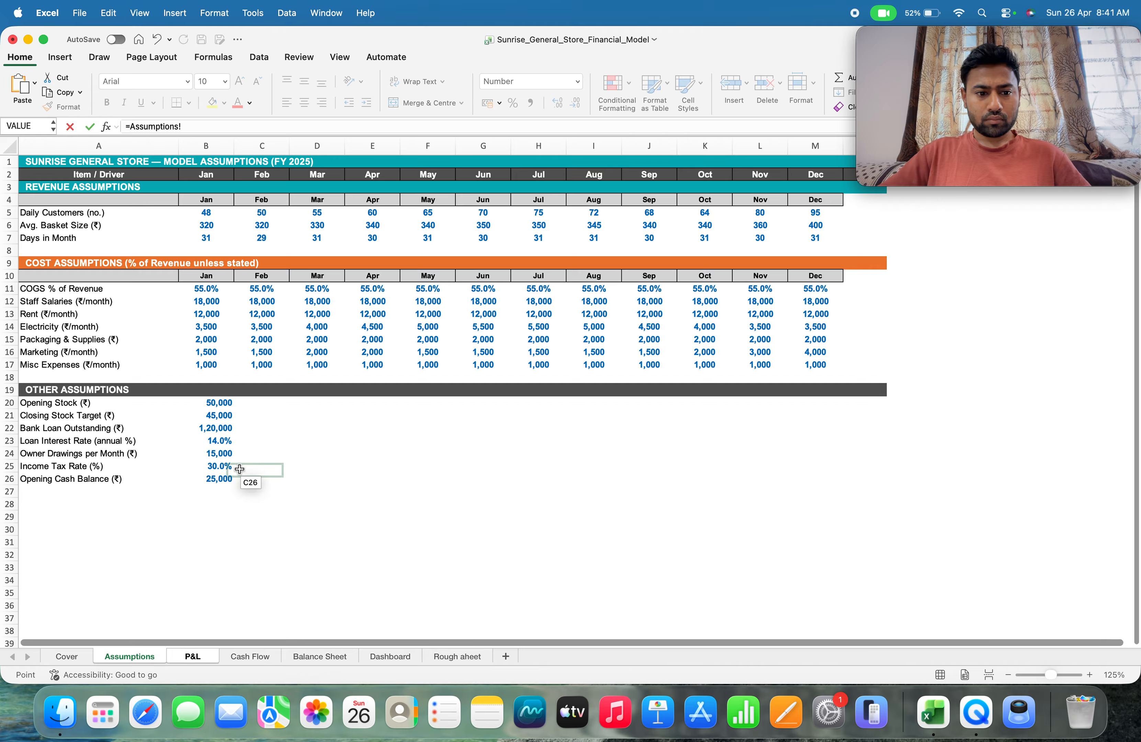
left_click(218, 429)
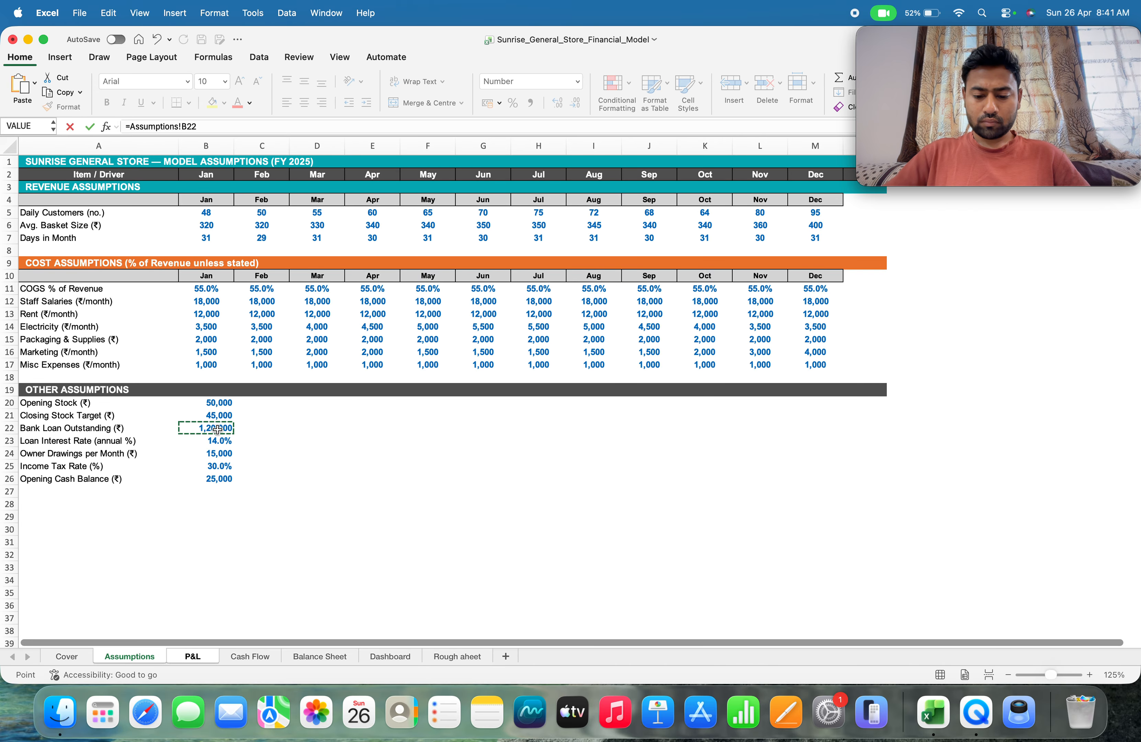
type("*")
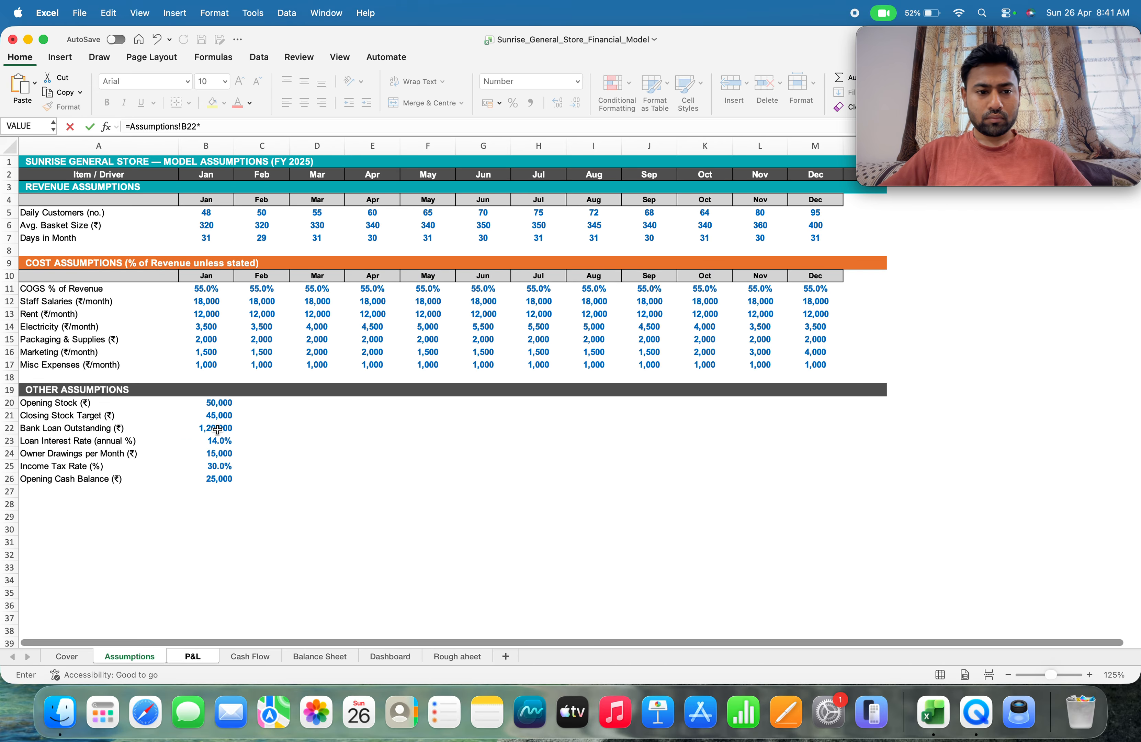
key("Down")
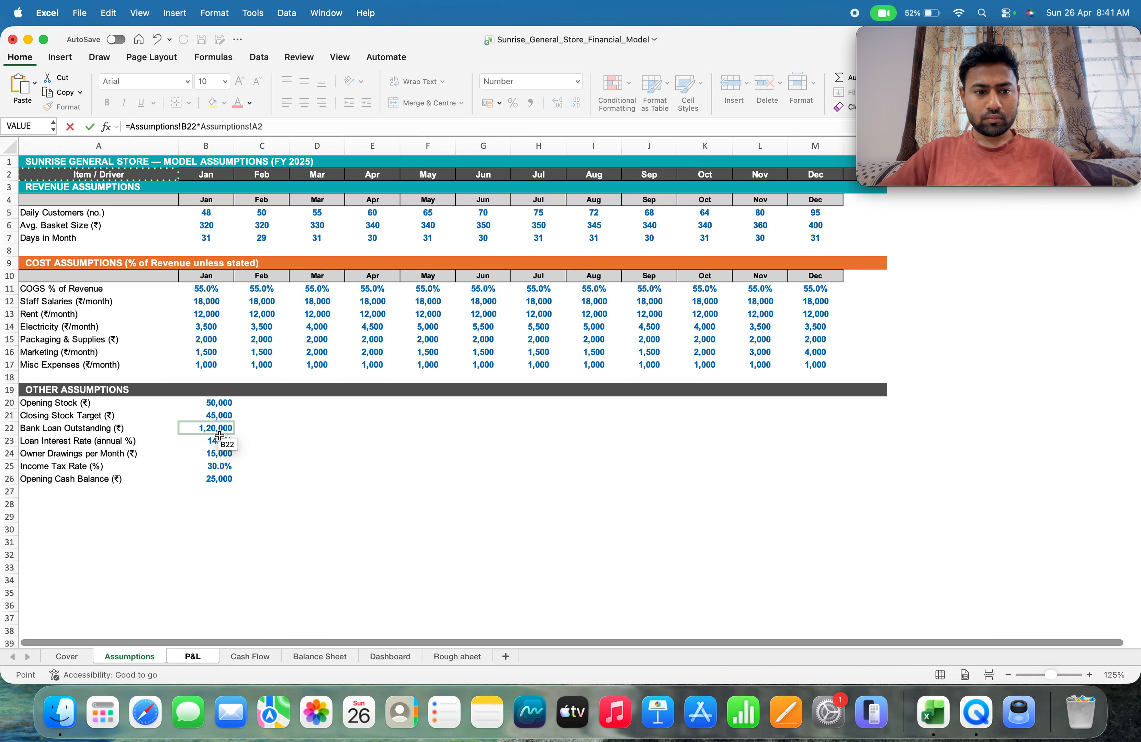
left_click(223, 441)
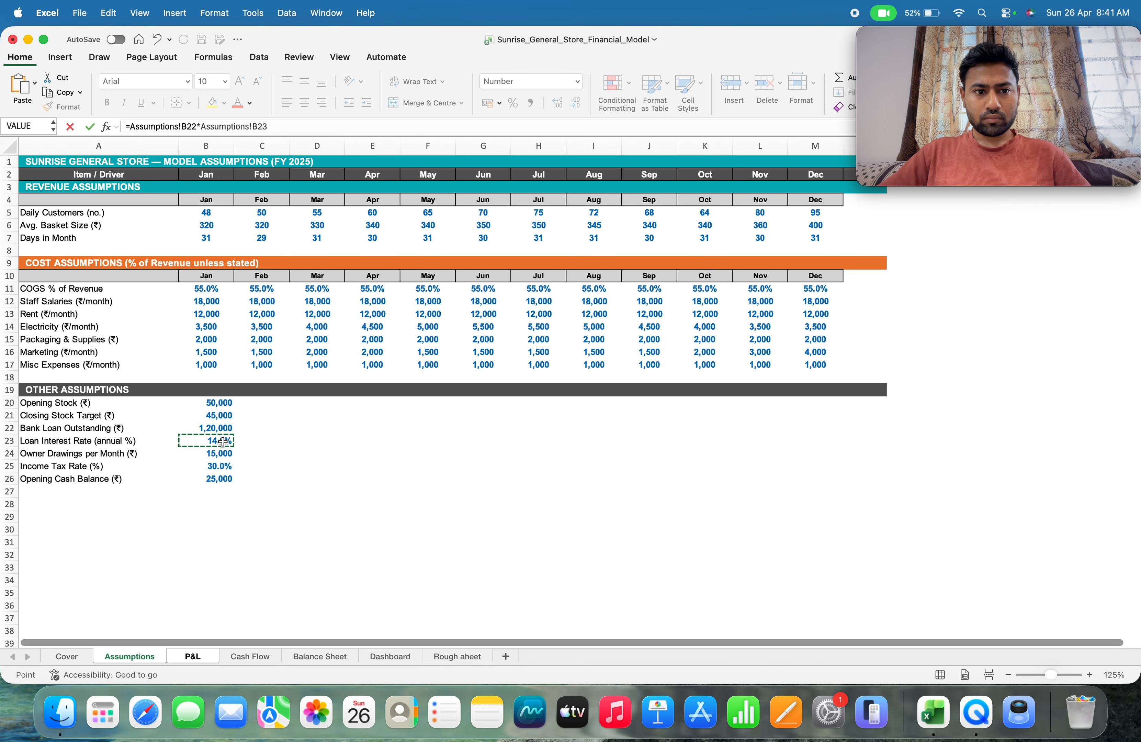
type("1")
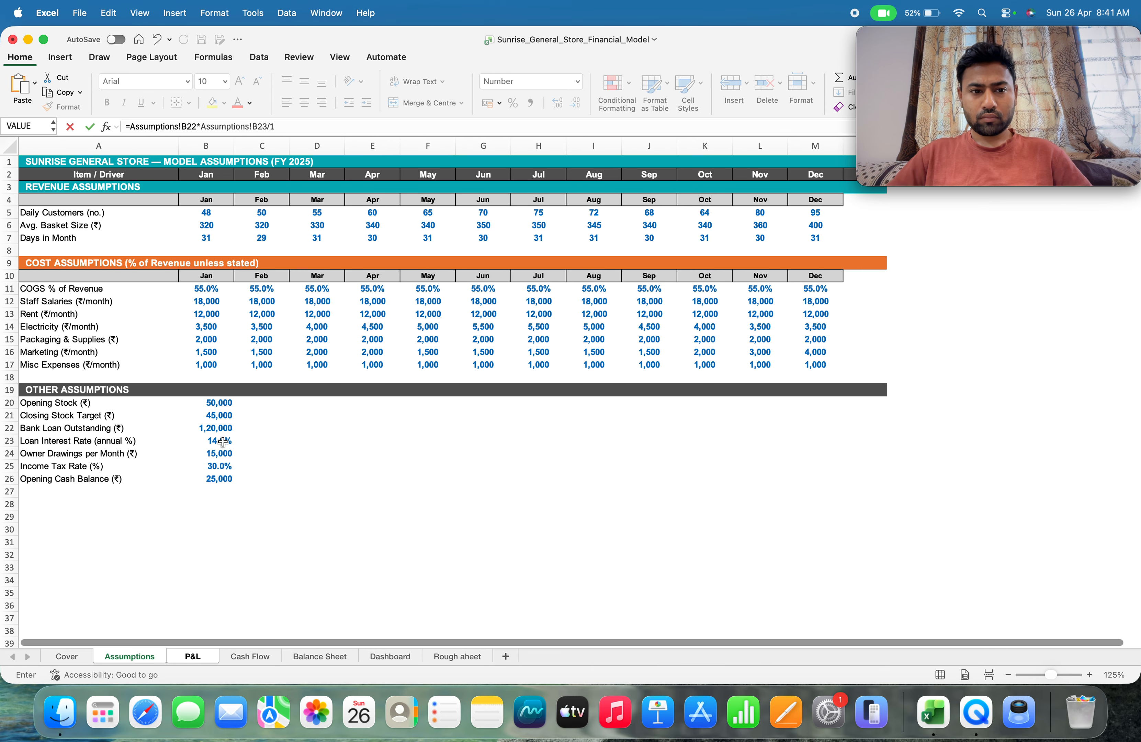
type("2")
key("Return")
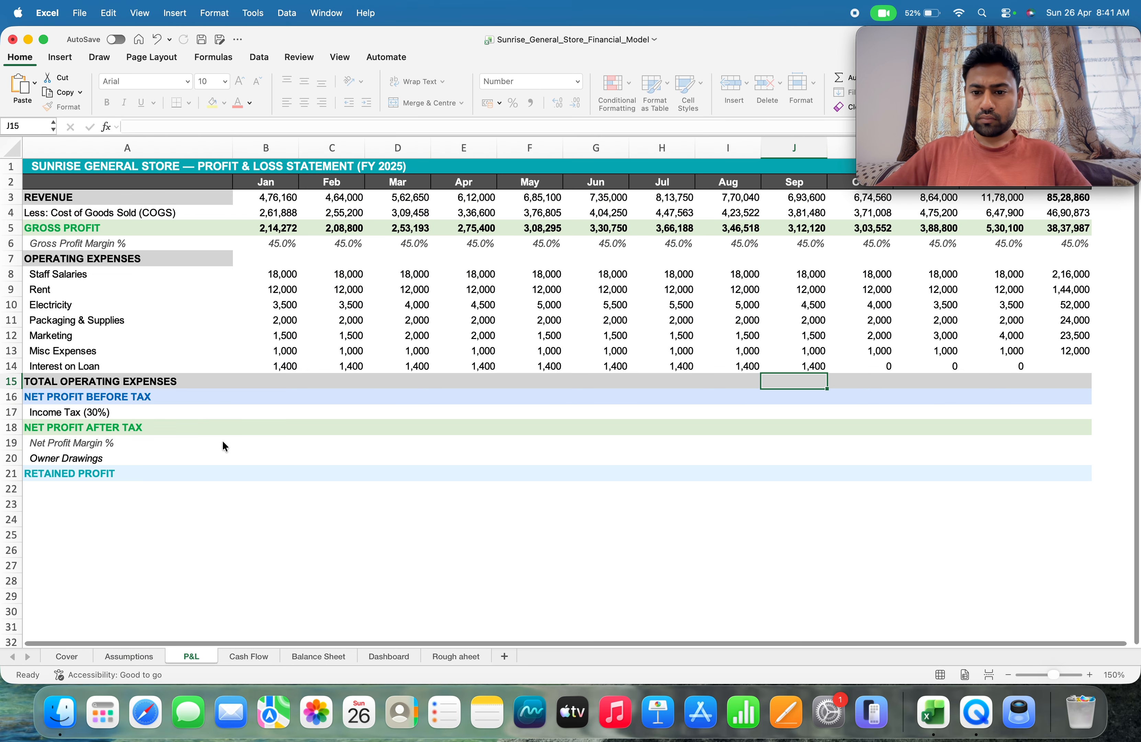
Replace the October loan interest formula in K14 with =Assumptions!B22*Assumptions!B23/12
key("Up")
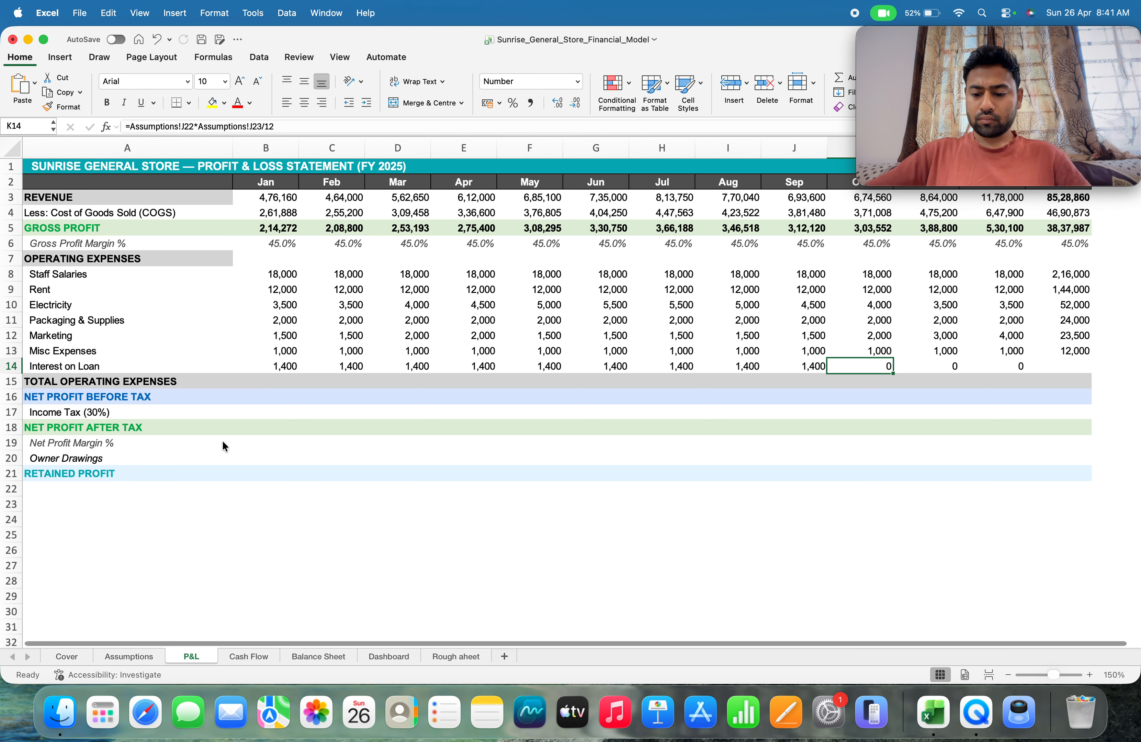
type("=")
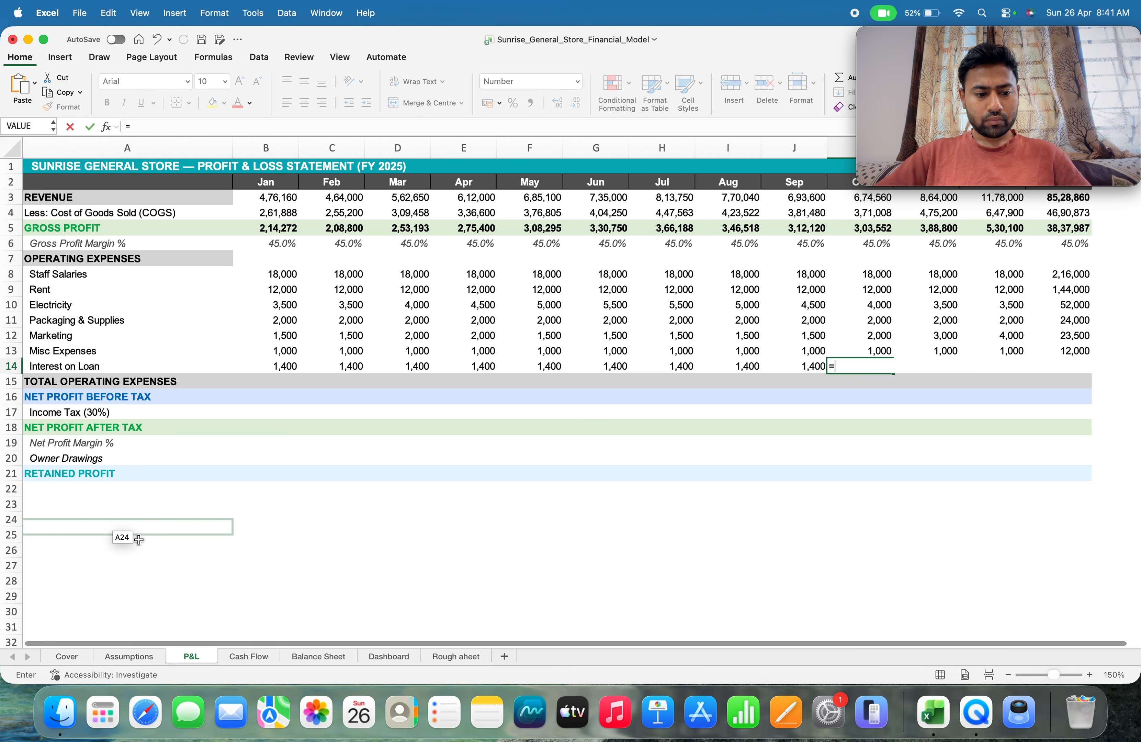
left_click(135, 658)
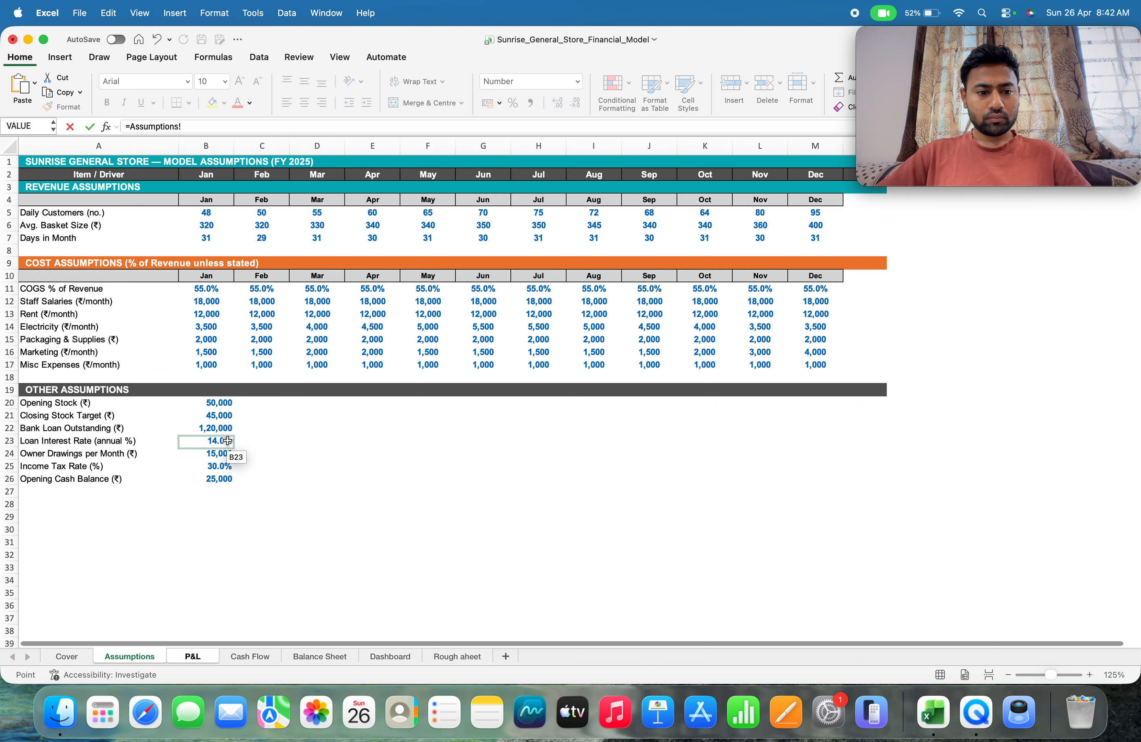
left_click(215, 429)
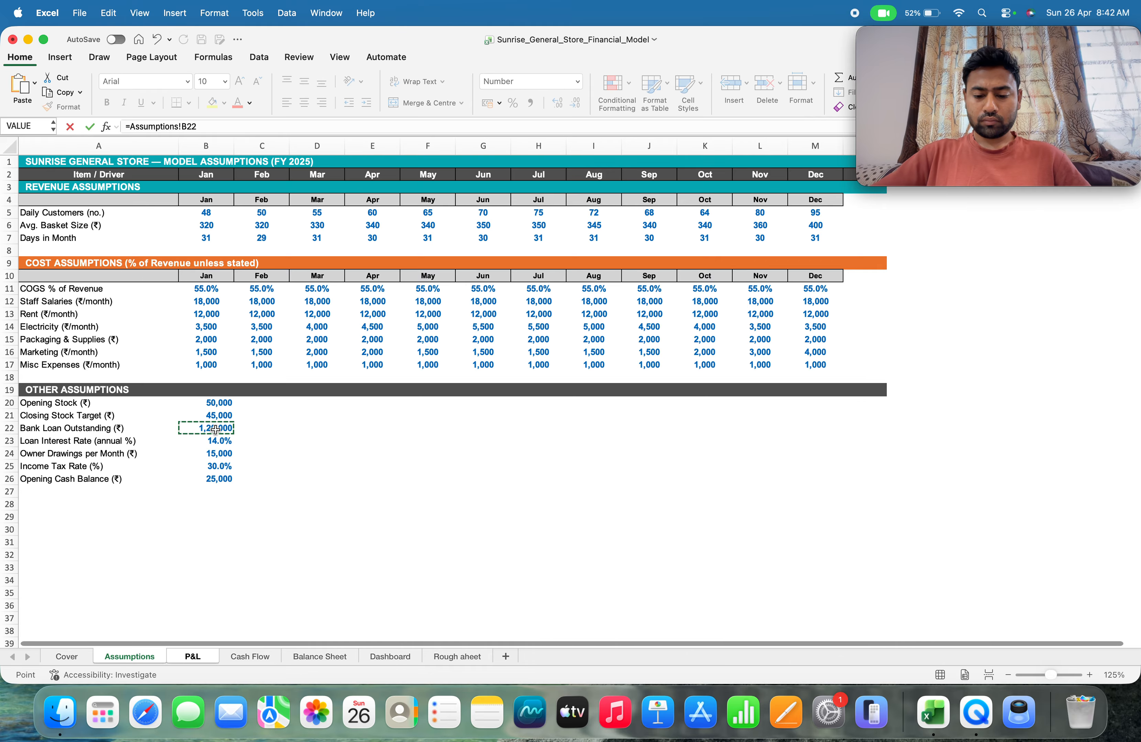
type("*")
key("Down")
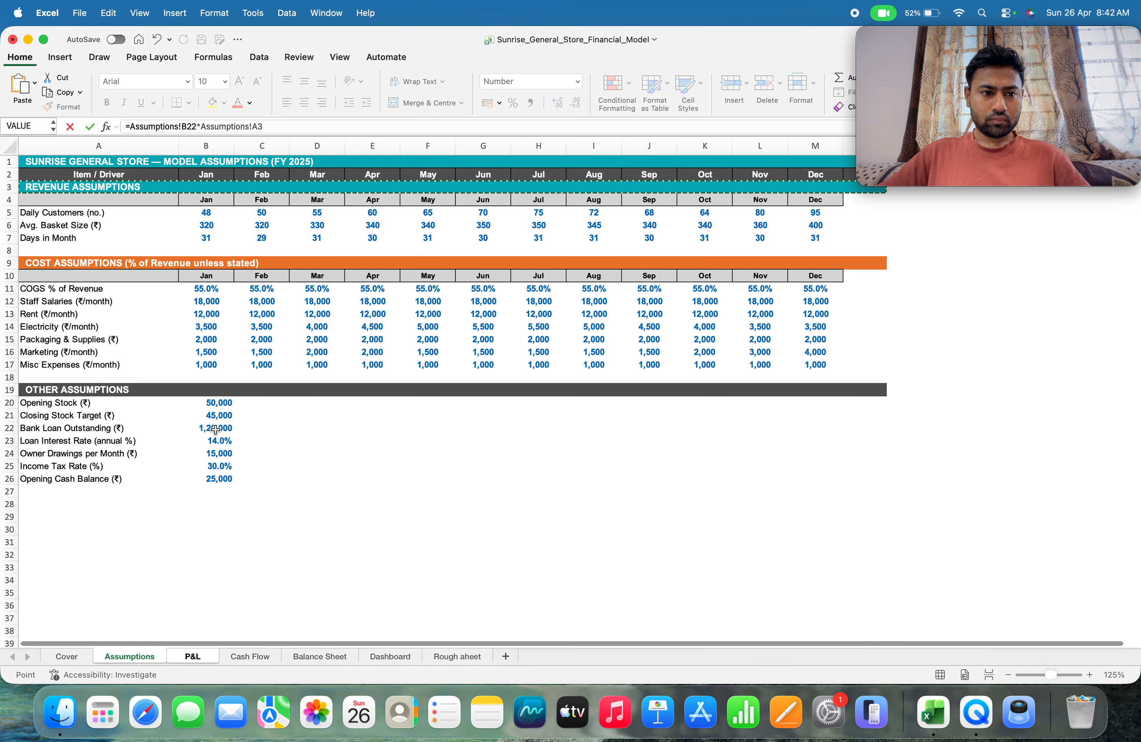
left_click(216, 441)
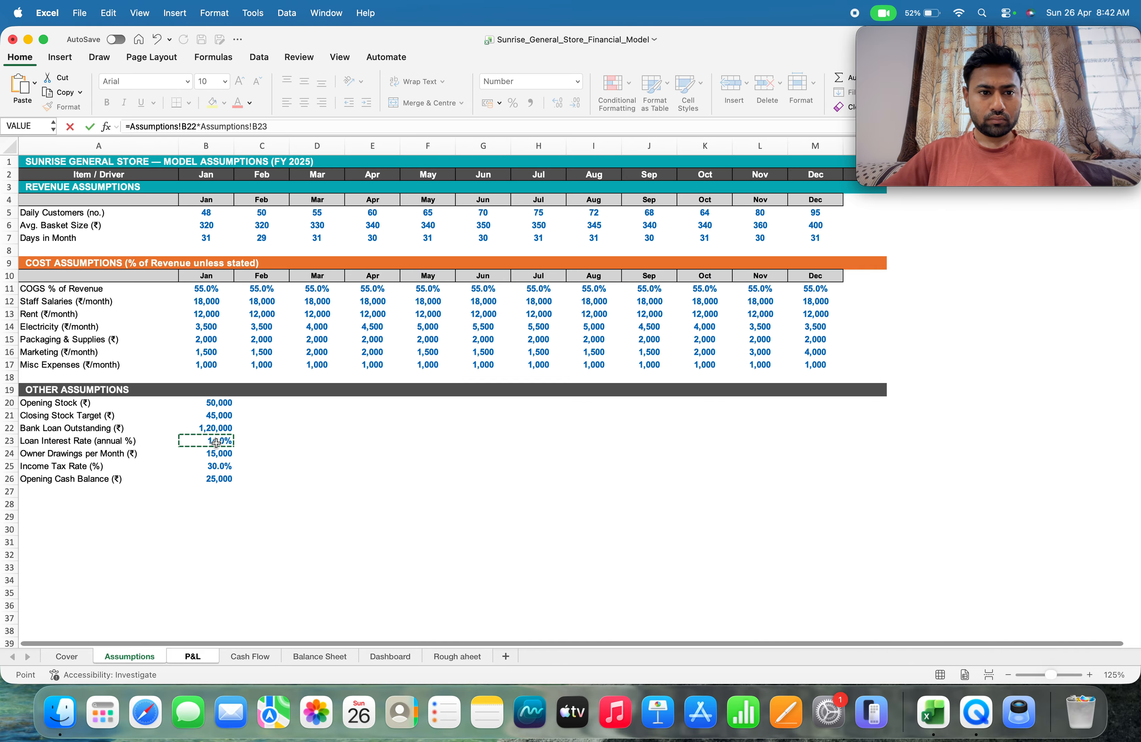
type("/1")
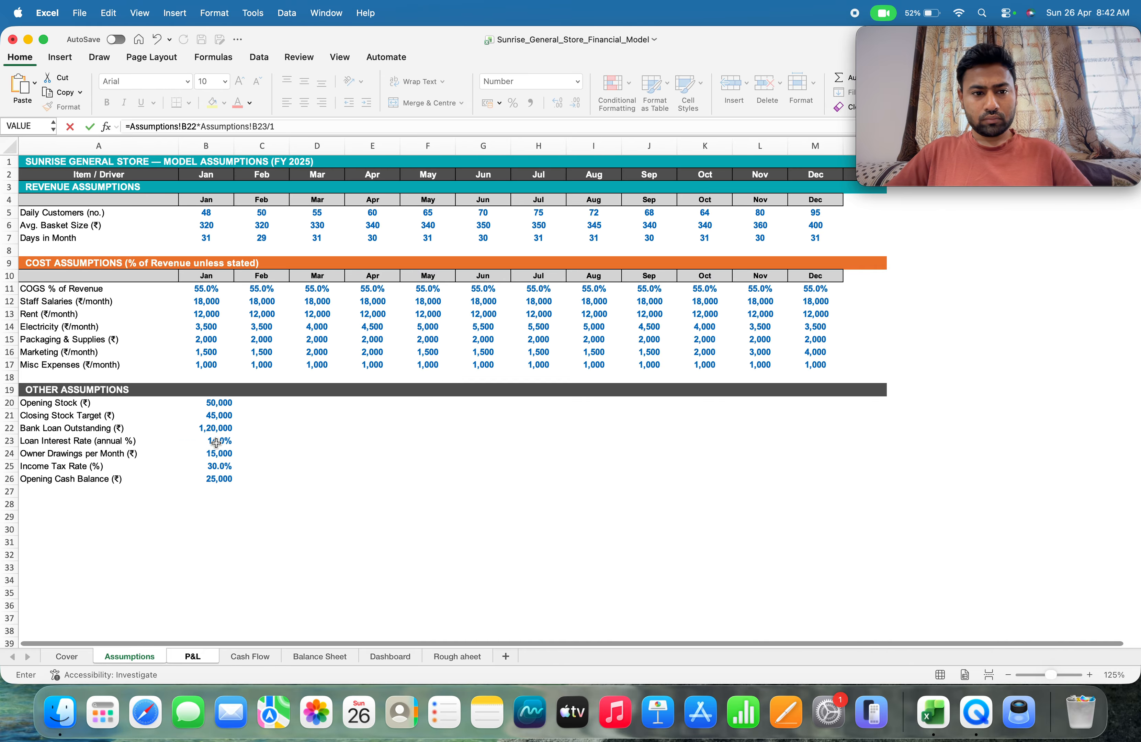
type("2")
key("Return")
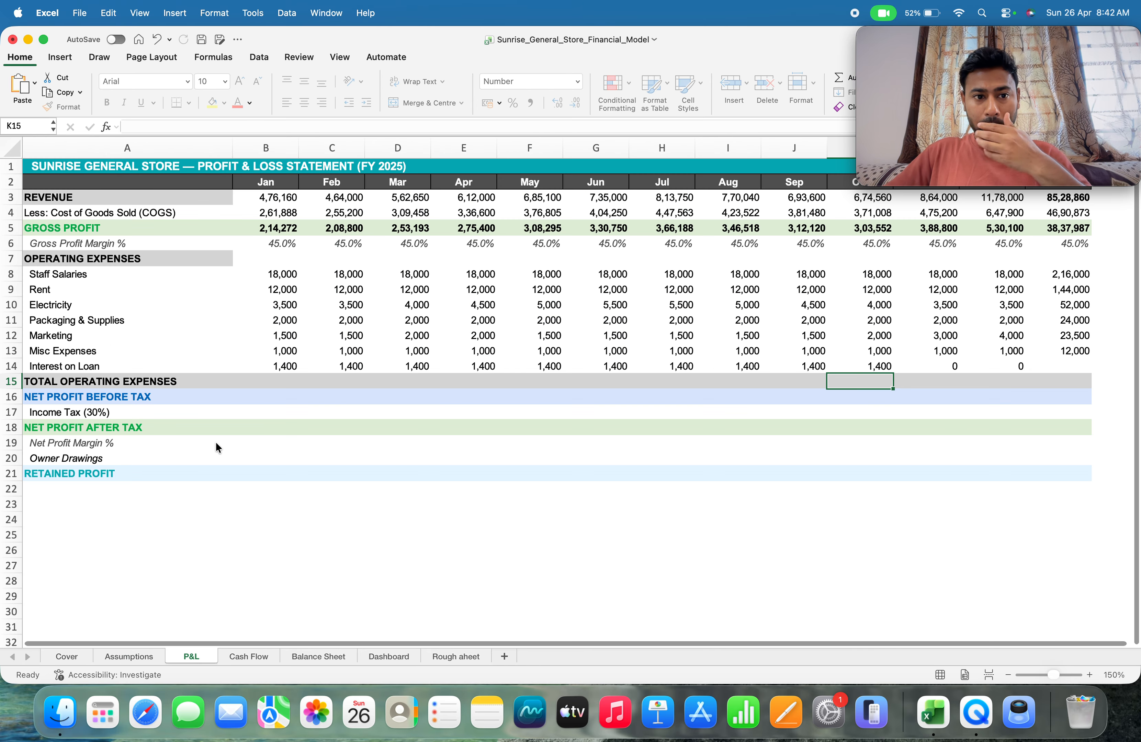
Replace the November loan interest formula in L14 with =Assumptions!B22*Assumptions!B23/12
key("Up")
key("Right")
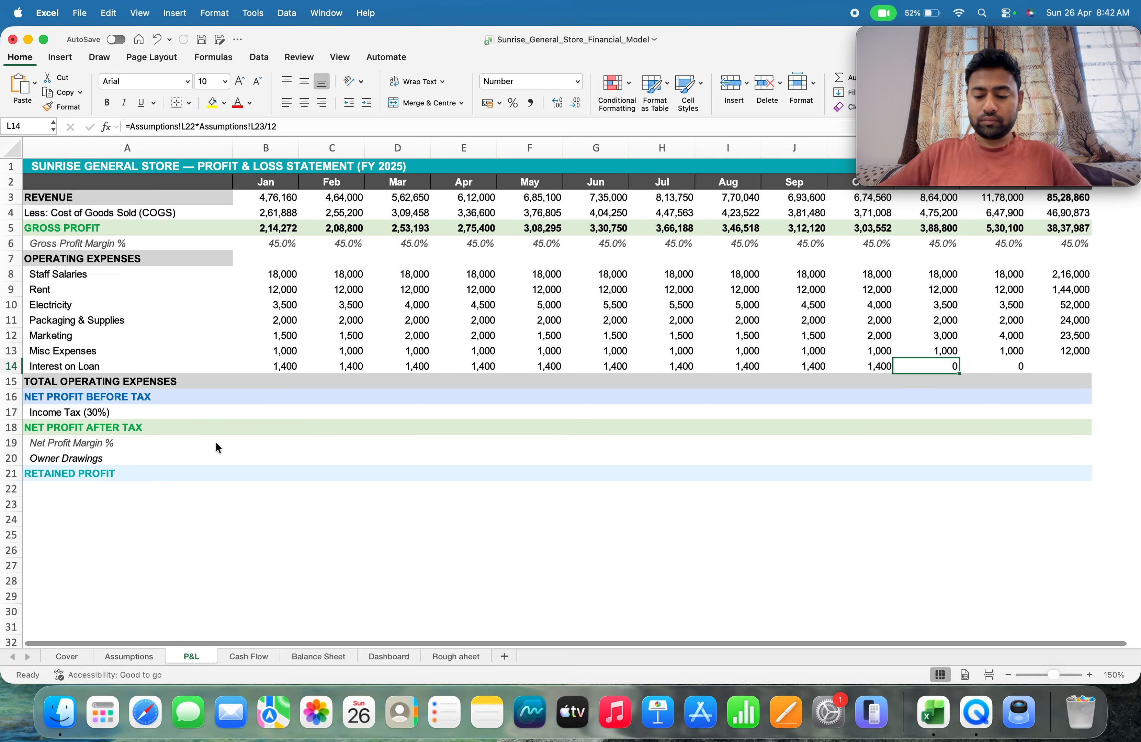
type("=")
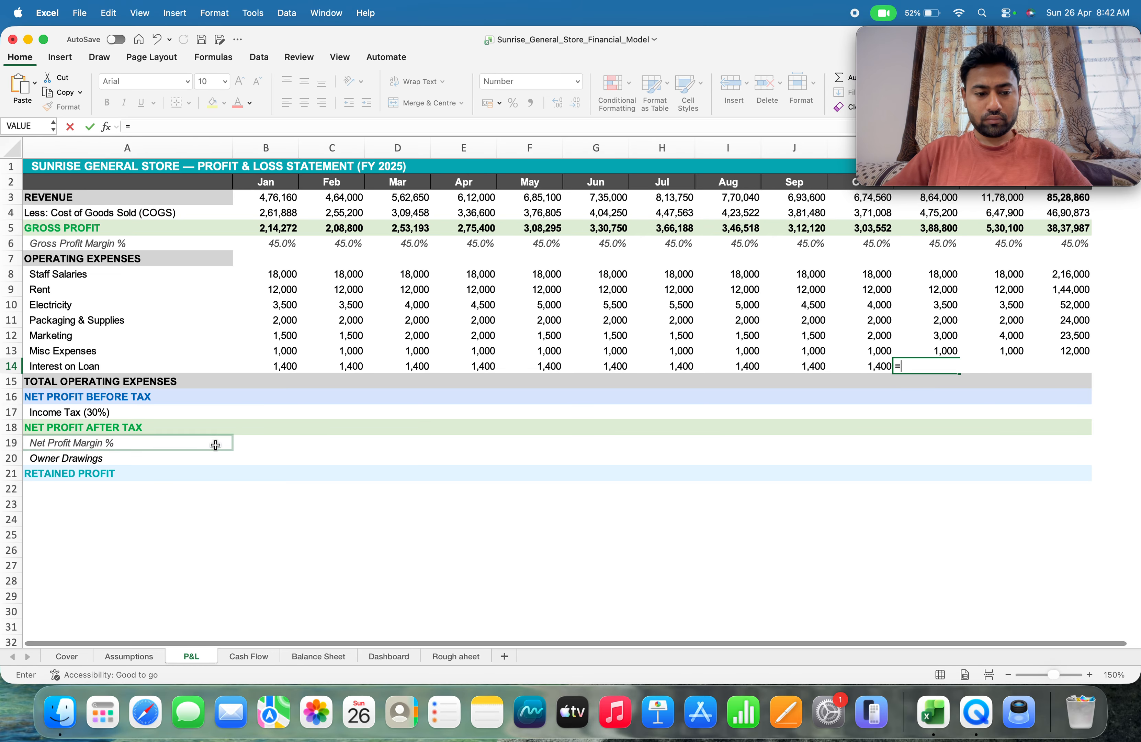
left_click(137, 655)
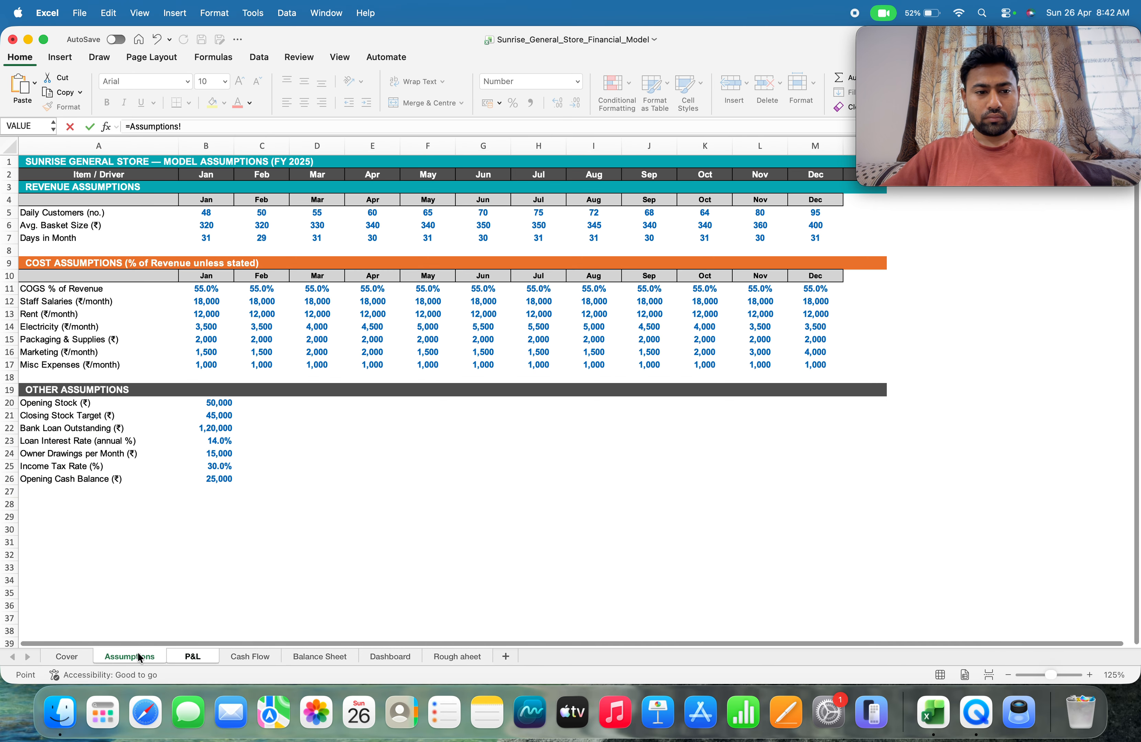
left_click(190, 432)
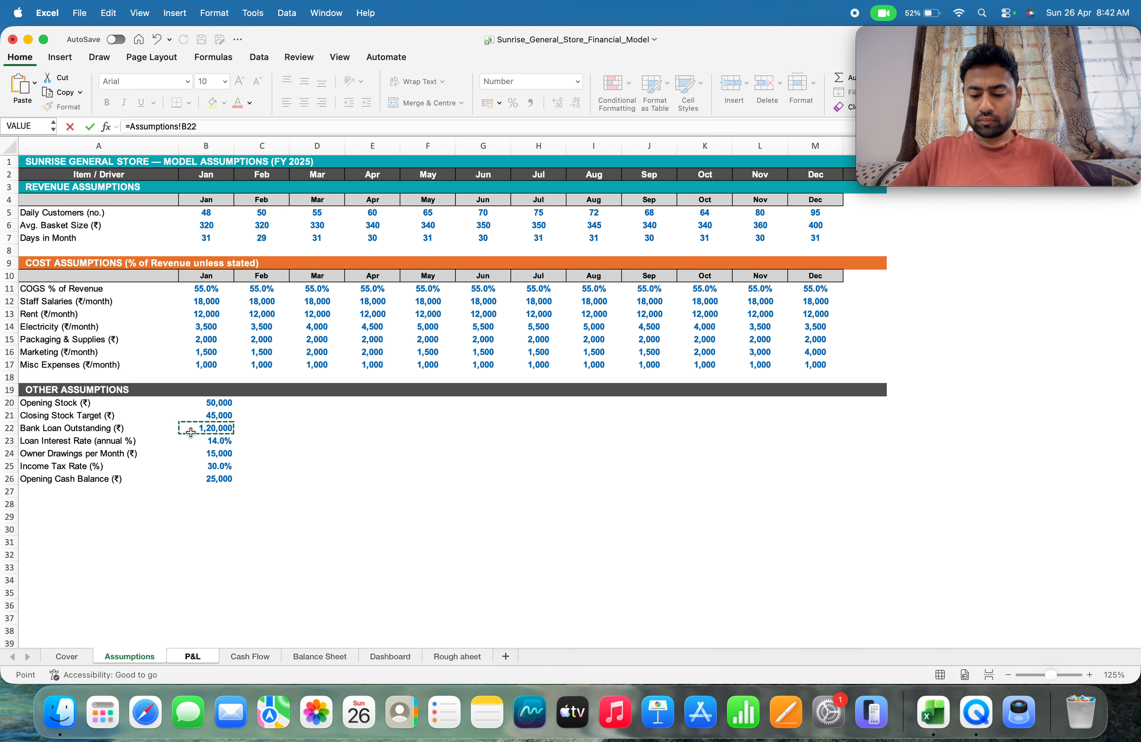
type("*")
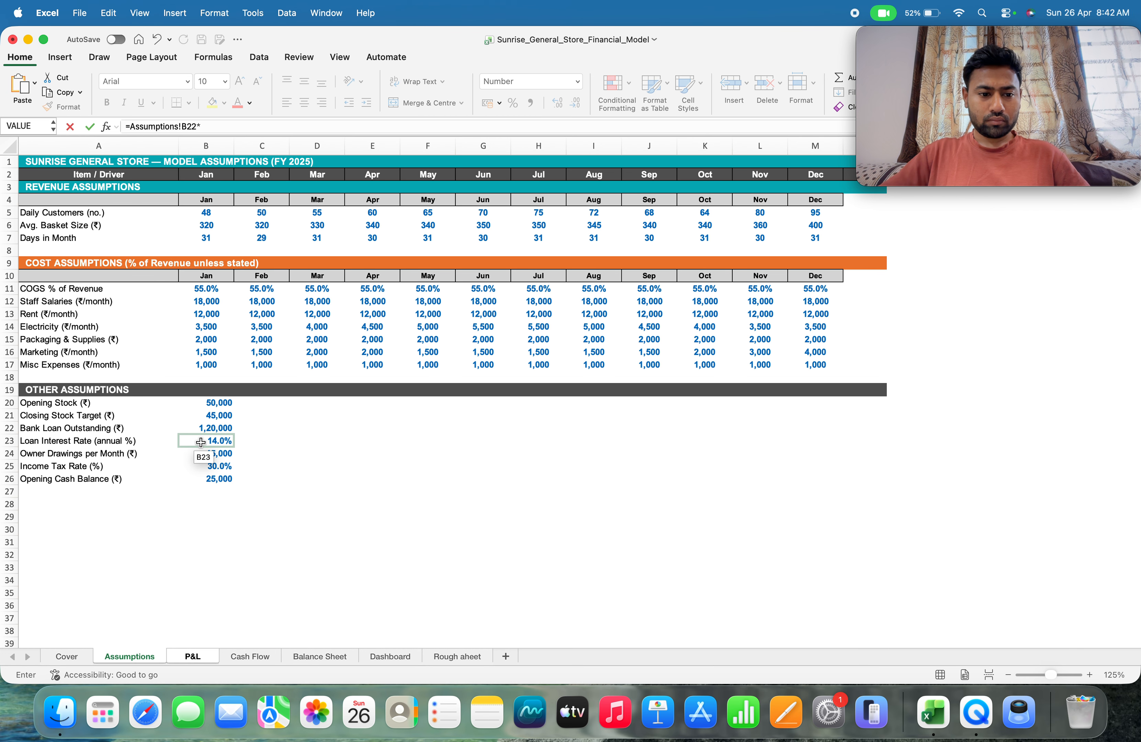
left_click(201, 442)
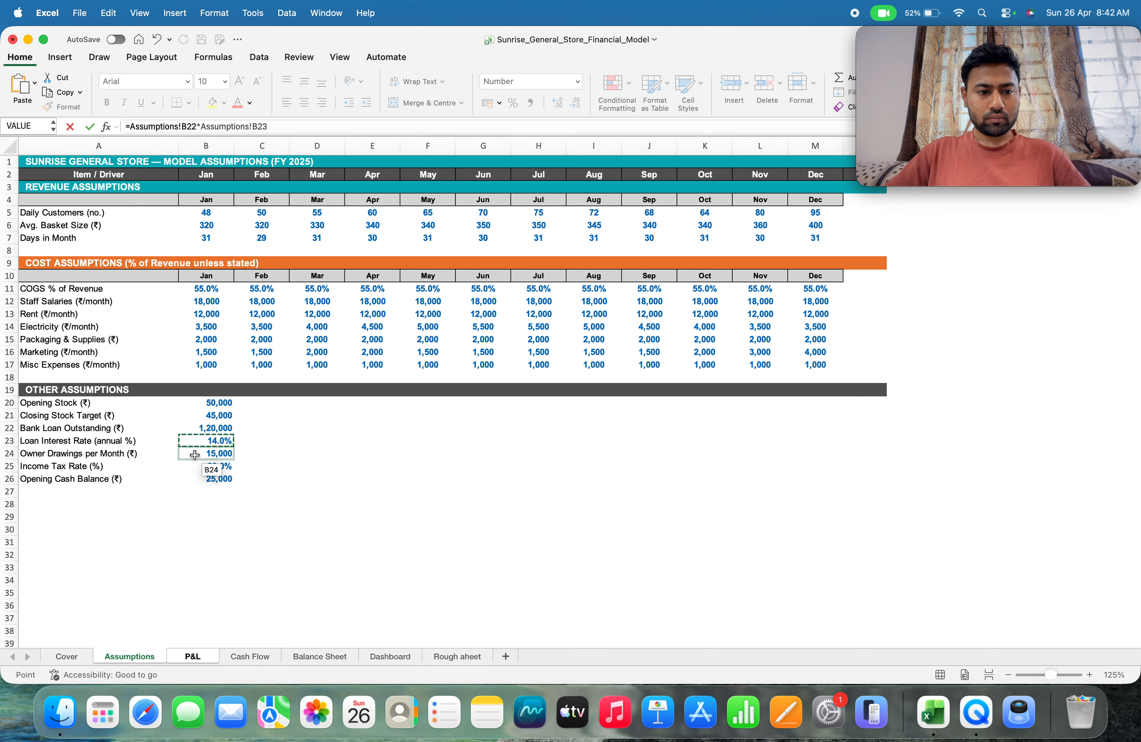
type("/")
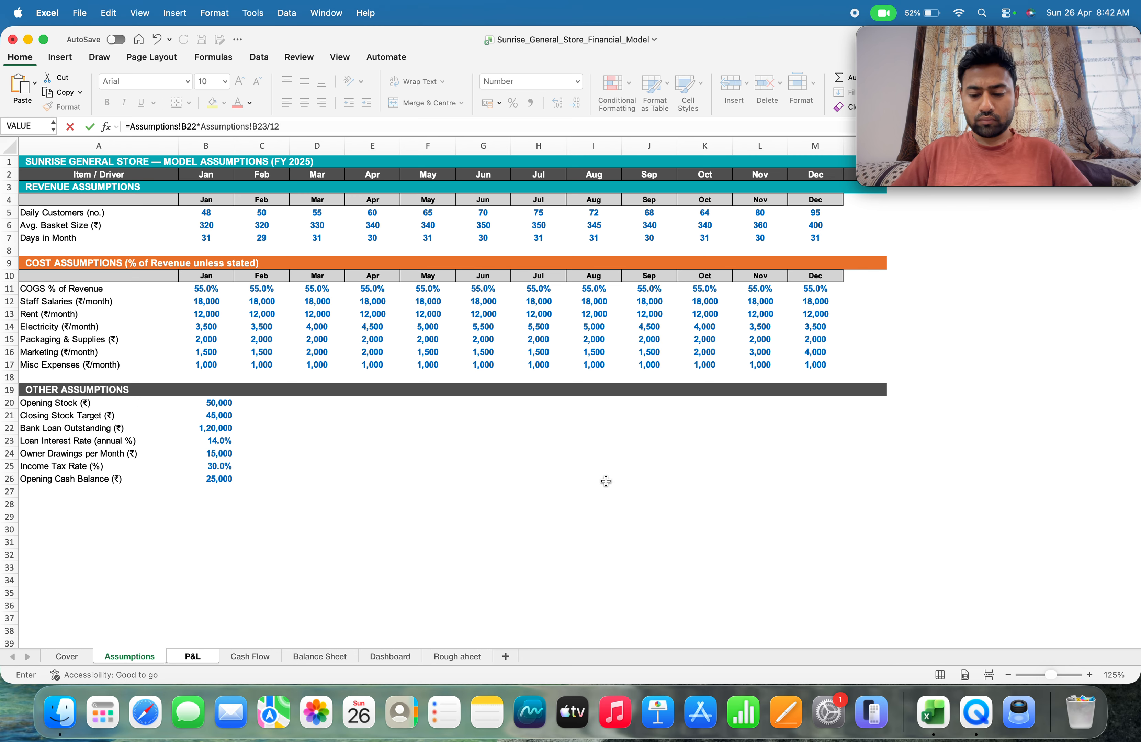
type("12")
key("Return")
Replace the December loan interest formula in M14 with =Assumptions!B22*Assumptions!B23/12
key("Right")
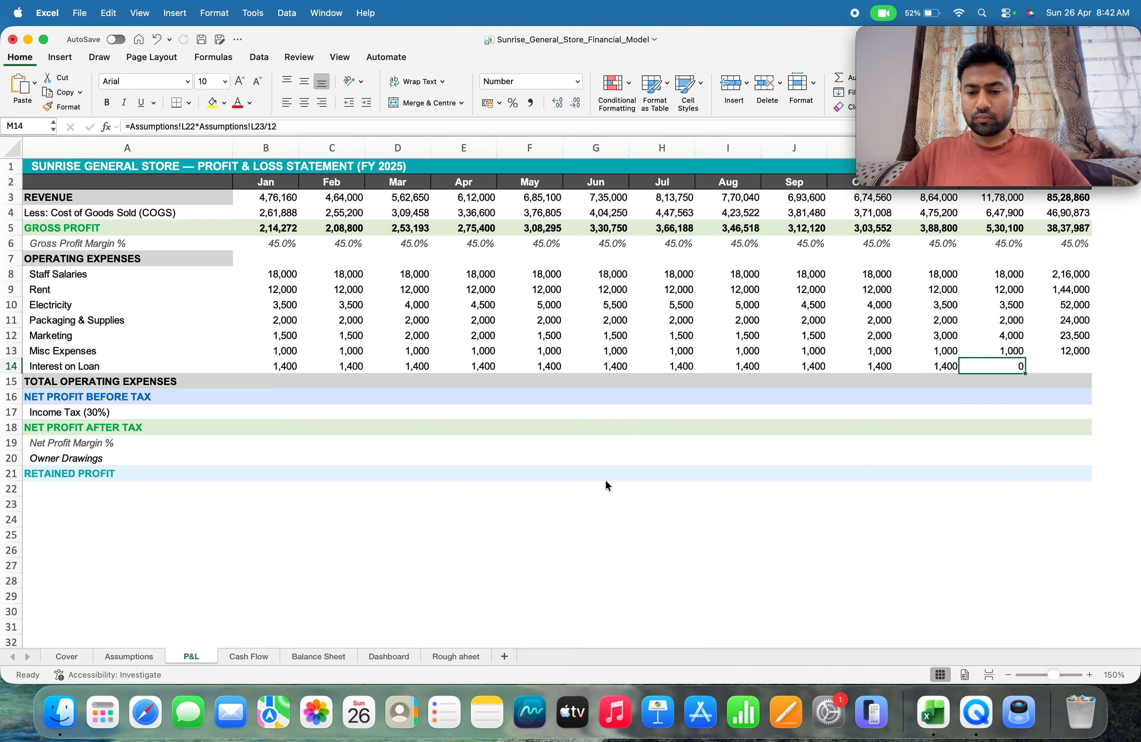
type("=")
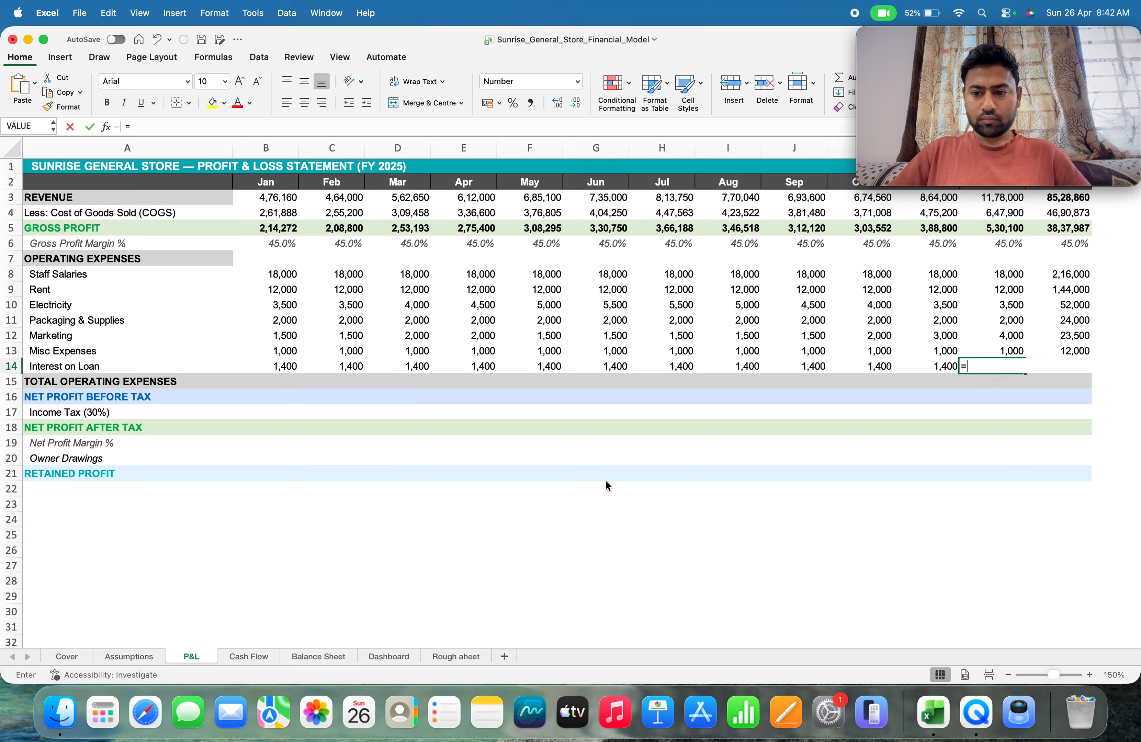
left_click(133, 653)
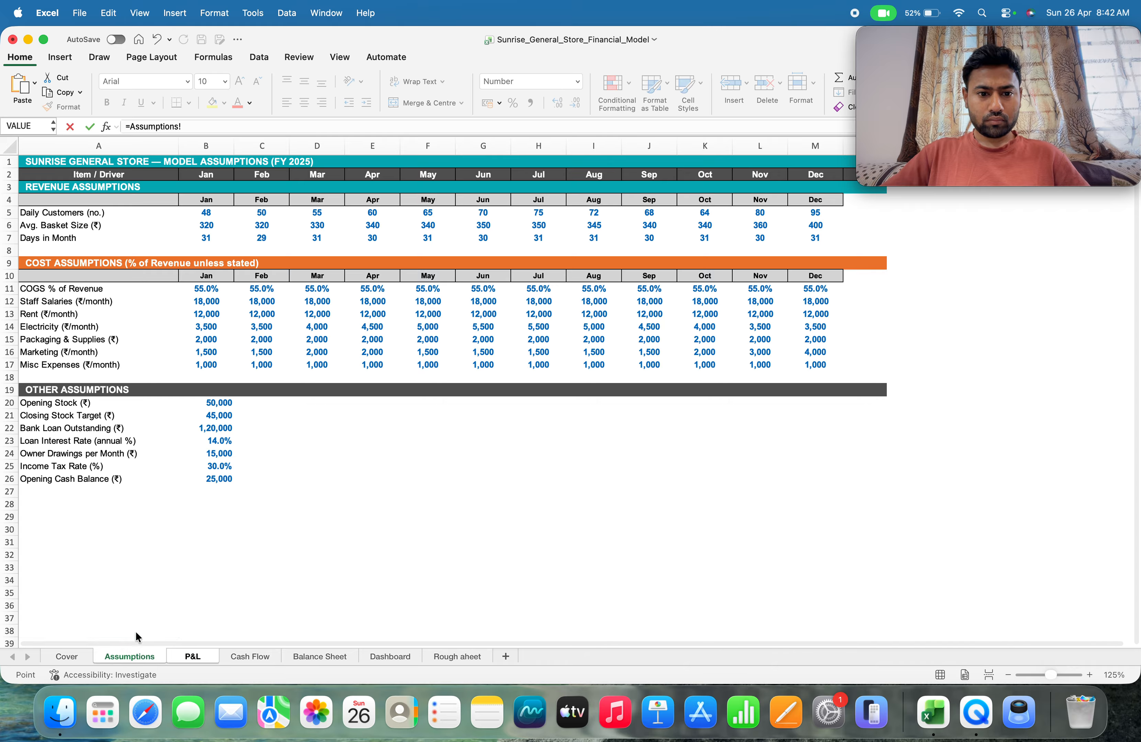
left_click(211, 429)
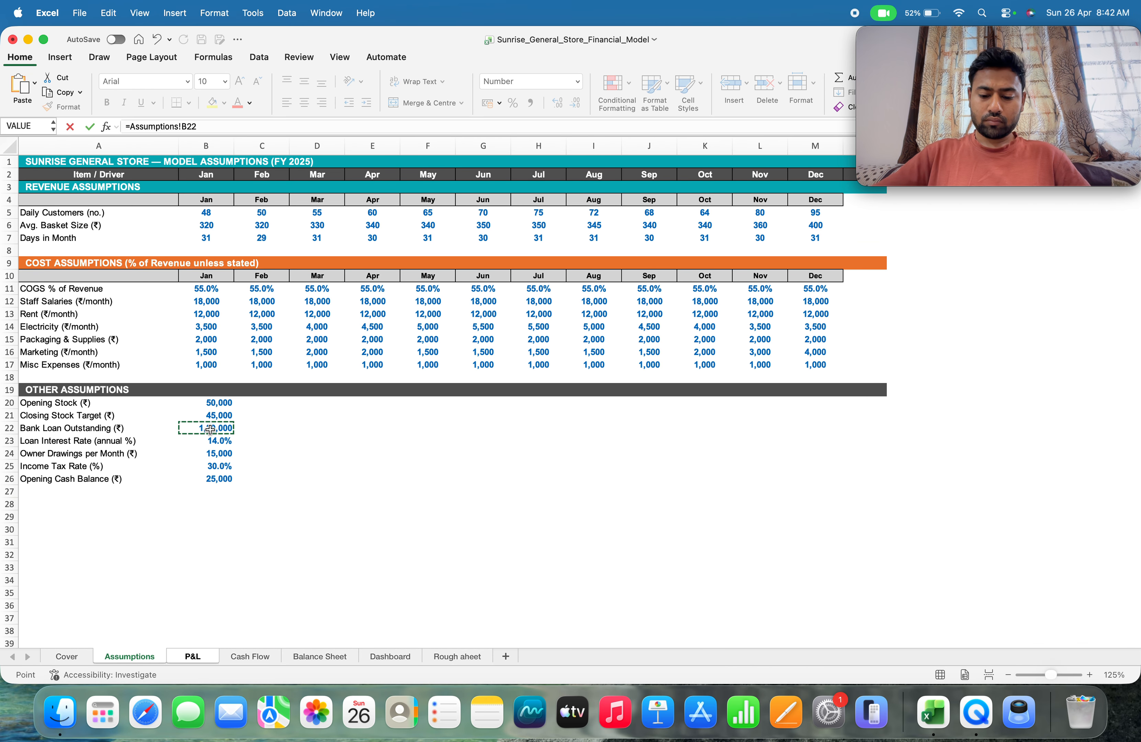
type("*")
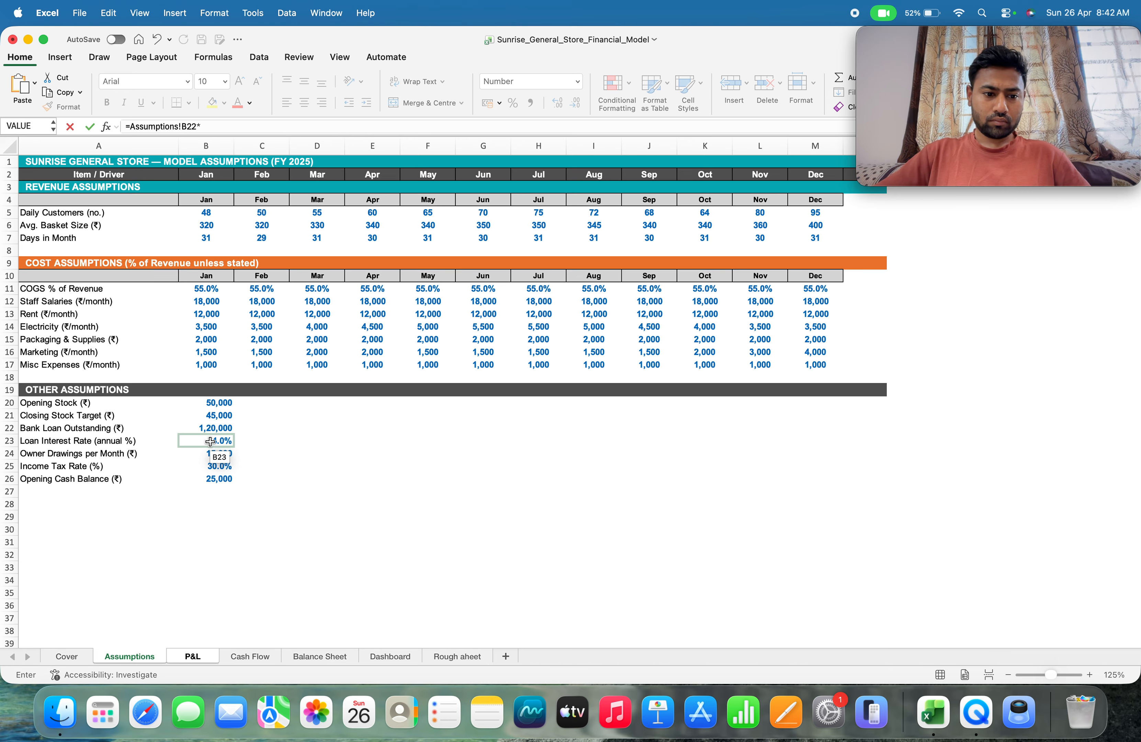
left_click(210, 442)
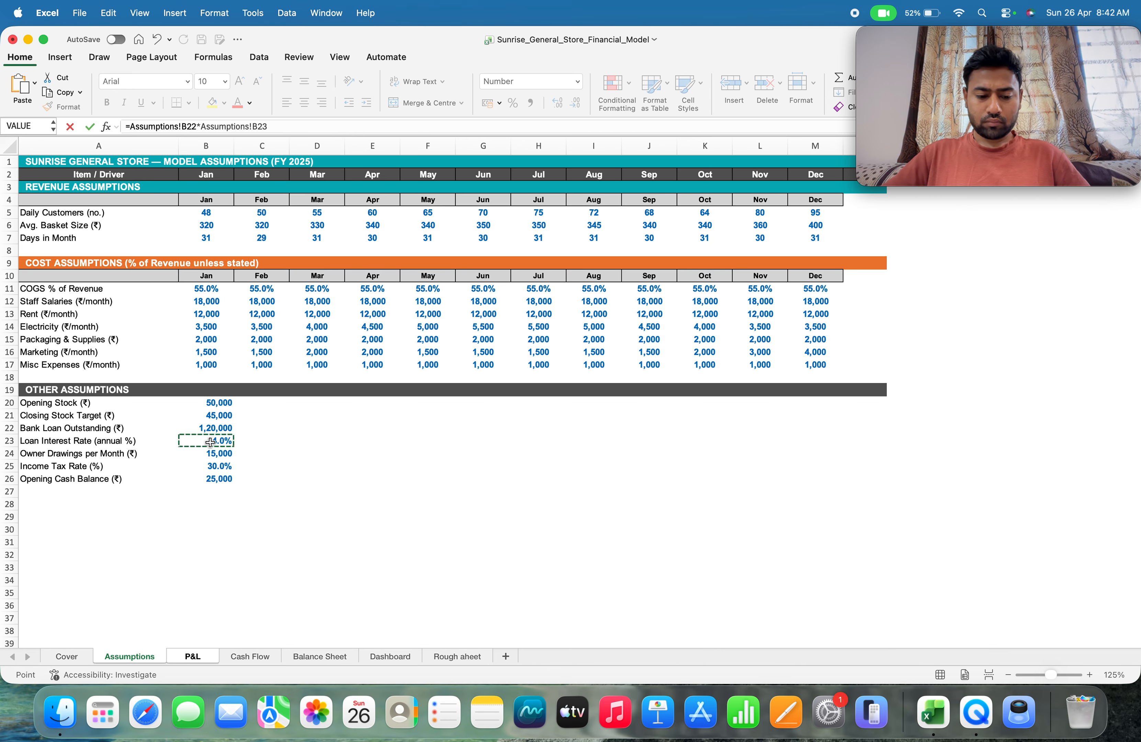
type("/12")
key("Return")
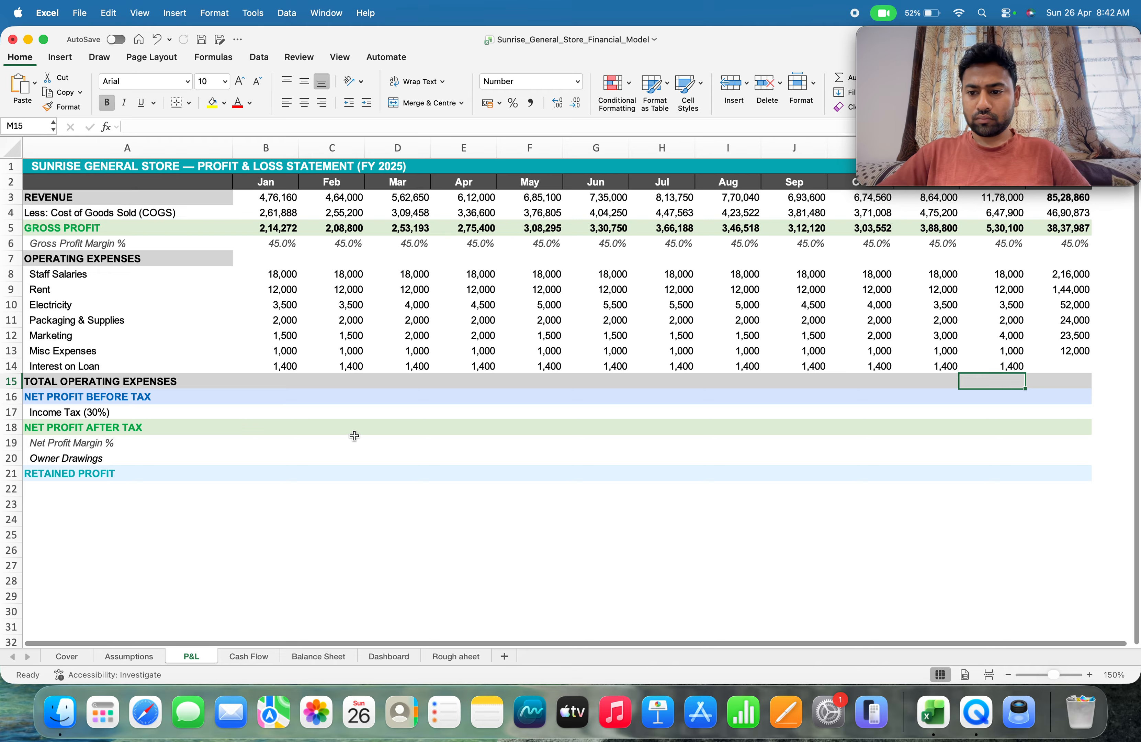
Total the year's loan interest in N14 with =SUM(B14:M14)
left_click(1055, 370)
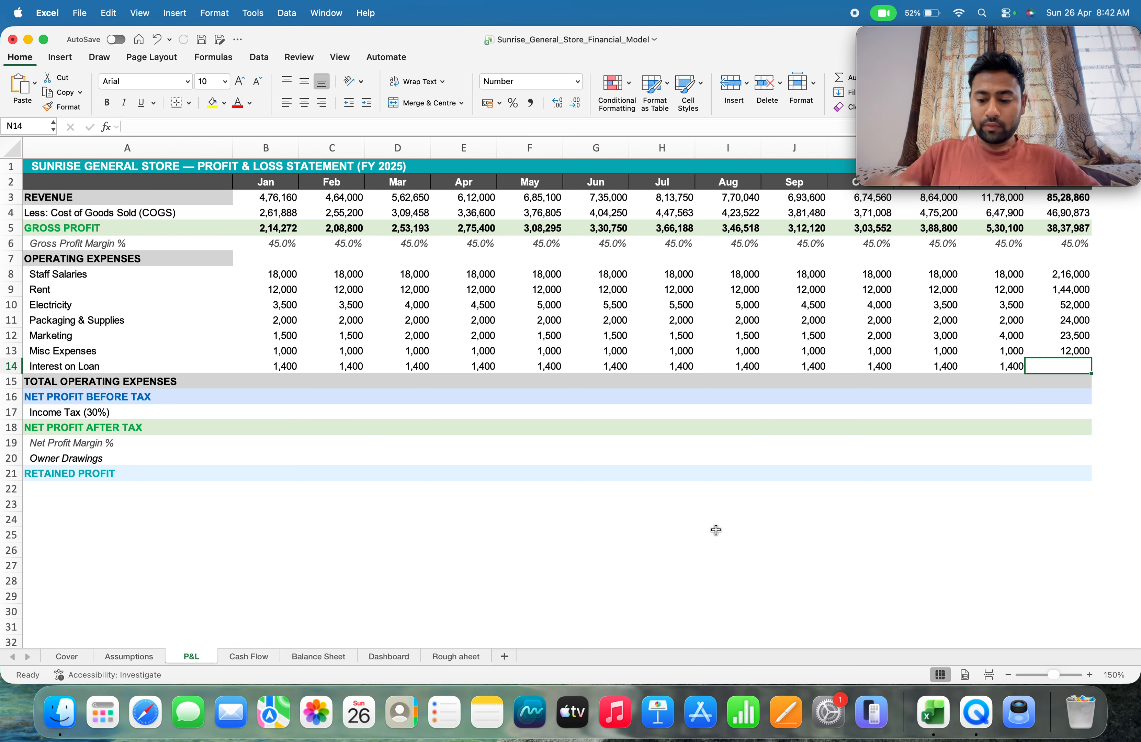
type("=s")
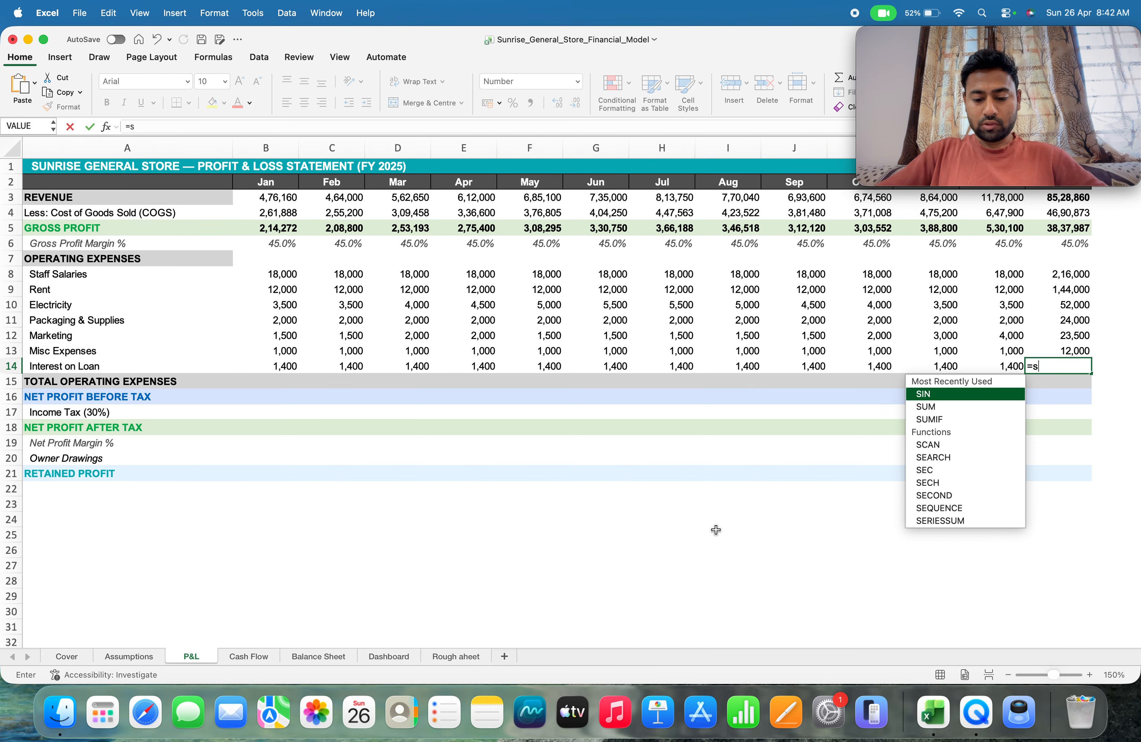
type("um")
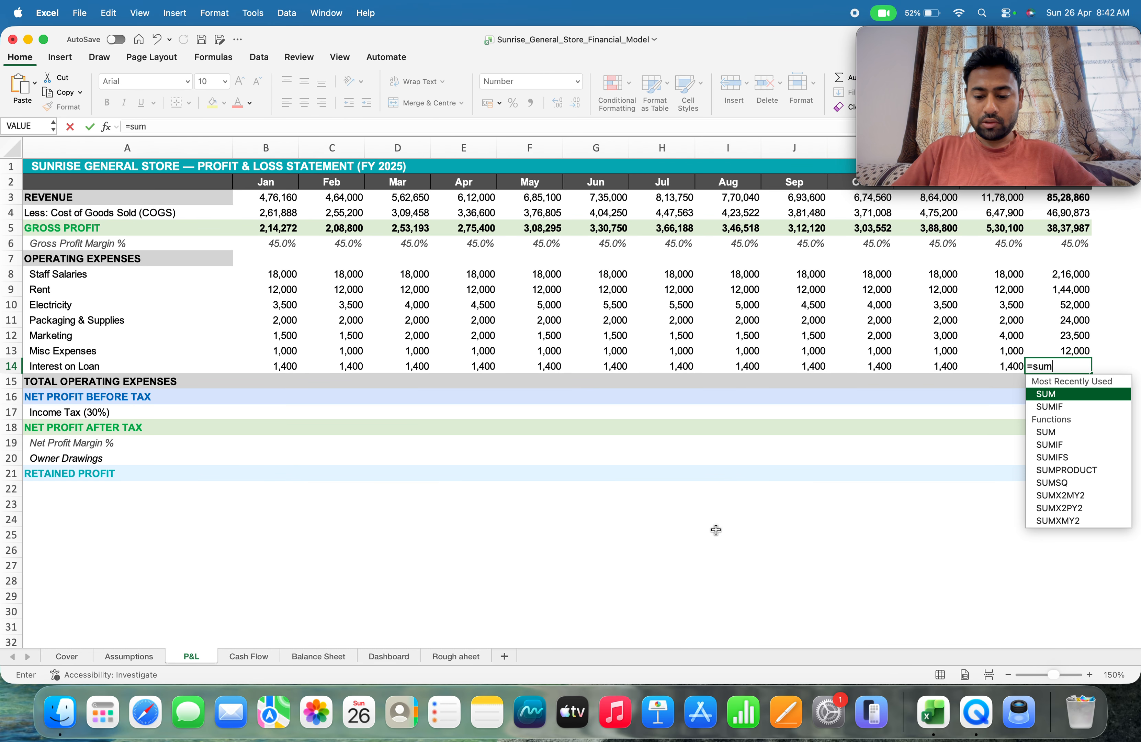
type("(")
key("Left")
key("Left")
key("Left")
key("Left")
key("Left")
key("Left")
key("Left")
key("Left")
key("Left")
key("Left")
key("Left")
key("Left")
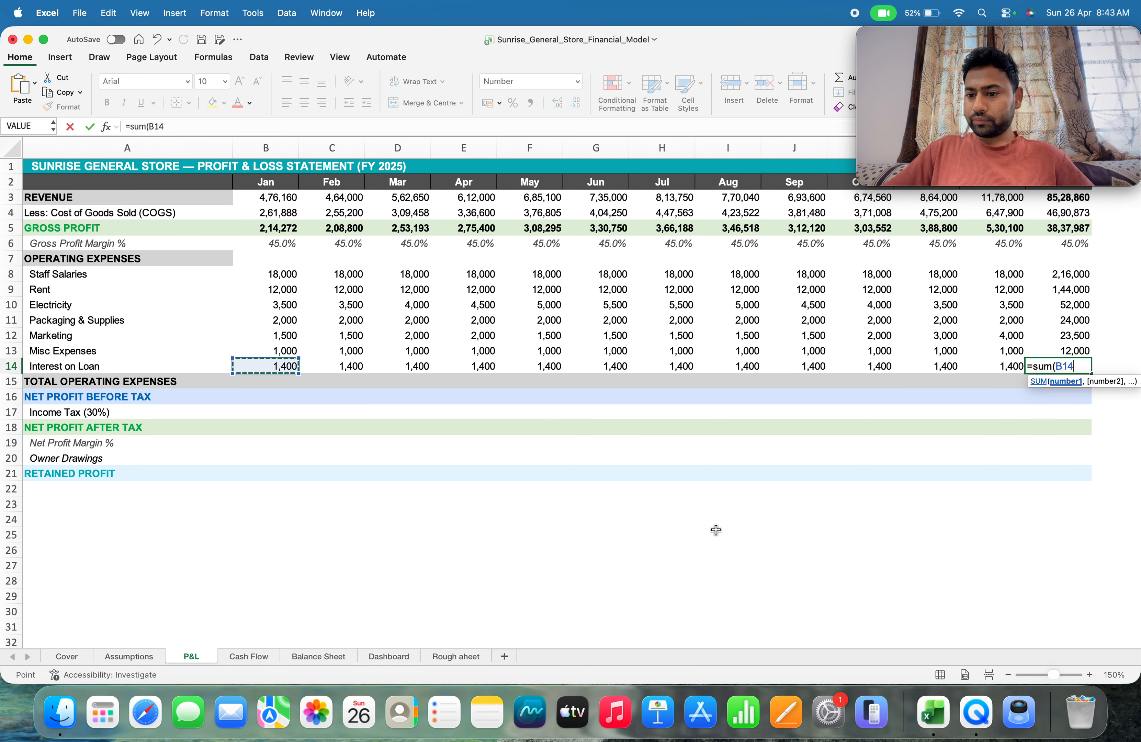
key("shift+Right")
key("shift+Right")
key("shift+Right")
key("shift+Right")
key("shift+Right")
key("shift+Right")
key("shift+Right")
key("shift+Right")
key("shift+Right")
key("shift+Right")
key("shift+Right")
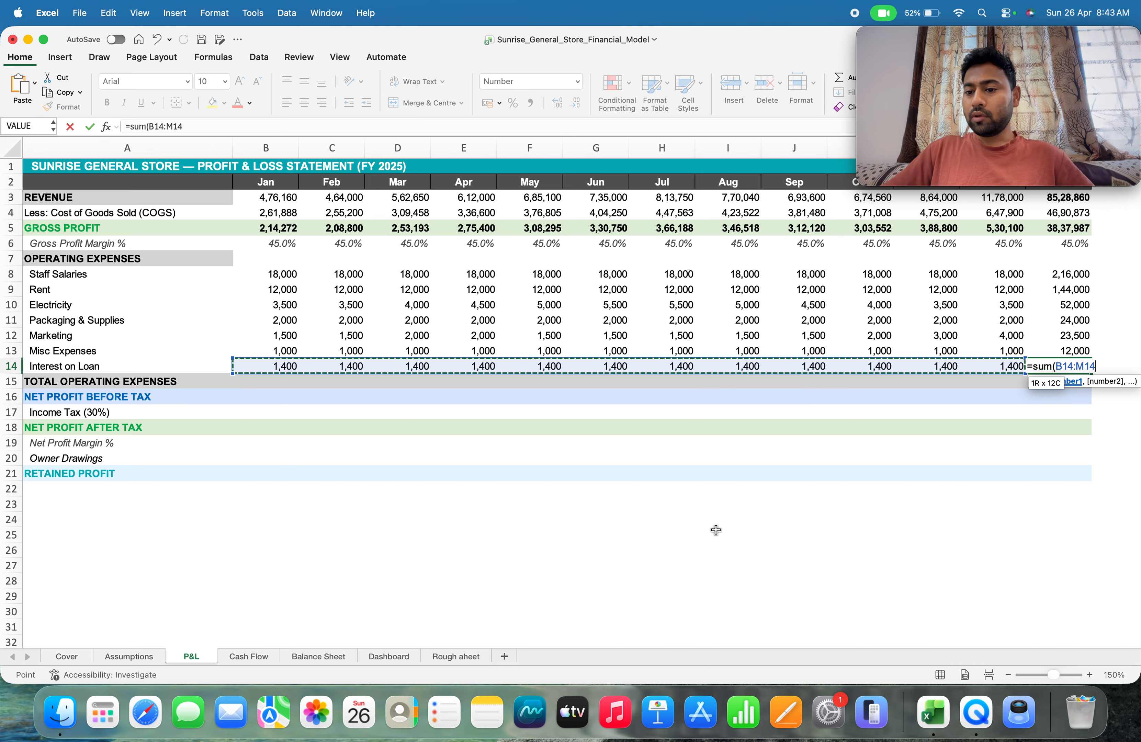
type(")")
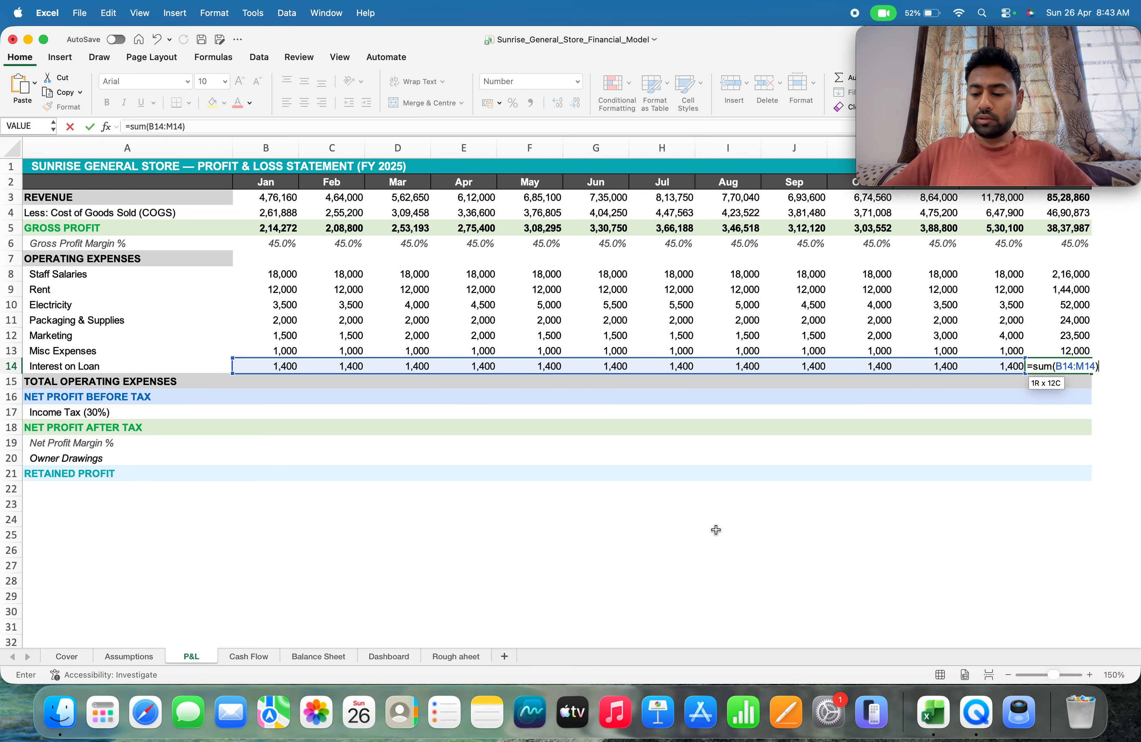
key("Return")
Calculate January total operating expenses in B15 with =SUM(B8:B14) and fill the formula across through N15
key("Up")
key("Down")
key("Left")
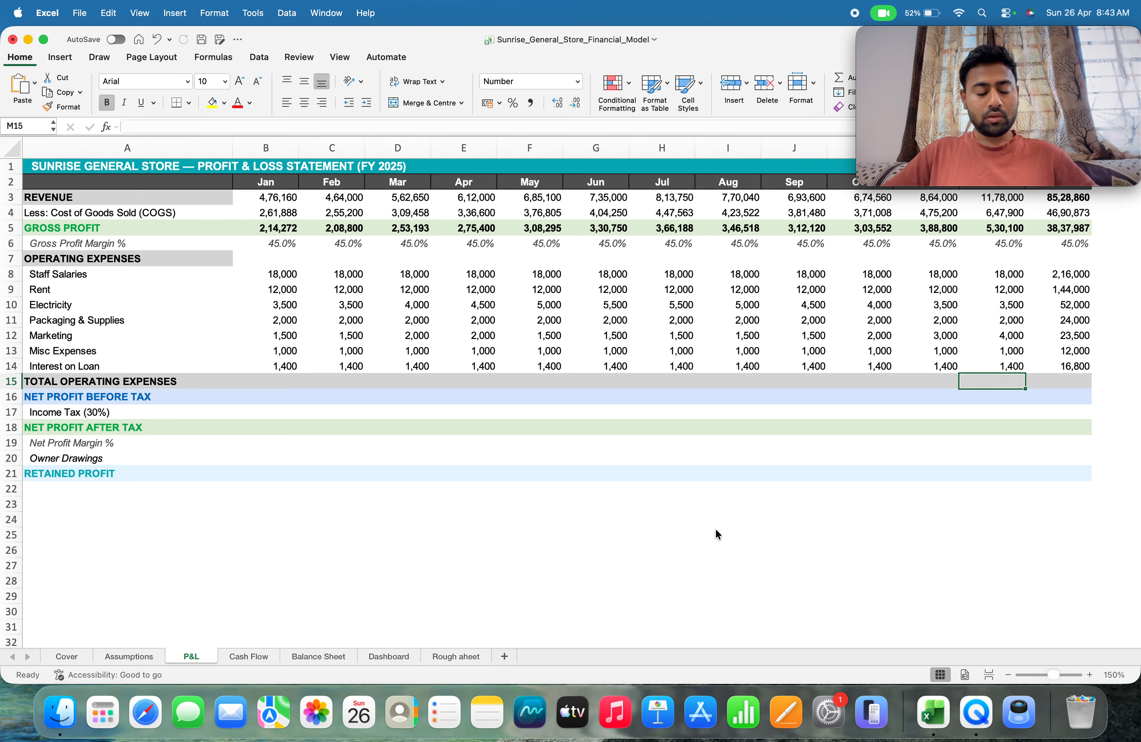
key("Left")
key("Left")
key("Left")
key("Left")
key("Left")
key("Left")
key("Left")
key("Left")
key("Left")
key("Left")
key("Left")
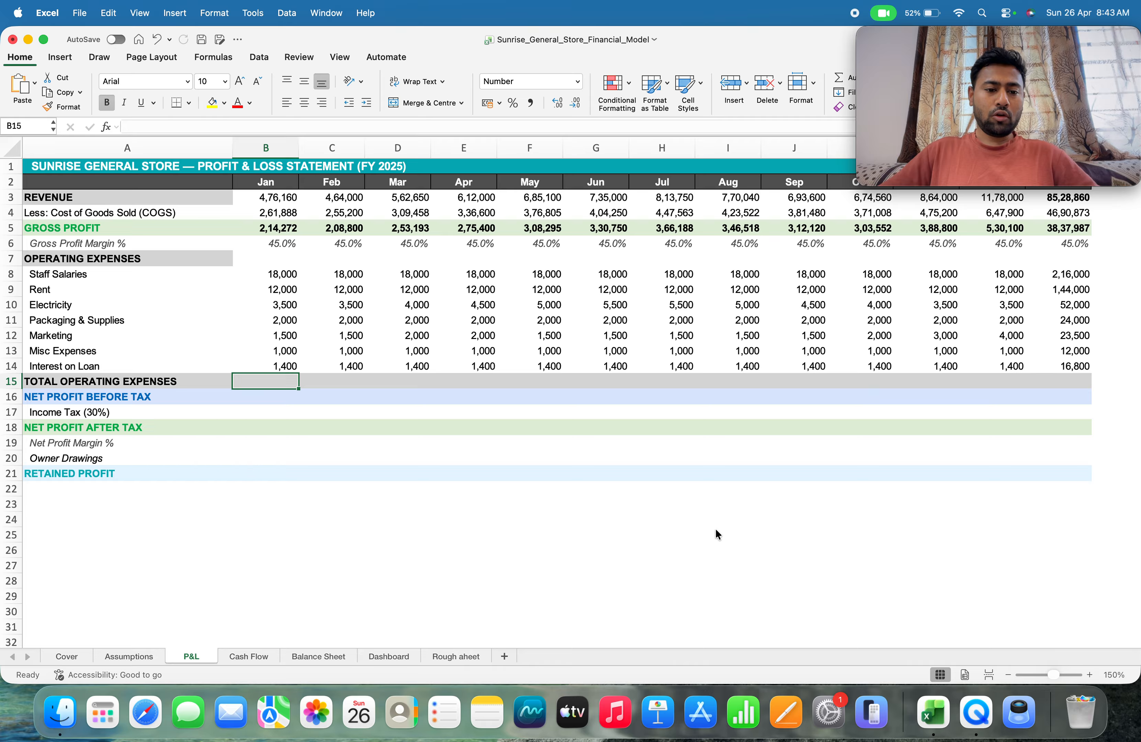
type("=")
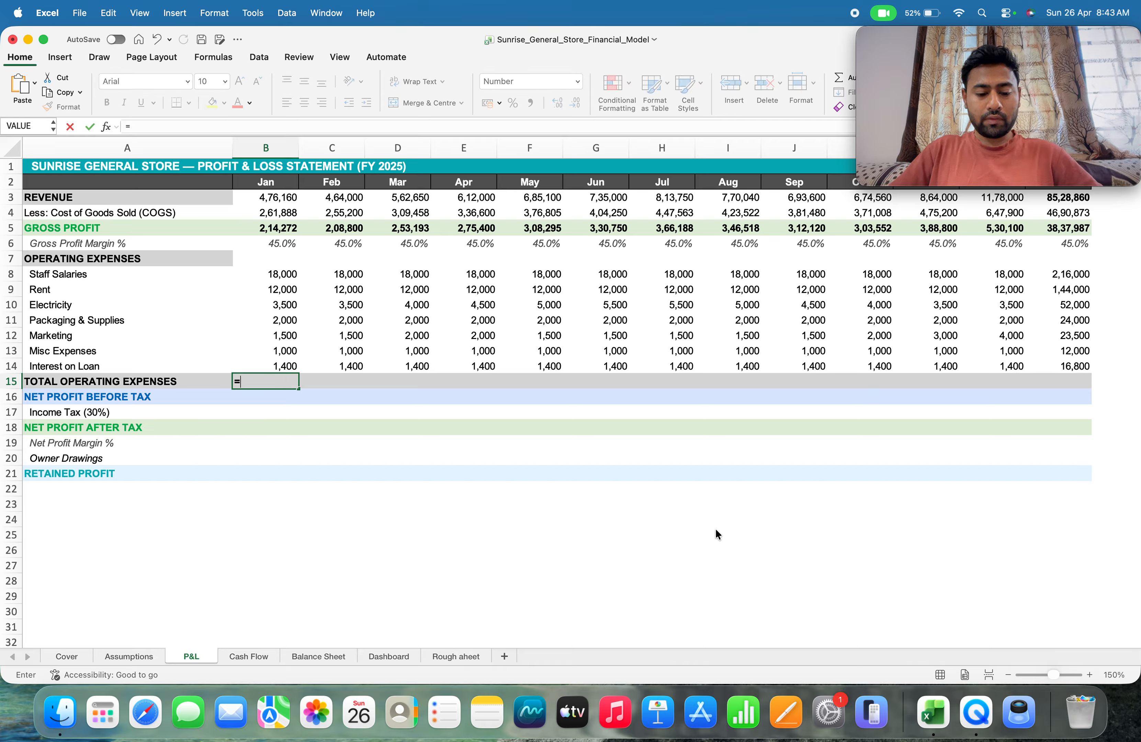
type("sum(")
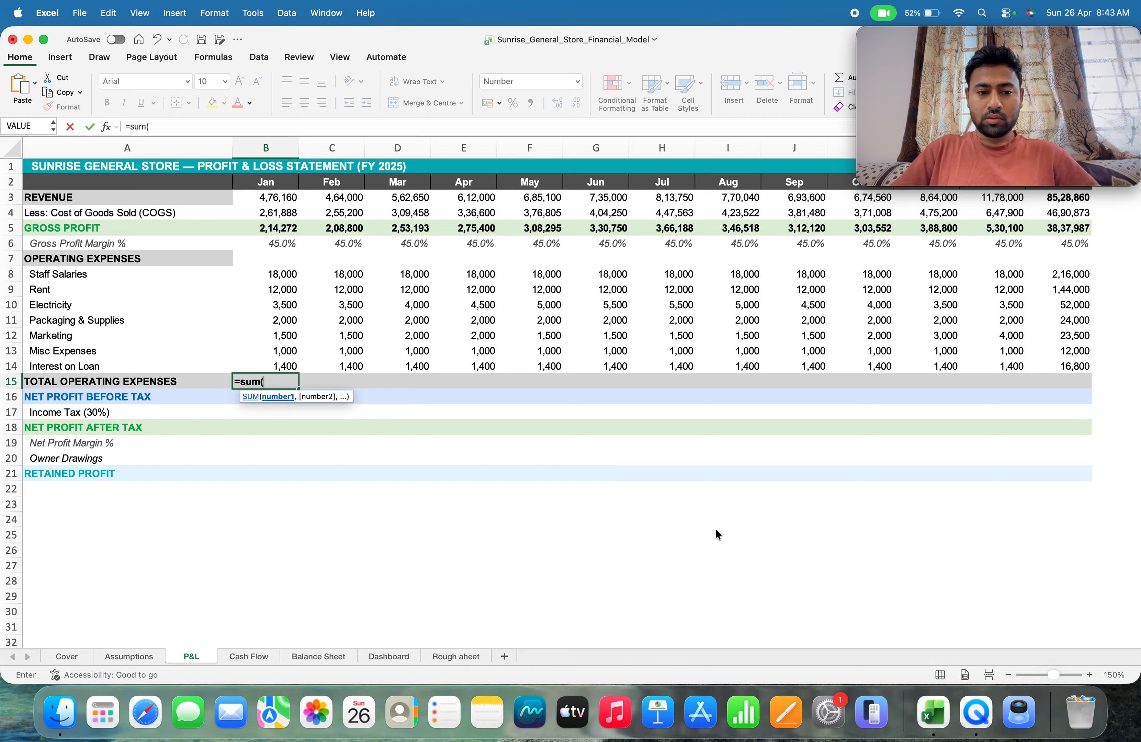
key("Up")
key("Up")
key("Up")
key("Up")
key("Up")
key("Up")
key("Up")
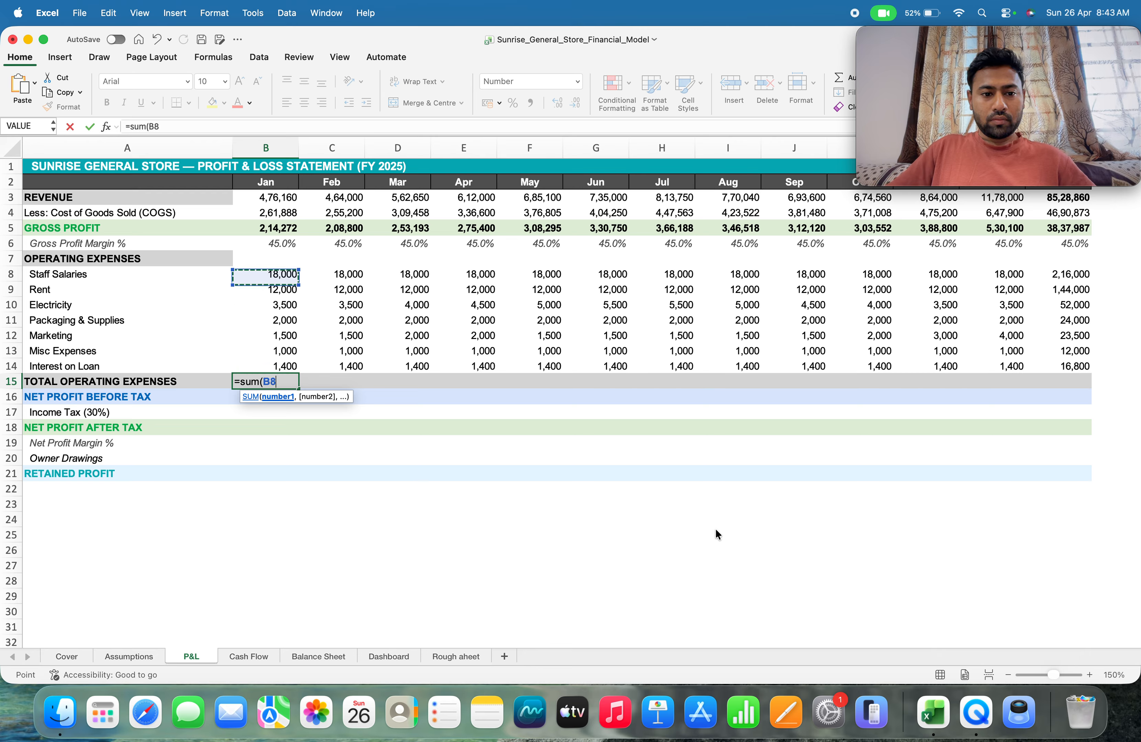
key("shift+Down")
key("shift+Down")
key("shift+Down")
key("shift+Down")
key("shift+Down")
key("shift+Down")
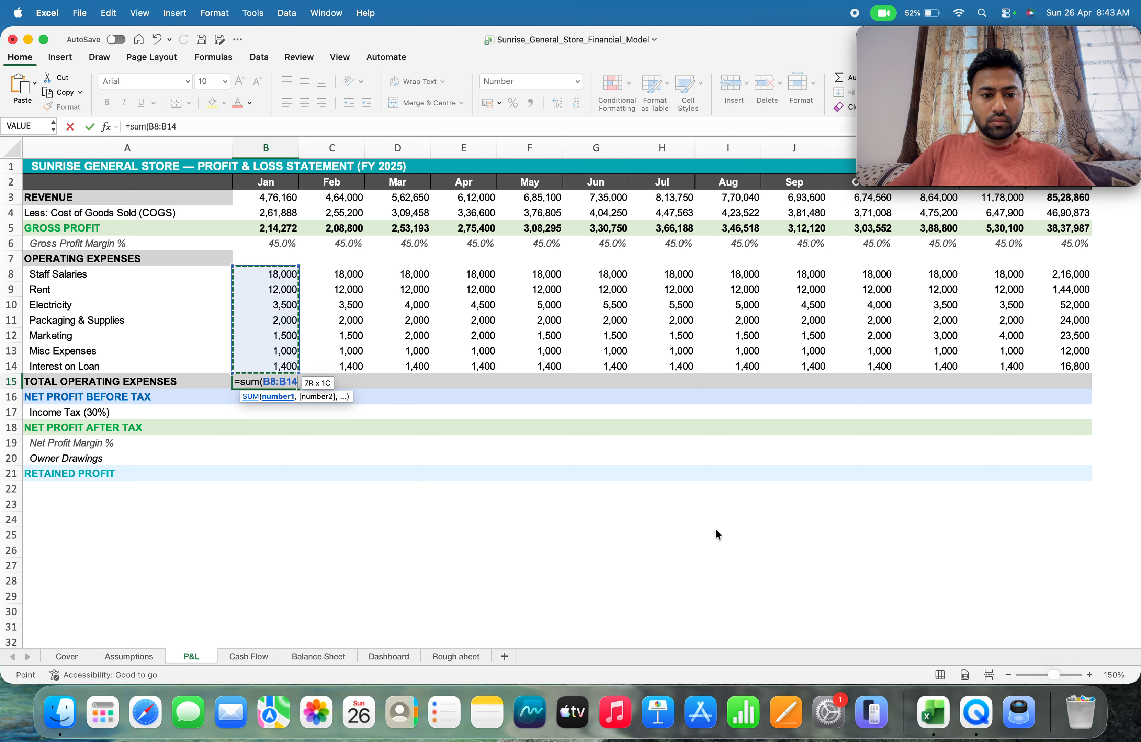
type(")")
key("ctrl+Return")
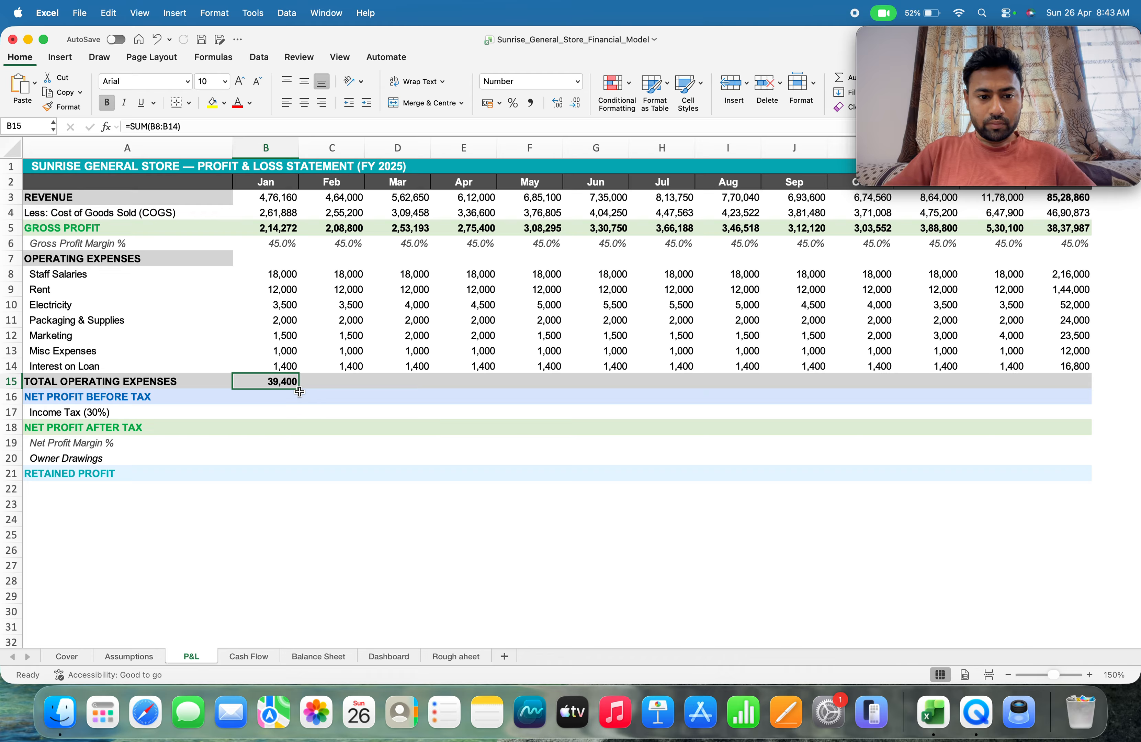
left_click_drag(300, 392, 1104, 416)
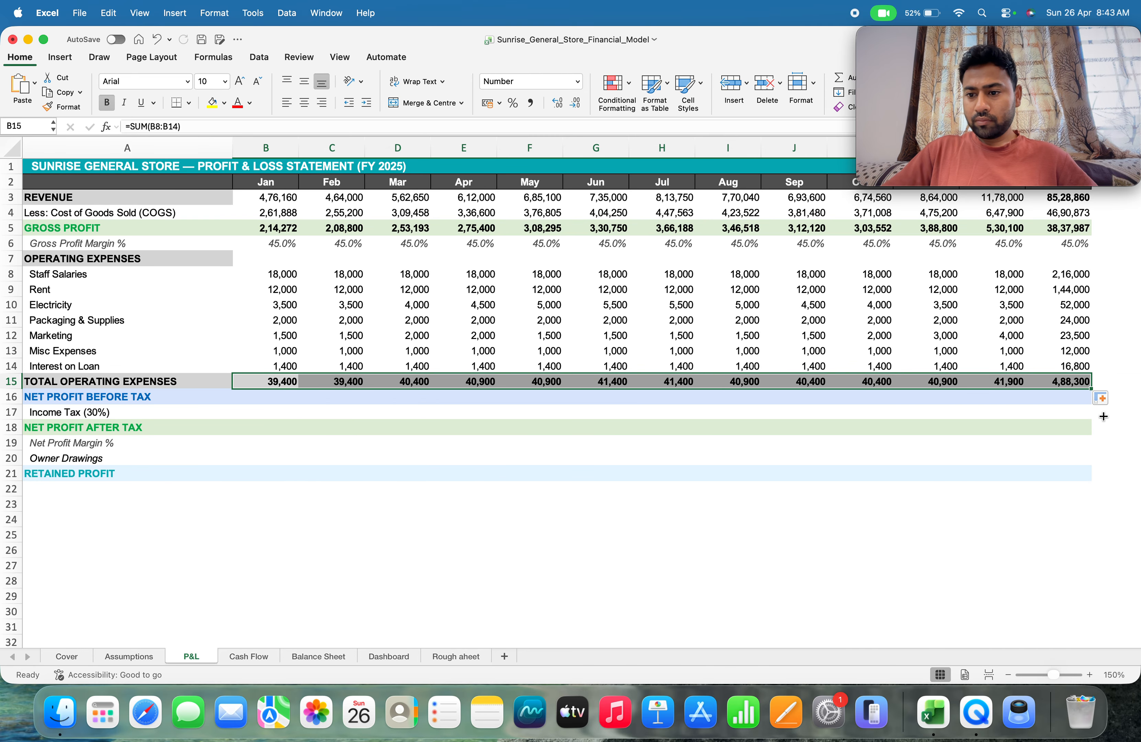
left_click(276, 401)
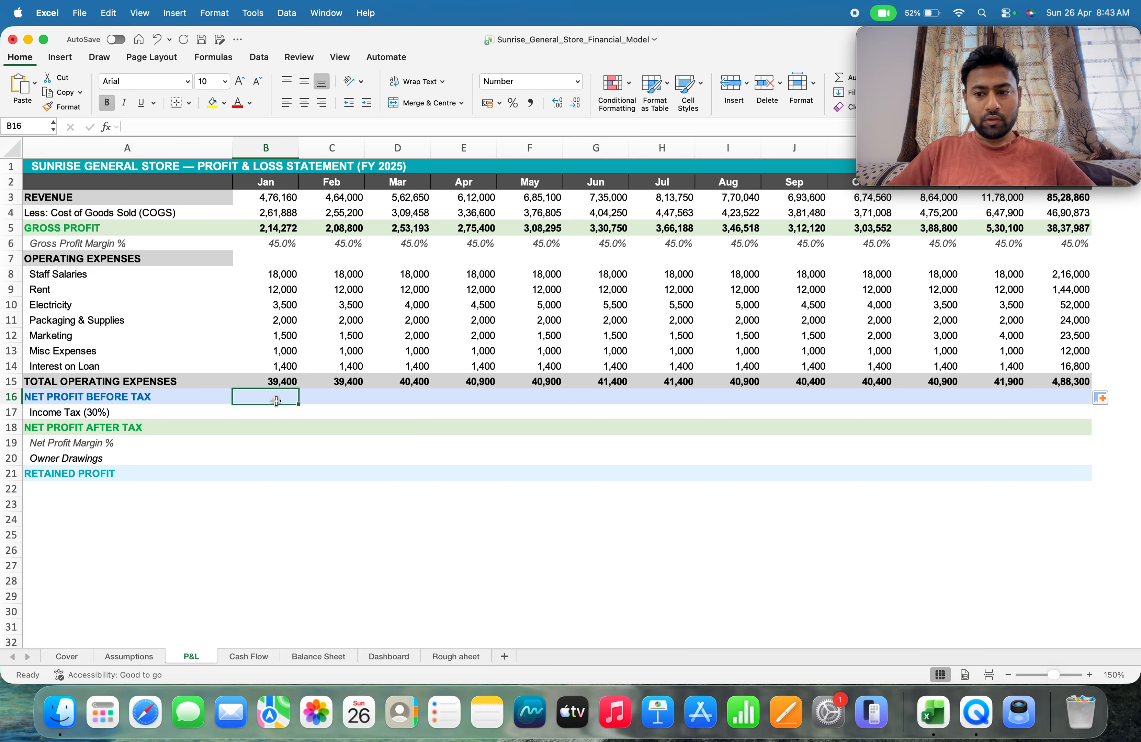
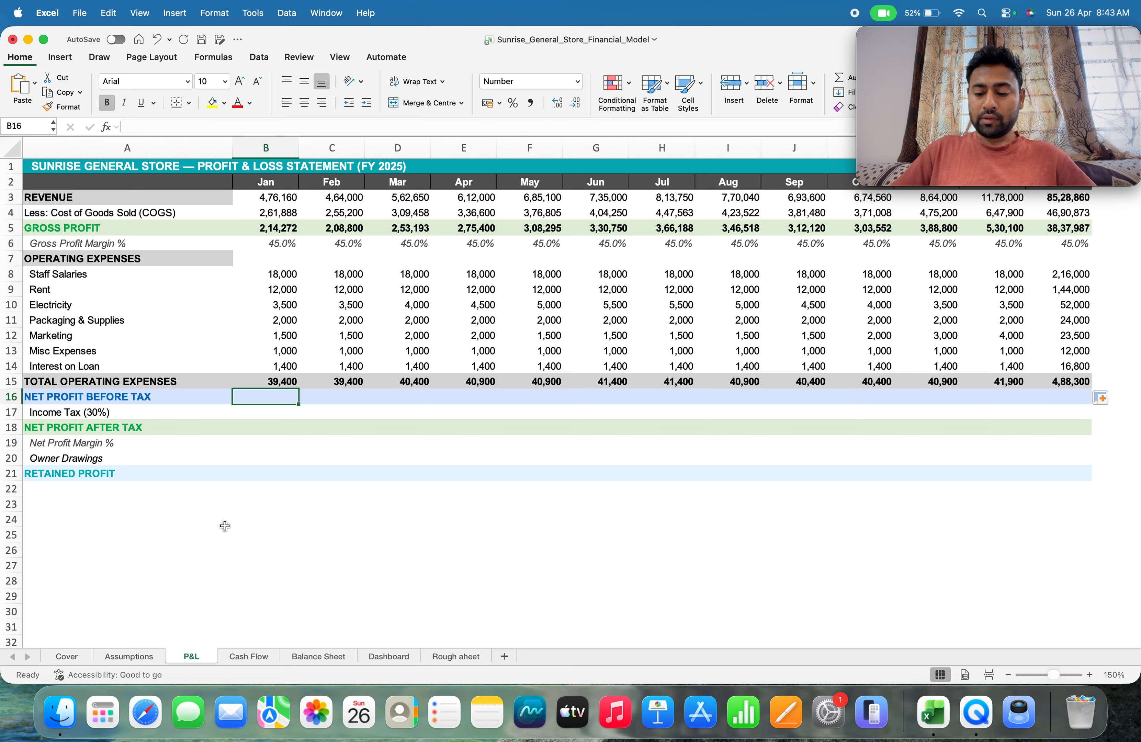
Calculate January net profit before tax in B16 with =B5-B15 and fill the formula across through M16
type("=")
key("Up")
key("Up")
key("Up")
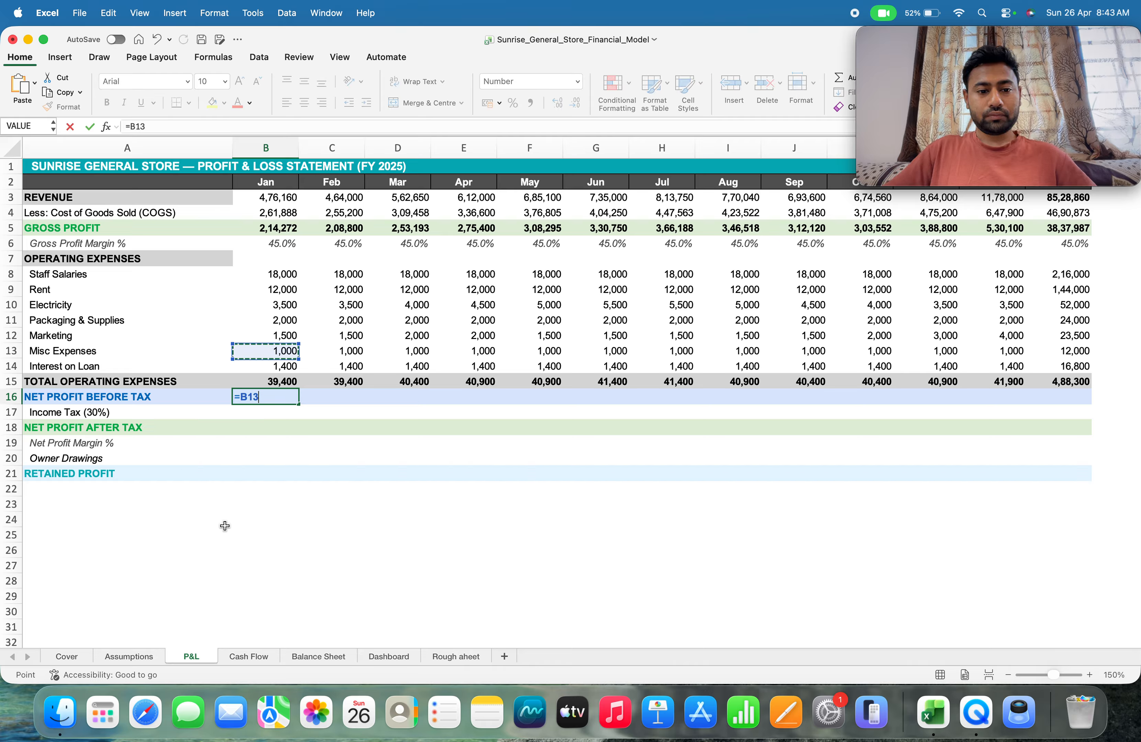
key("Up")
key("Up")
key("Up")
key("Up")
key("Up")
key("Up")
key("Up")
key("Up")
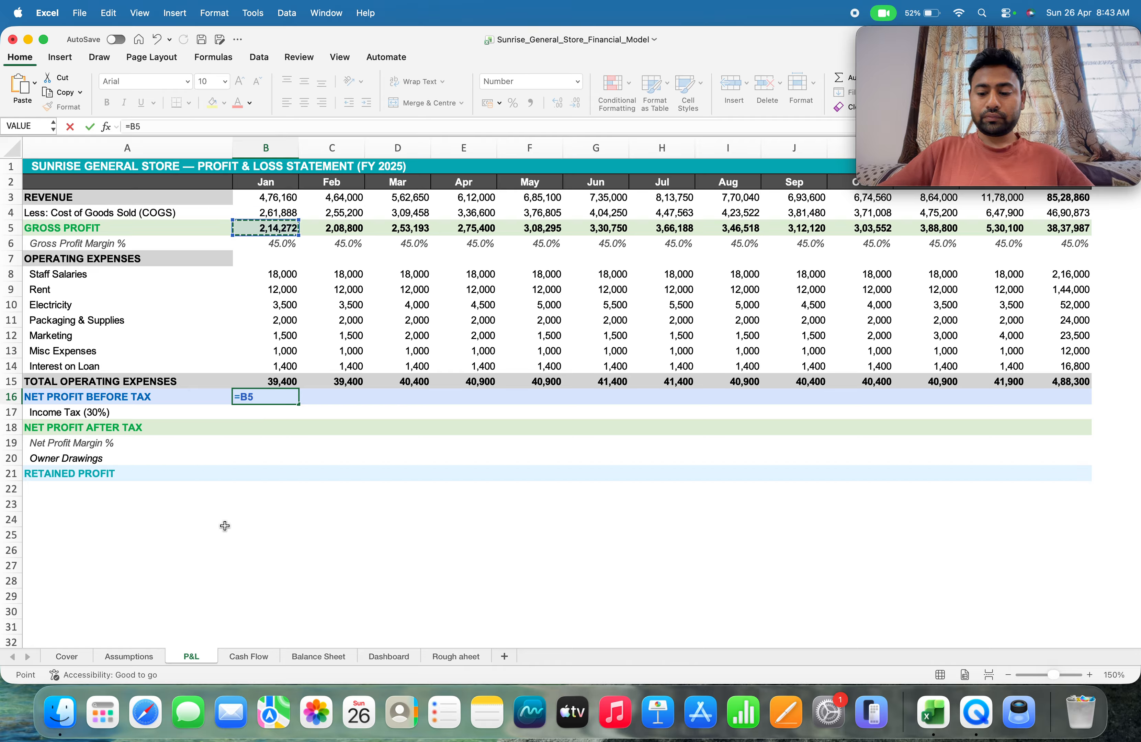
type("-")
key("Up")
key("Return")
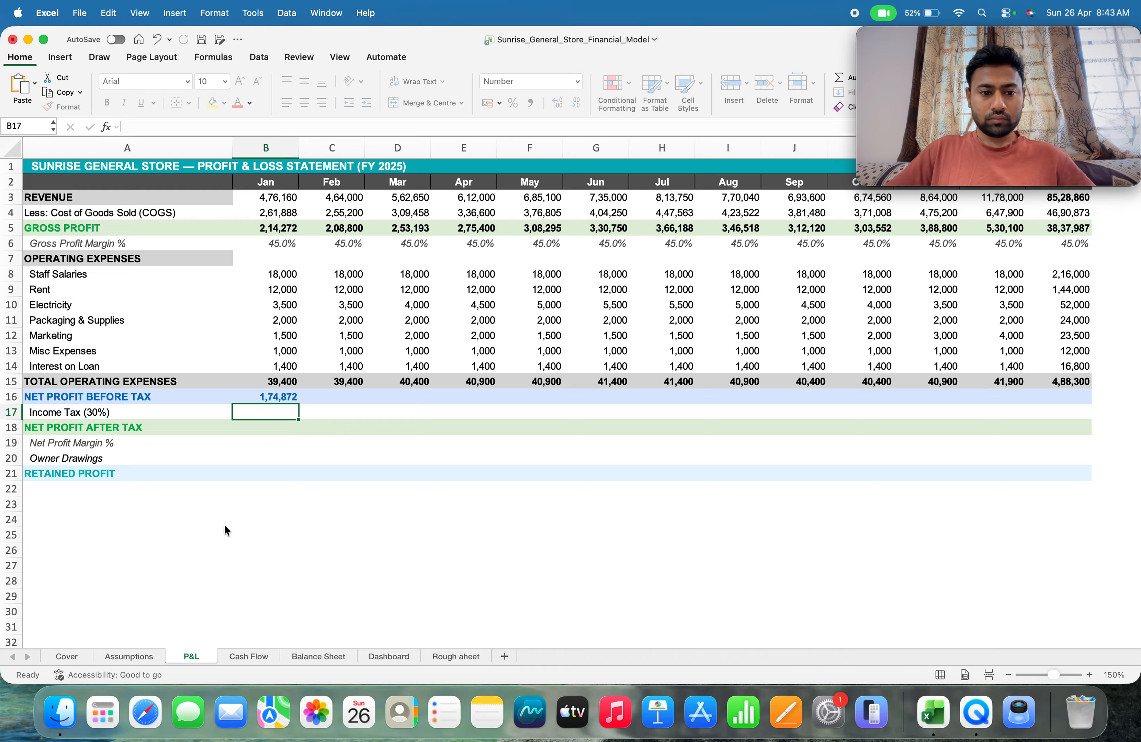
key("Up")
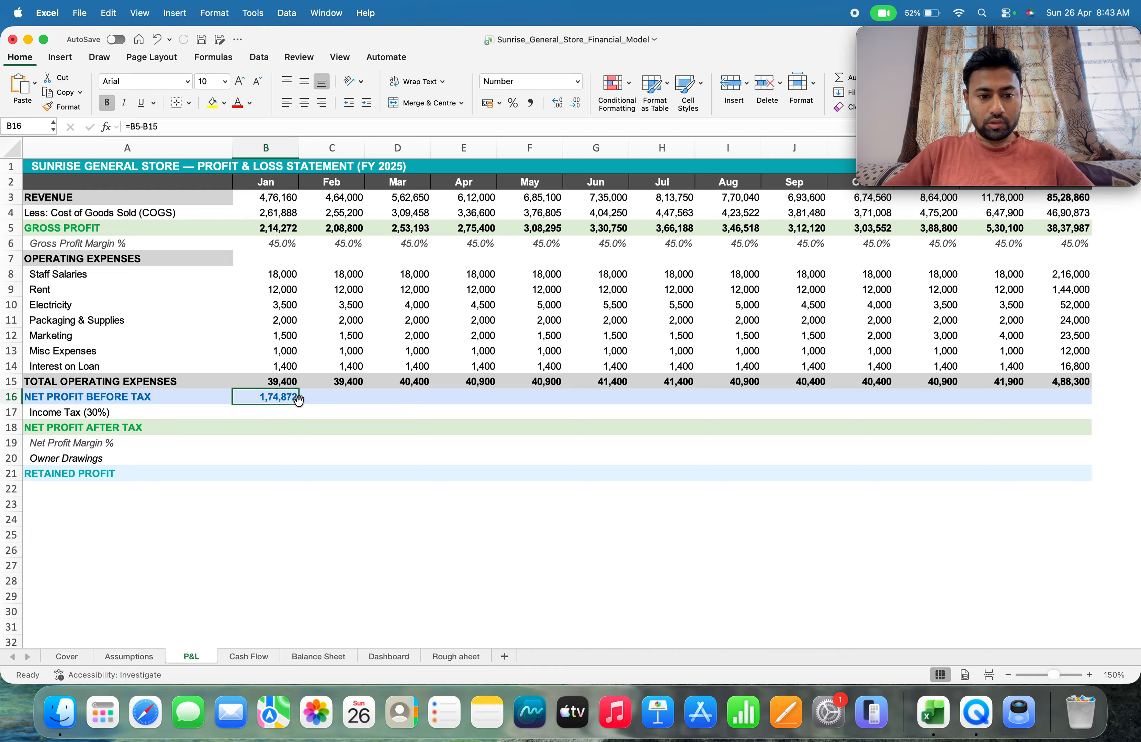
left_click_drag(299, 406, 1001, 415)
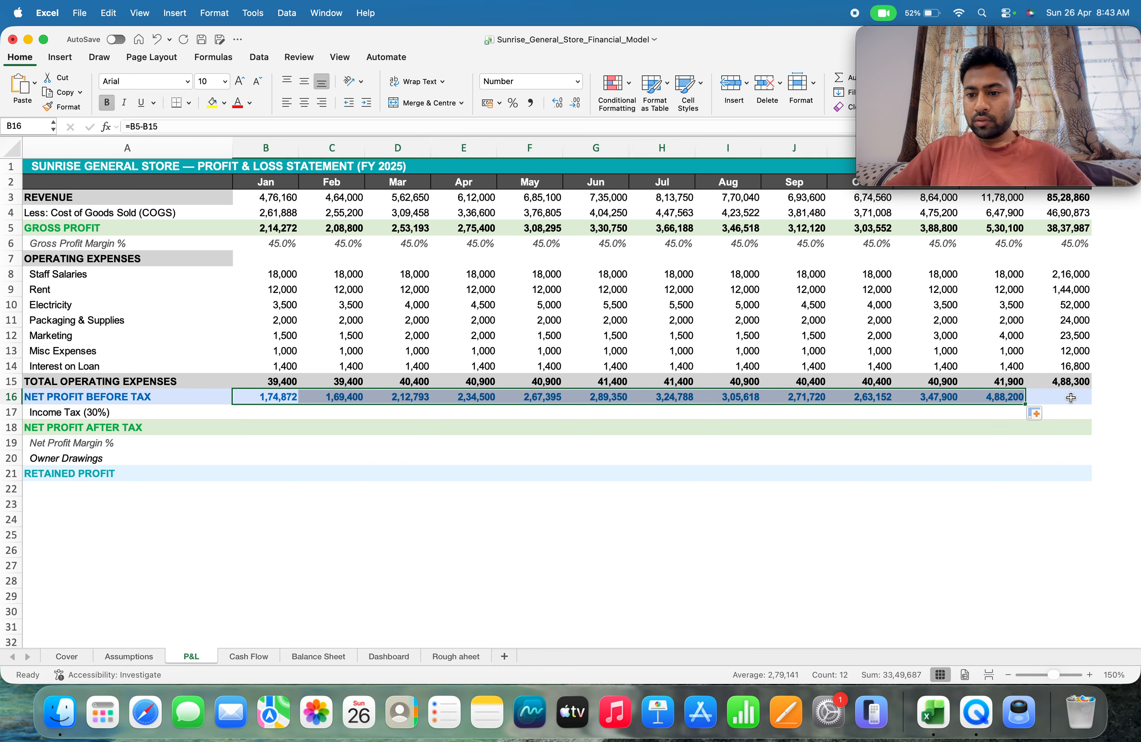
Total the year's net profit before tax in N16 with =SUM(B16:M16)
left_click(1070, 397)
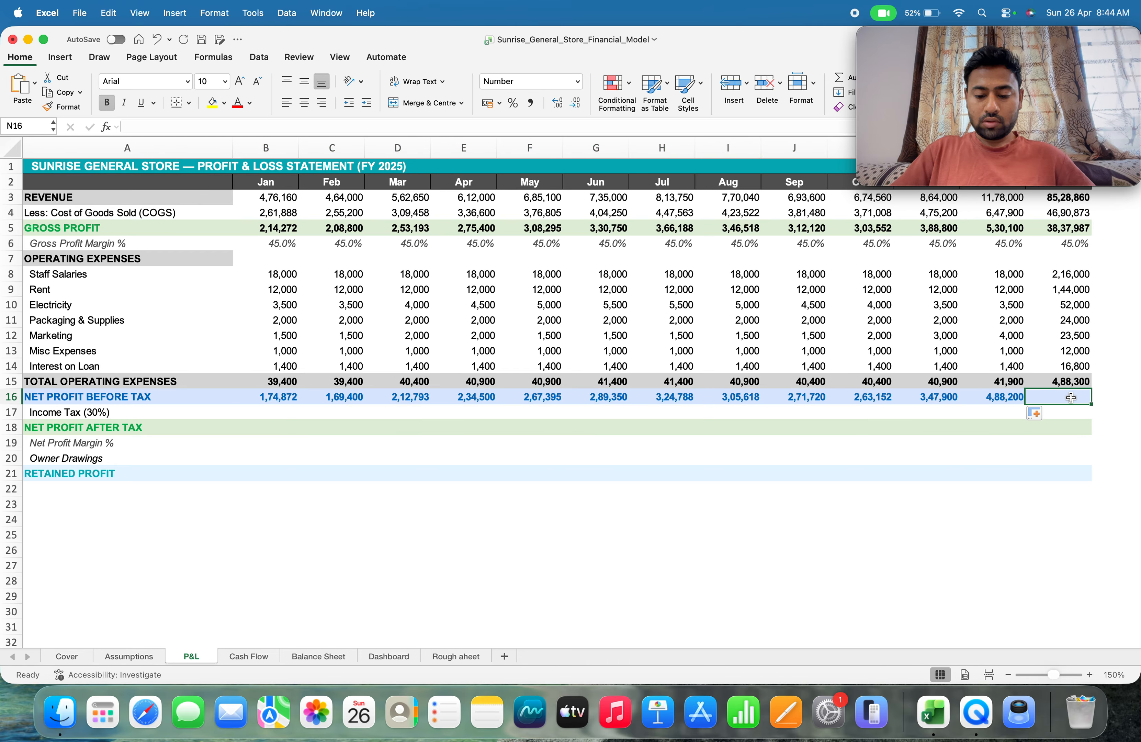
type("sum")
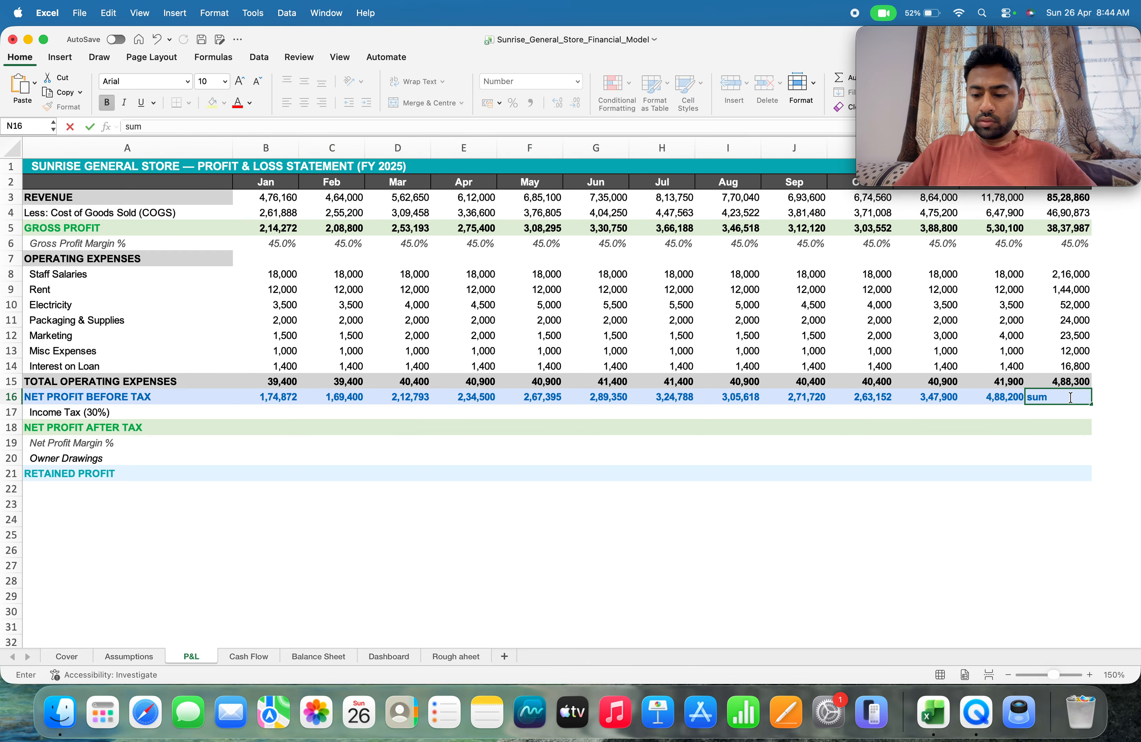
key("BackSpace")
key("BackSpace")
key("BackSpace")
type("=sum")
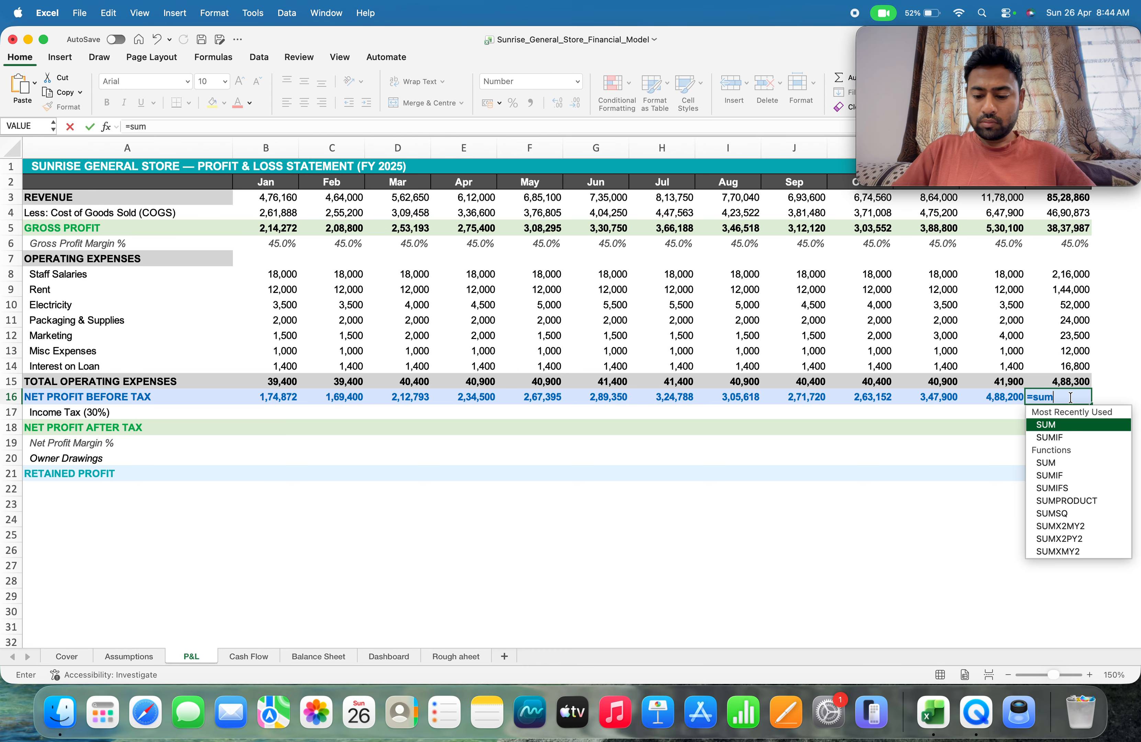
type("(")
key("Left")
key("Left")
key("Left")
key("Left")
key("Left")
key("Left")
key("Left")
key("Left")
key("Left")
key("Left")
key("Left")
key("Left")
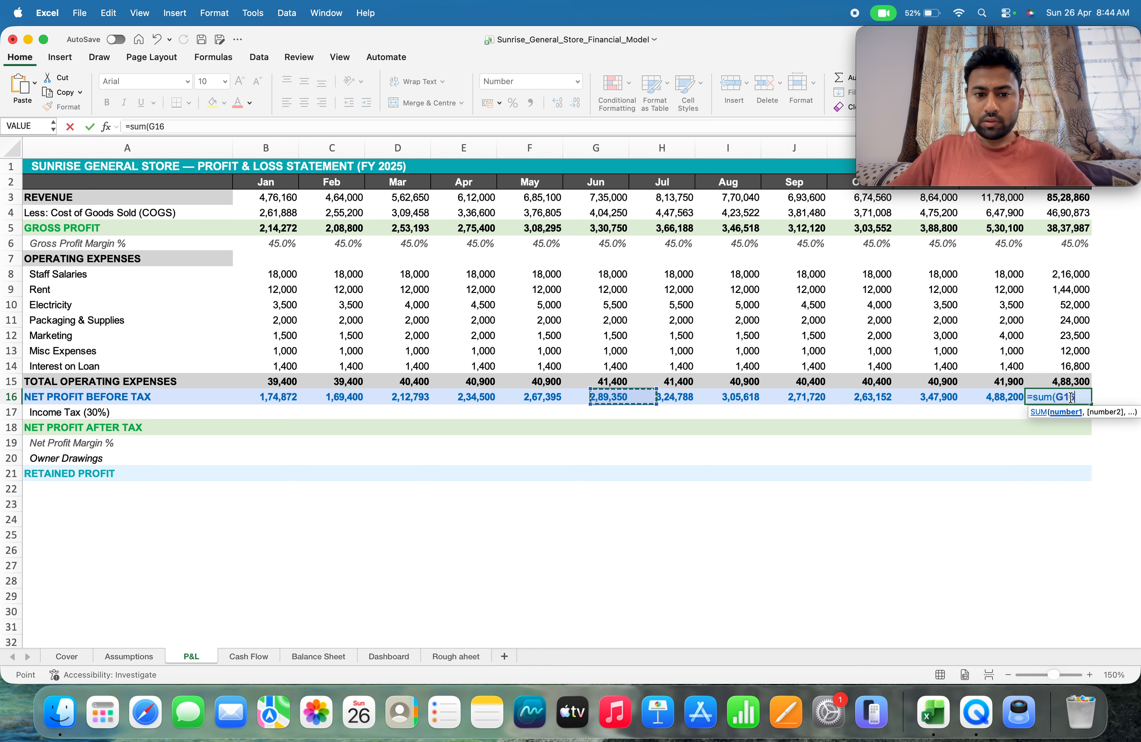
key("shift+Right")
key("shift+Right")
key("shift+Right")
key("shift+Right")
key("shift+Right")
key("shift+Right")
key("shift+Right")
key("shift+Right")
key("shift+Right")
key("shift+Right")
key("shift+Right")
key("shift+Right")
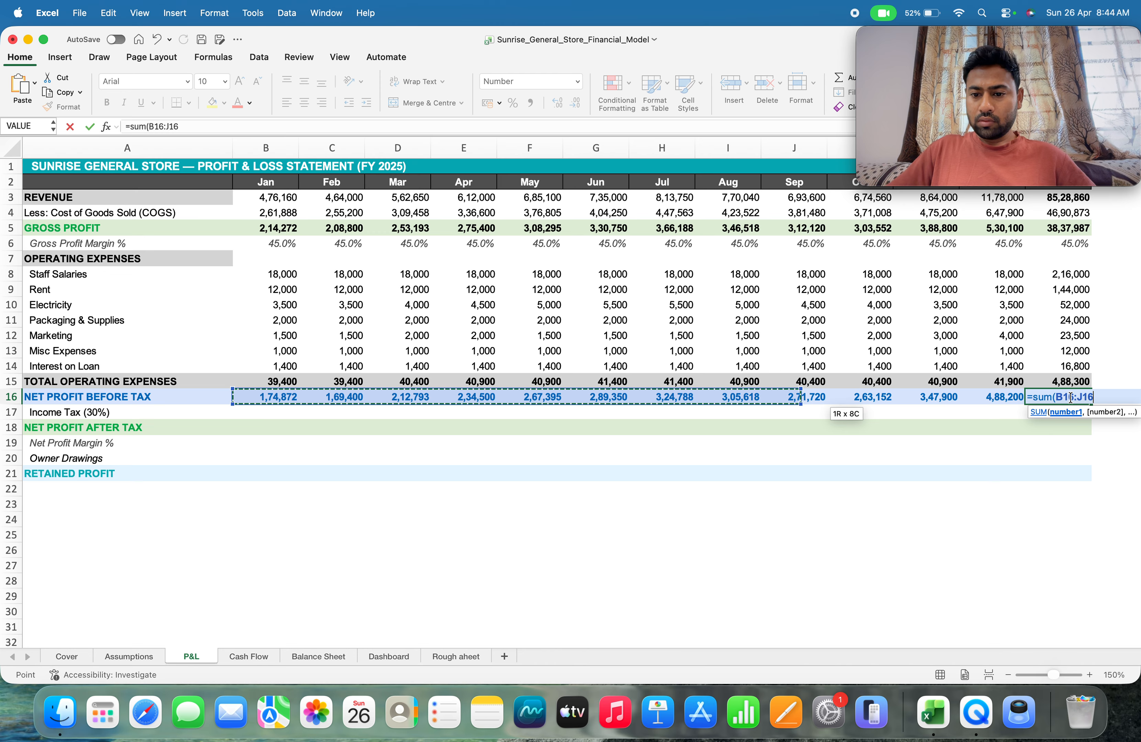
key("shift+Left")
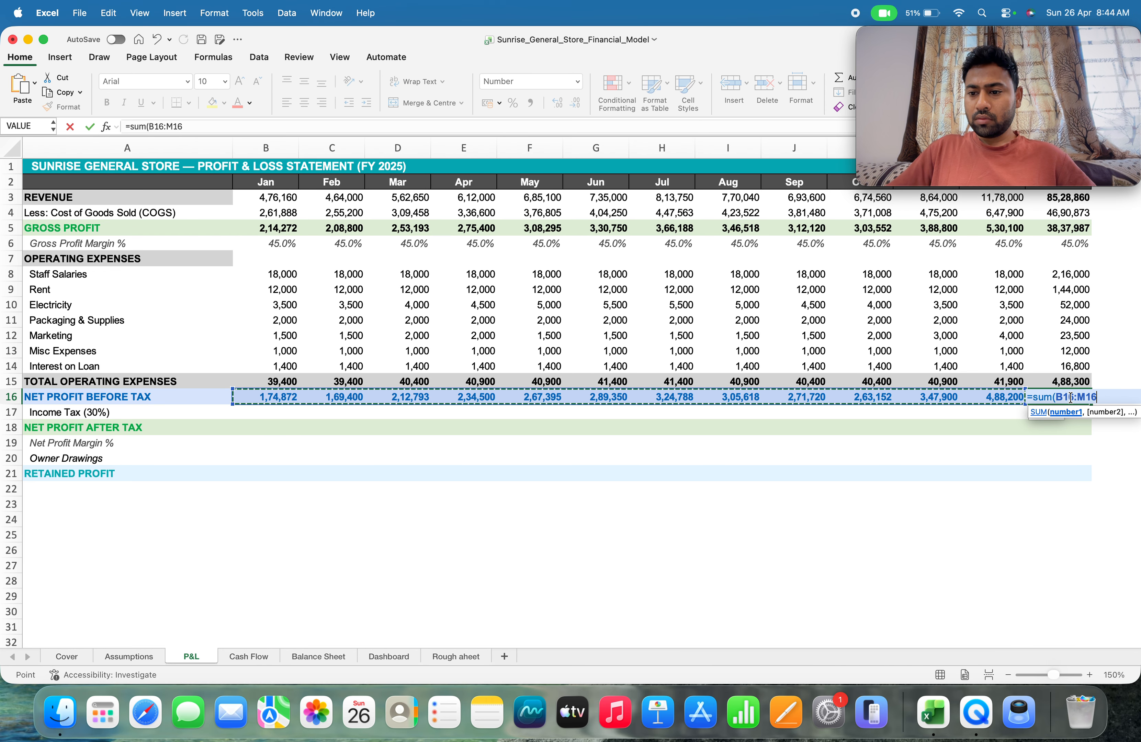
type(")")
key("Return")
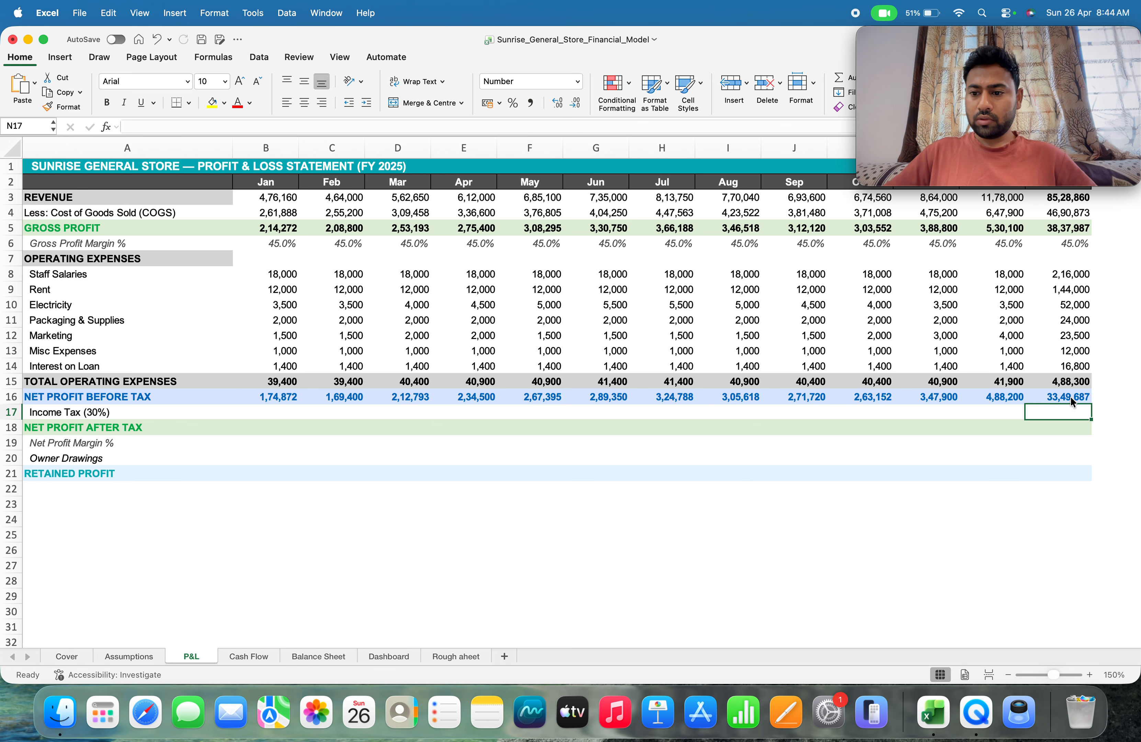
key("Left")
key("Left")
key("Left")
key("Left")
key("Left")
key("Left")
key("Left")
key("Left")
key("Left")
key("Left")
key("Left")
key("Left")
key("Left")
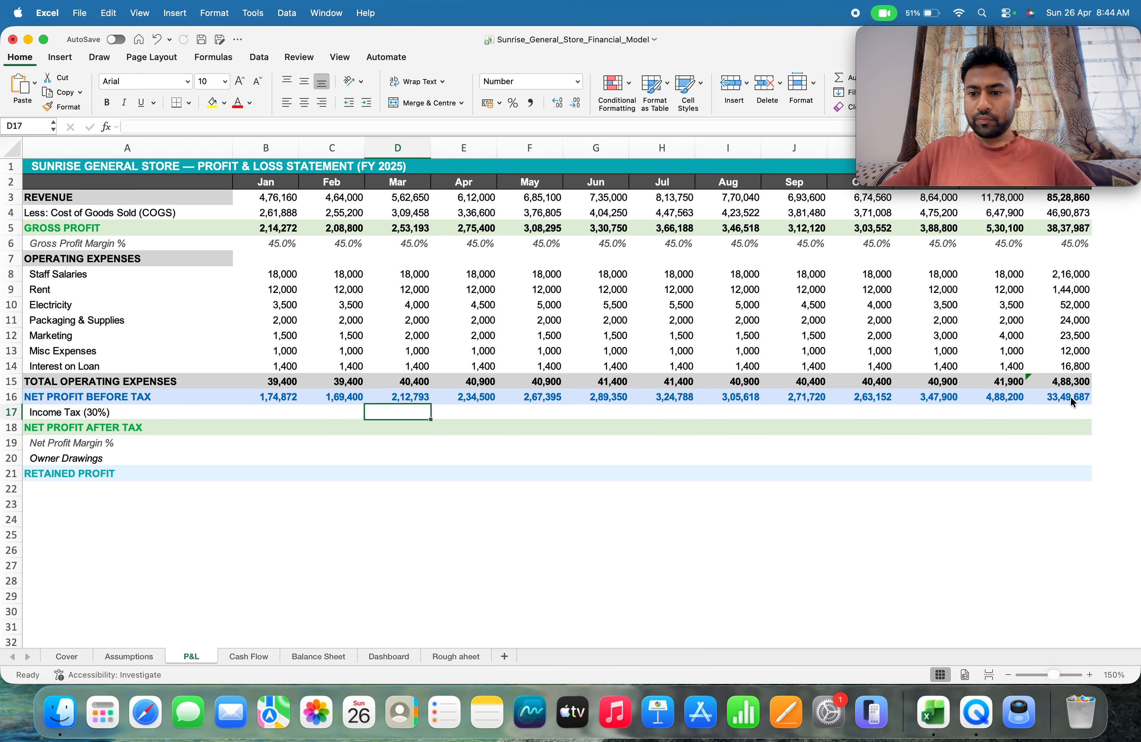
key("Right")
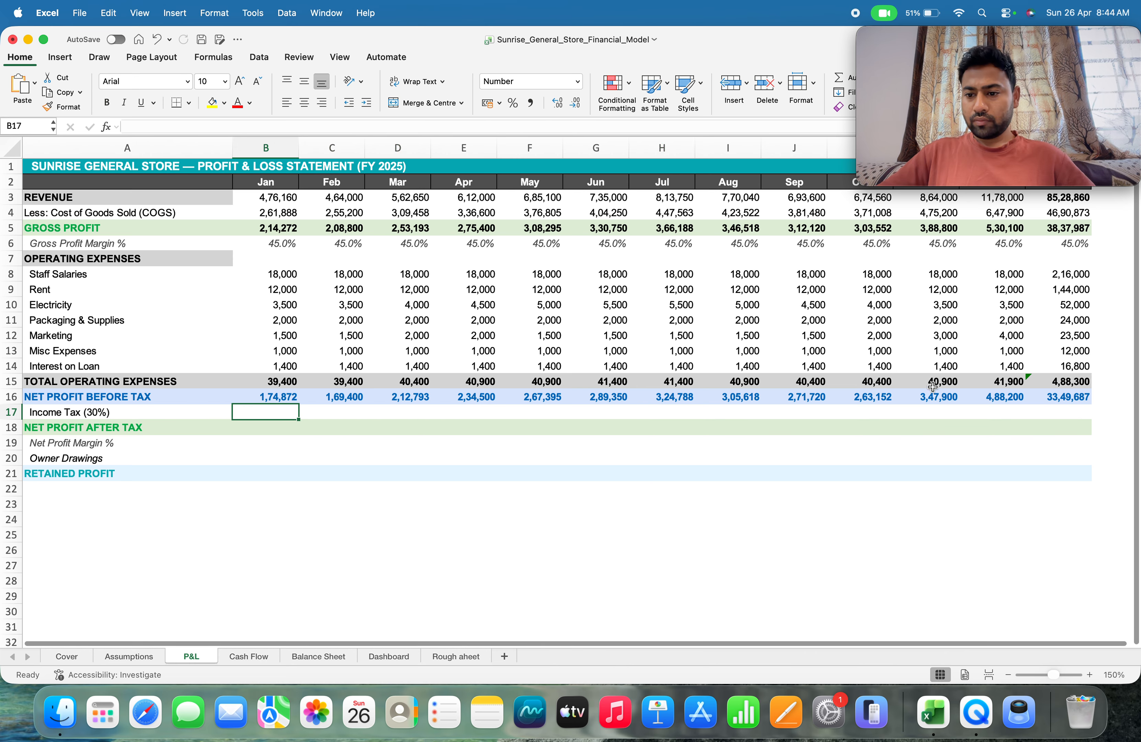
Replace the yearly total operating expenses formula in N15 with =SUM(B15:M15)
left_click(1062, 383)
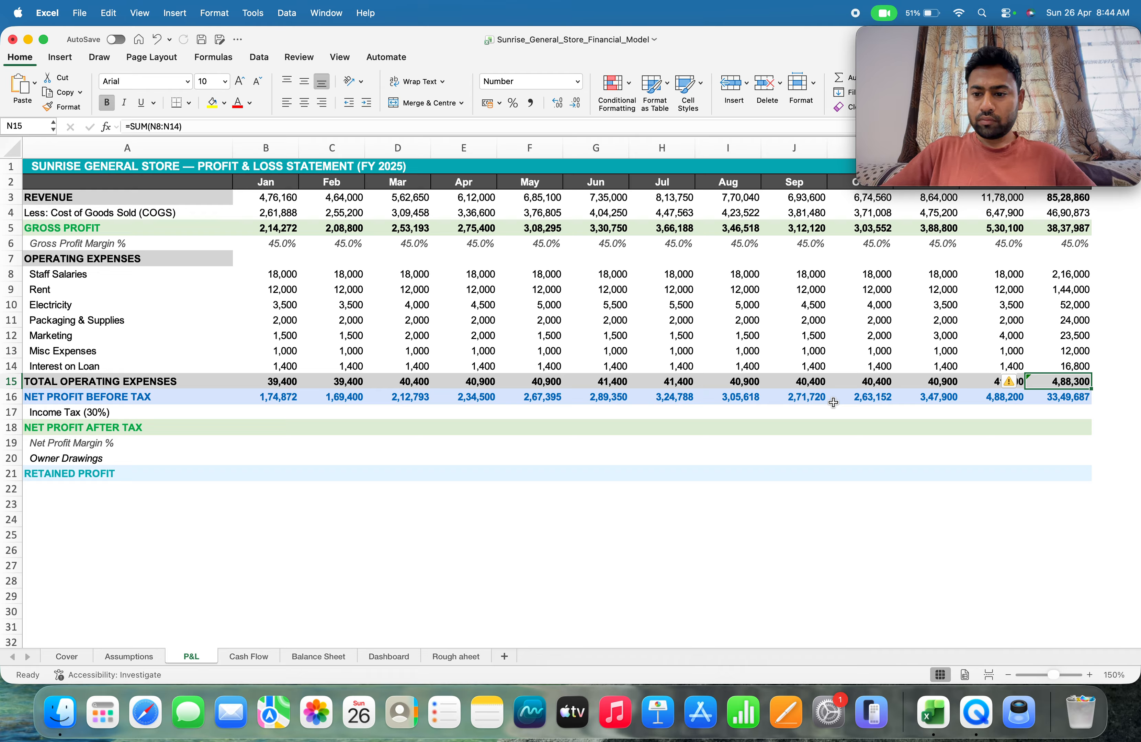
type("=sum(")
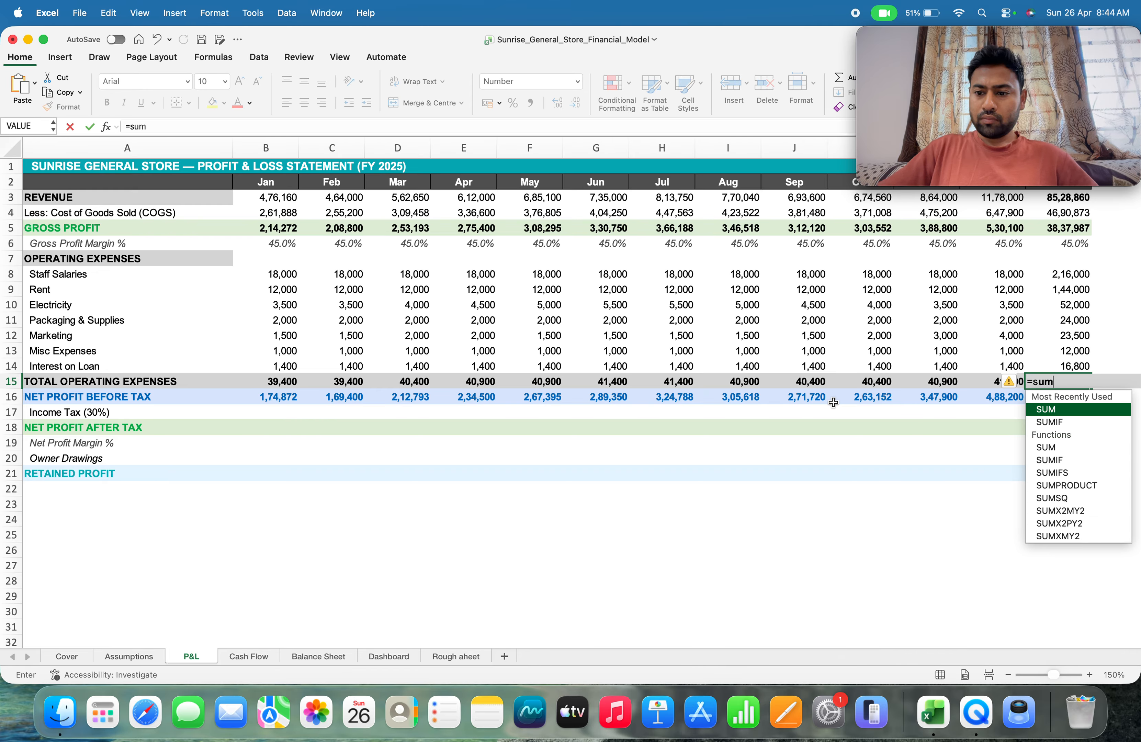
key("Left")
key("Left")
key("Left")
key("Left")
key("Left")
key("Left")
key("Left")
key("Left")
key("Left")
key("Left")
key("Left")
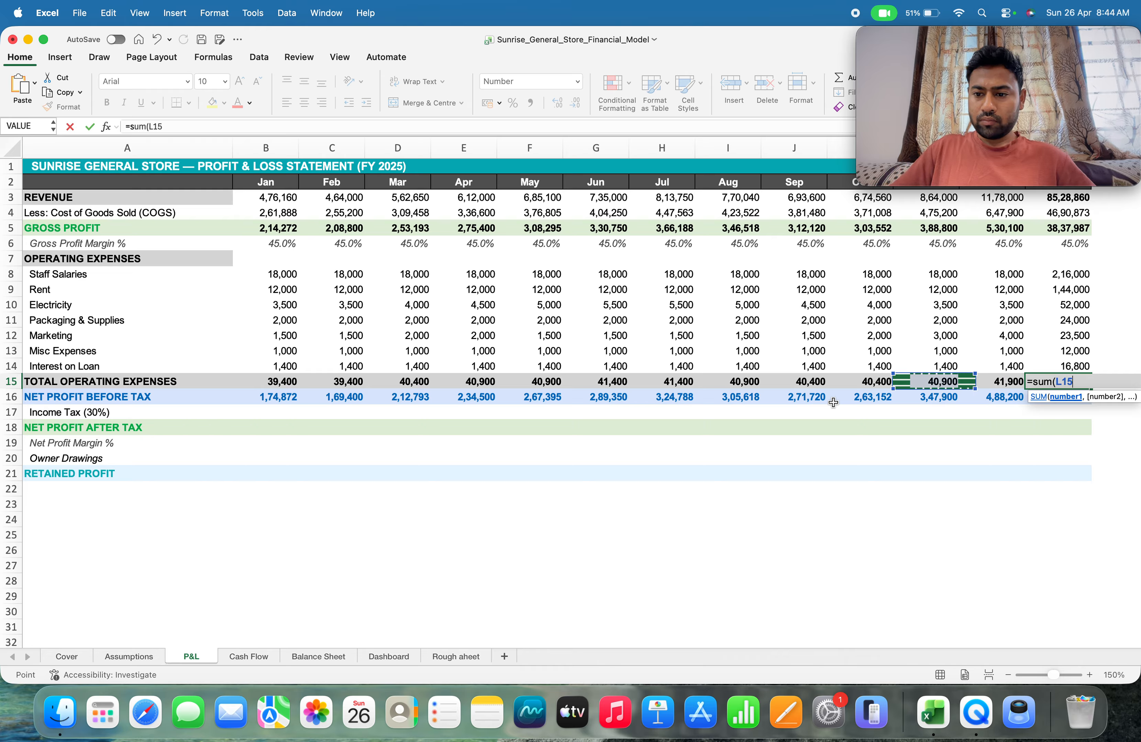
key("Left")
key("shift+Right")
key("shift+Right")
key("shift+Right")
key("shift+Right")
key("shift+Right")
key("shift+Right")
key("shift+Right")
key("shift+Right")
key("shift+Right")
key("shift+Right")
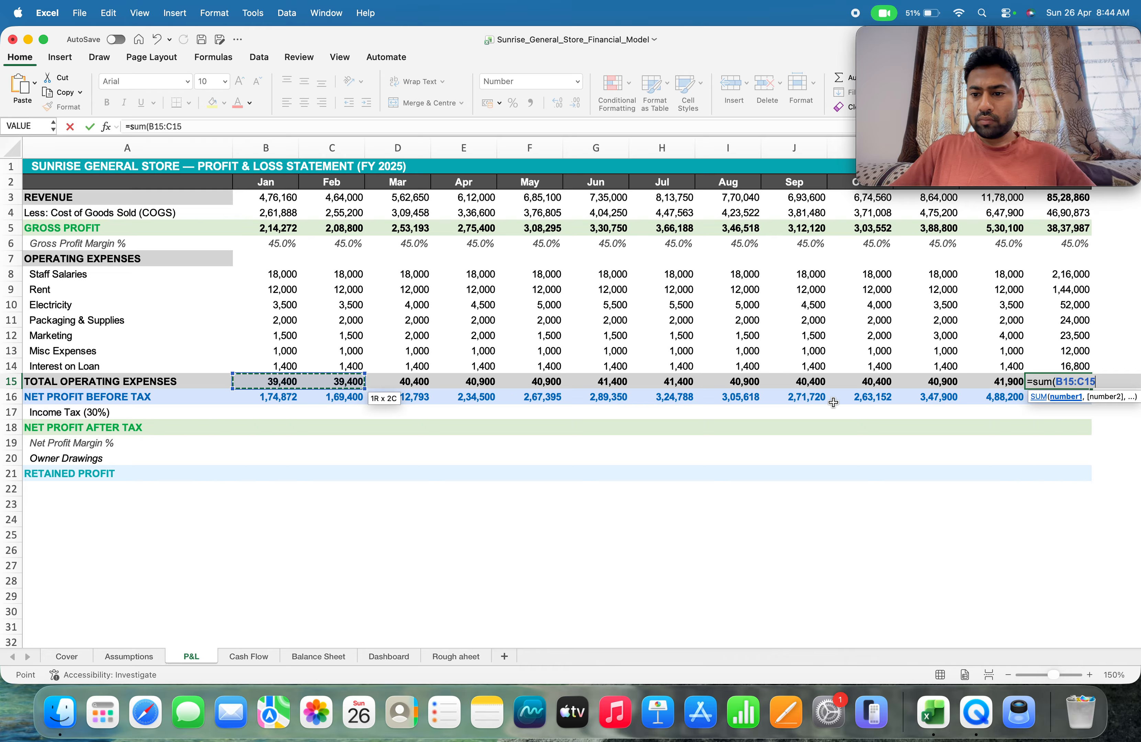
key("shift+Right")
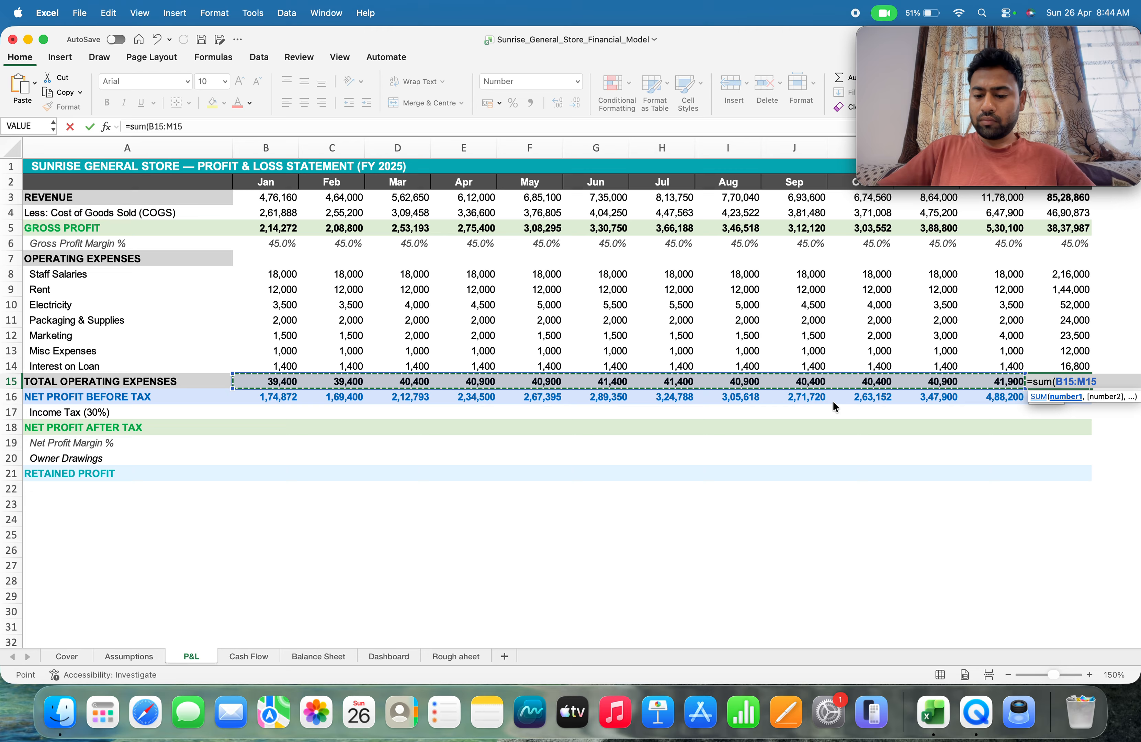
key("Return")
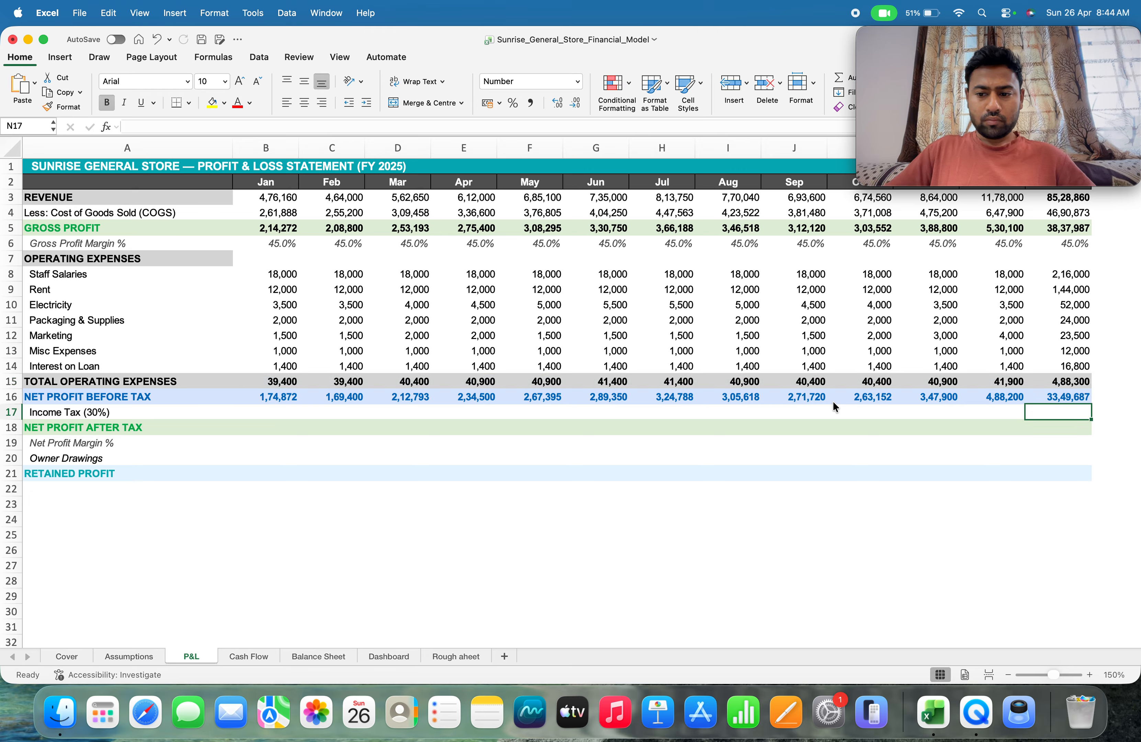
Copy the income tax formula text IF(B16>0,B16*Assumptions!B25,0) from cell A1 of the Rough aheet worksheet
key("Left")
key("Left")
key("Left")
key("Left")
key("Left")
key("Left")
key("Left")
key("Left")
key("Left")
key("Left")
key("Left")
key("Left")
key("Left")
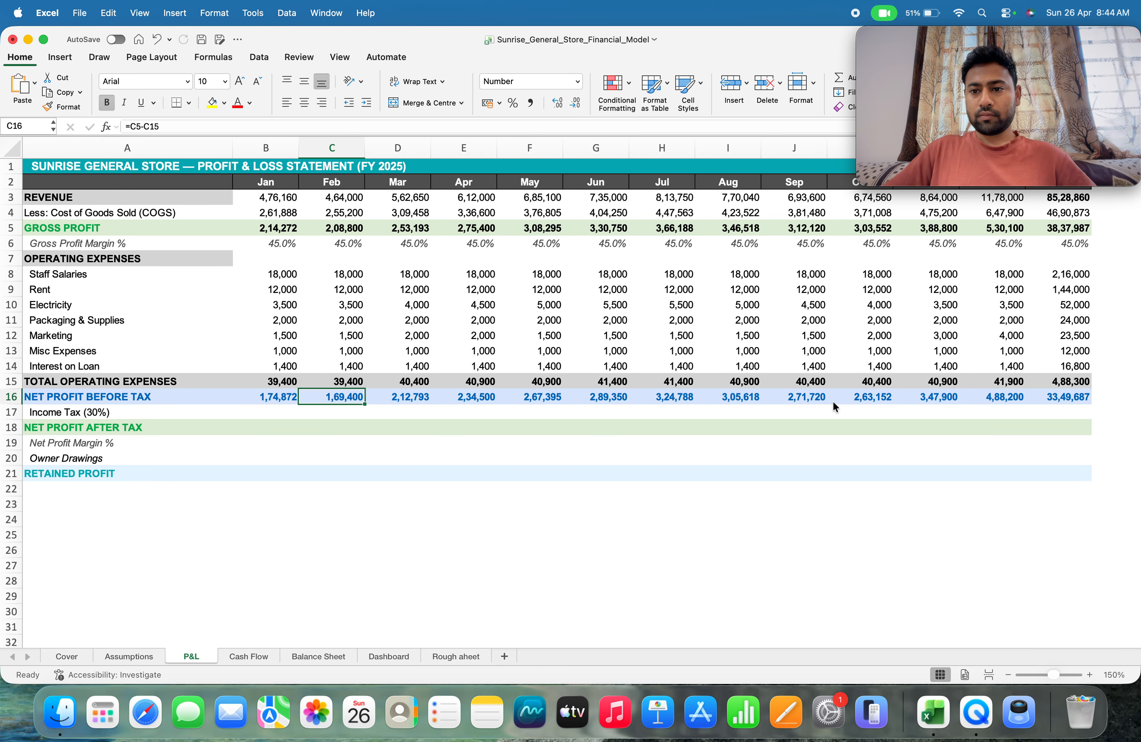
key("Down")
key("Right")
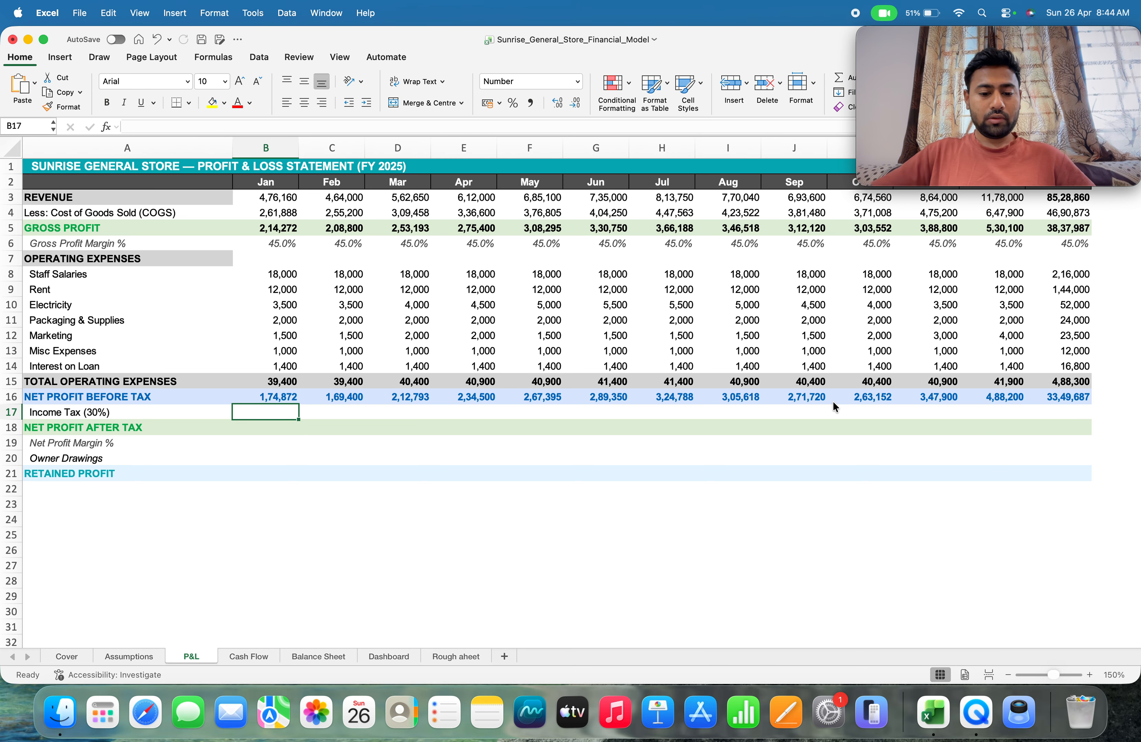
left_click(446, 657)
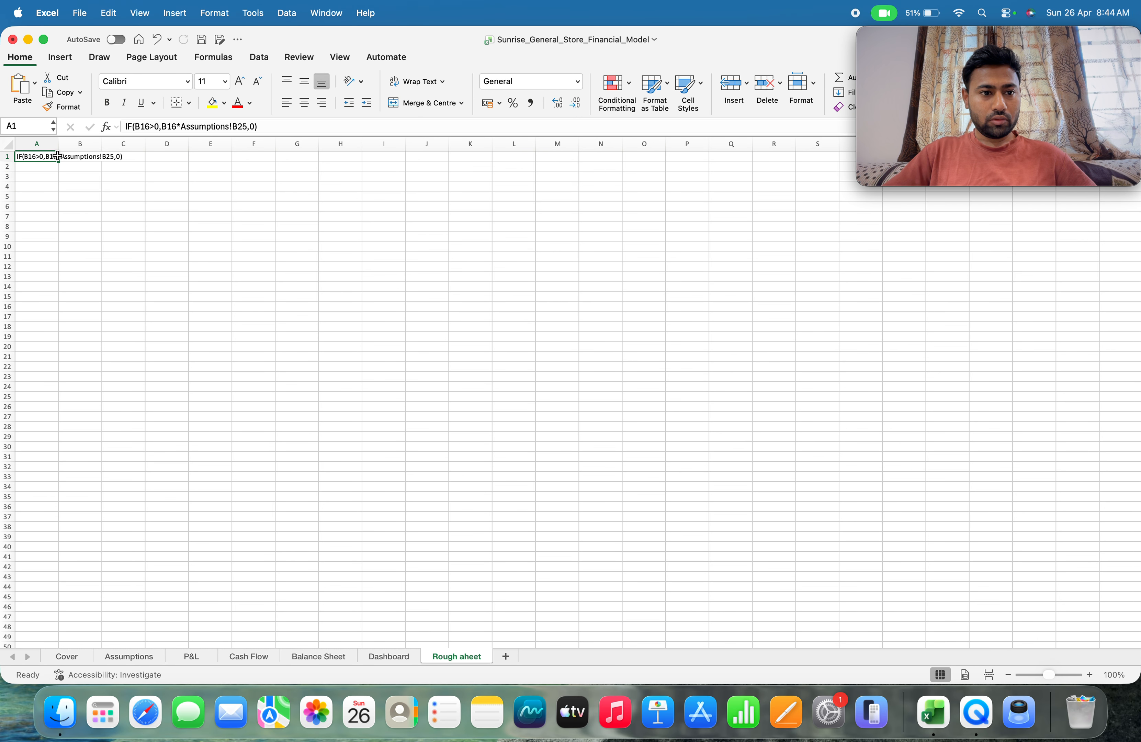
left_click_drag(258, 126, 121, 131)
key("super+c")
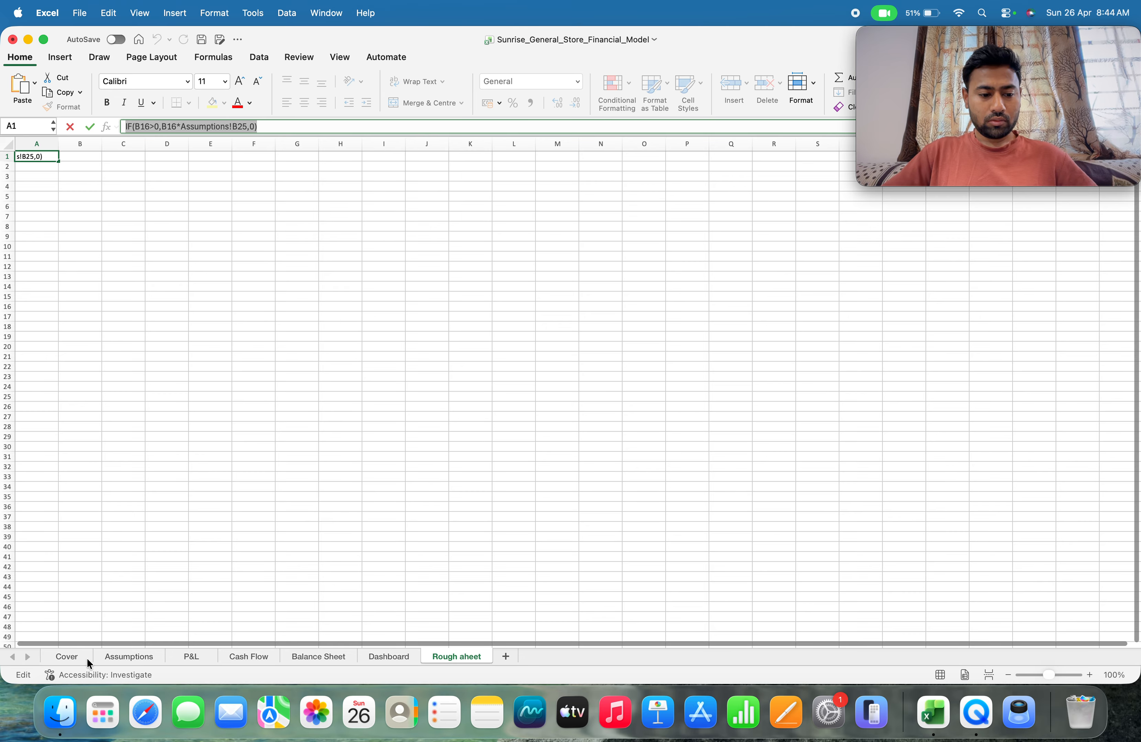
Paste the copied text into B17 of the P&L sheet as the January income tax formula =IF(B16>0,B16*Assumptions!B25,0)
left_click(131, 656)
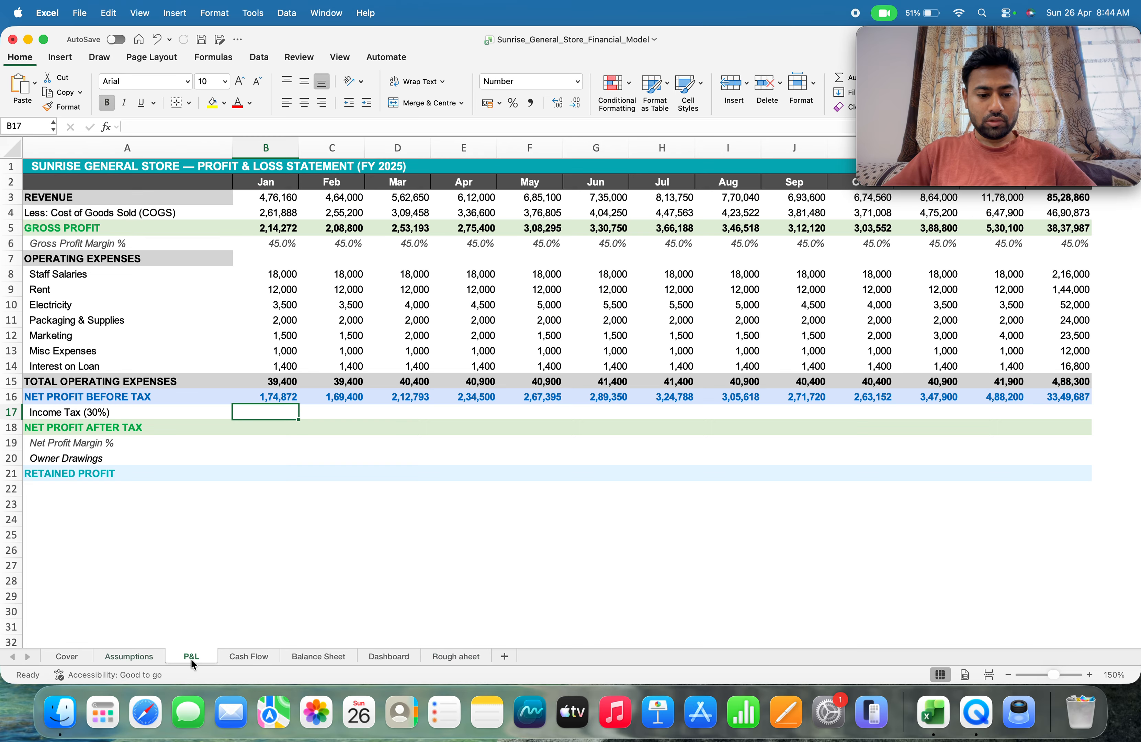
left_click(191, 660)
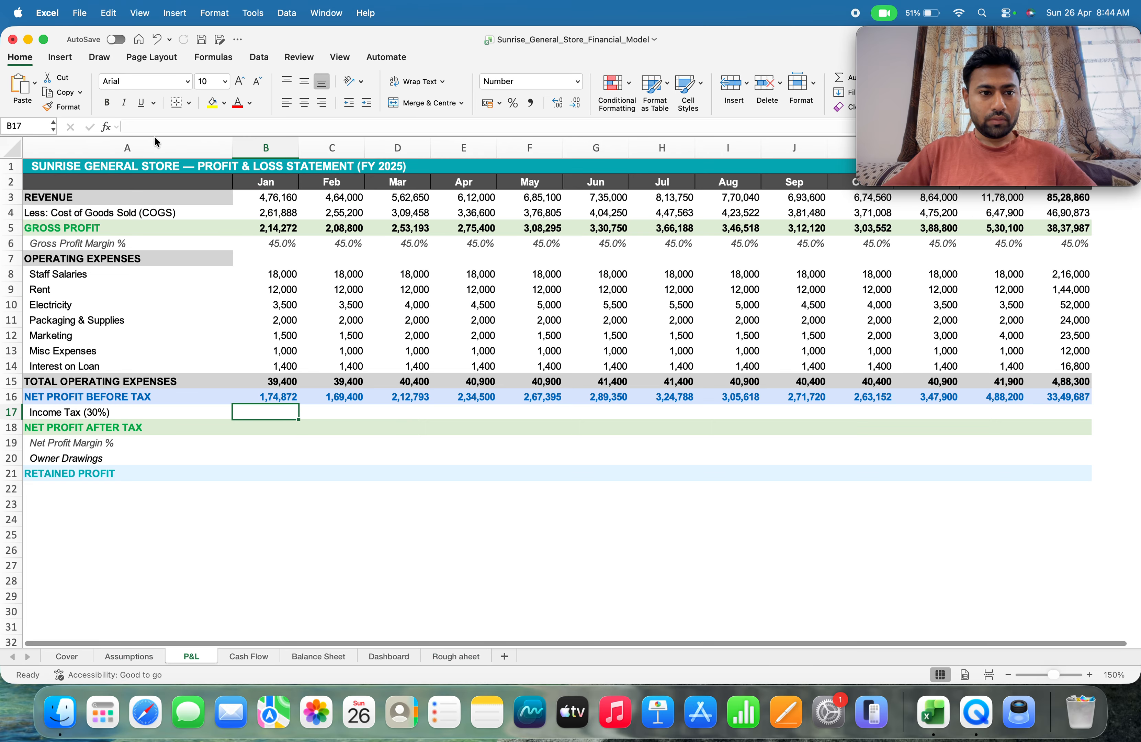
left_click(148, 128)
key("super+v")
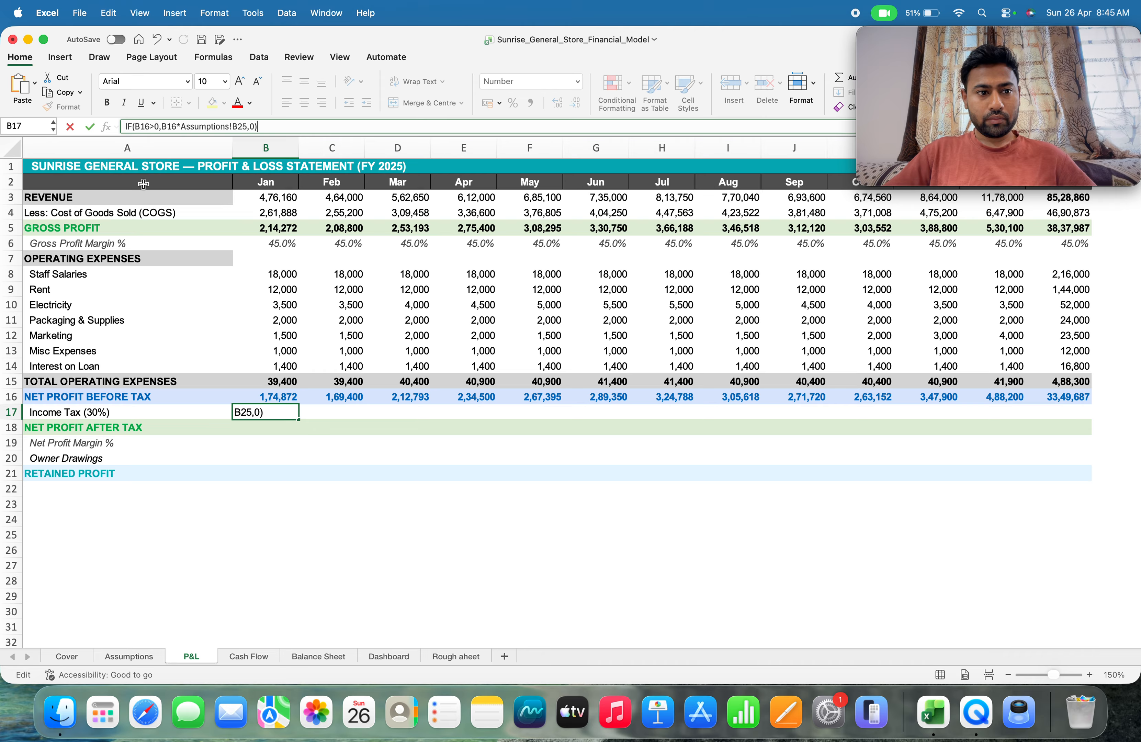
left_click(123, 128)
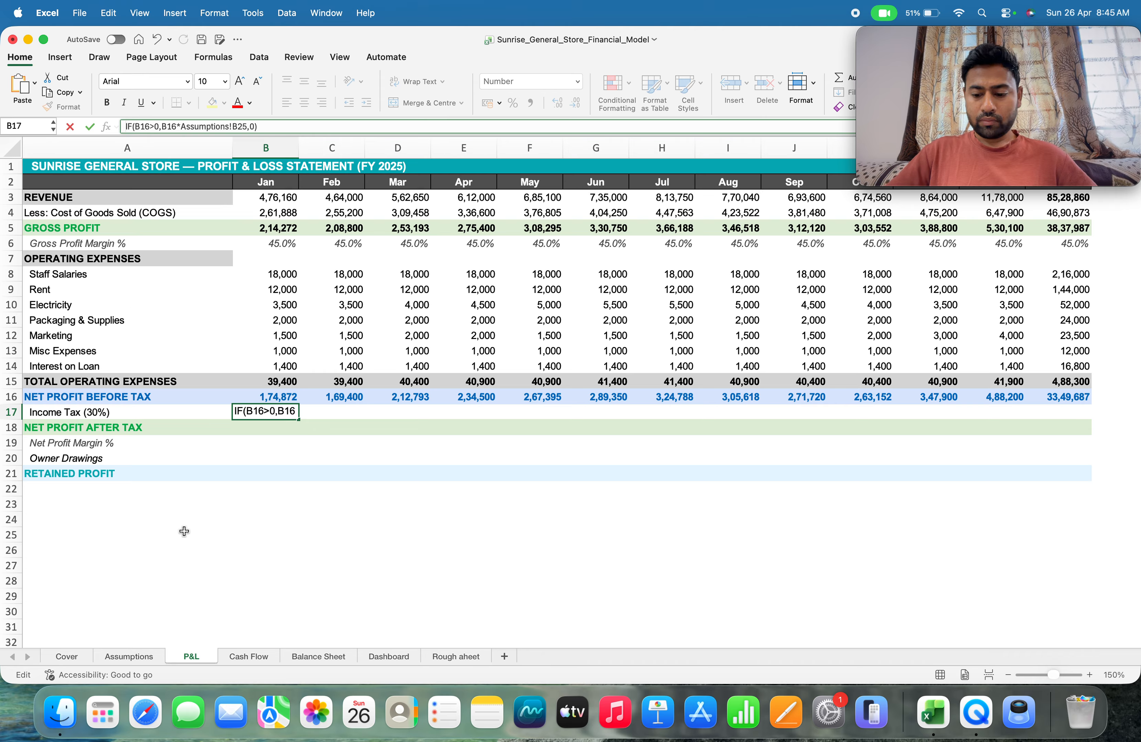
type("=")
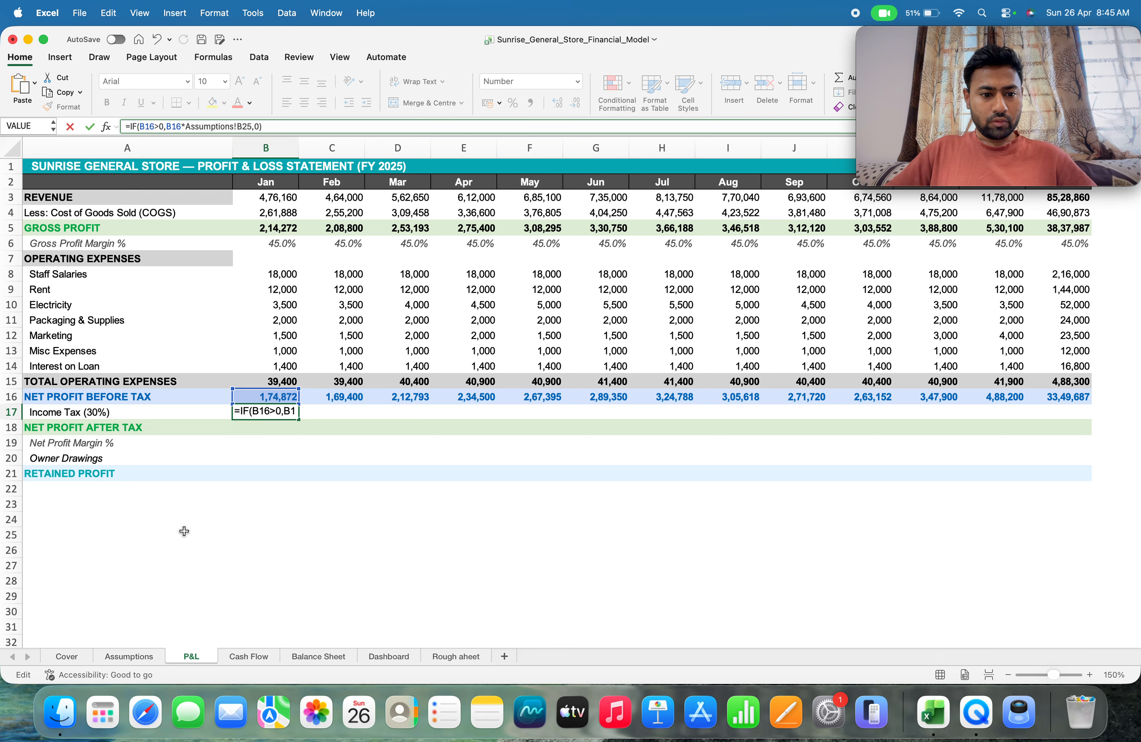
key("Return")
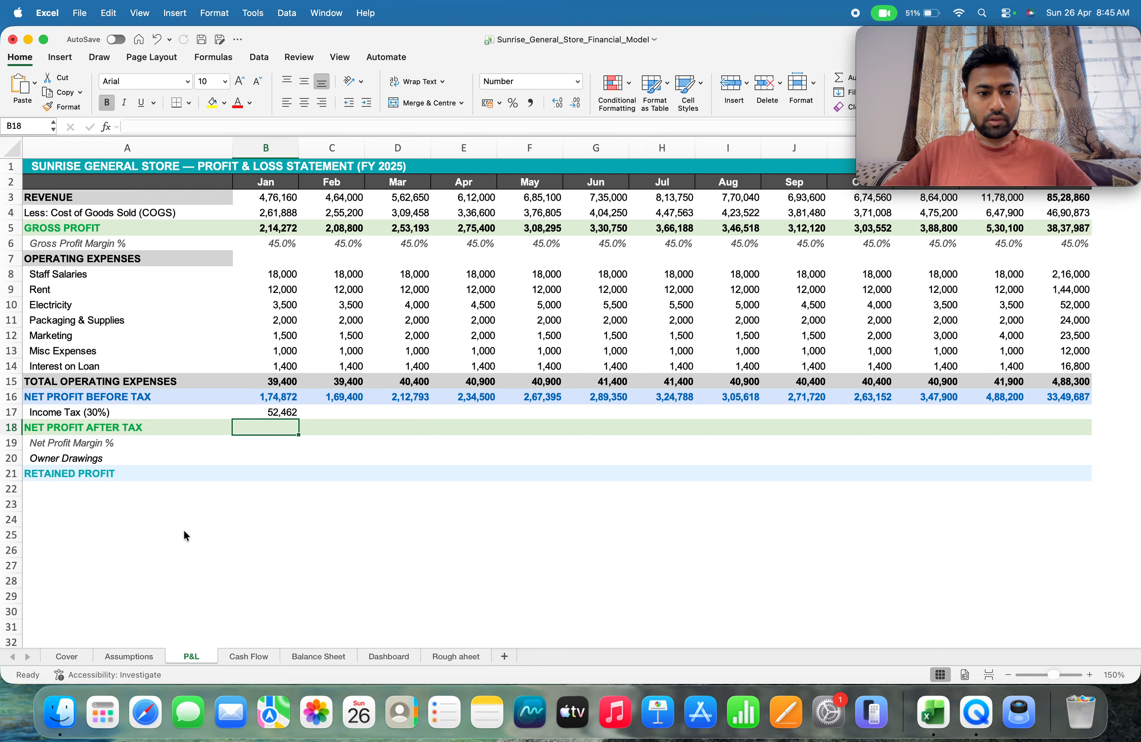
Fill the January income tax formula from B17 across through December in M17
key("Up")
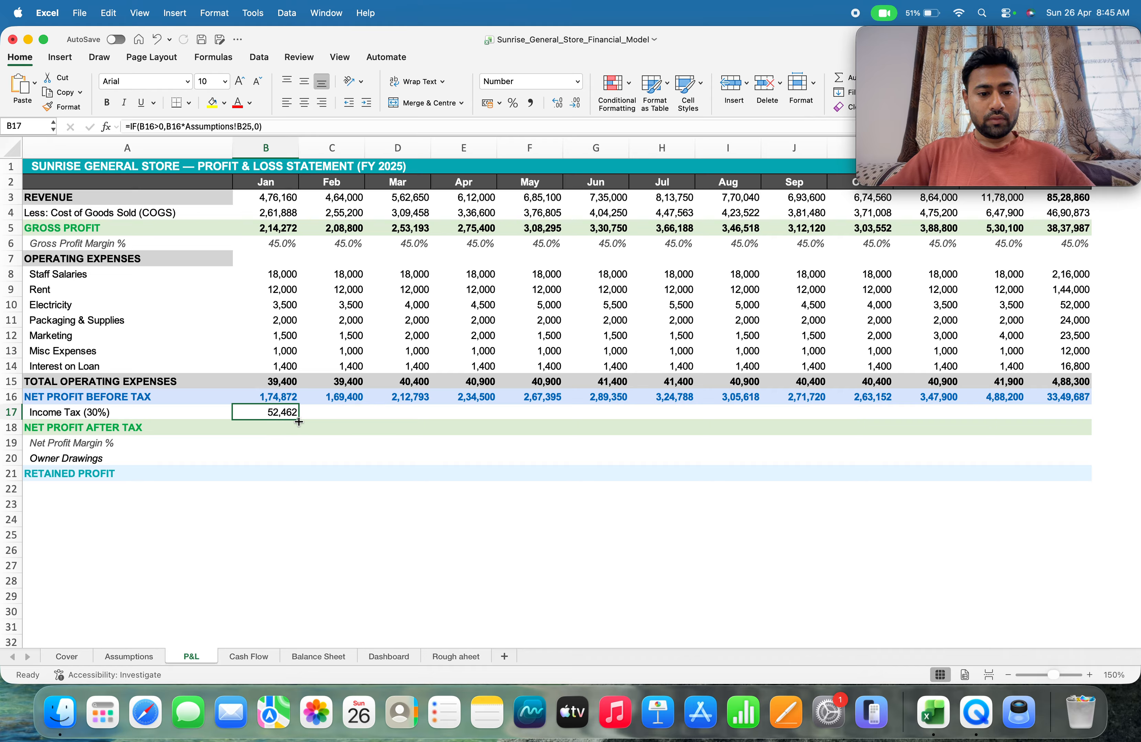
left_click_drag(299, 422, 1049, 435)
left_click(200, 606)
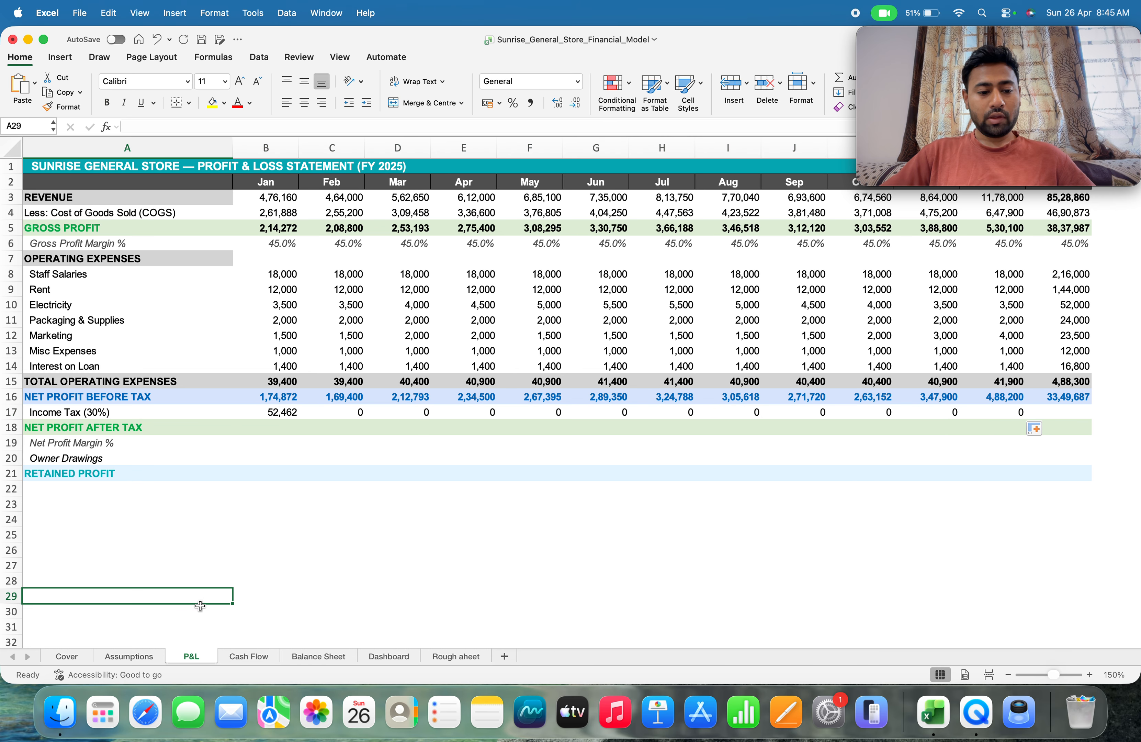
Check the income tax rate's location on the Assumptions sheet against the February tax formula in C17
left_click(127, 656)
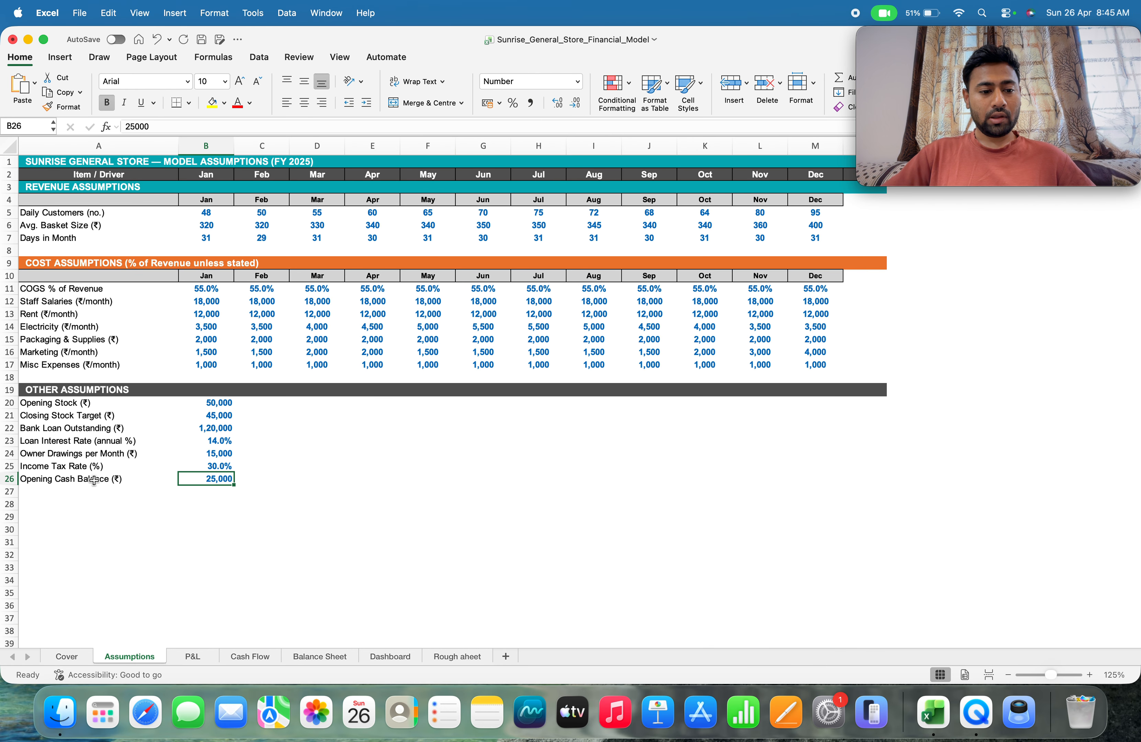
left_click(199, 656)
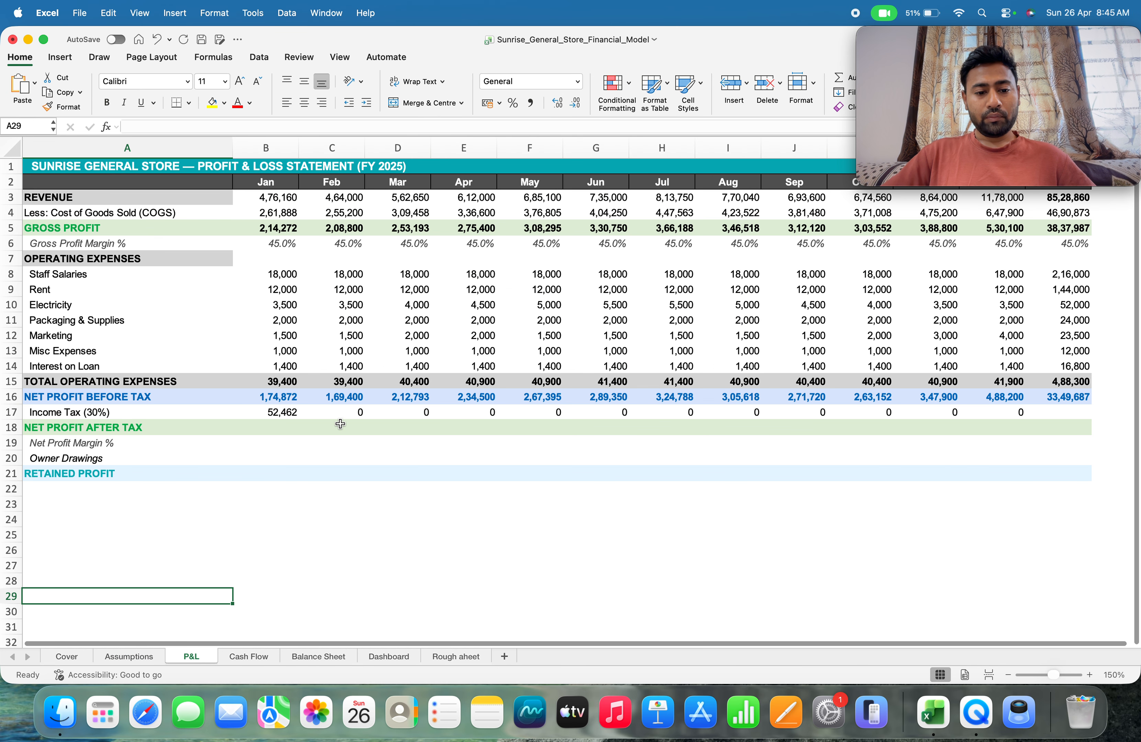
left_click(341, 413)
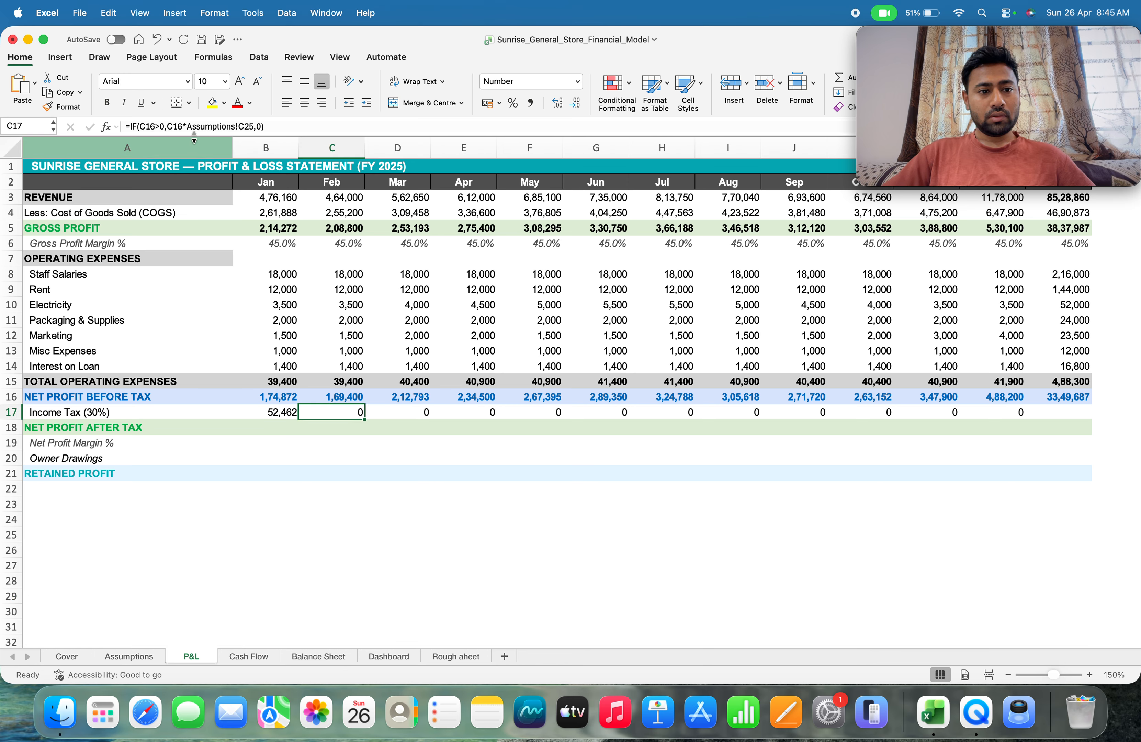
left_click(131, 657)
left_click(195, 655)
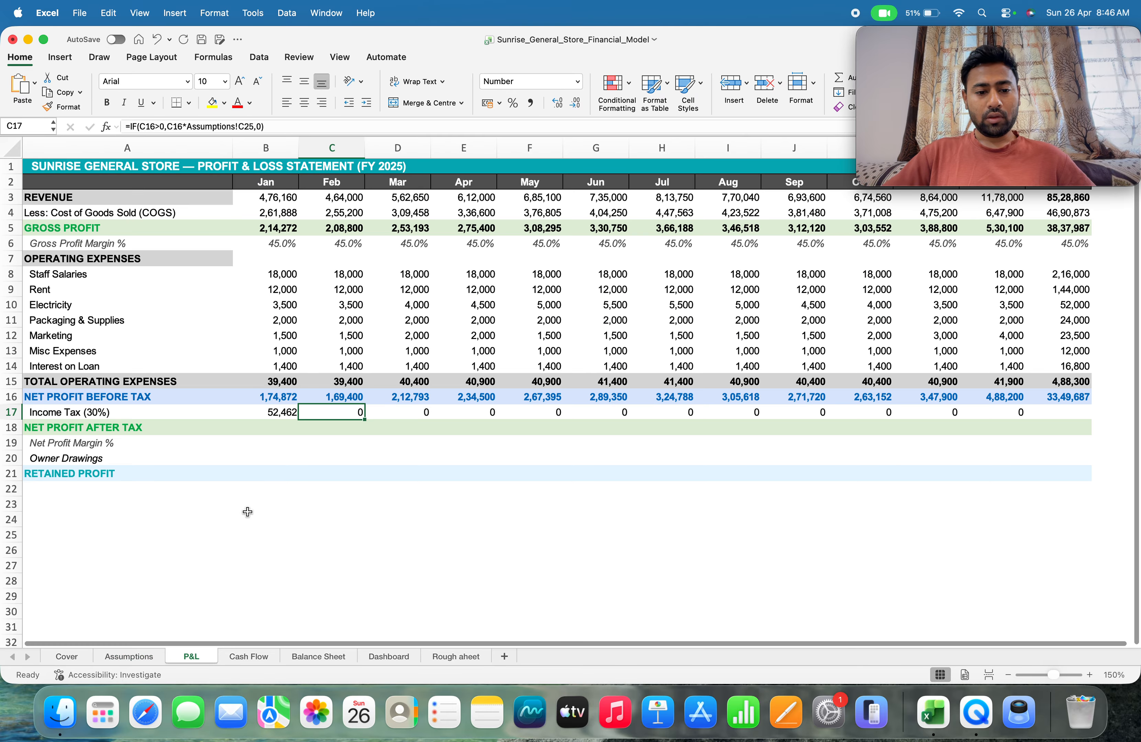
left_click(264, 127)
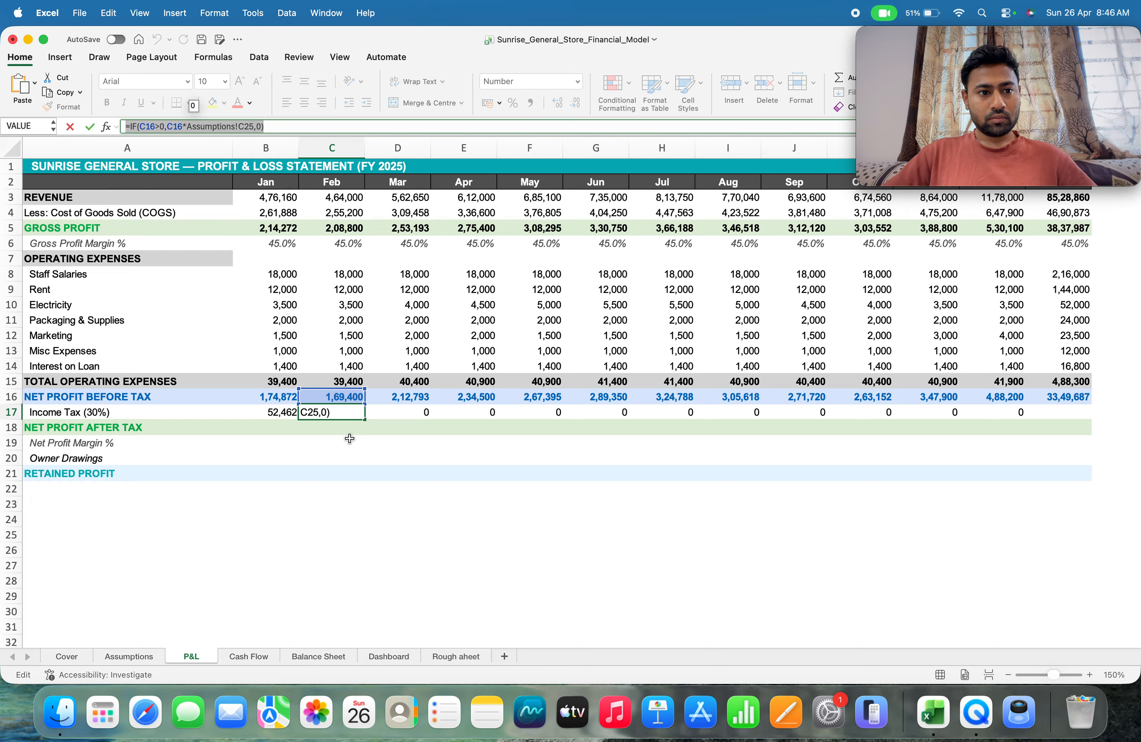
left_click(396, 417)
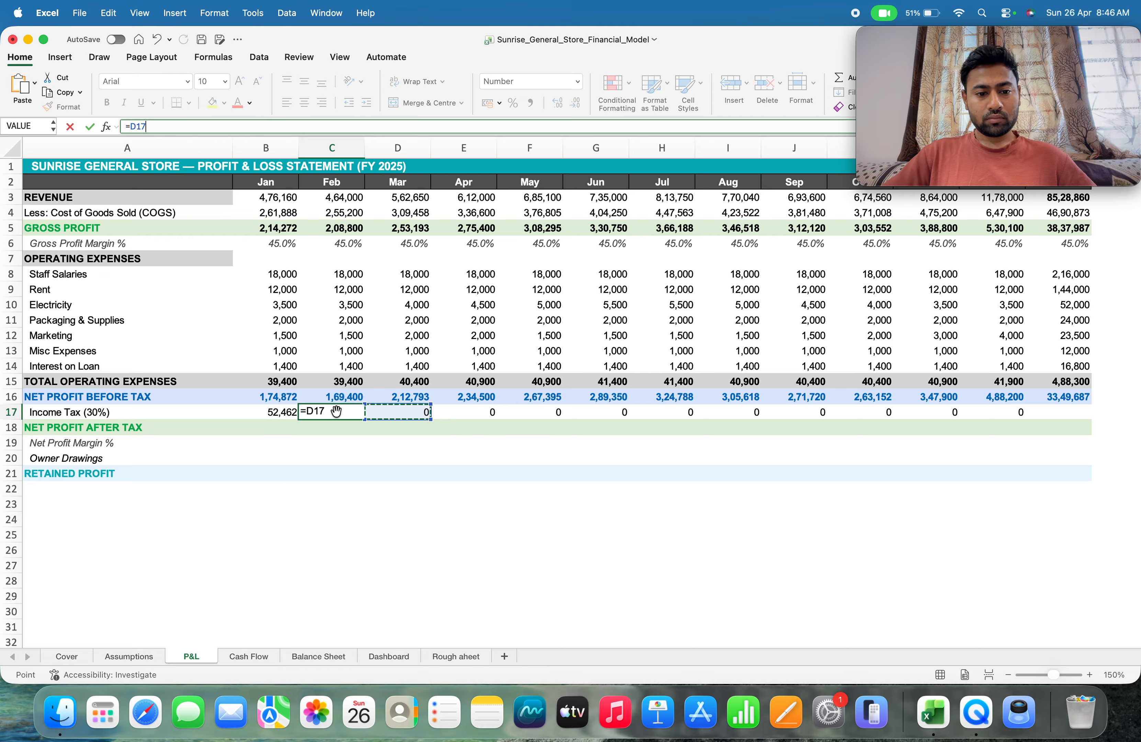
left_click(335, 412)
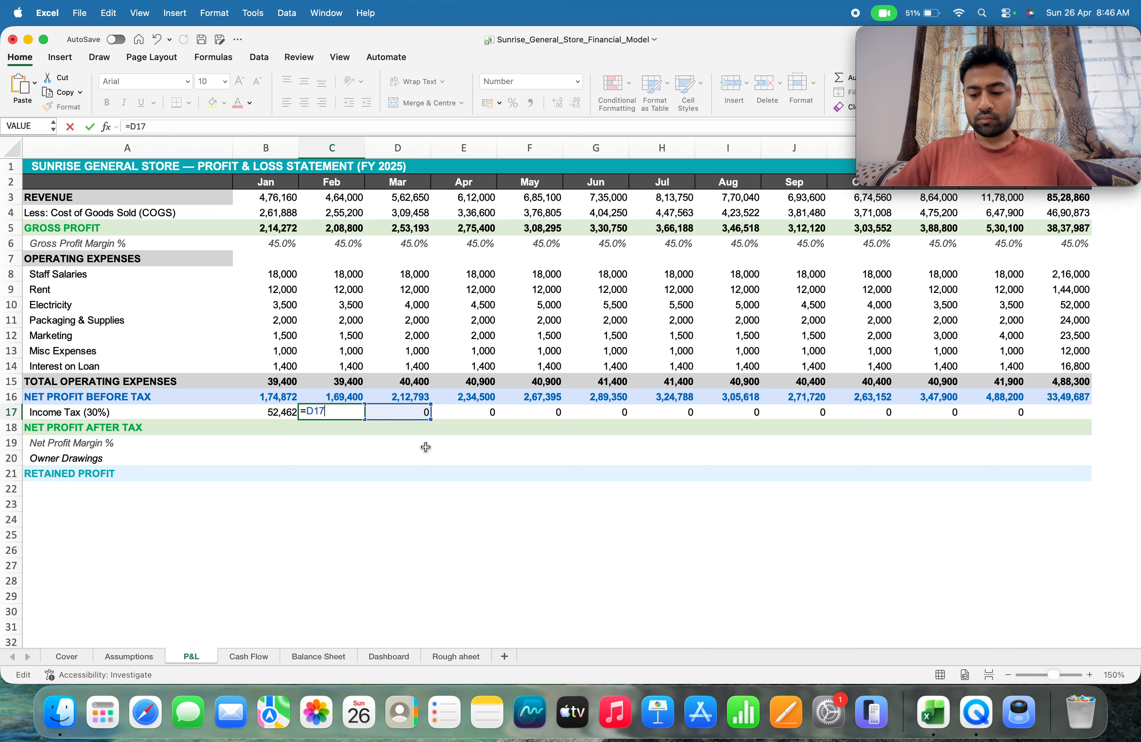
key("Return")
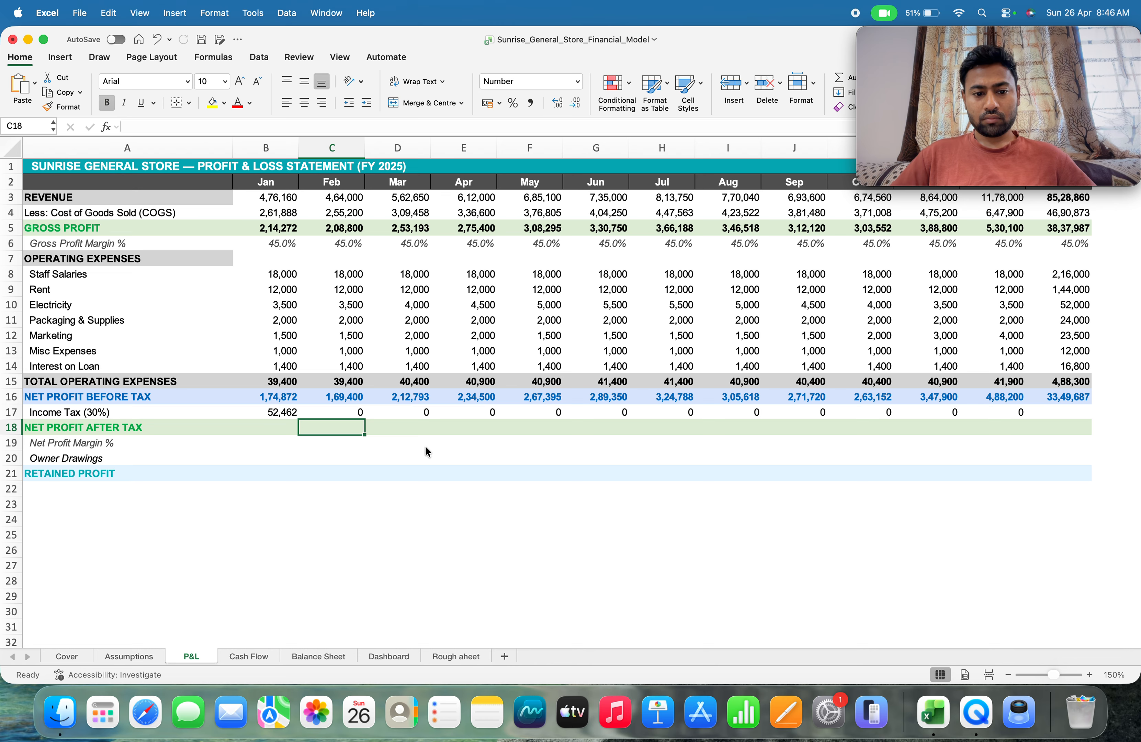
key("Up")
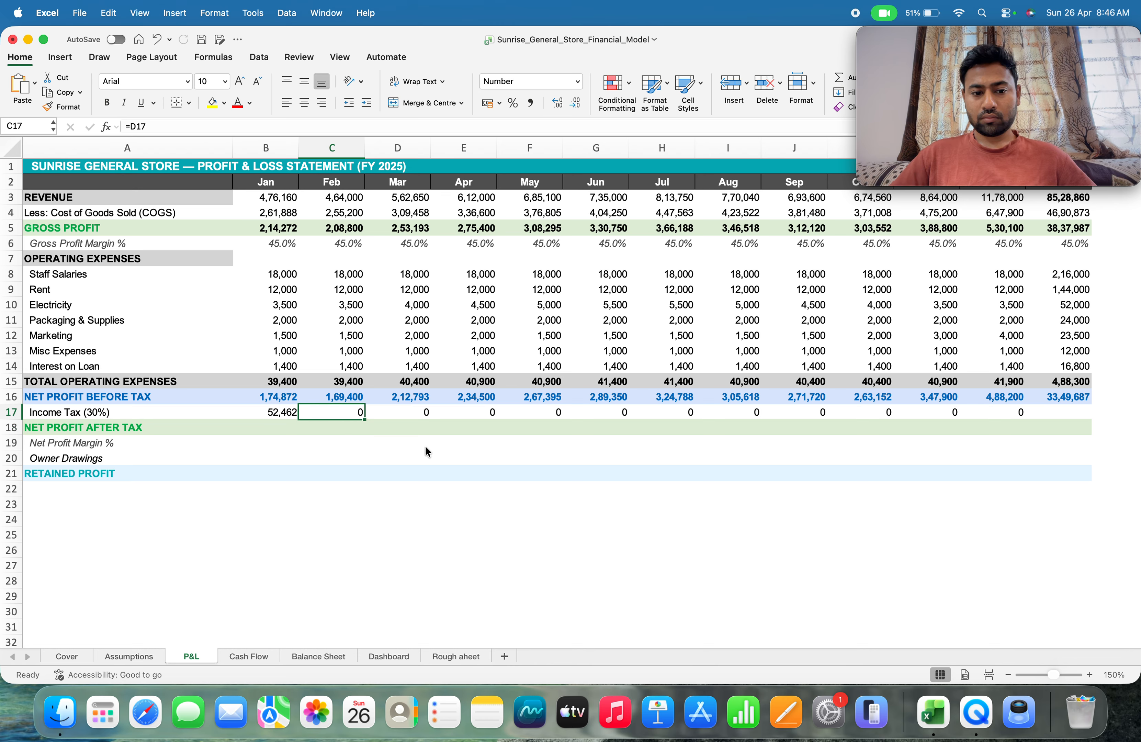
Replace the January income tax entry in B17 with the copied formula =IF(B16>0,B16*Assumptions!B25,0)
key("Left")
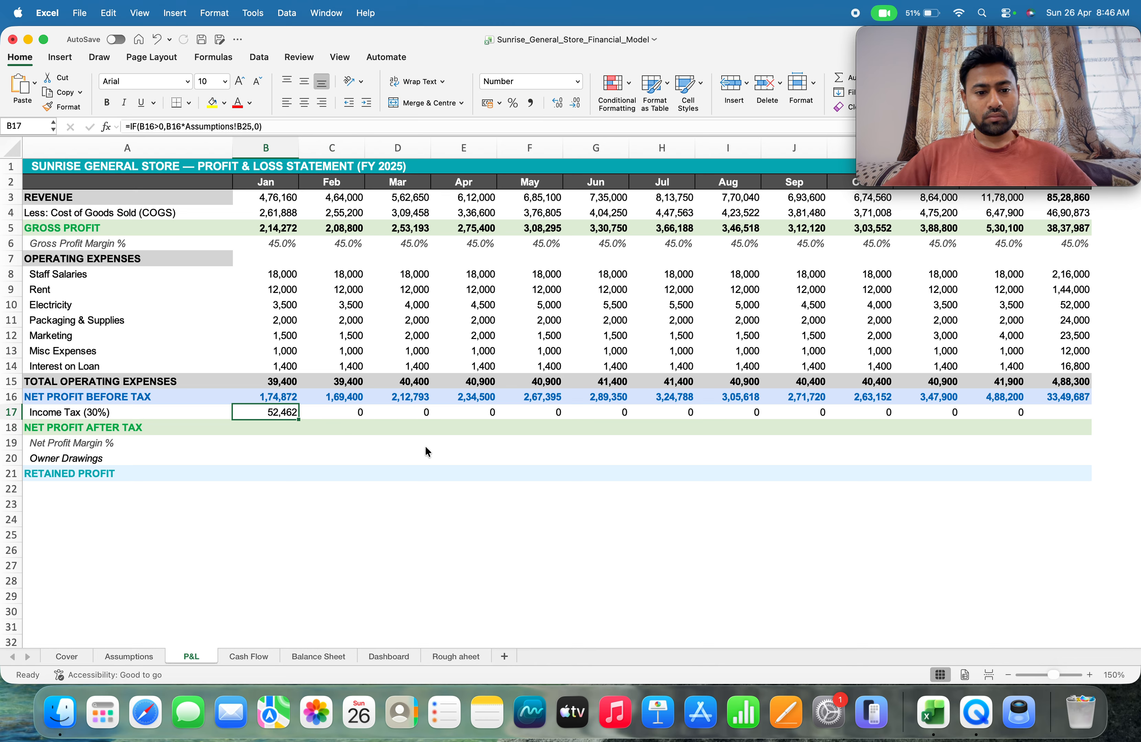
left_click_drag(262, 126, 119, 128)
key("super+c")
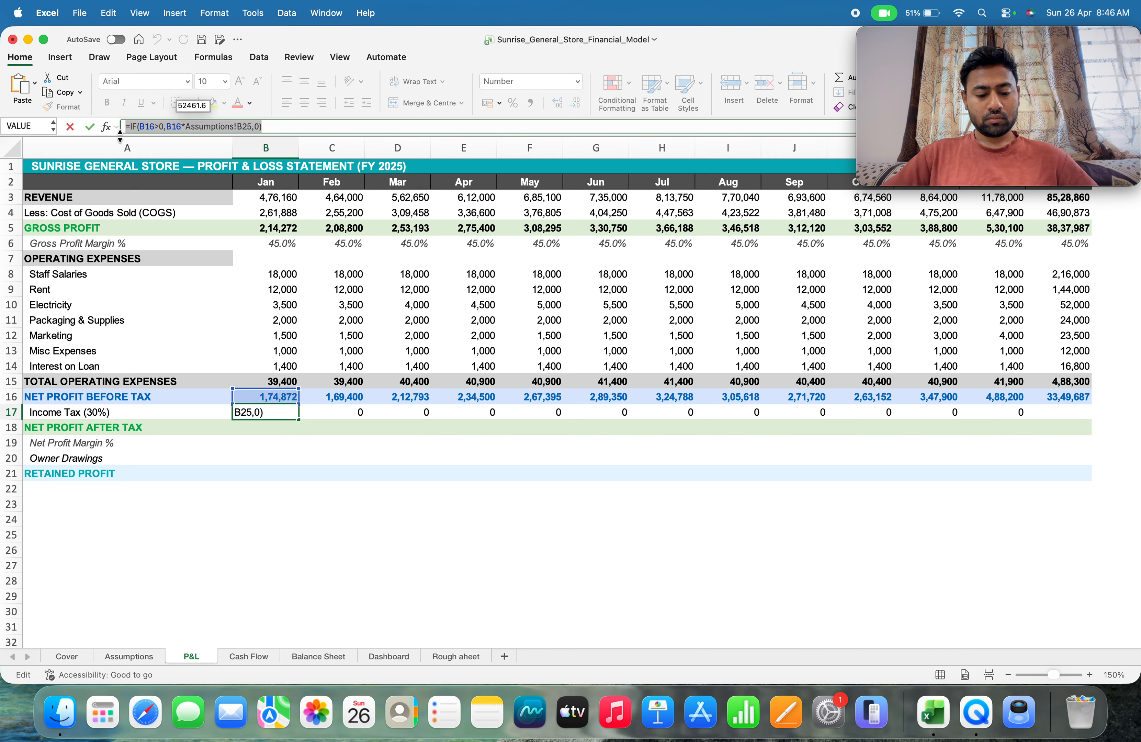
left_click(333, 411)
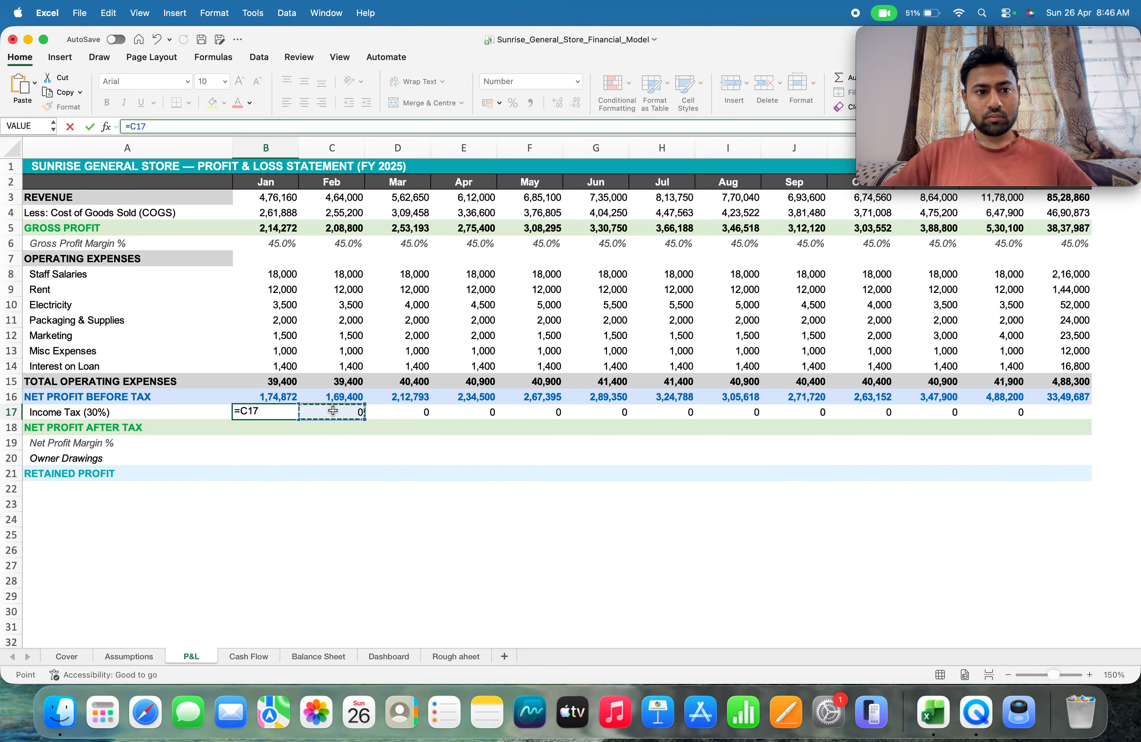
key("BackSpace")
key("BackSpace")
key("BackSpace")
key("BackSpace")
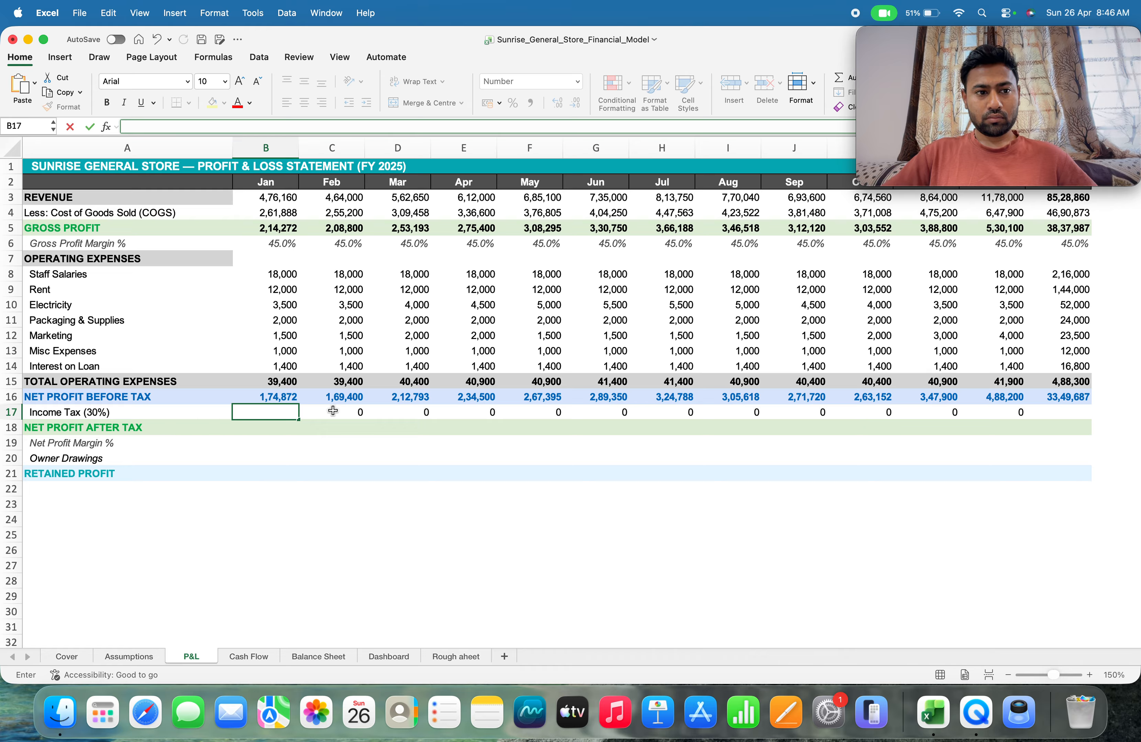
key("super+v")
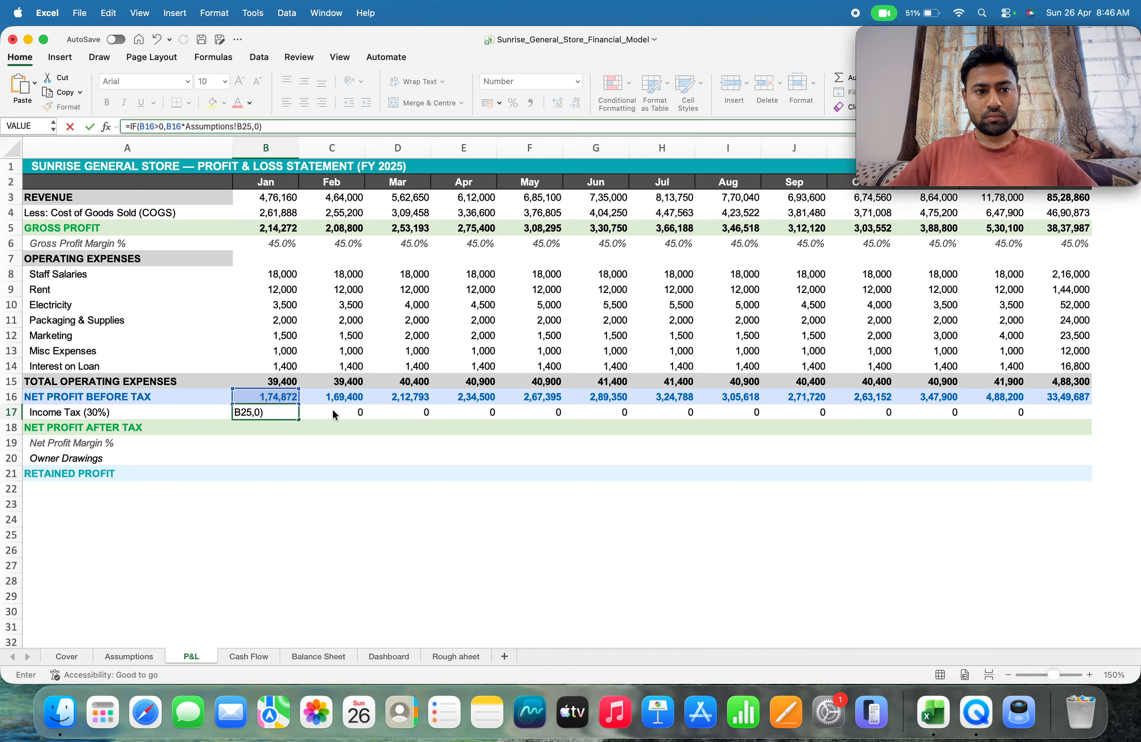
key("Return")
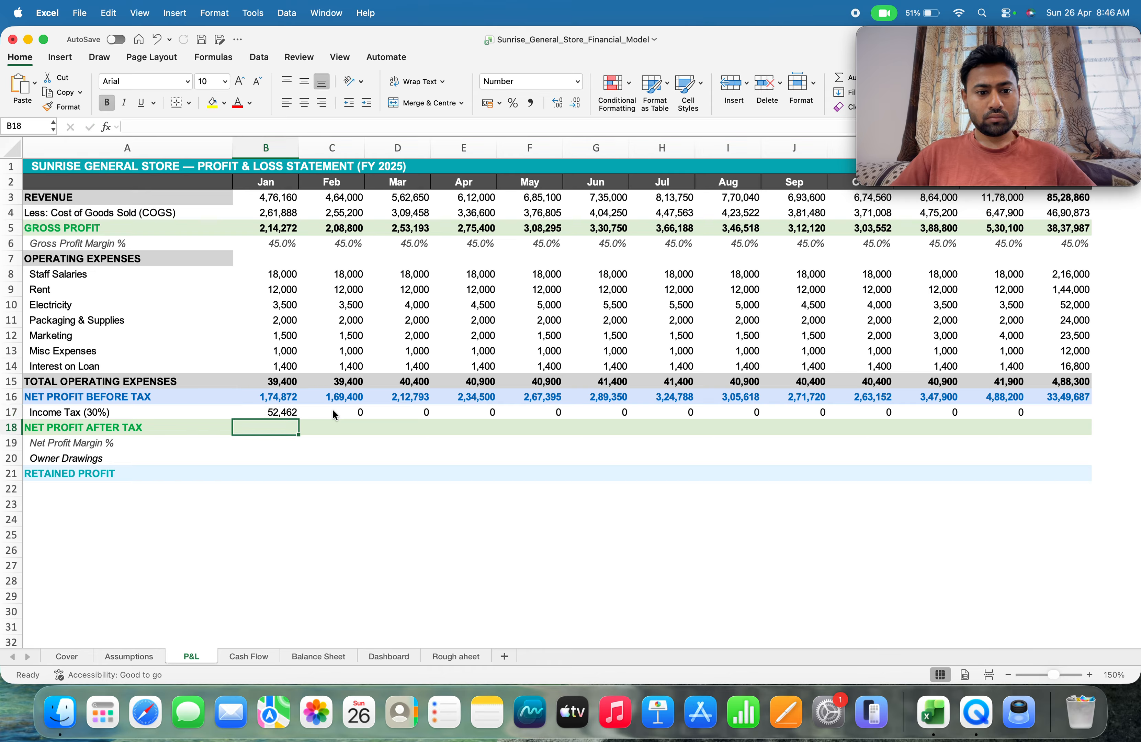
Fill the January income tax formula from B17 across the row again through December in M17
left_click(288, 413)
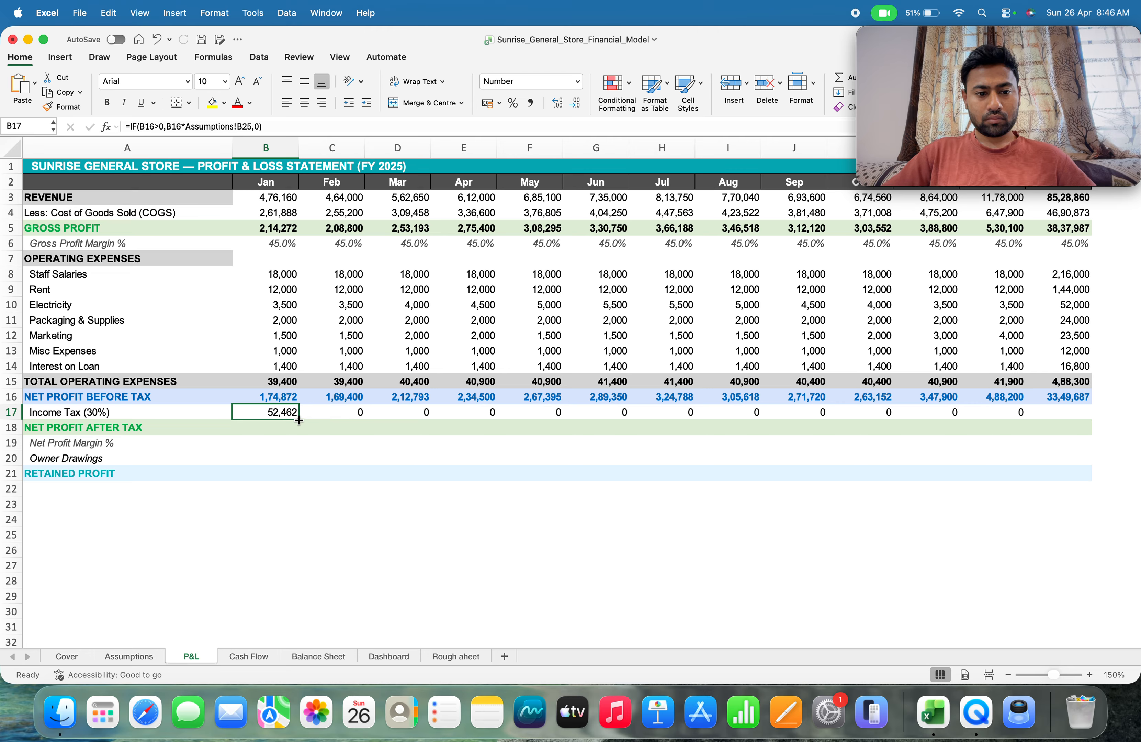
left_click_drag(298, 420, 1025, 420)
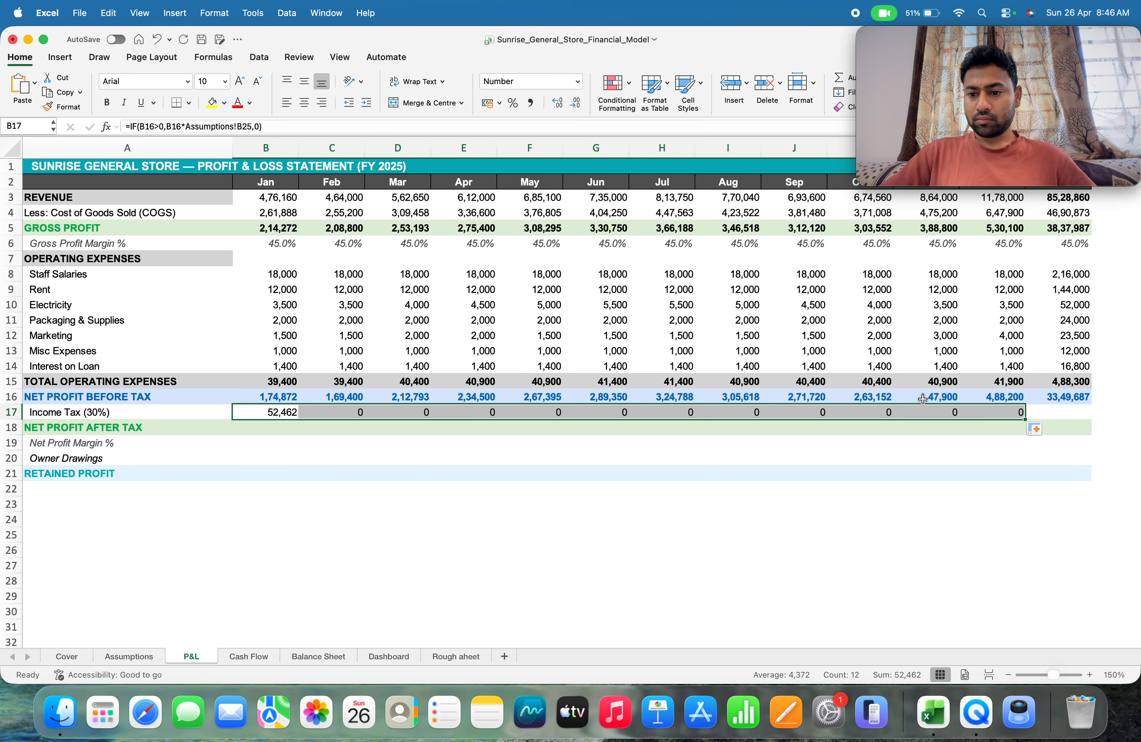
left_click(1070, 412)
Compare the January income tax formula in B17 with the February formula in C17
left_click(332, 410)
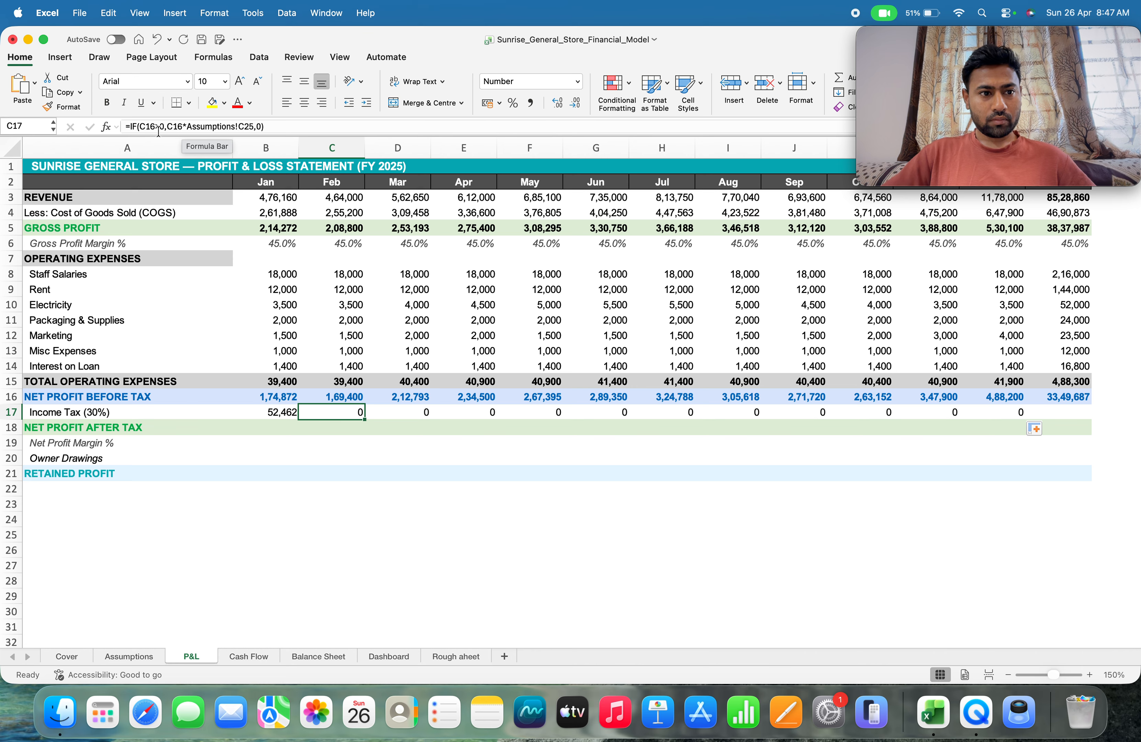
left_click(270, 411)
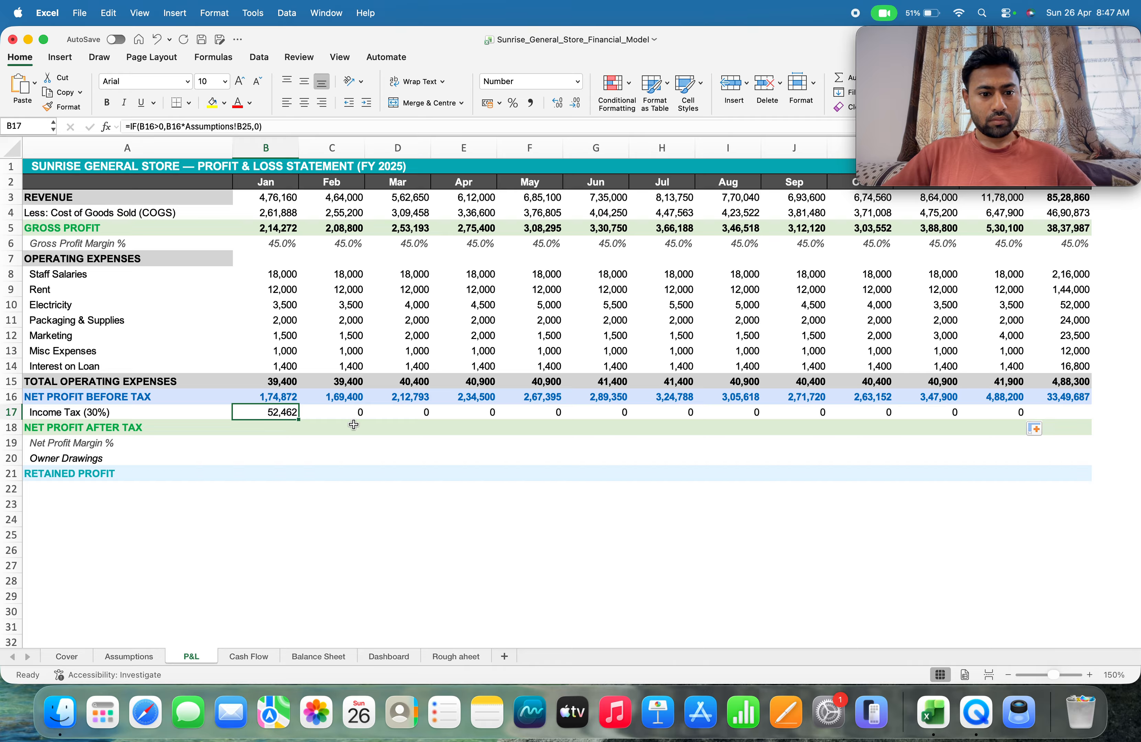
left_click(345, 413)
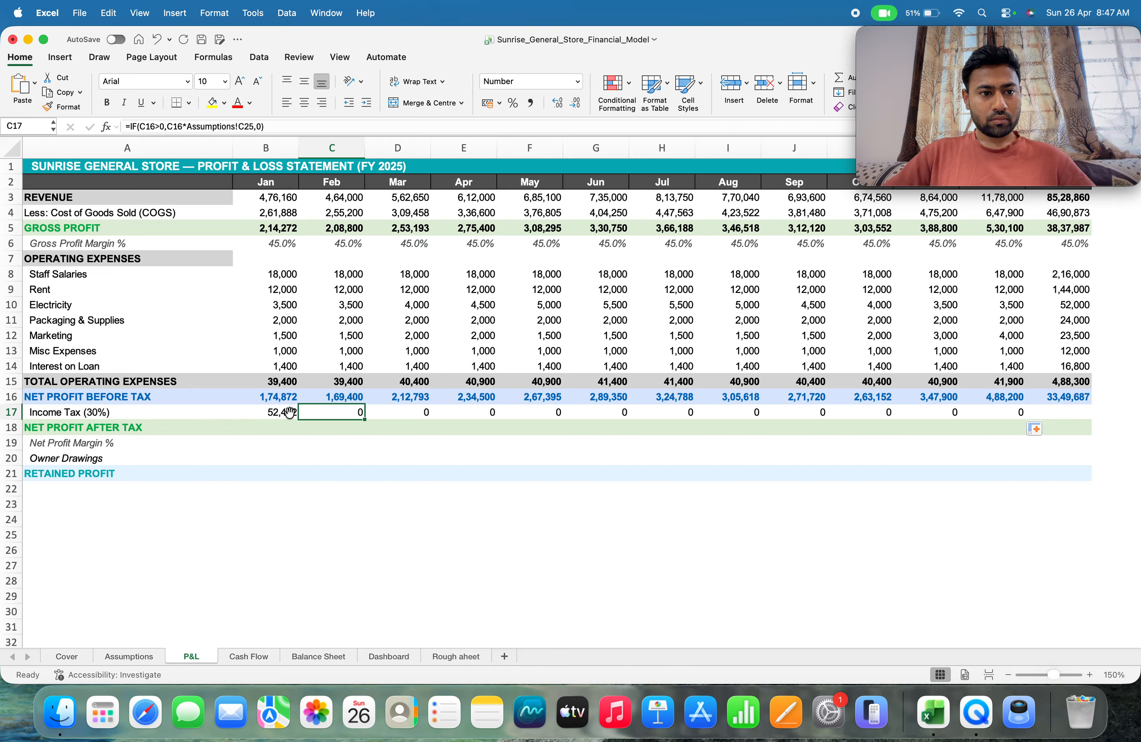
left_click(268, 415)
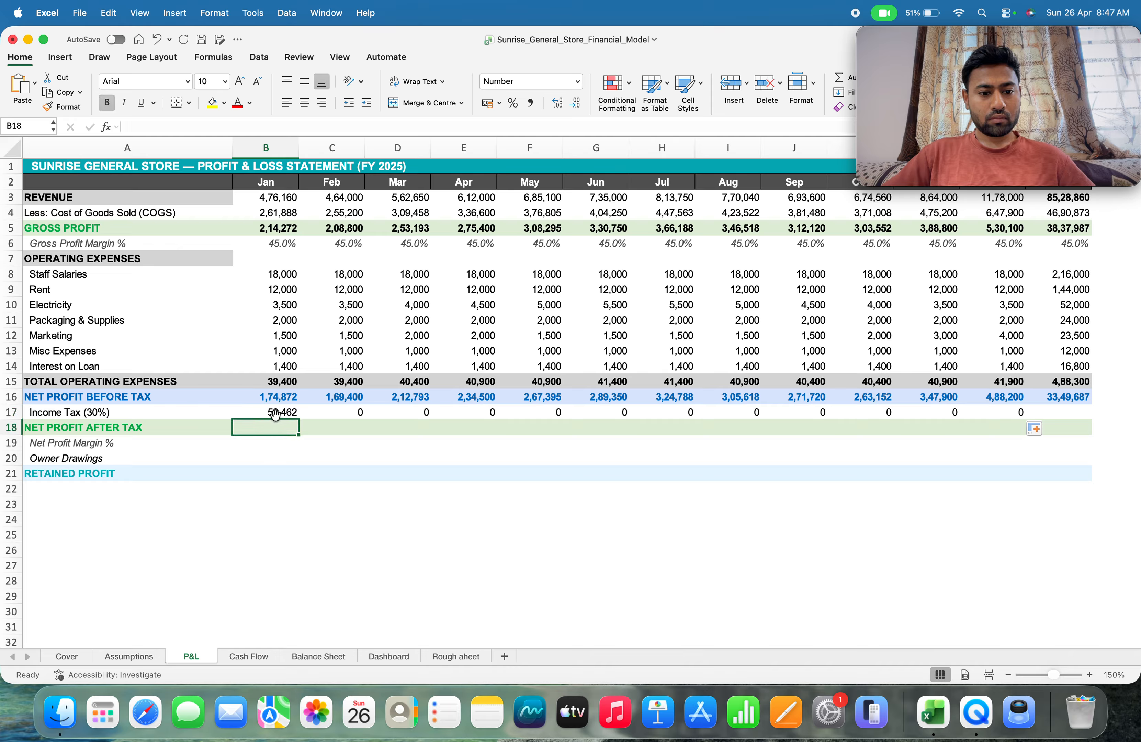
double_click(258, 414)
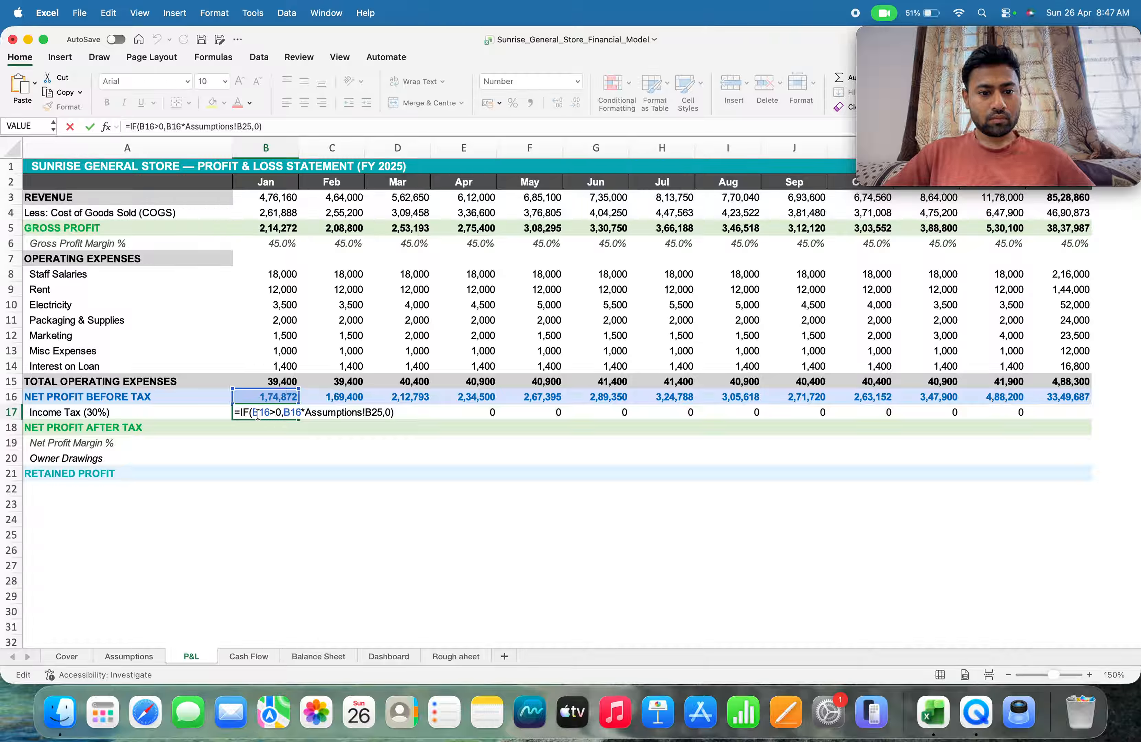
key("Return")
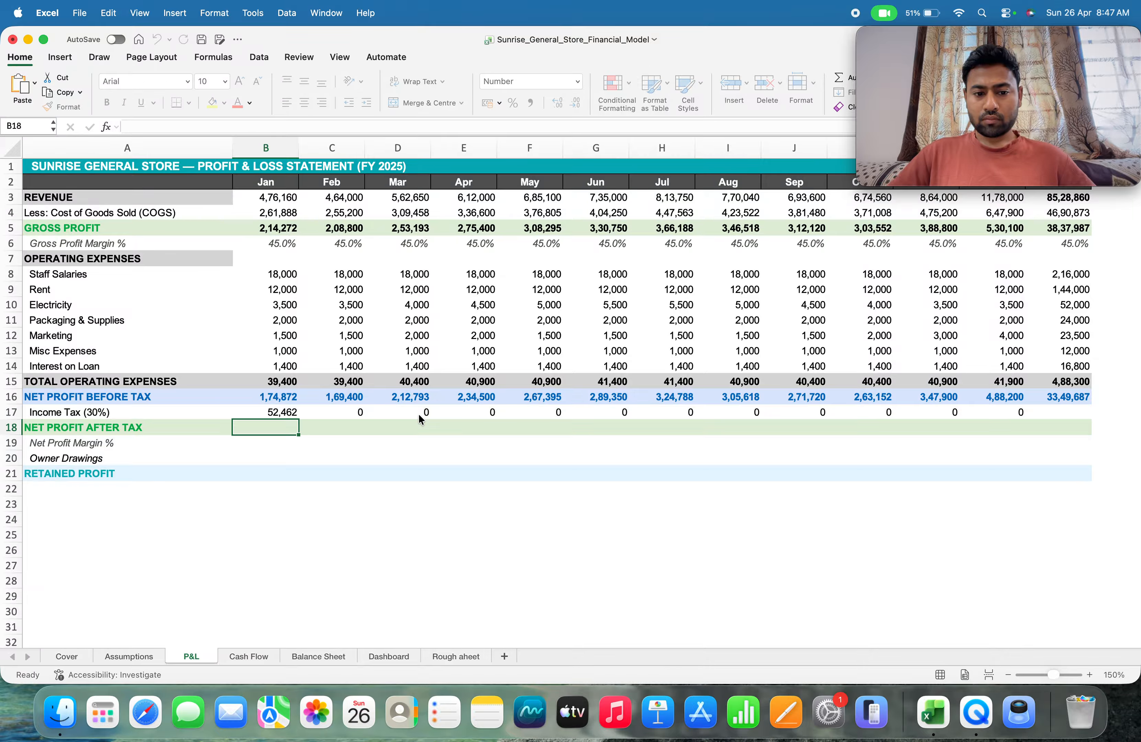
Retype the row number 16 of the value-if-true profit reference in the February income tax formula in C17
left_click(348, 411)
double_click(343, 411)
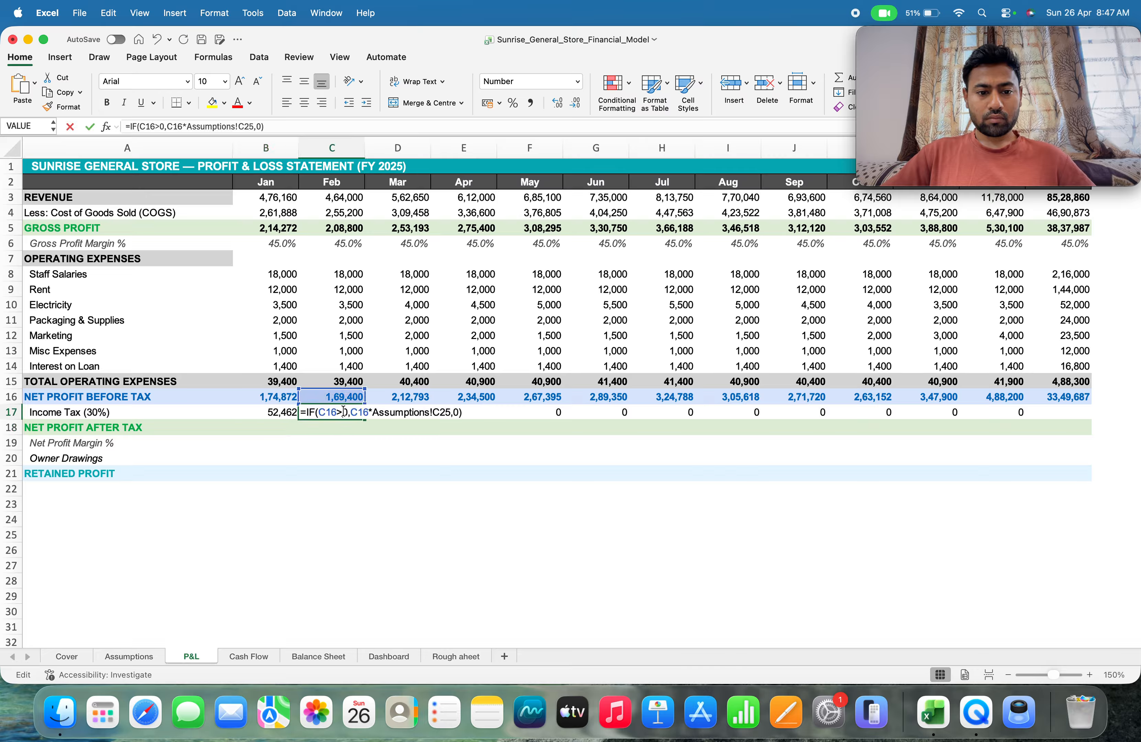
left_click(369, 412)
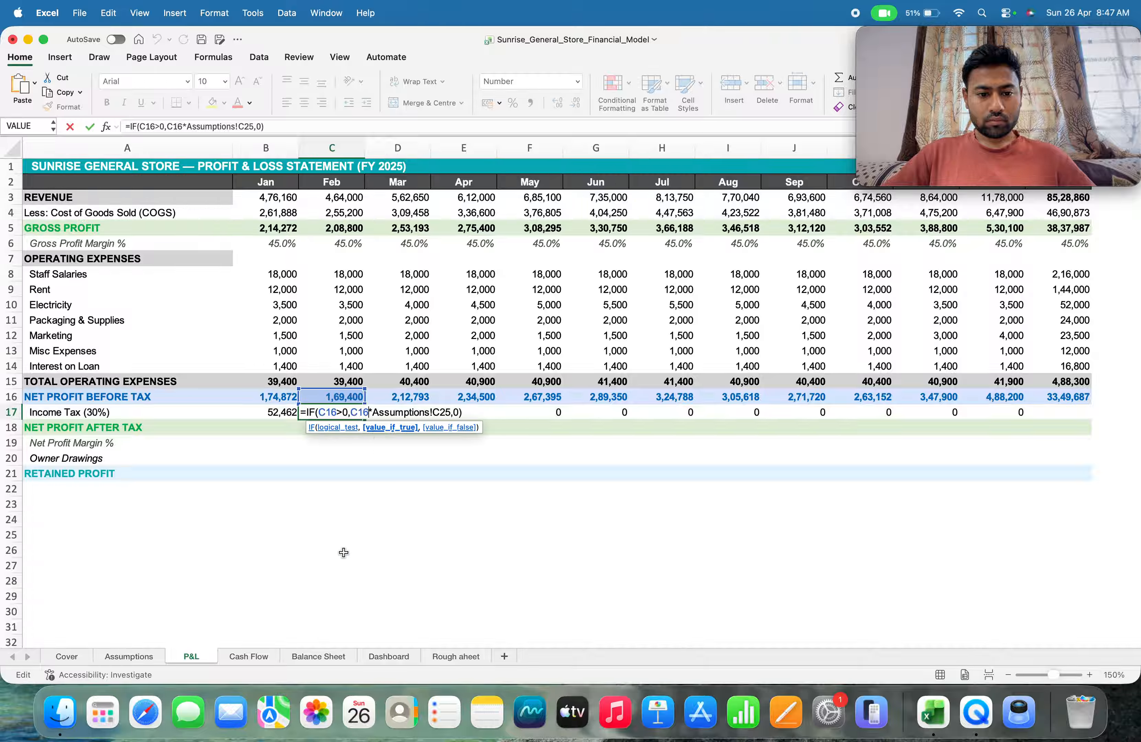
key("BackSpace")
key("BackSpace")
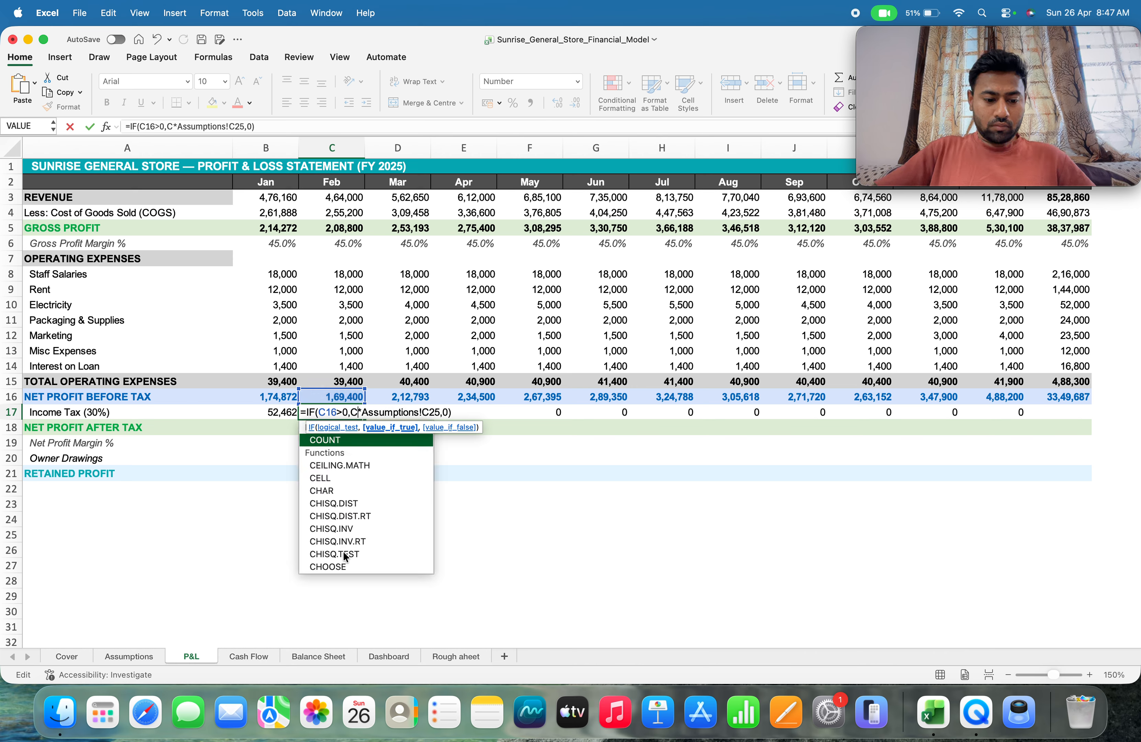
type("16")
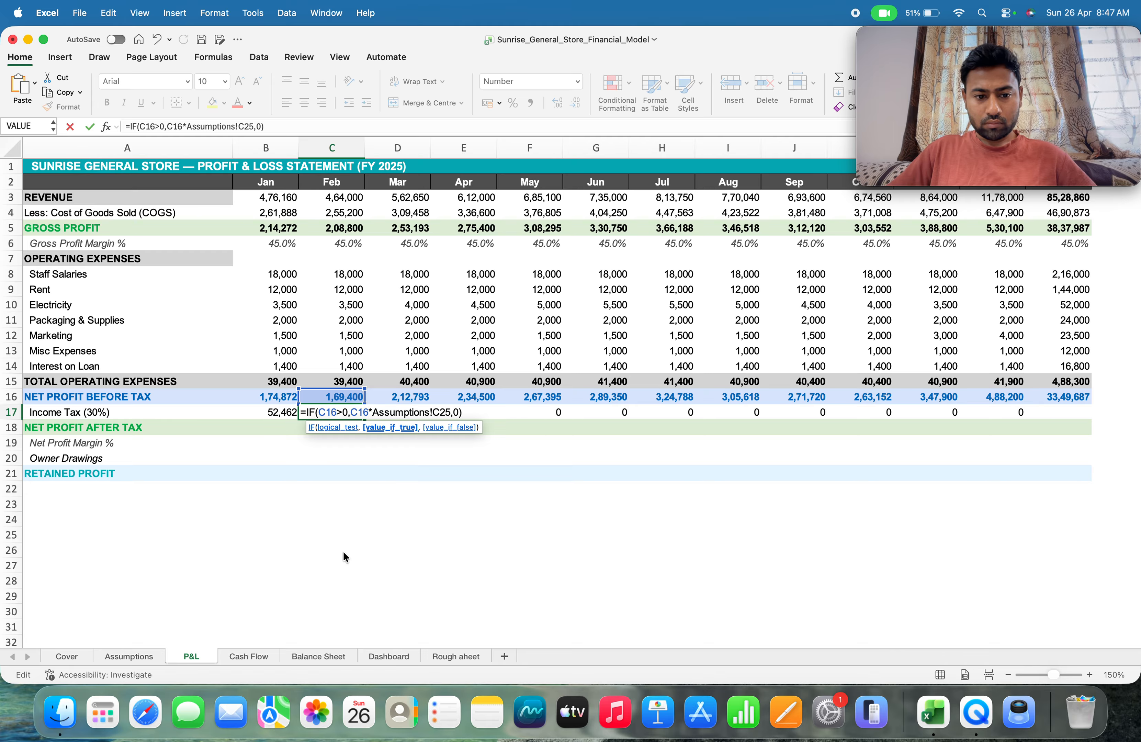
key("Return")
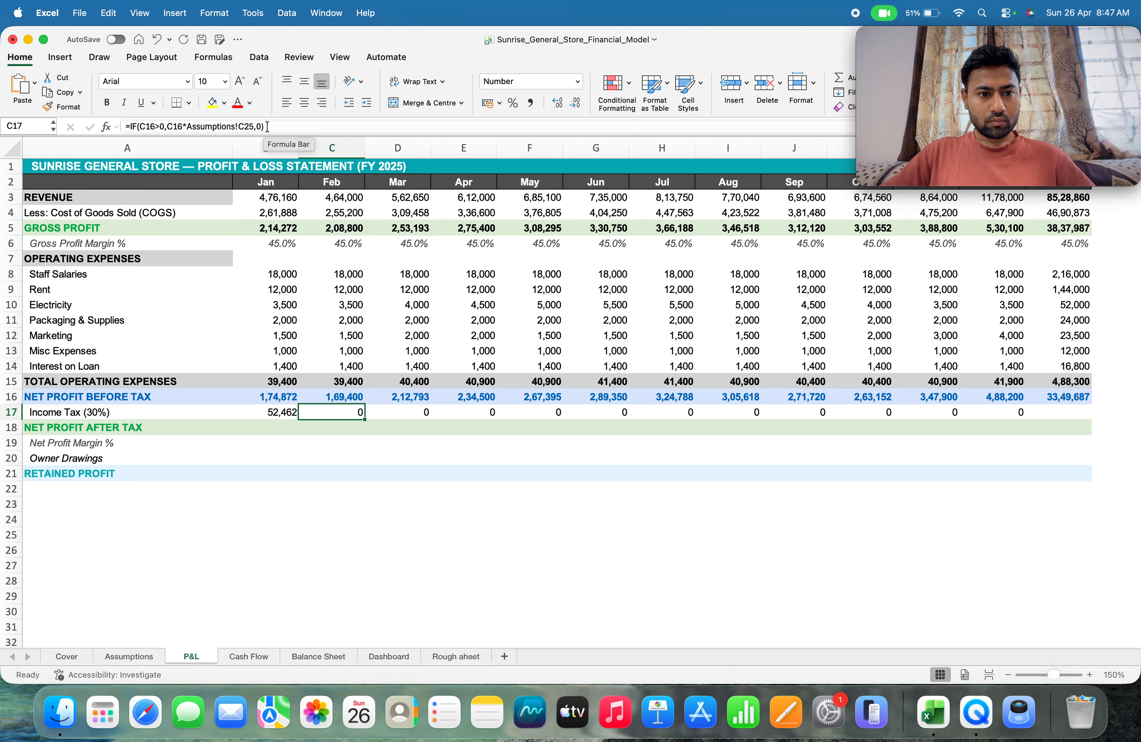
Examine the complete February income tax formula in C17 and leave it as entered
left_click_drag(267, 126, 120, 126)
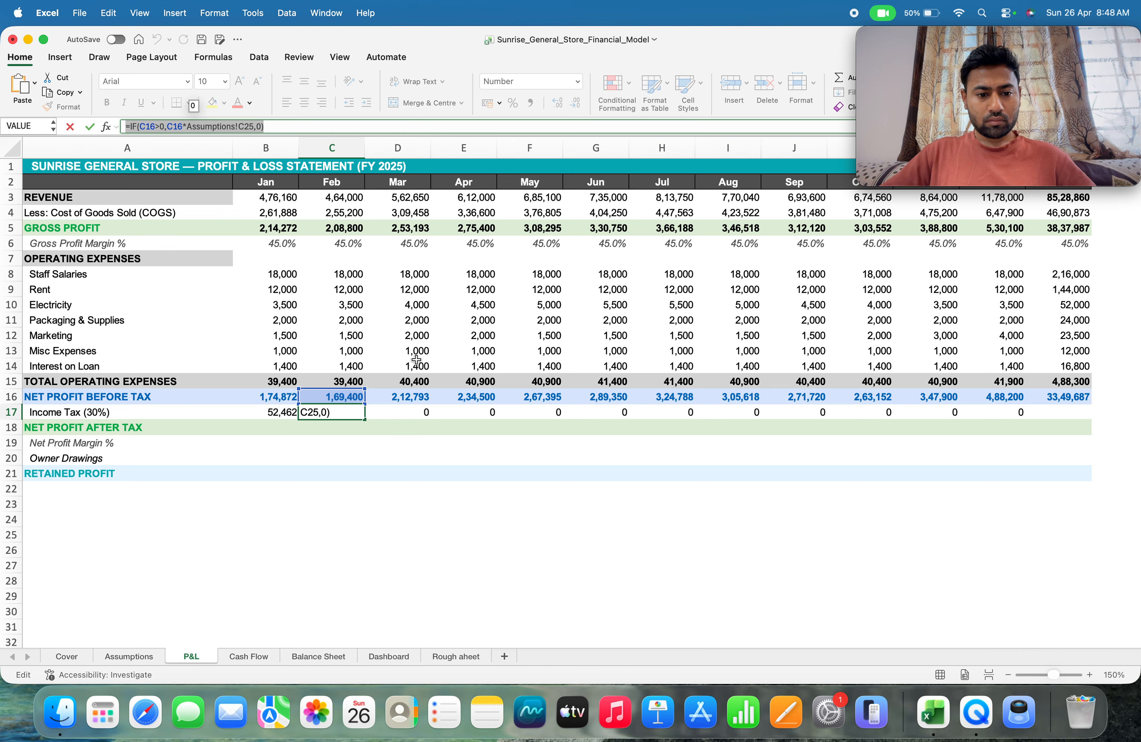
key("Return")
left_click(347, 413)
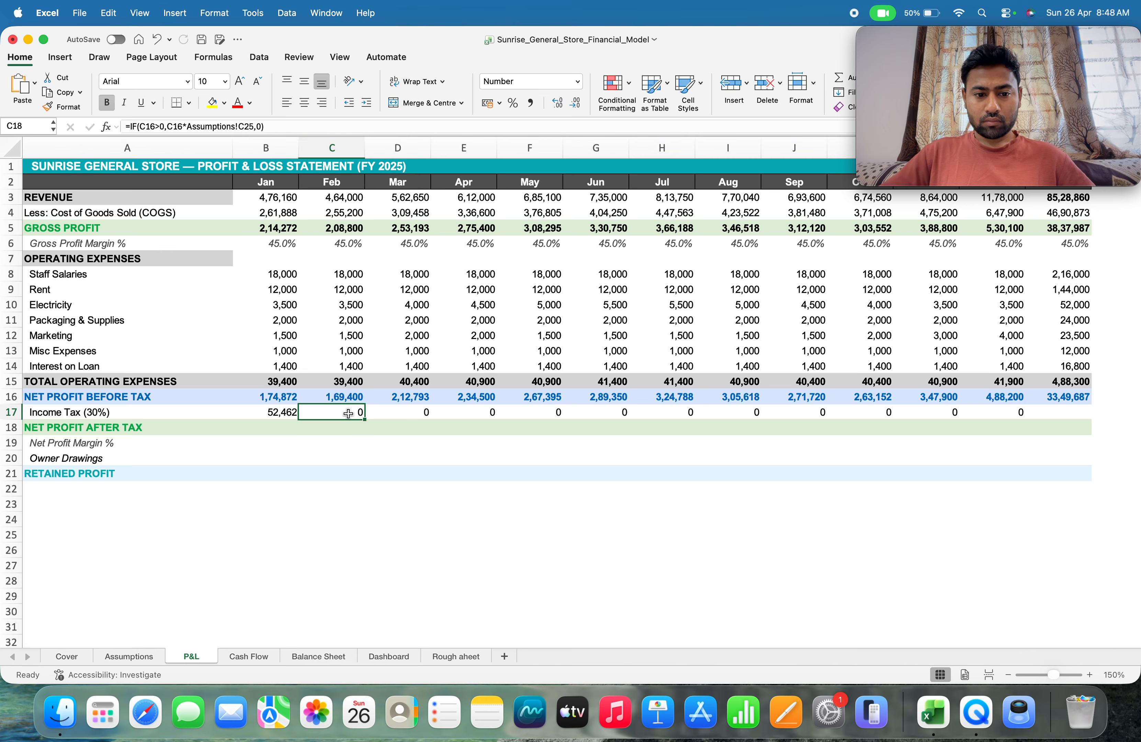
left_click_drag(266, 128, 123, 130)
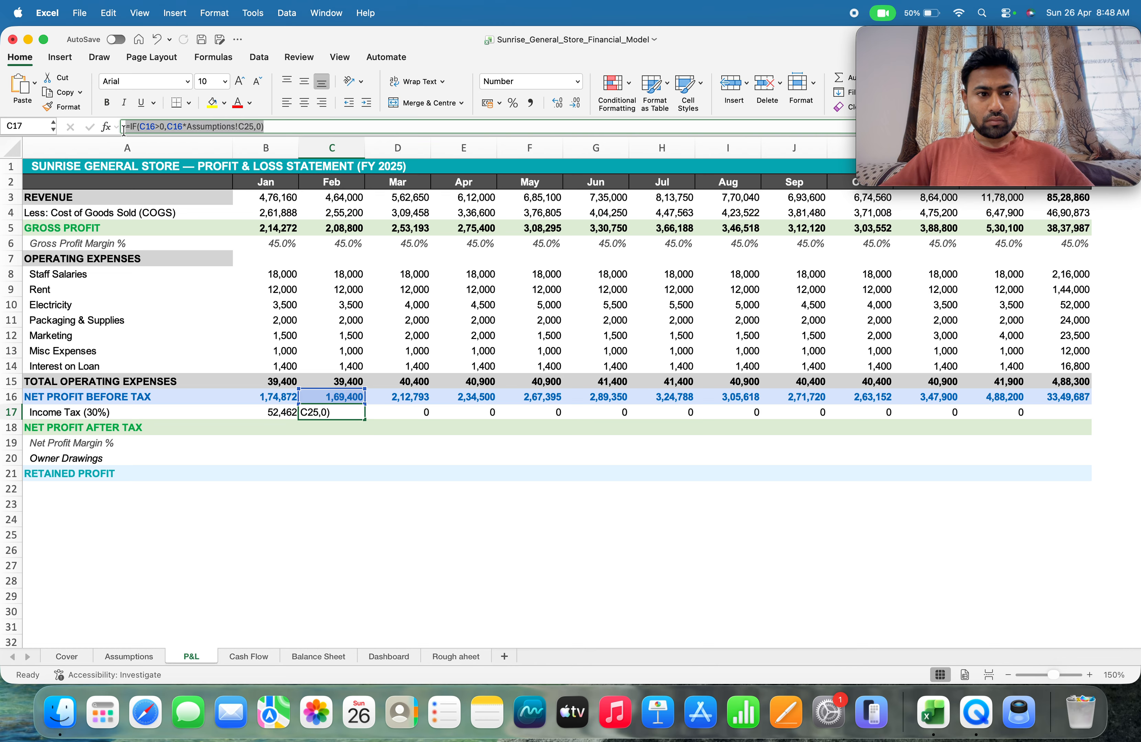
key("Right")
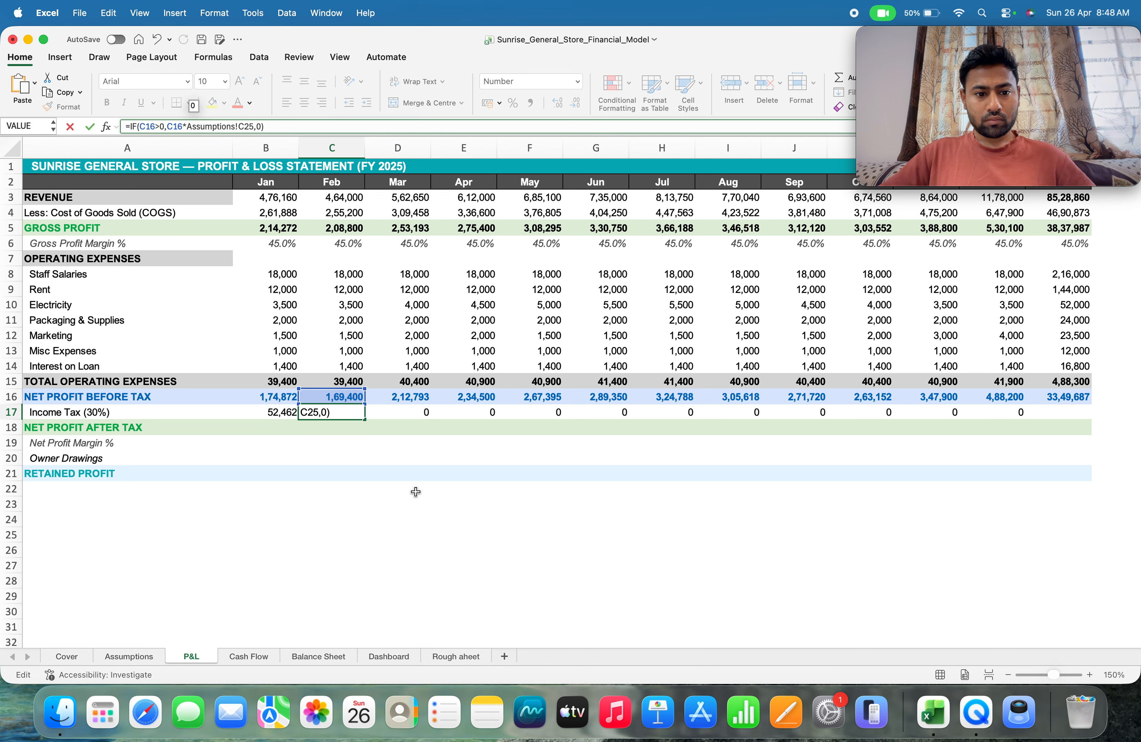
key("Return")
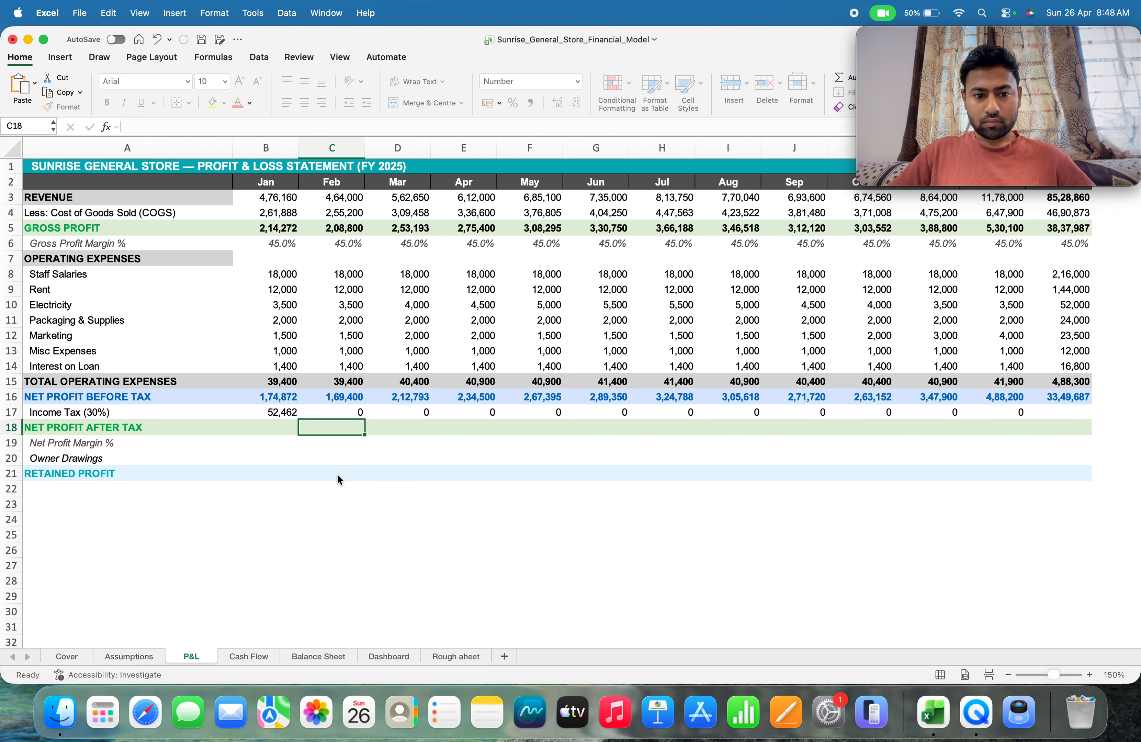
key("Up")
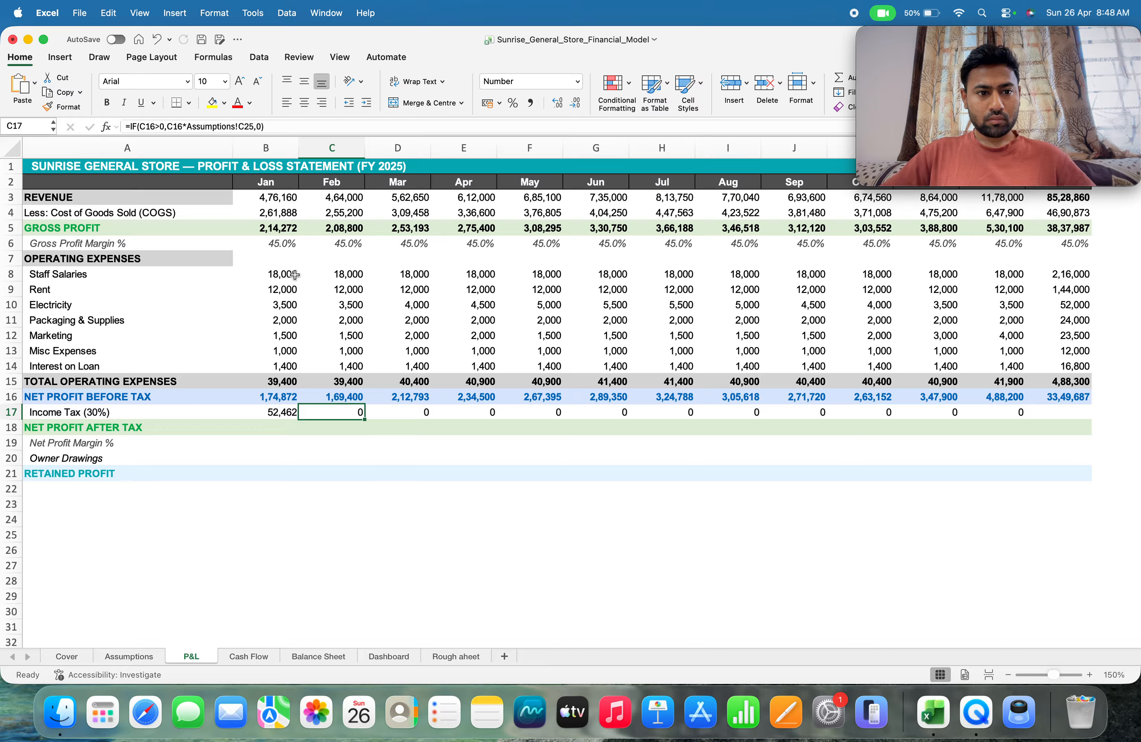
Try 1 as the value-if-false argument of the February income tax formula in C17
left_click(260, 127)
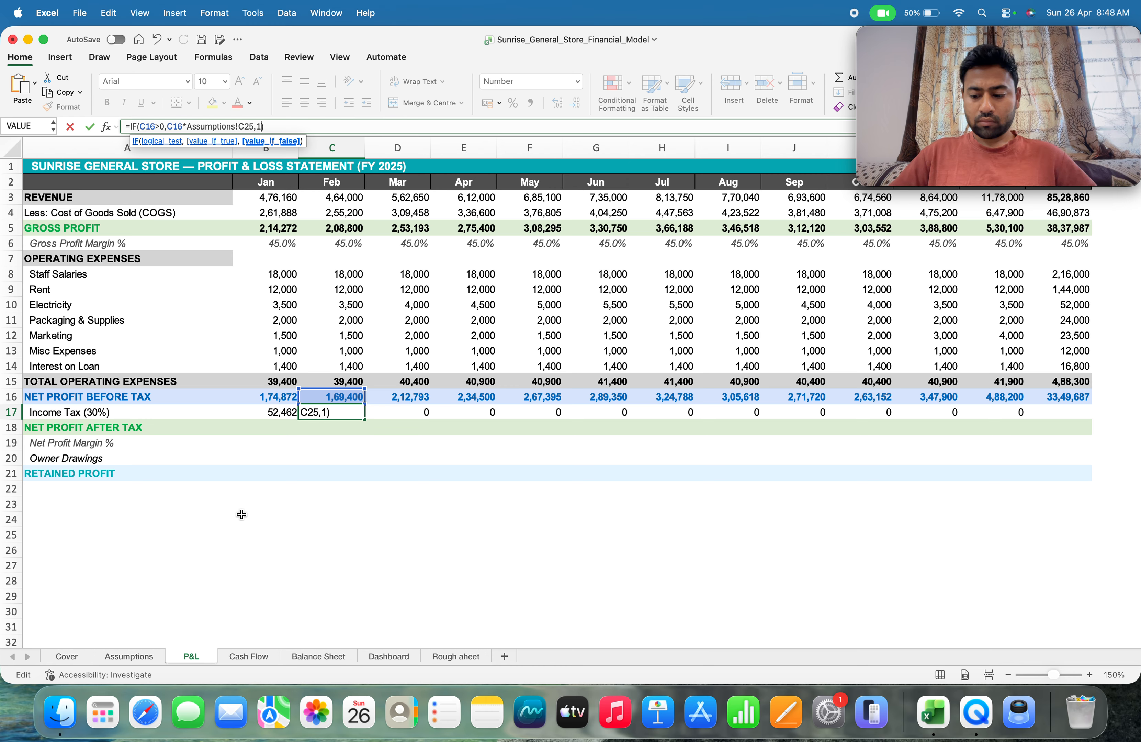
key("Return")
key("Up")
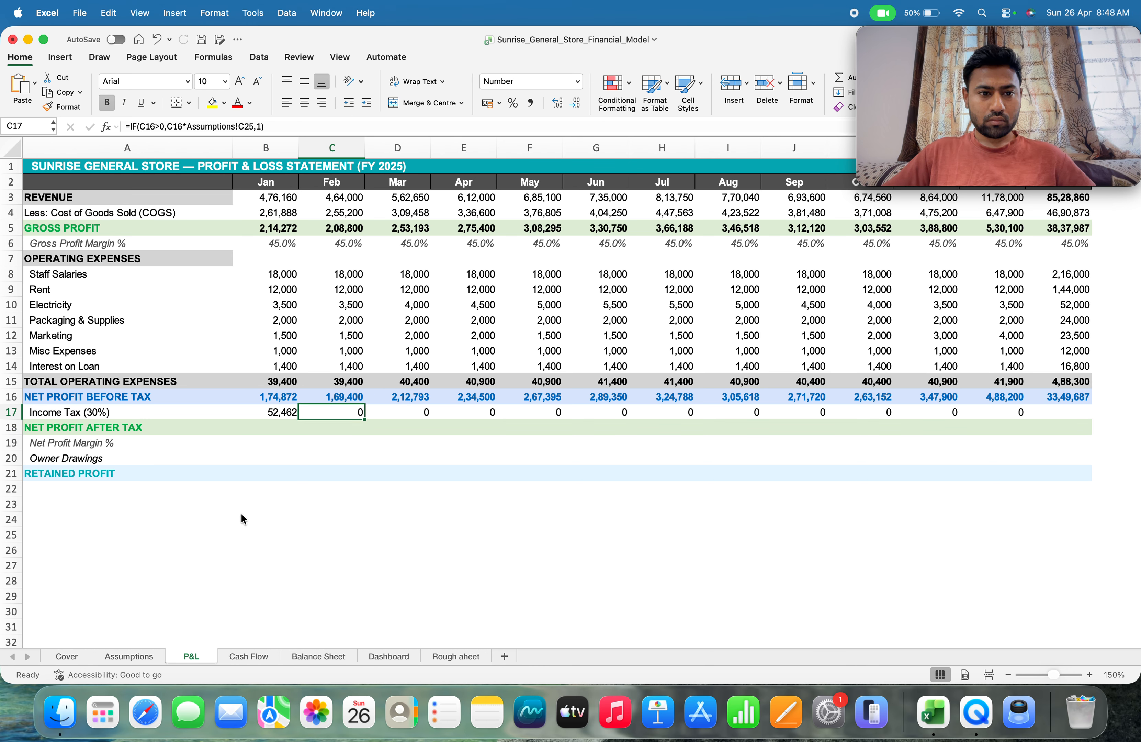
Set the value-if-false argument of the February income tax formula in C17 to 0
left_click(260, 126)
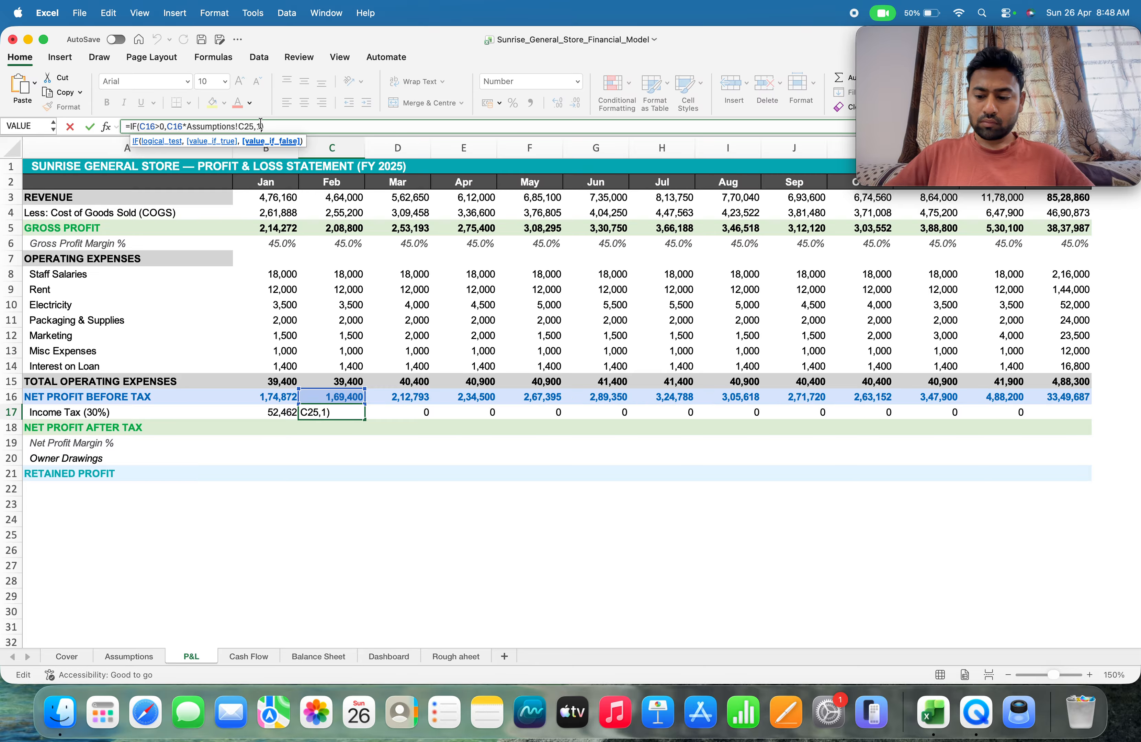
key("BackSpace")
type("0")
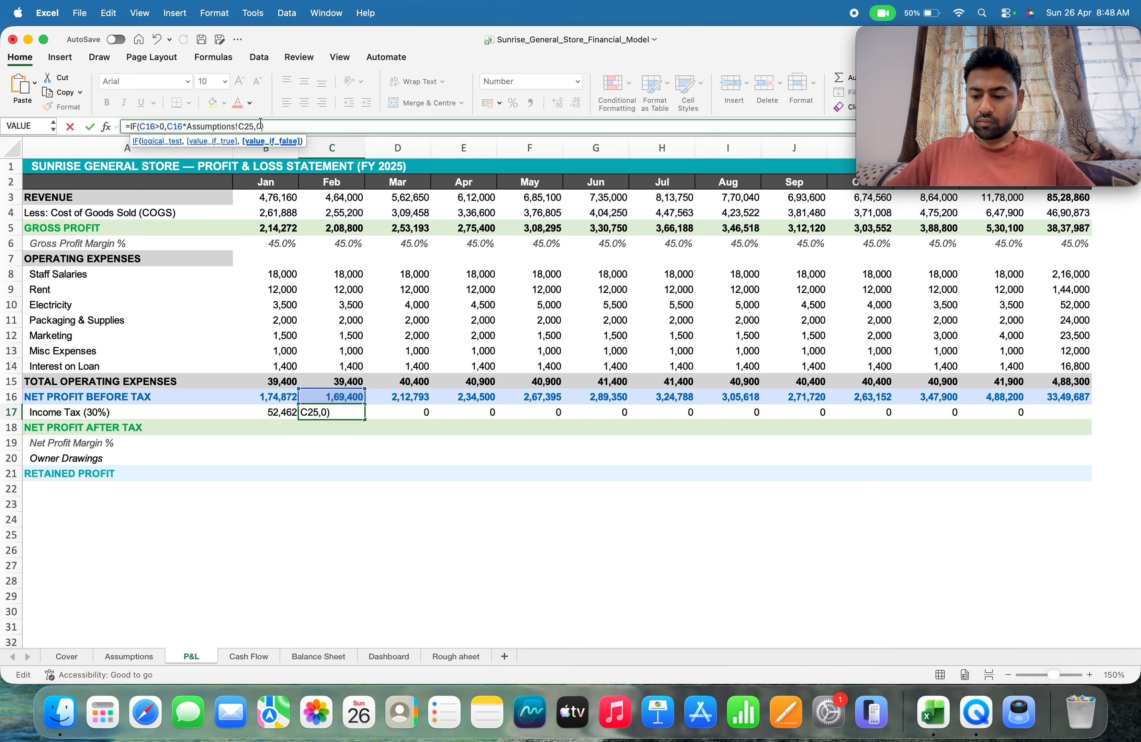
key("Return")
key("Up")
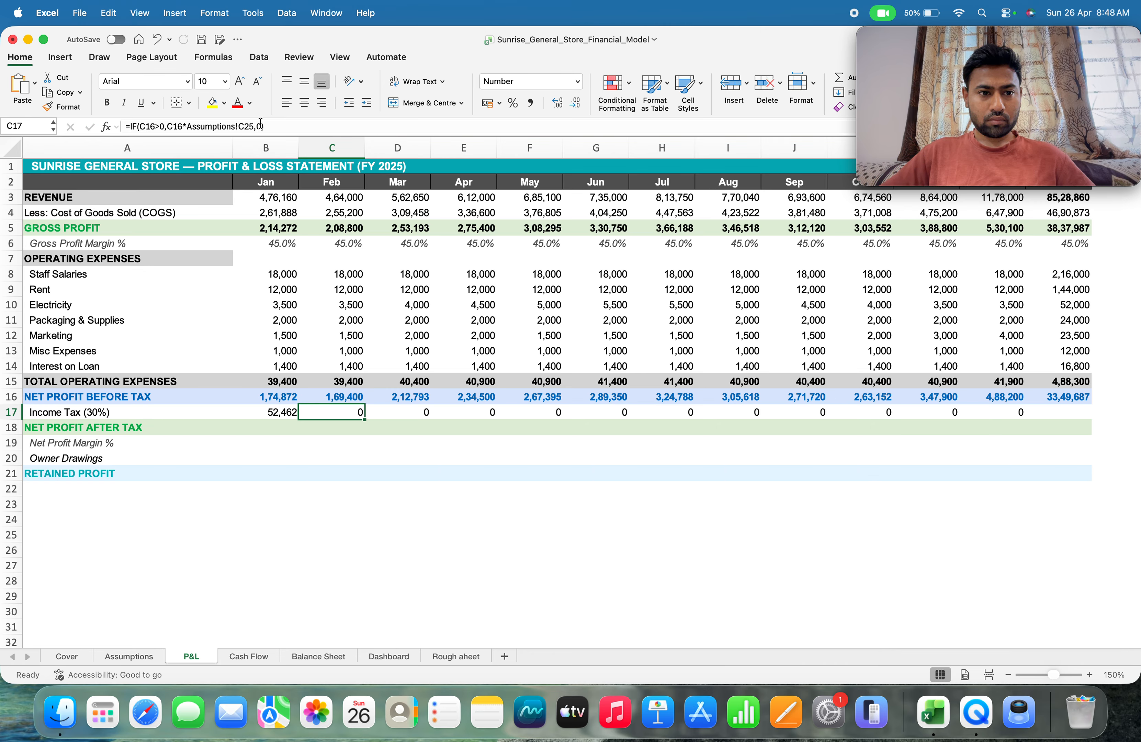
key("Down")
key("Up")
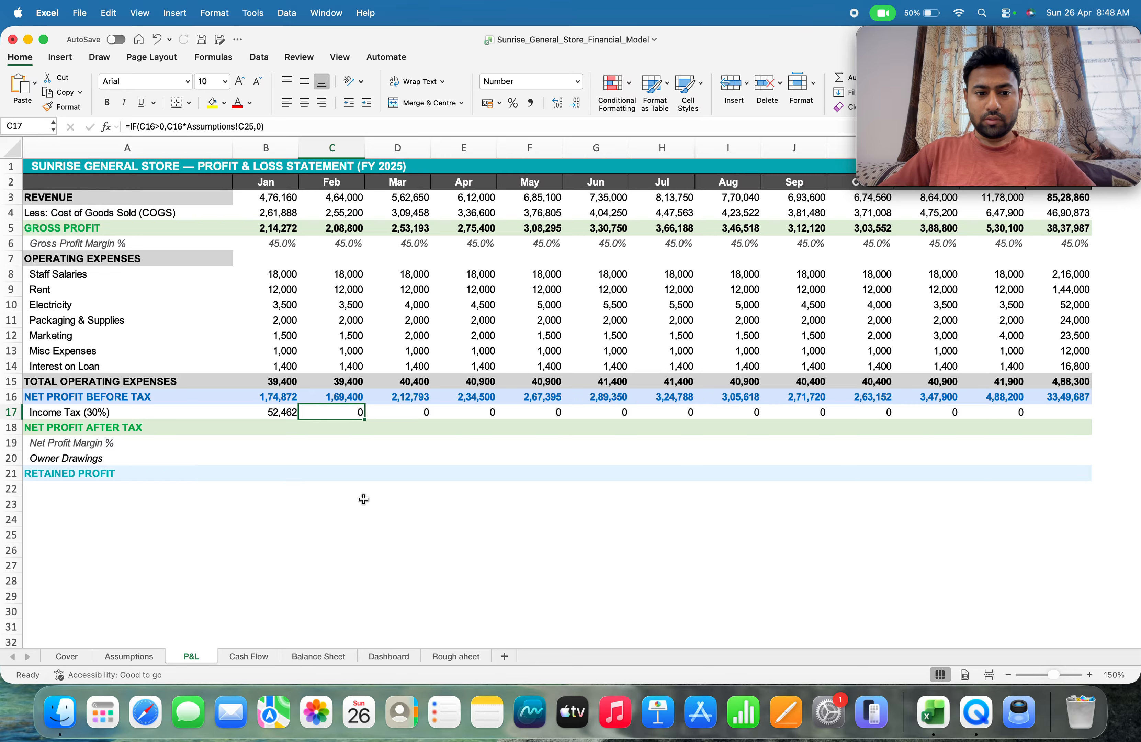
Rewrite the February income tax formula in C17 from scratch, beginning with IF and the logical test C16>0
type("=")
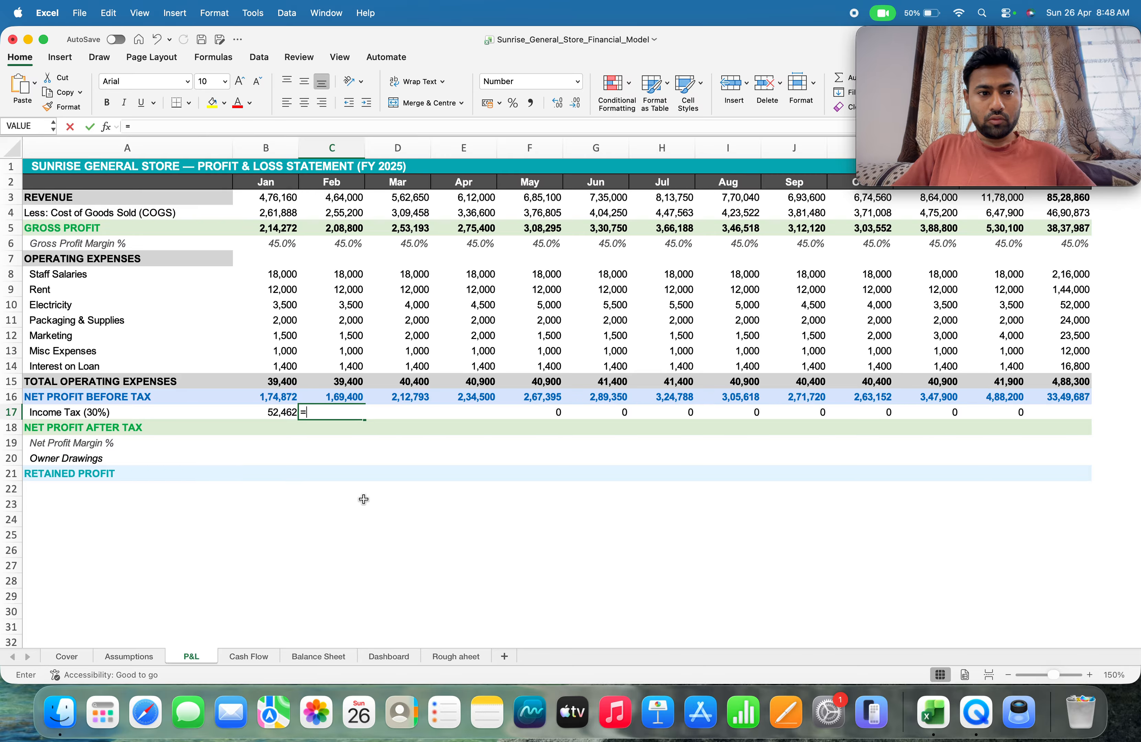
type("IF")
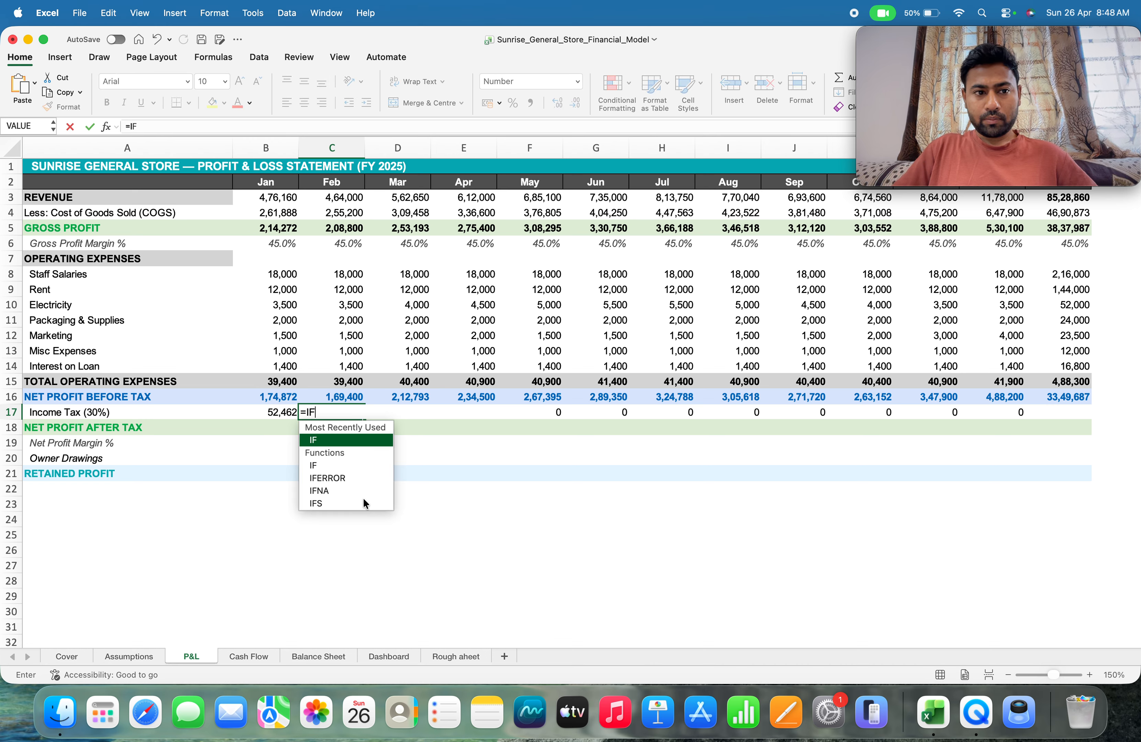
left_click(462, 650)
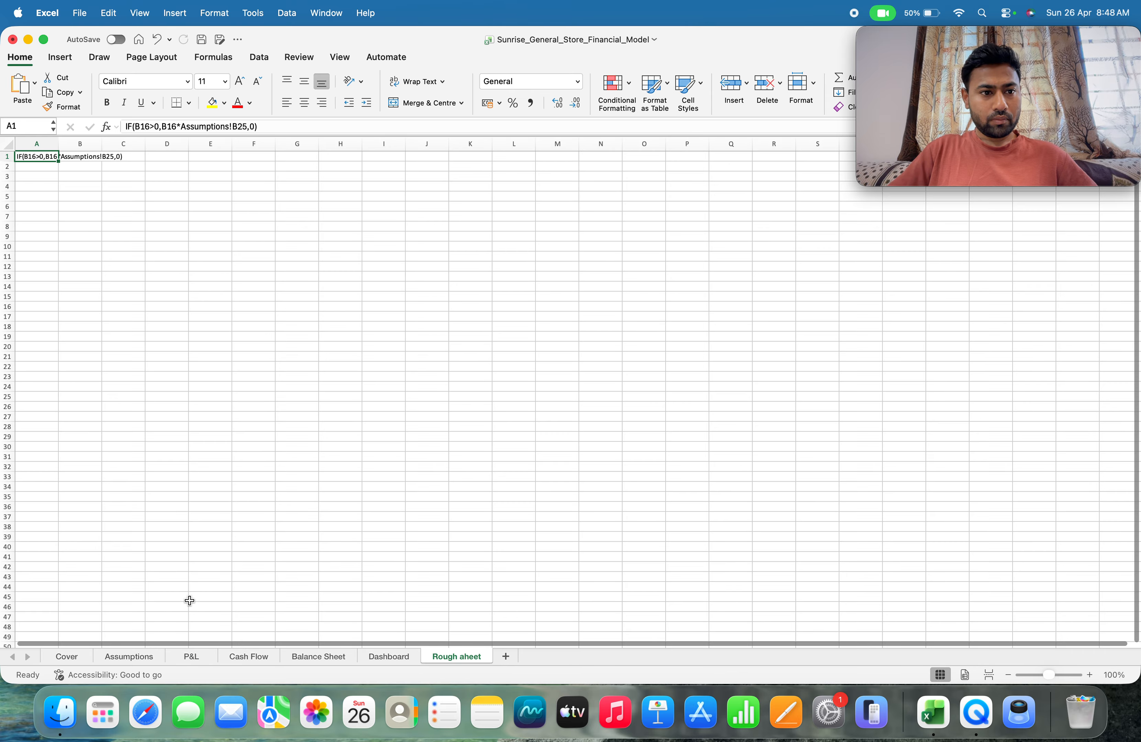
left_click(129, 656)
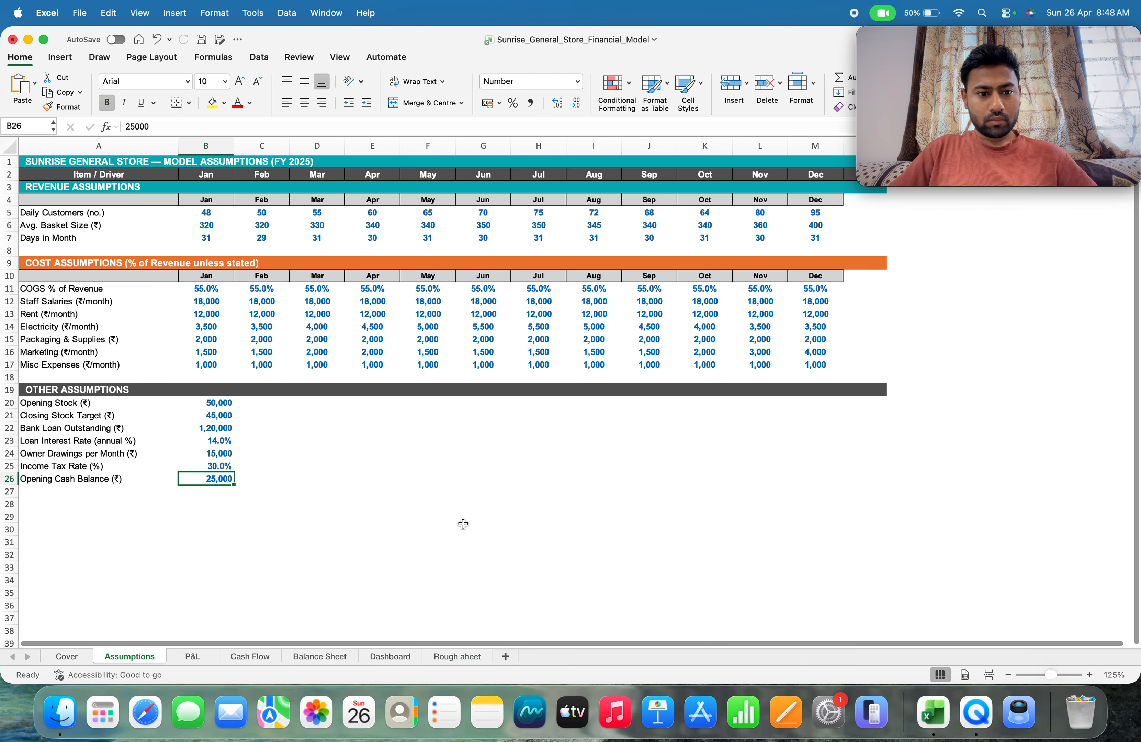
left_click(193, 663)
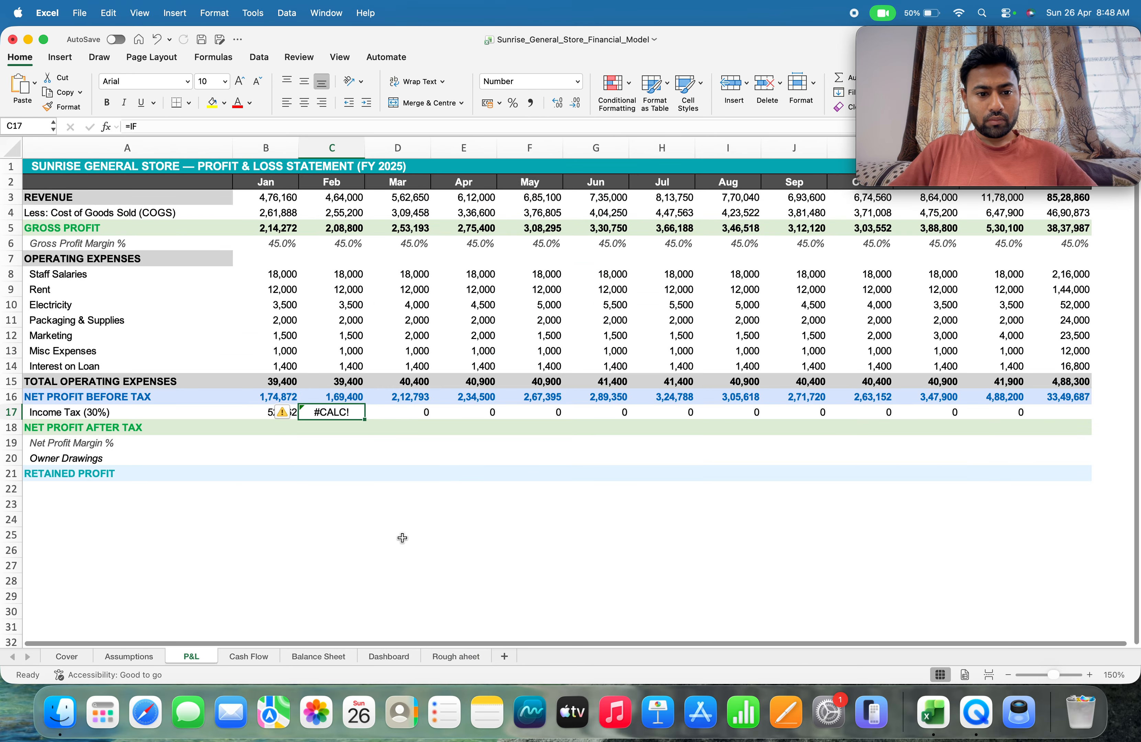
left_click(144, 124)
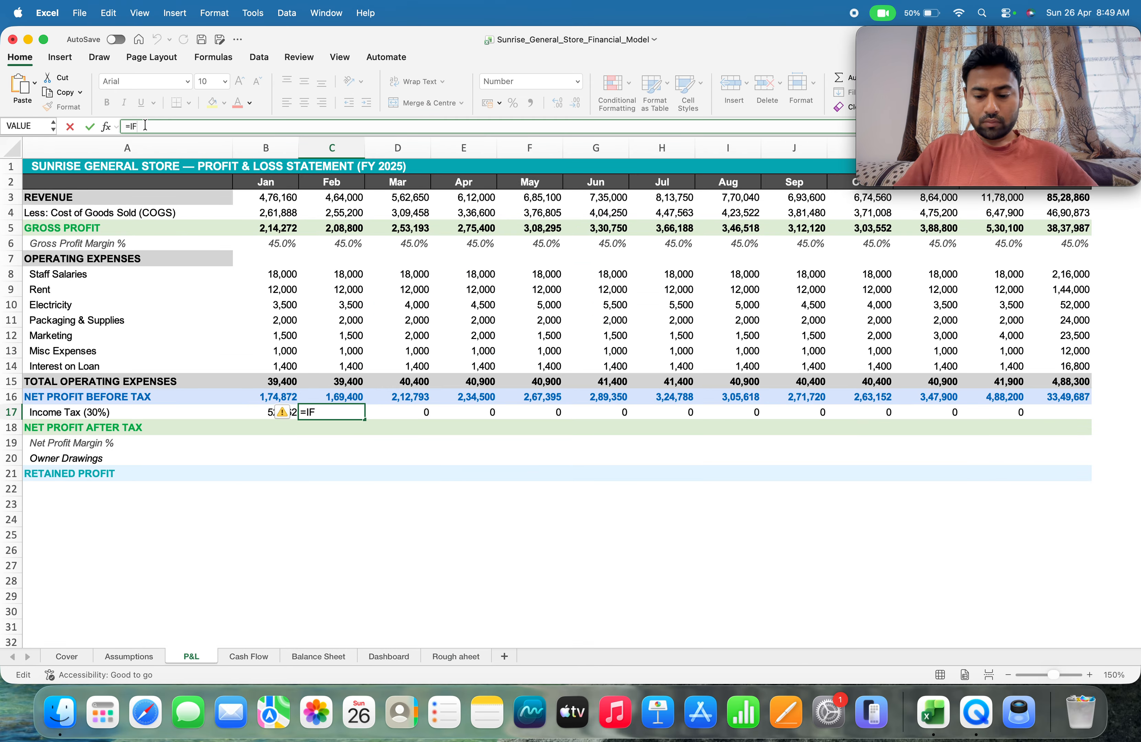
type("(")
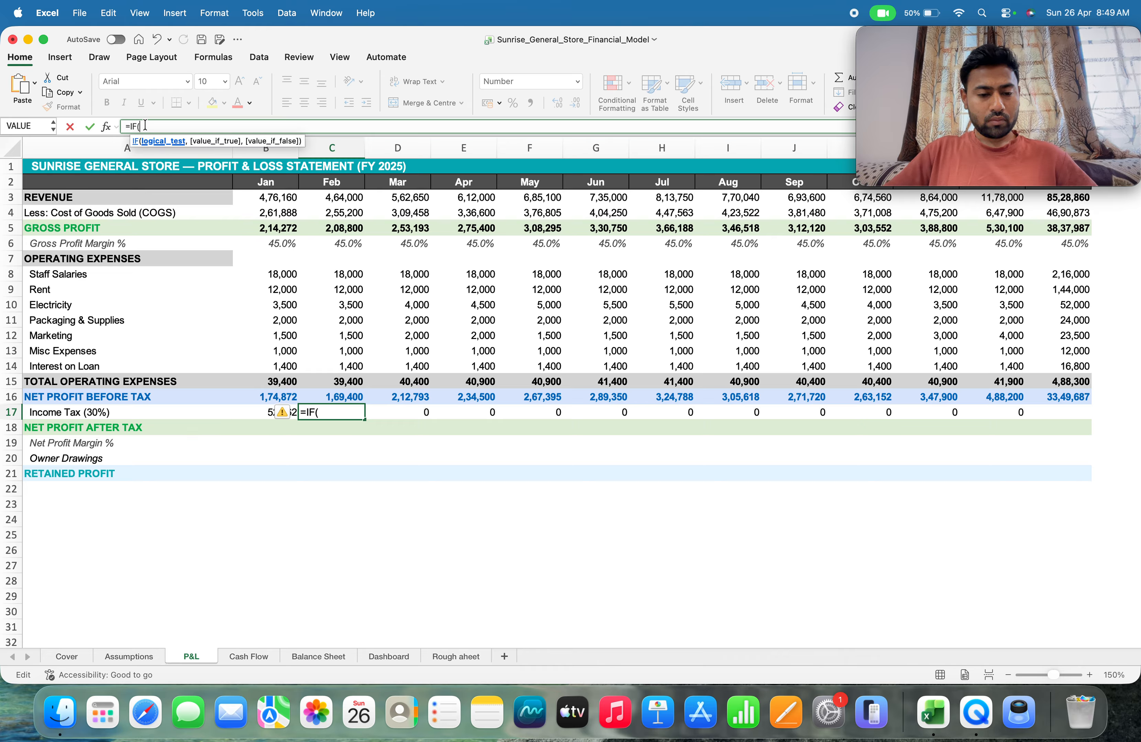
left_click(342, 396)
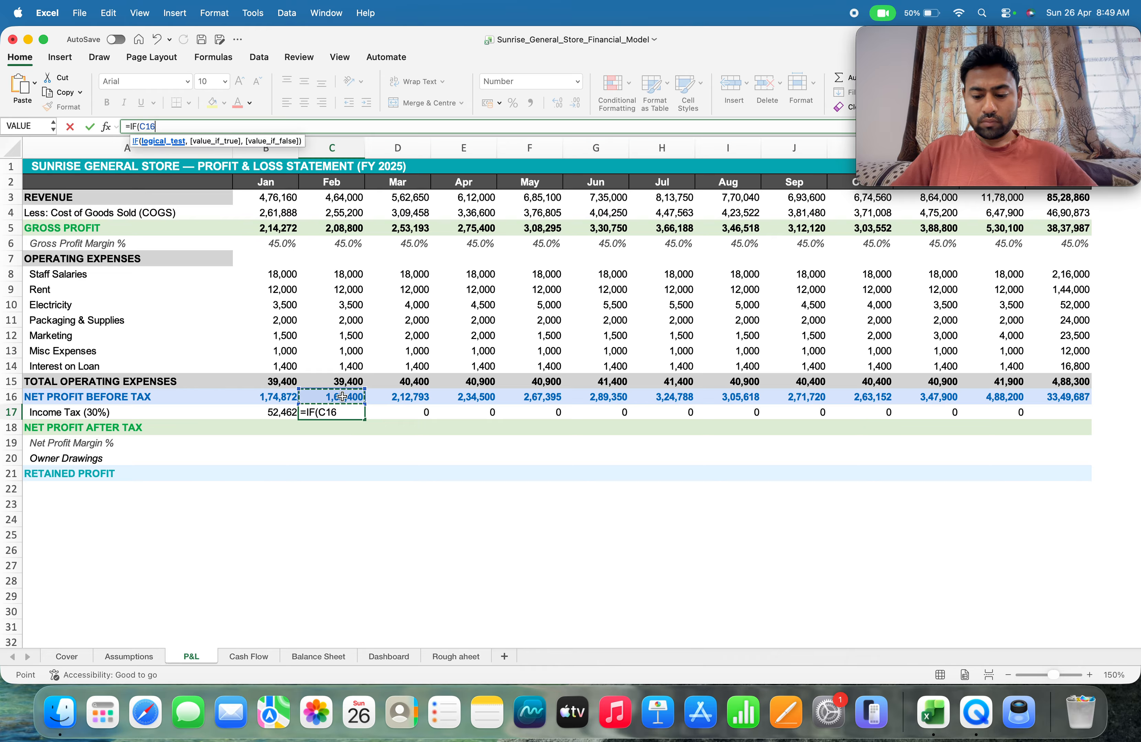
type(">0")
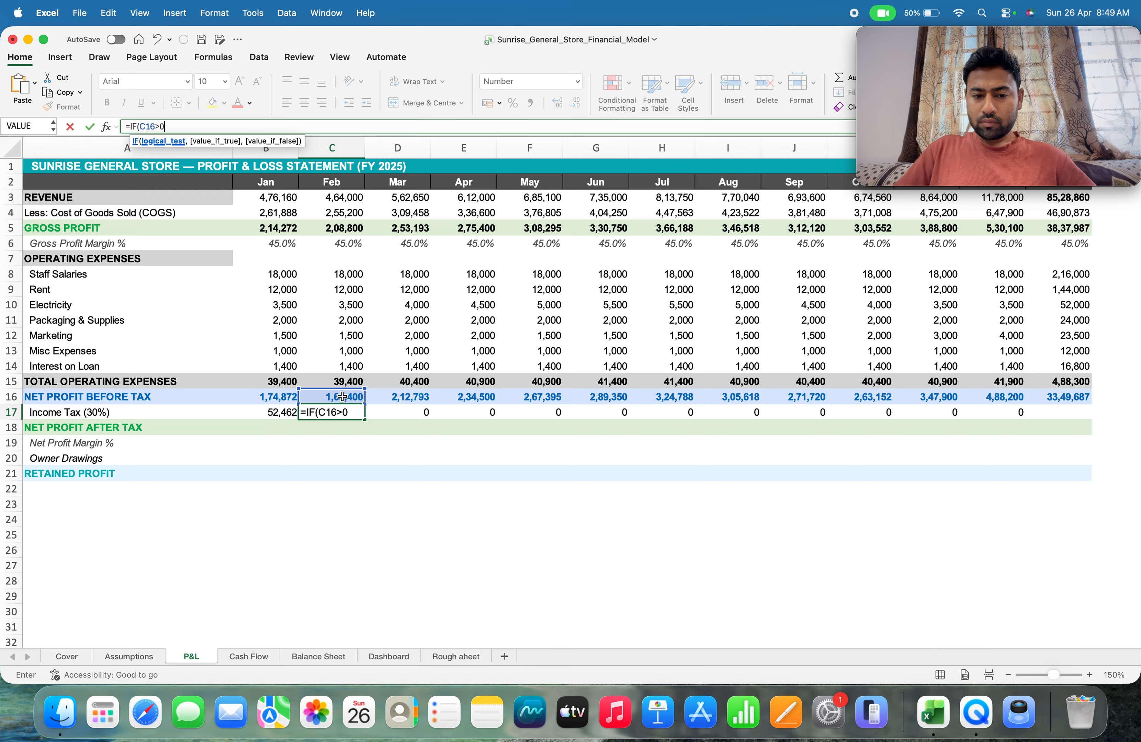
type(",")
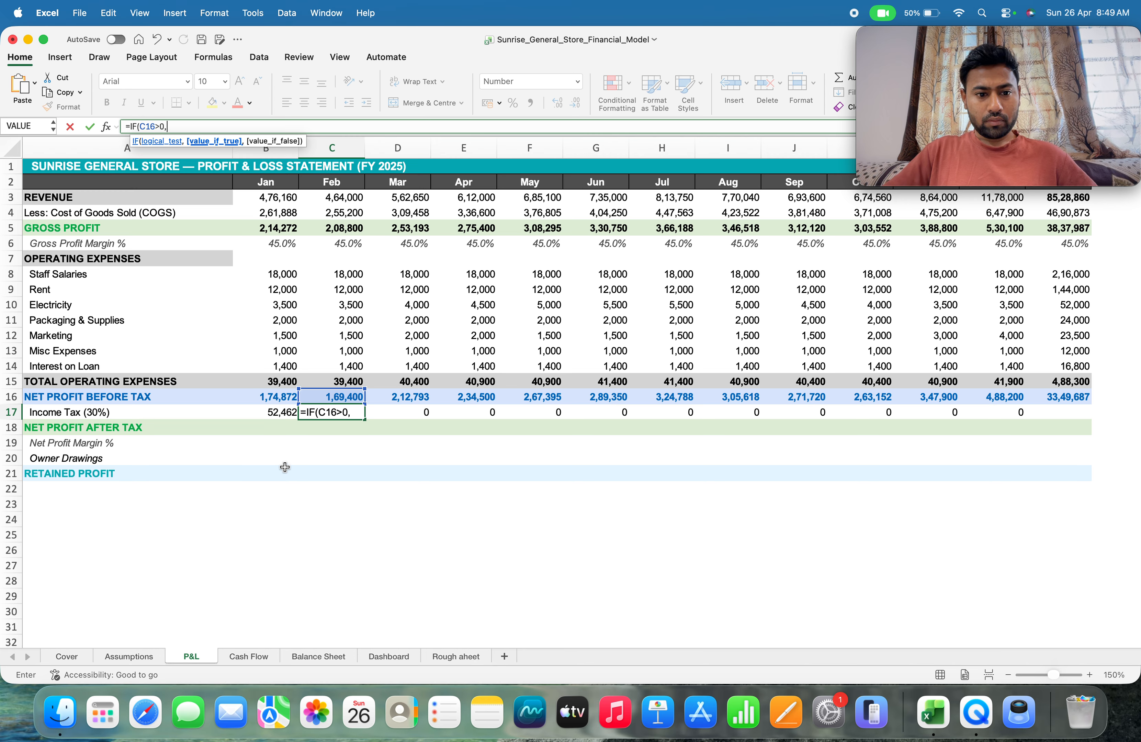
Complete the C17 formula with C16*Assumptions!B25 as the value if true and 0 as the value if false
left_click(319, 396)
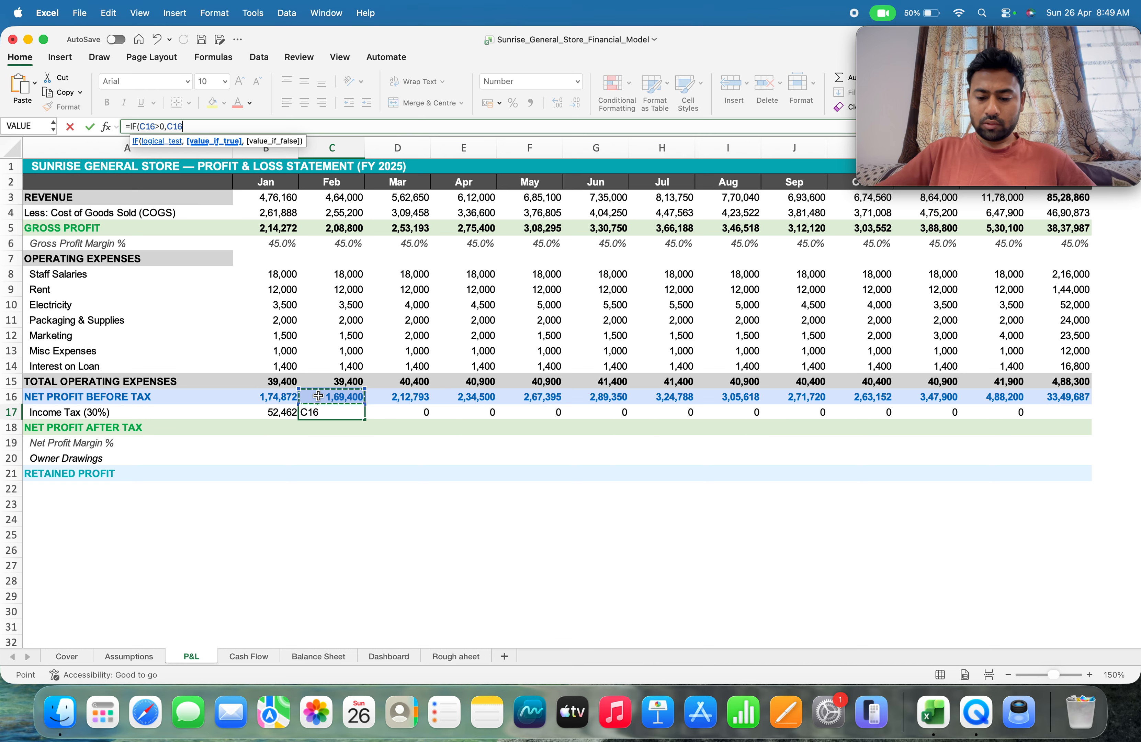
type("*")
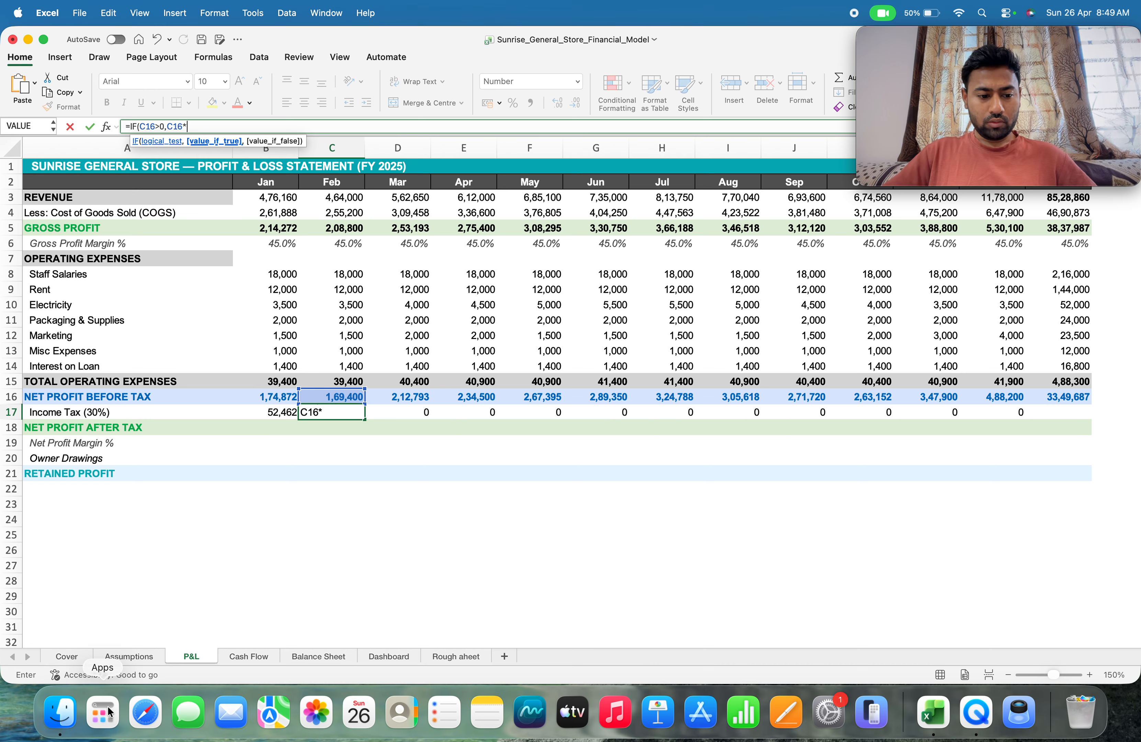
left_click(125, 655)
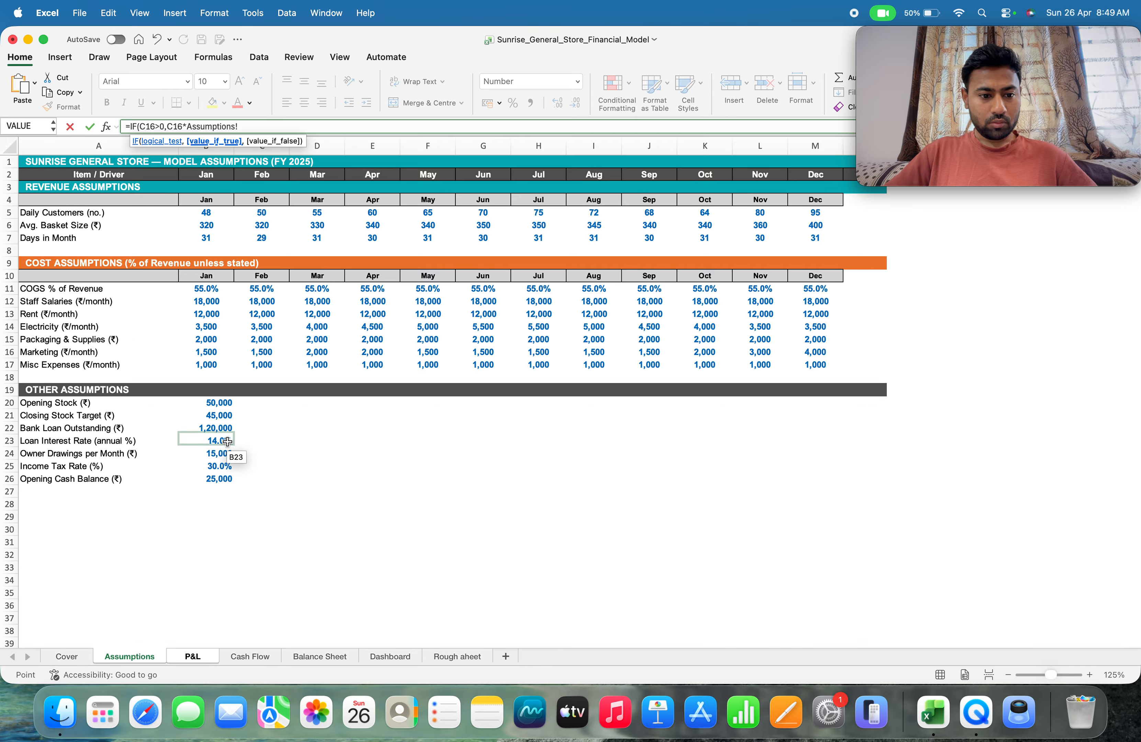
left_click(218, 467)
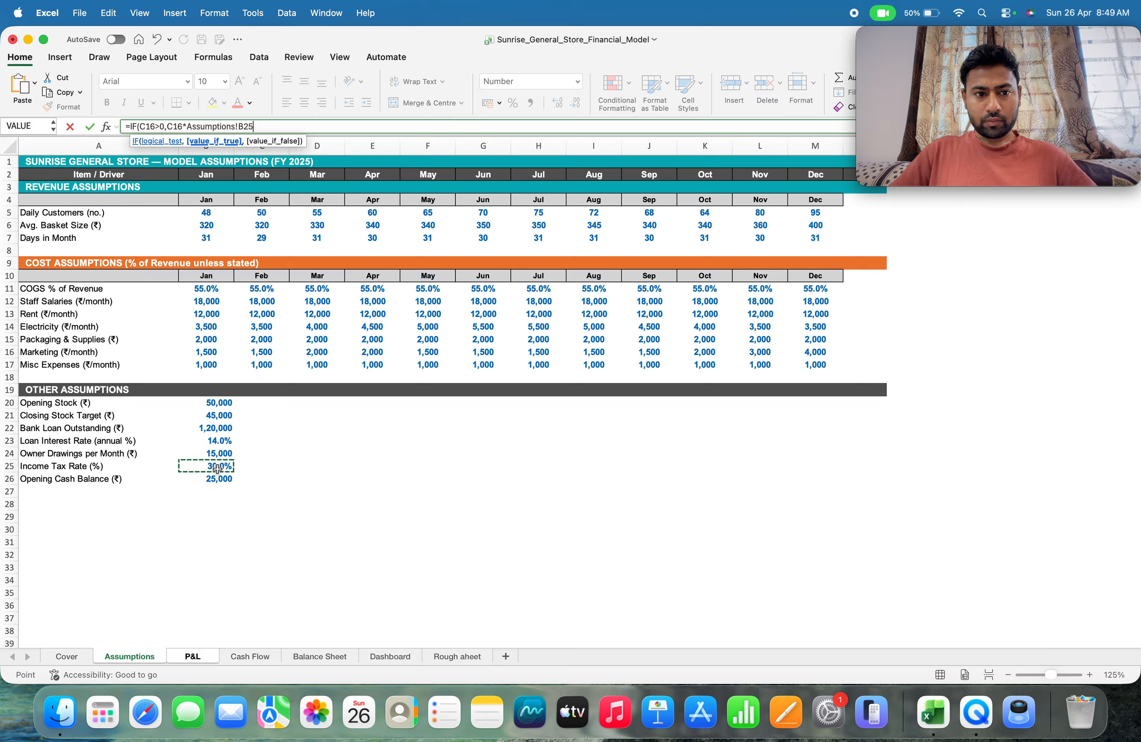
type(",0")
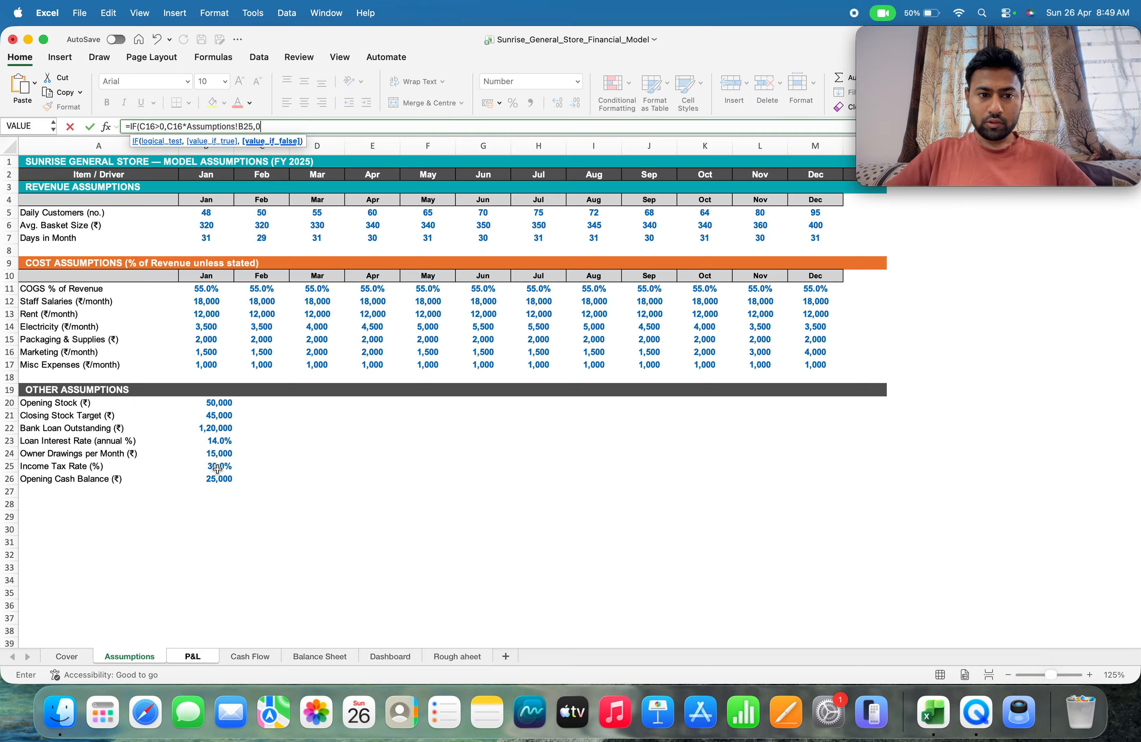
type(")")
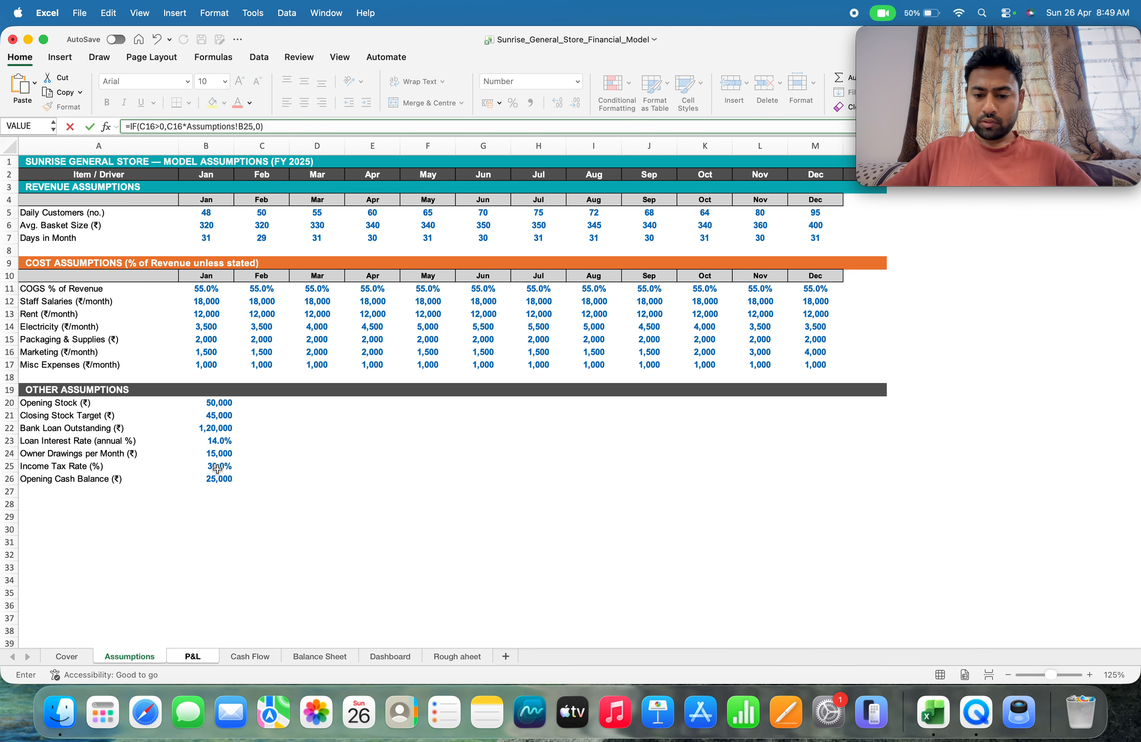
key("Return")
key("Up")
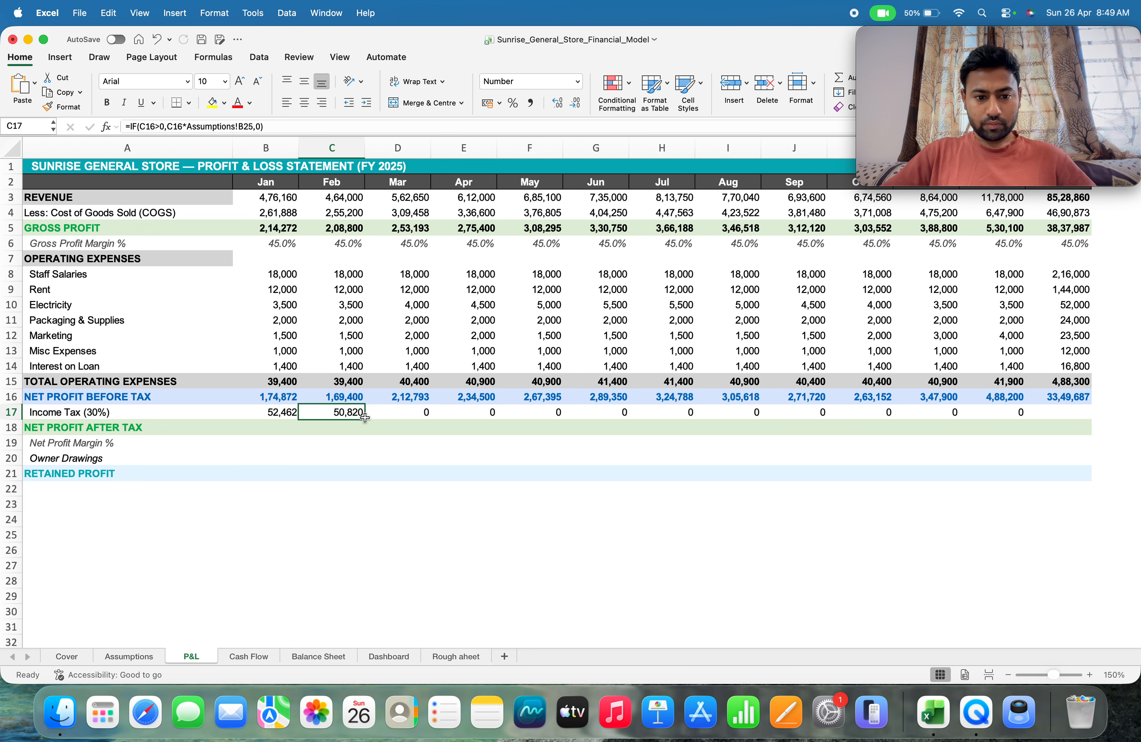
Fill the February income tax formula from C17 across through December and check the March formula in D17
left_click_drag(364, 422, 998, 438)
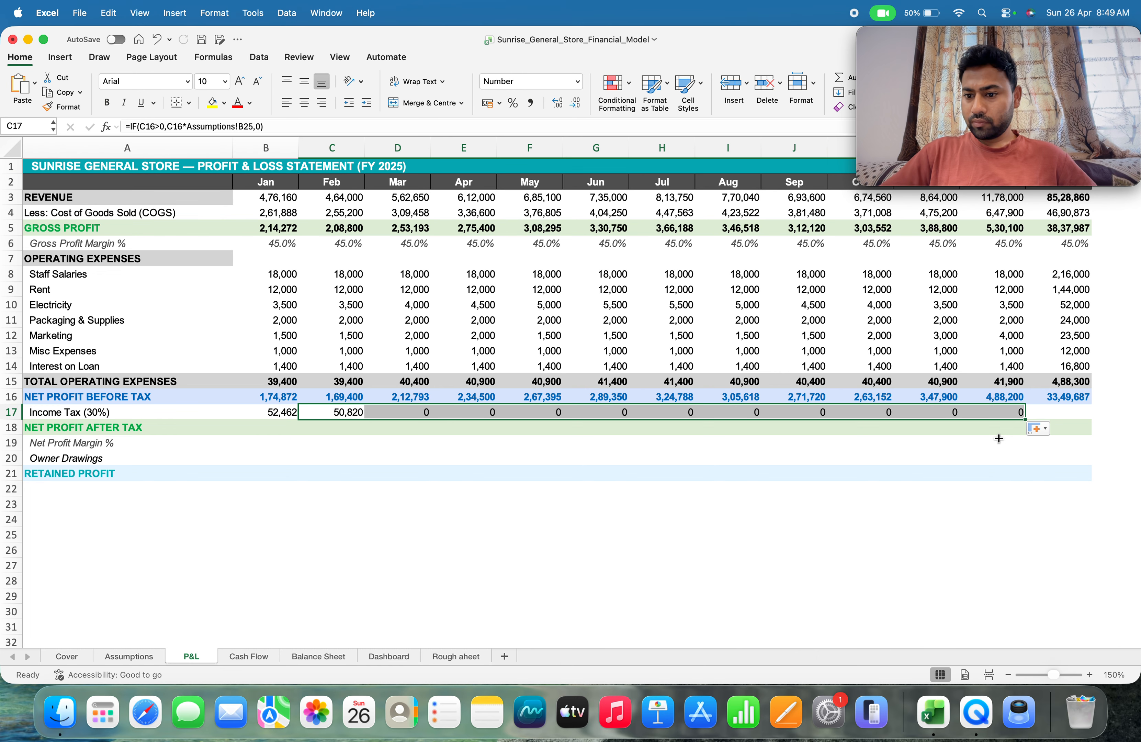
left_click(403, 413)
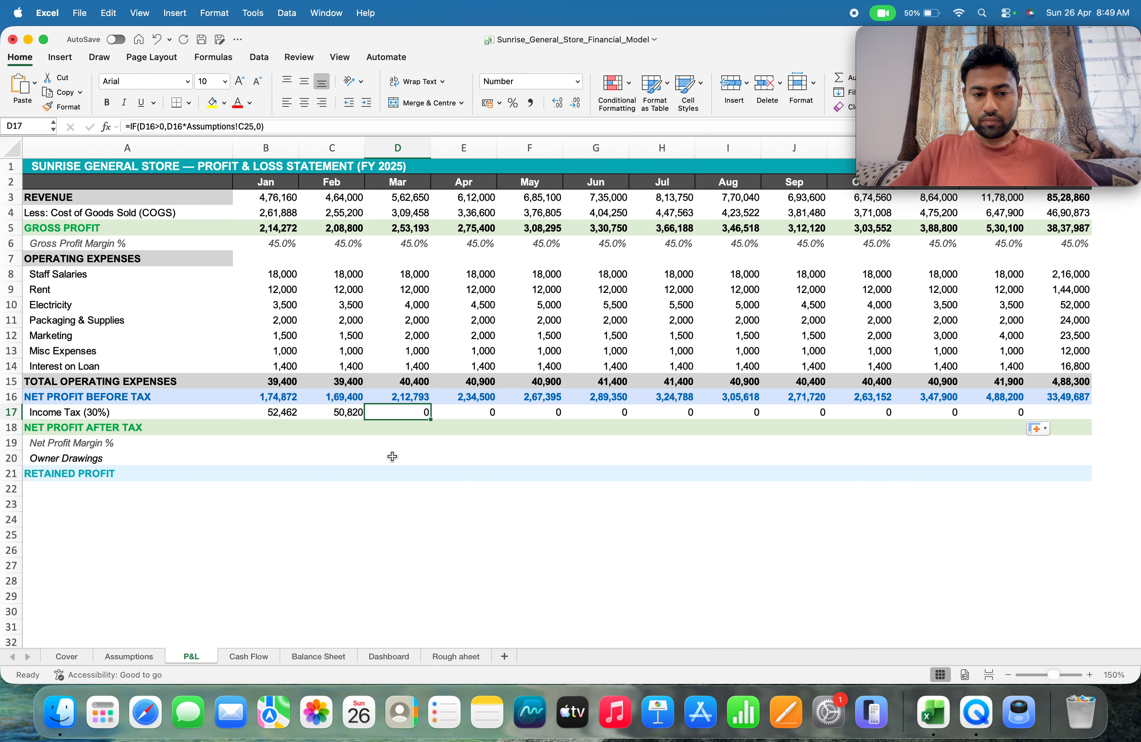
Start a new March income tax formula in D17 with IF and the logical test D16>0
type("=I")
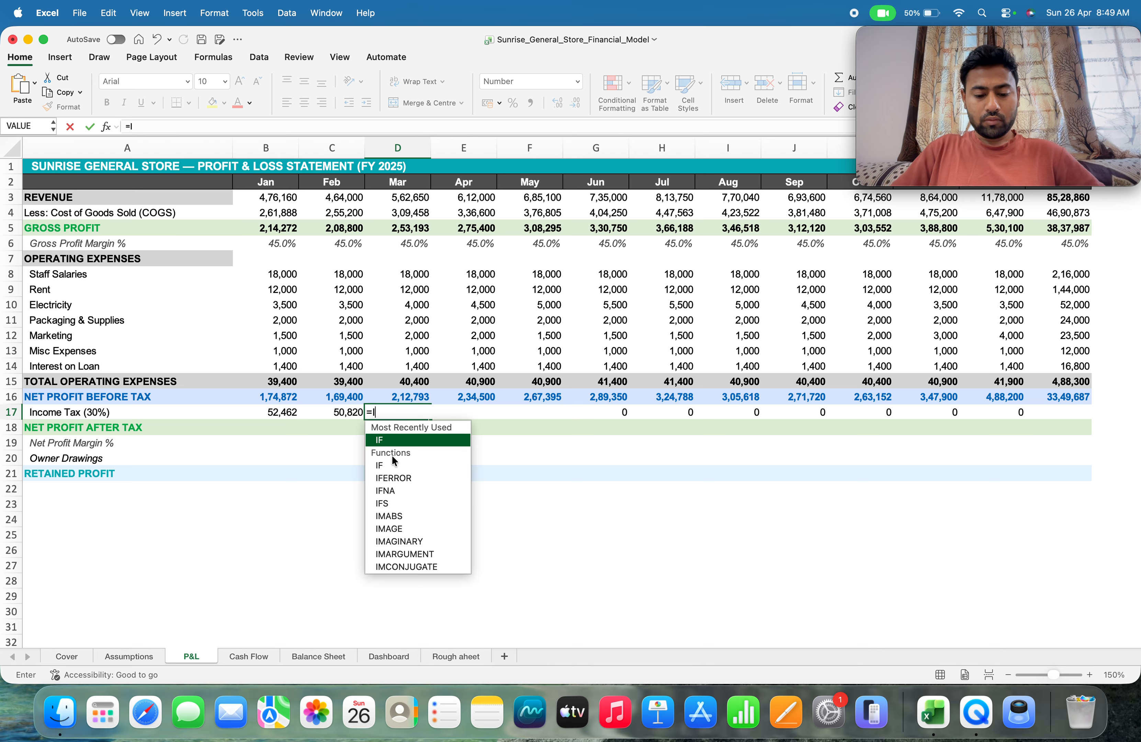
type("f")
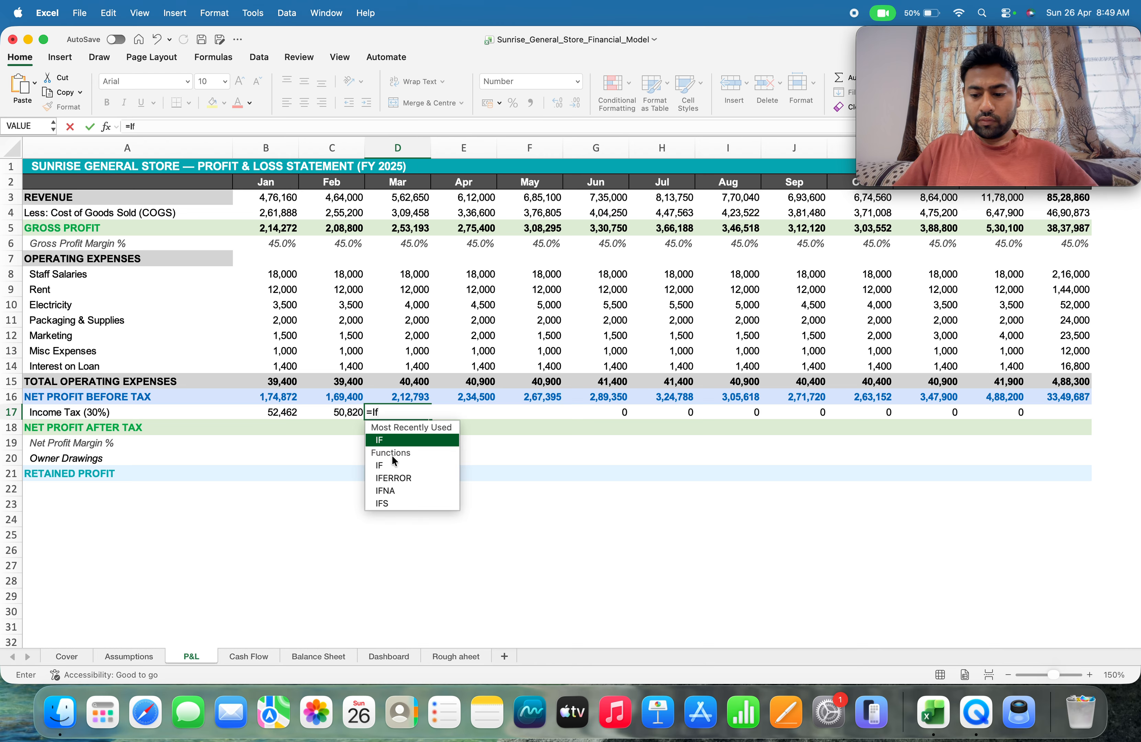
key("BackSpace")
type("F")
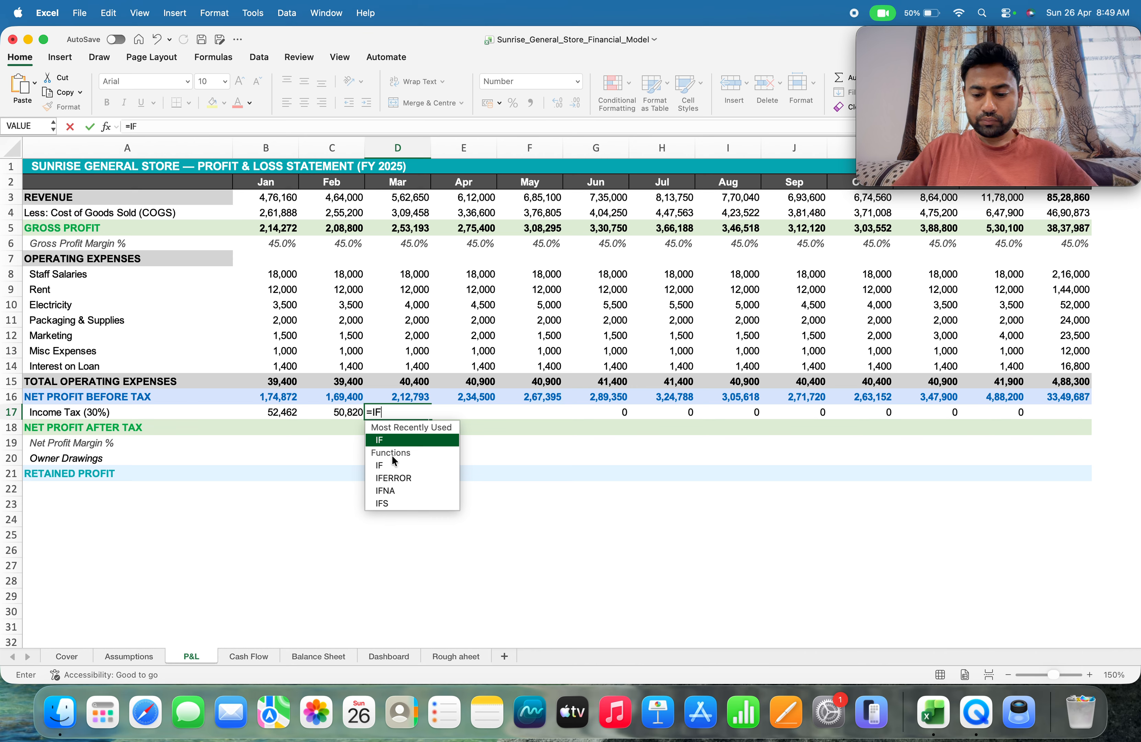
type("(")
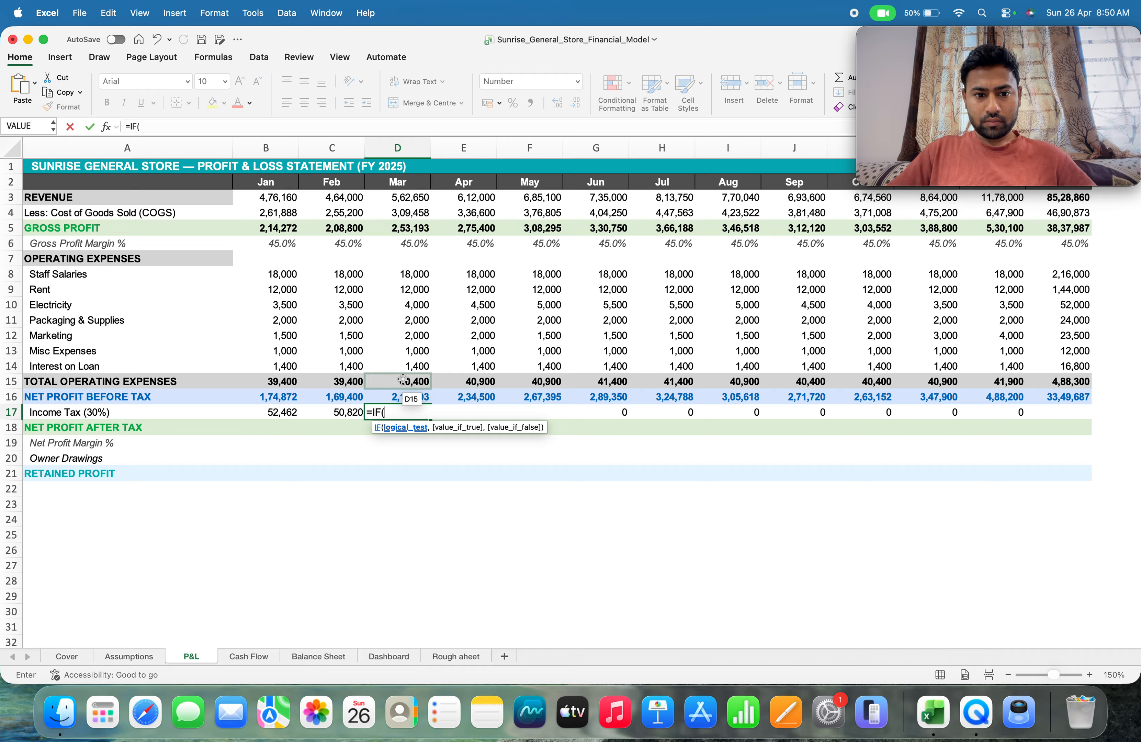
left_click(392, 396)
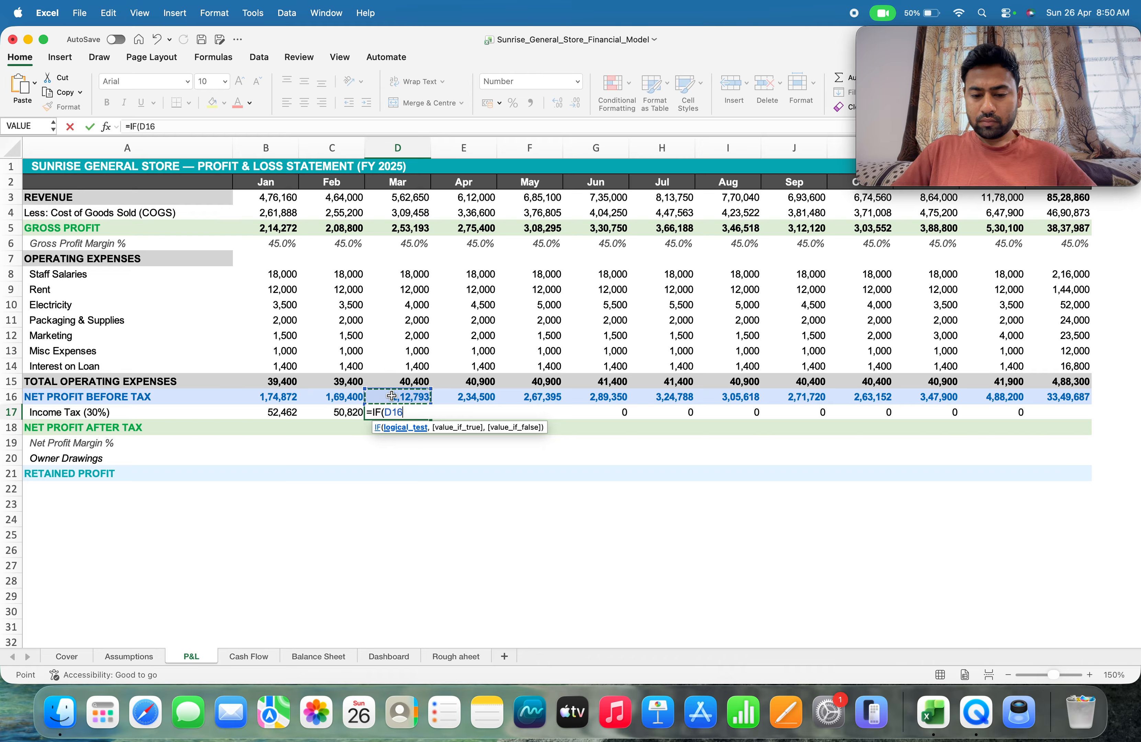
type(">")
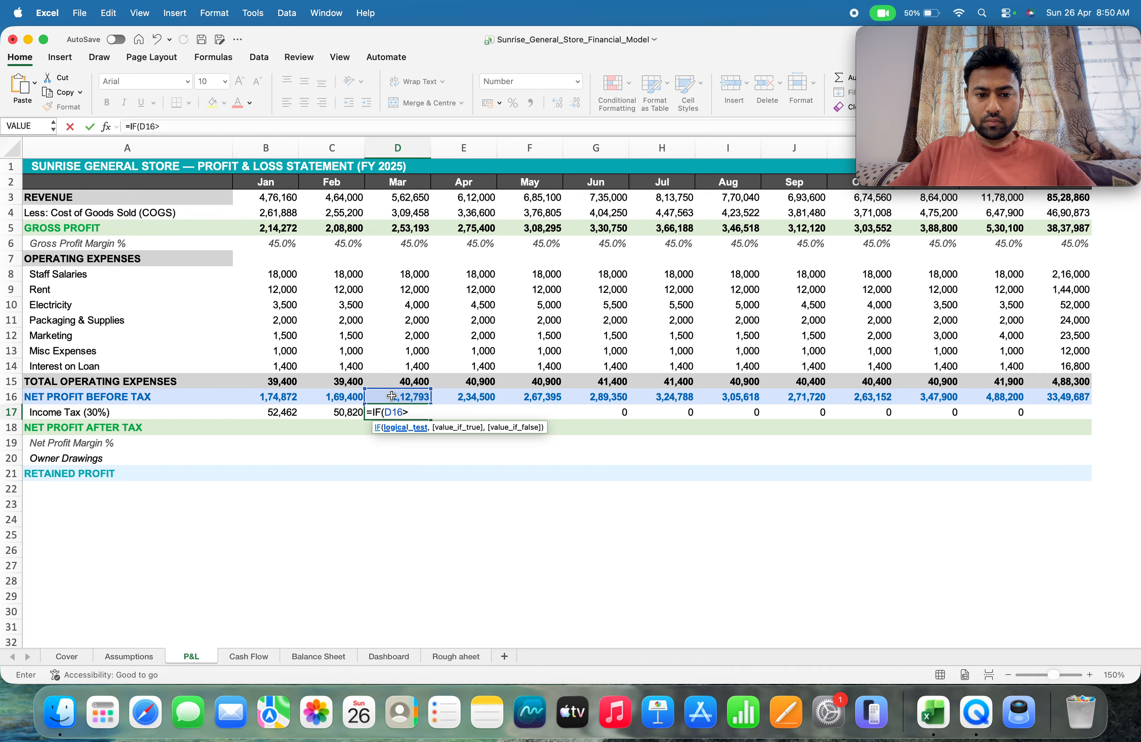
type("0,")
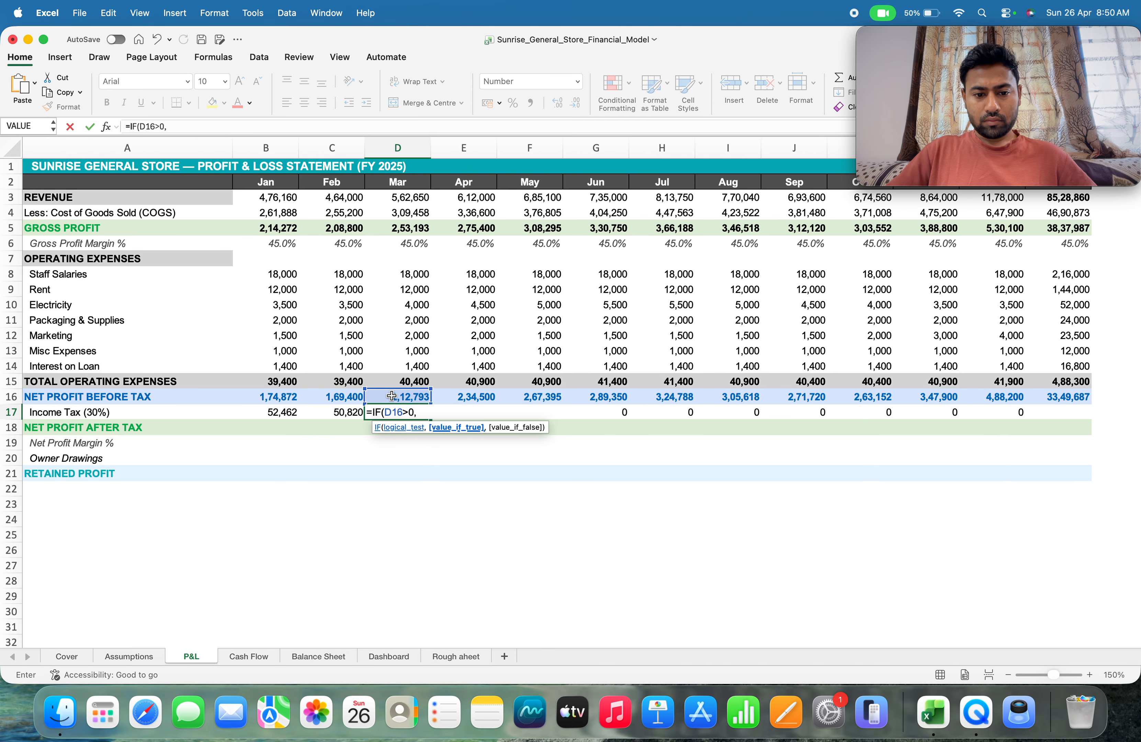
left_click(128, 656)
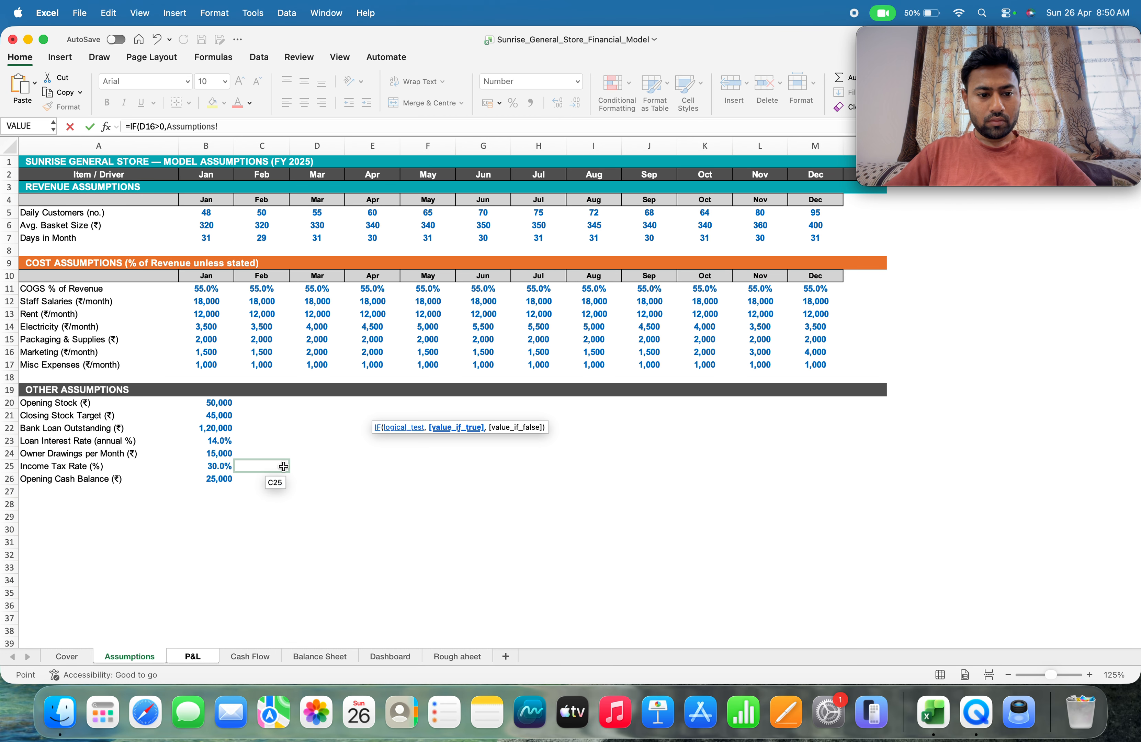
left_click(193, 656)
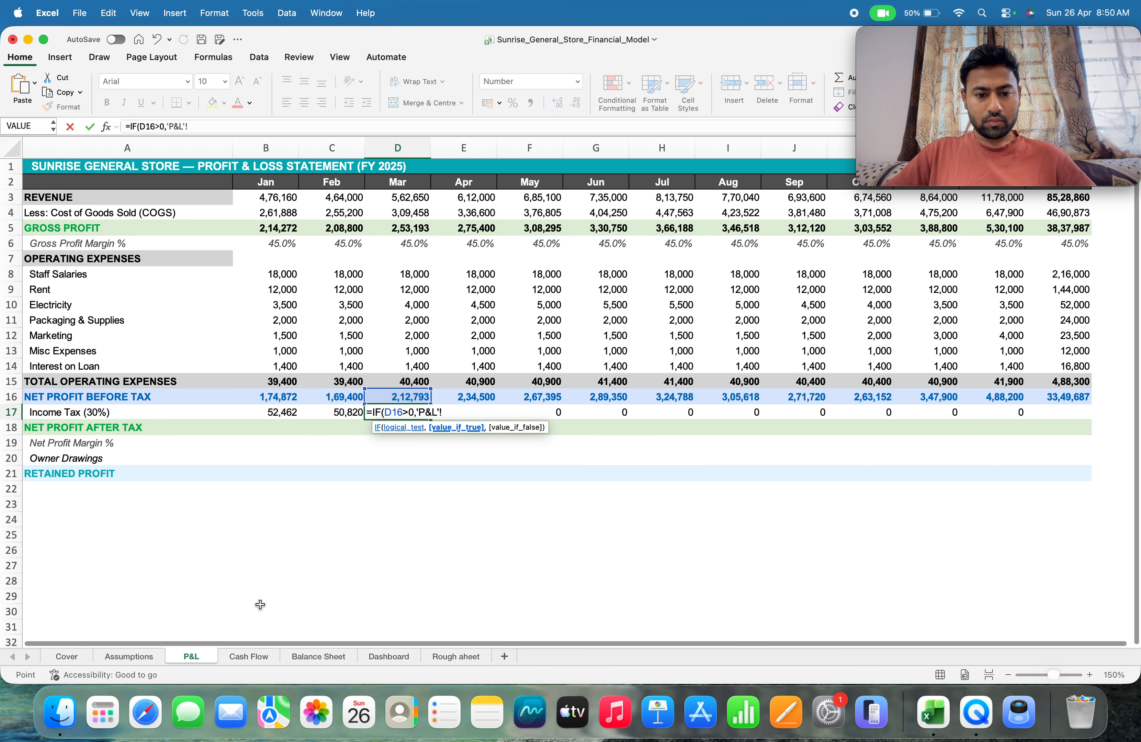
left_click(191, 128)
key("BackSpace")
key("BackSpace")
key("BackSpace")
key("BackSpace")
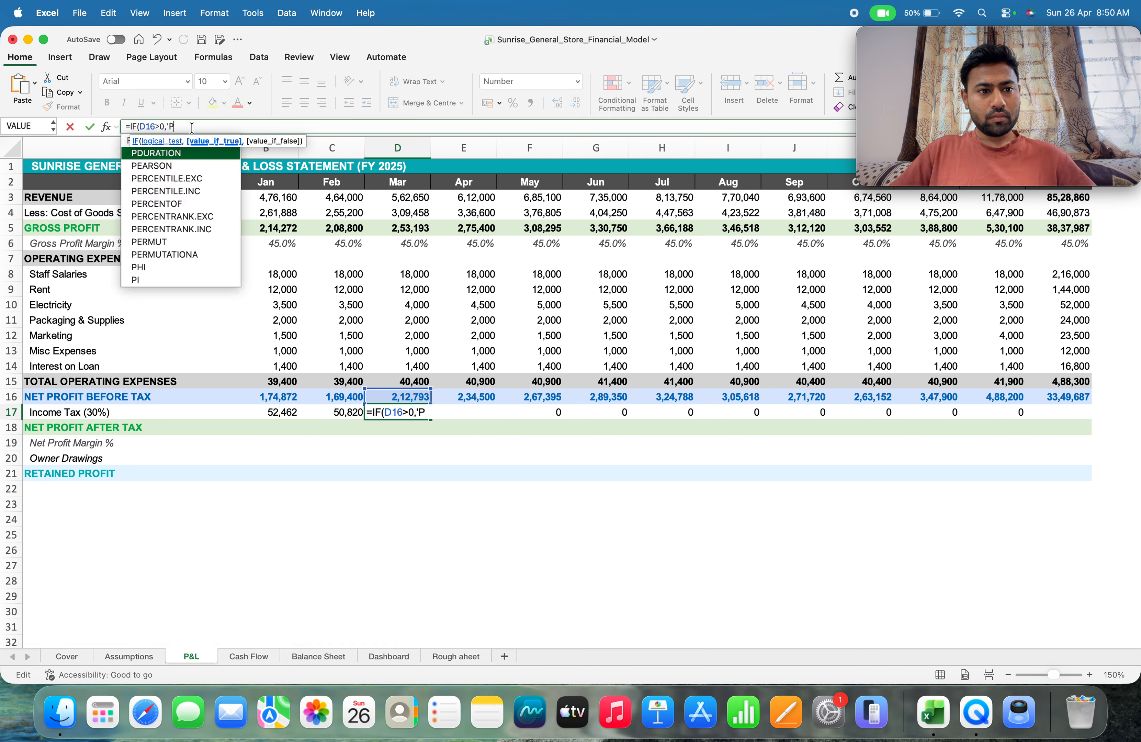
key("BackSpace")
key("BackSpace")
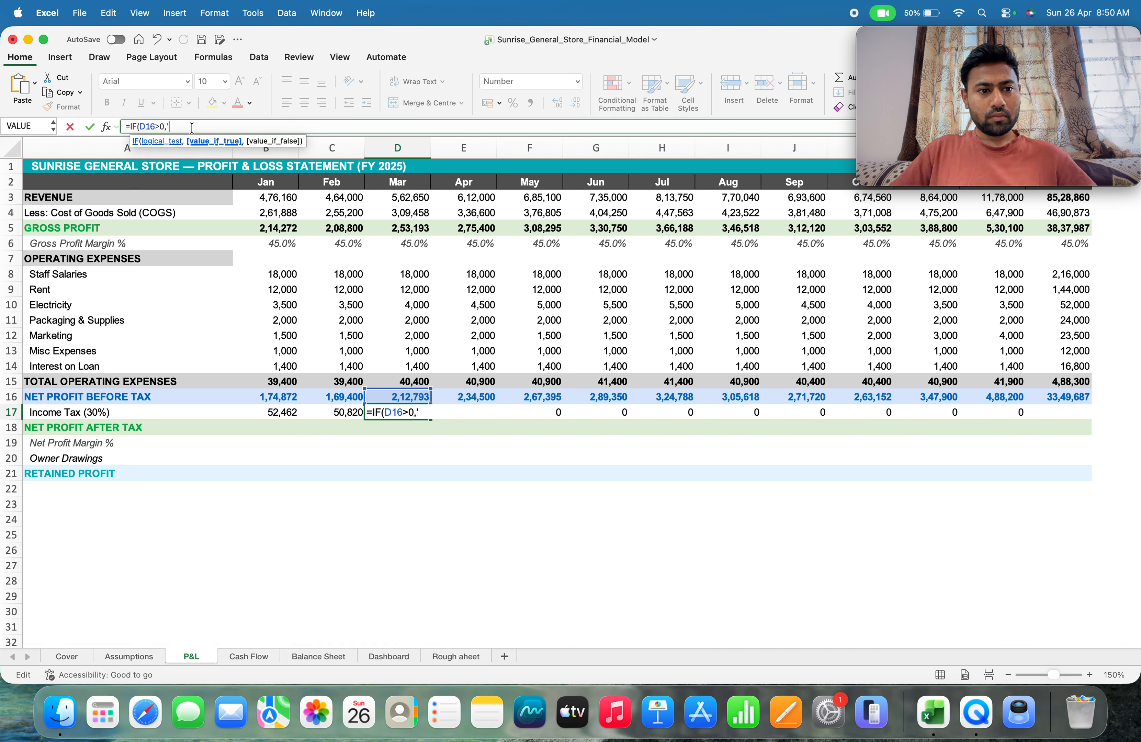
Complete the March income tax formula in D17 with 'P&L'!D16*Assumptions!B25 as the value if true and 0 as the value if false
left_click(408, 398)
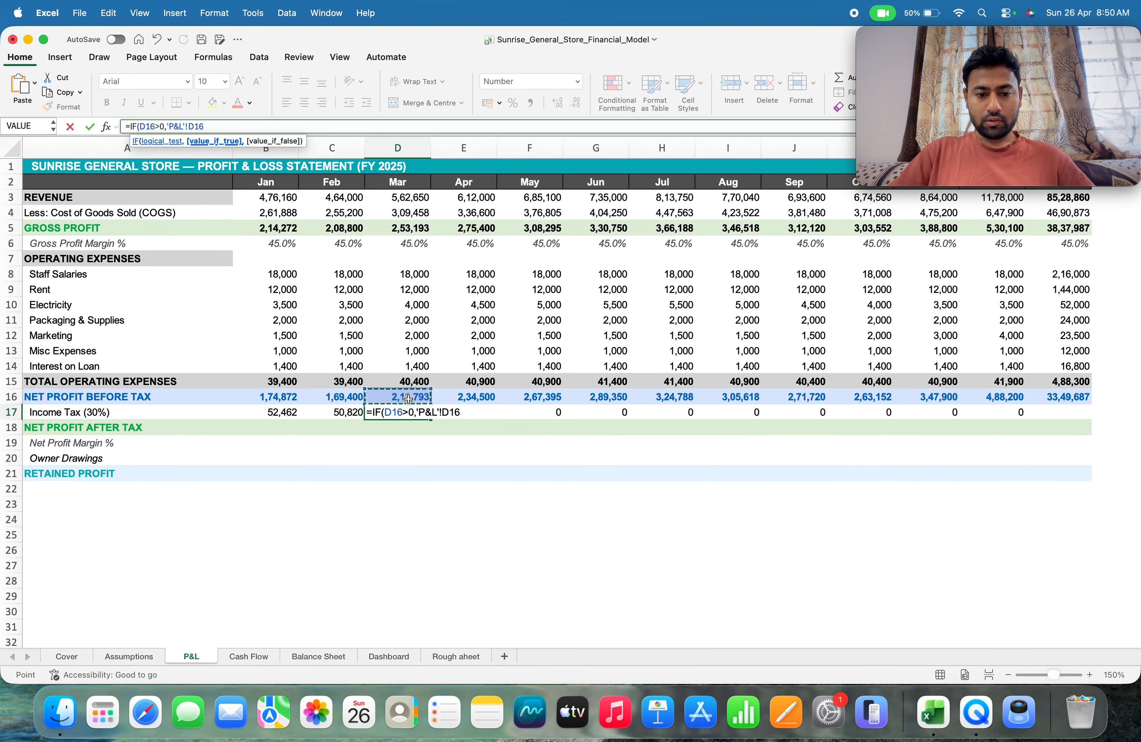
type("*")
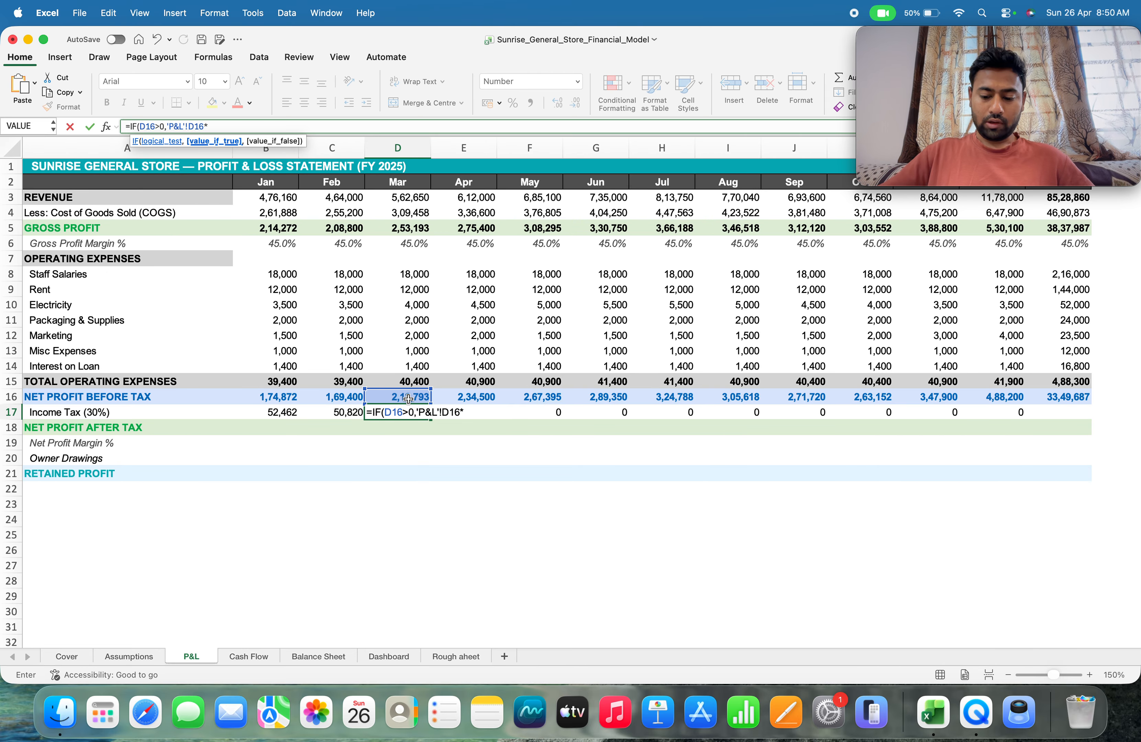
left_click(123, 657)
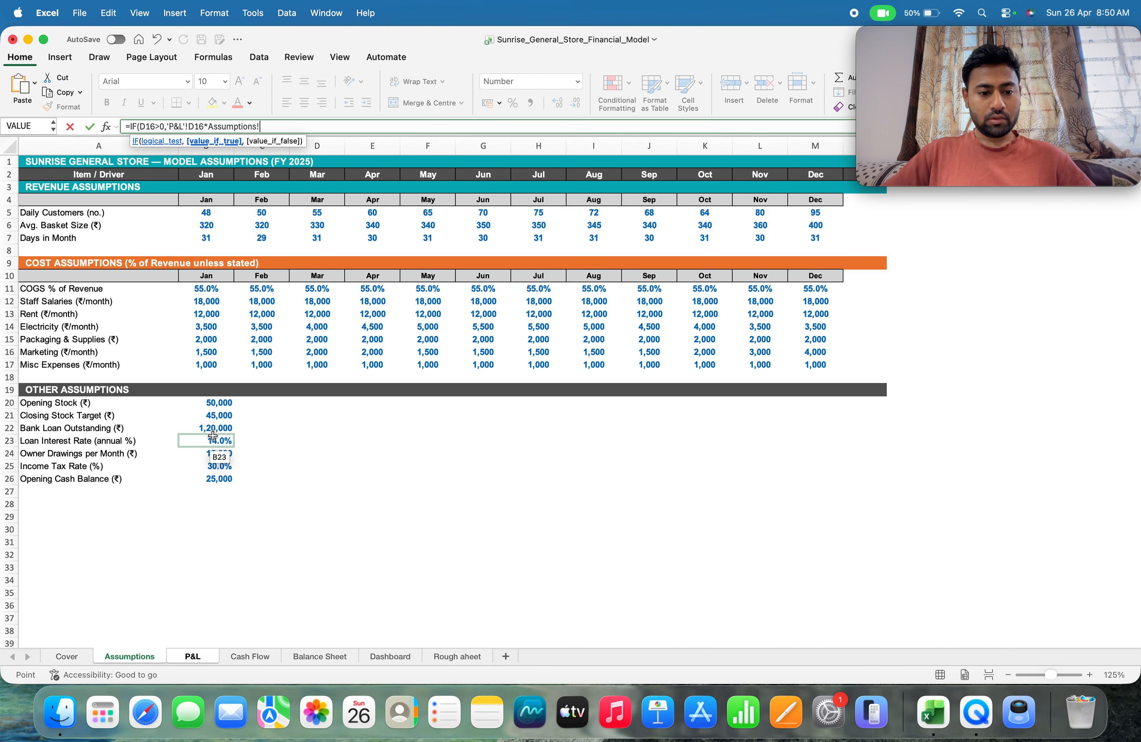
left_click(215, 470)
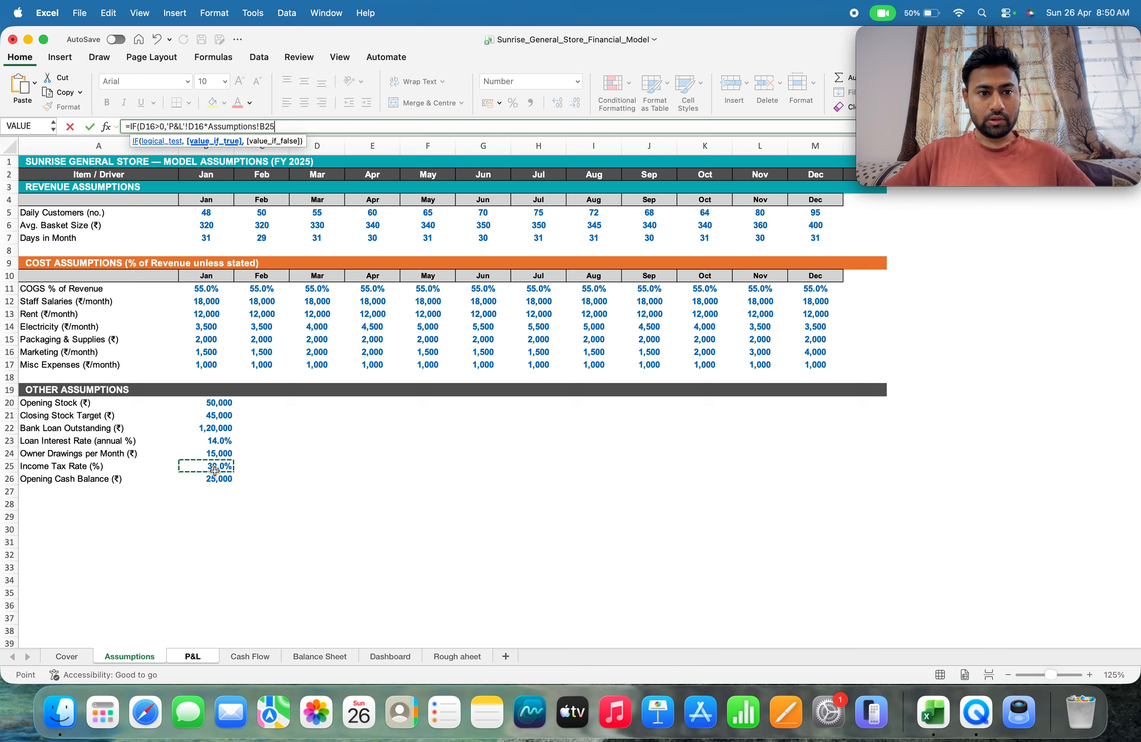
type(",0")
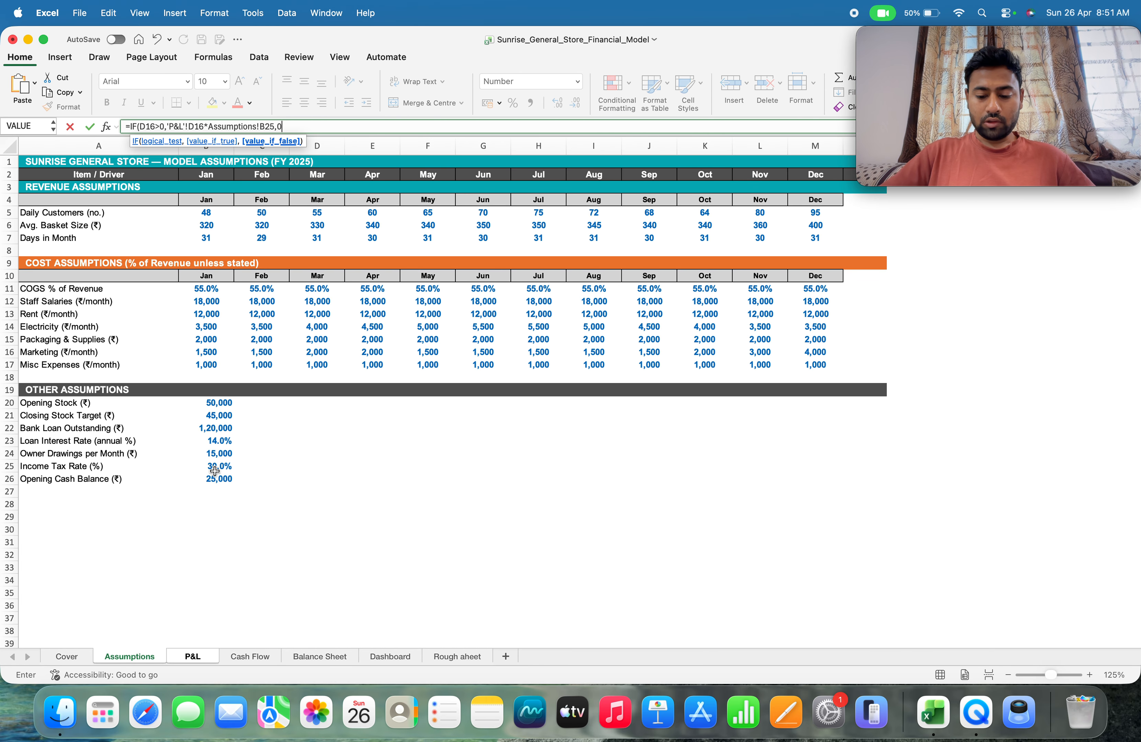
key("Return")
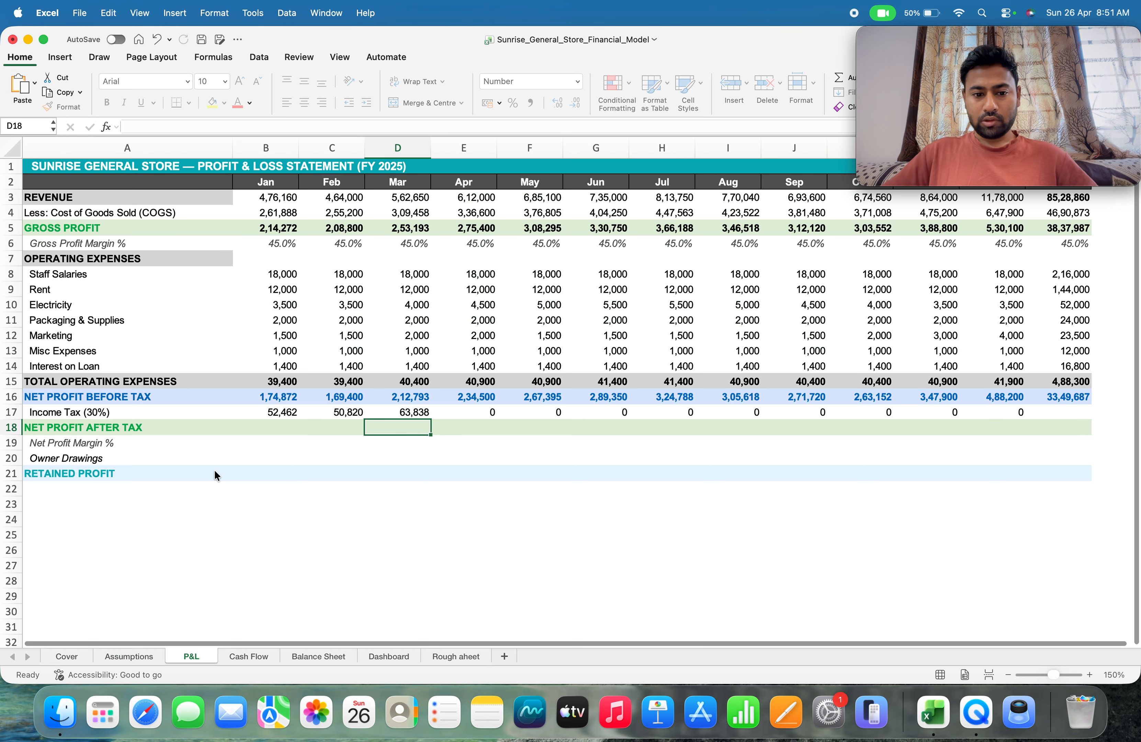
Start a new April income tax formula in E17 with IF and the logical test E16>0
key("Up")
key("Right")
type("=")
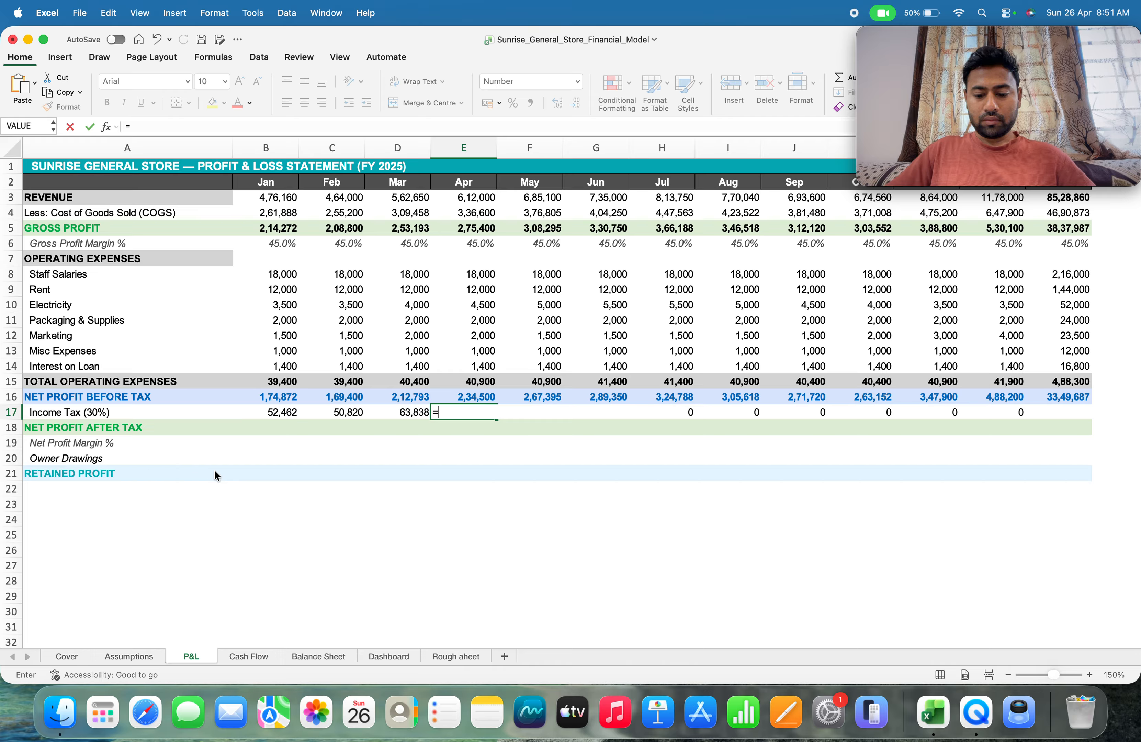
type("I")
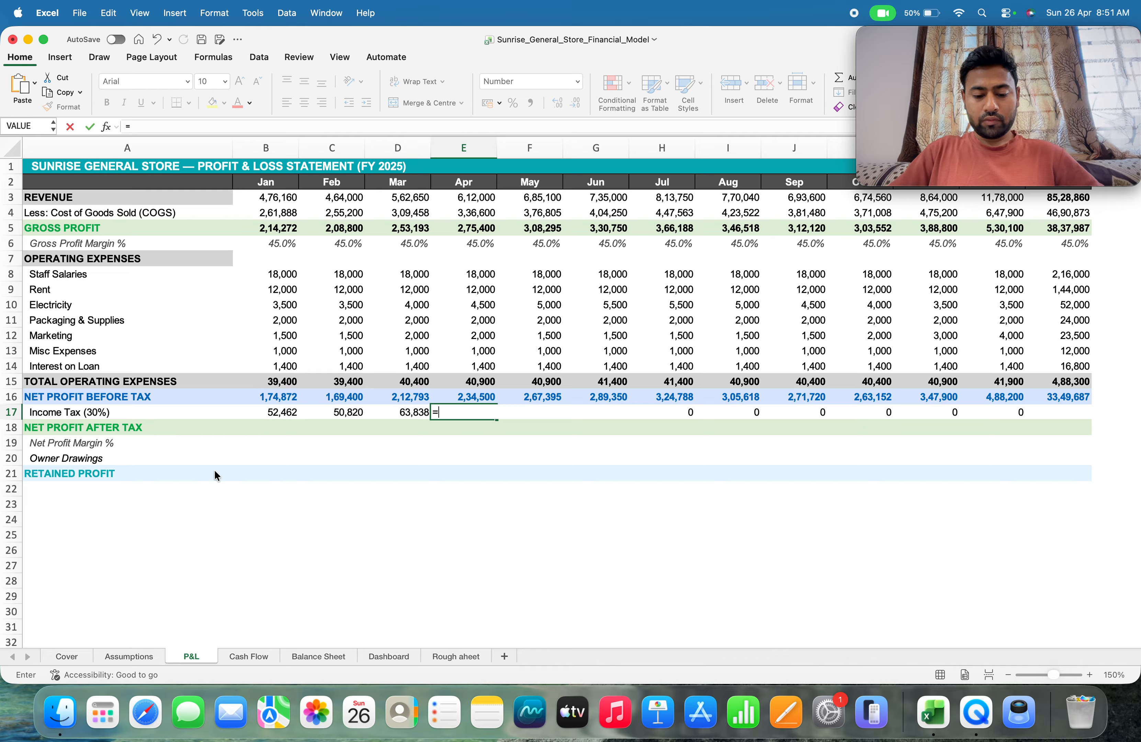
type("F(")
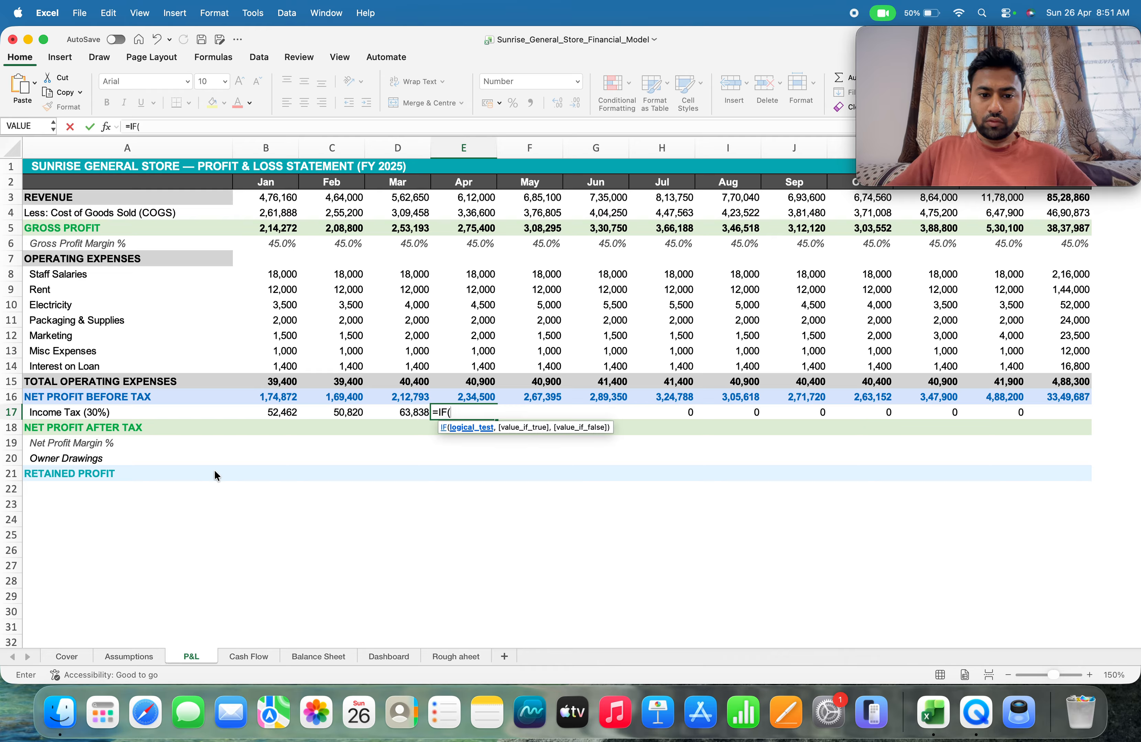
key("Up")
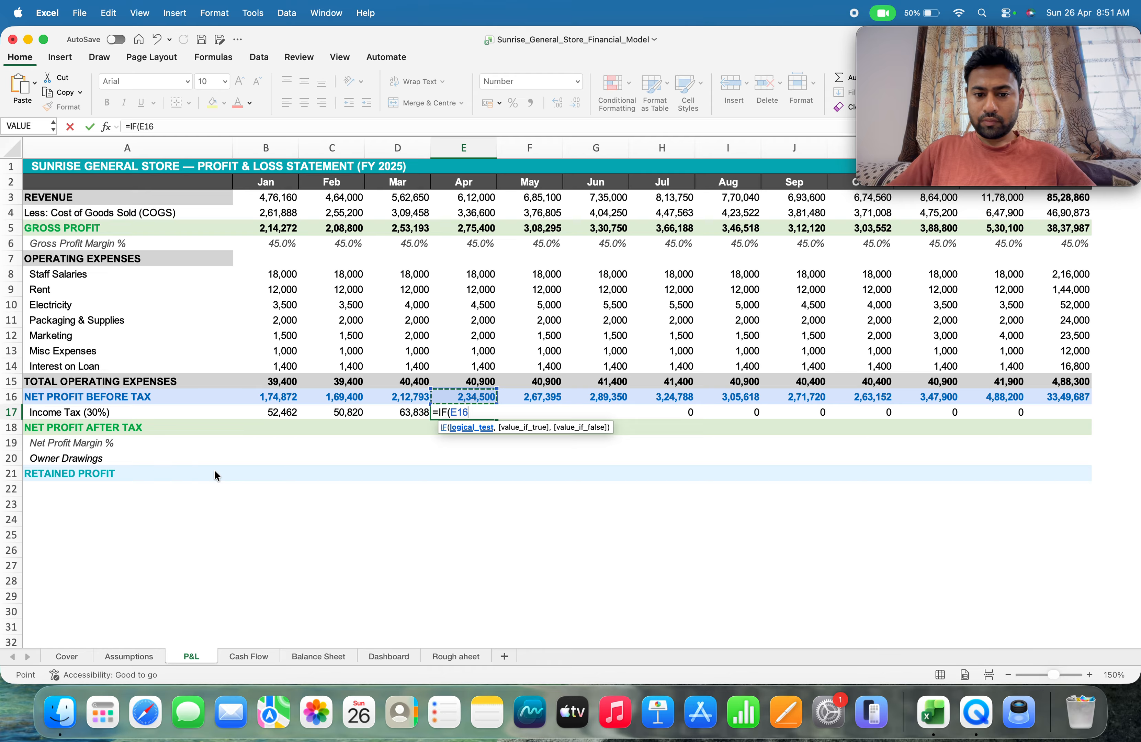
type(">")
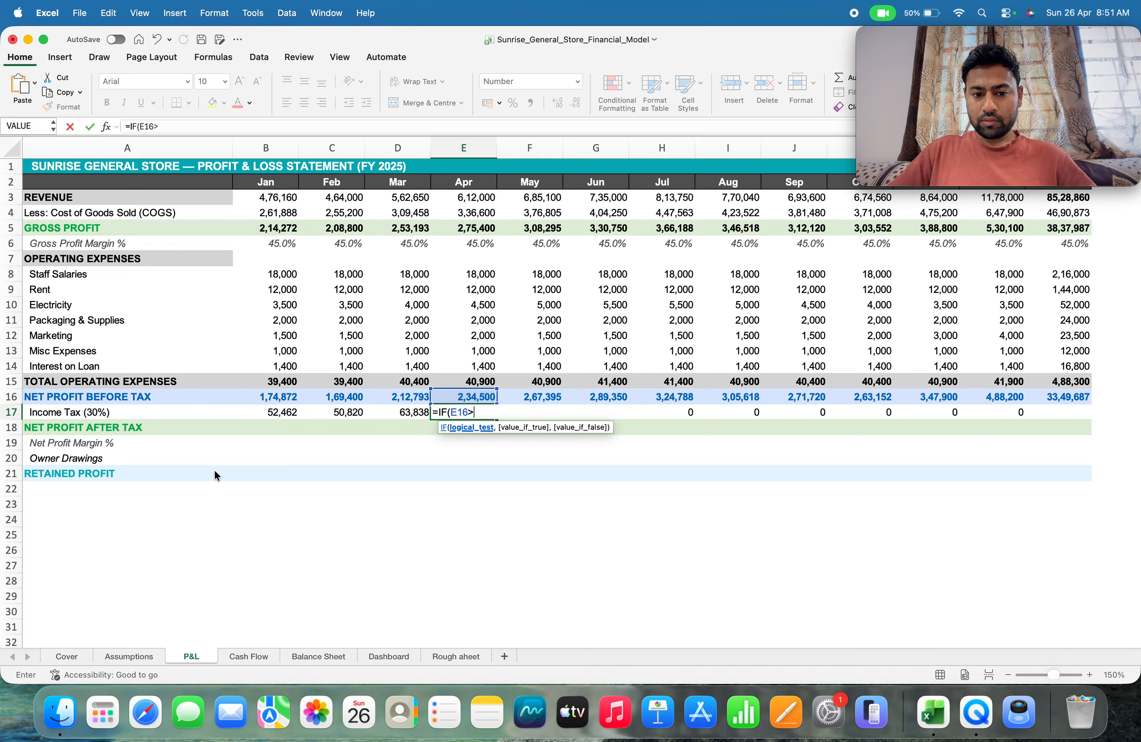
type(")")
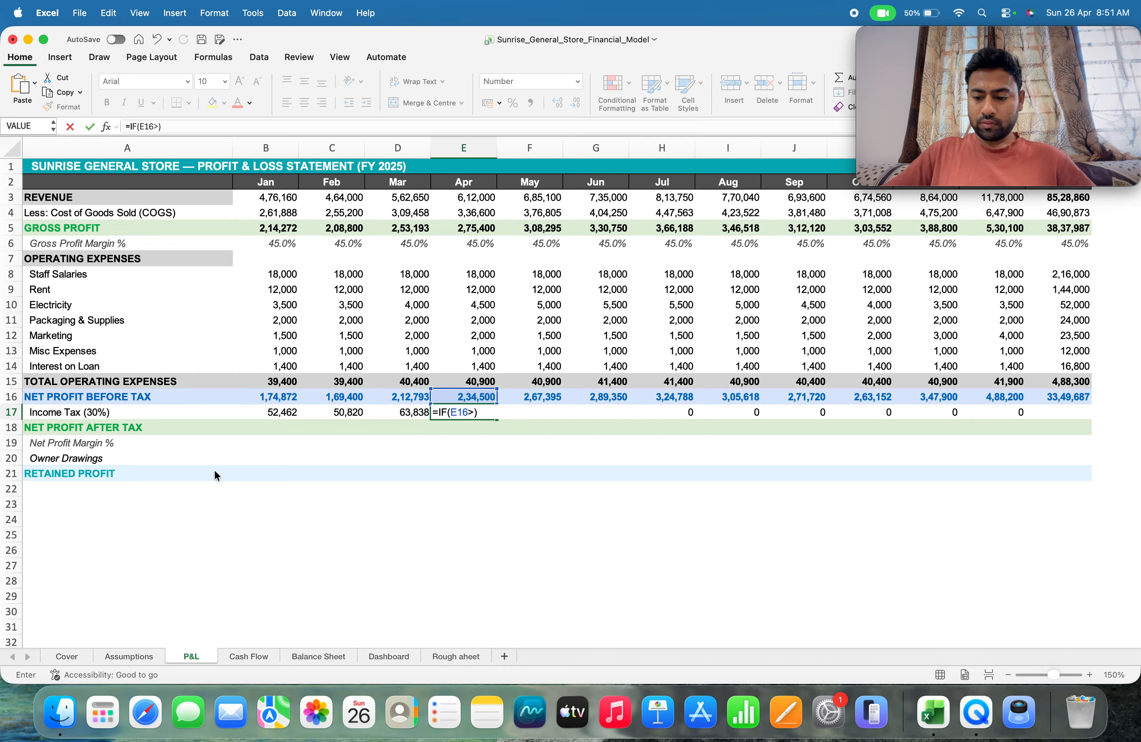
key("BackSpace")
type("0")
key("Return")
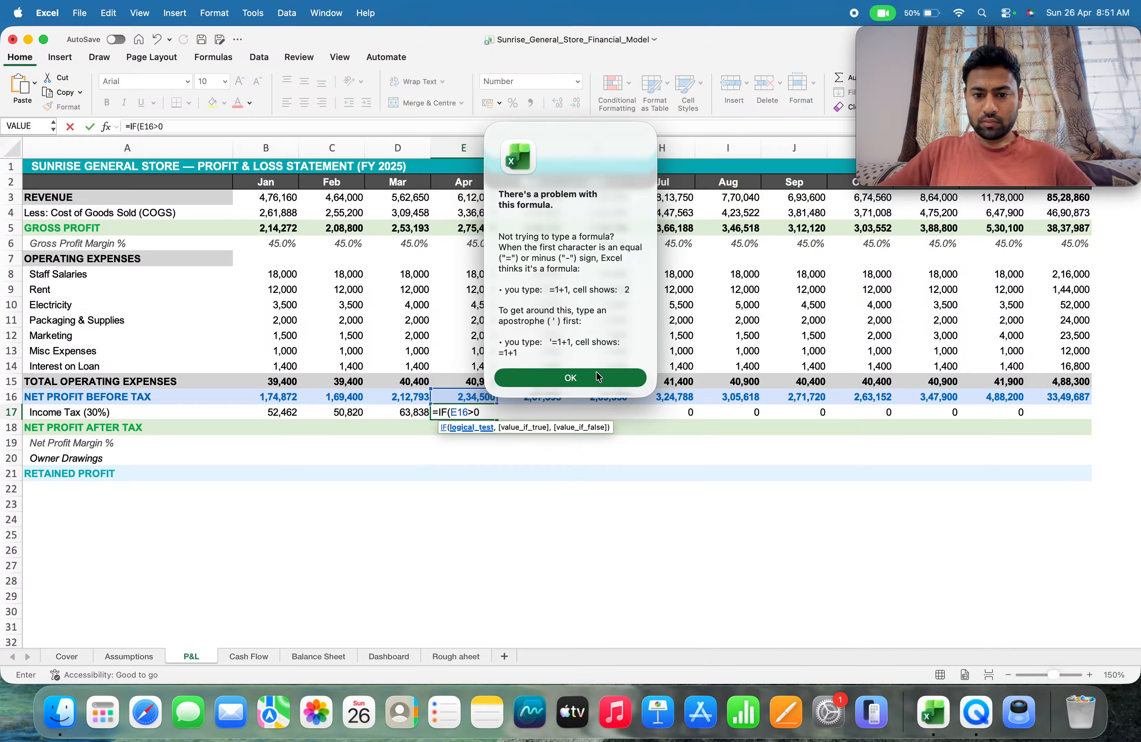
left_click(596, 376)
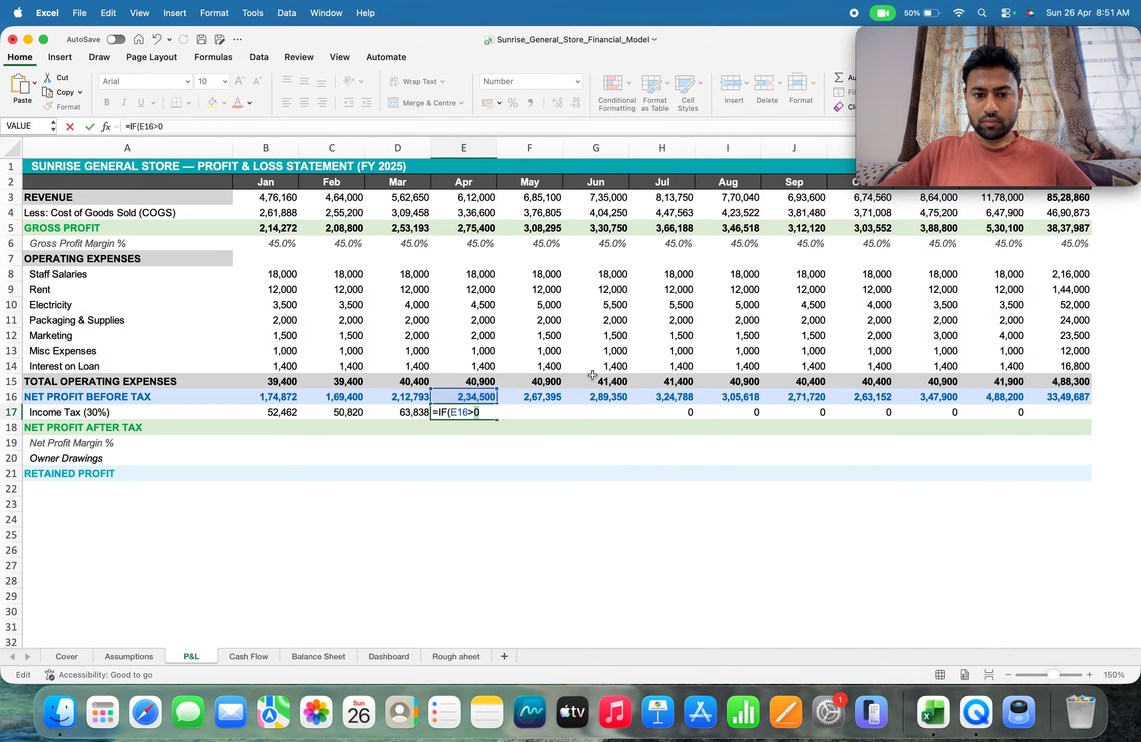
Complete the E17 formula with E16*Assumptions!B25 as the value if true and 0 as the value if false
type(",")
left_click(482, 395)
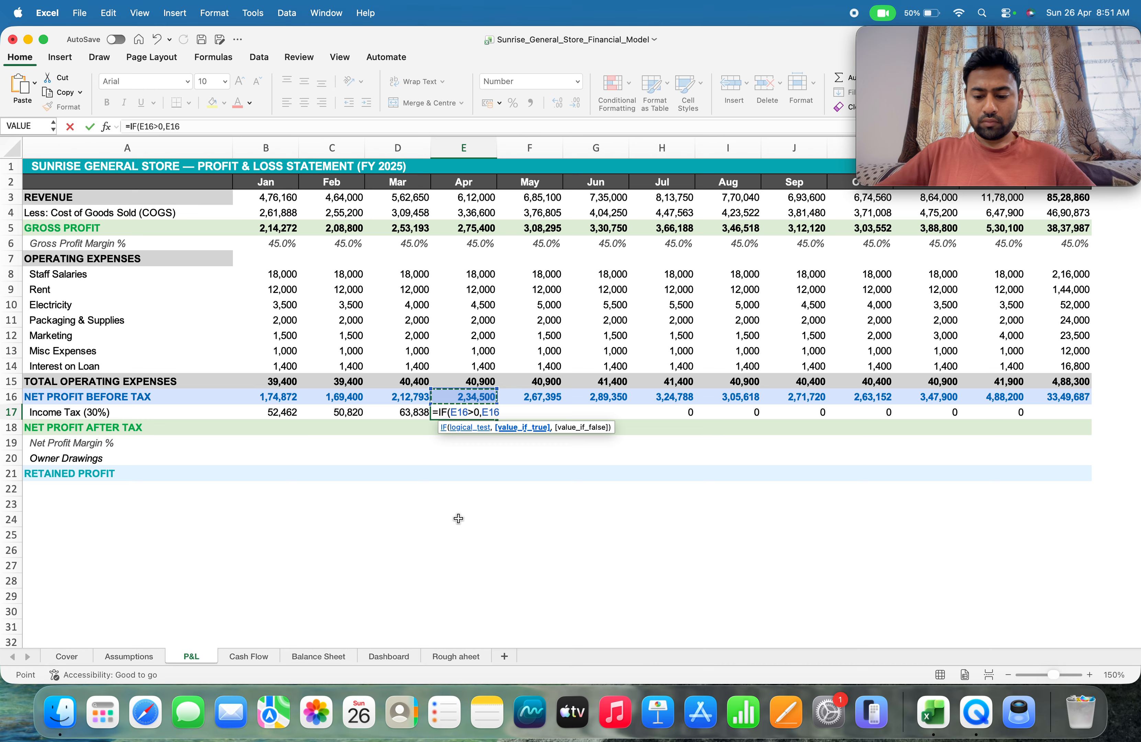
type("*")
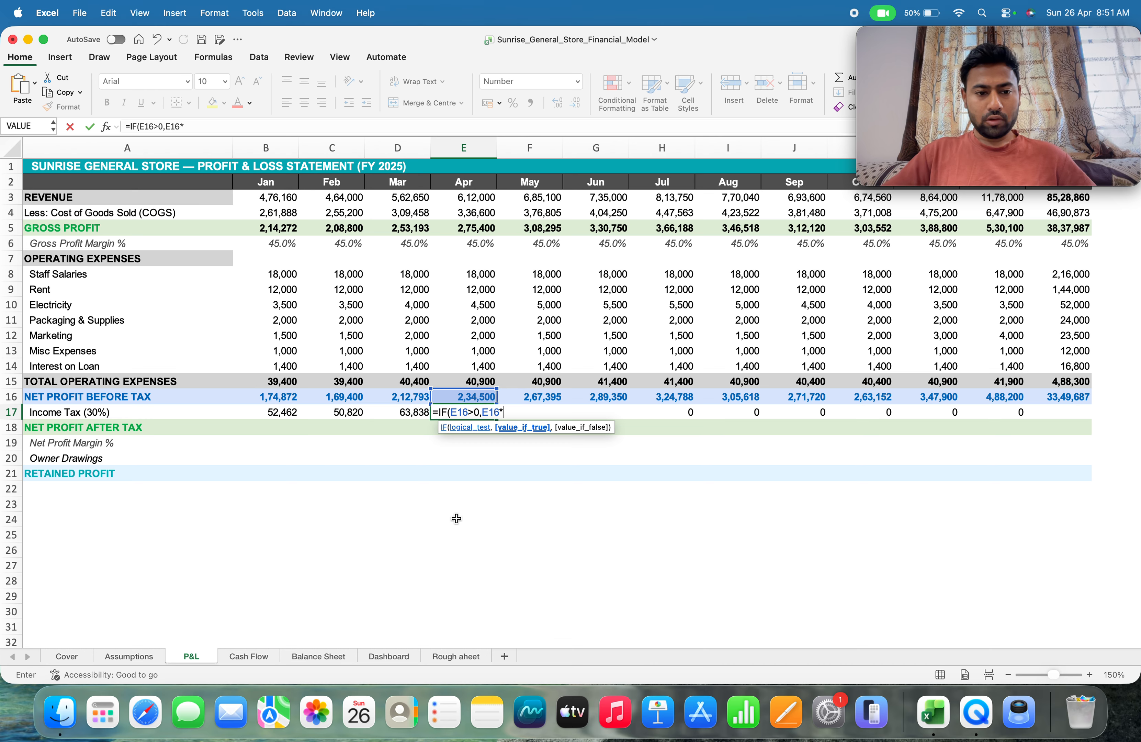
left_click(139, 656)
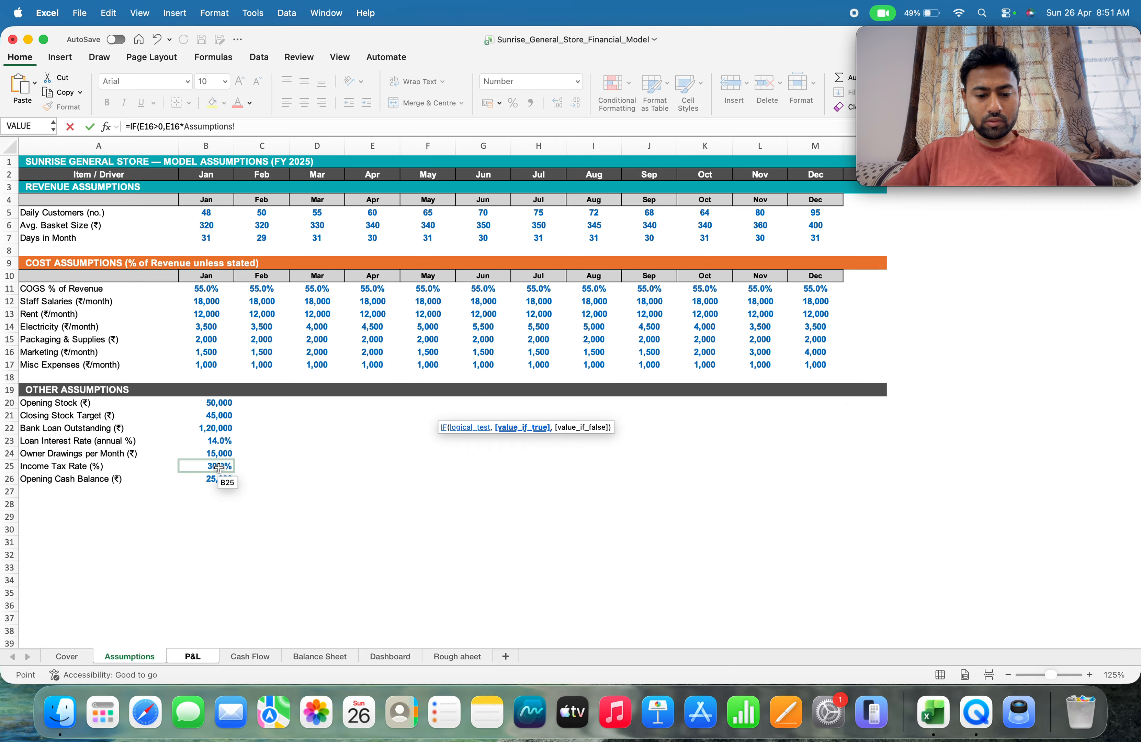
left_click(203, 657)
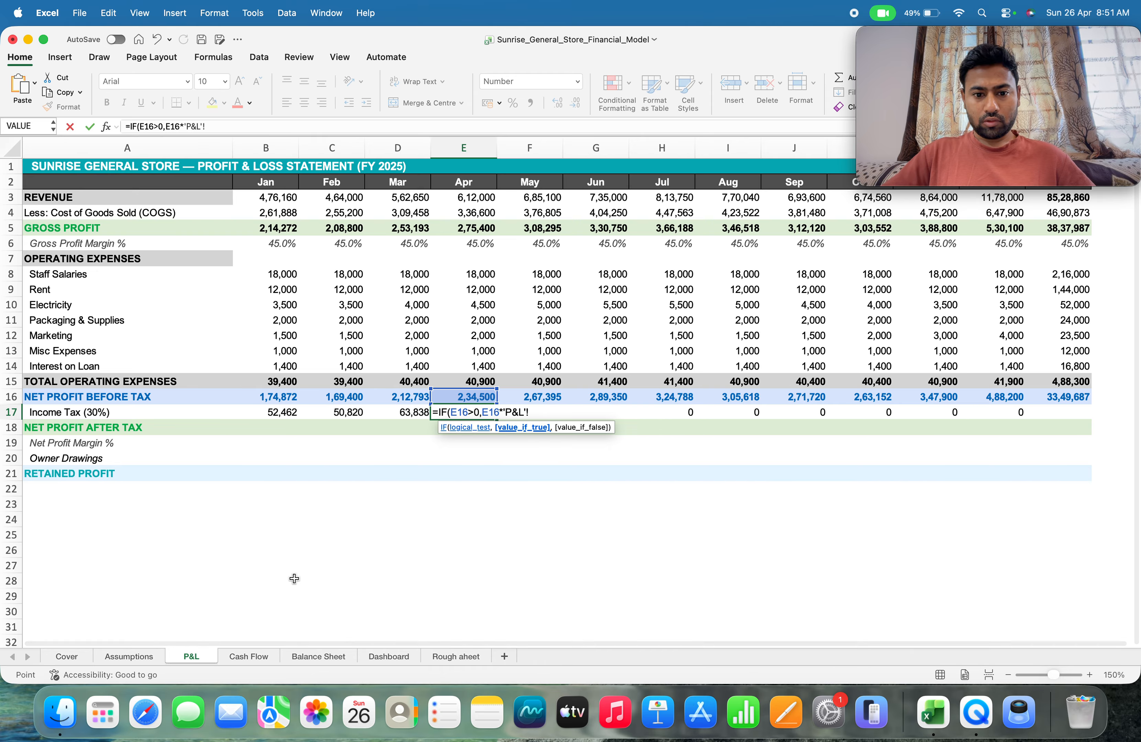
key("BackSpace")
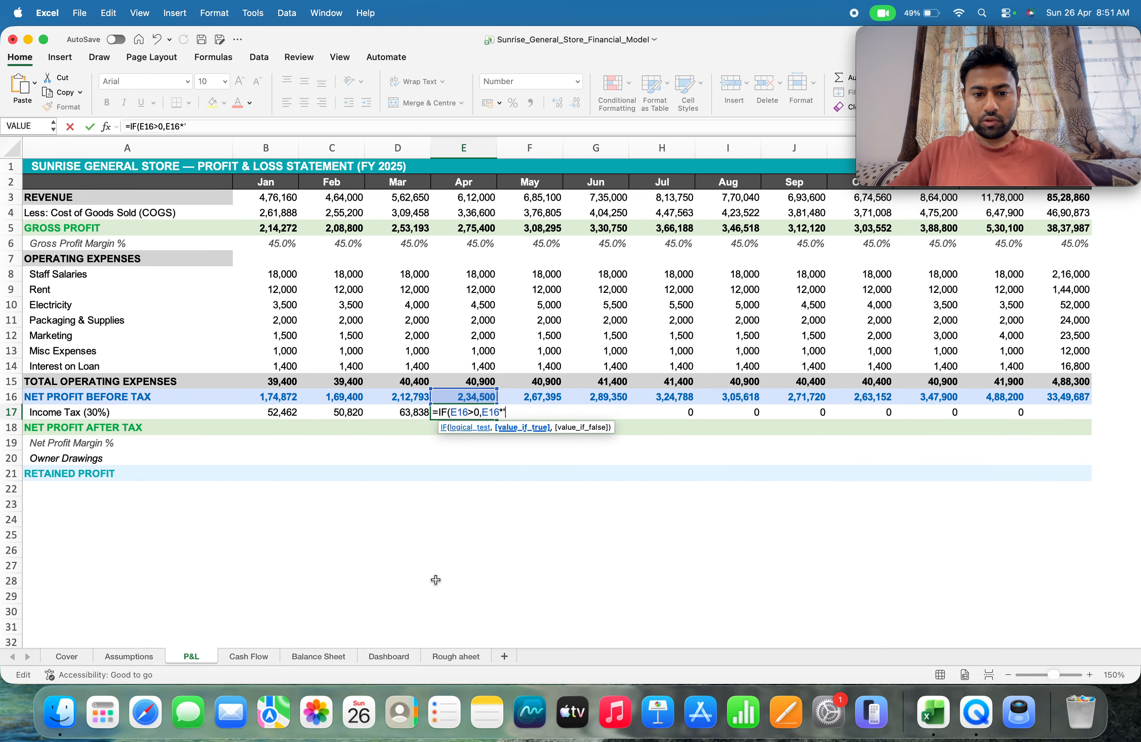
left_click(124, 656)
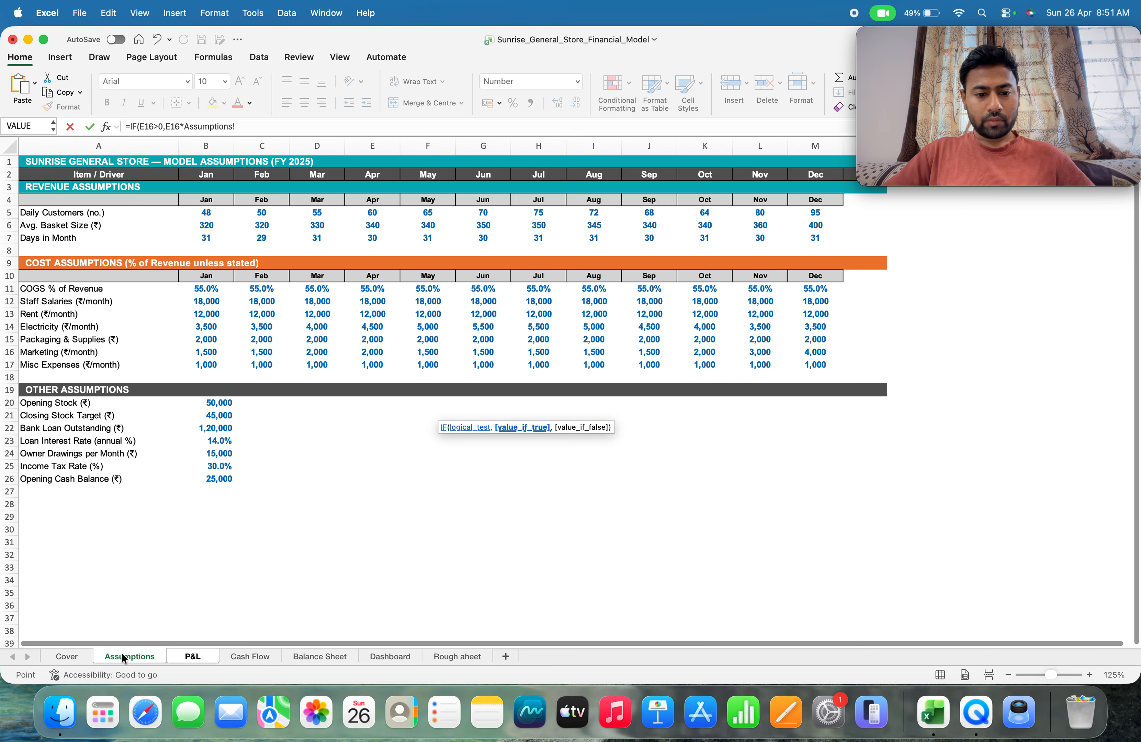
left_click(208, 467)
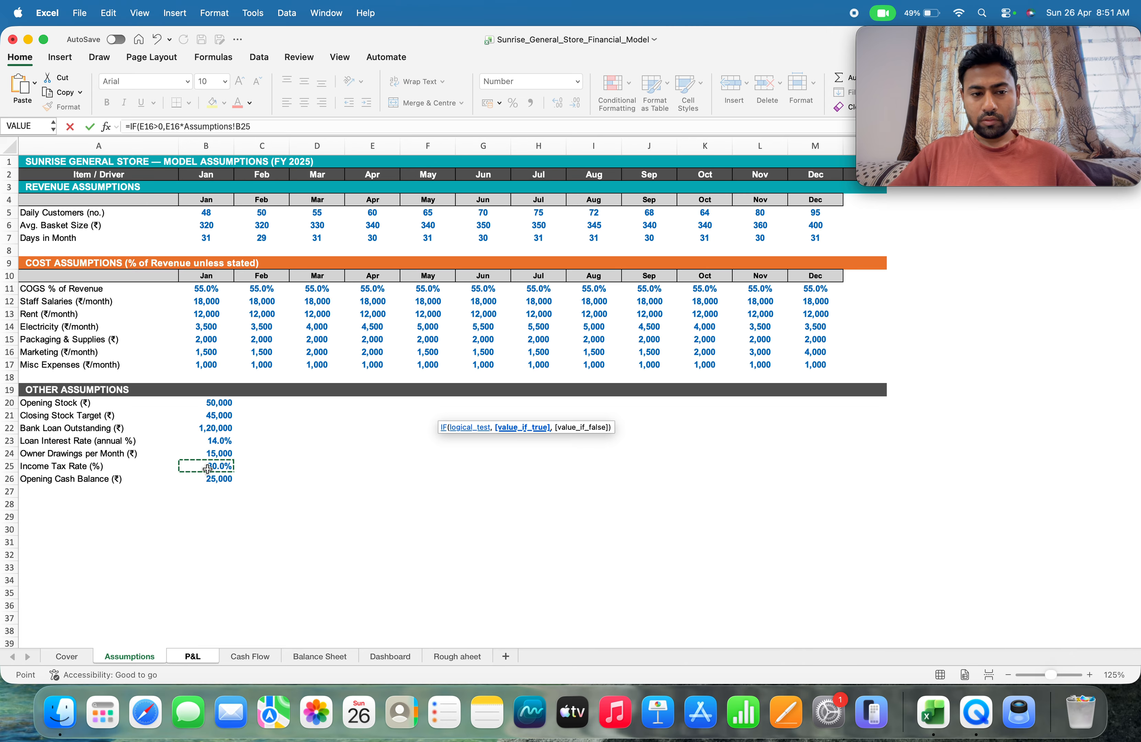
left_click(258, 125)
type(",0")
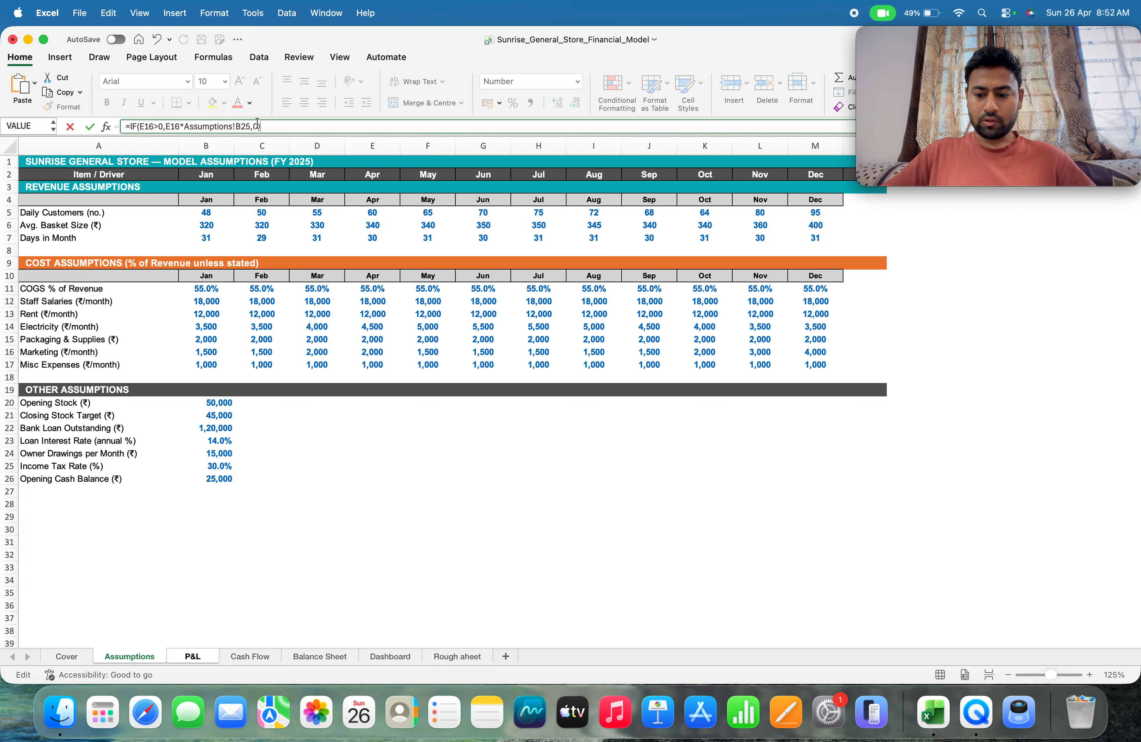
key("Return")
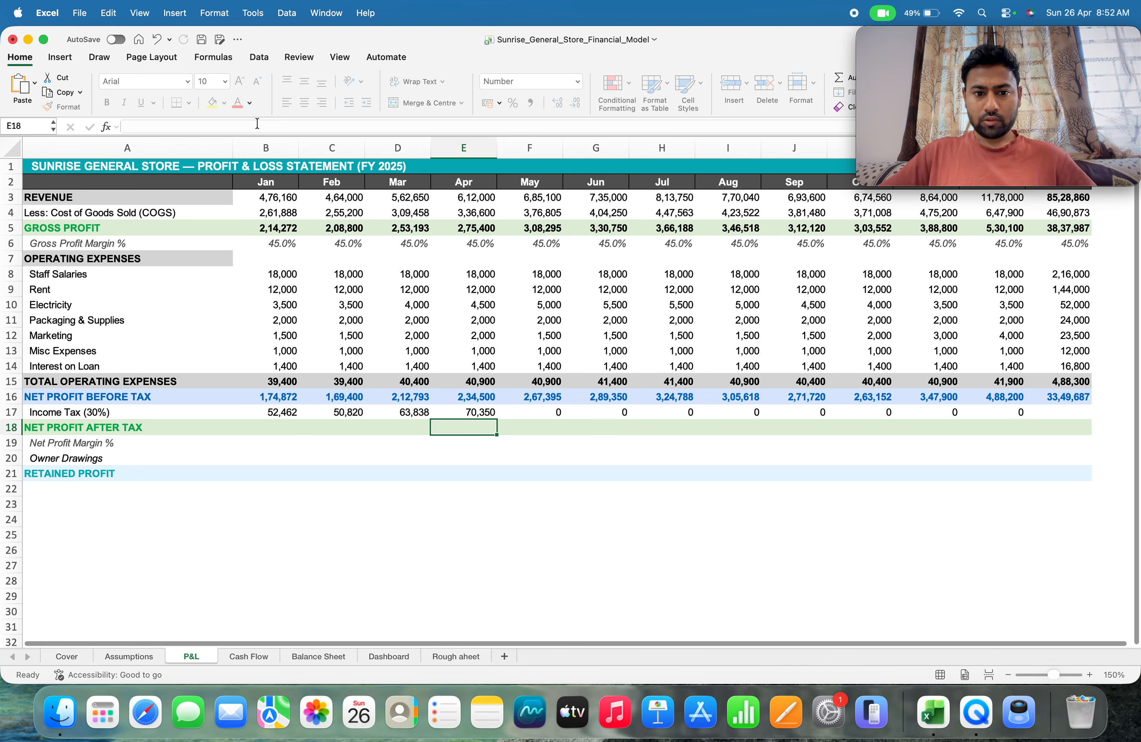
Replace the May income tax formula in F17 with the direct product =F16*Assumptions!B25
key("Up")
key("Right")
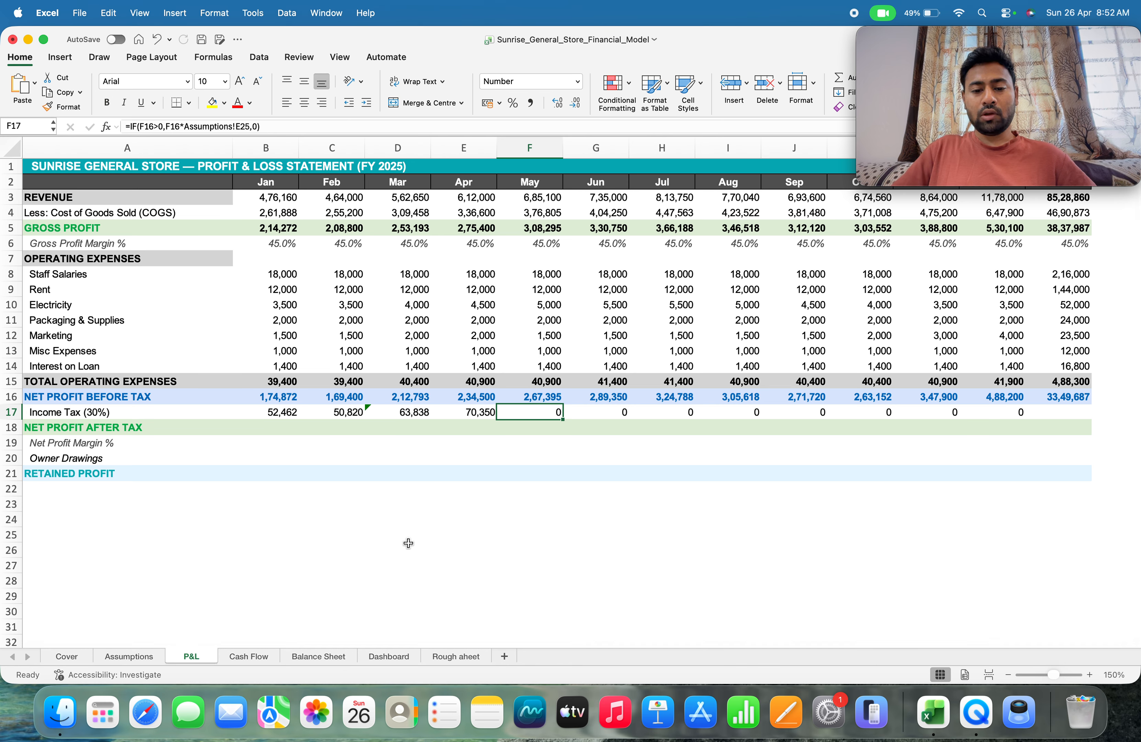
type("=F16")
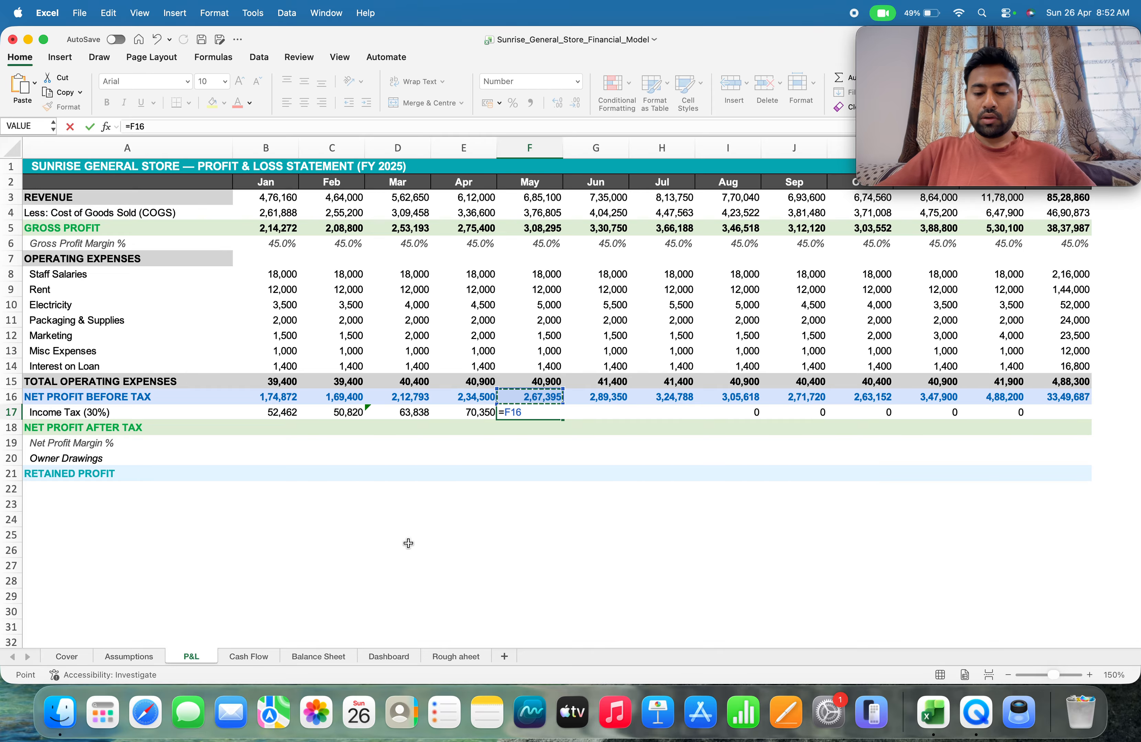
type("*")
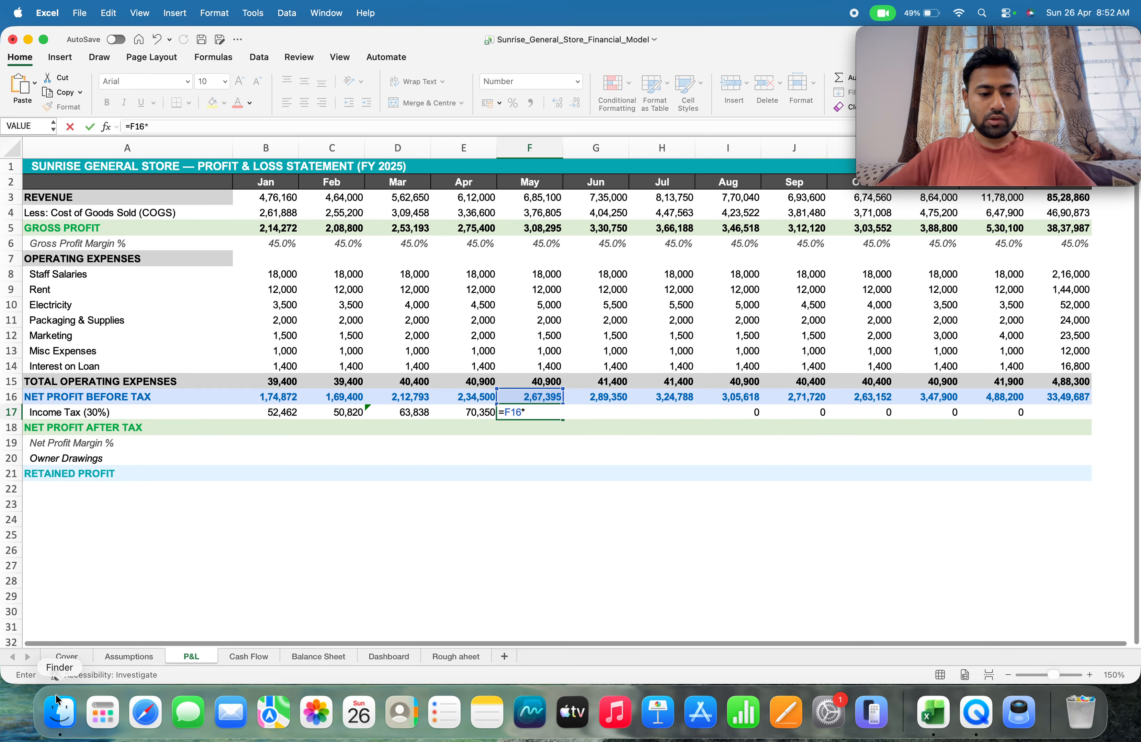
left_click(131, 656)
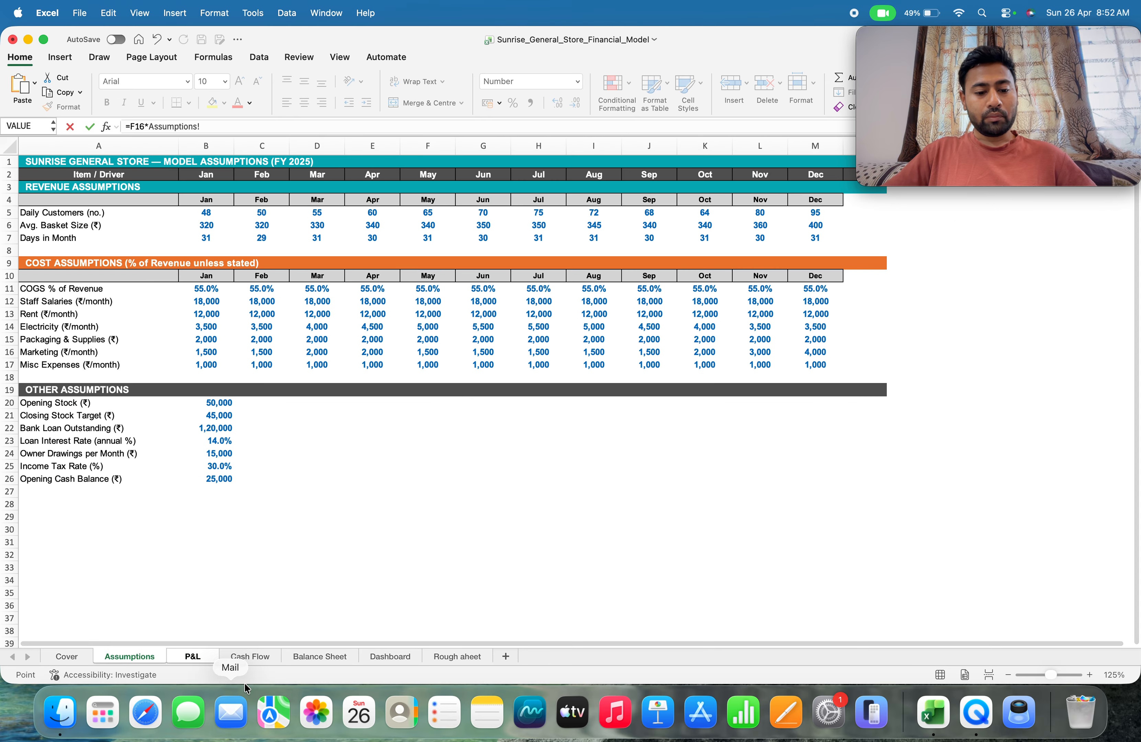
left_click(192, 657)
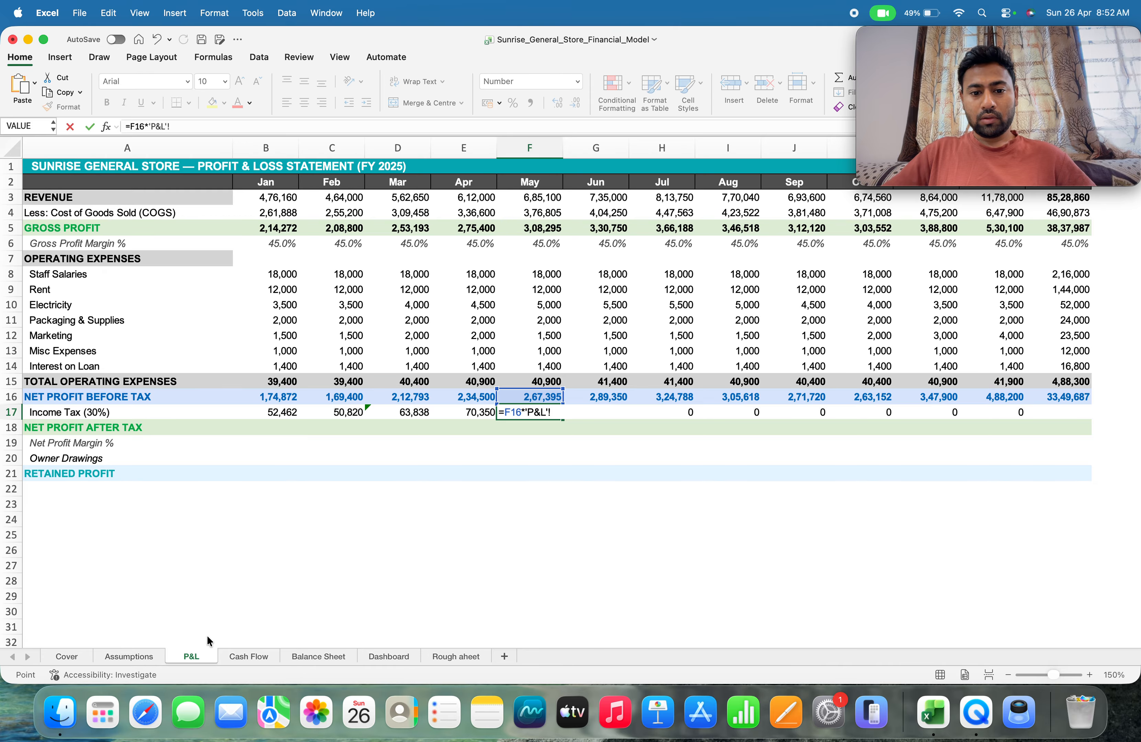
key("BackSpace")
key("BackSpace")
key("BackSpace")
key("BackSpace")
key("BackSpace")
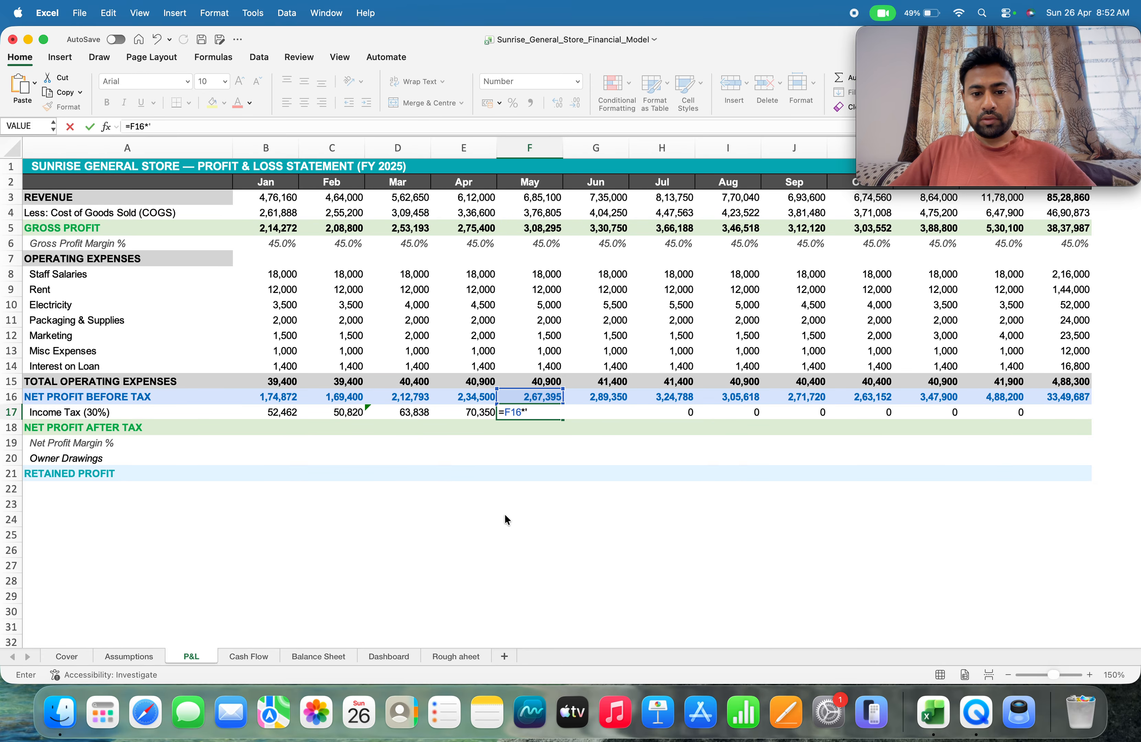
left_click(126, 656)
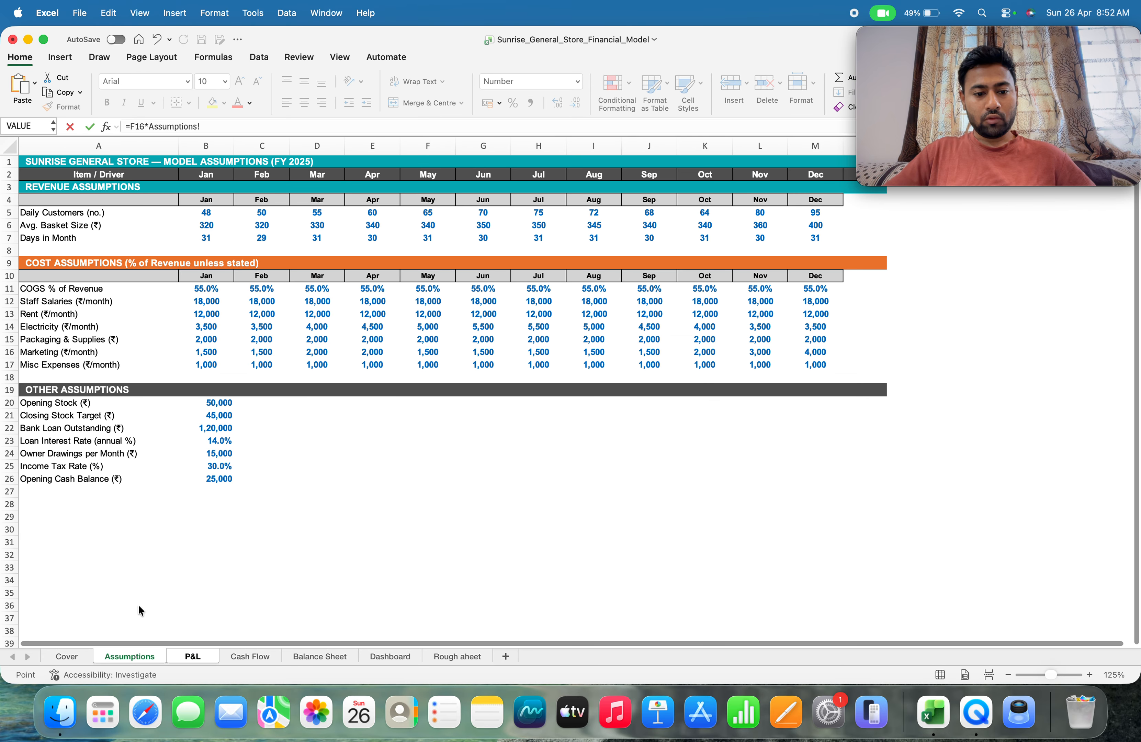
left_click(198, 469)
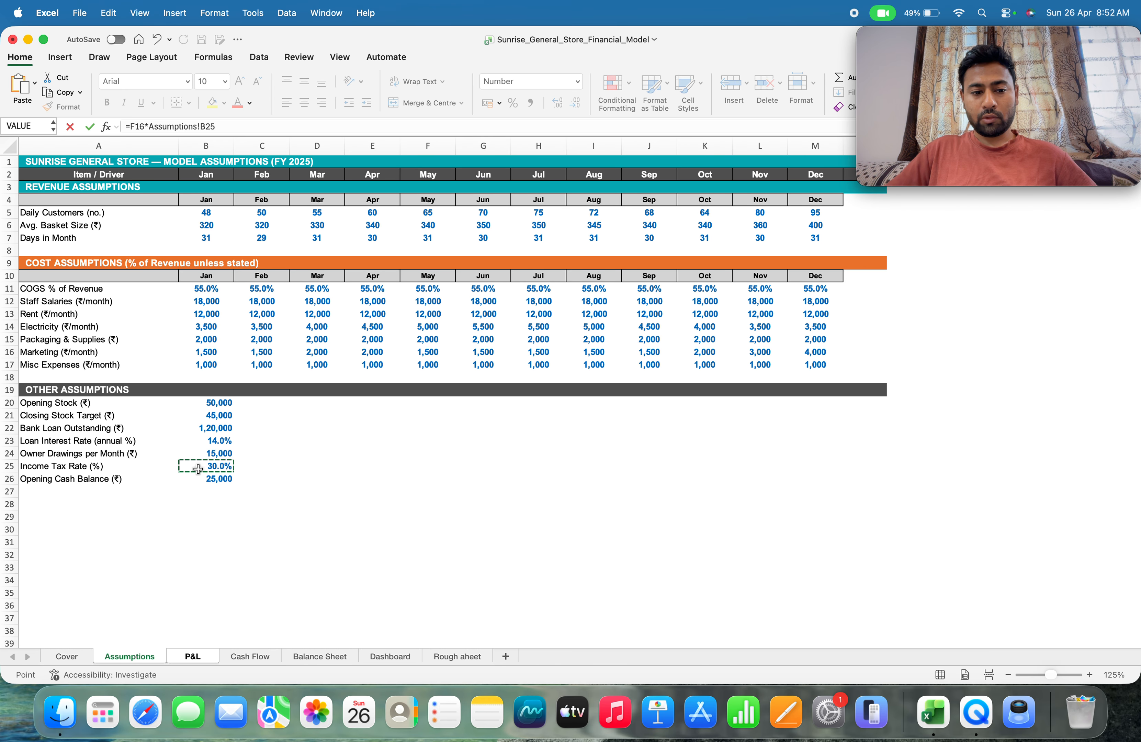
key("Tab")
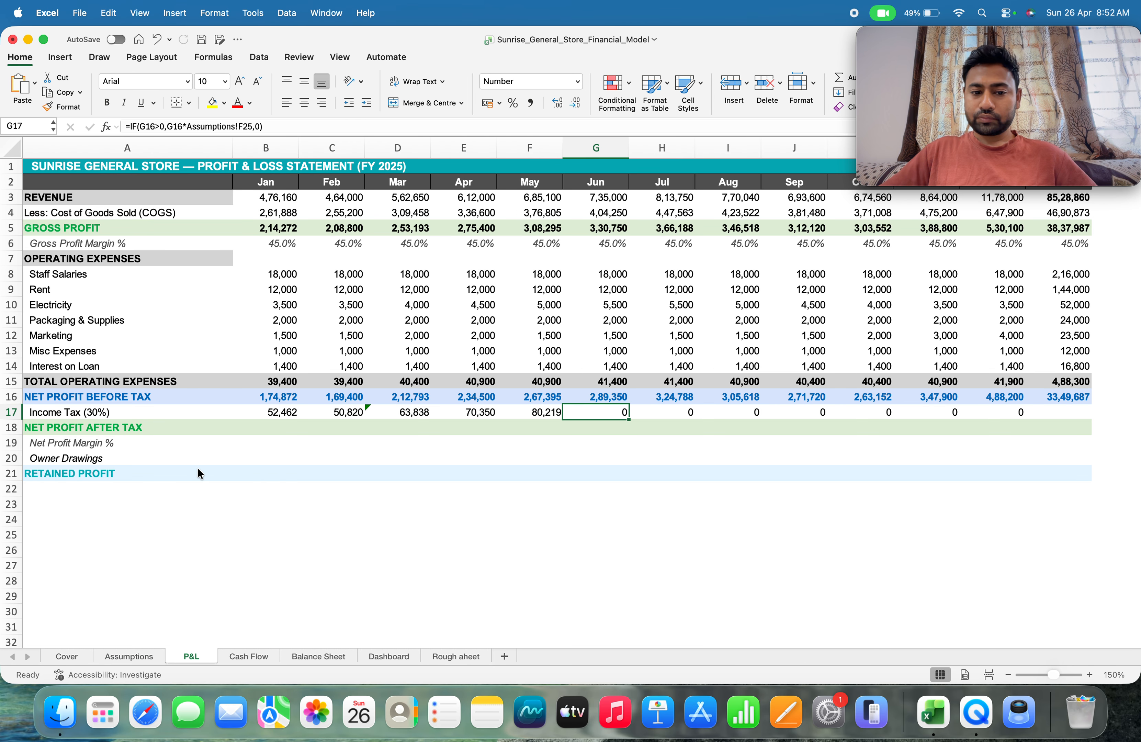
Replace the June income tax formula in G17 with the direct product =G16*Assumptions!B25
type("=")
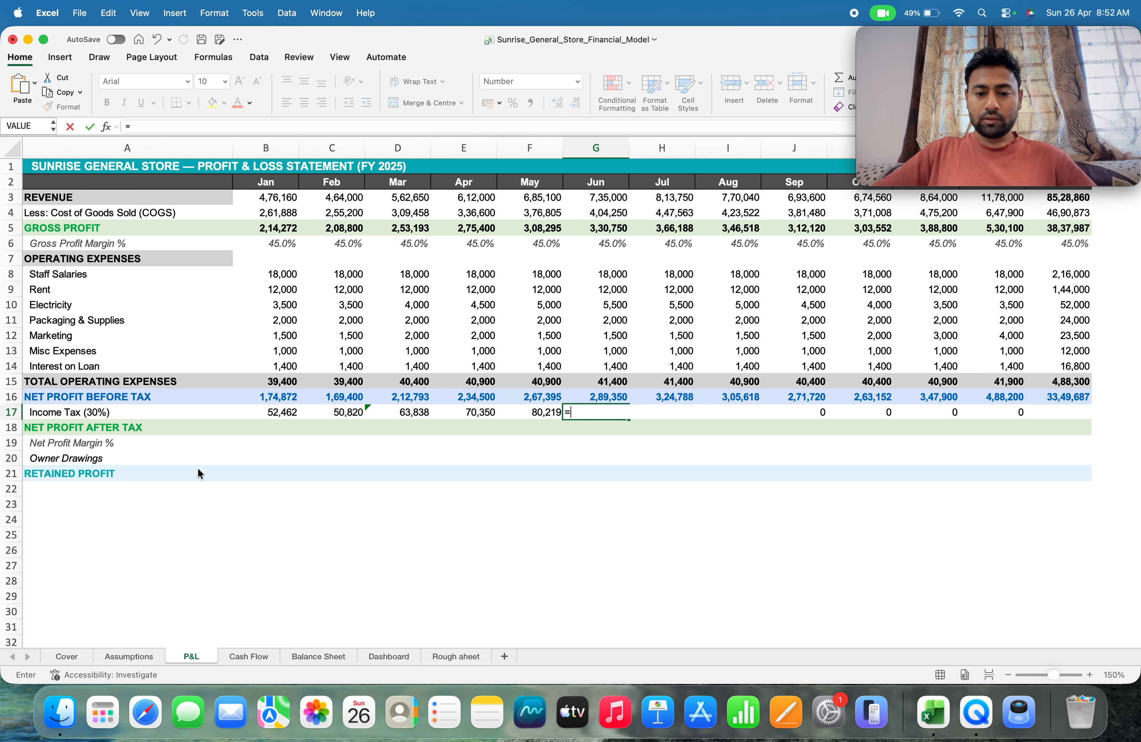
key("Up")
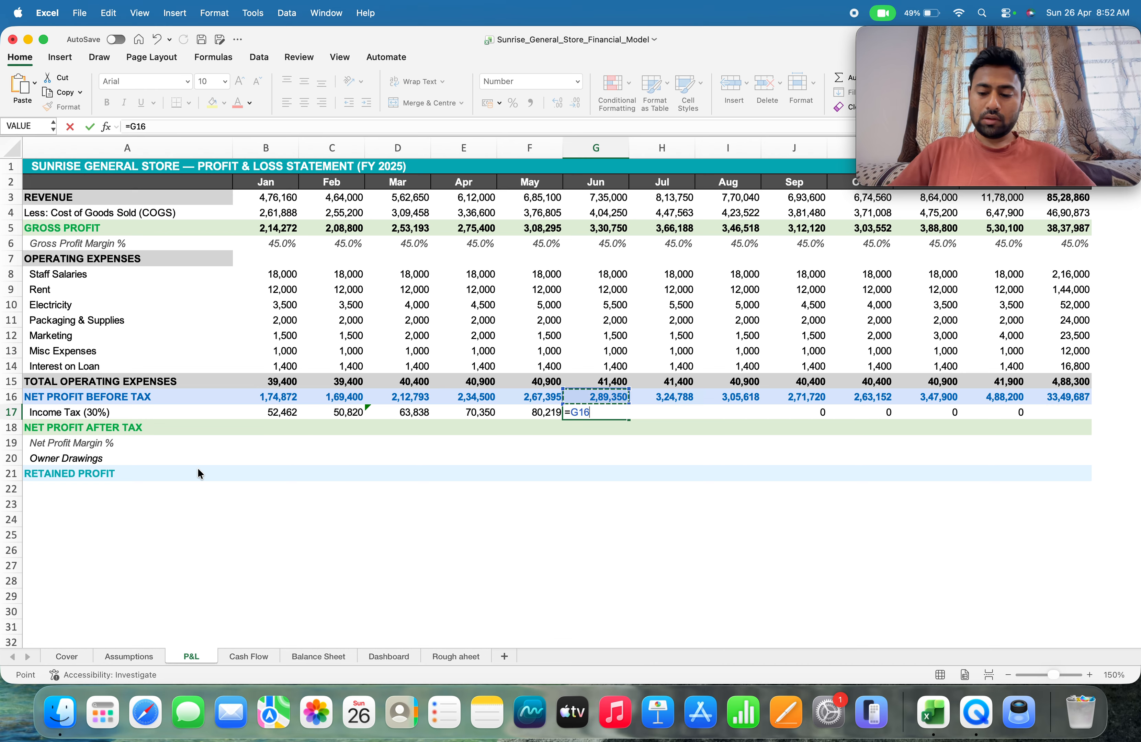
type("*")
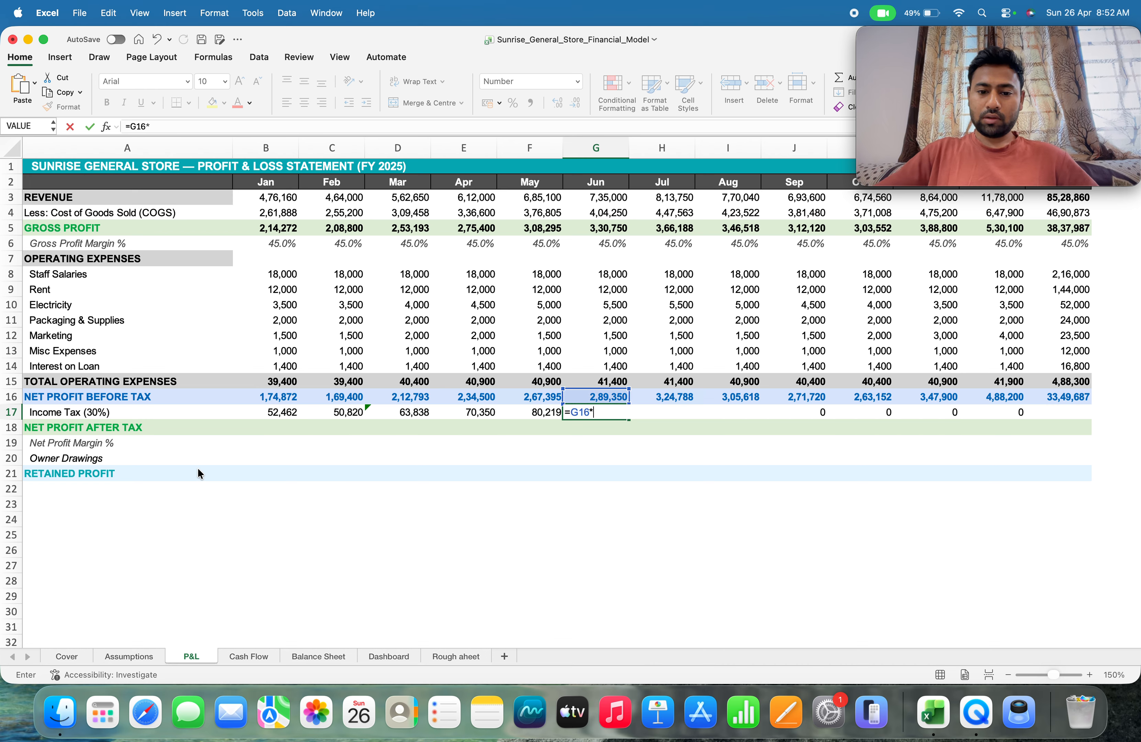
left_click(129, 657)
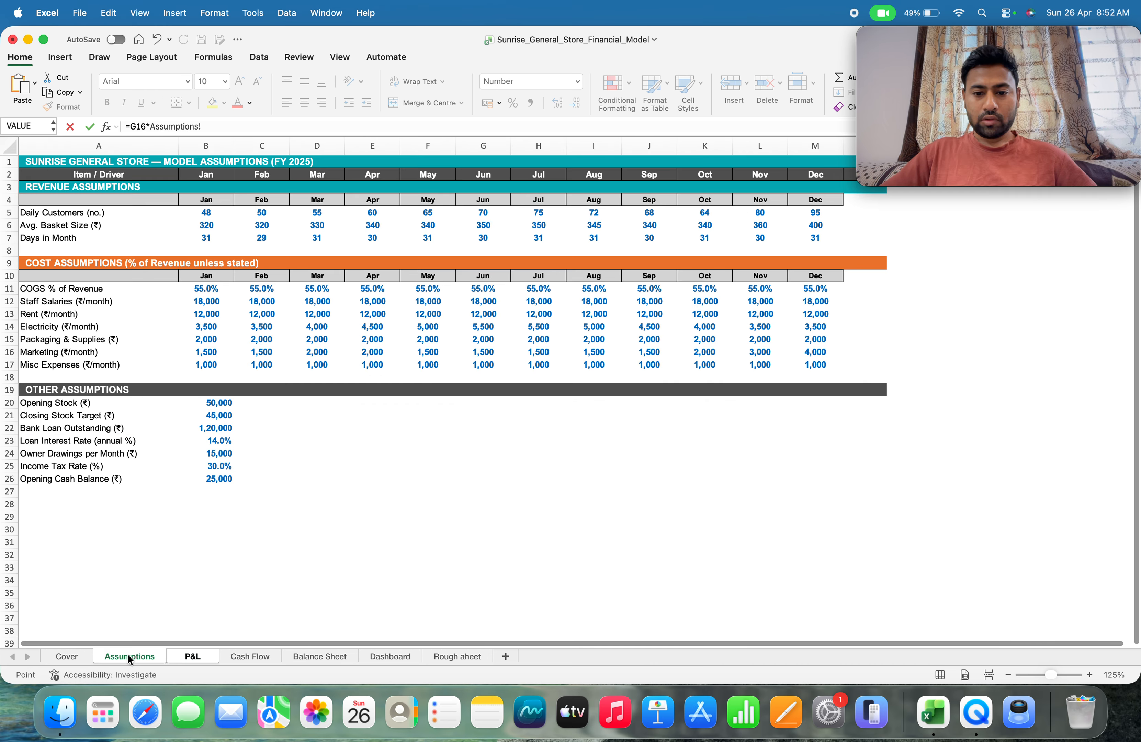
left_click(207, 463)
key("Return")
key("Down")
key("Down")
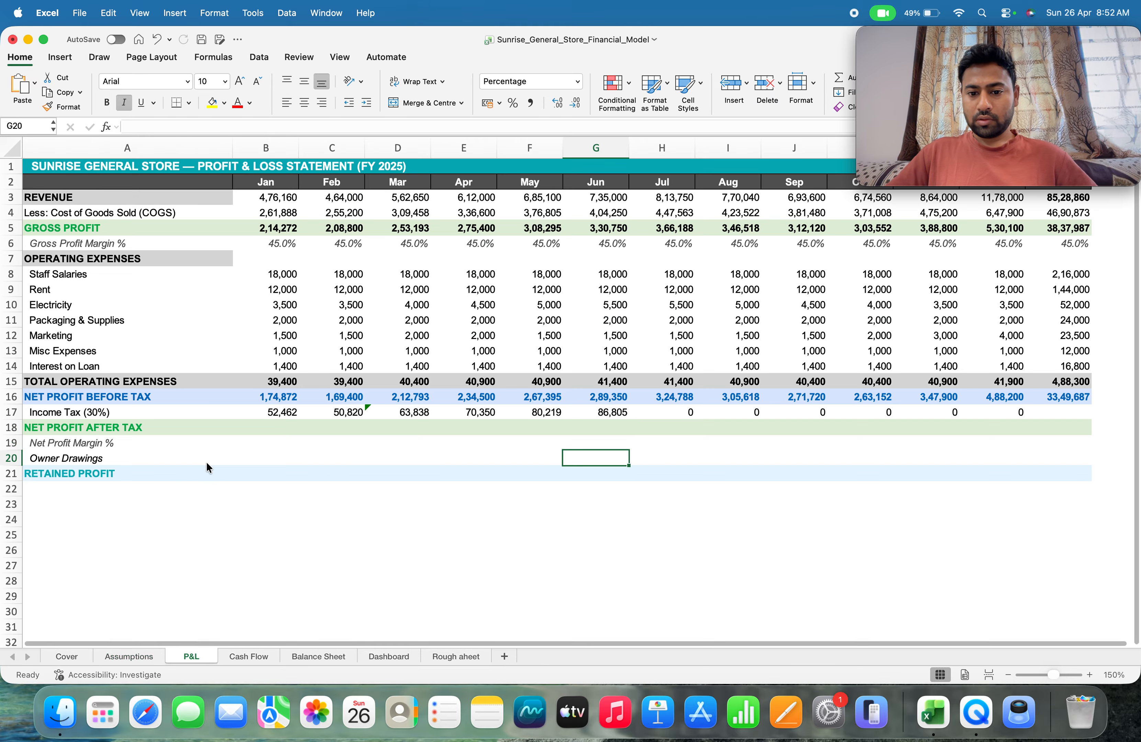
Replace the July income tax formula in H17 with =H16*Assumptions!B25
key("Up")
key("Up")
key("Up")
key("Right")
key("Right")
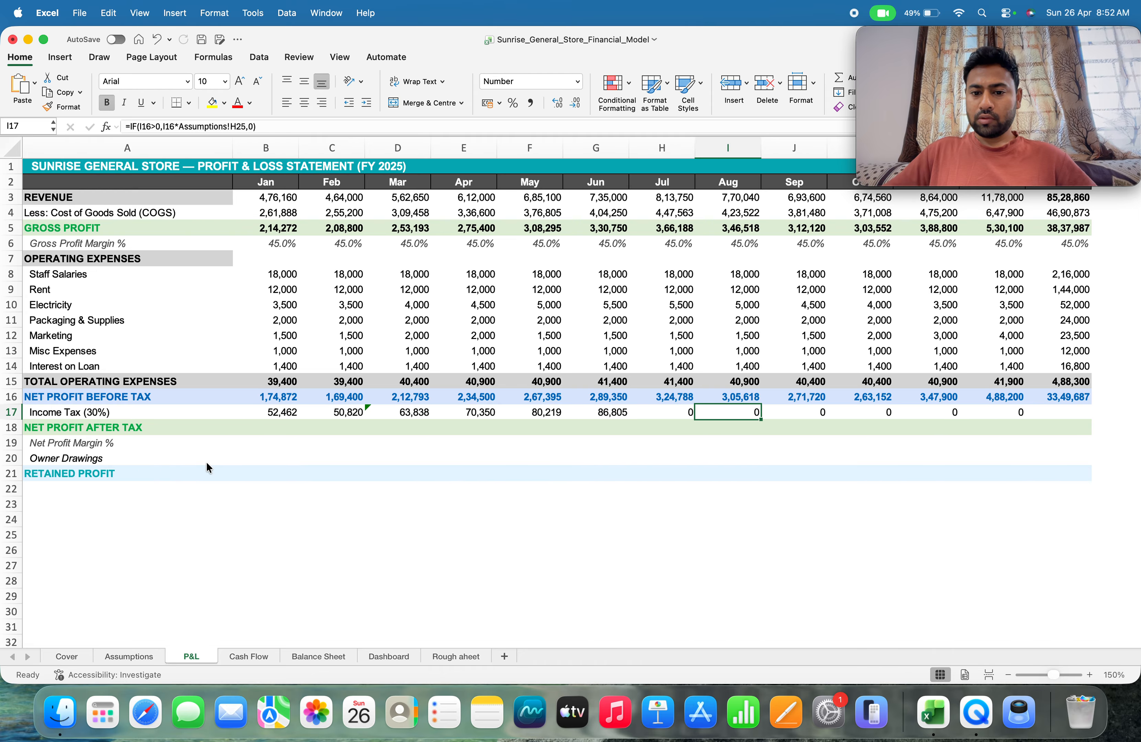
key("Left")
type("=")
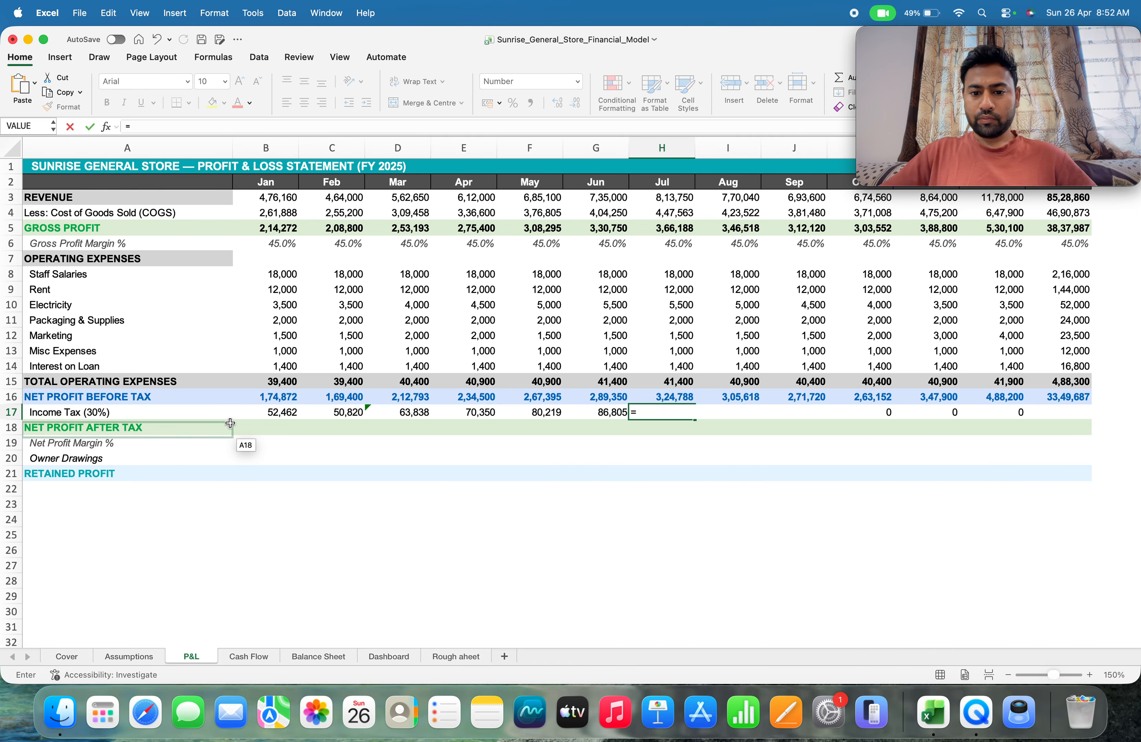
left_click(681, 395)
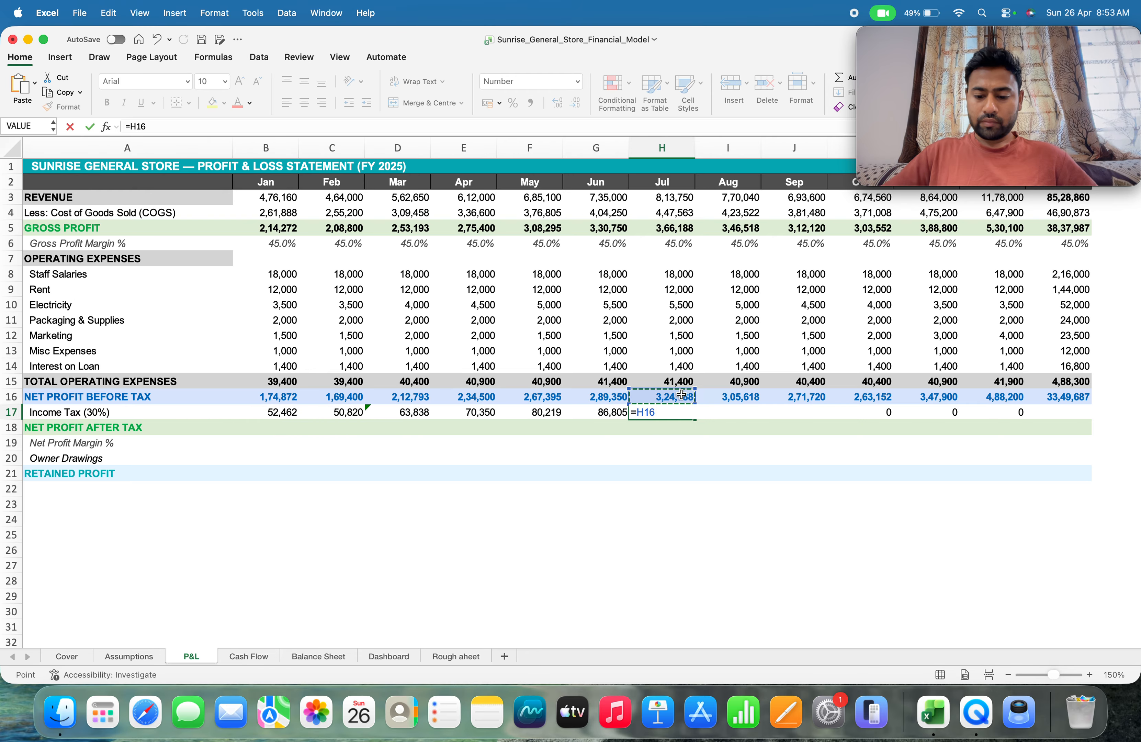
type("*")
left_click(128, 655)
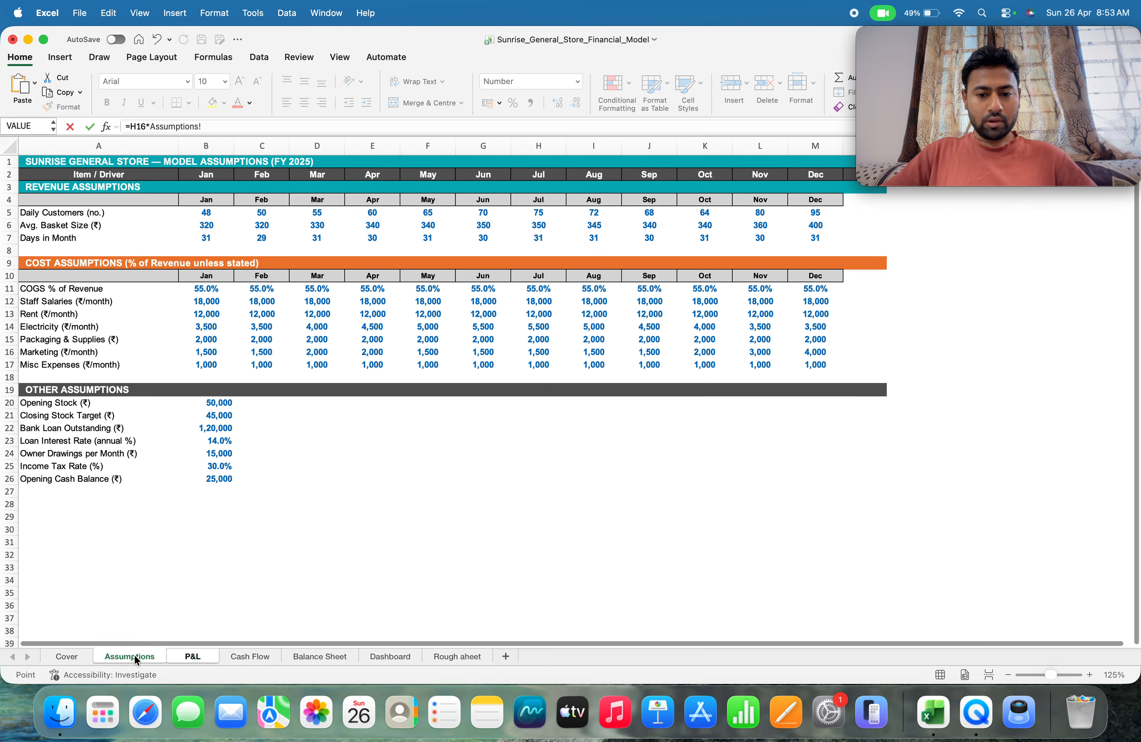
left_click(227, 464)
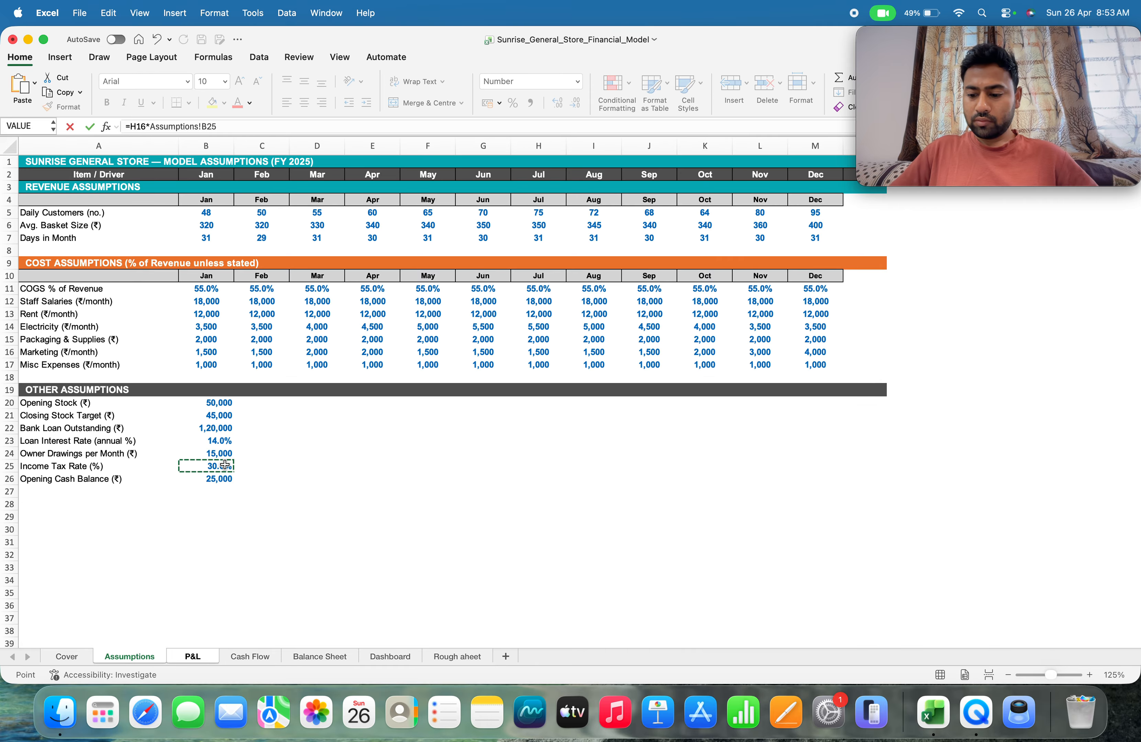
key("Tab")
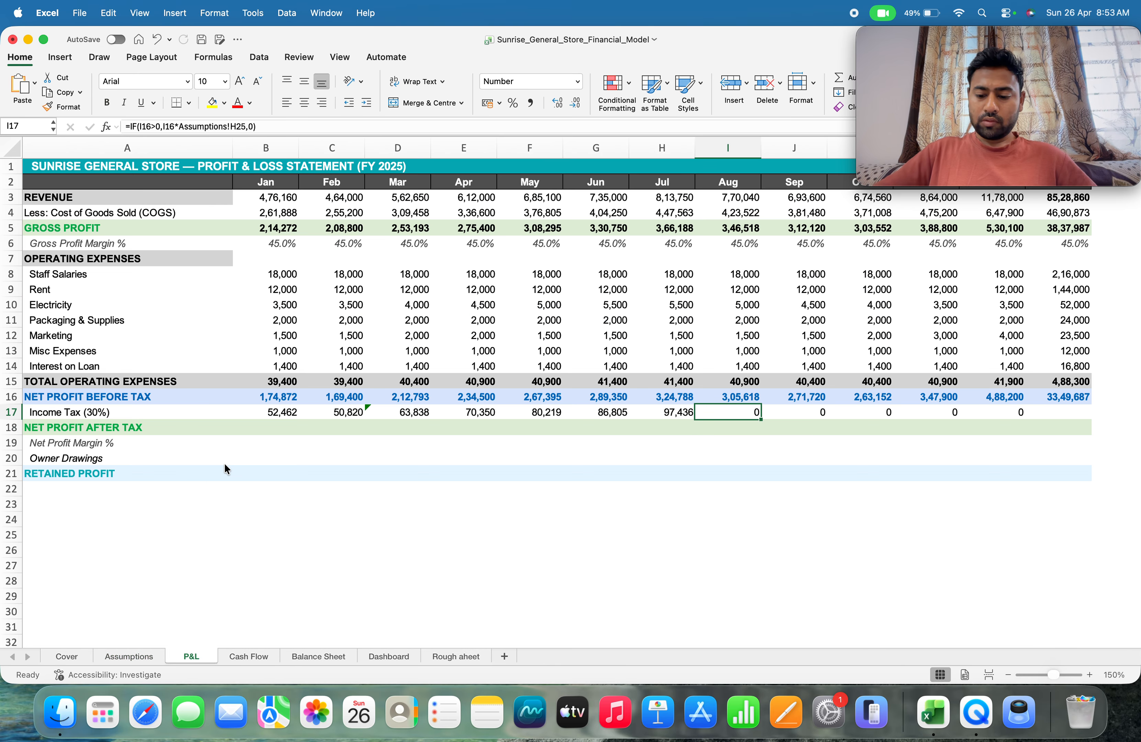
Replace the August income tax formula in I17 with =I16*Assumptions!B25
type("=")
key("Up")
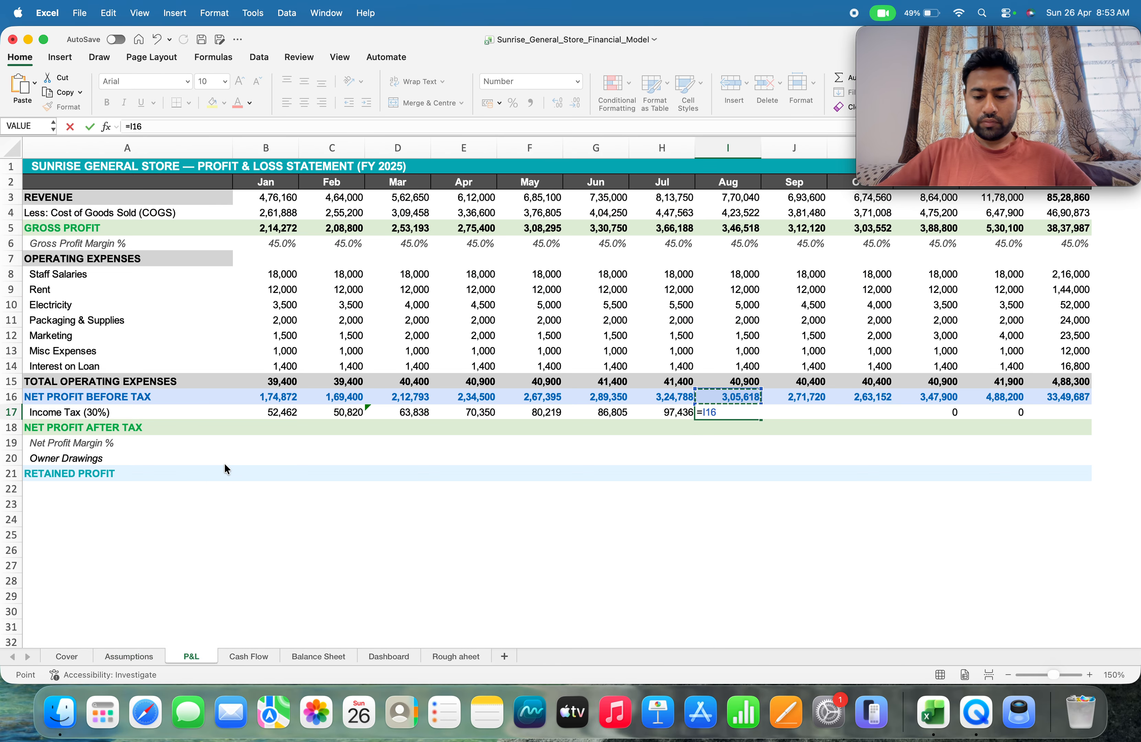
type("*")
left_click(135, 652)
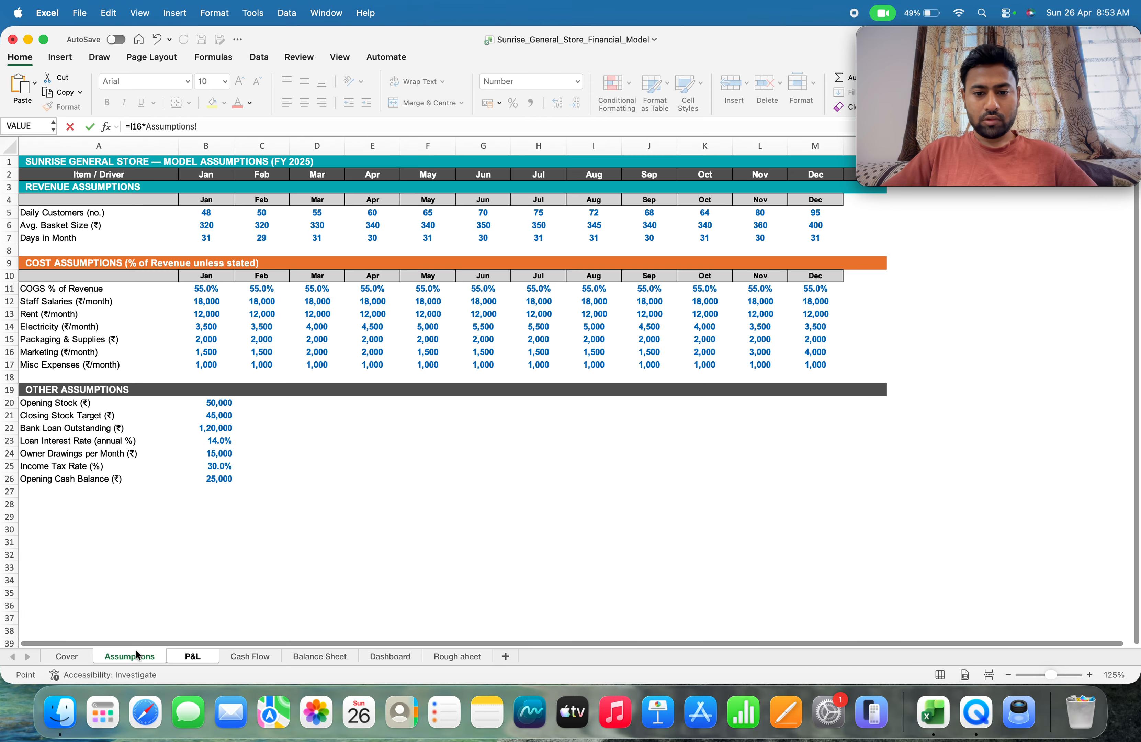
left_click(207, 453)
left_click(195, 466)
key("Return")
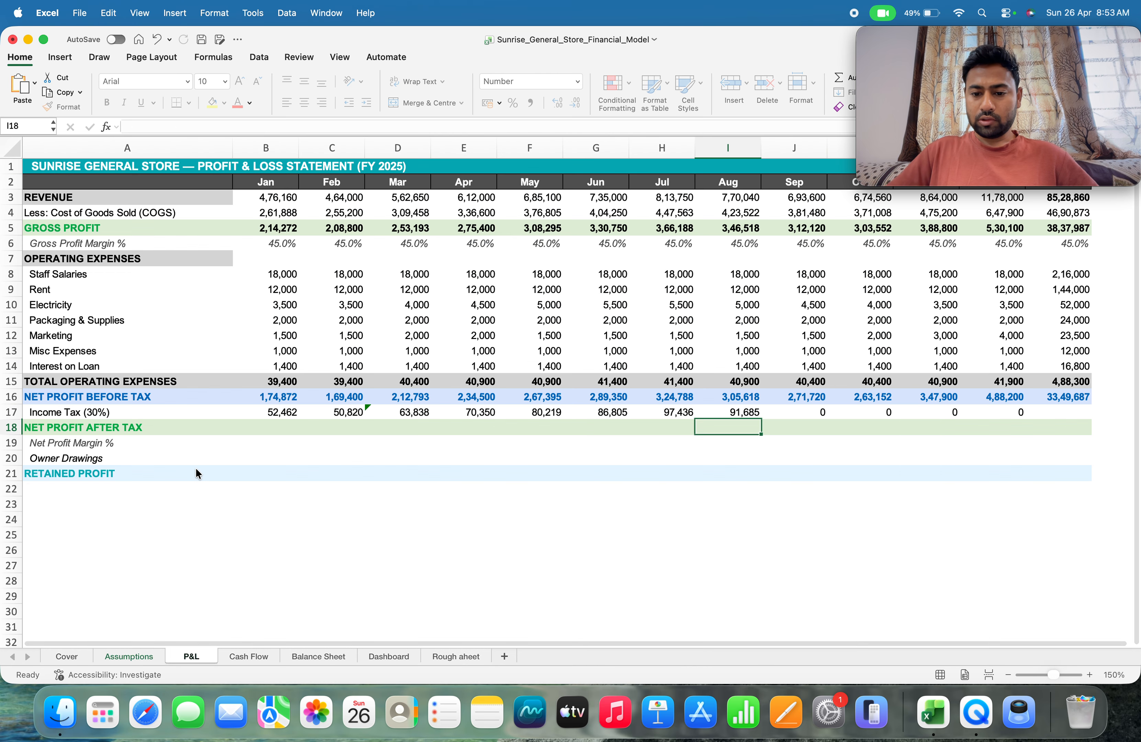
Replace the September income tax formula in J17 with =J16*Assumptions!B25
key("Up")
key("Right")
type("=")
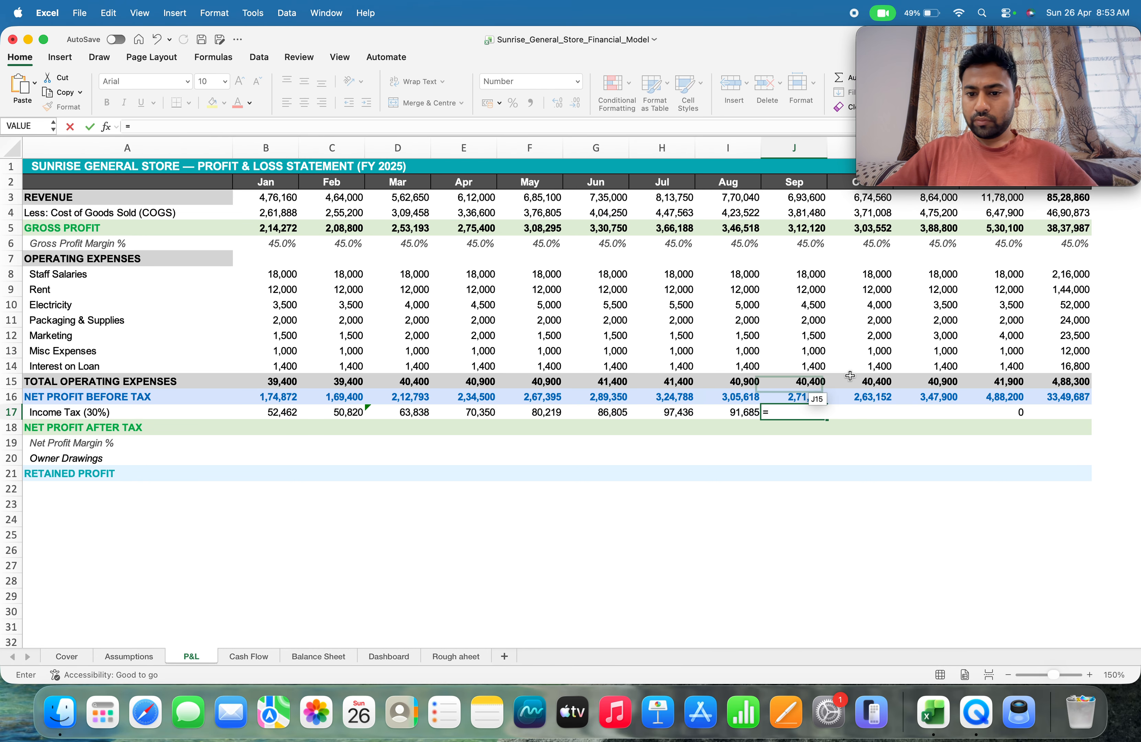
left_click(811, 393)
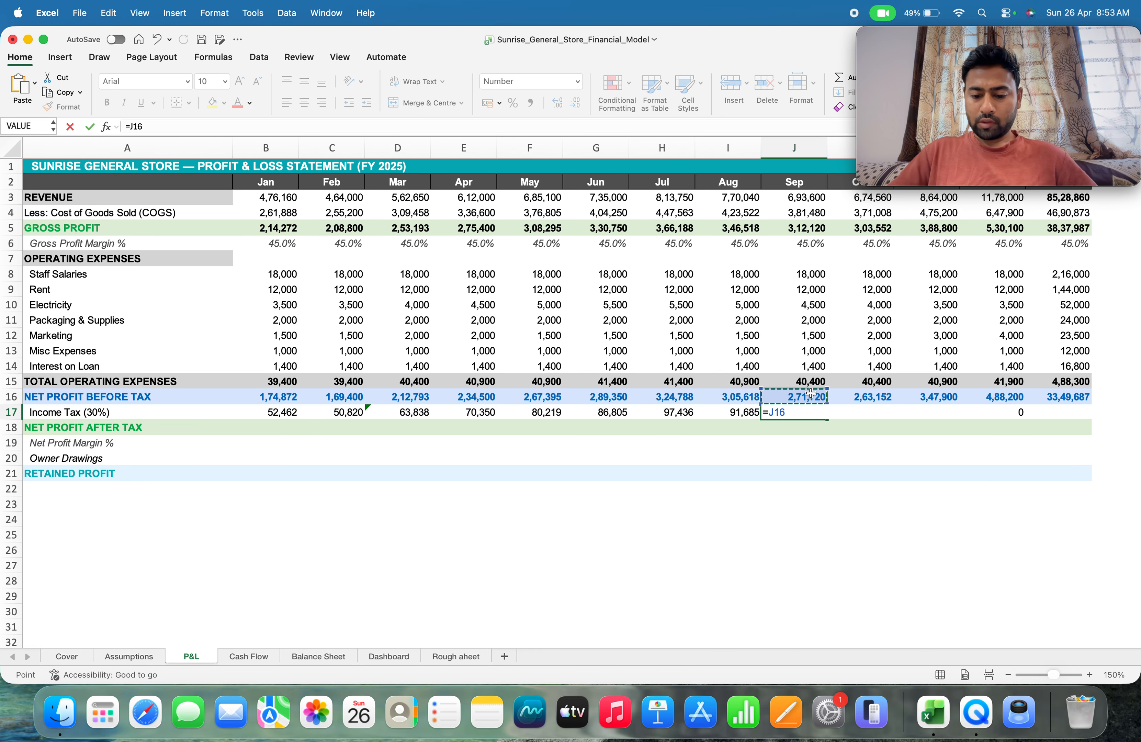
type("*")
key("ctrl+Down")
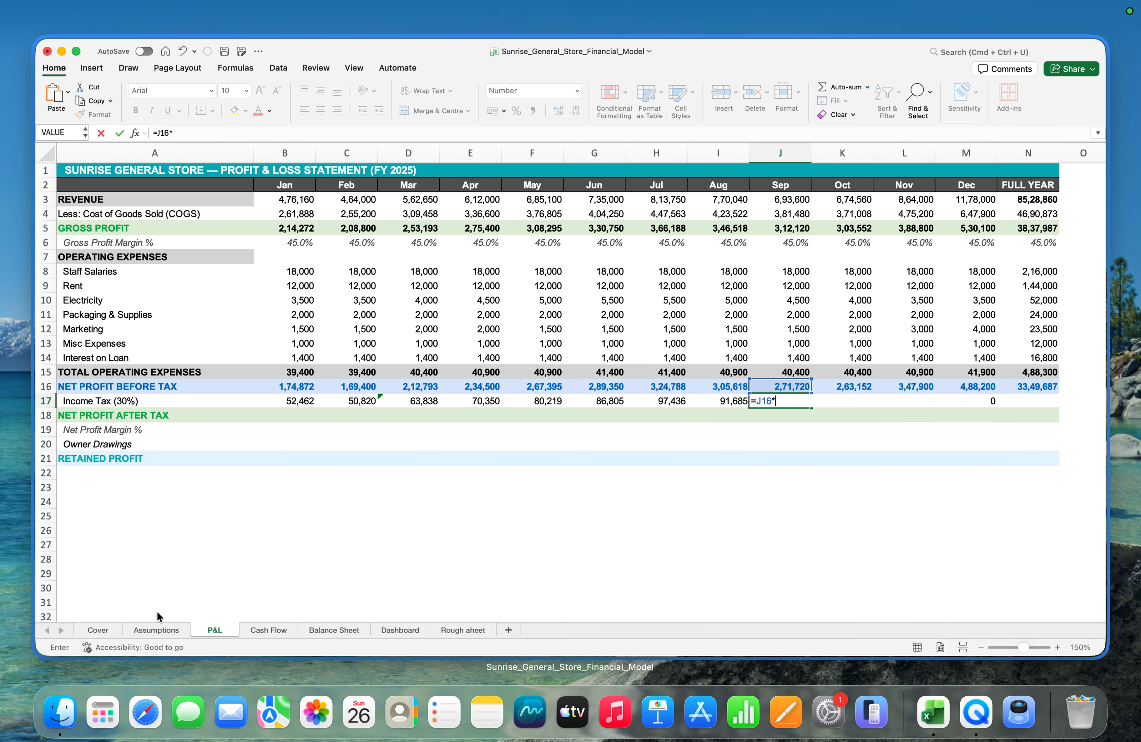
left_click(159, 630)
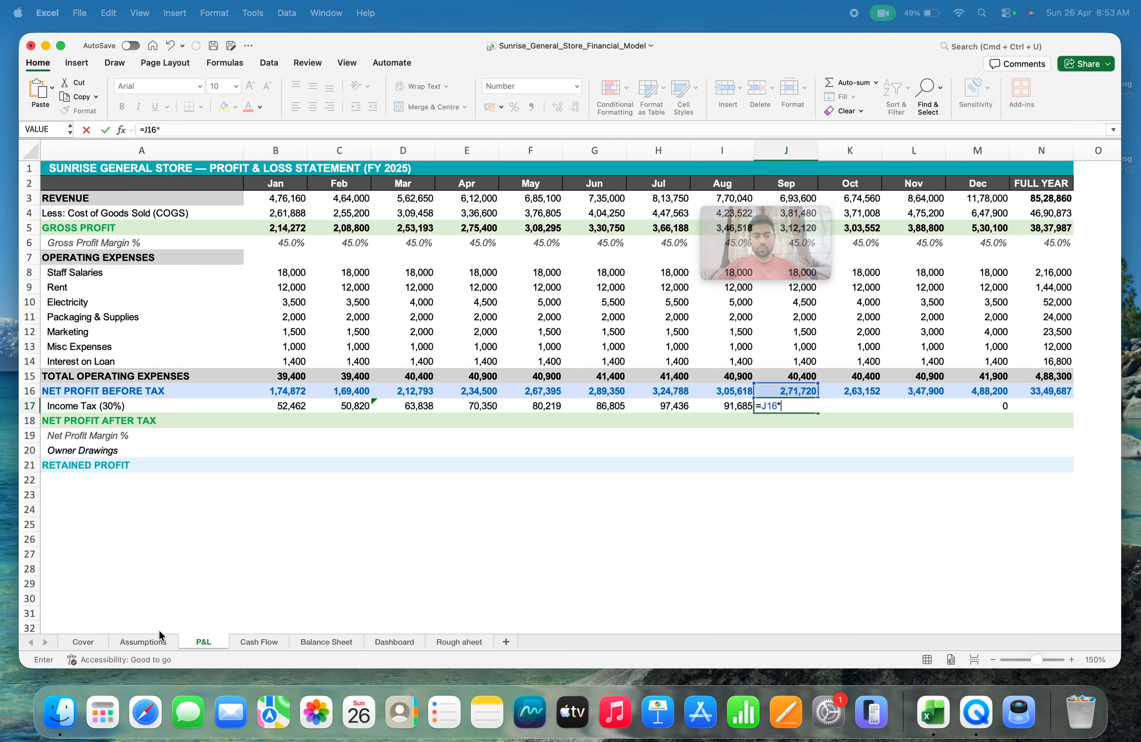
left_click(139, 656)
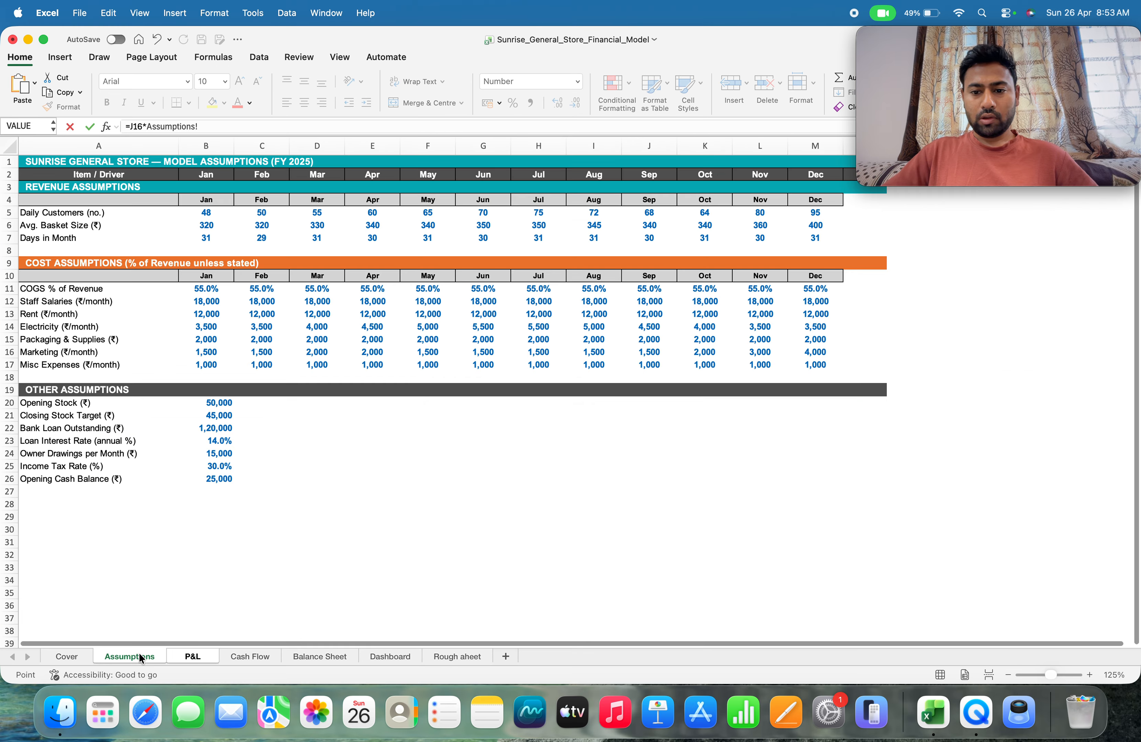
left_click(207, 464)
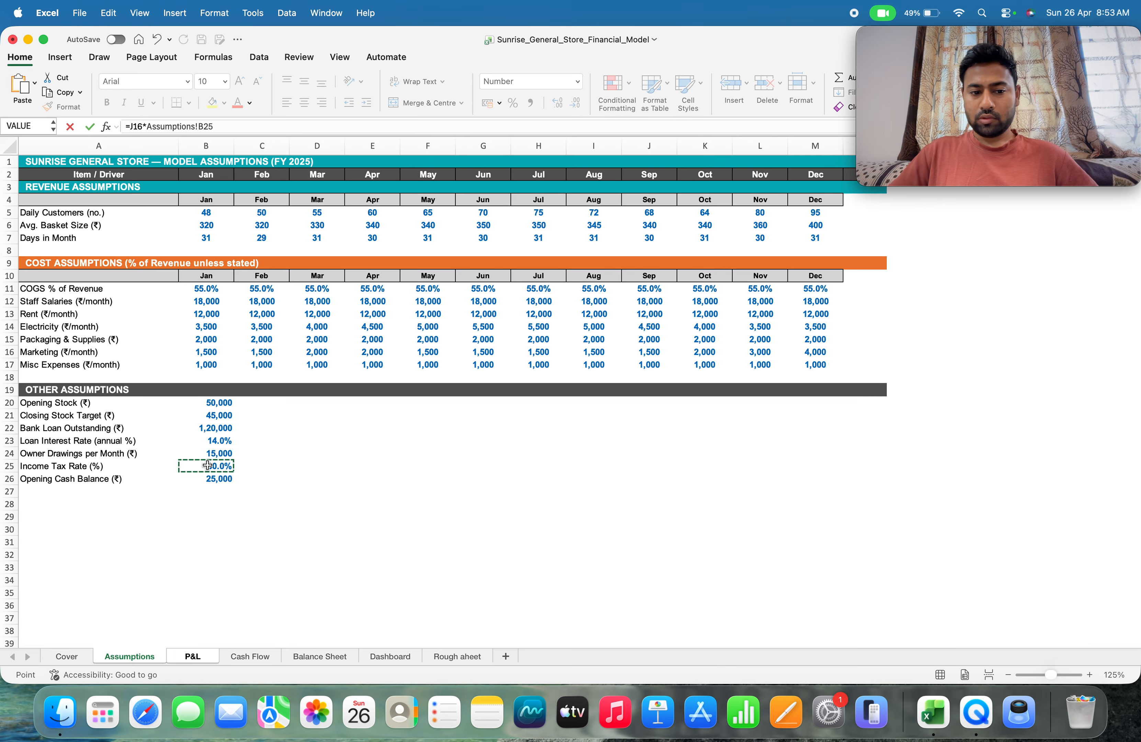
key("Return")
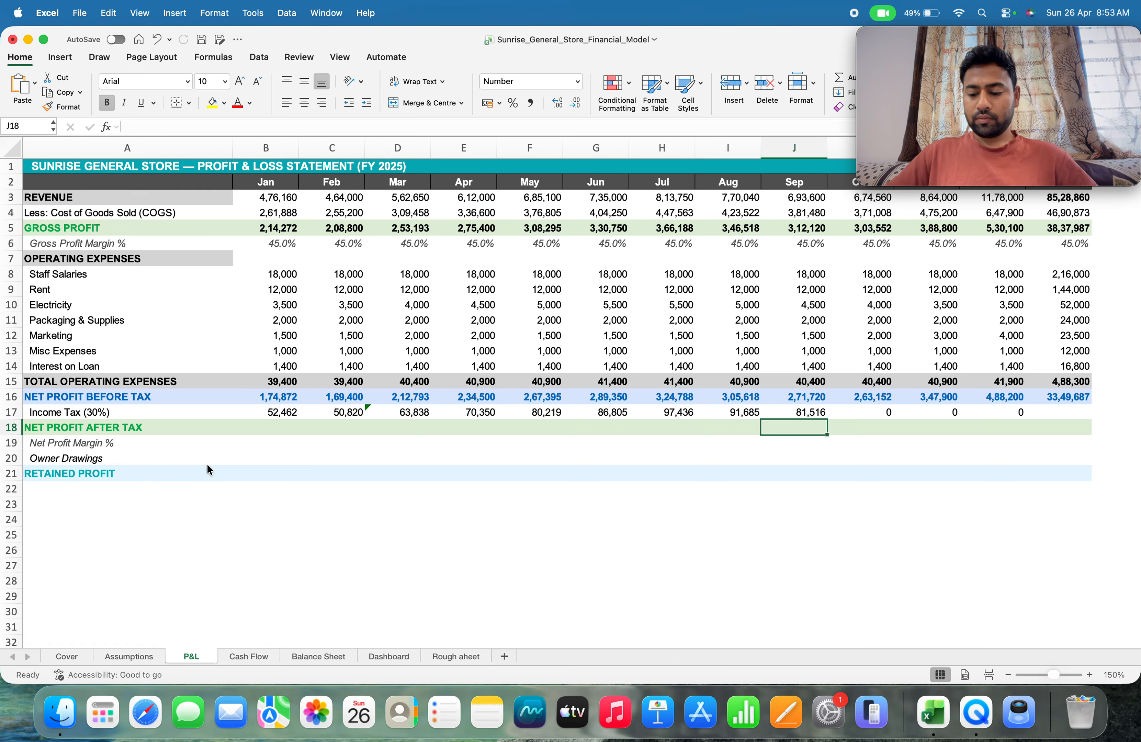
key("Up")
key("Right")
key("F2")
key("Escape")
type("=")
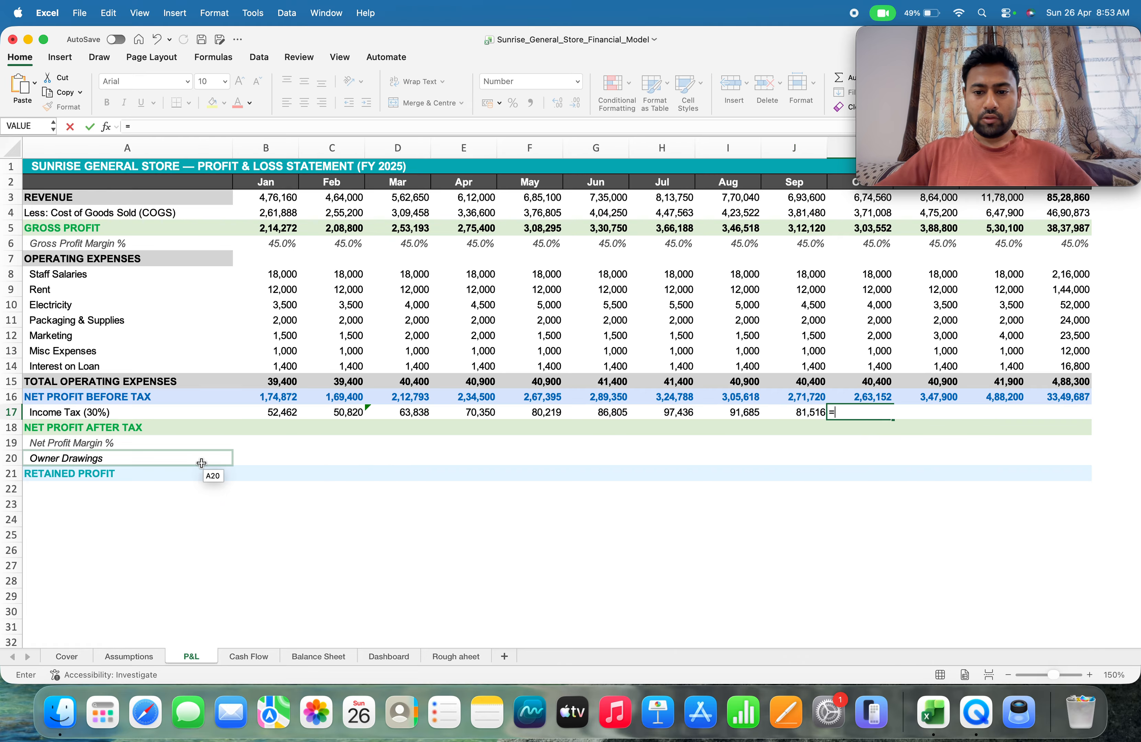
left_click(851, 398)
left_click(130, 656)
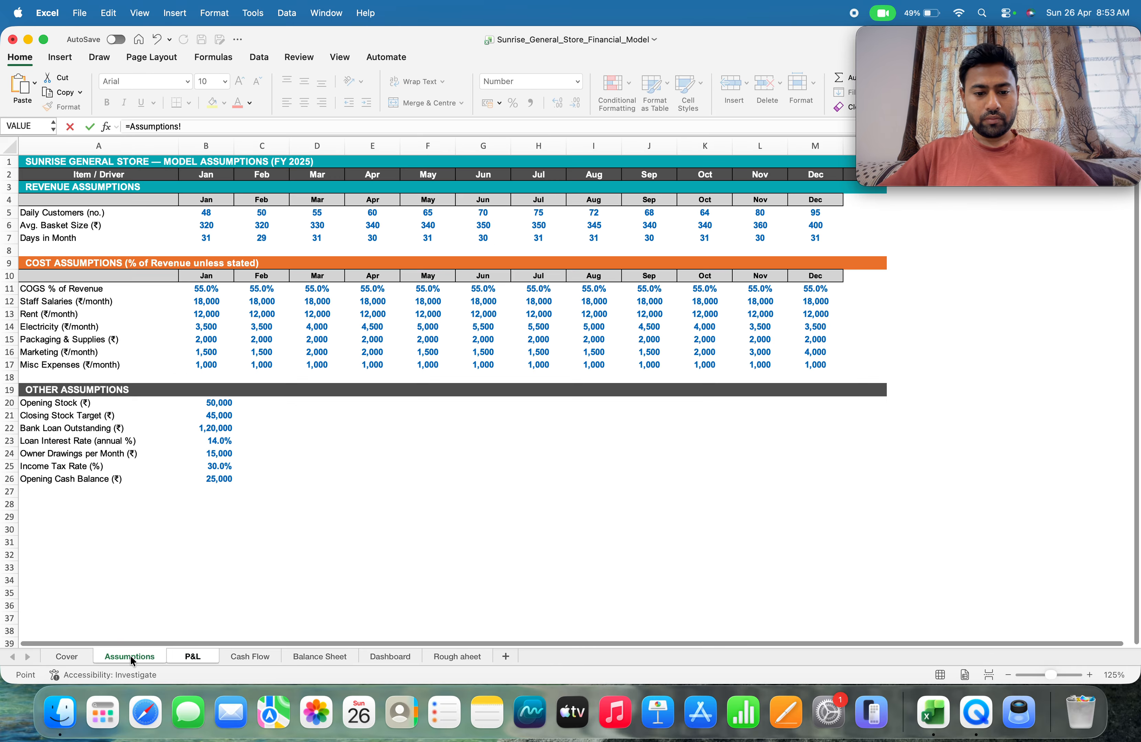
left_click(202, 468)
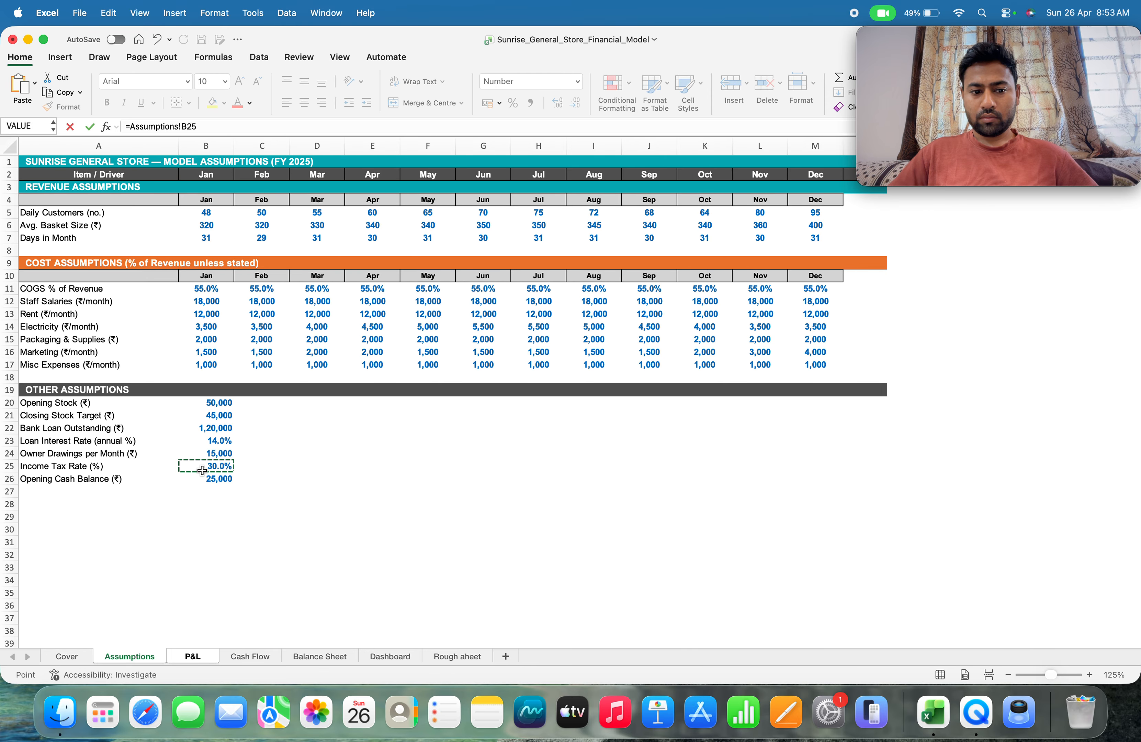
key("Return")
key("Up")
Enter =K16*Assumptions!B25 as the October income tax formula in K17
type("=")
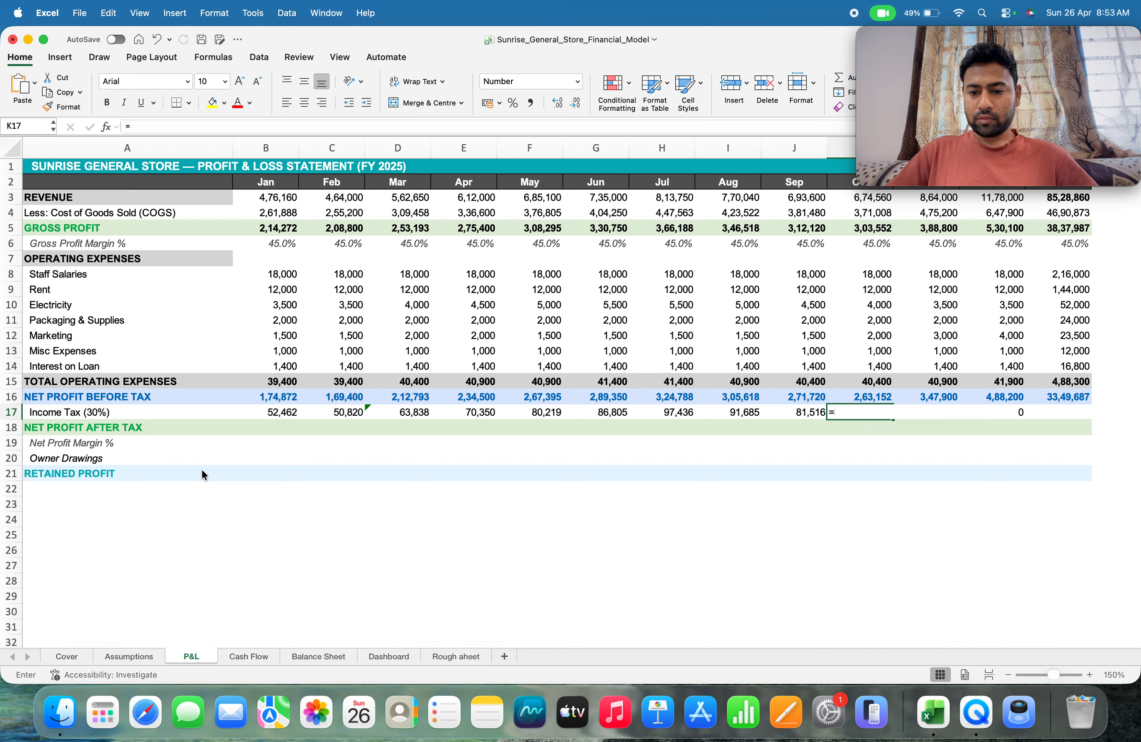
key("Up")
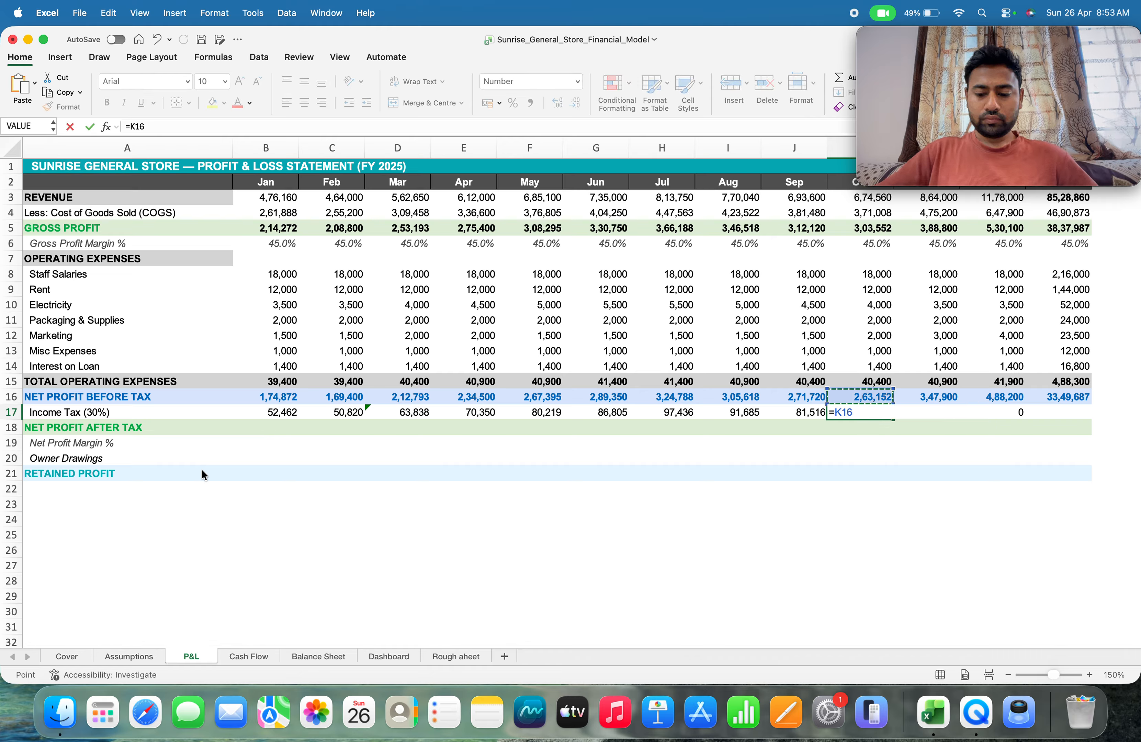
type("*")
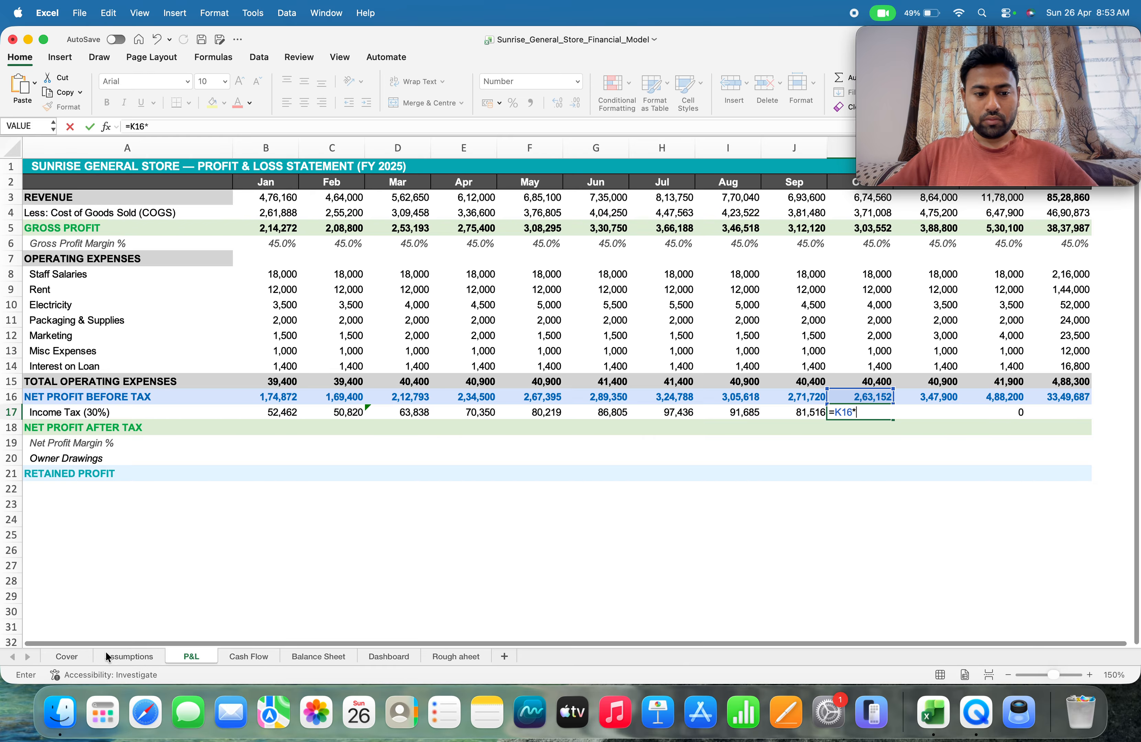
left_click(106, 653)
left_click(205, 466)
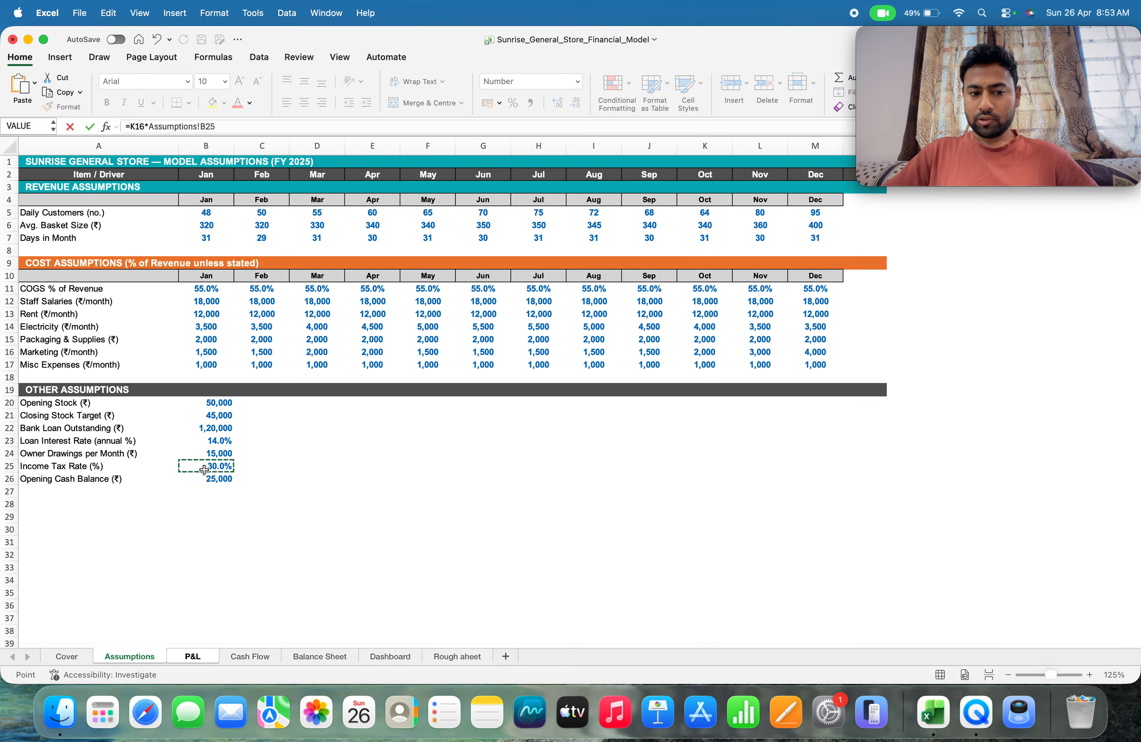
key("Tab")
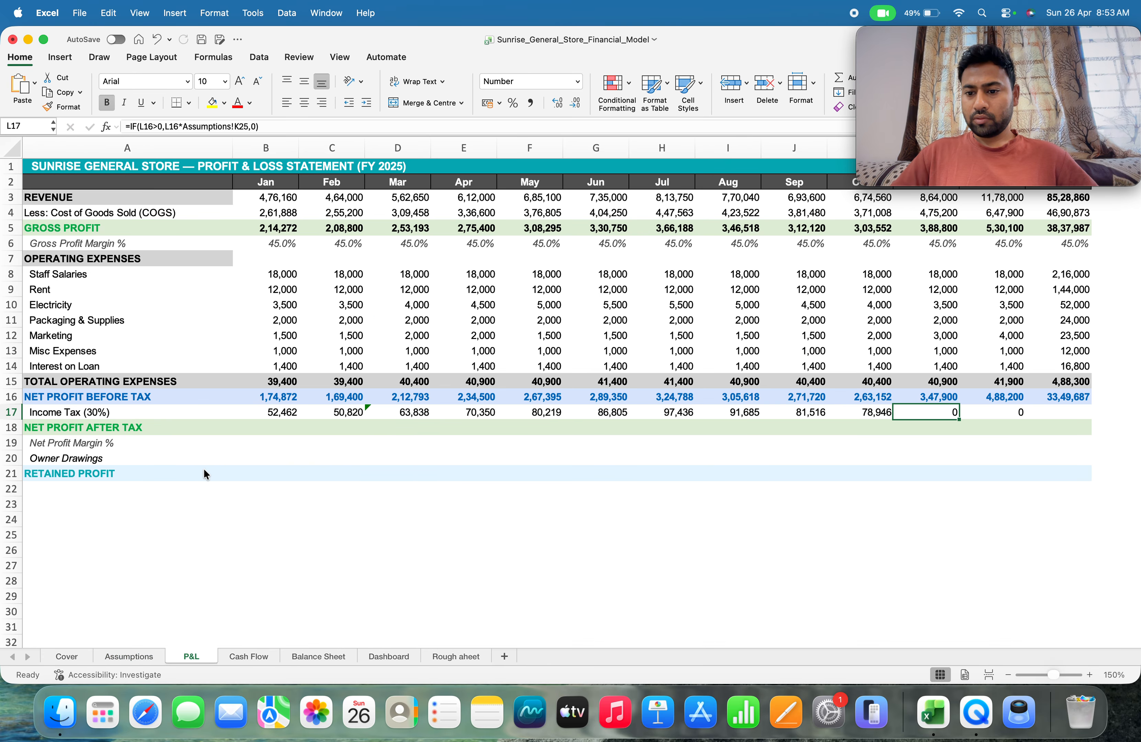
type("=")
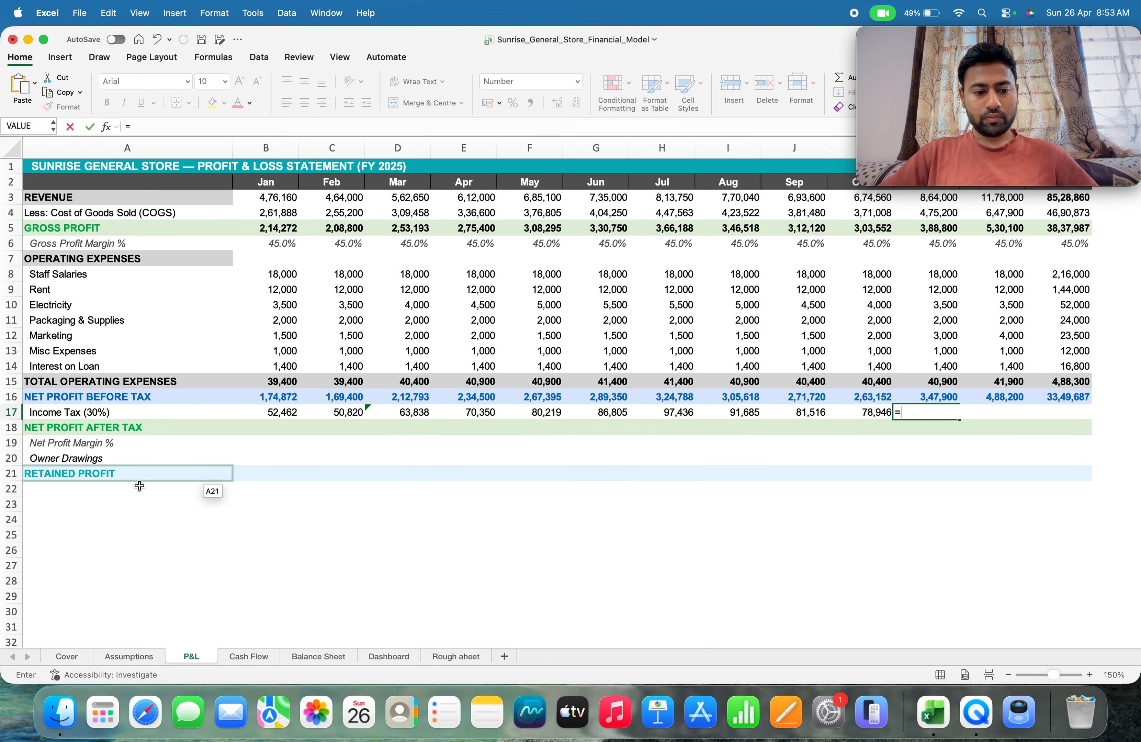
left_click(114, 658)
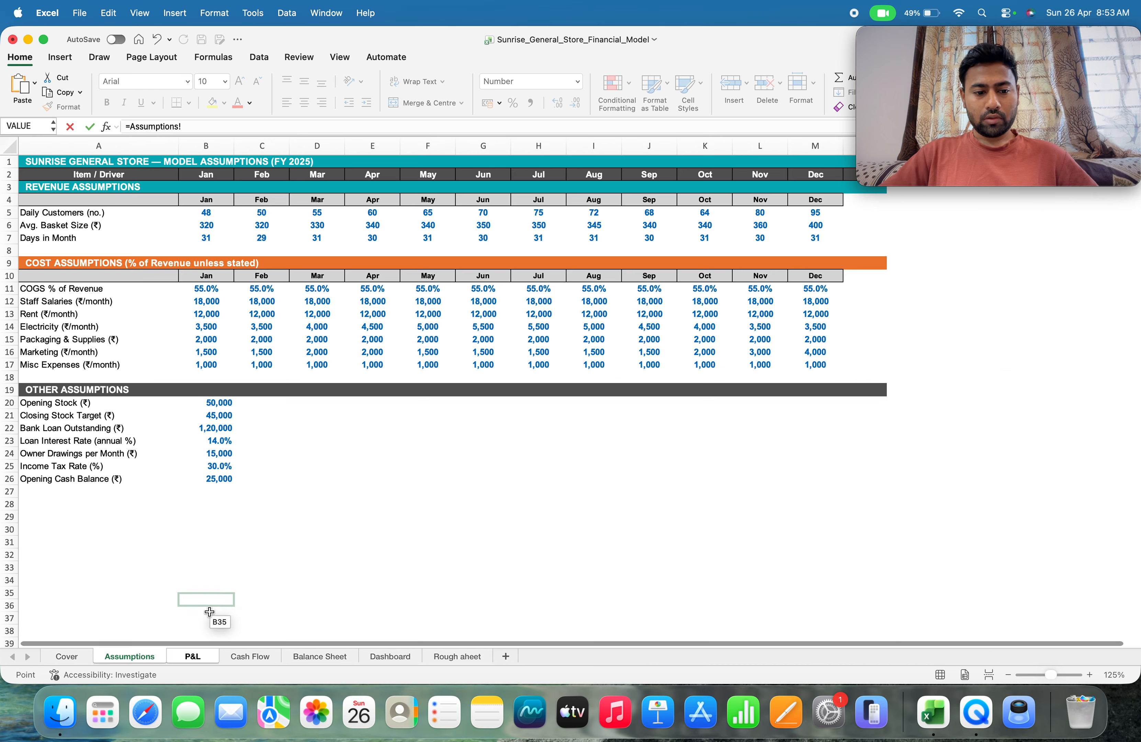
left_click(186, 657)
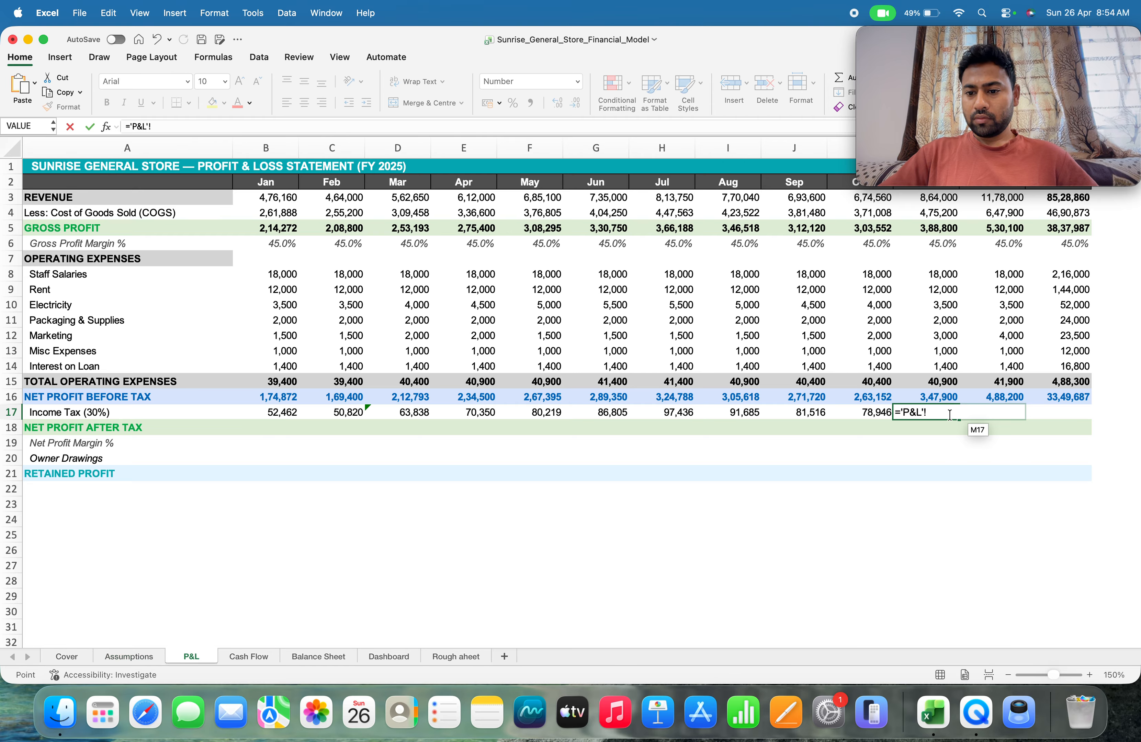
key("BackSpace")
key("BackSpace")
key("BackSpace")
key("BackSpace")
key("BackSpace")
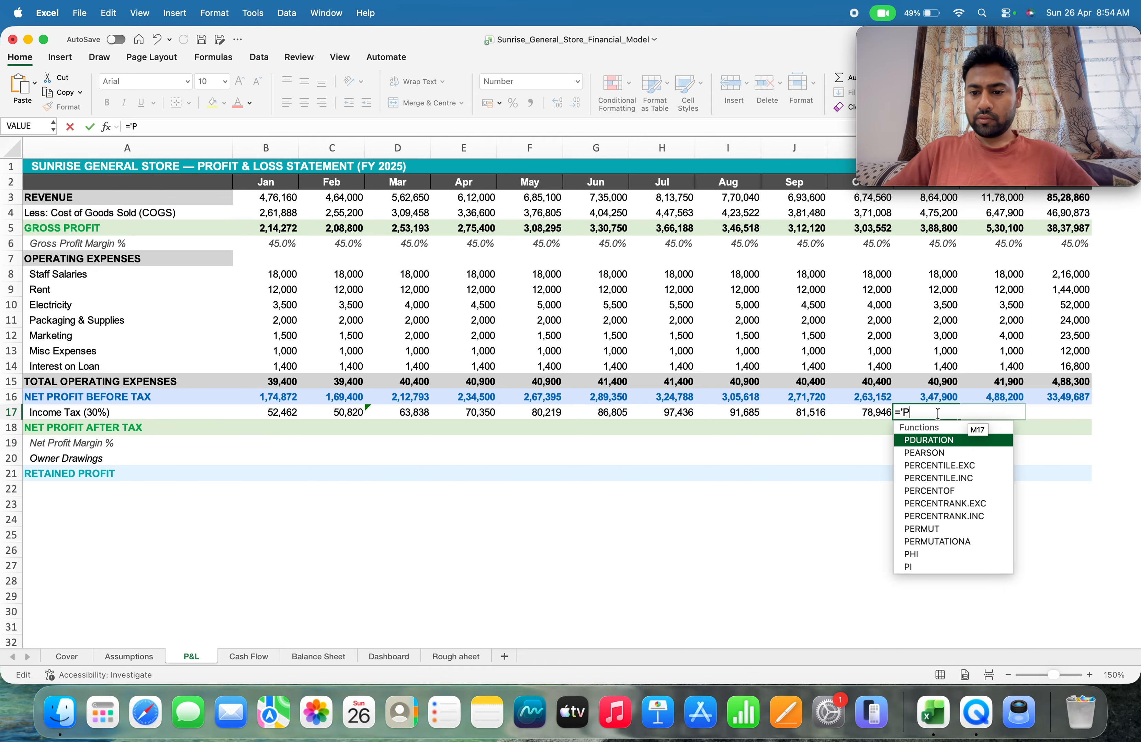
left_click(927, 396)
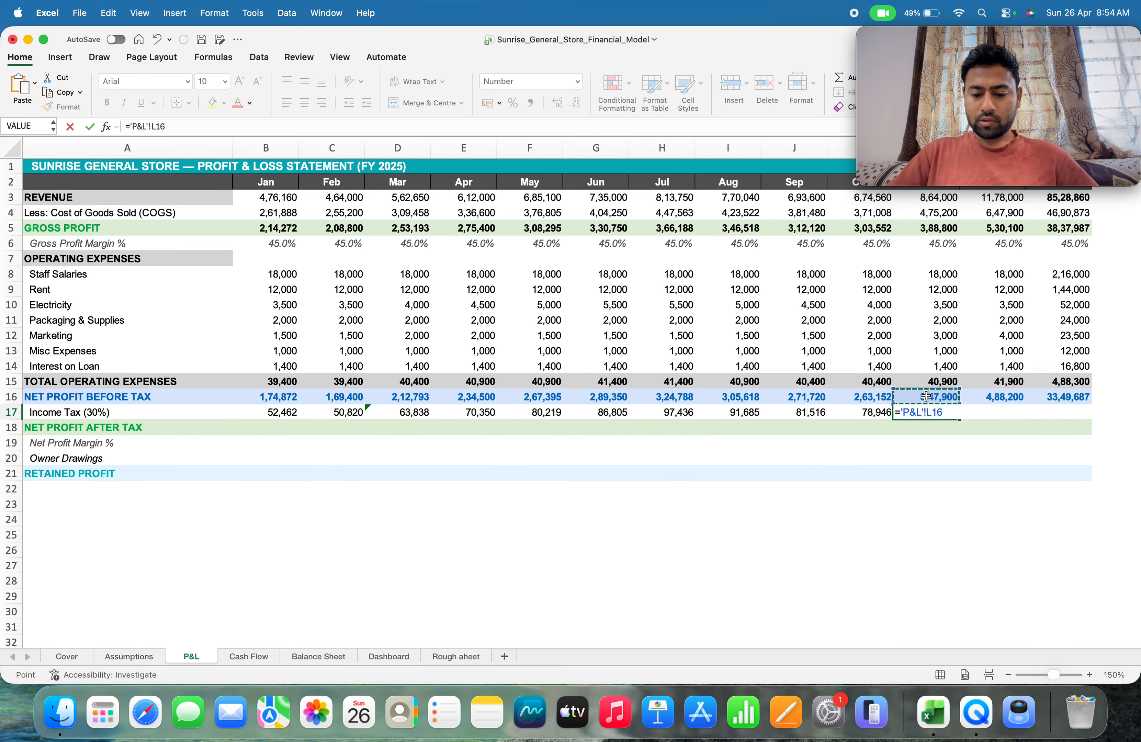
type("*")
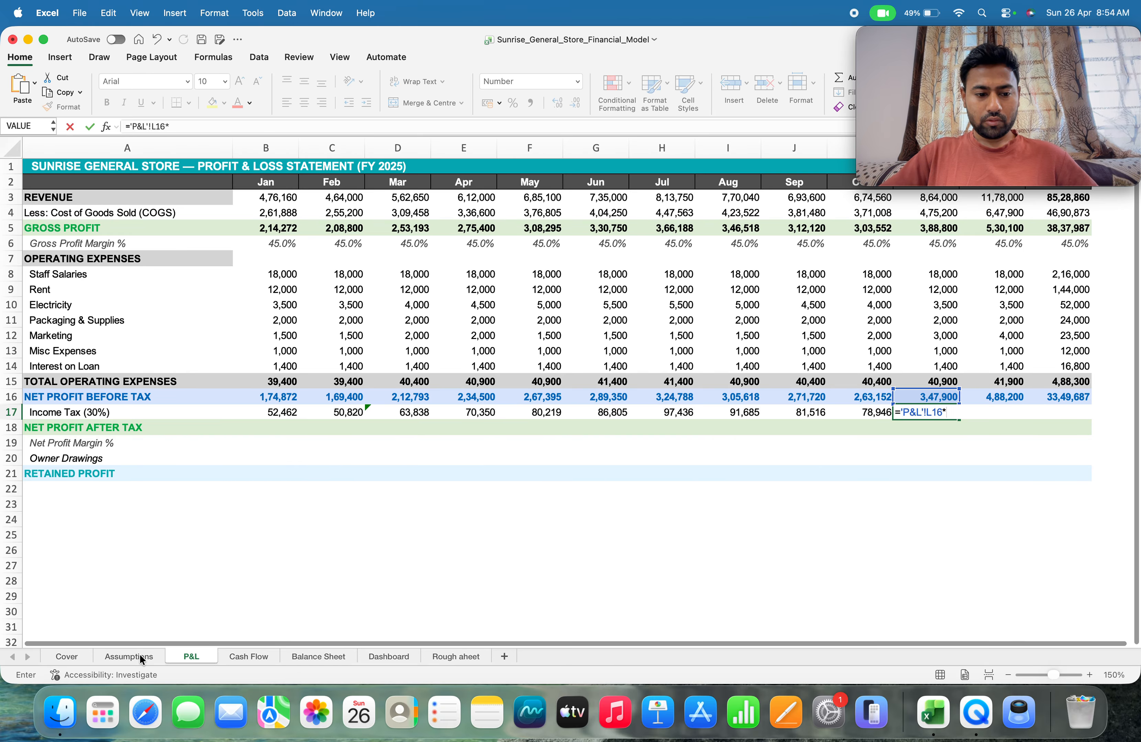
left_click(129, 656)
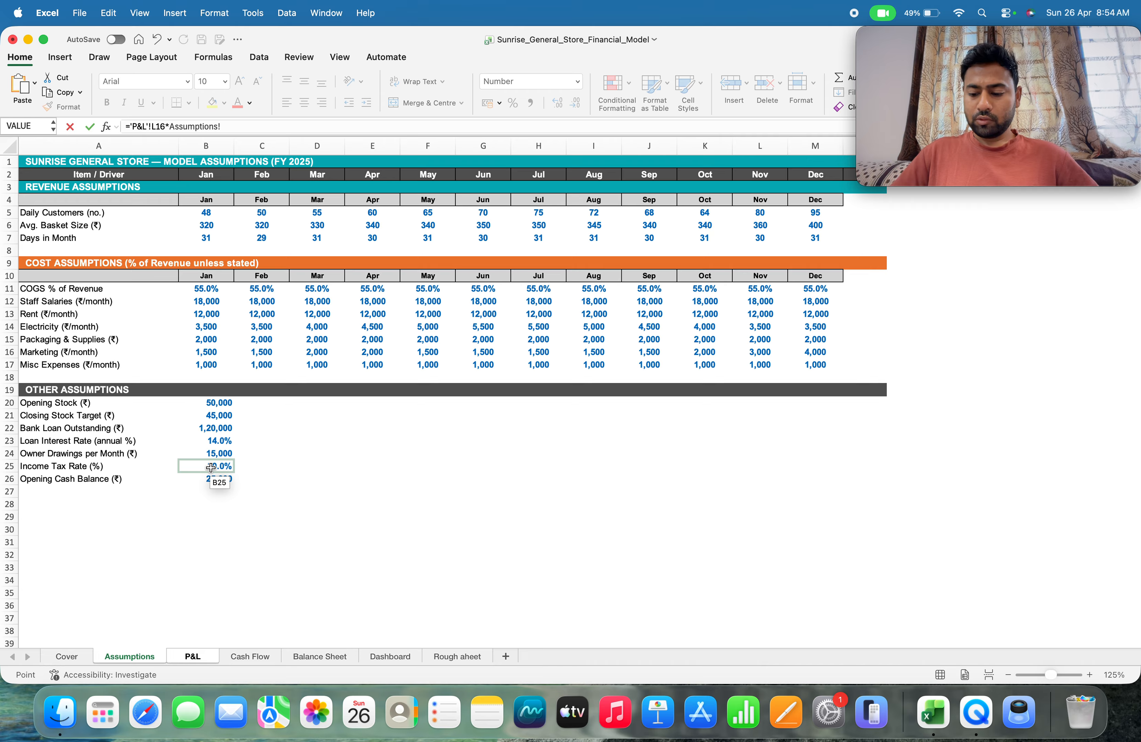
key("Return")
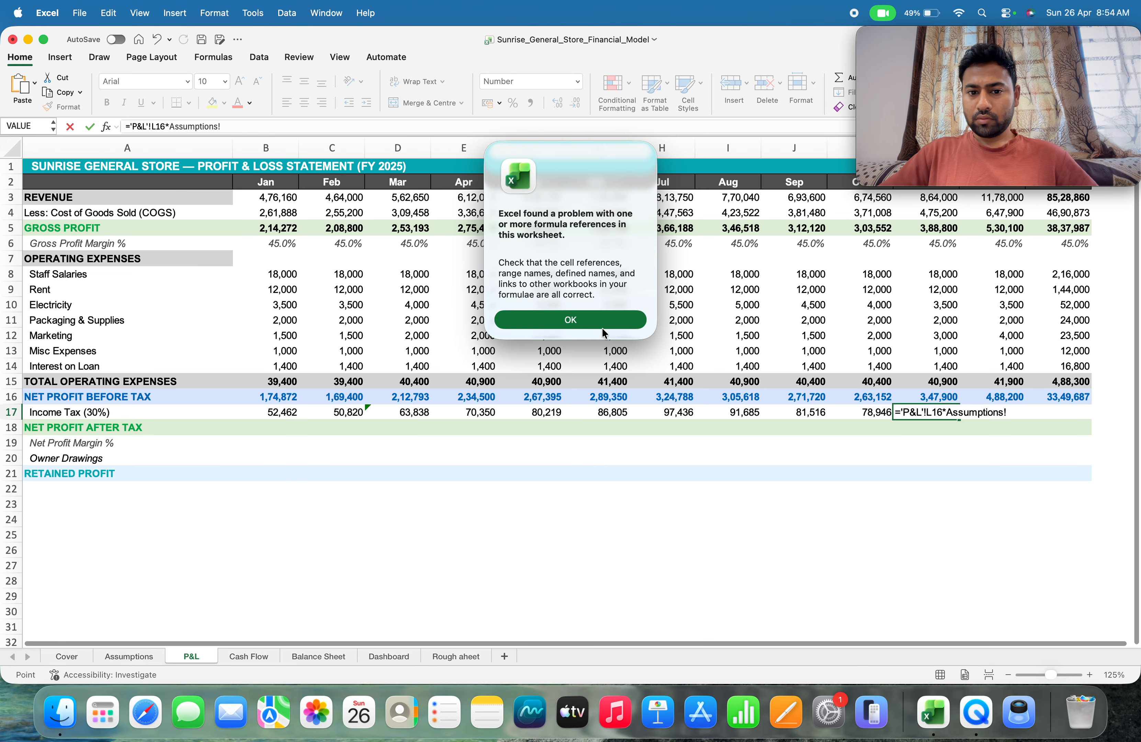
left_click(601, 320)
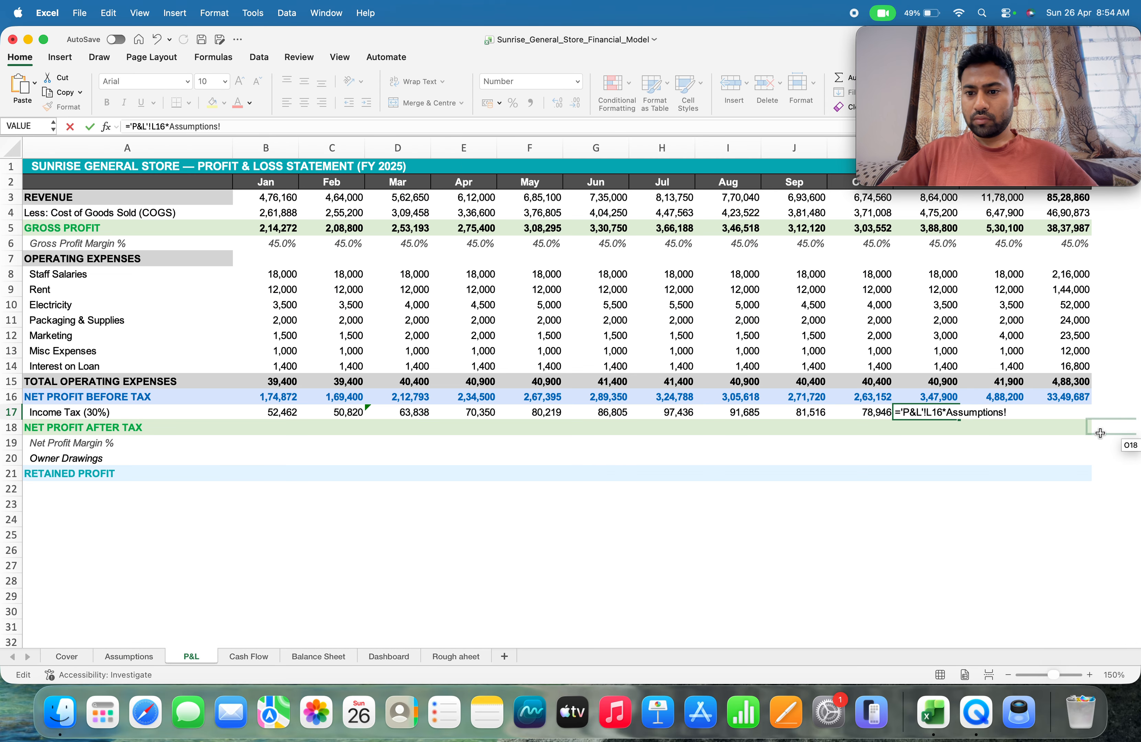
left_click(935, 413)
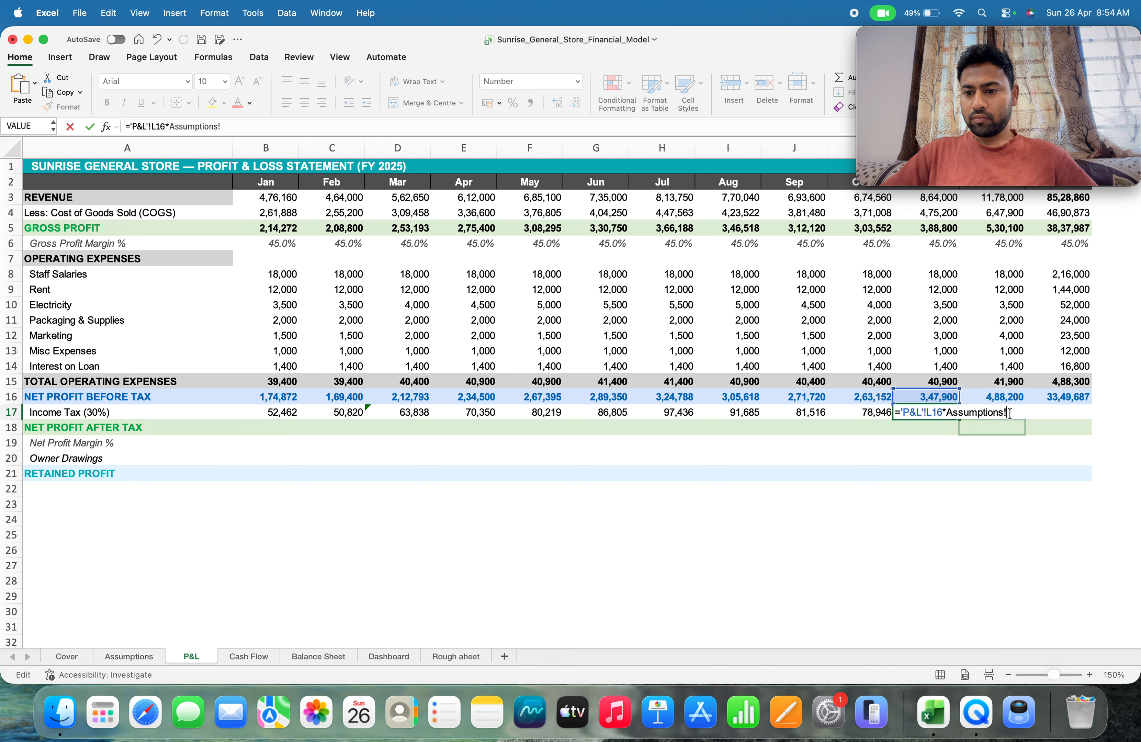
key("BackSpace")
key("BackSpace")
key("BackSpace")
key("BackSpace")
key("BackSpace")
key("BackSpace")
key("BackSpace")
key("BackSpace")
key("BackSpace")
key("BackSpace")
key("BackSpace")
key("BackSpace")
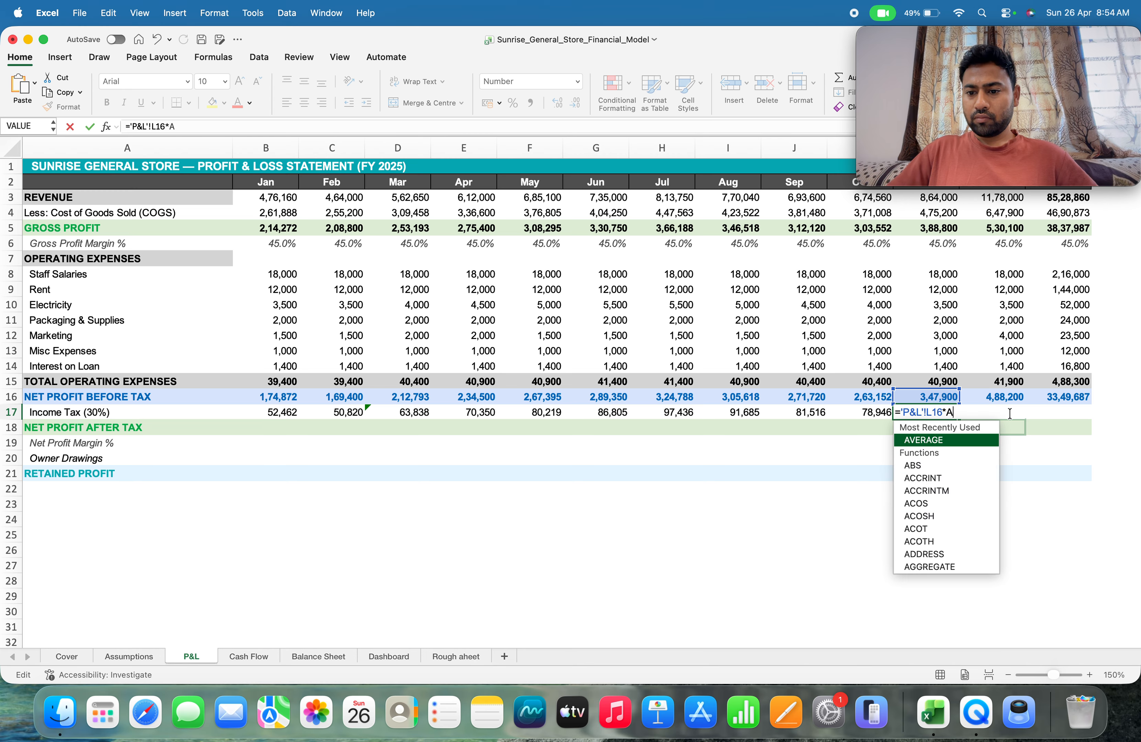
key("BackSpace")
key("BackSpace")
key("BackSpace")
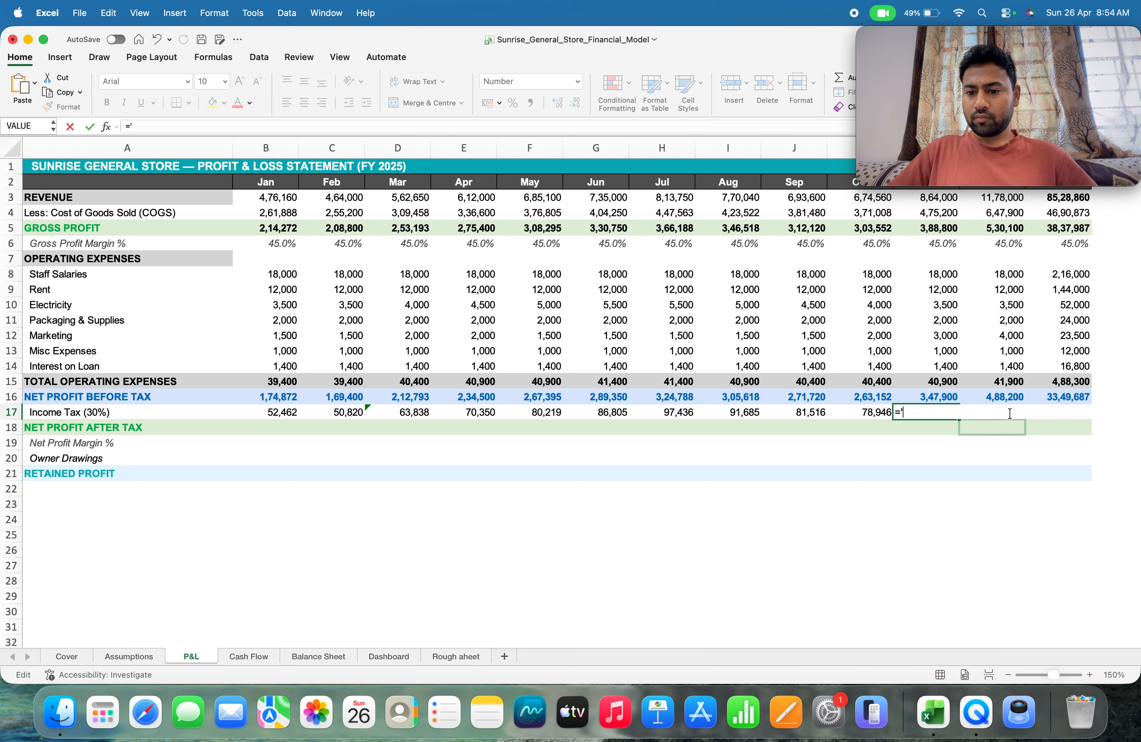
Complete the November income tax formula in L17 as ='P&L'!L16*Assumptions!B25
left_click(915, 394)
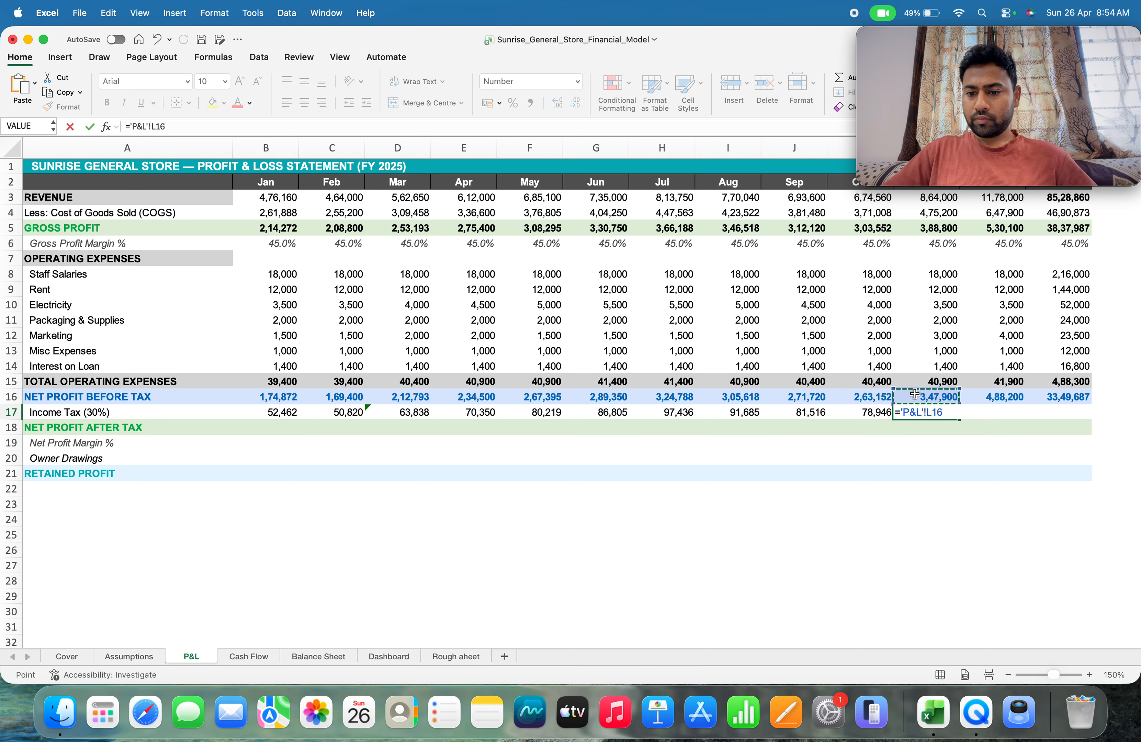
type("*")
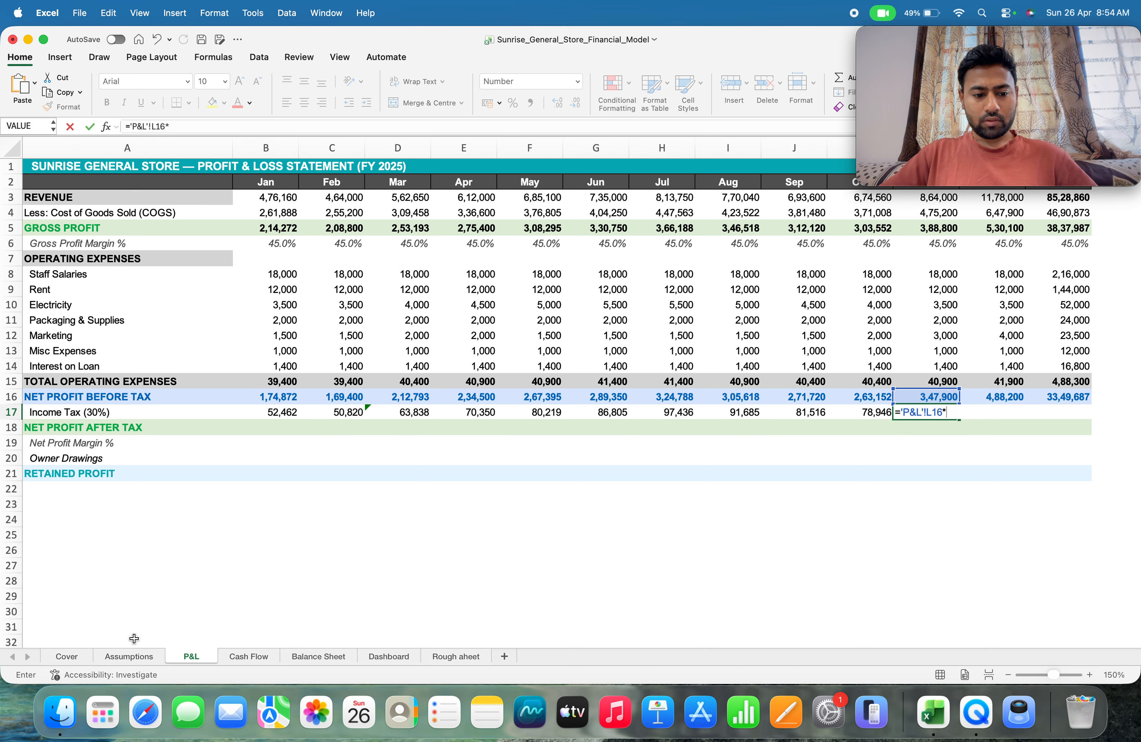
left_click(125, 655)
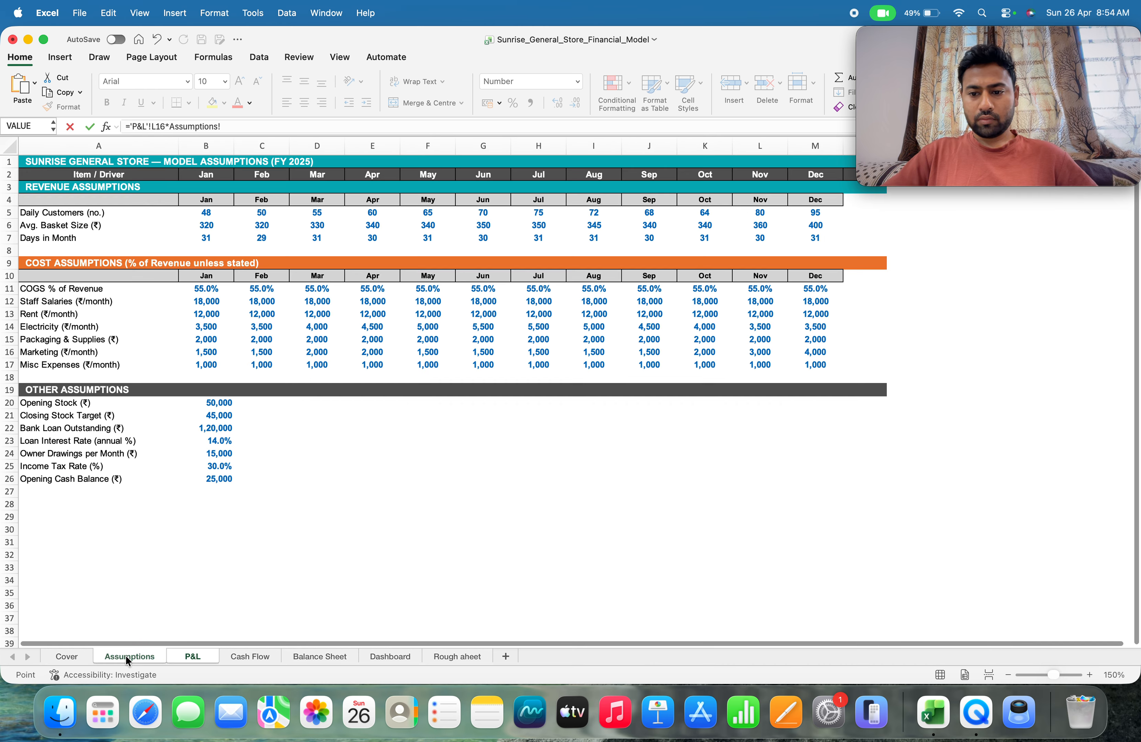
left_click(219, 466)
key("Return")
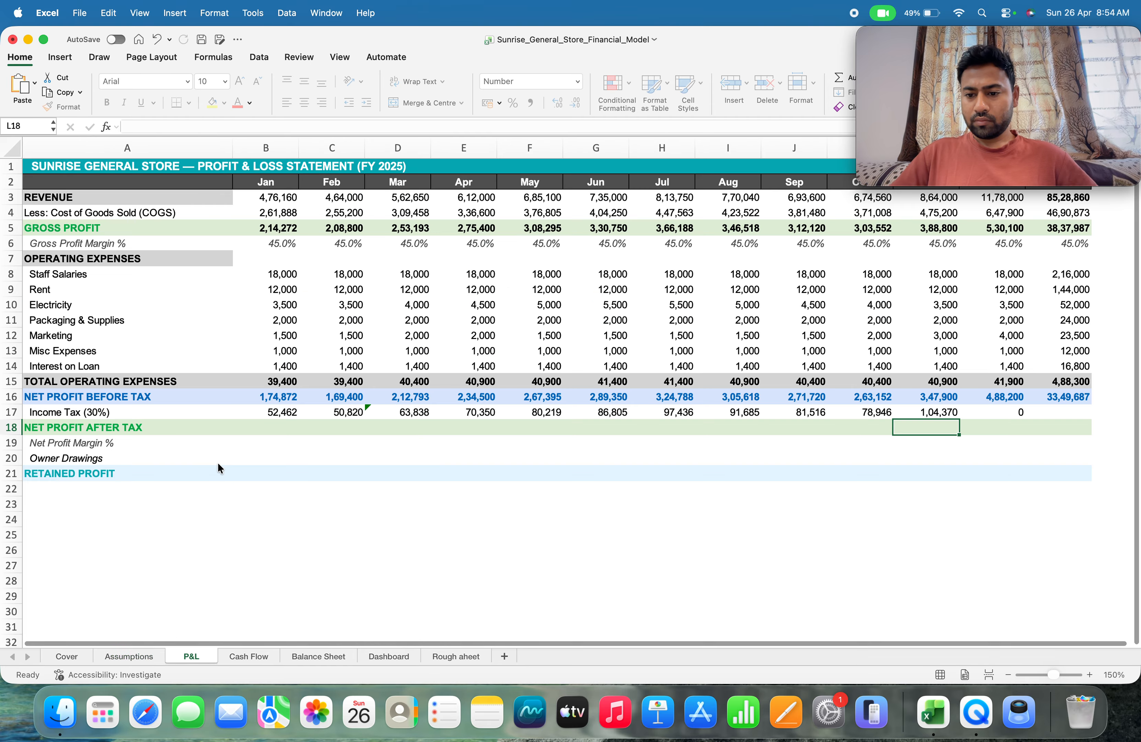
Replace the December income tax formula in M17 with =M16*Assumptions!B25
key("Up")
key("Right")
type("=")
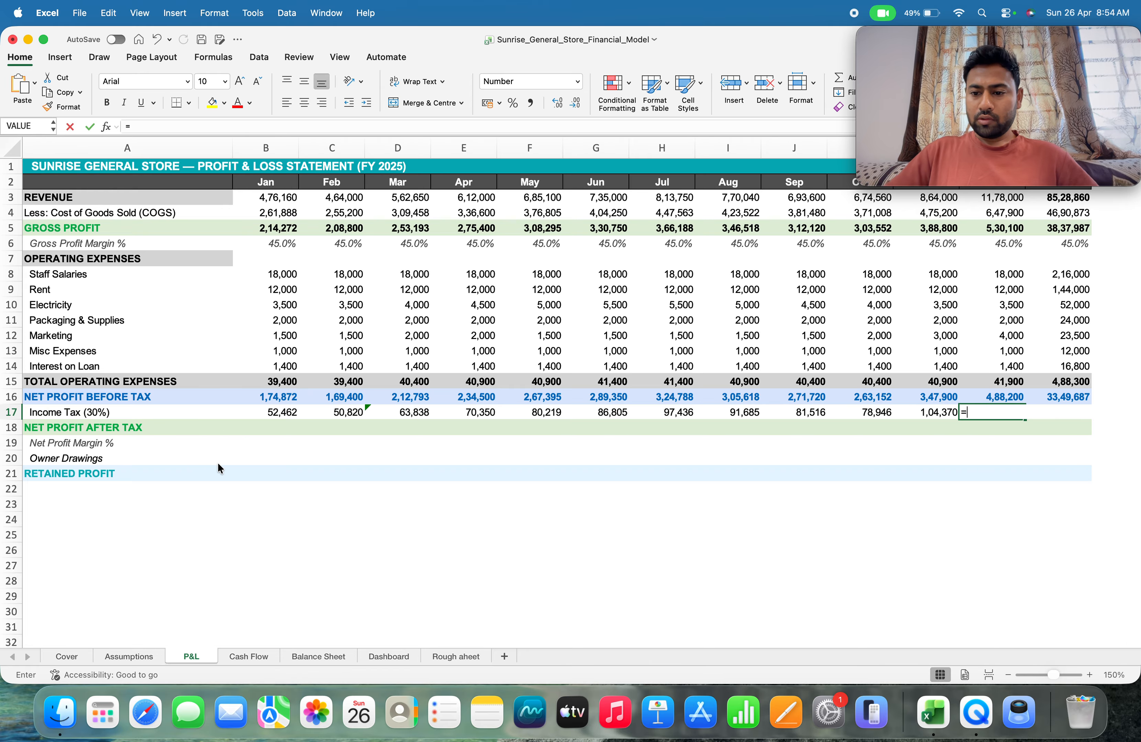
key("Up")
type("*")
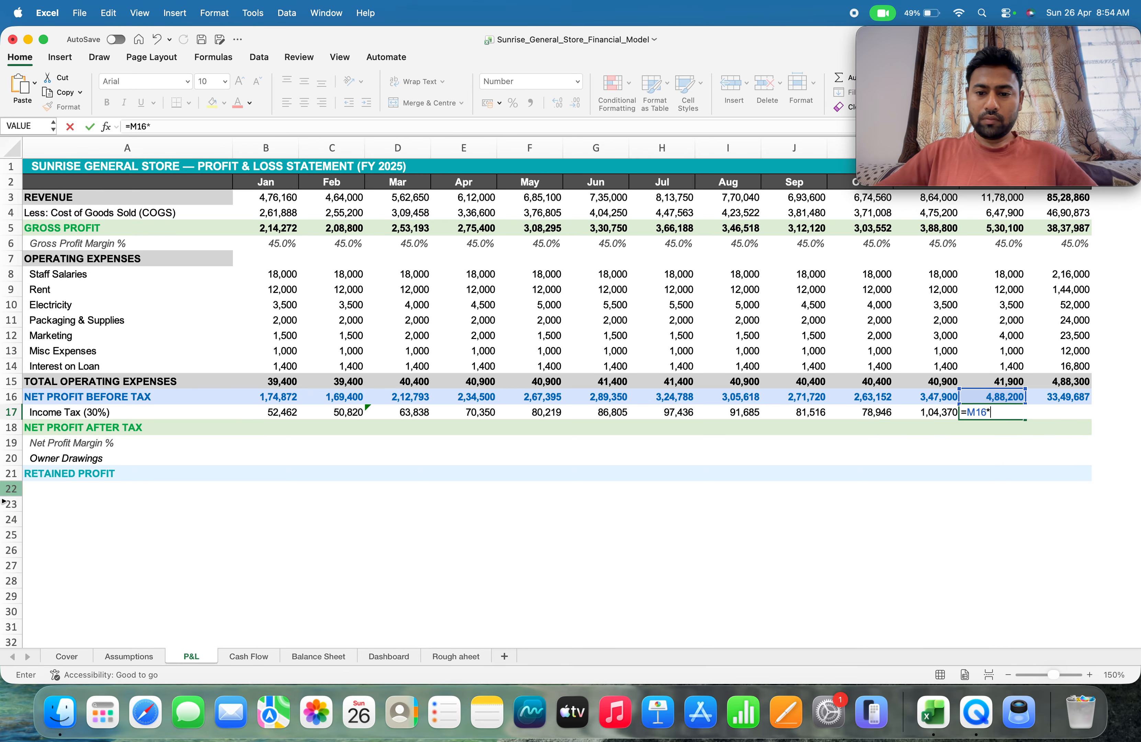
left_click(115, 655)
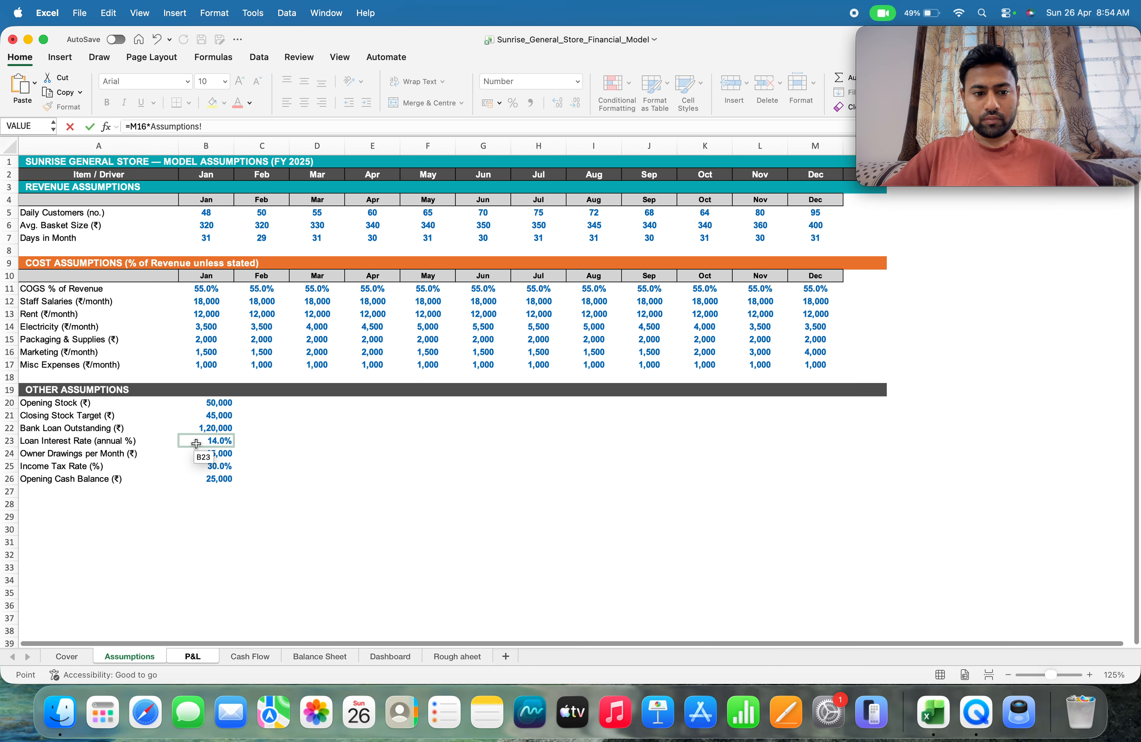
left_click(202, 467)
key("Return")
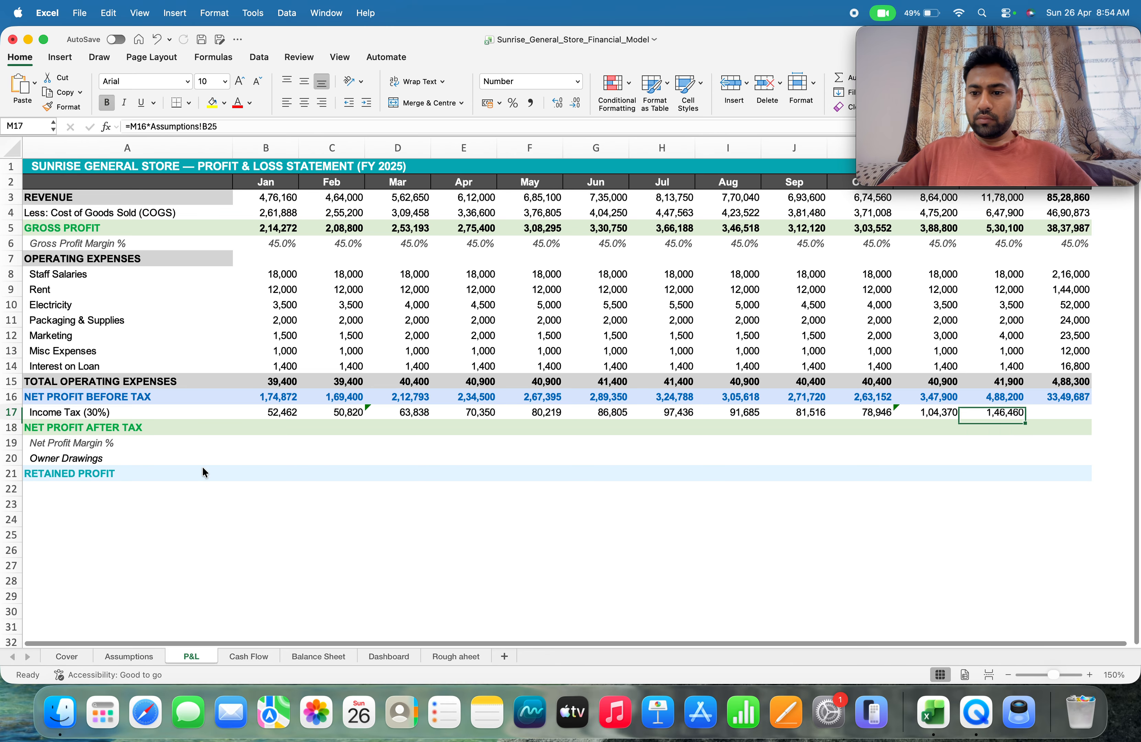
Total the full-year income tax in N17 with =SUM(B17:M17)
key("Right")
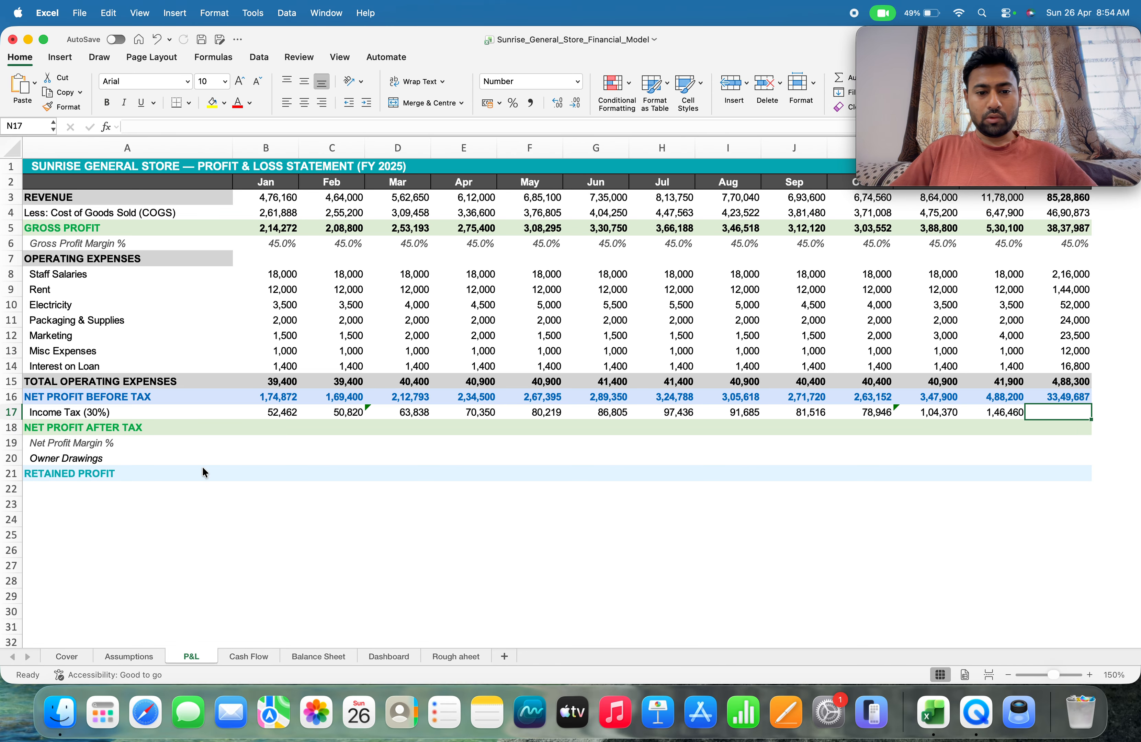
type("=")
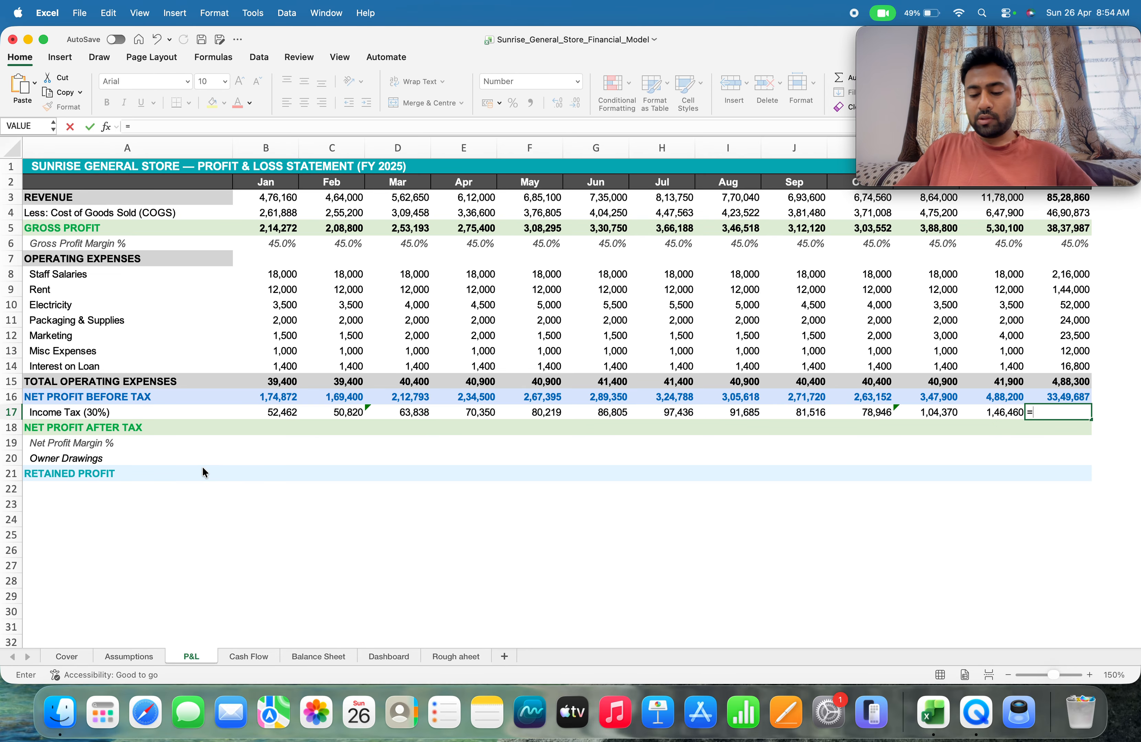
type("sum")
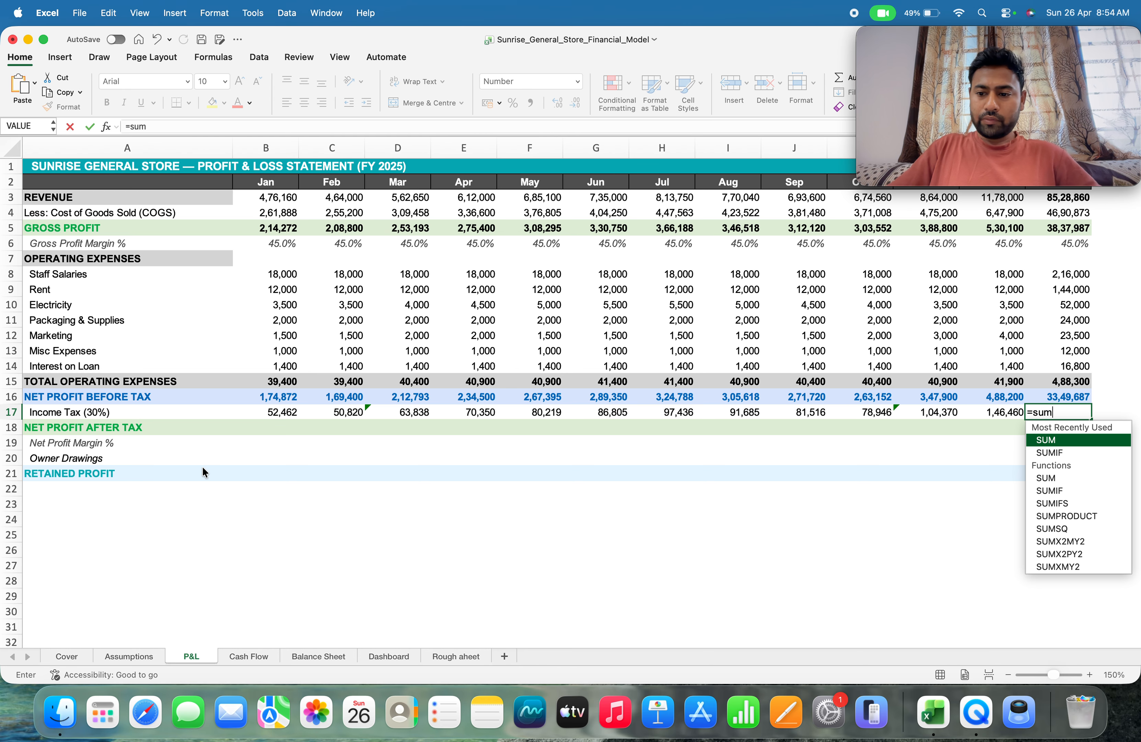
type("(")
key("Left")
key("Left")
key("Left")
key("Left")
key("Left")
key("Left")
key("Left")
key("Left")
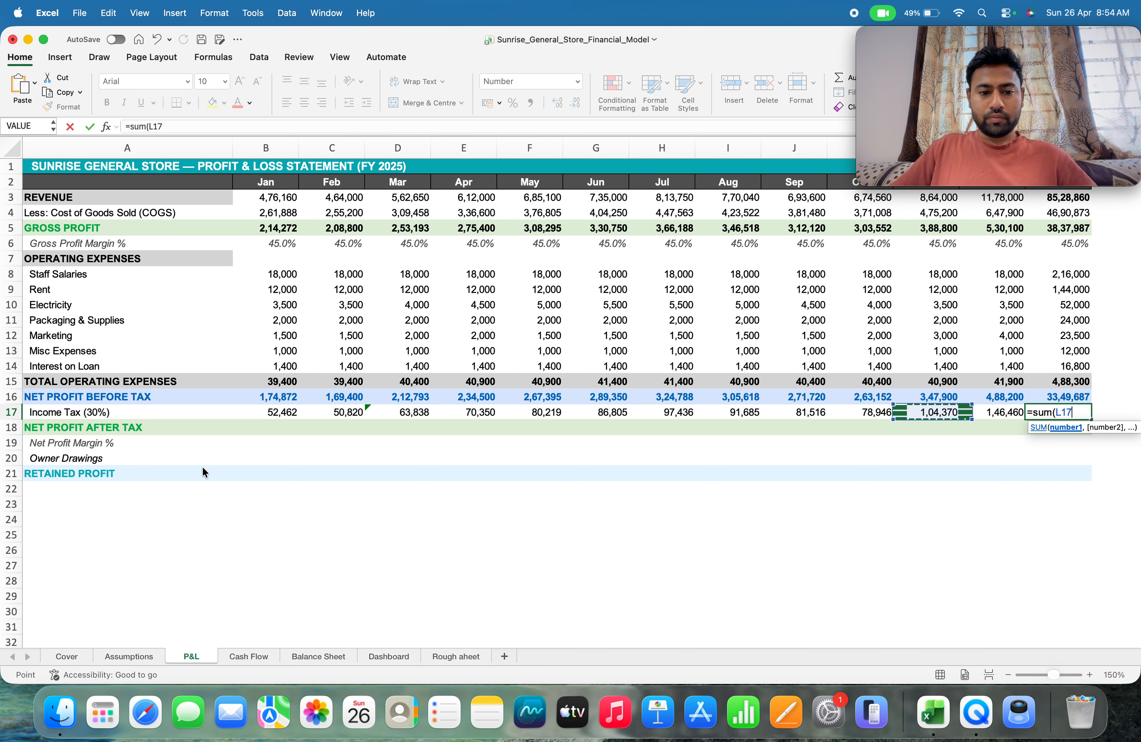
key("Left")
key("Left")
key("Left")
key("Left")
key("shift+Right")
key("shift+Right")
key("shift+Right")
key("shift+Right")
key("shift+Right")
key("shift+Right")
key("shift+Right")
key("shift+Right")
key("shift+Right")
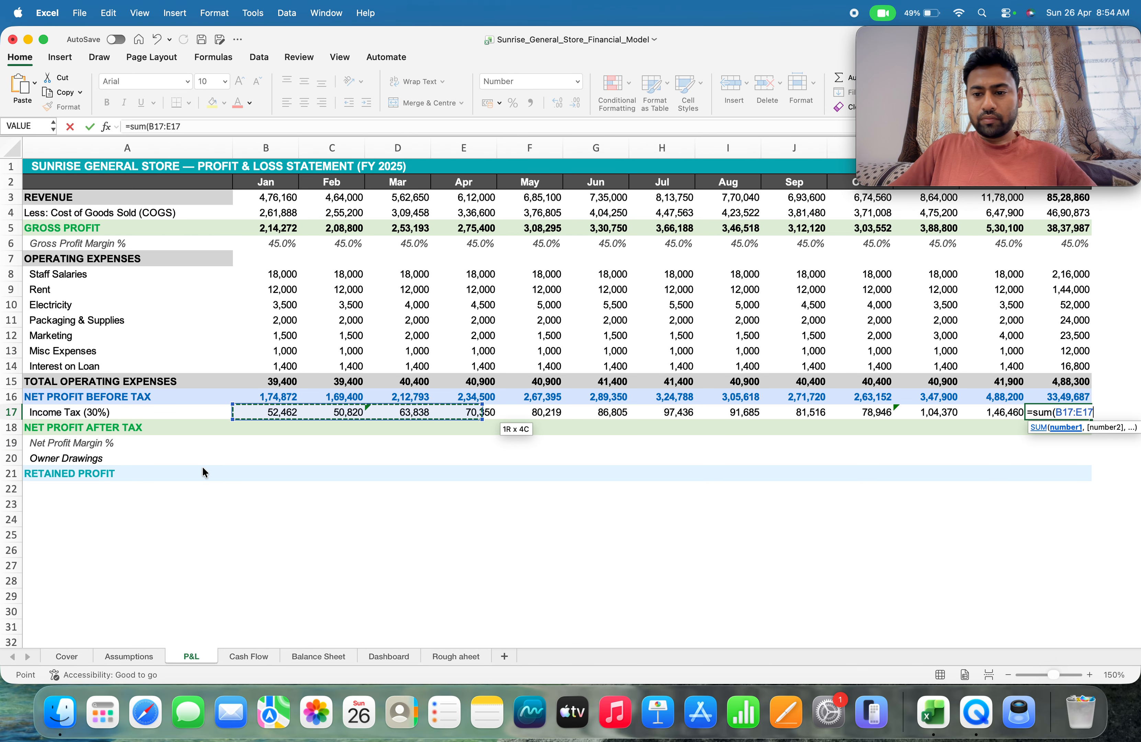
key("shift+Right")
key("shift+Right")
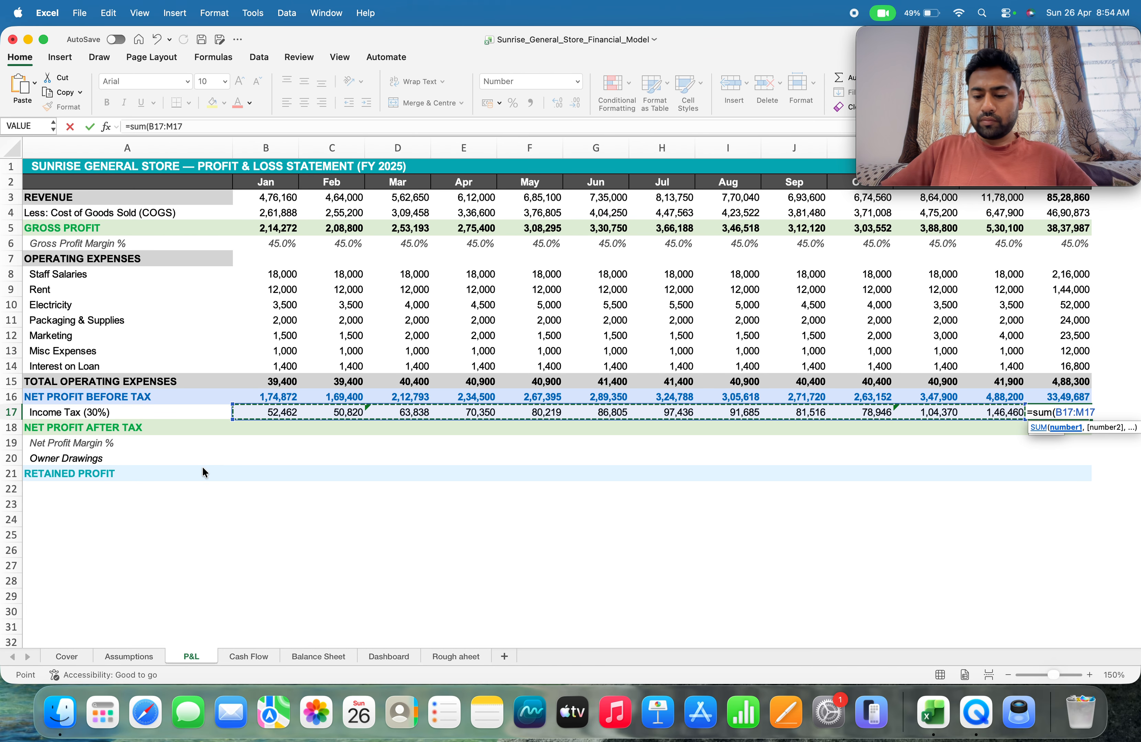
type(")")
key("Return")
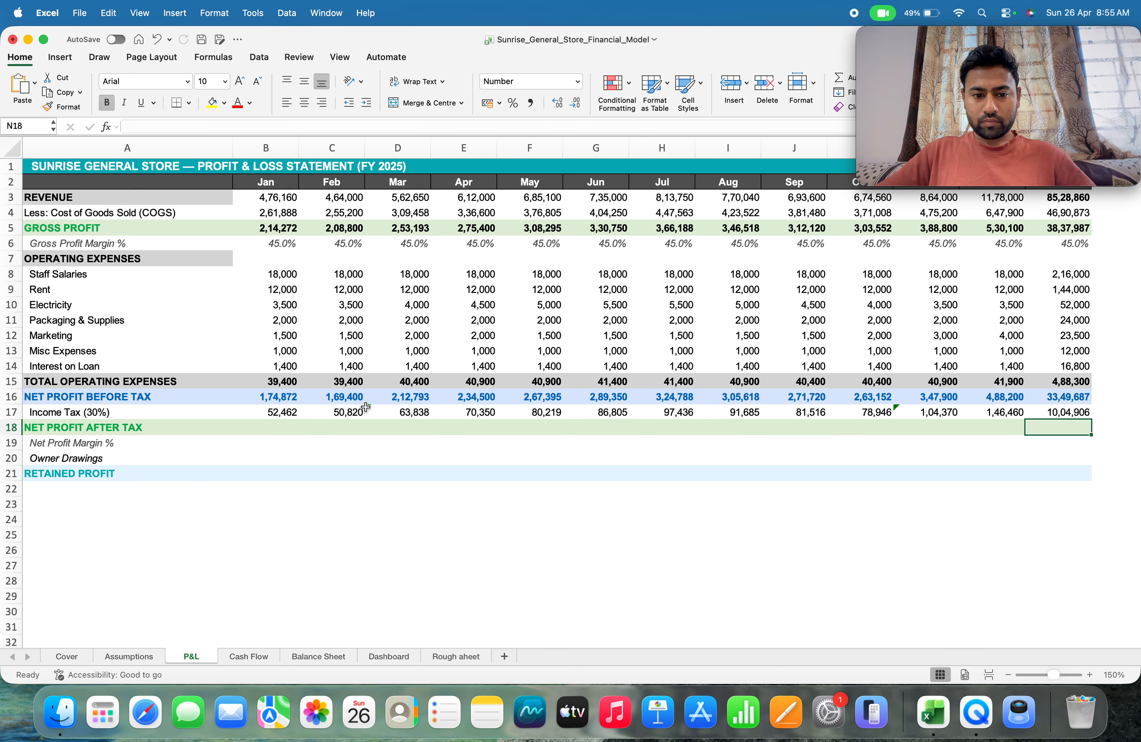
Enter =B16-B17 as January's net profit after tax in B18 and fill it across through December in M18
left_click(274, 430)
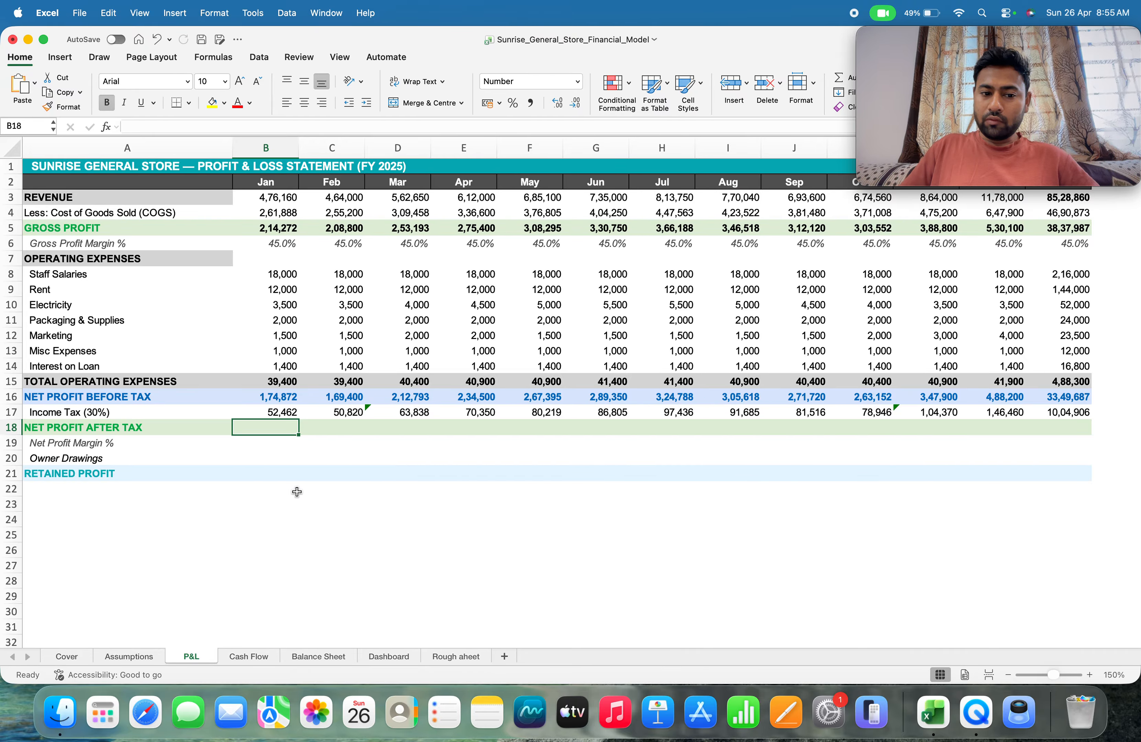
type("=")
key("Up")
key("Up")
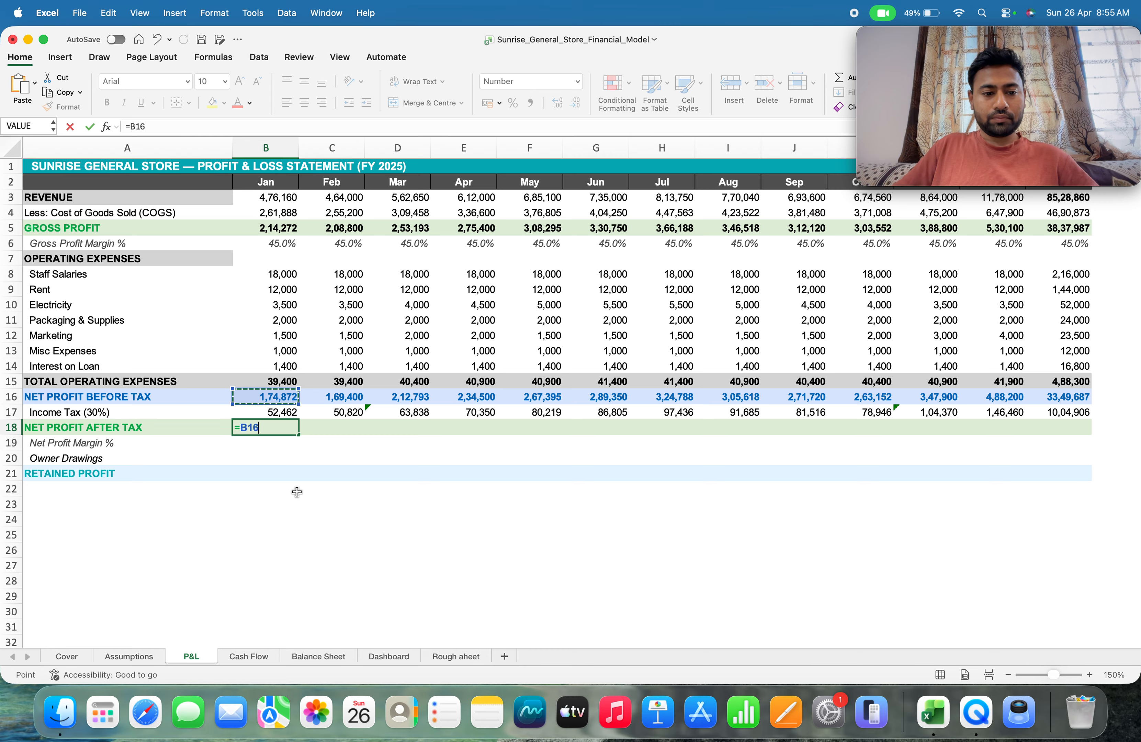
type("-")
key("Up")
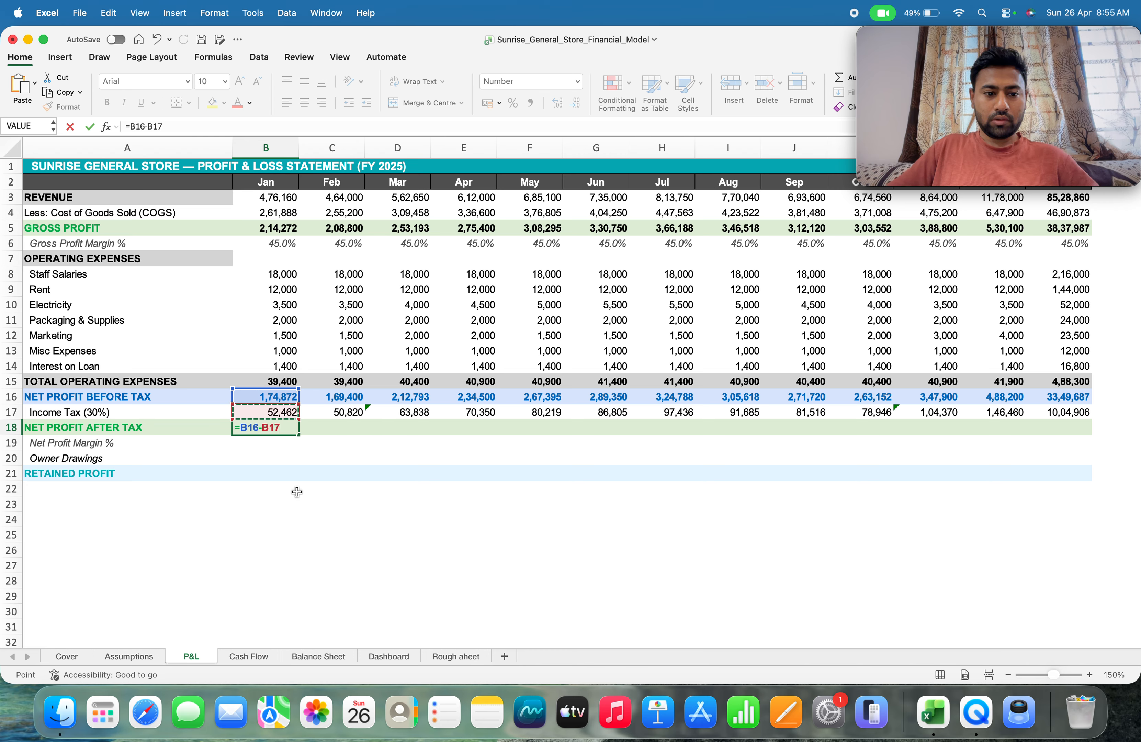
key("Return")
key("Up")
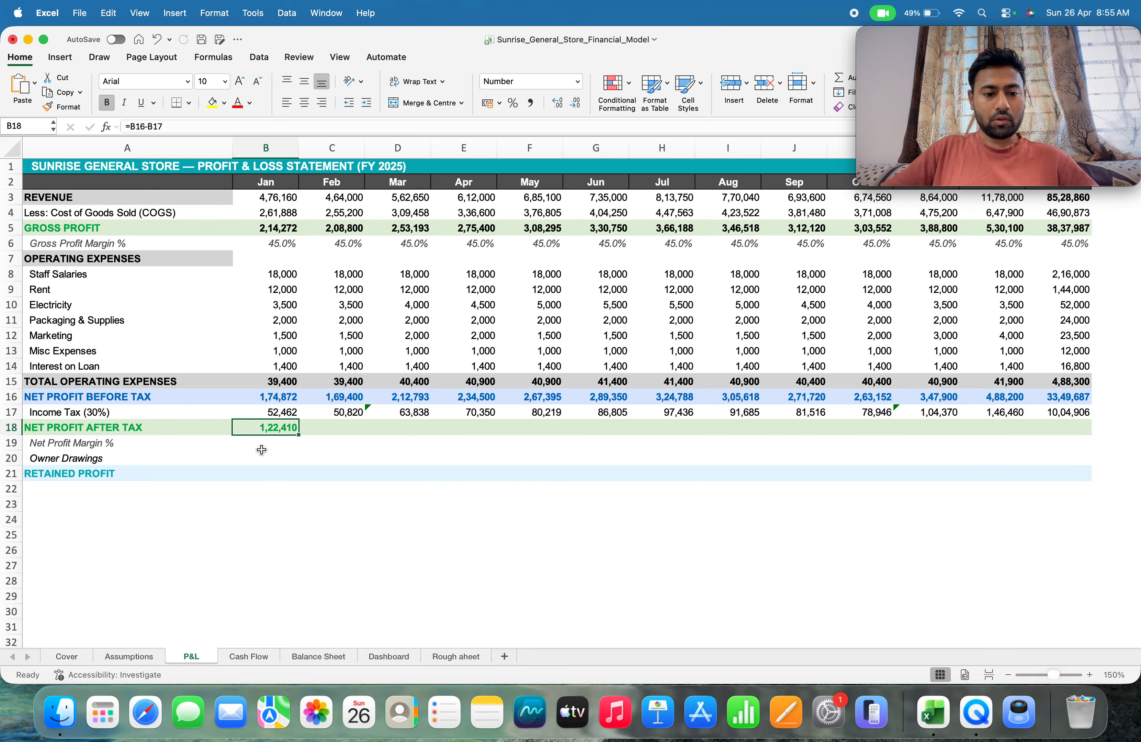
left_click_drag(297, 436, 1024, 469)
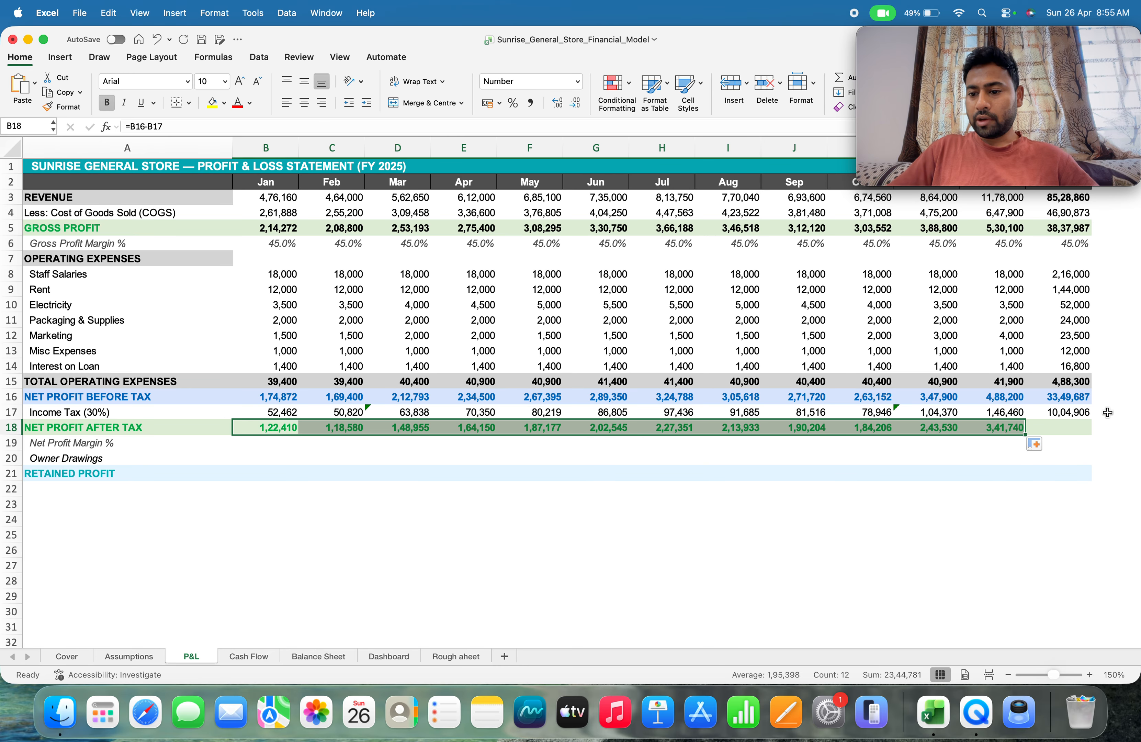
Total the full-year net profit after tax in N18 with =SUM(B18:M18)
left_click(1066, 429)
type("=")
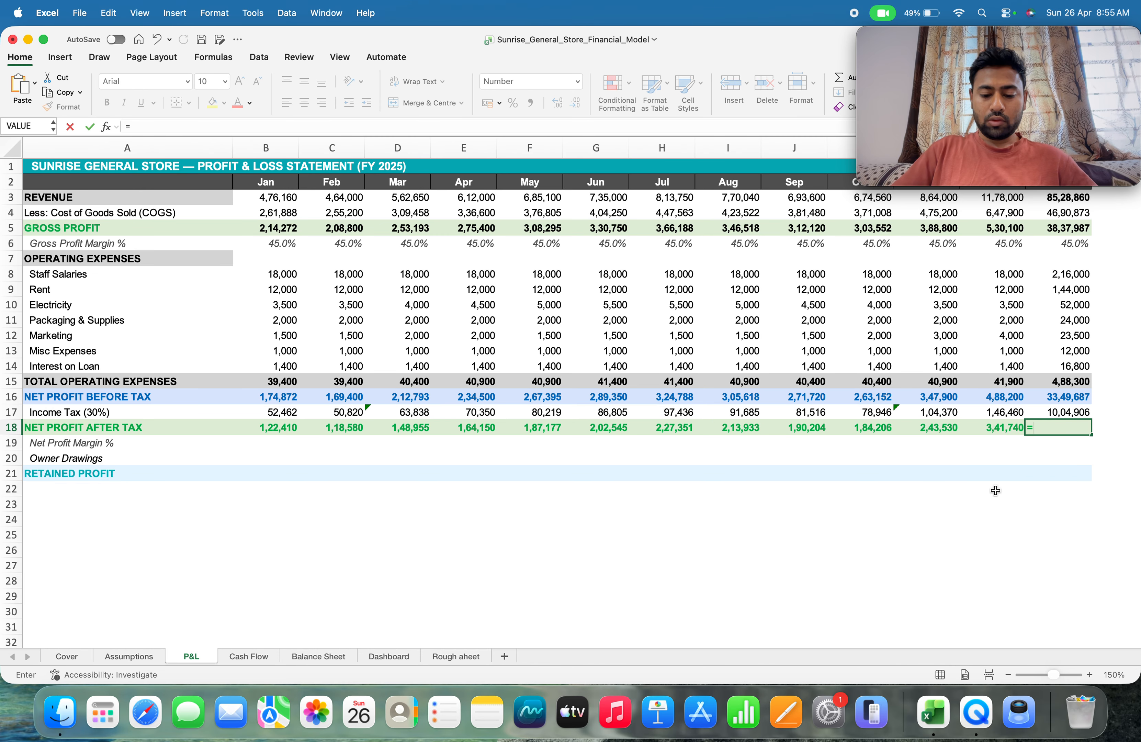
type("sum(")
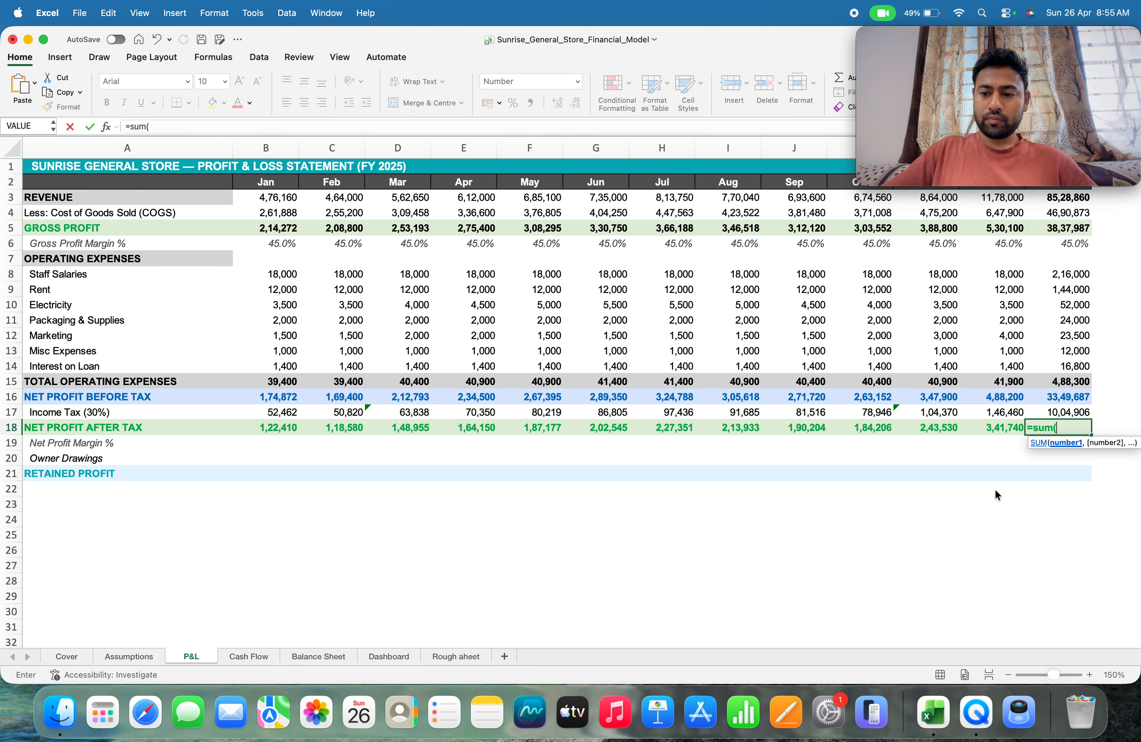
key("Left")
key("Left")
key("Left")
key("Left")
key("Left")
key("Left")
key("Left")
key("Left")
key("Left")
key("Left")
key("Left")
key("Left")
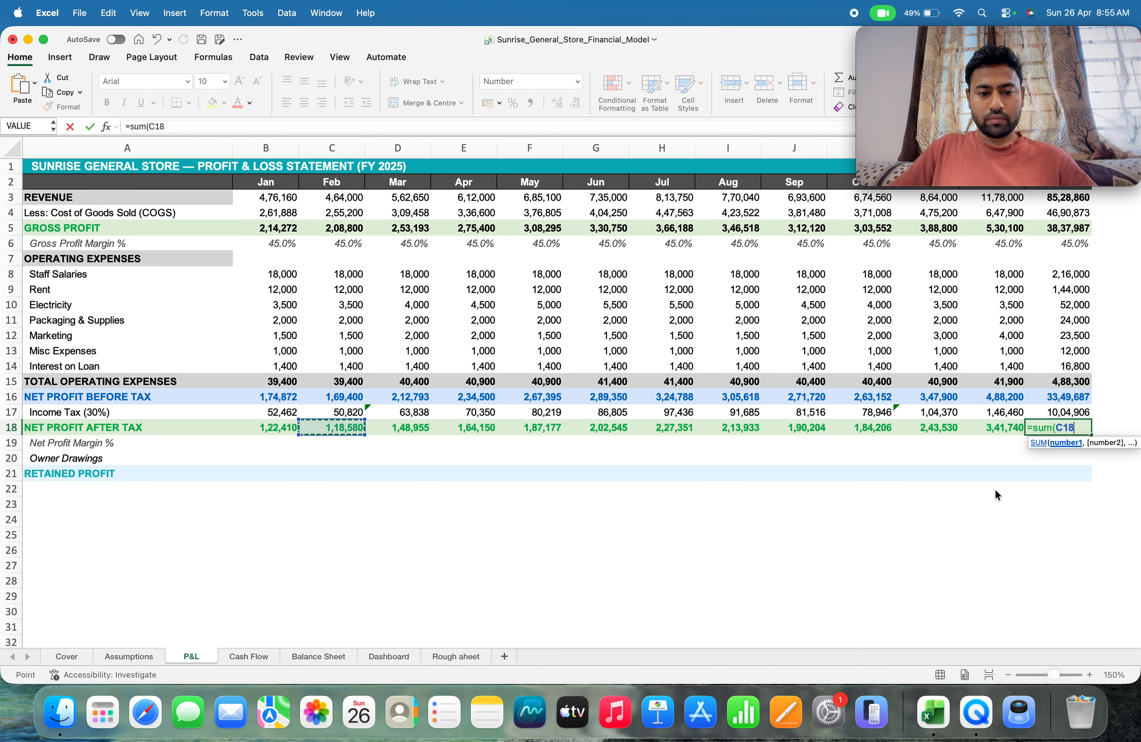
key("shift+Right")
key("shift+Right")
key("shift+Right")
key("shift+Right")
key("shift+Right")
key("shift+Right")
key("shift+Right")
key("shift+Right")
key("shift+Right")
key("shift+Right")
key("shift+Right")
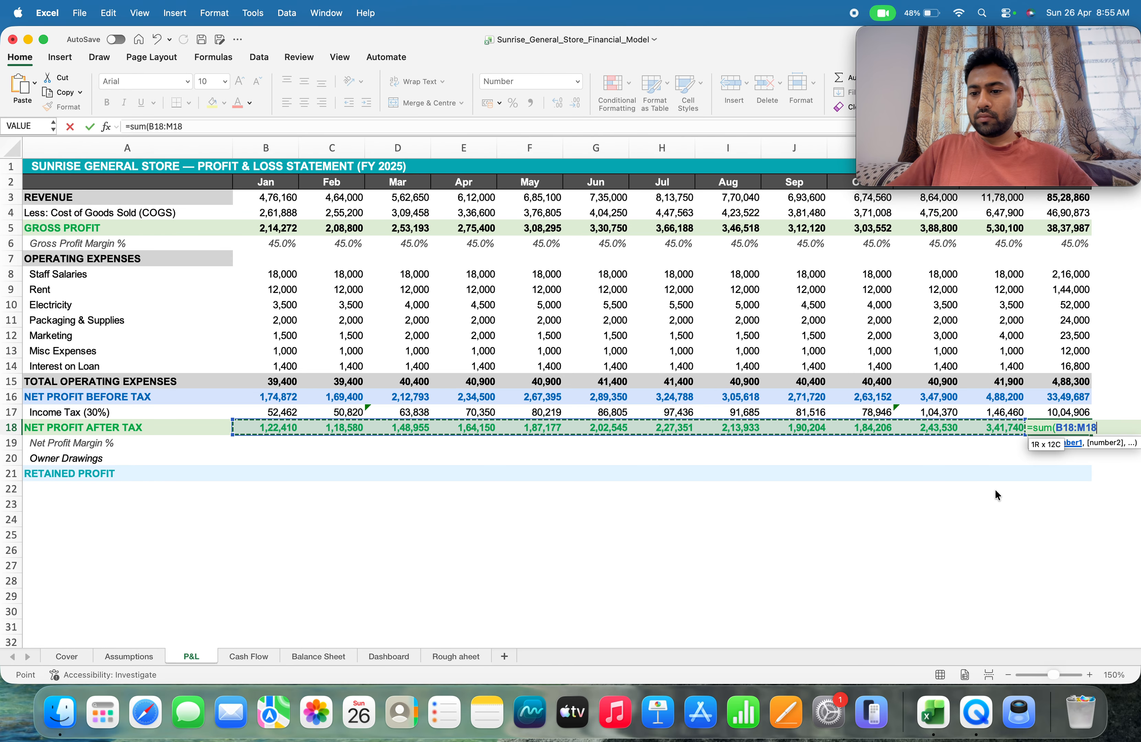
type(")")
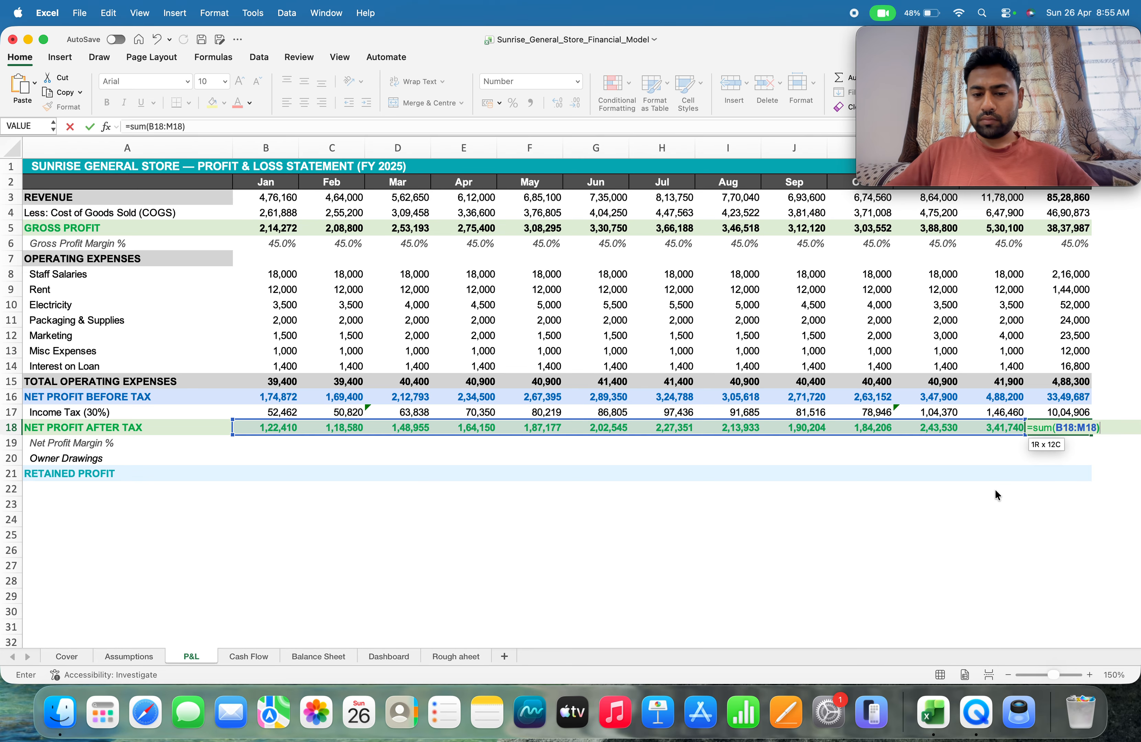
key("Return")
Enter =B18/B3 as January's net profit margin in B19 and fill it across through December in M19
key("Left")
key("Left")
key("Left")
key("Left")
key("Left")
key("Left")
key("Left")
key("Left")
key("Left")
key("Left")
key("Left")
key("Left")
key("Left")
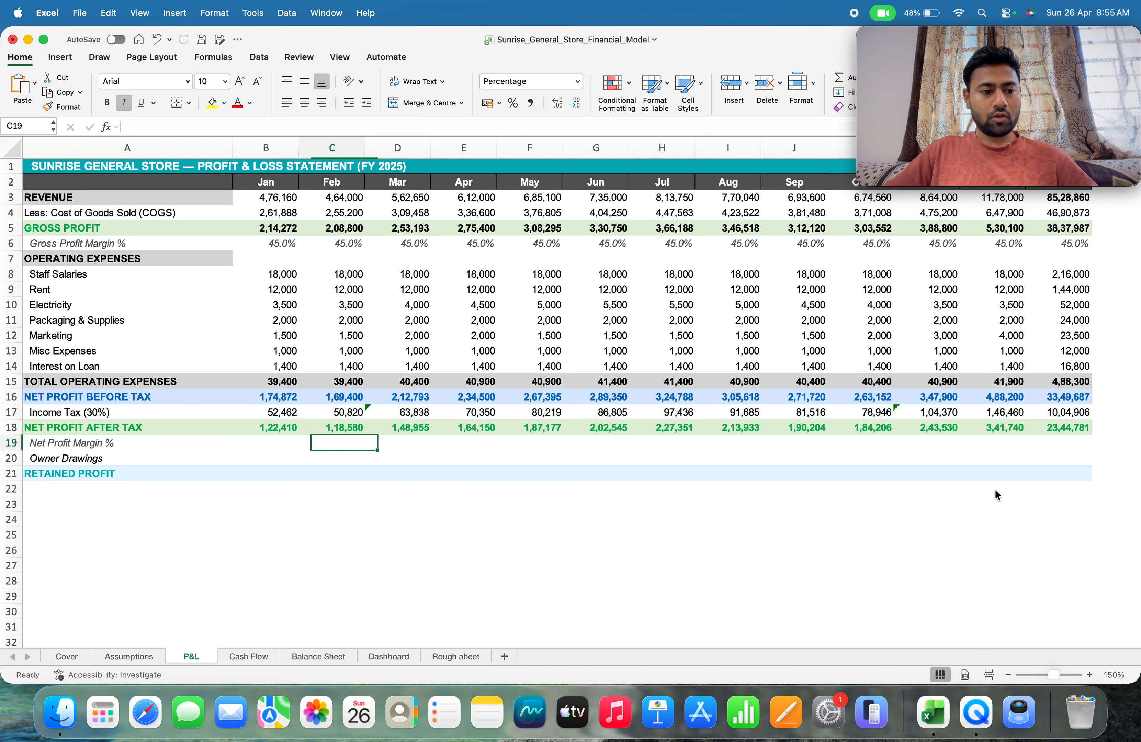
key("Right")
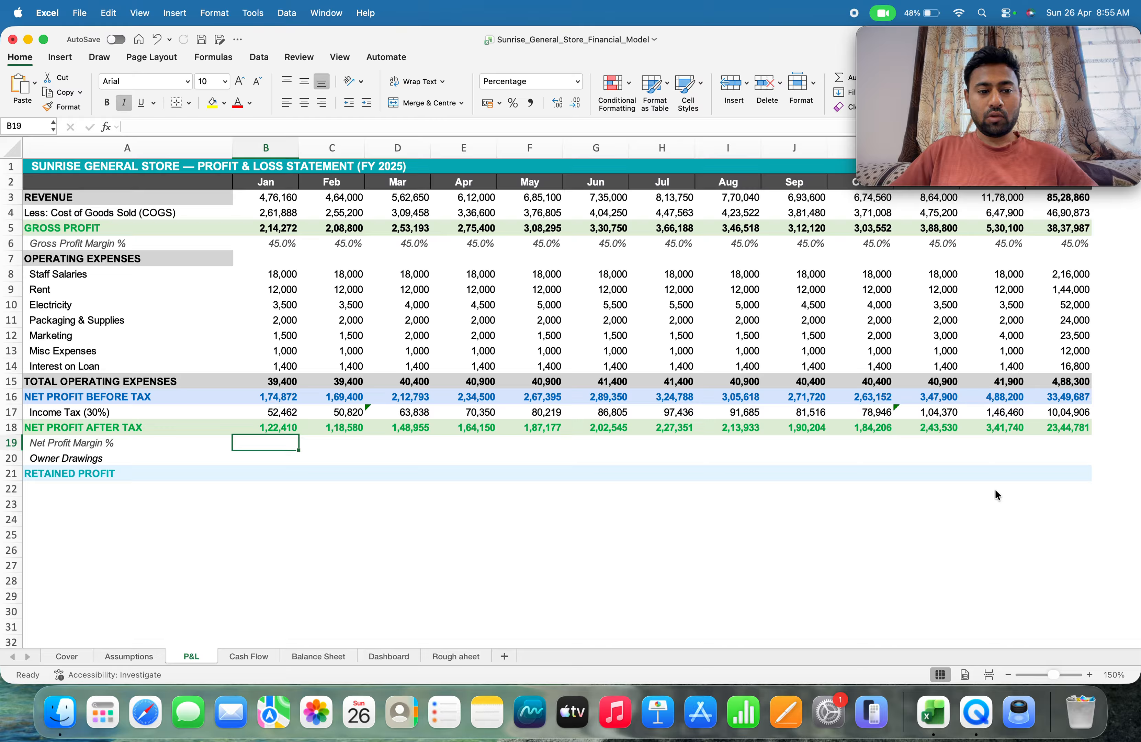
type("=")
key("Up")
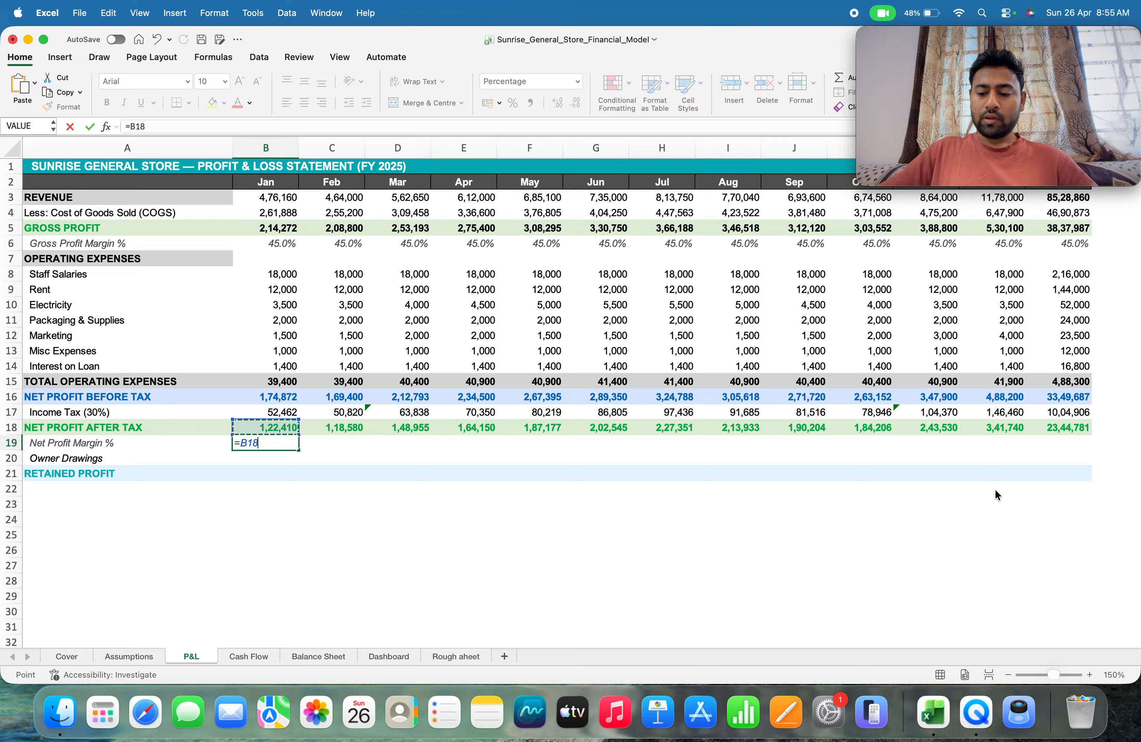
type("/")
key("Up")
key("Up")
key("Up")
key("Up")
key("Up")
key("Up")
key("Up")
key("Up")
key("Up")
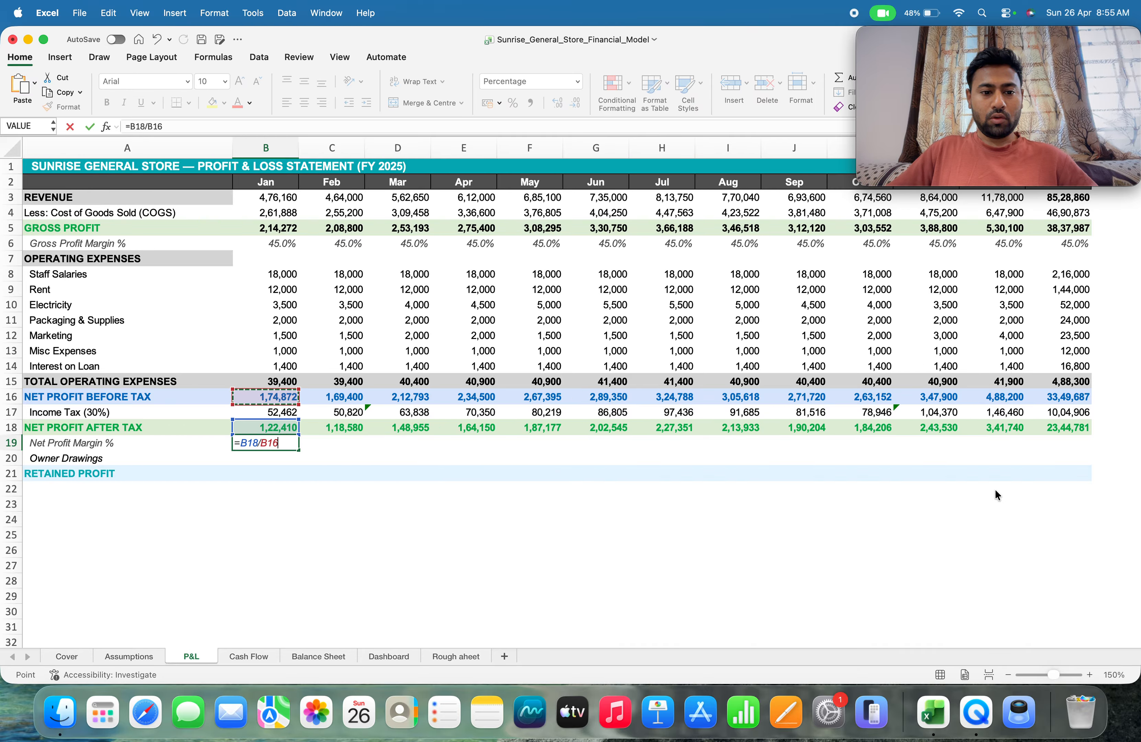
key("Up")
key("Up")
key("Up")
key("Up")
key("Up")
key("Up")
key("Up")
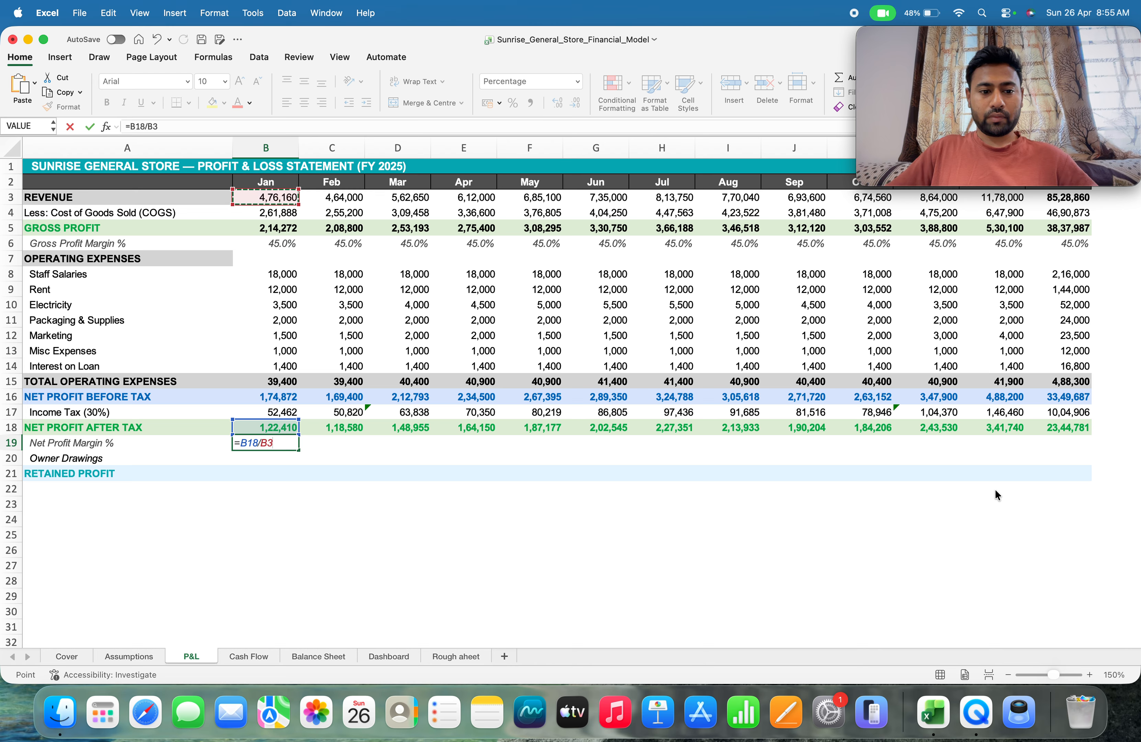
key("Return")
key("Up")
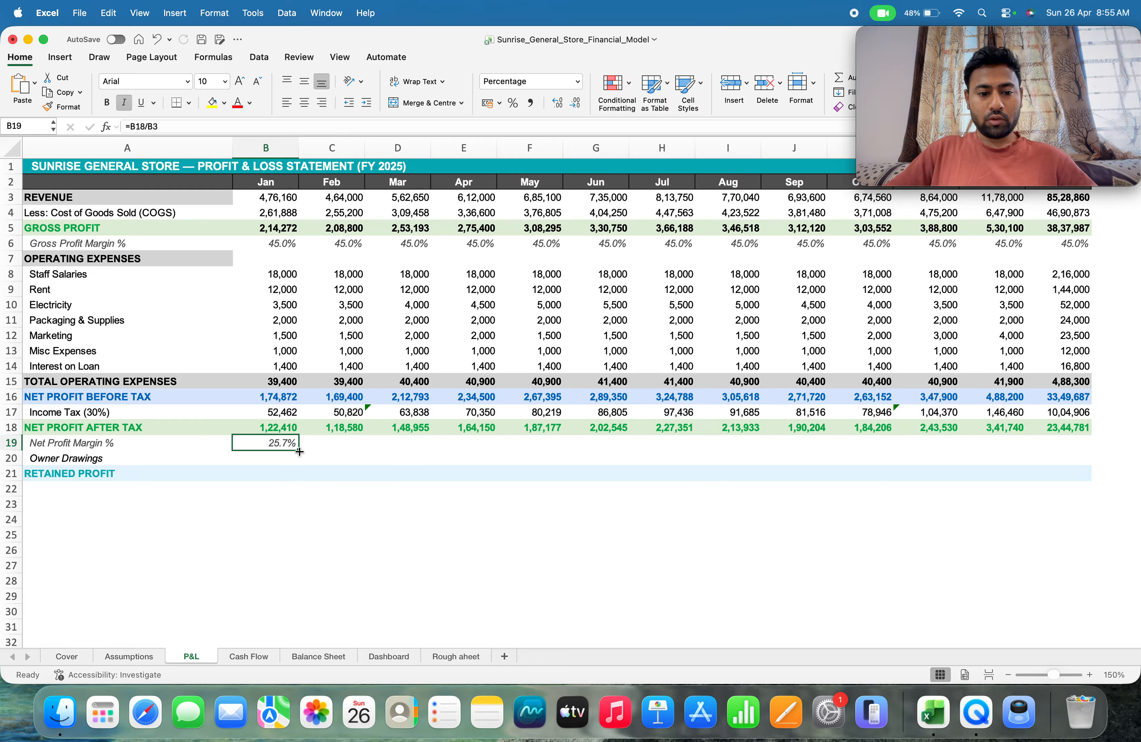
left_click_drag(299, 452, 1031, 449)
Average the monthly net profit margins in N19 with =AVERAGE(B19:M19)
left_click(1072, 445)
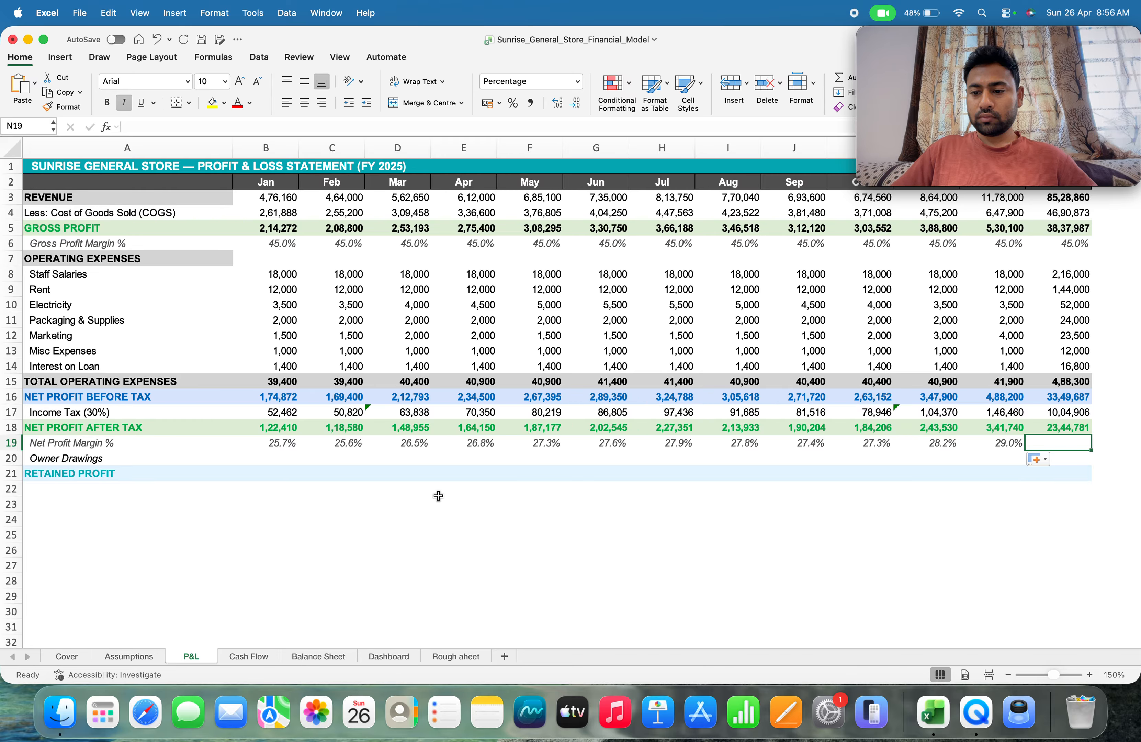
key("Down")
key("Up")
key("Left")
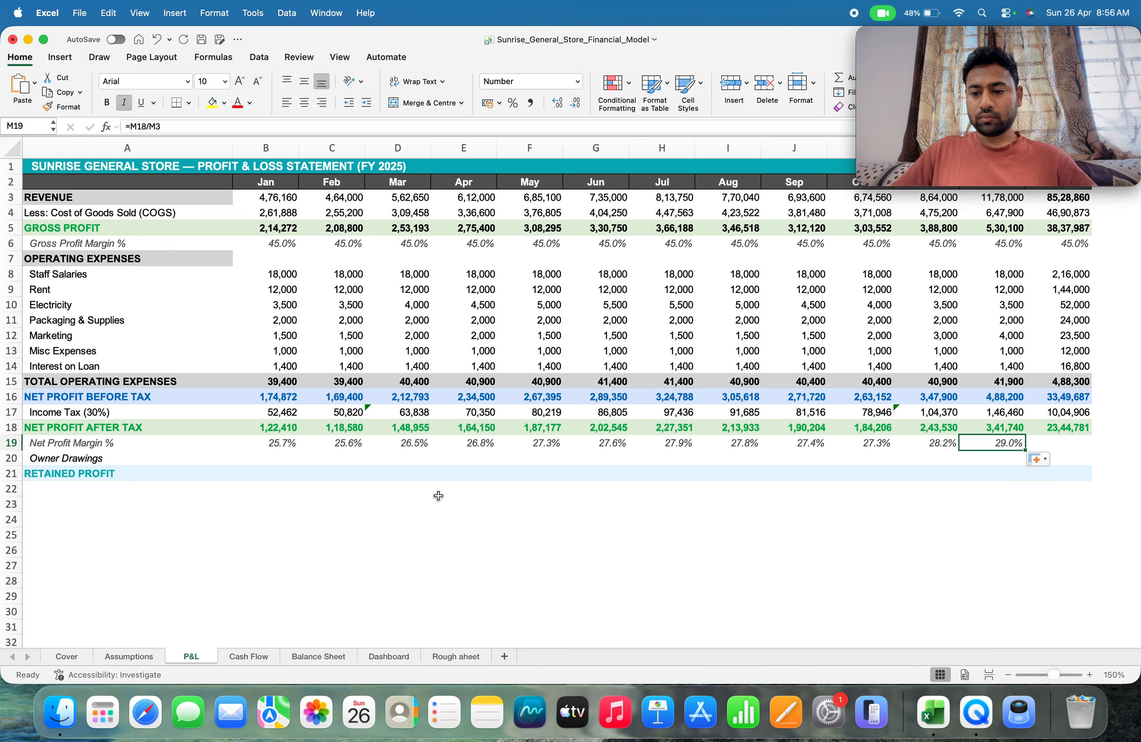
key("Down")
key("Right")
key("Up")
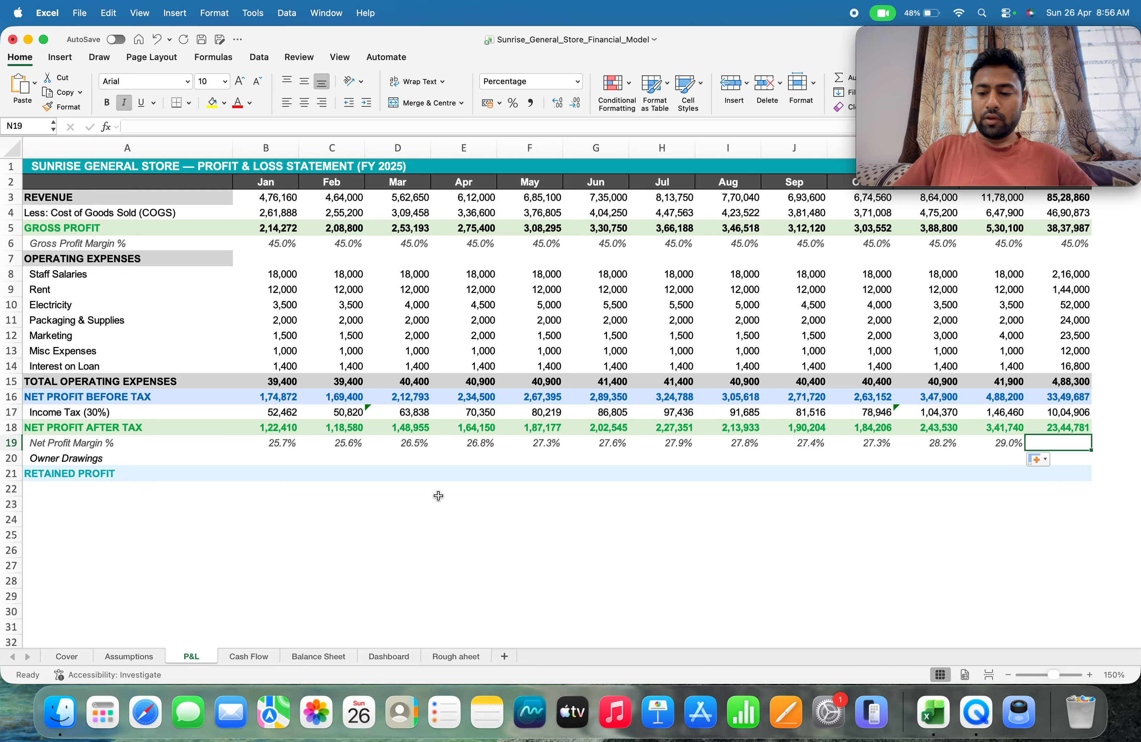
type("=")
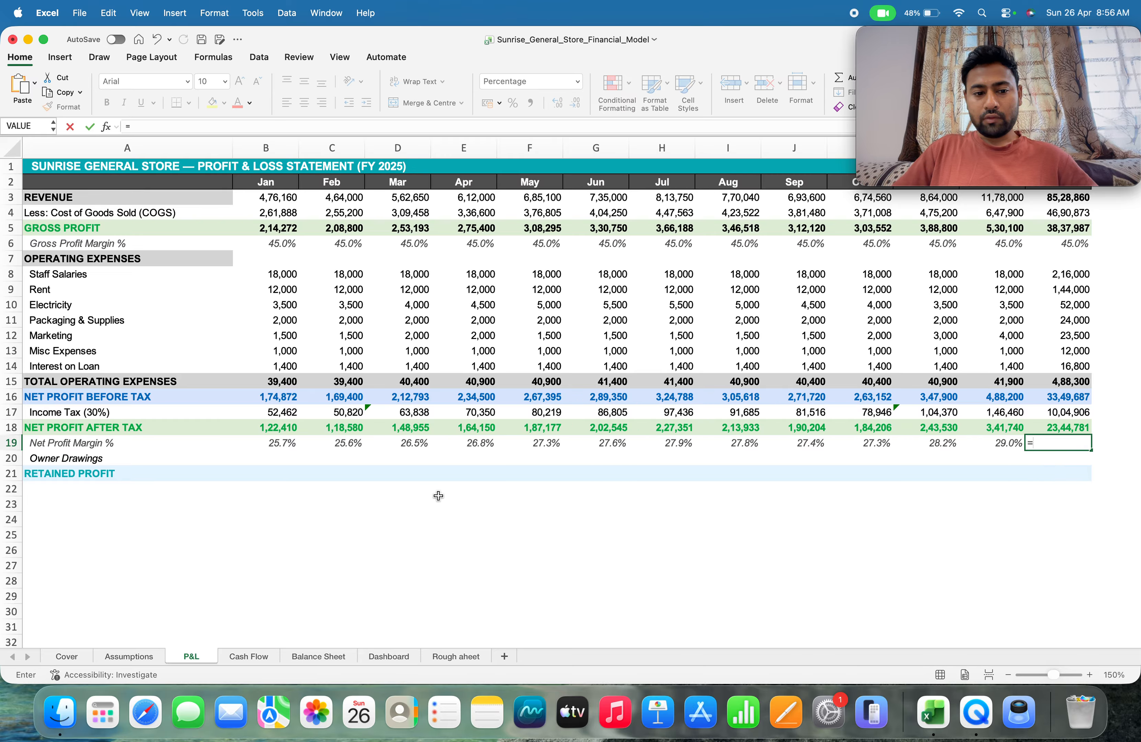
type("avg")
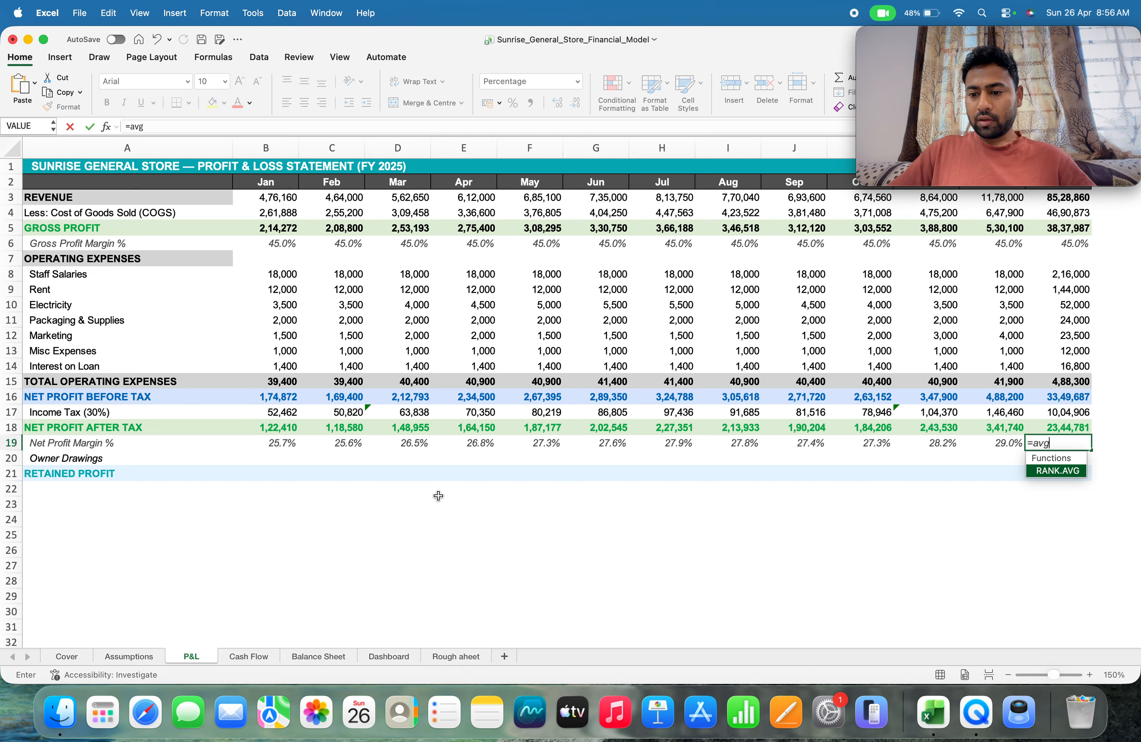
key("BackSpace")
key("BackSpace")
key("BackSpace")
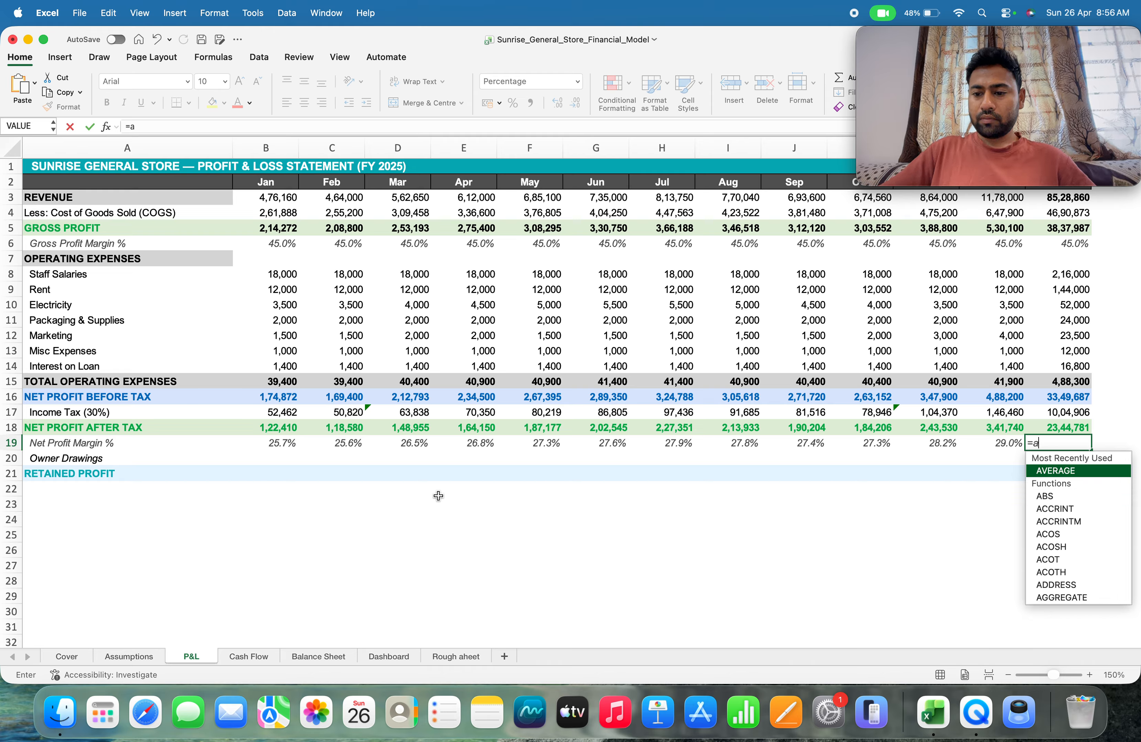
type("average")
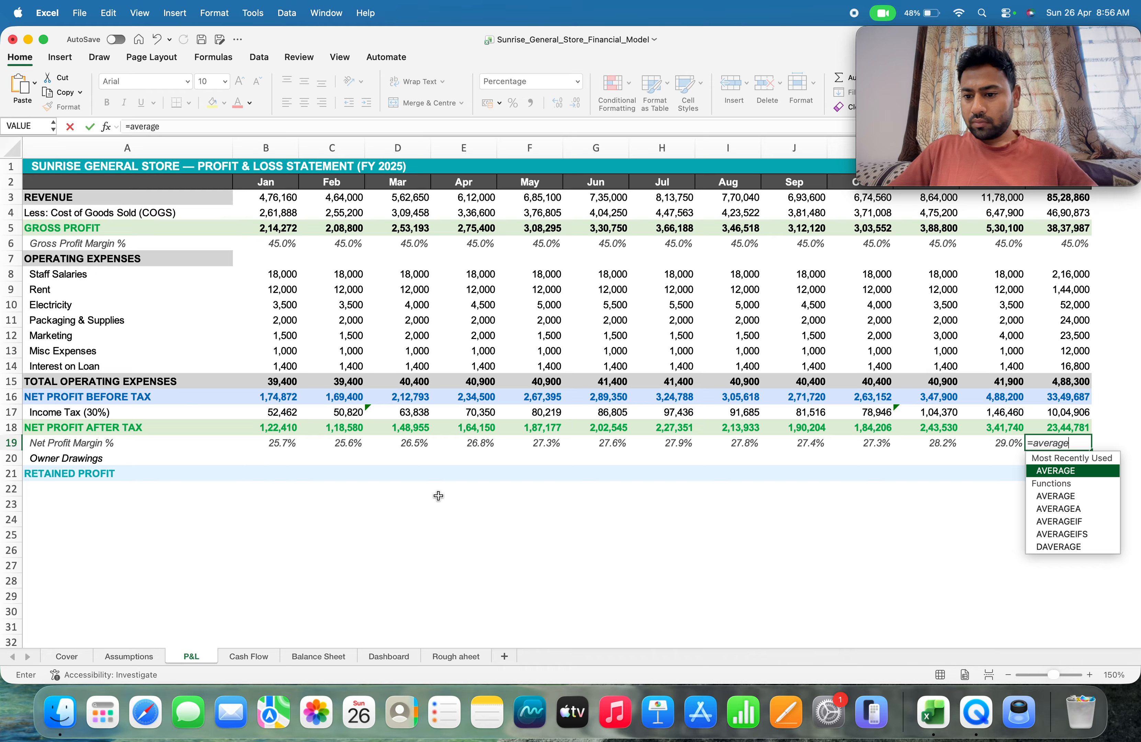
key("Tab")
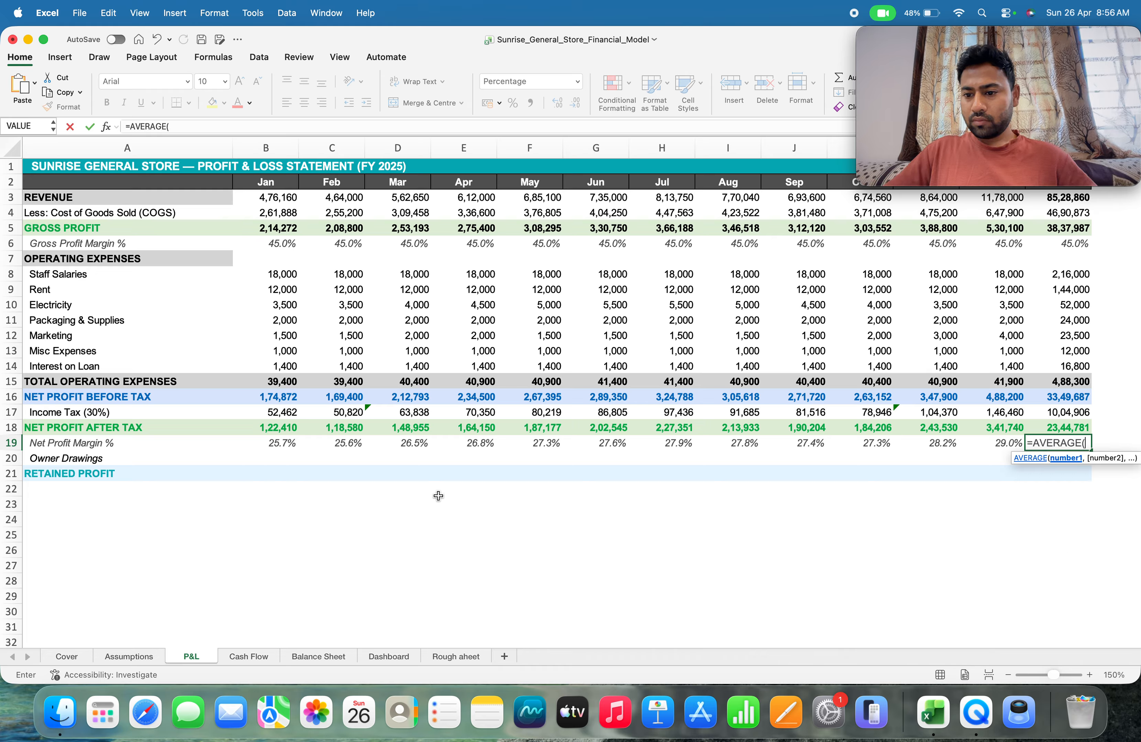
key("Left")
key("Left")
key("Left")
key("Left")
key("Left")
key("Left")
key("Left")
key("Left")
key("Left")
key("Left")
key("Left")
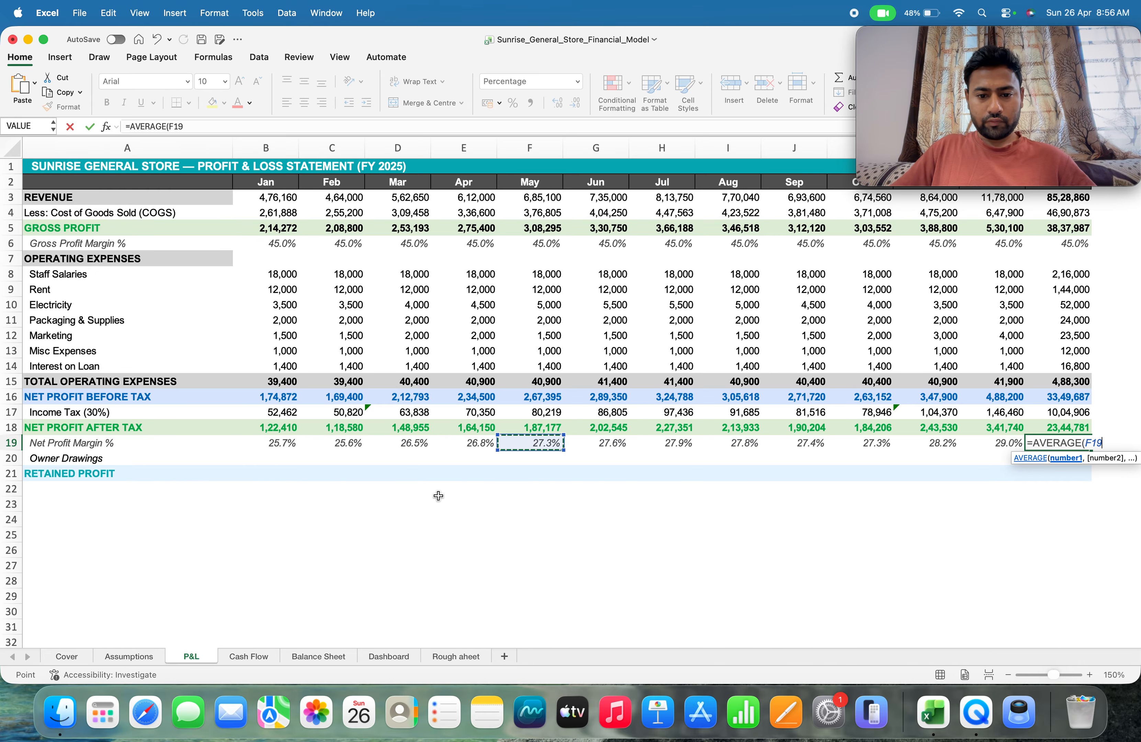
key("Left")
key("shift+Right")
key("shift+Right")
key("shift+Right")
key("shift+Right")
key("shift+Right")
key("shift+Right")
key("shift+Right")
key("shift+Right")
key("shift+Right")
key("shift+Right")
key("shift+Right")
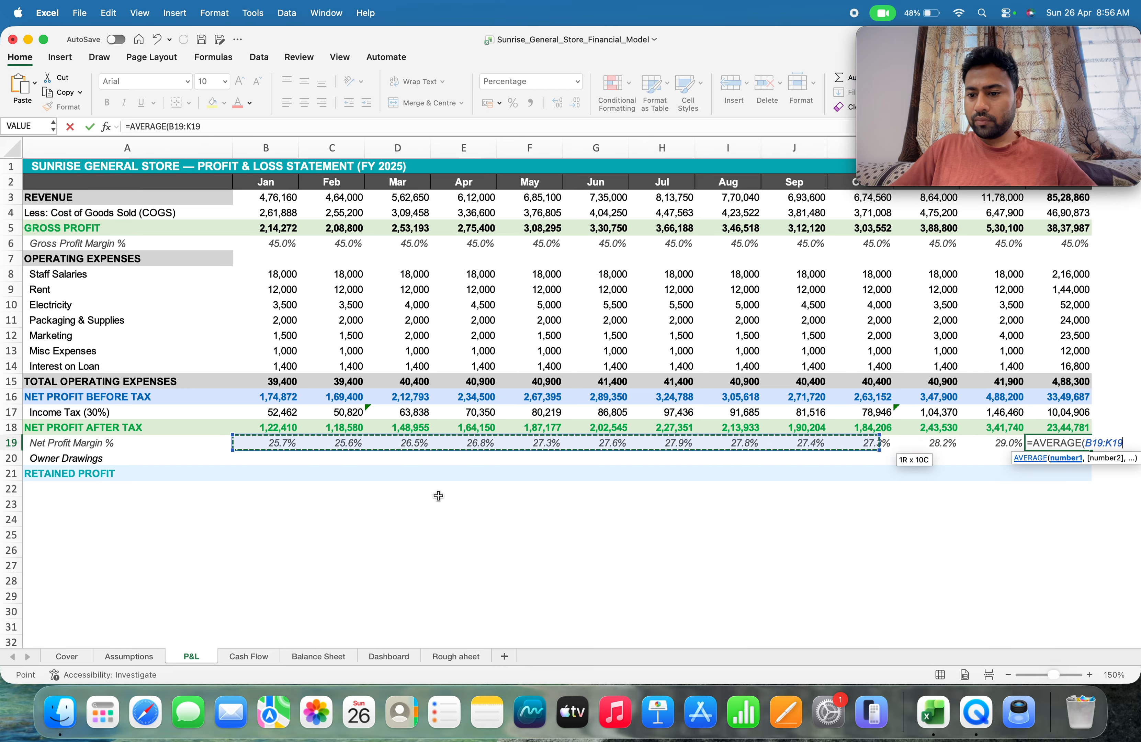
type(")")
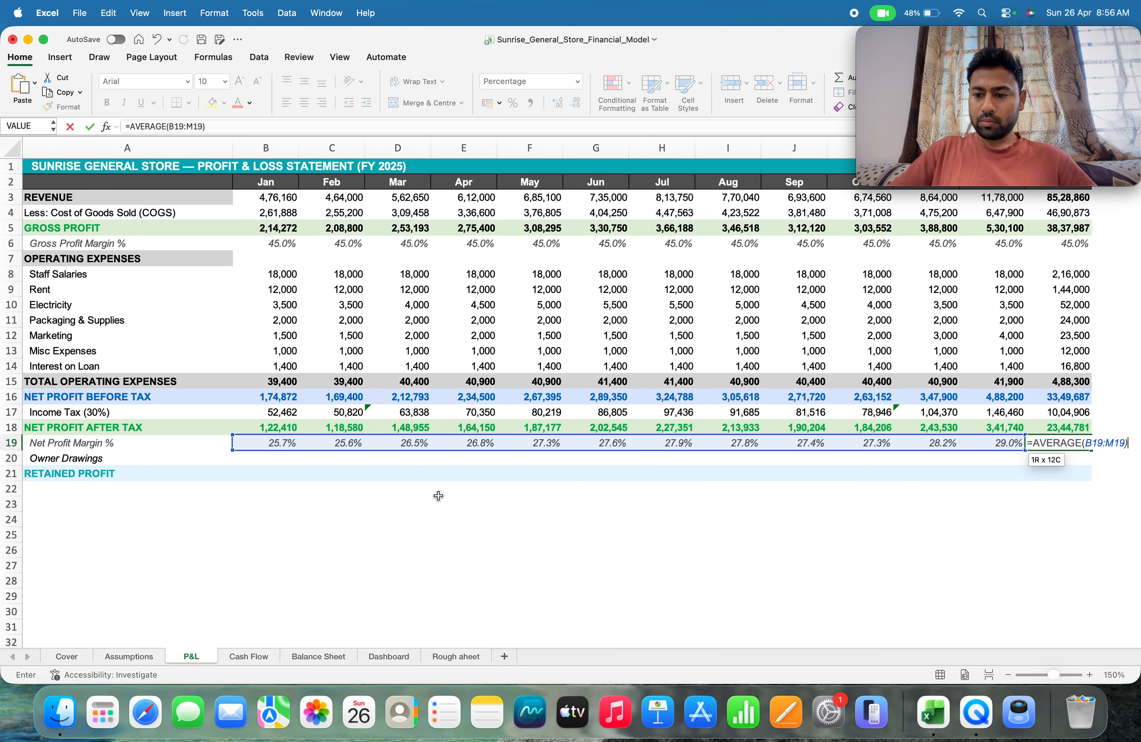
key("Return")
key("Up")
key("Down")
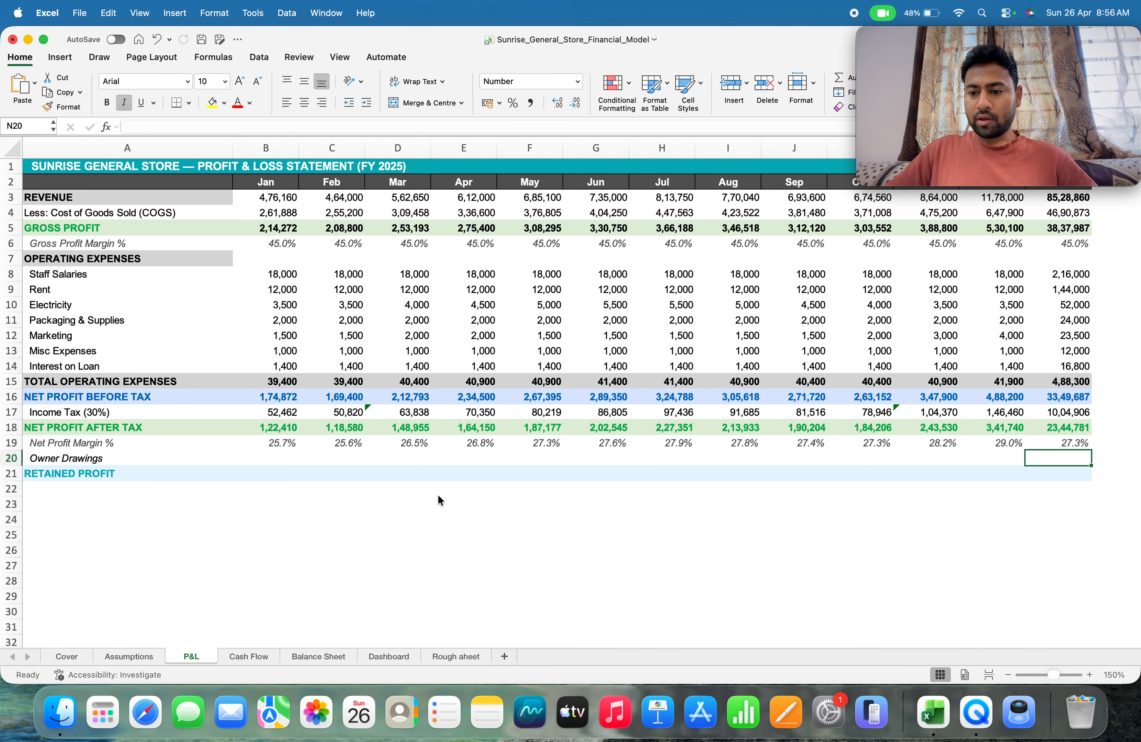
Link January's owner drawings in B20 to =Assumptions!B24 and fill it across through December in M20
key("Left")
key("Left")
key("Left")
key("Left")
key("Left")
key("Left")
key("Left")
key("Left")
key("Left")
key("Left")
key("Left")
key("Left")
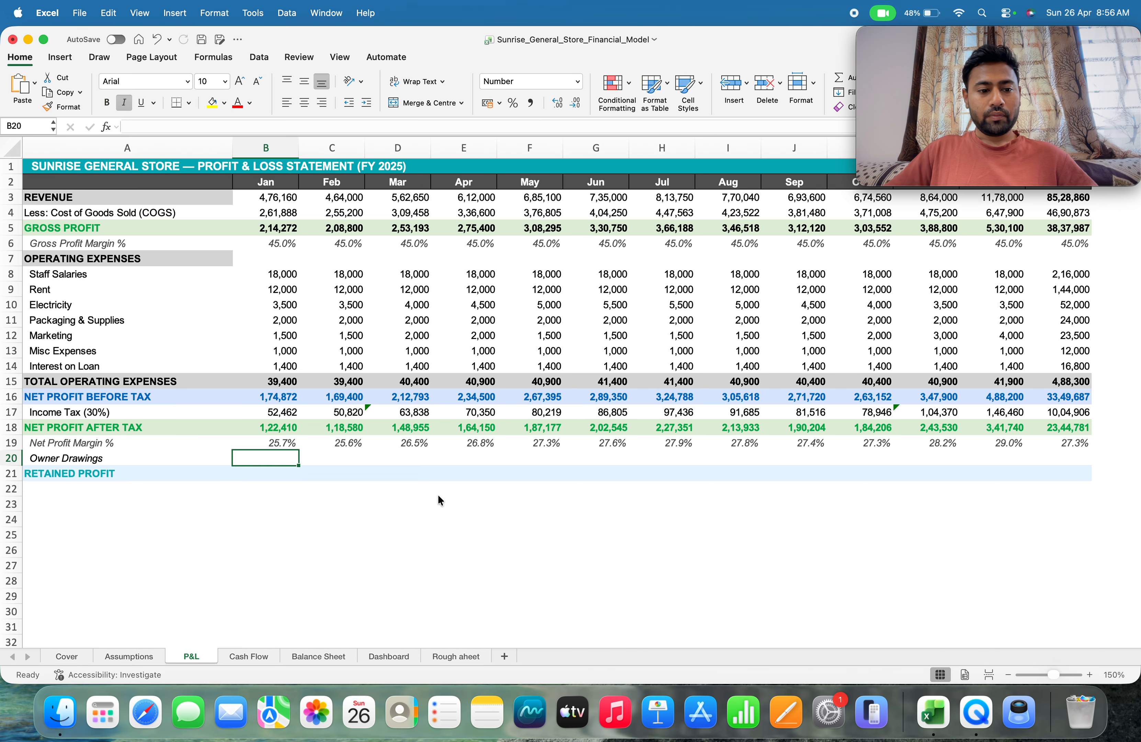
type("=")
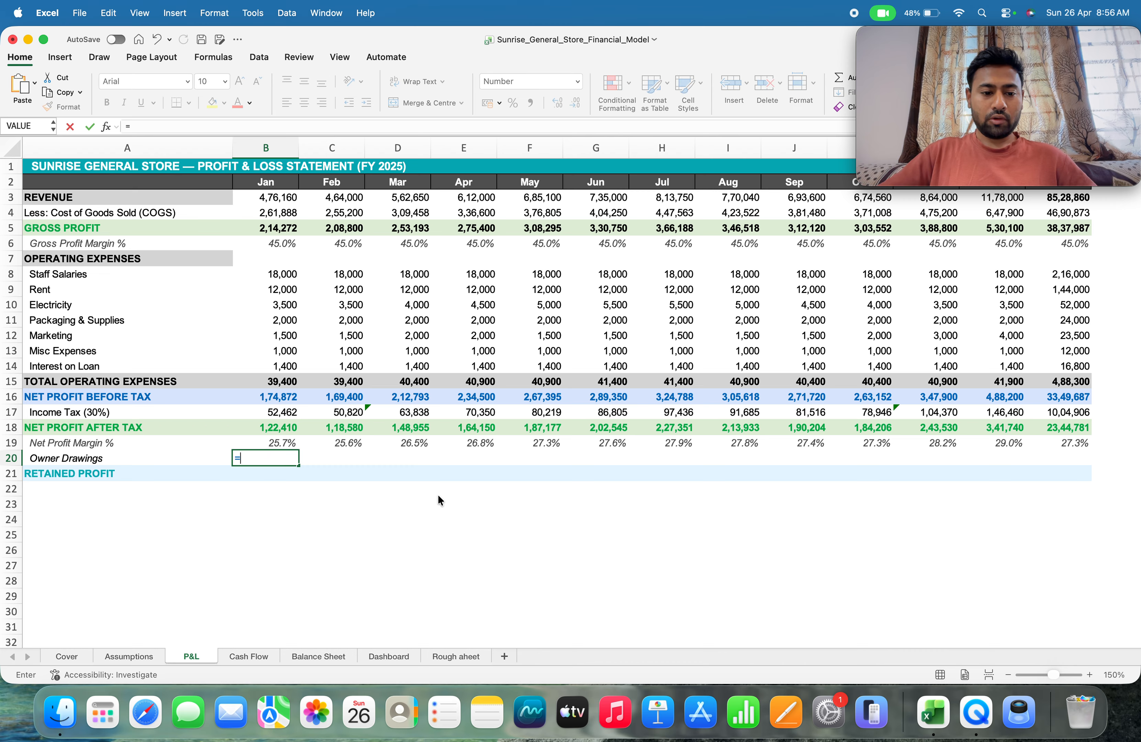
left_click(126, 655)
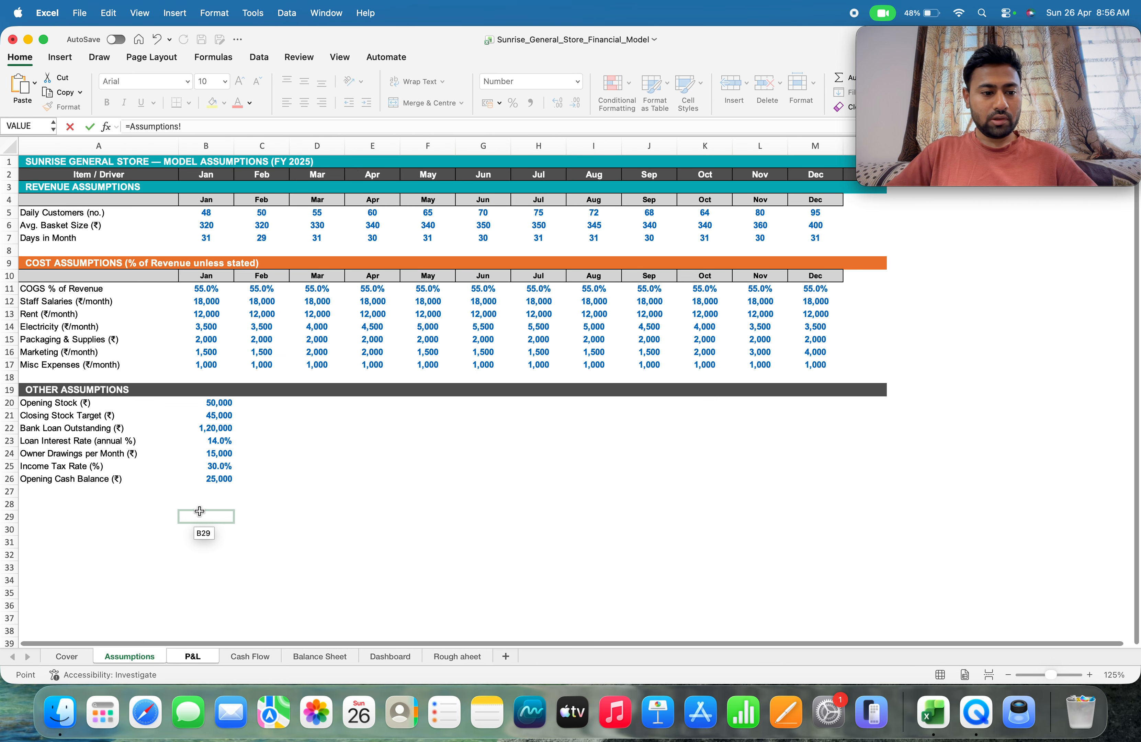
left_click(213, 453)
key("Return")
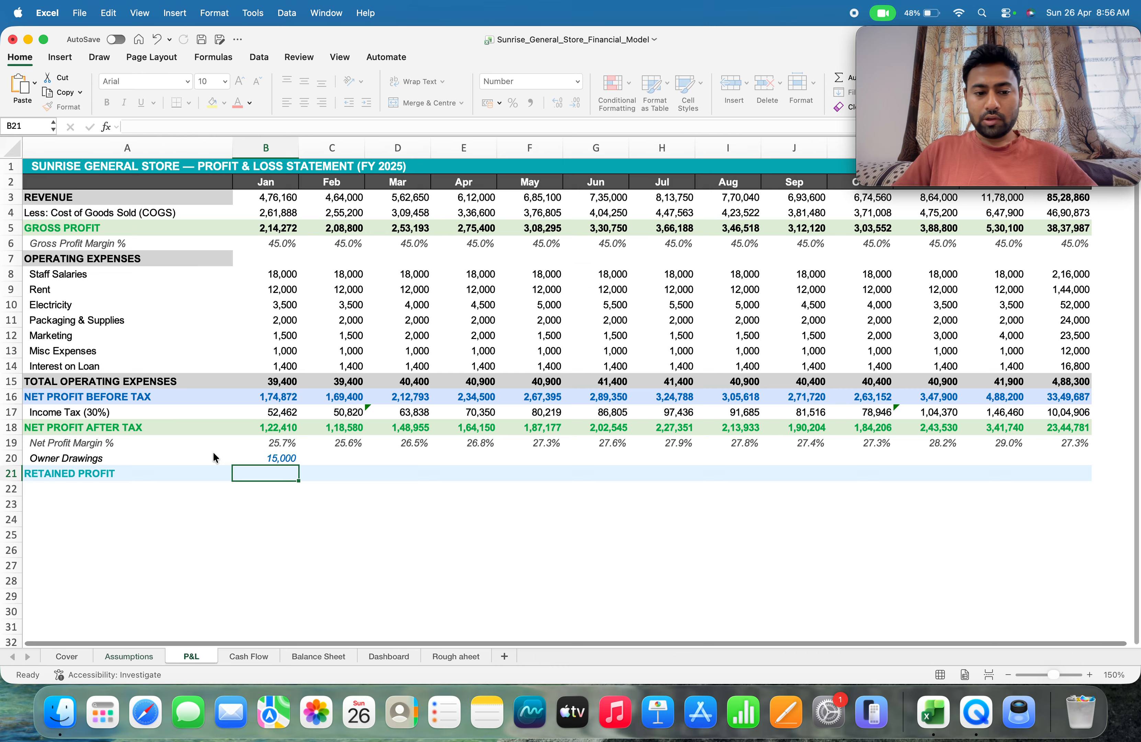
key("Up")
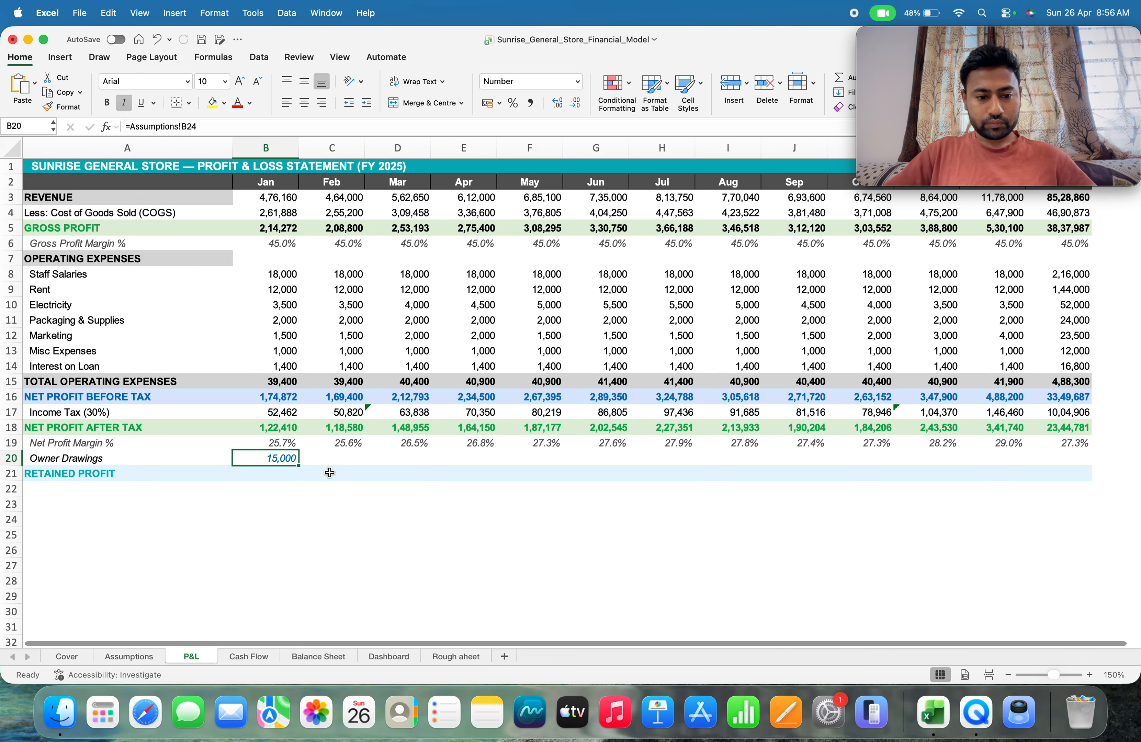
left_click_drag(299, 467, 819, 466)
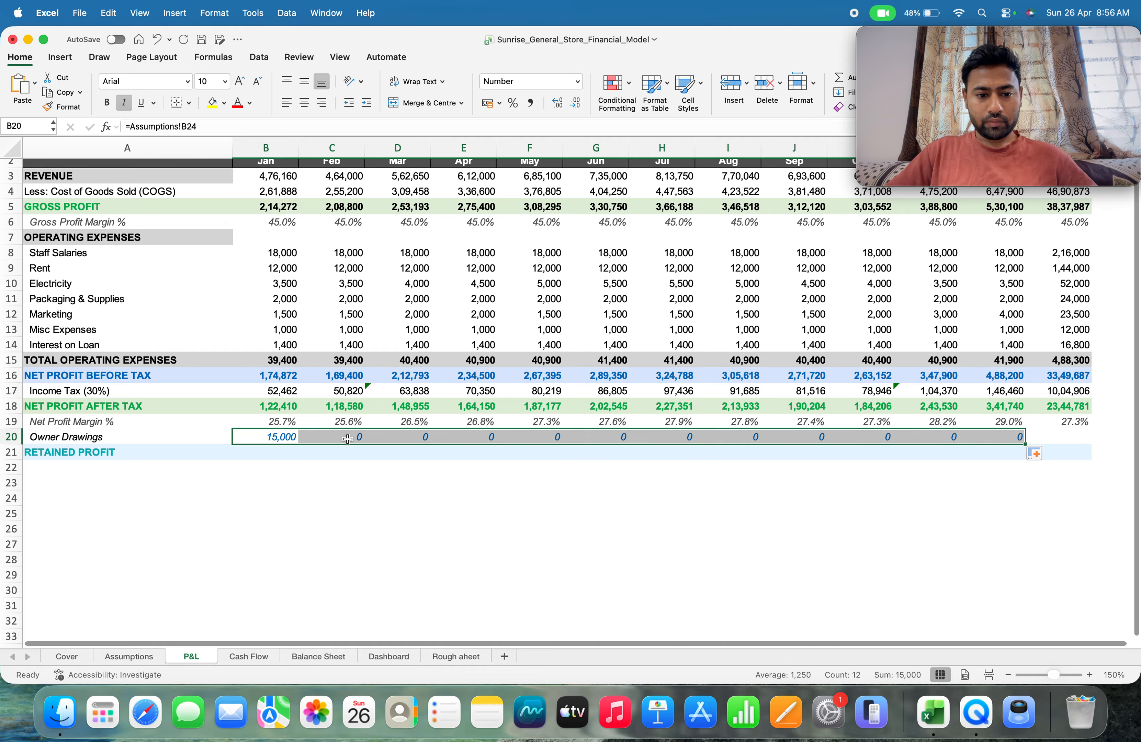
Replace the February owner drawings formula in C20 with =Assumptions!B24
left_click(347, 438)
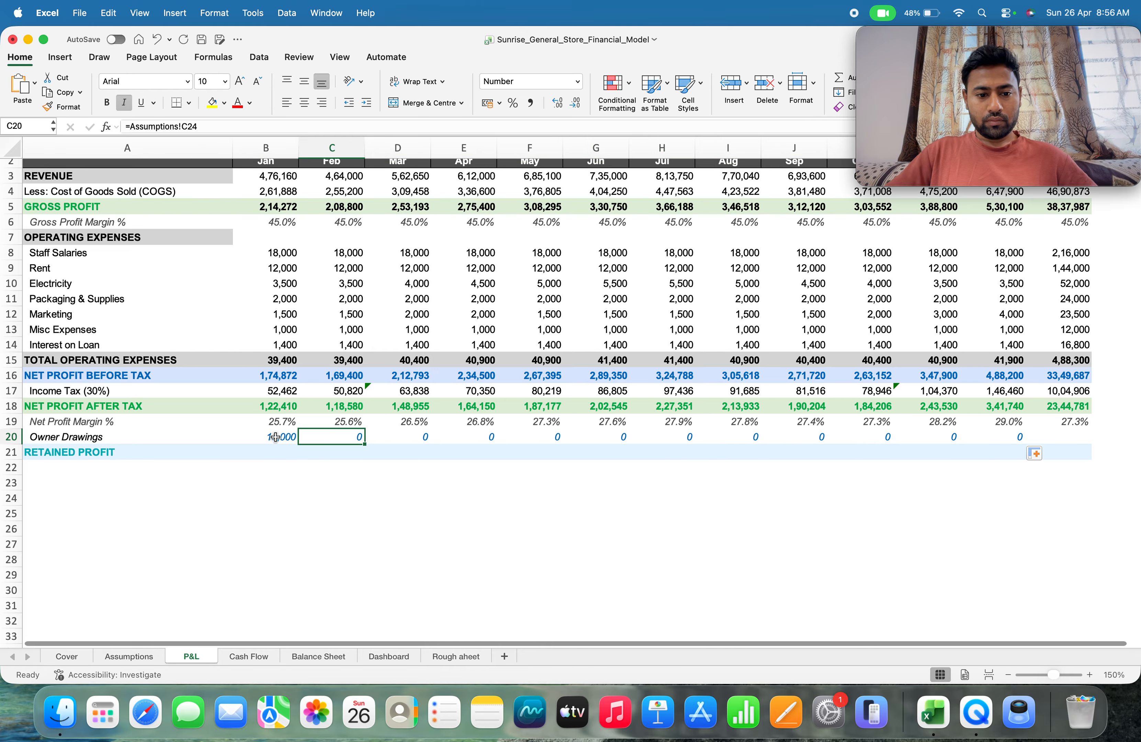
type("=")
left_click(129, 655)
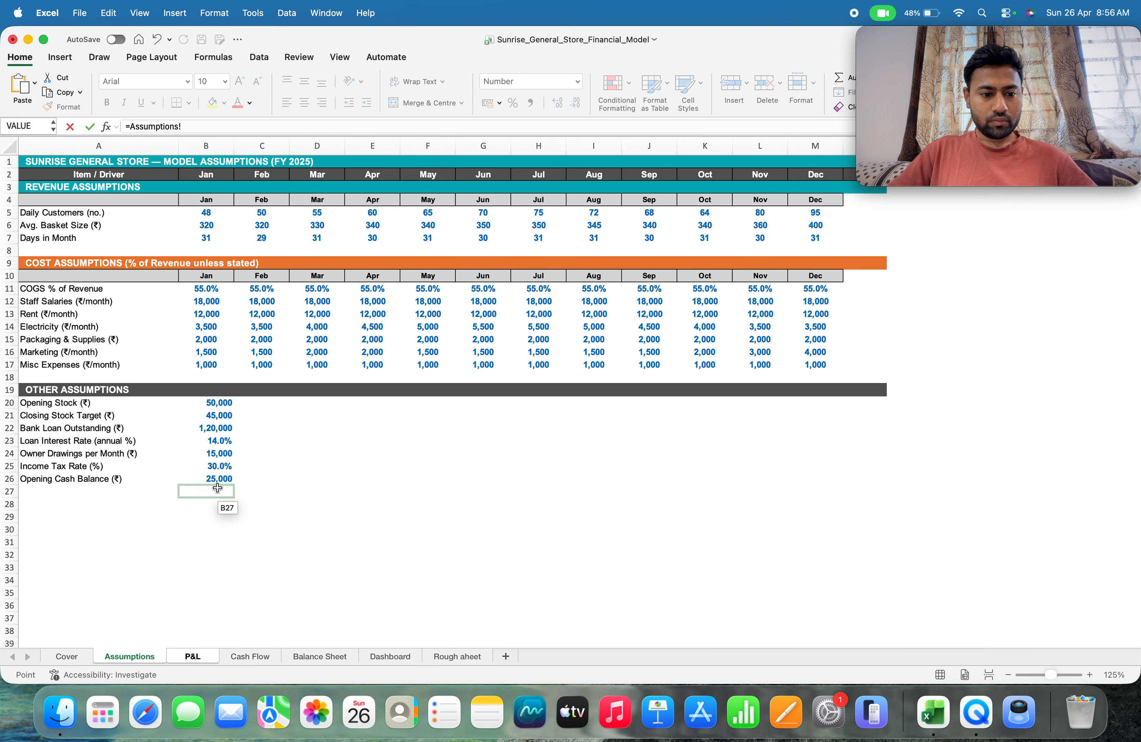
key("Return")
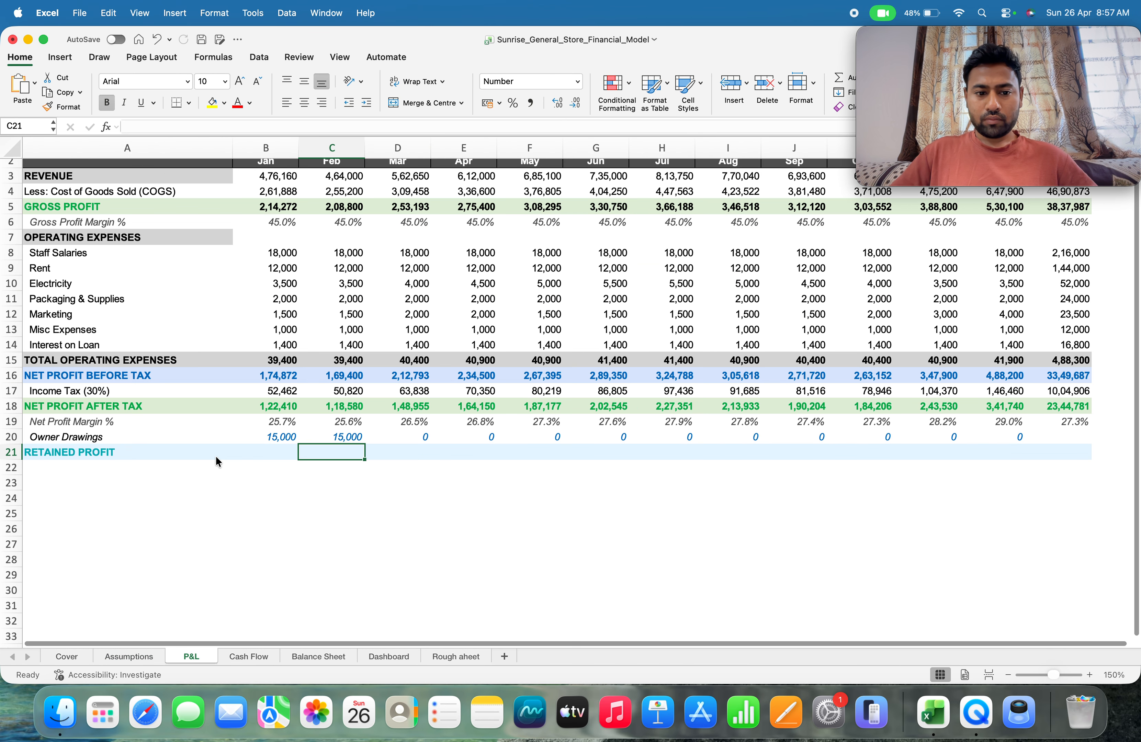
Replace the March owner drawings formula in D20 with =Assumptions!B24
key("Right")
key("Up")
type("=")
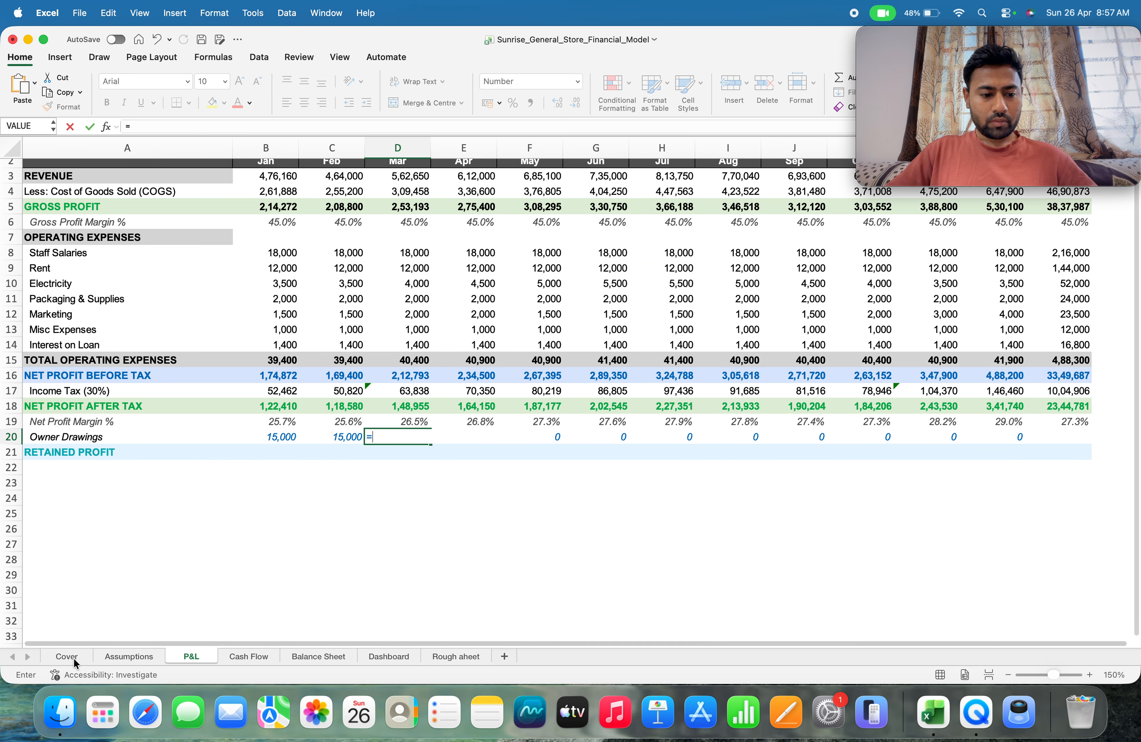
left_click(120, 656)
left_click(226, 454)
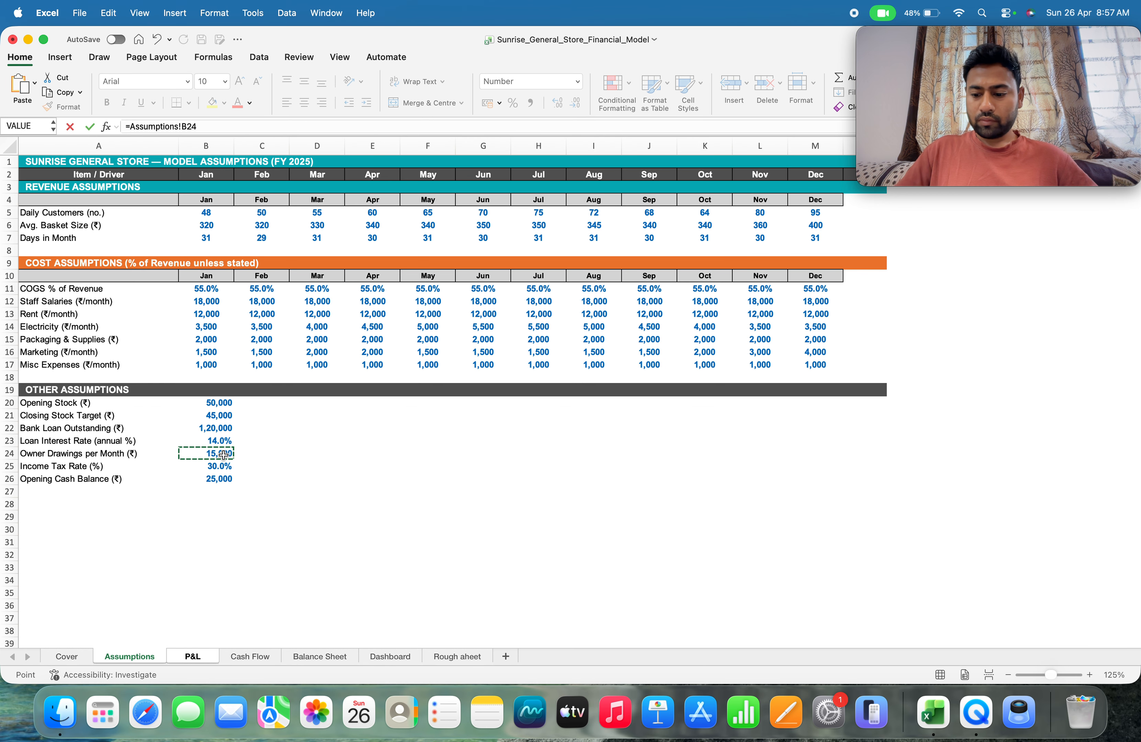
key("Return")
left_click(465, 440)
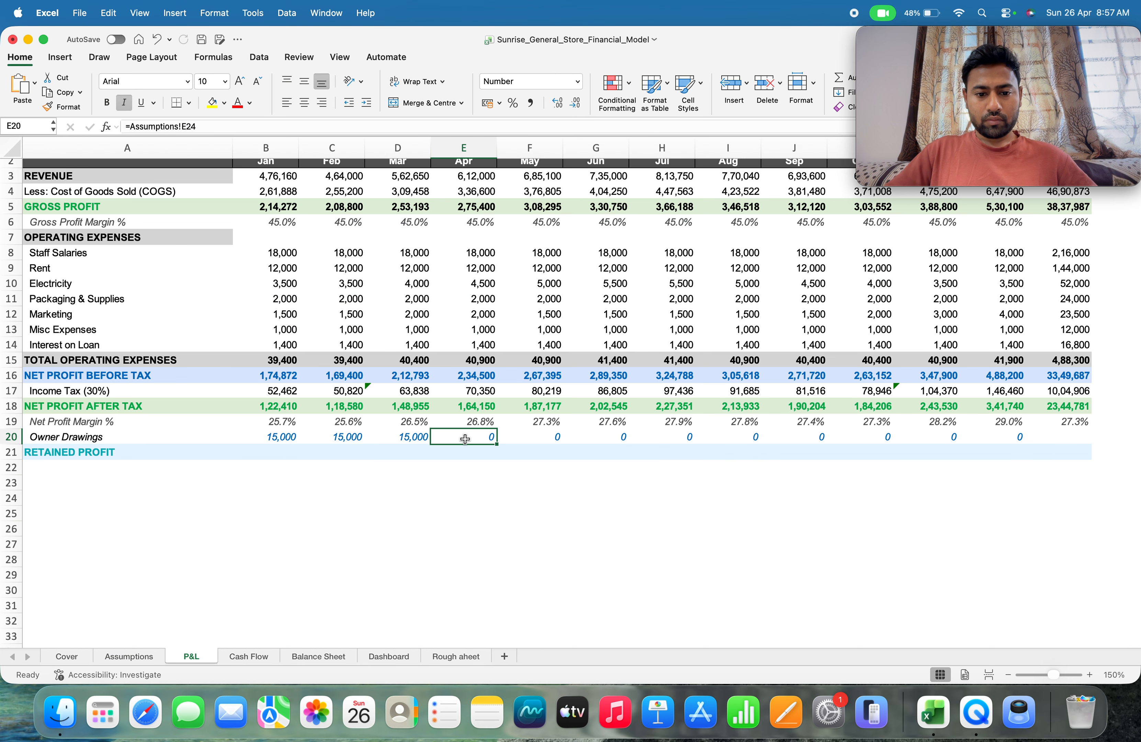
Replace the April owner drawings formula in E20 with =Assumptions!B24
type("=")
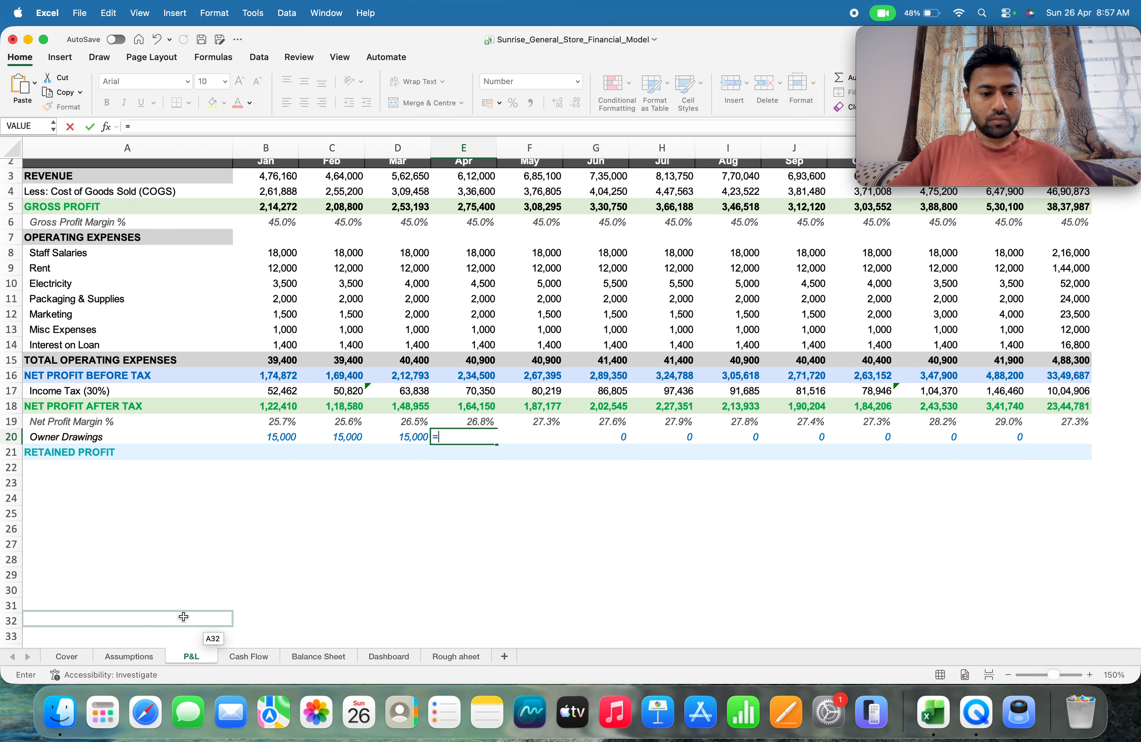
left_click(122, 656)
left_click(218, 454)
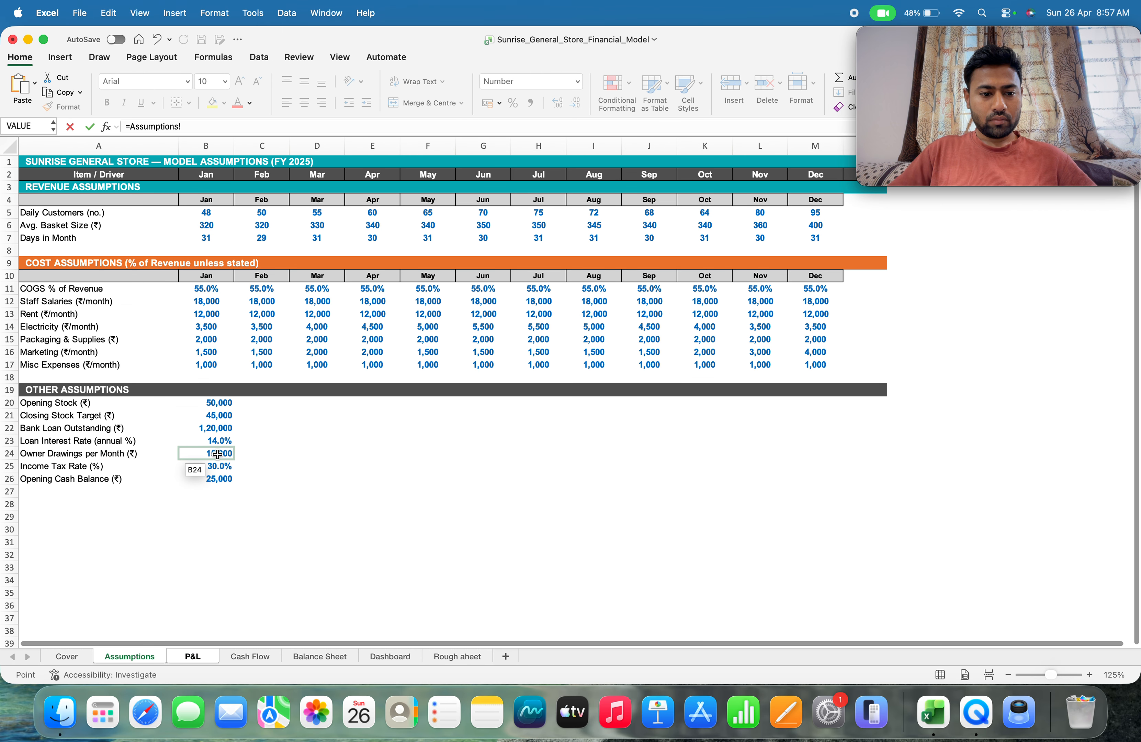
key("Return")
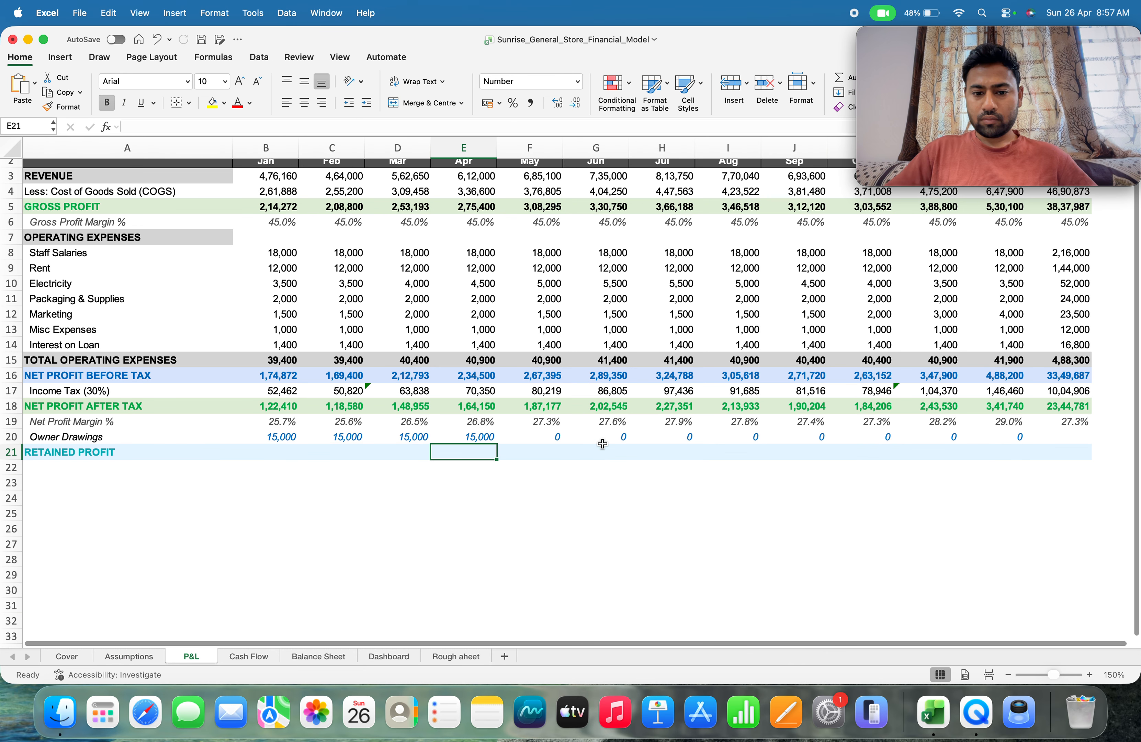
Replace the May owner drawings formula in F20 with =Assumptions!B24
left_click(559, 437)
type("=")
left_click(121, 655)
left_click(218, 454)
key("Return")
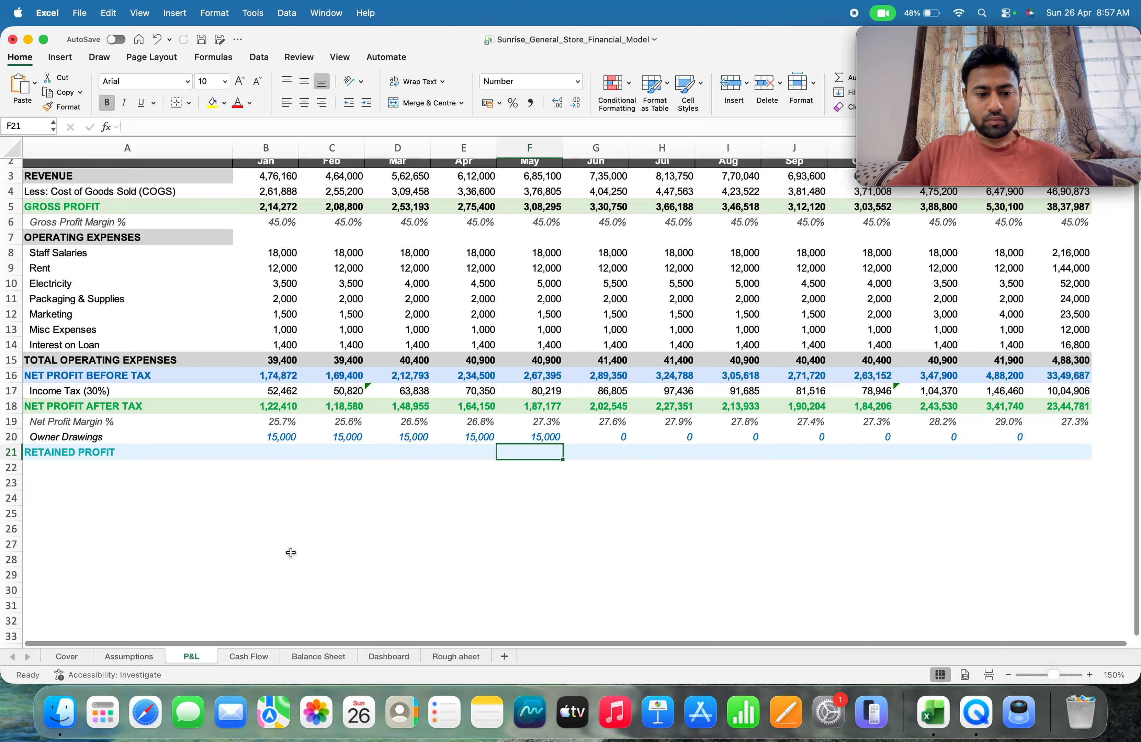
Relink the June owner drawings in G20 to the monthly owner drawings in Assumptions cell B24
left_click(622, 437)
type("=")
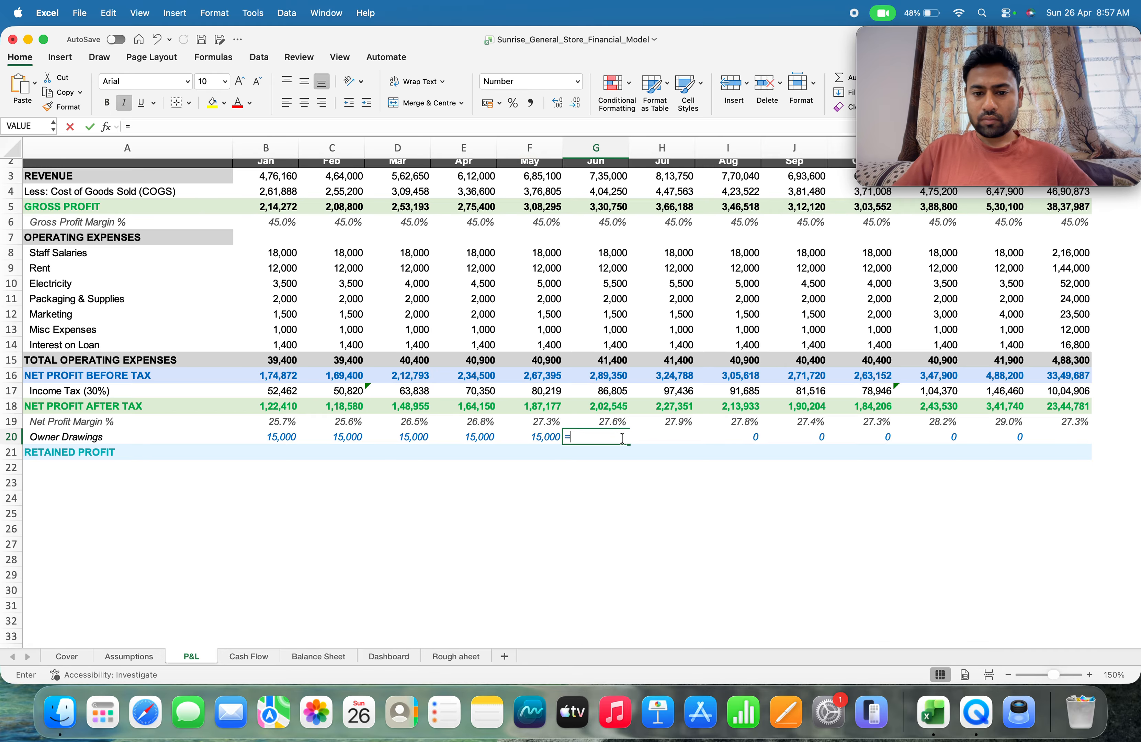
left_click(129, 656)
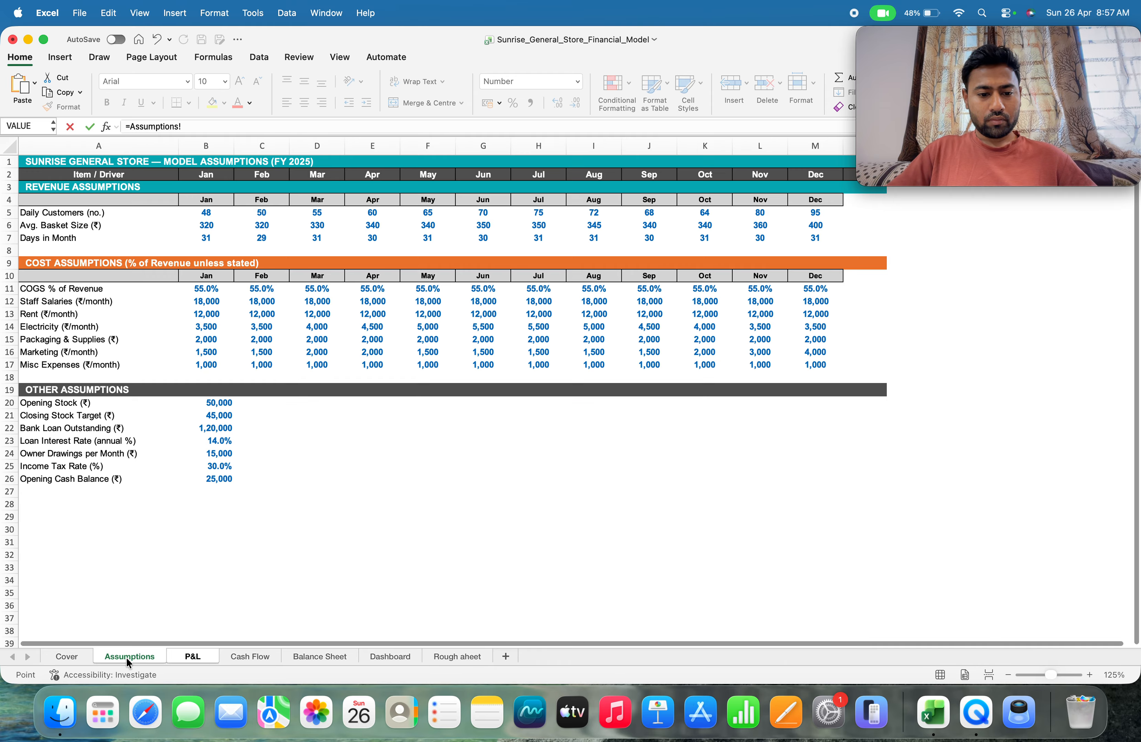
left_click(220, 454)
key("F4")
key("Return")
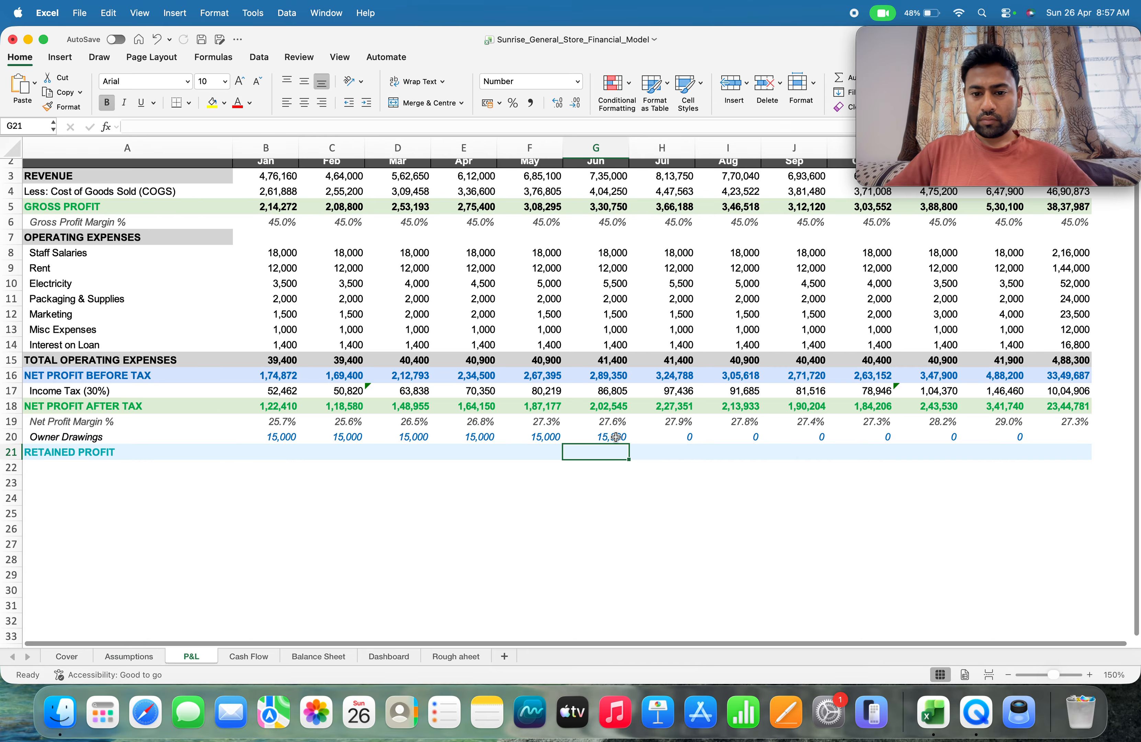
Relink the July owner drawings in H20 to the monthly owner drawings in Assumptions cell B24
left_click(679, 438)
type("=")
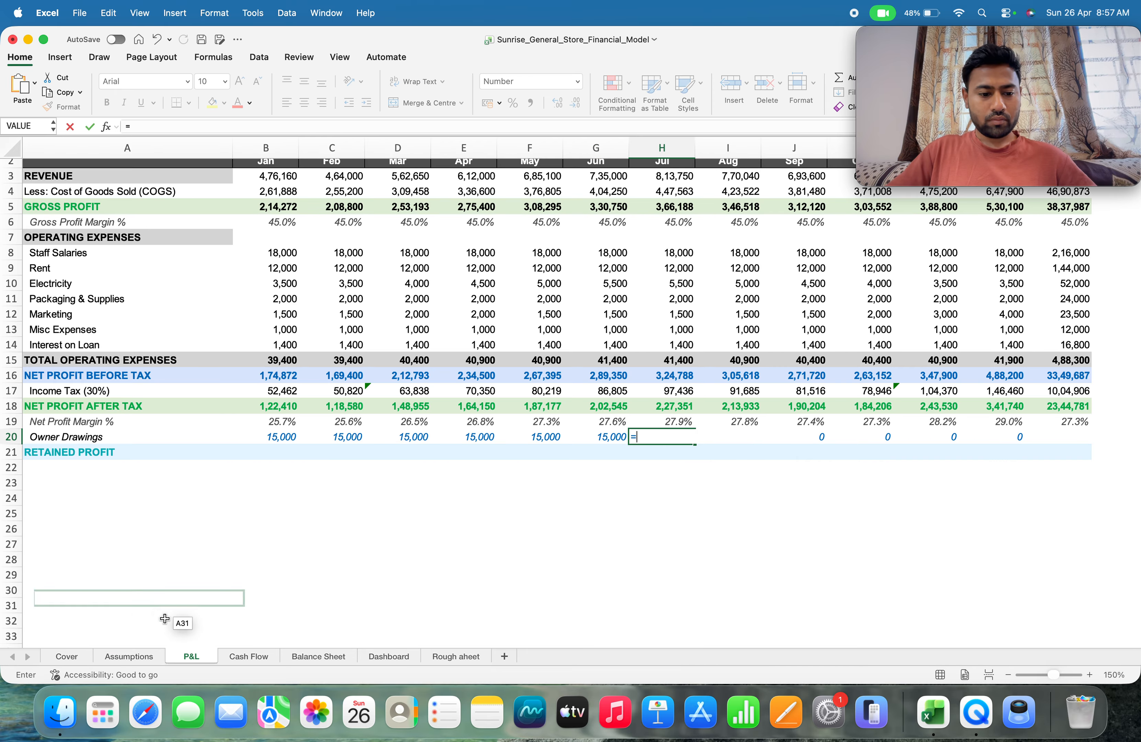
left_click(121, 656)
left_click(216, 453)
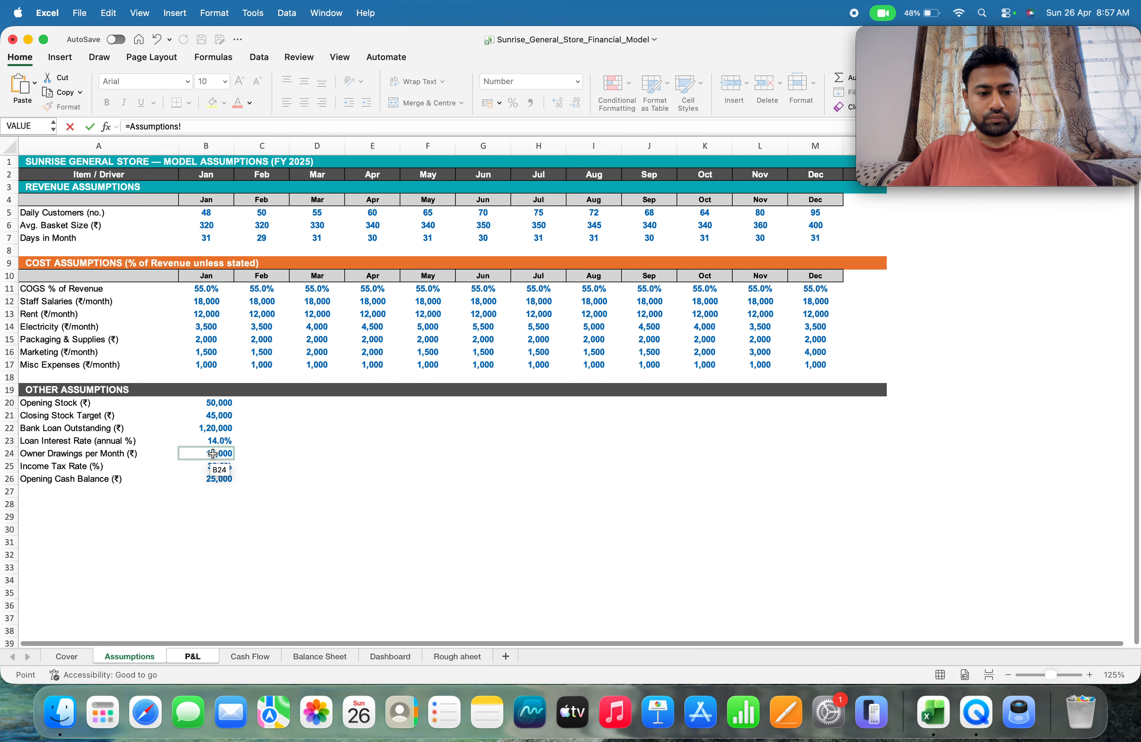
key("F4")
key("Return")
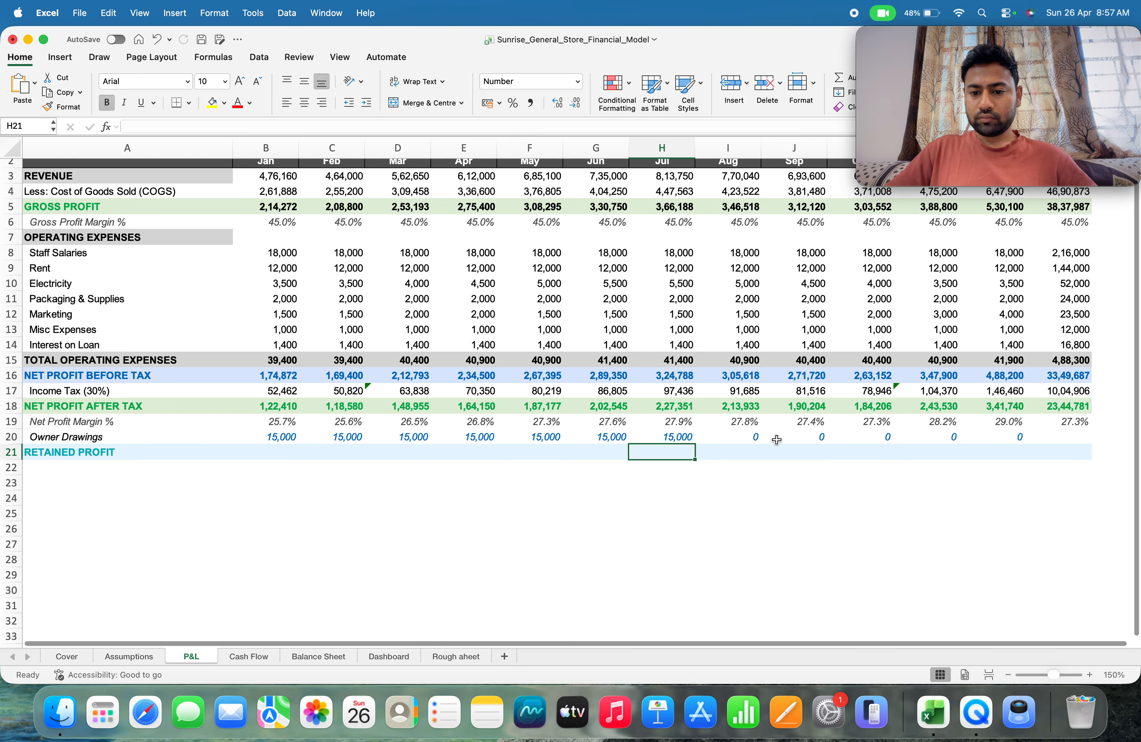
Replace the August owner drawings formula in I20 with =Assumptions!B24
left_click(746, 437)
type("=")
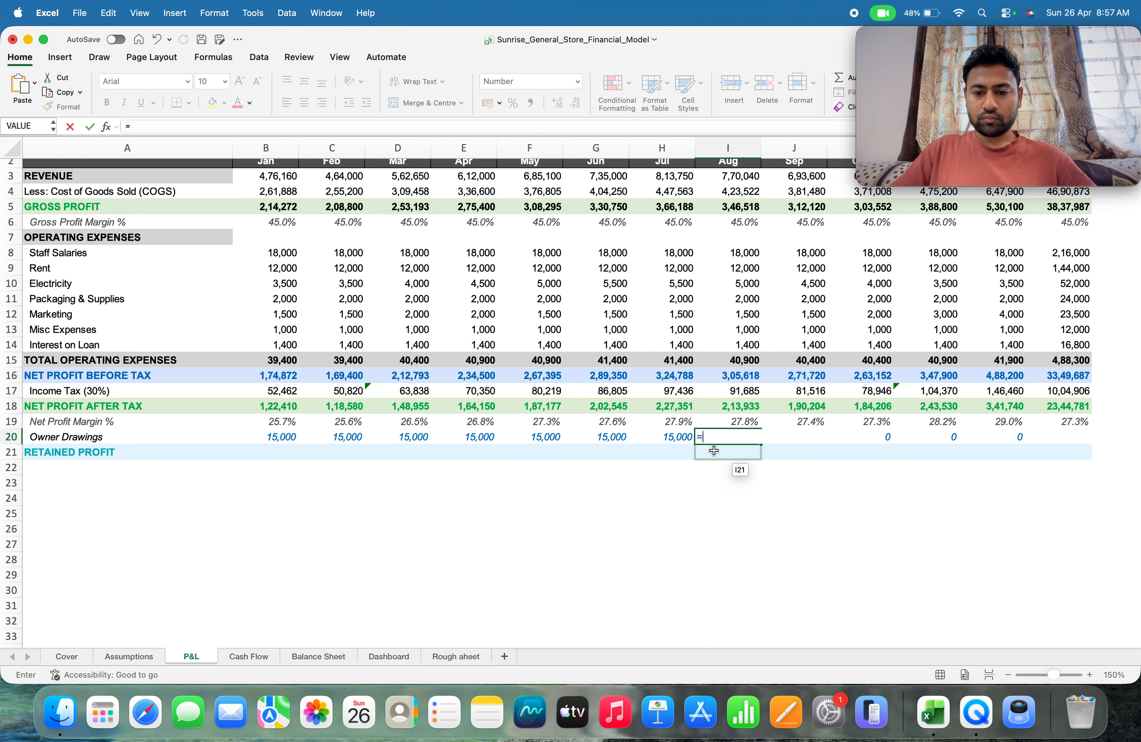
left_click(125, 656)
left_click(204, 458)
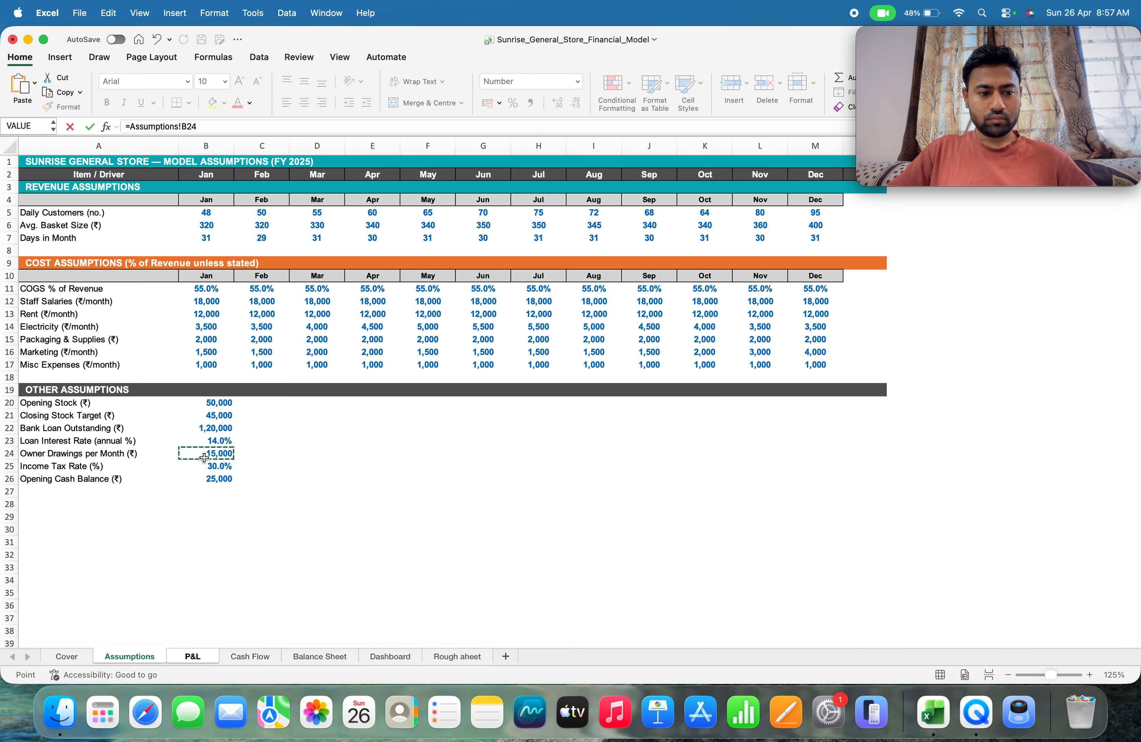
key("Return")
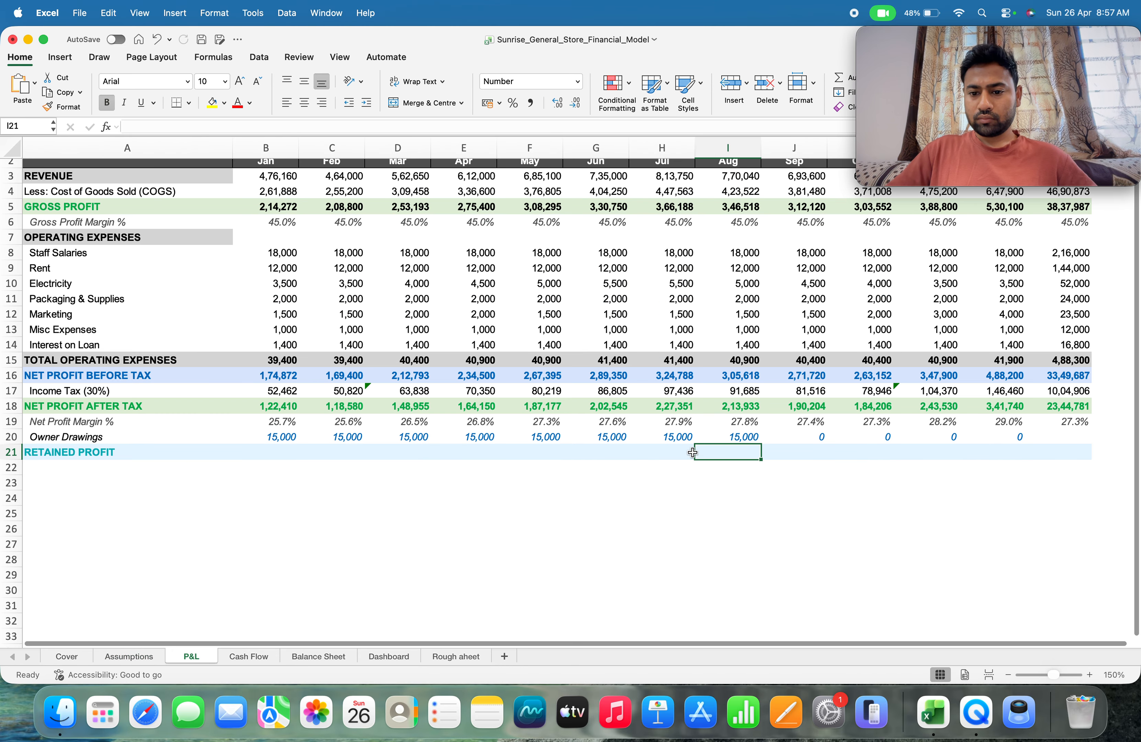
Replace the September owner drawings formula in J20 with =Assumptions!B24
left_click(780, 437)
type("=")
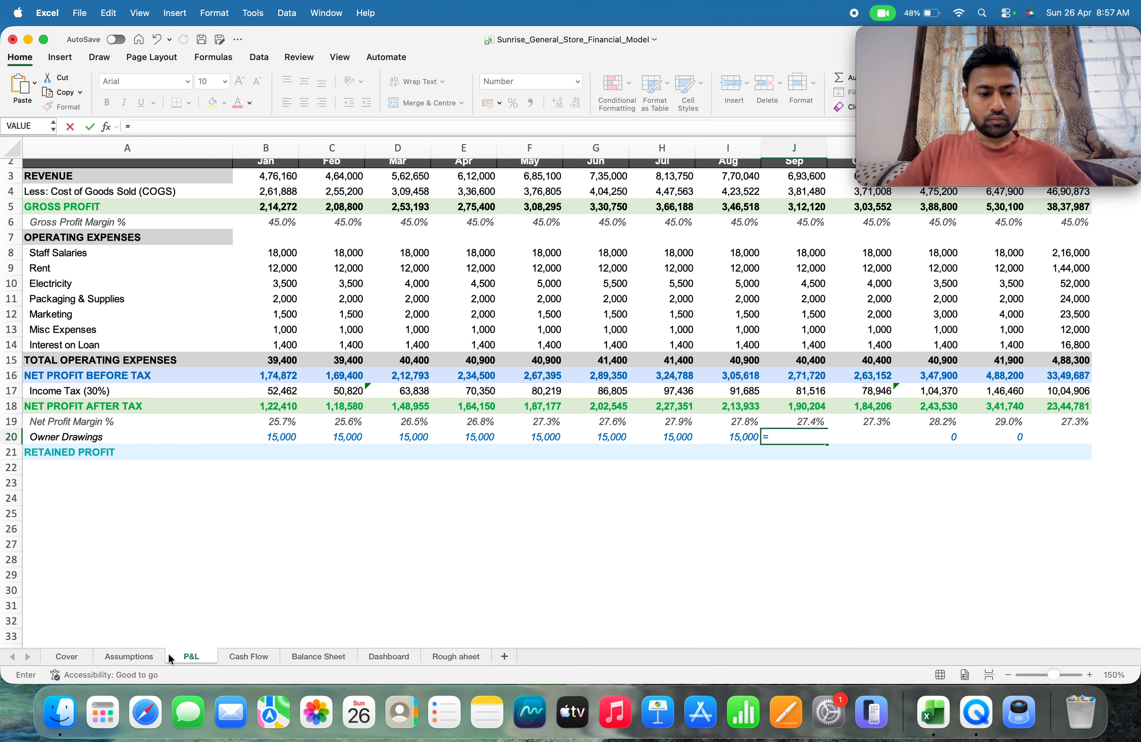
left_click(133, 656)
left_click(212, 459)
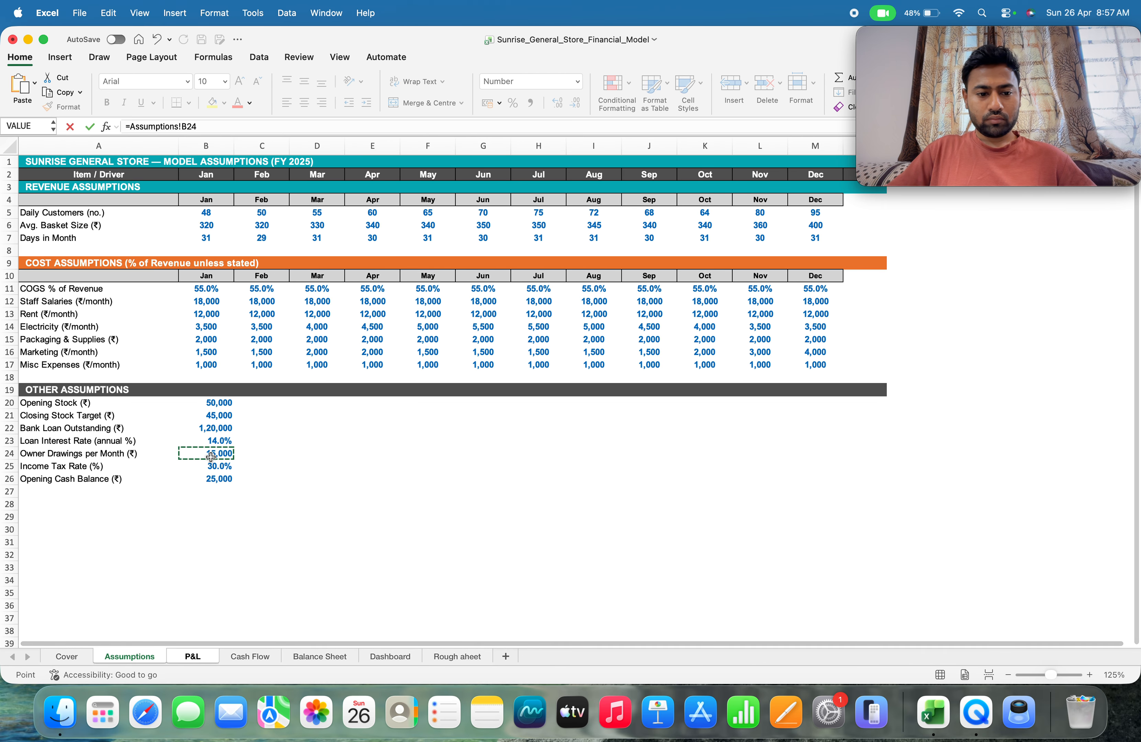
key("Return")
Replace the October owner drawings formula in K20 with =Assumptions!B24
left_click(869, 439)
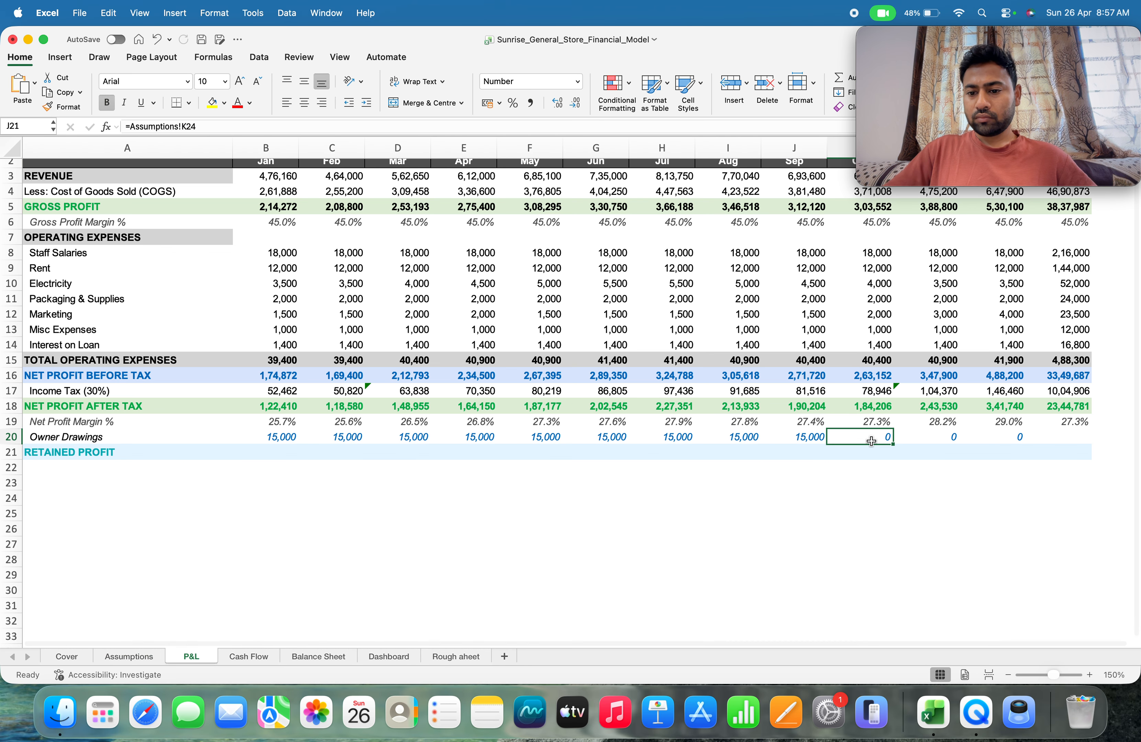
type("=")
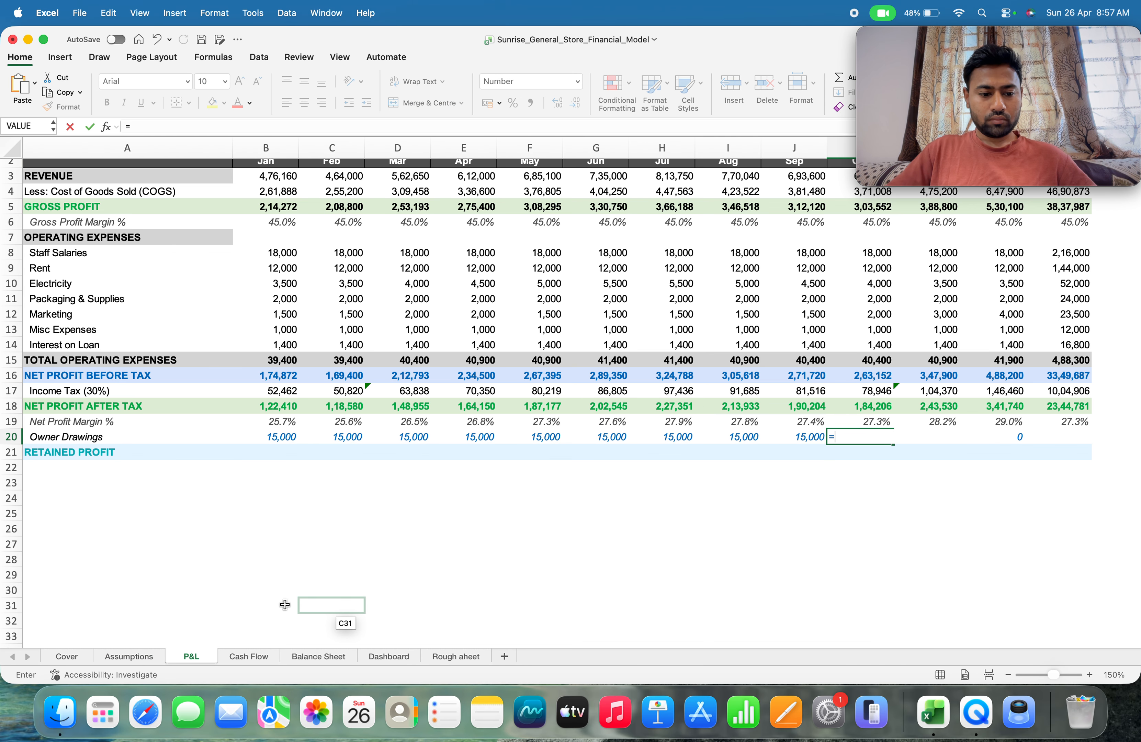
left_click(134, 655)
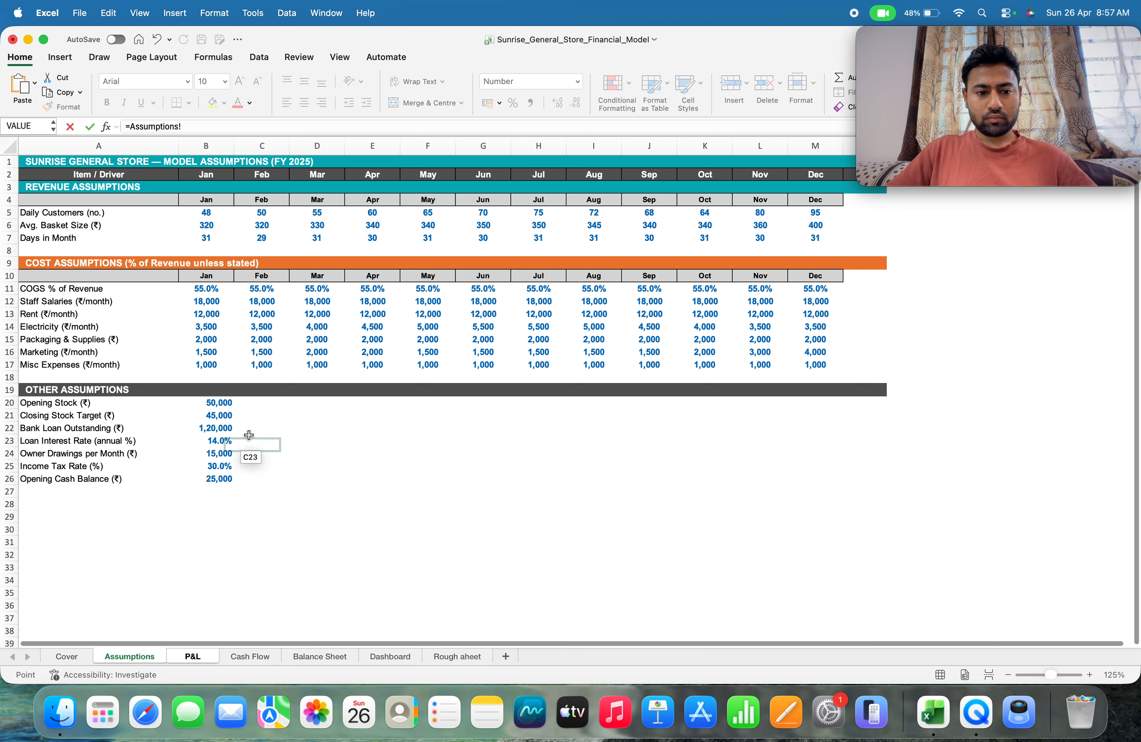
left_click(217, 454)
key("Return")
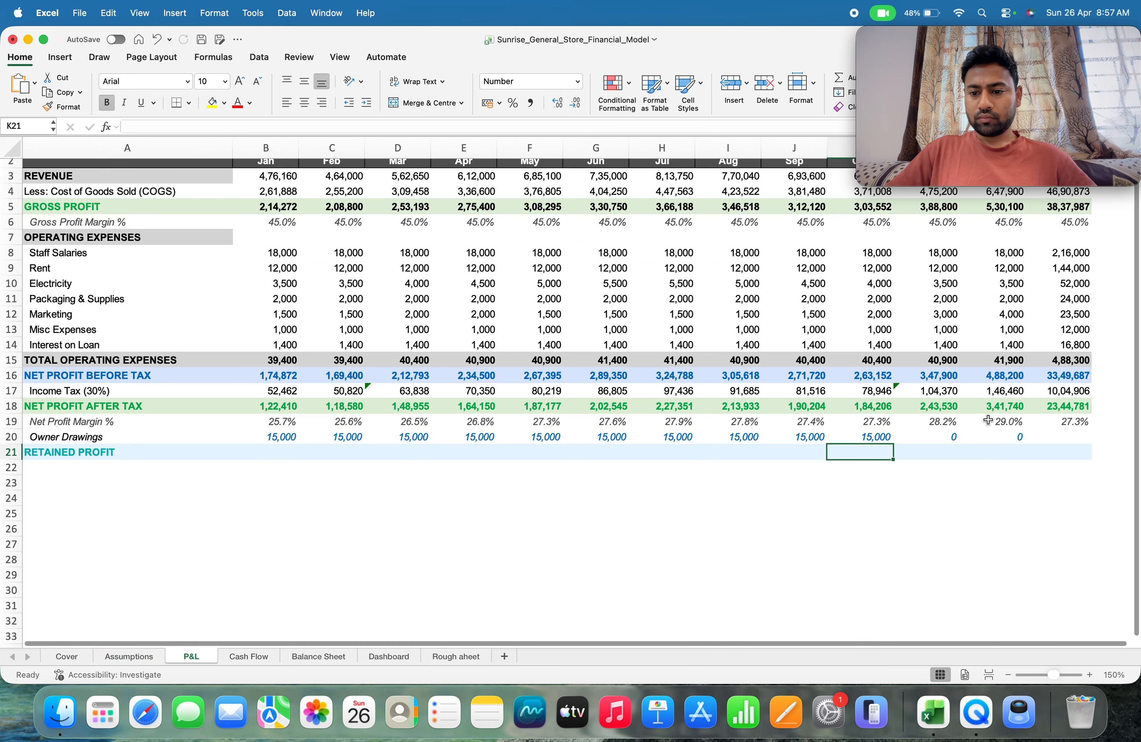
Replace the November owner drawings formula in L20 with =Assumptions!B24
left_click(954, 435)
type("=")
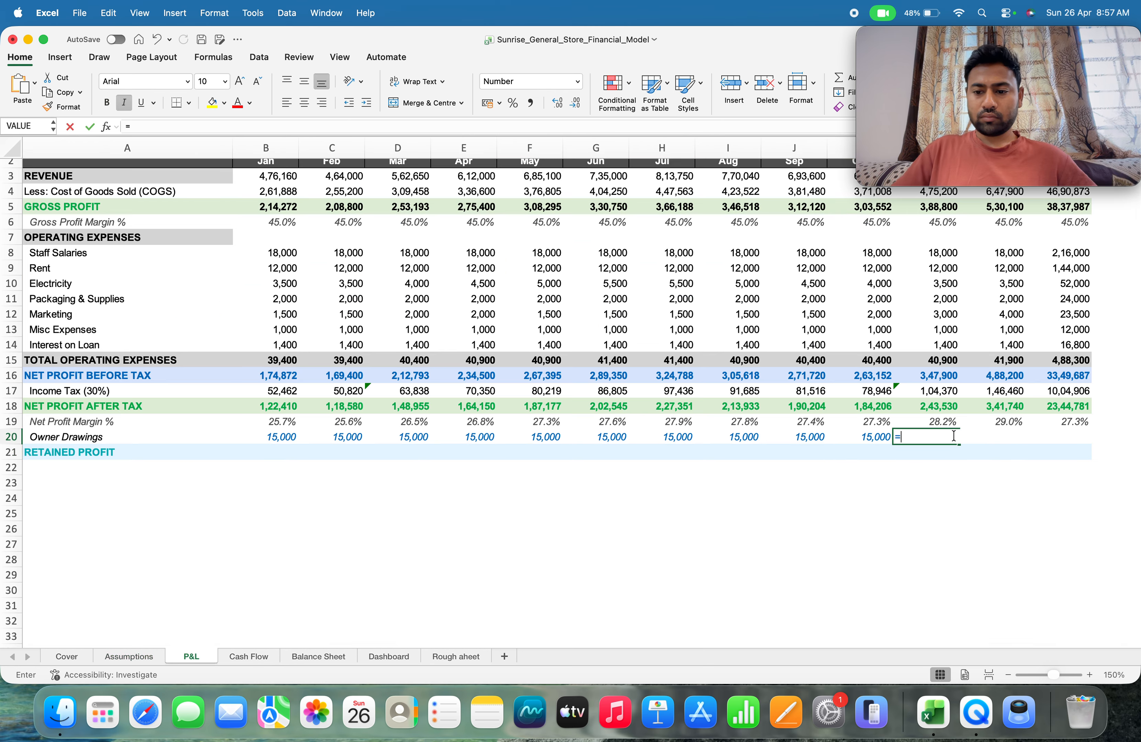
left_click(139, 655)
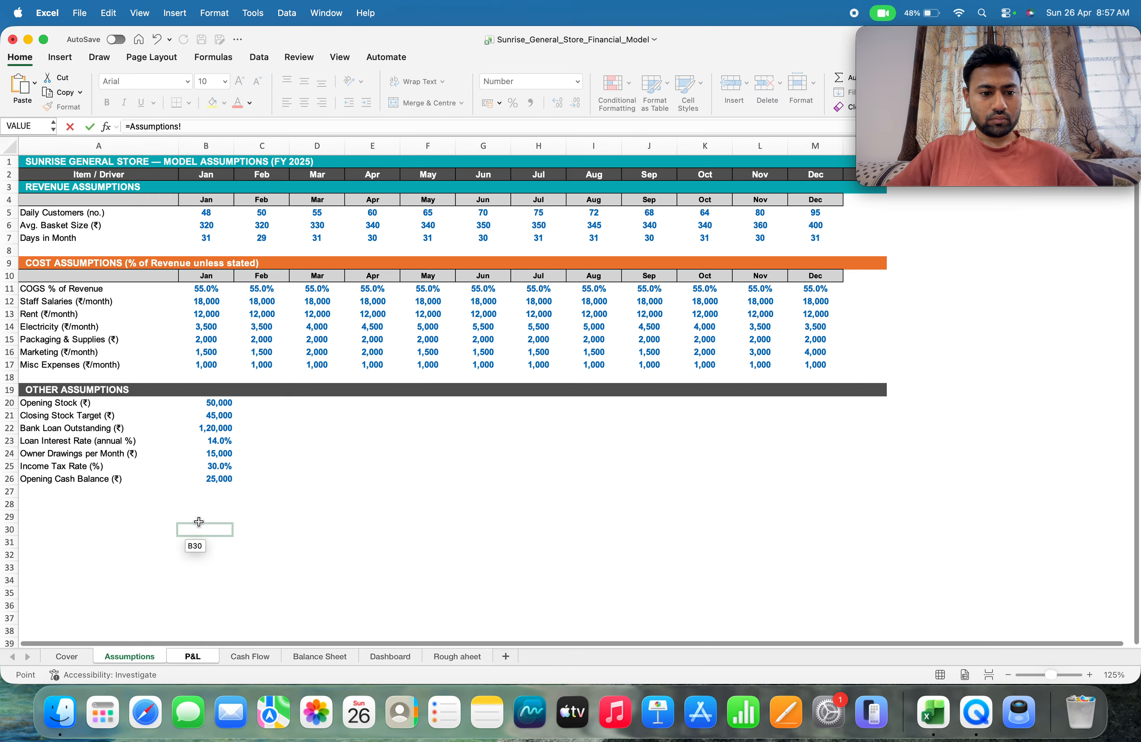
left_click(195, 456)
key("Return")
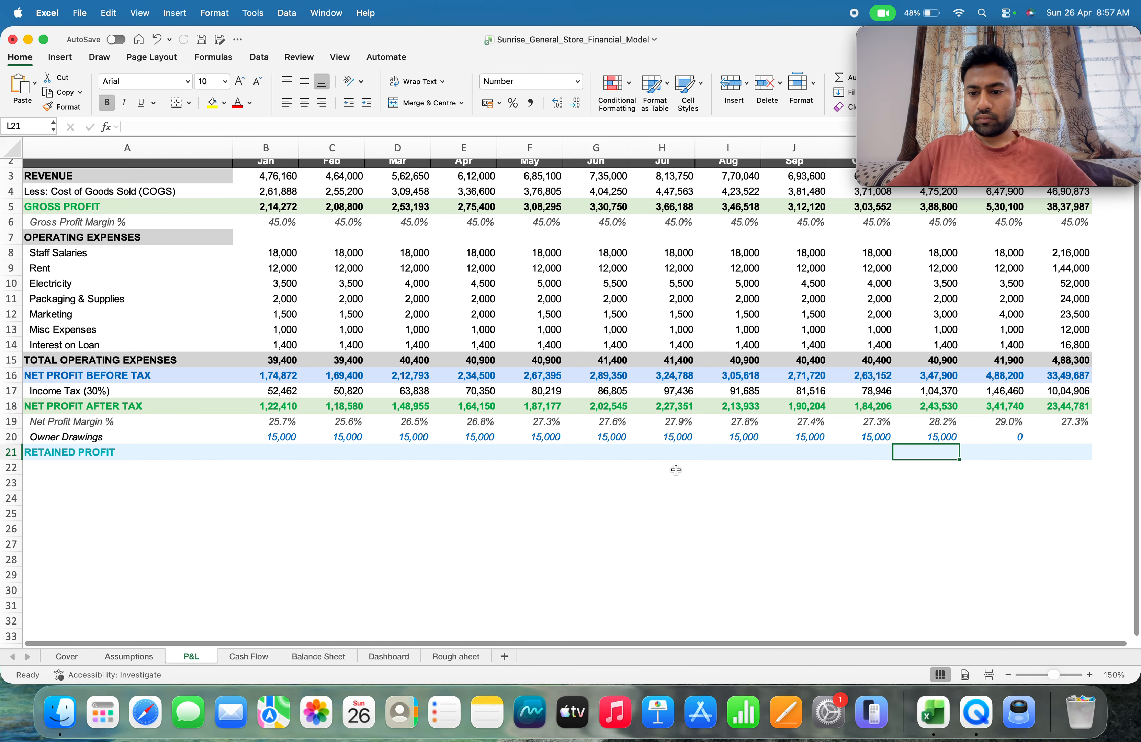
Replace the December owner drawings formula in M20 with =Assumptions!B24
left_click(991, 442)
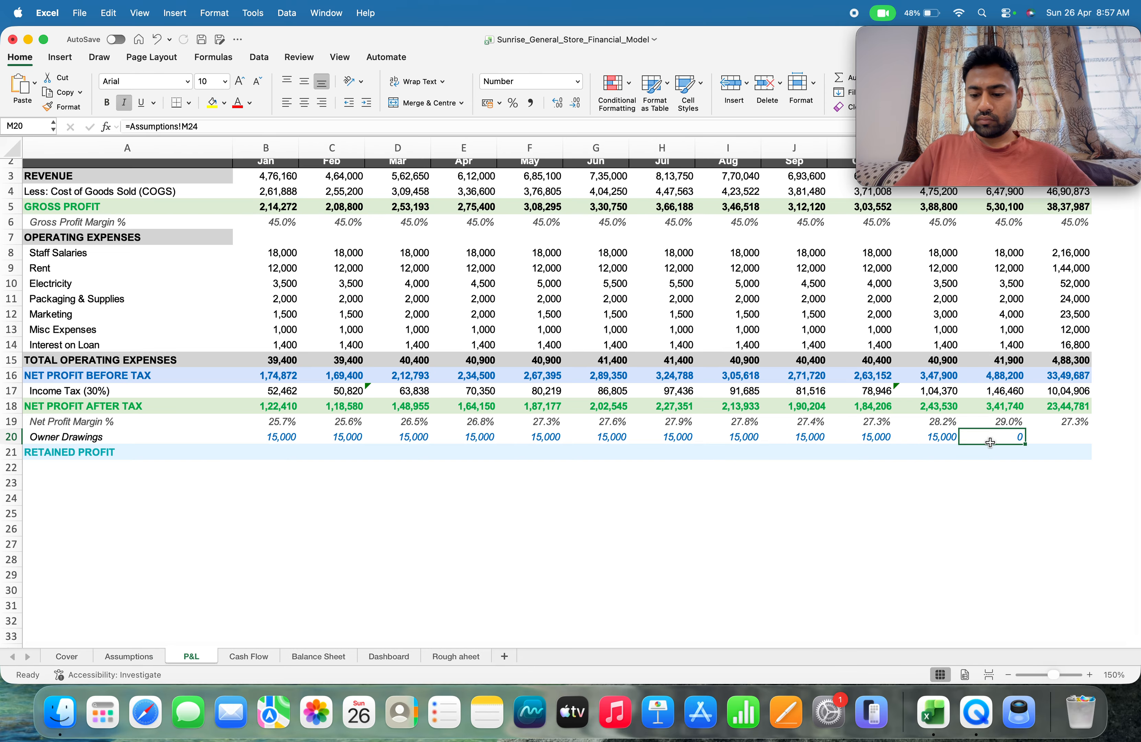
type("=")
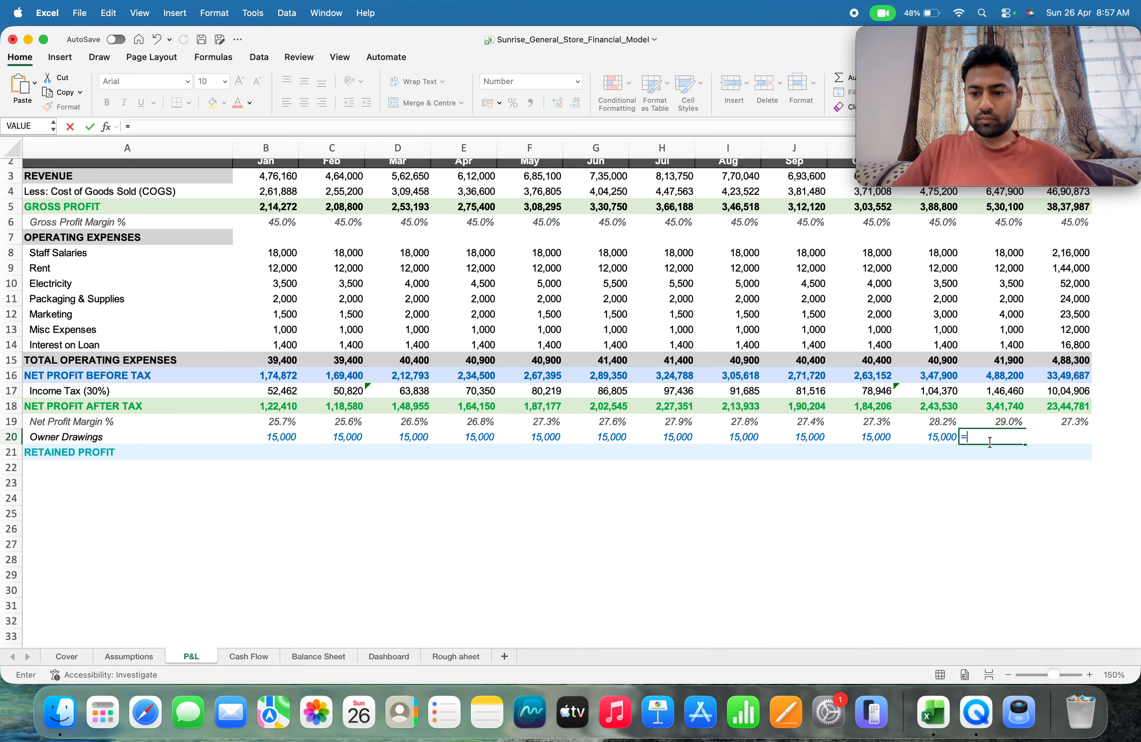
left_click(120, 660)
left_click(206, 457)
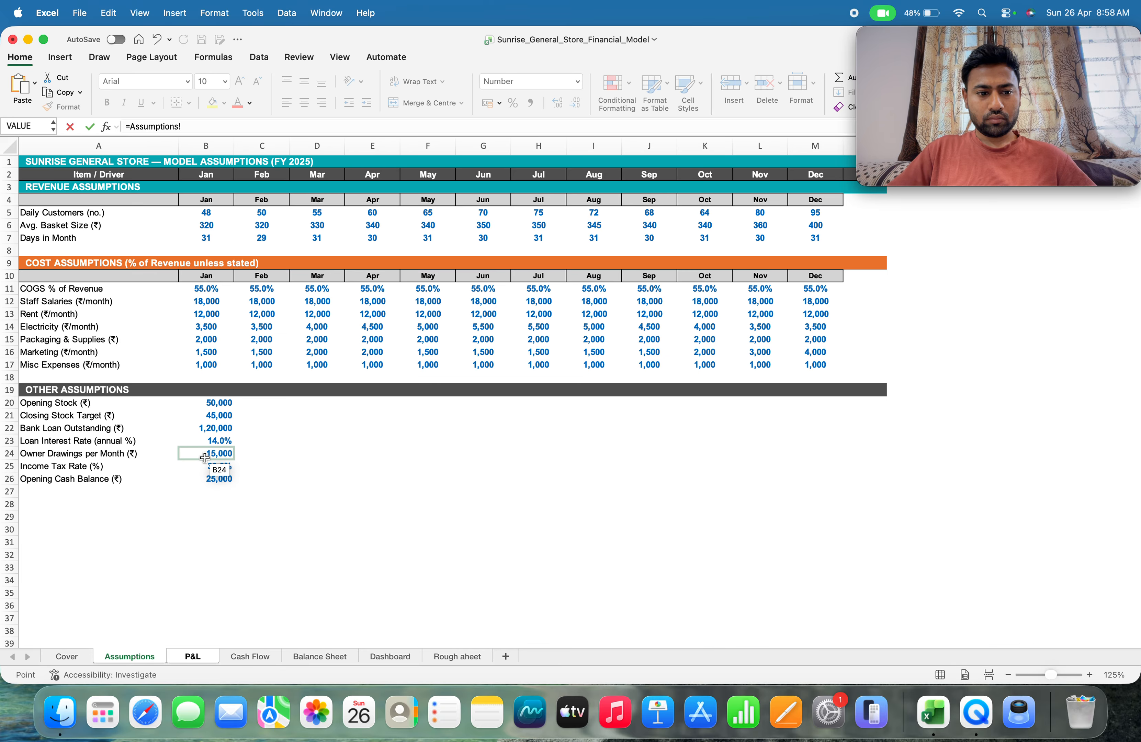
key("Return")
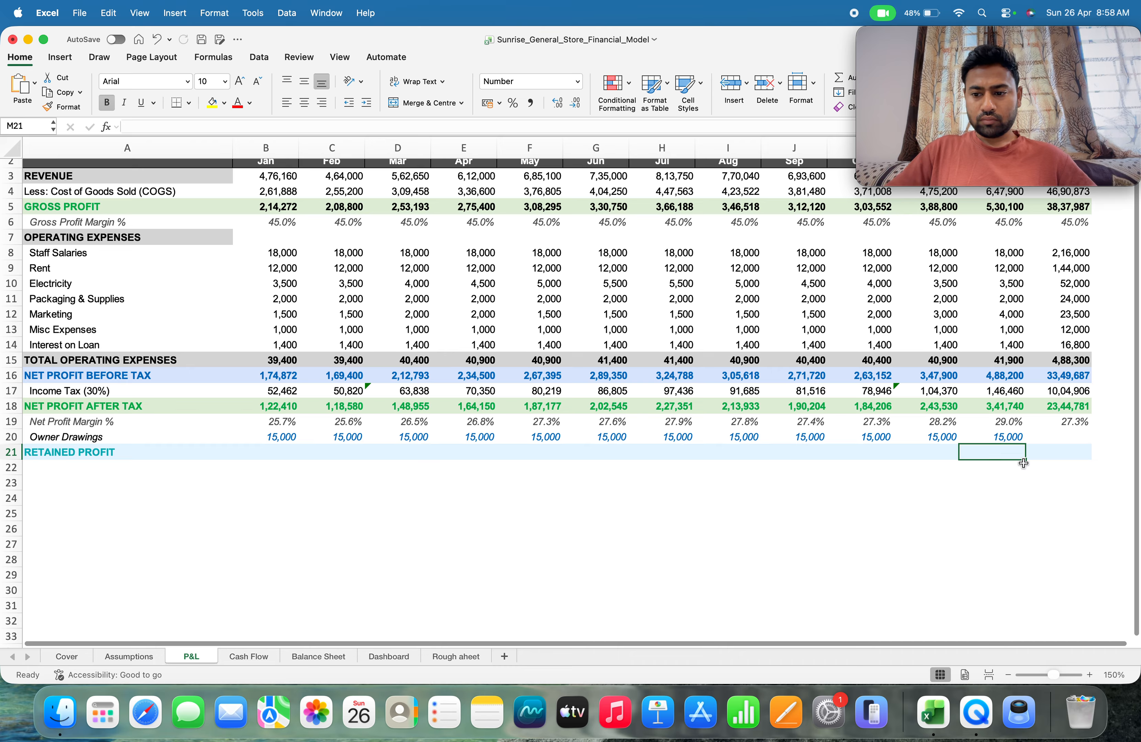
Total the year's owner drawings in N20 with =SUM(B20:M20)
left_click(1075, 436)
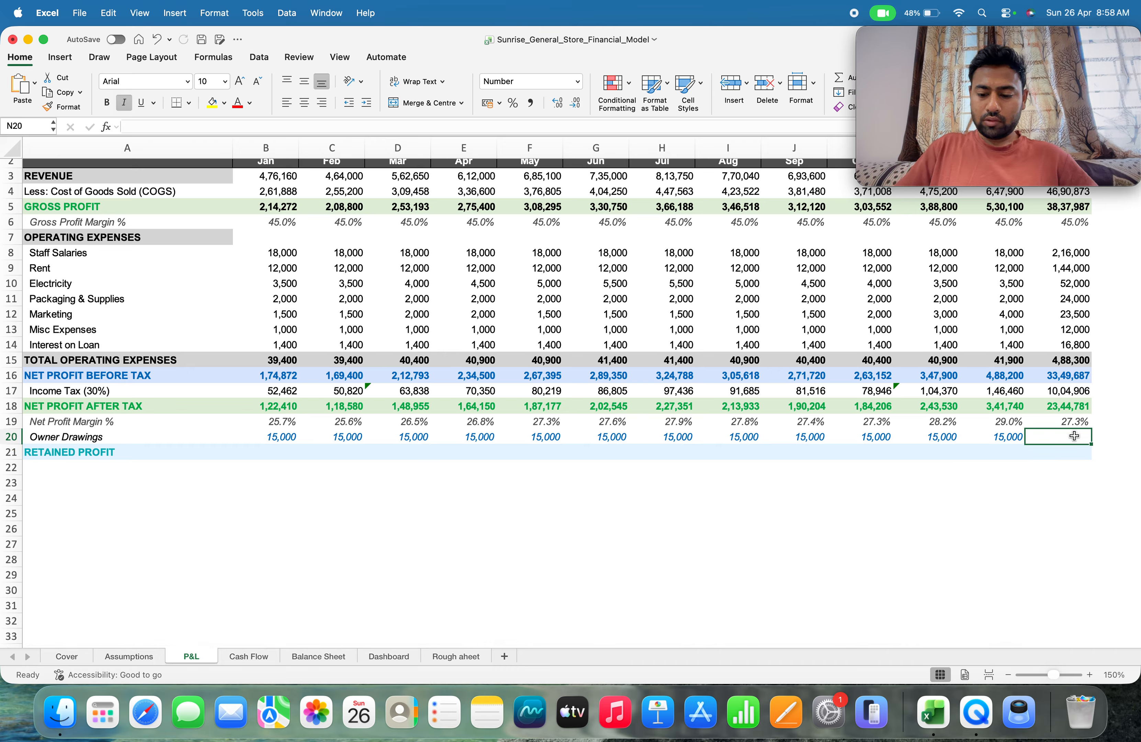
type("=sum(")
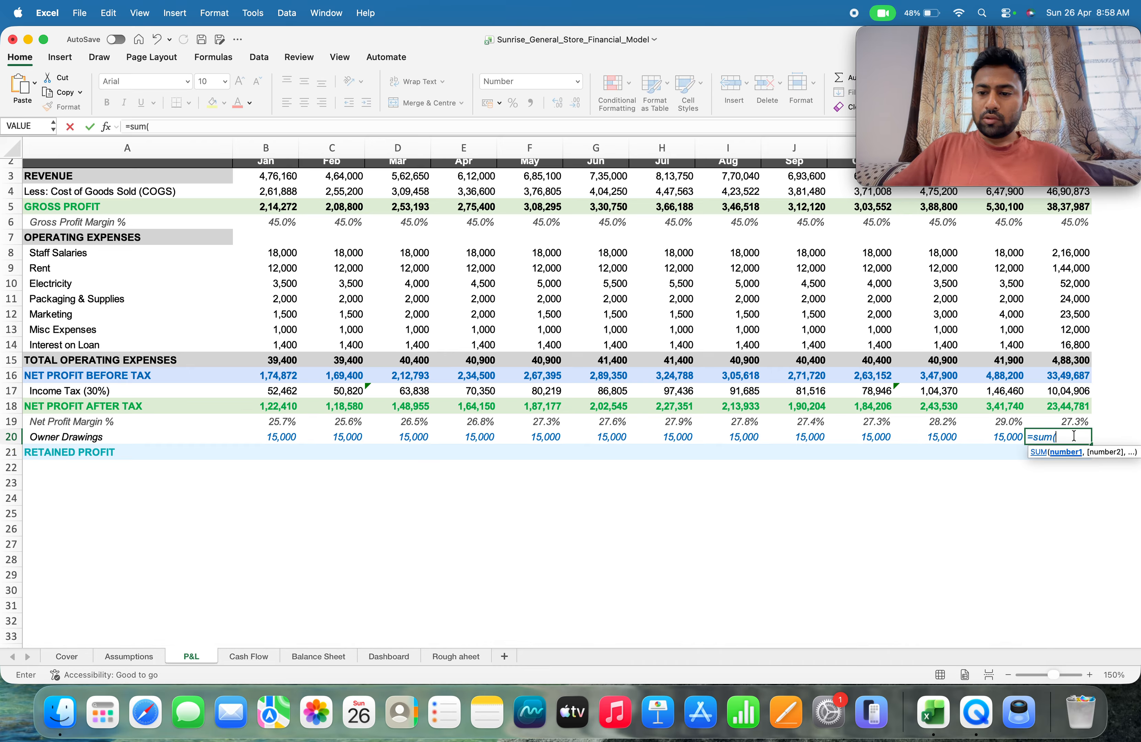
key("Left")
key("Left")
key("Left")
key("Left")
key("Left")
key("Left")
key("Left")
key("Left")
key("Left")
key("Left")
key("Left")
key("Left")
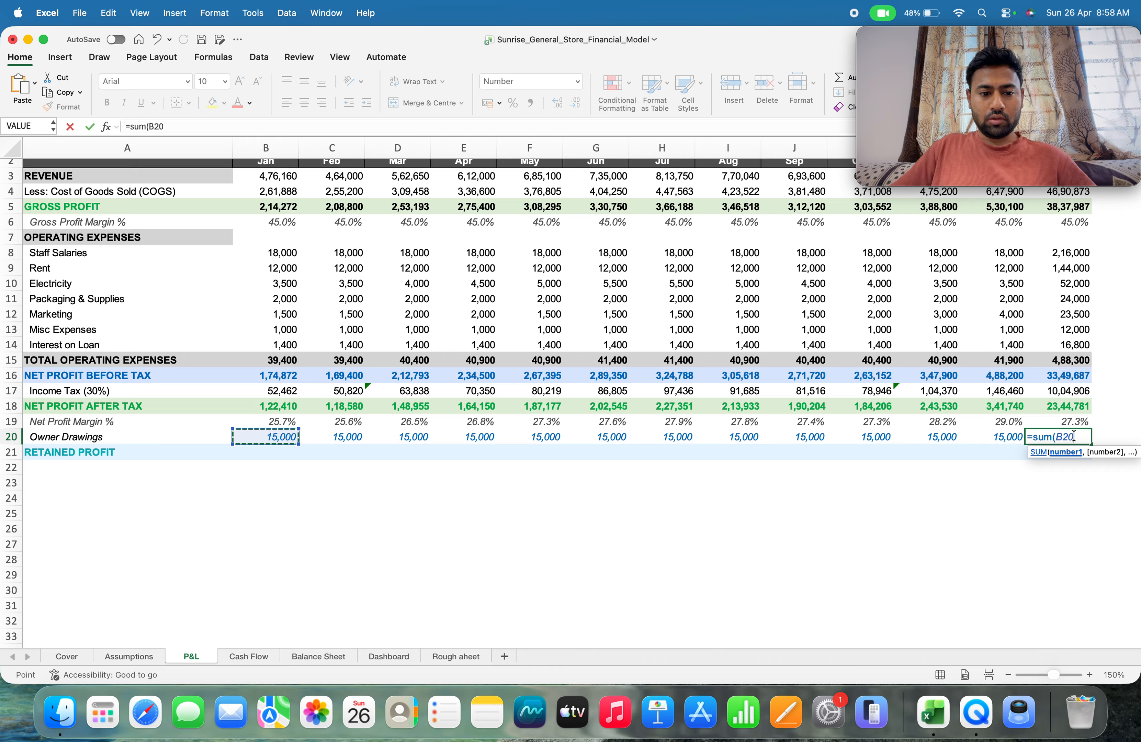
key("shift+Right")
key("shift+Right")
key("shift+Right")
key("shift+Right")
key("shift+Right")
key("shift+Right")
key("shift+Right")
key("shift+Right")
key("shift+Right")
key("shift+Right")
key("shift+Right")
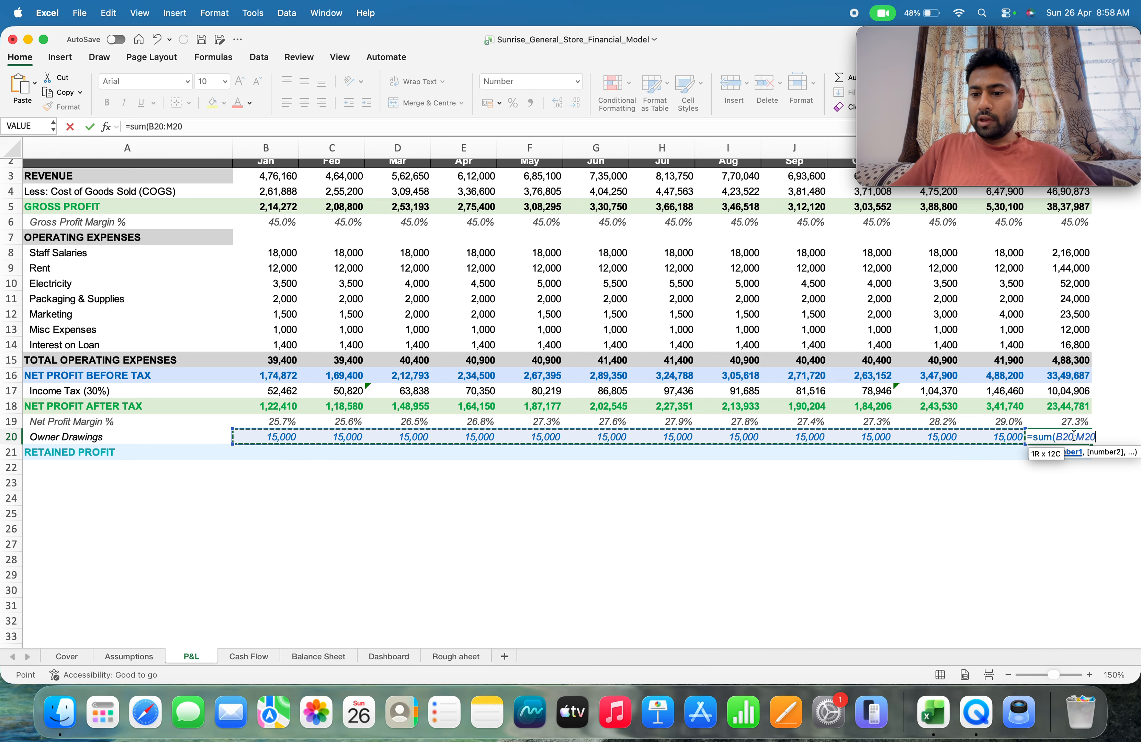
type(")")
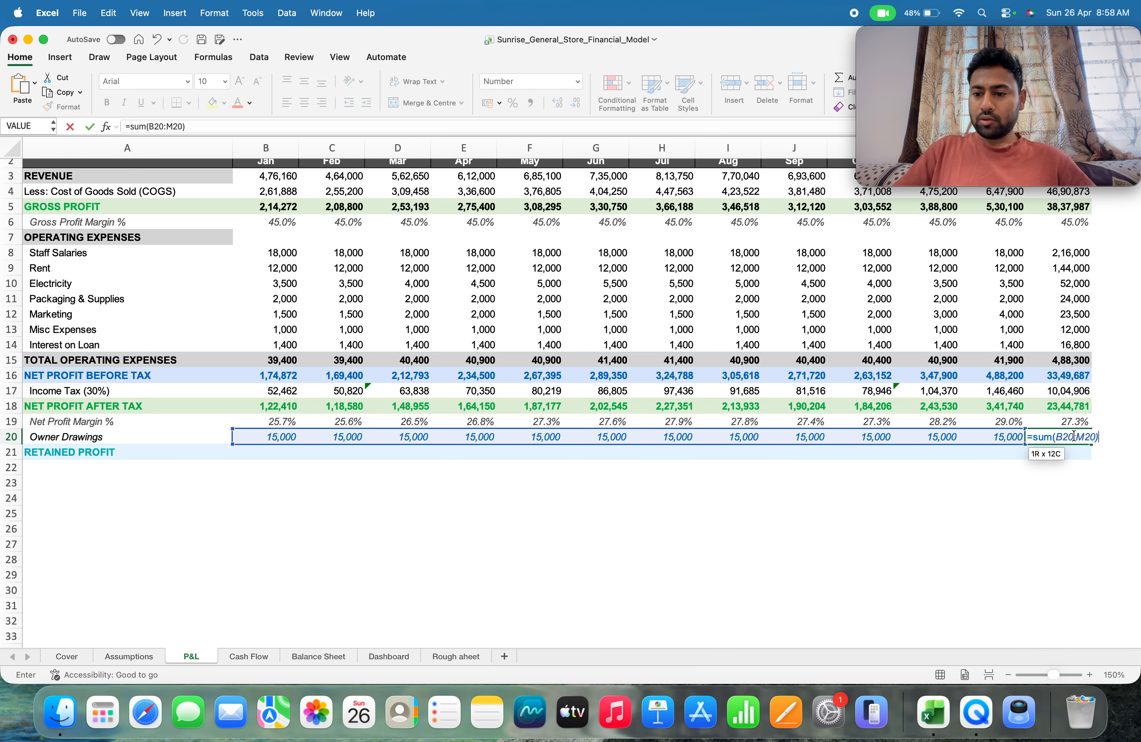
key("Return")
Review January's owner drawings formula in B20 and net profit margin formula in B19
key("Left")
key("Left")
key("Left")
key("Left")
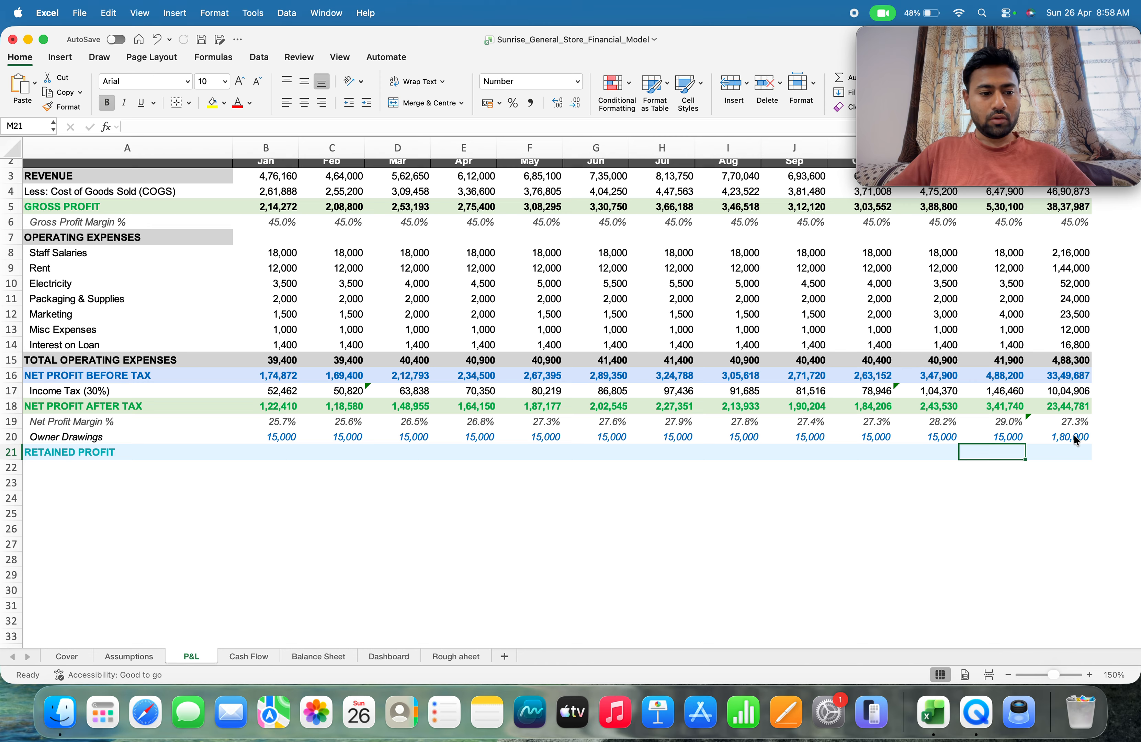
key("Left")
key("Left")
key("Left")
key("Left")
key("Left")
key("Left")
key("Left")
key("Left")
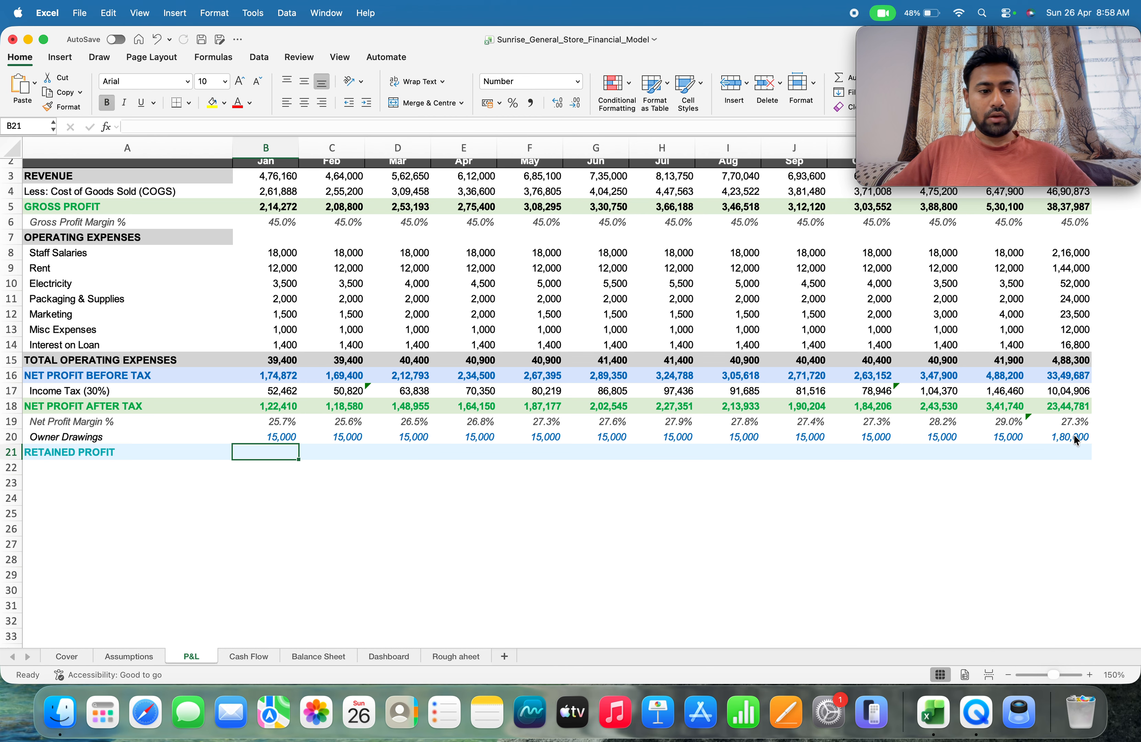
key("Up")
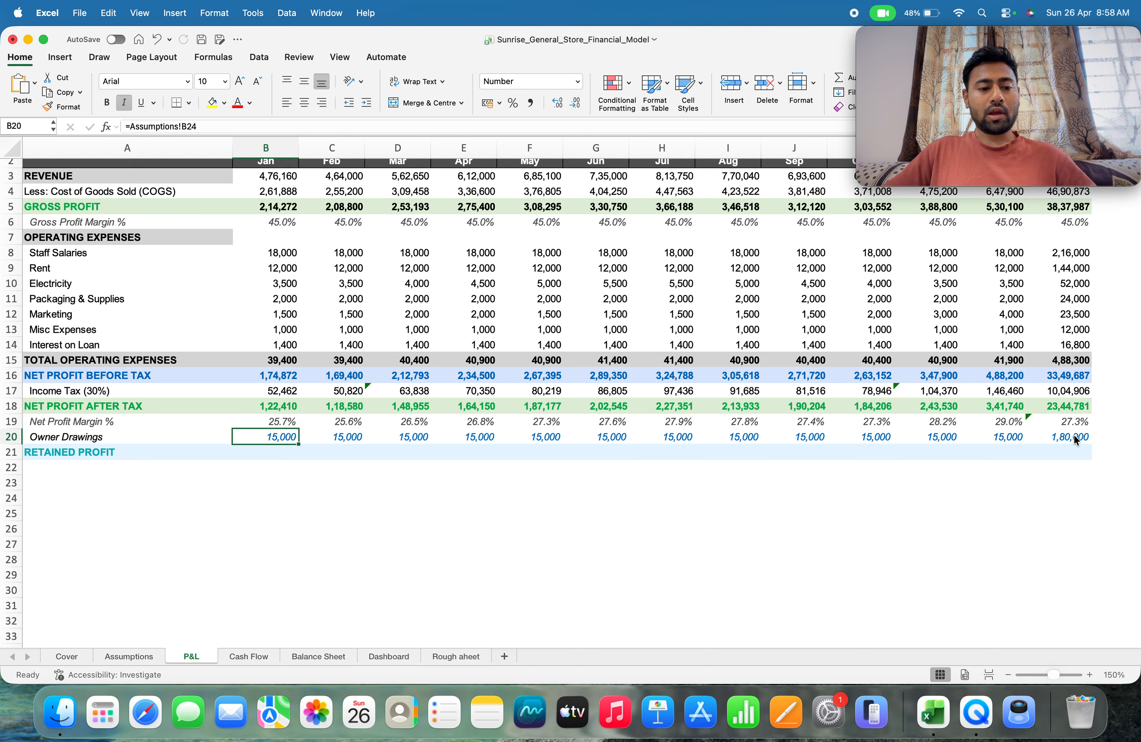
key("Up")
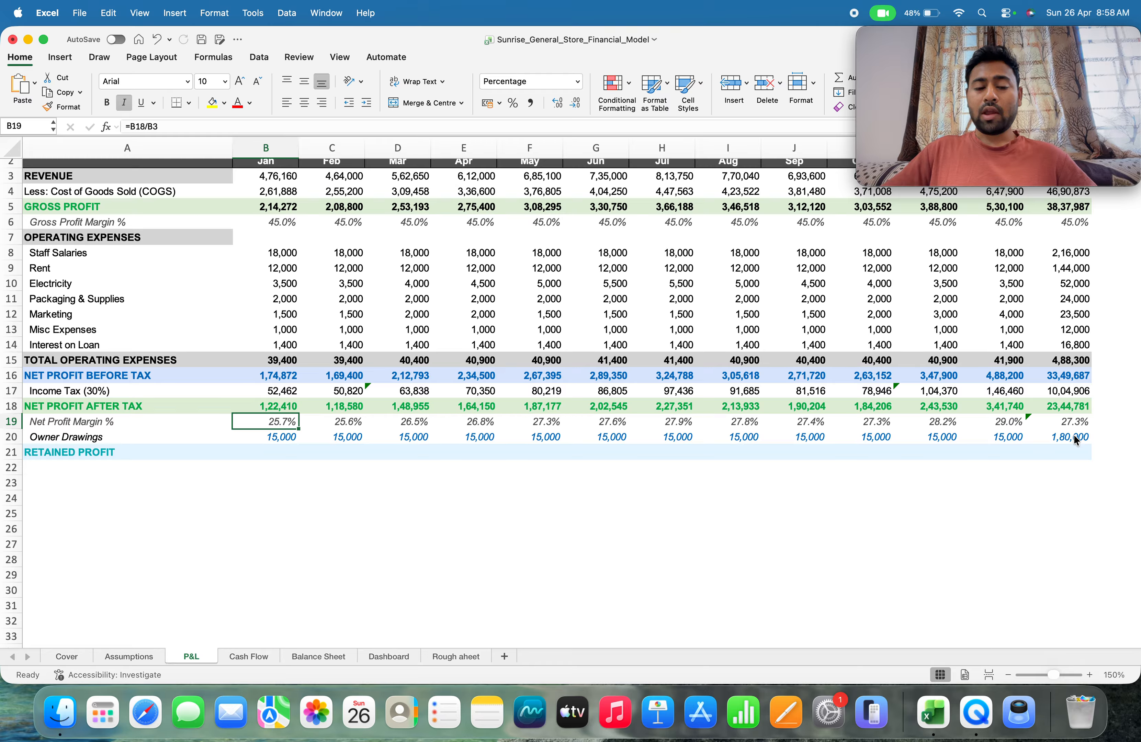
Calculate January's retained profit in B21 with =B18-B20, subtracting owner drawings from net profit after tax
key("Down")
key("Down")
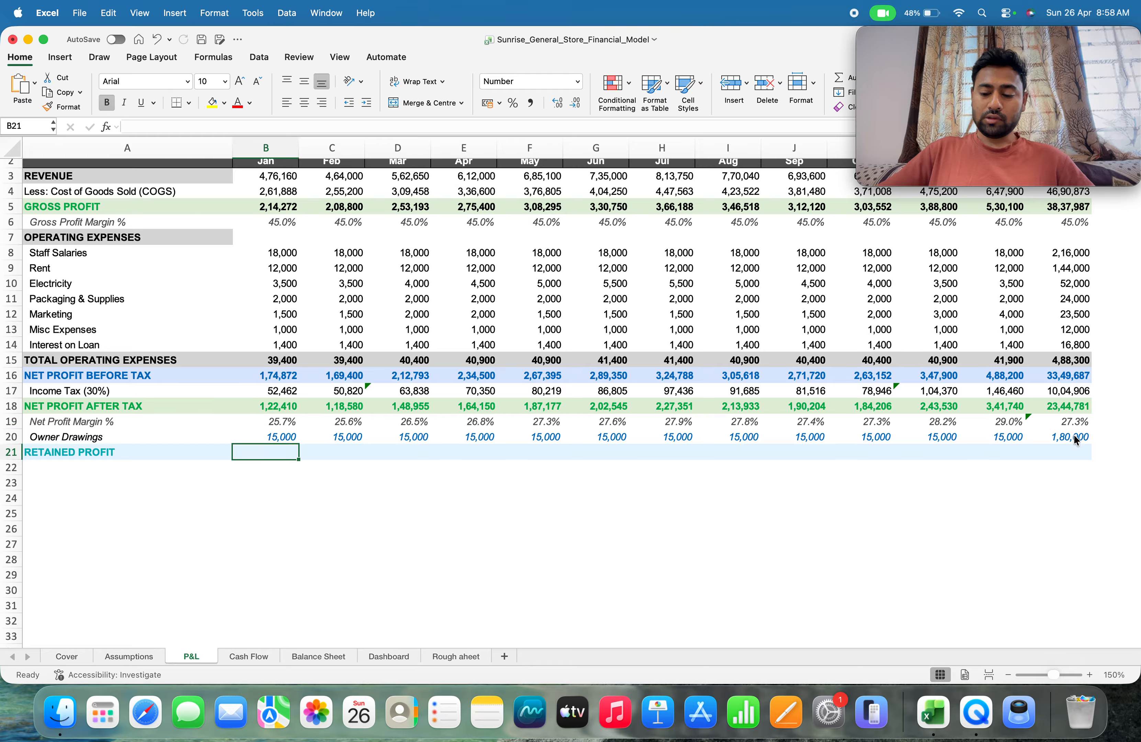
type("=")
key("Up")
key("Up")
key("Up")
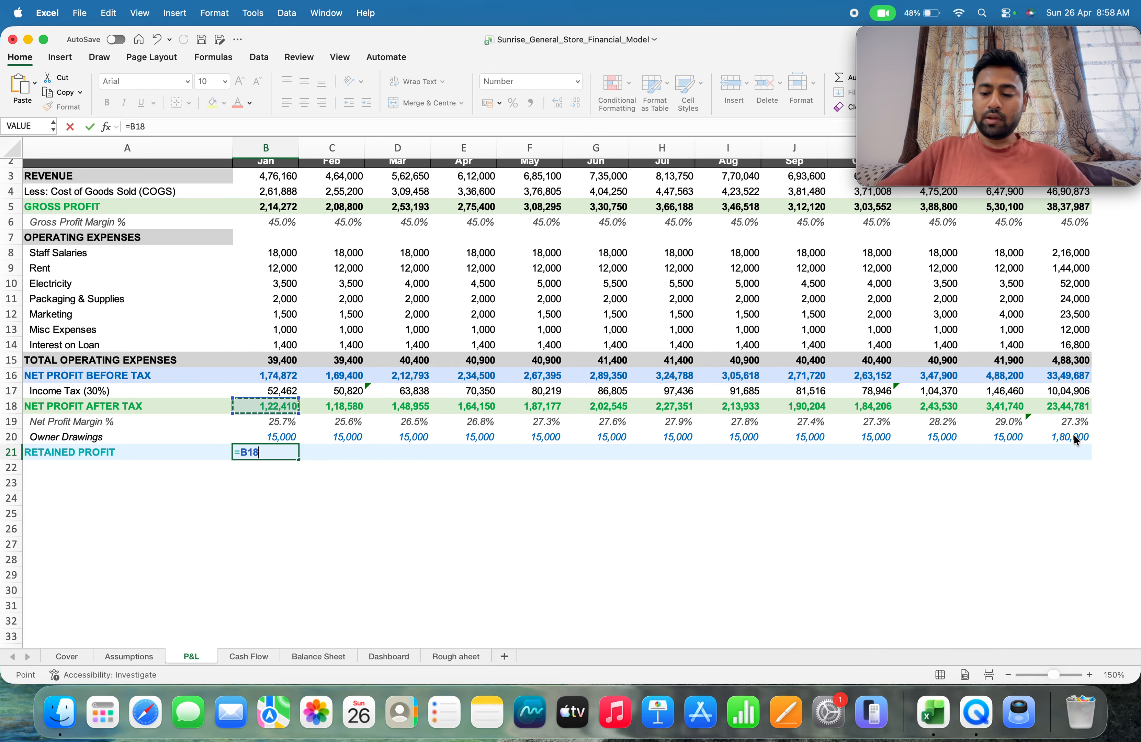
type("-")
key("Up")
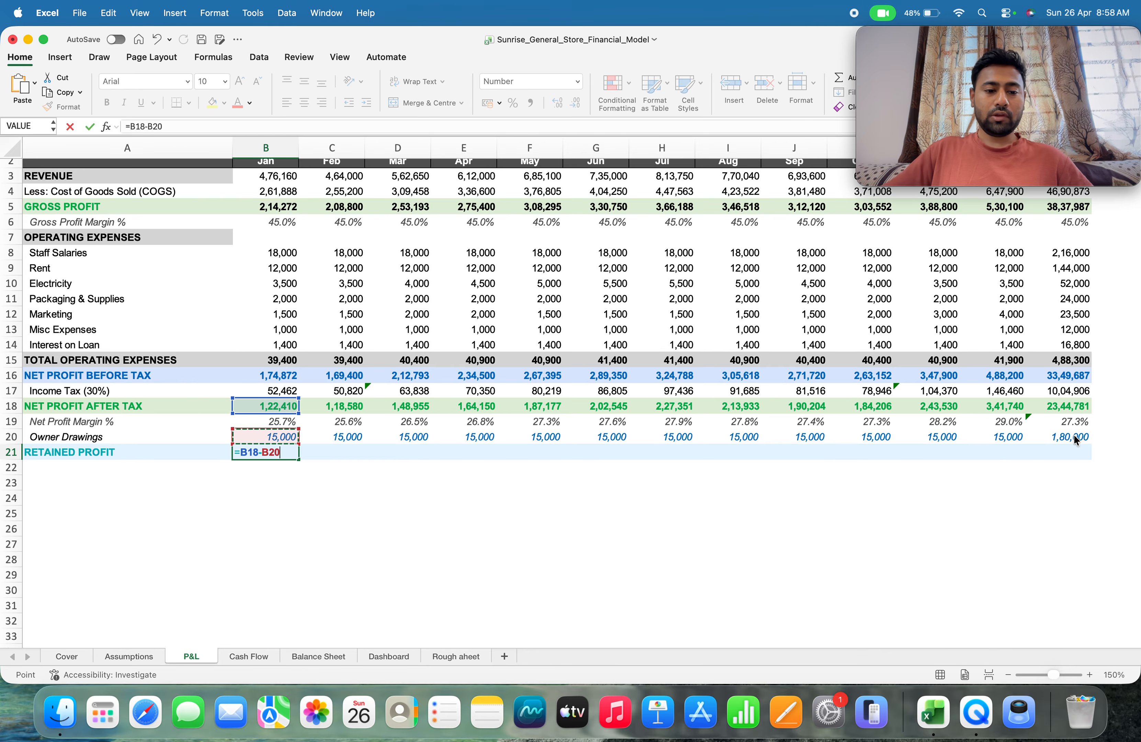
key("Return")
Fill January's retained profit formula across row 21 through December in M21
key("Up")
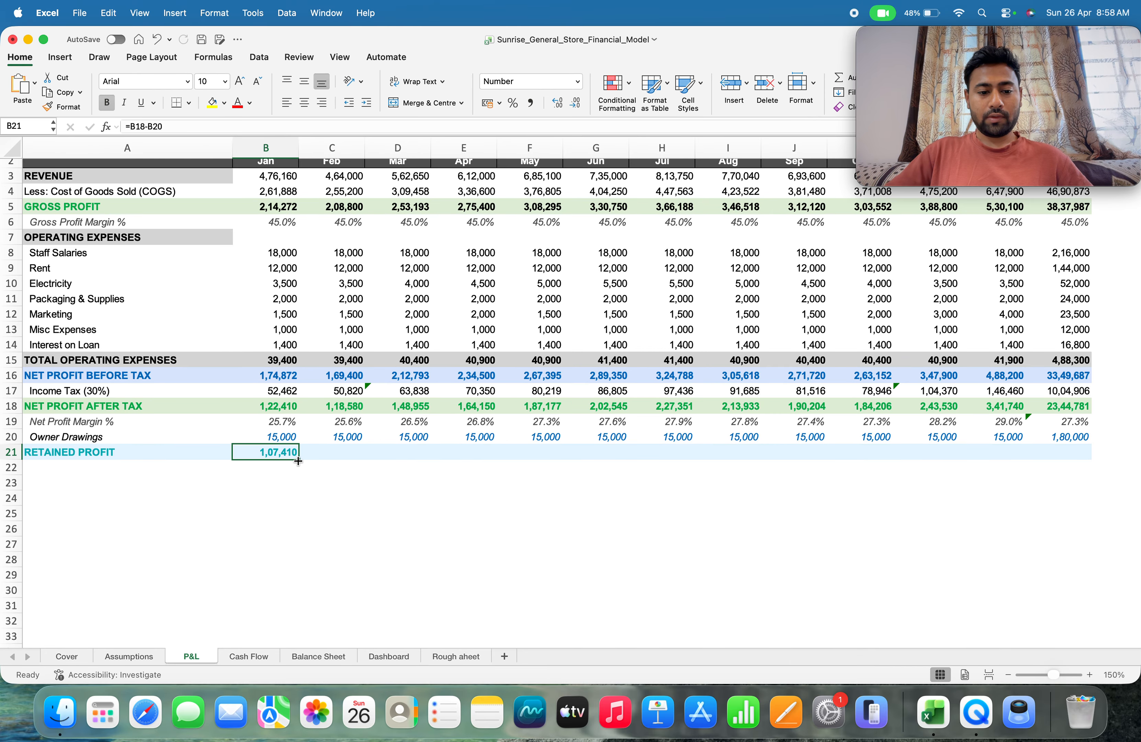
left_click_drag(298, 461, 548, 474)
scroll(547, 474, "left", 5)
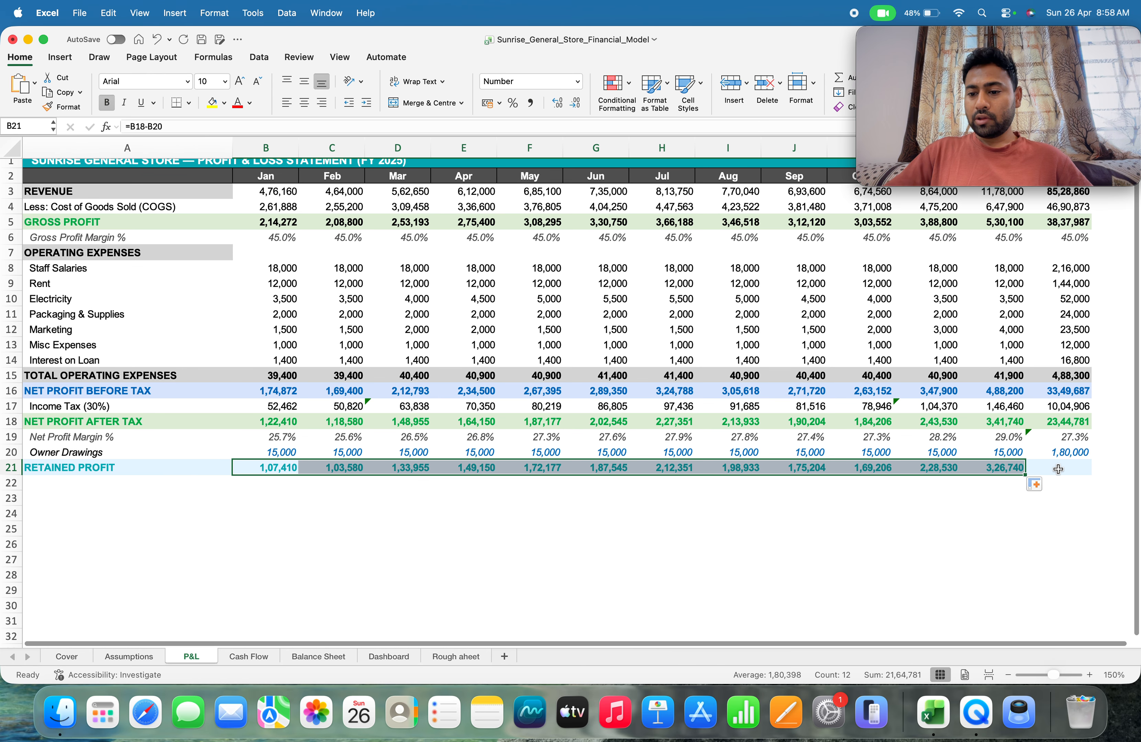
Total the year's retained profit in N21 with =SUM(B21:M21)
left_click(1058, 469)
type("=")
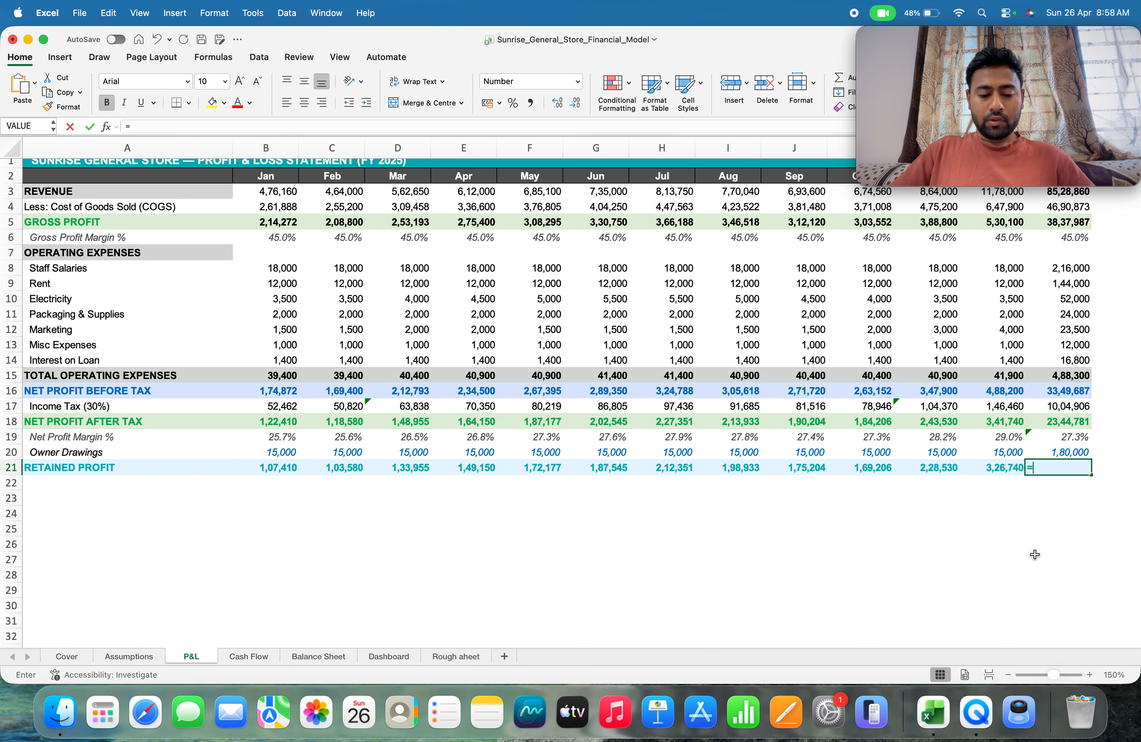
type("sum")
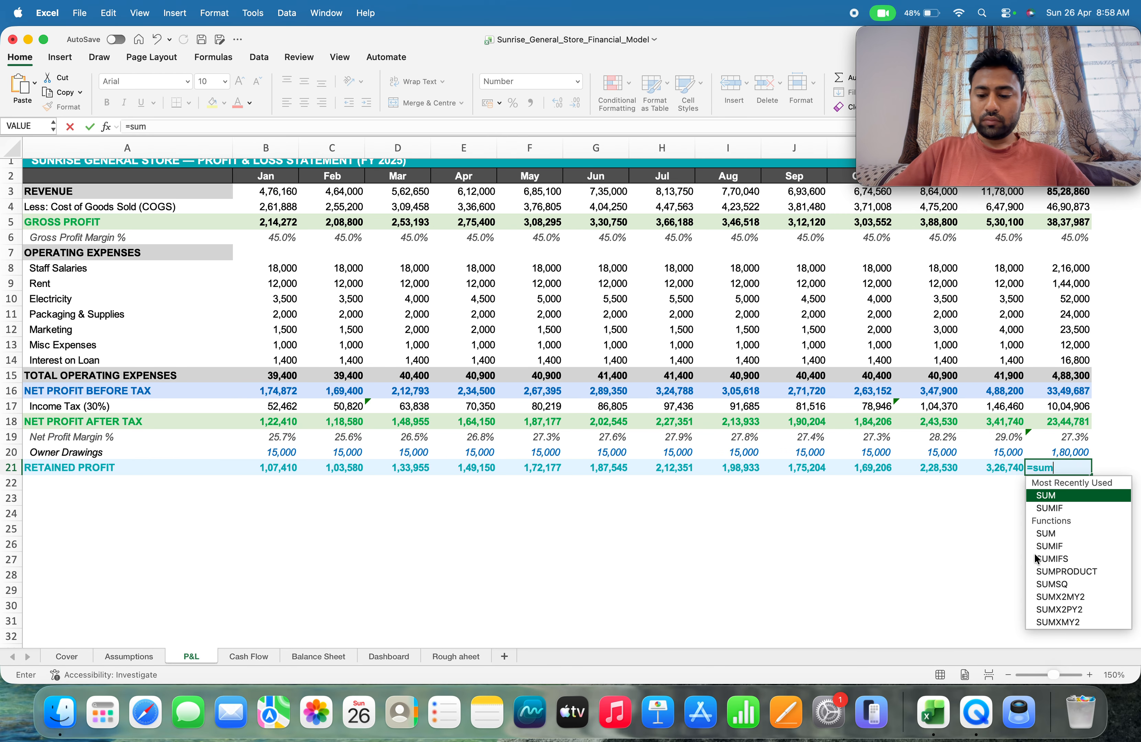
type("(")
key("Left")
key("Left")
key("Left")
key("Left")
key("Left")
key("Left")
key("Left")
key("Left")
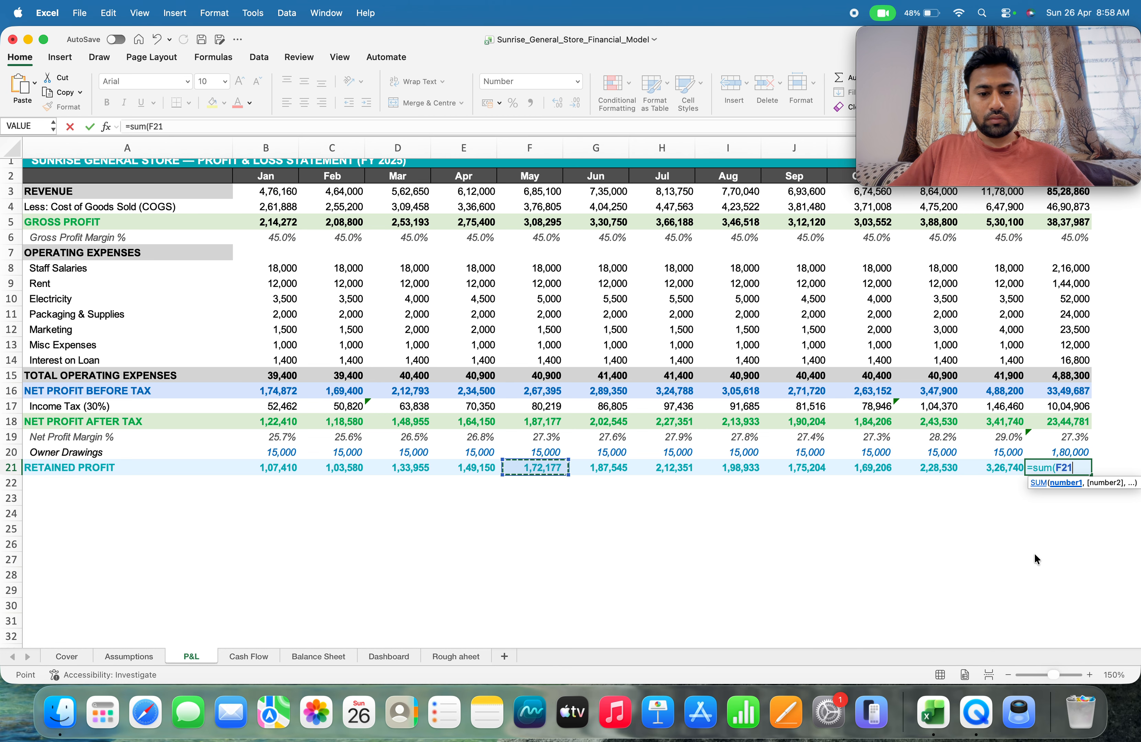
key("Left")
key("Left")
key("Left")
key("Left")
key("shift+Right")
key("shift+Right")
key("shift+Right")
key("shift+Right")
key("shift+Right")
key("shift+Right")
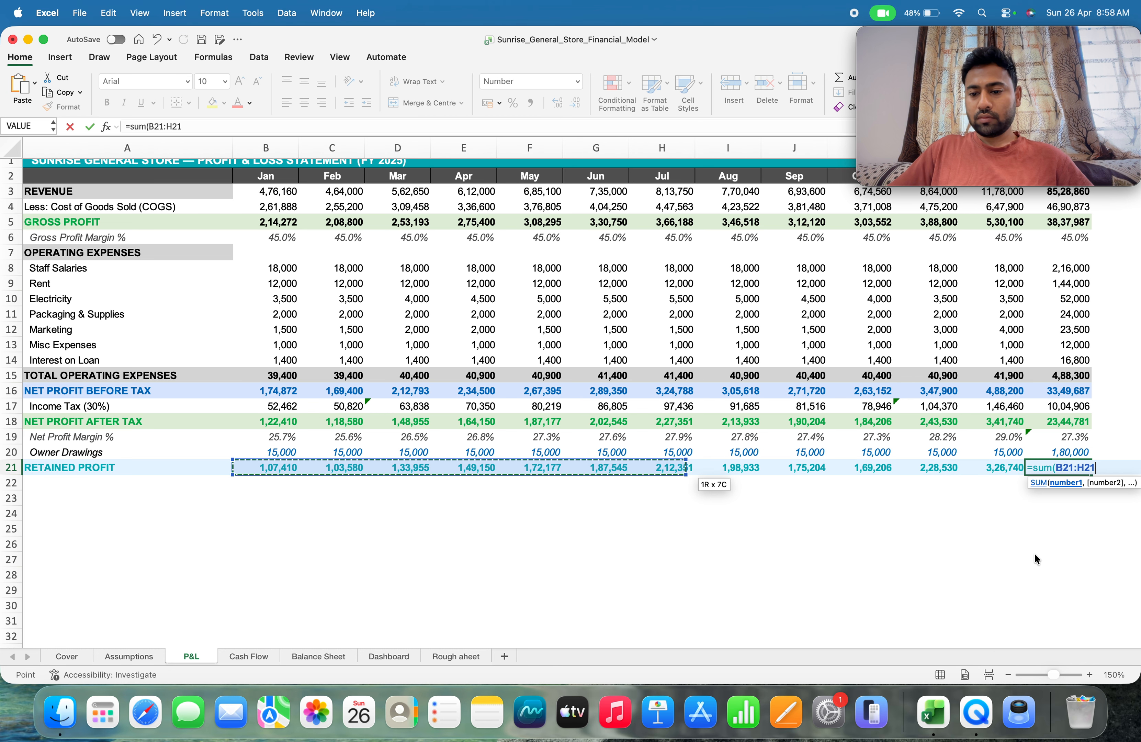
key("shift+Right")
key("shift+Right")
key("shift+Right")
key("shift+Right")
key("shift+Right")
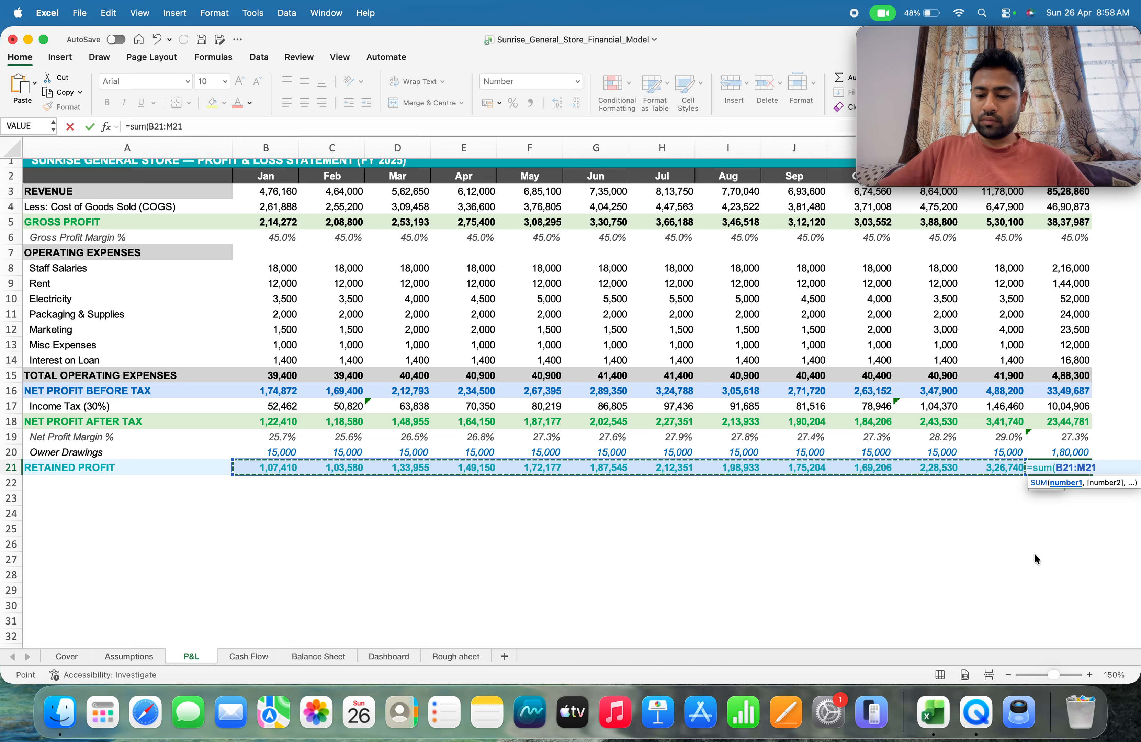
key("Return")
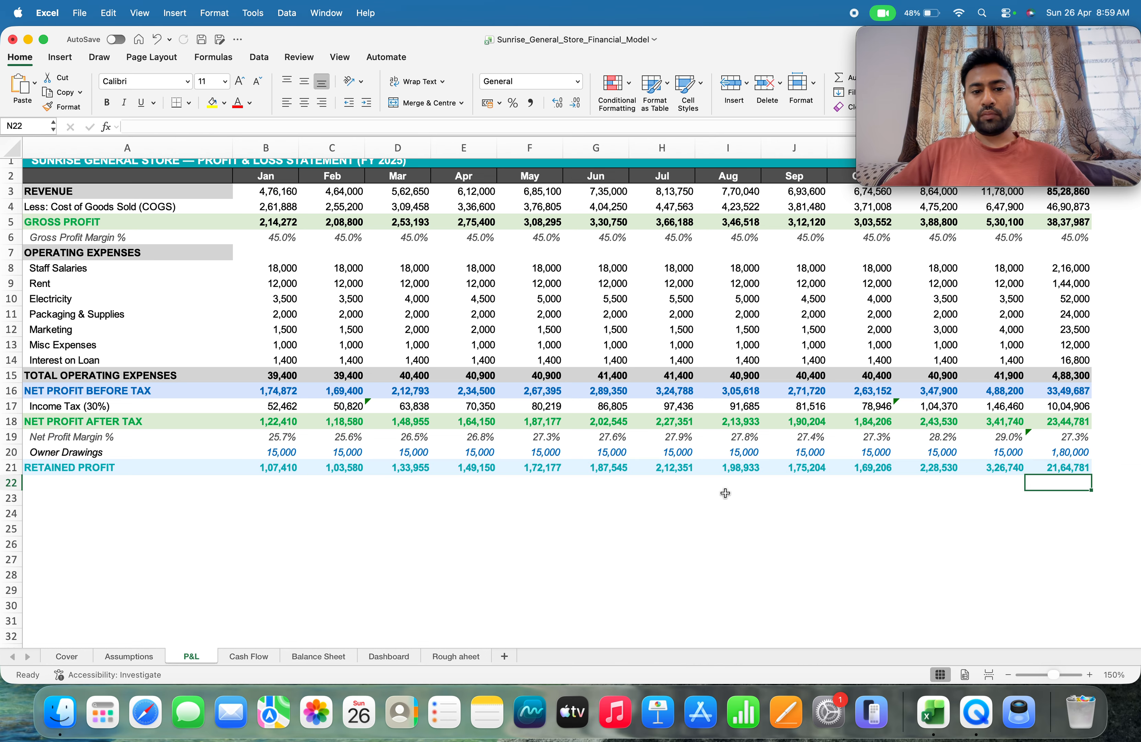
Look through the Cash Flow, Balance Sheet and Dashboard sheets, ending on the Cash Flow statement
scroll(712, 501, "up", 1)
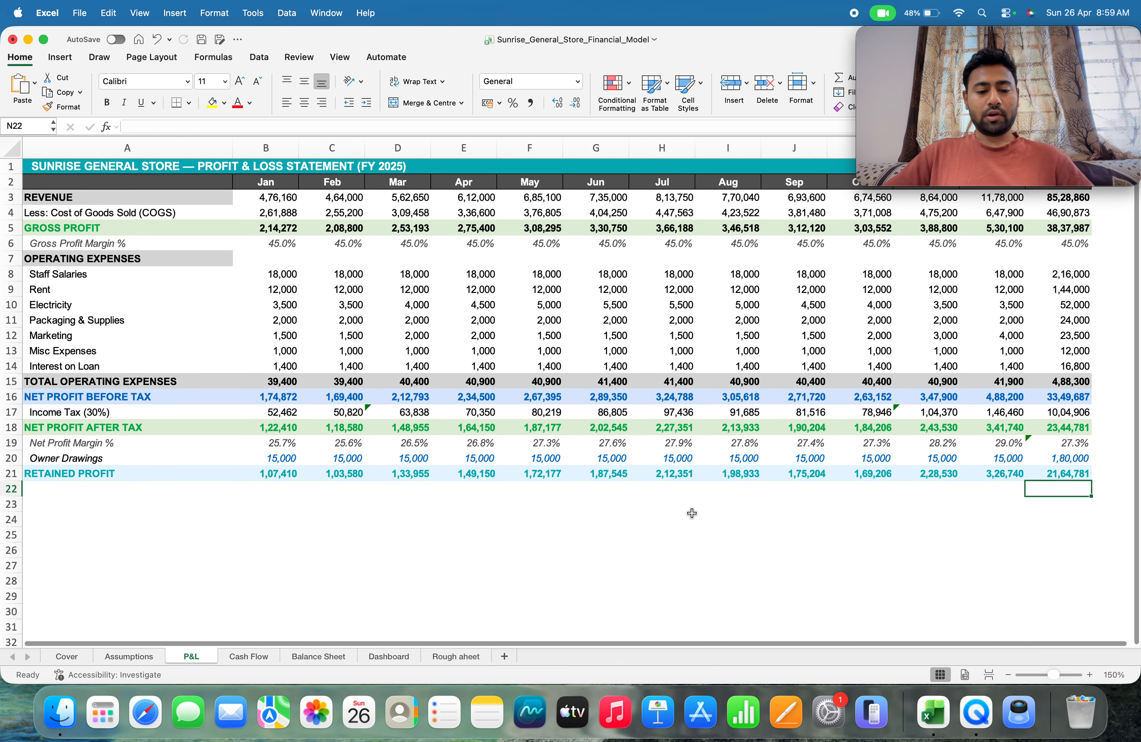
left_click(252, 656)
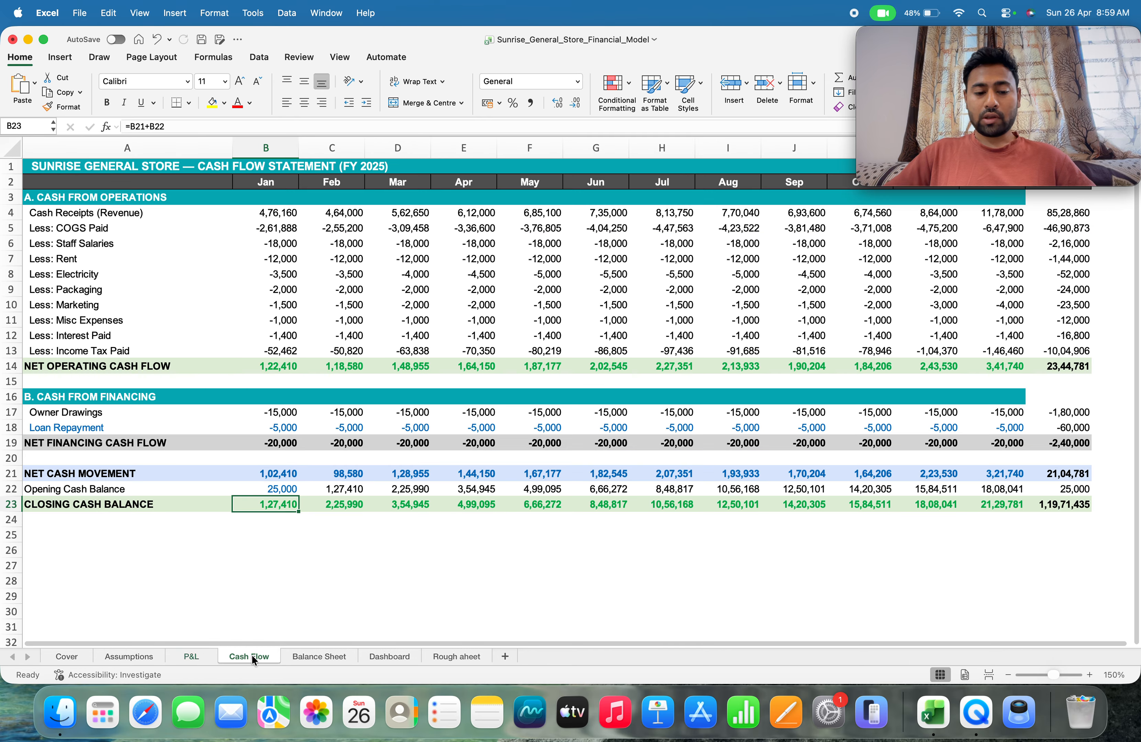
left_click(331, 656)
left_click(377, 657)
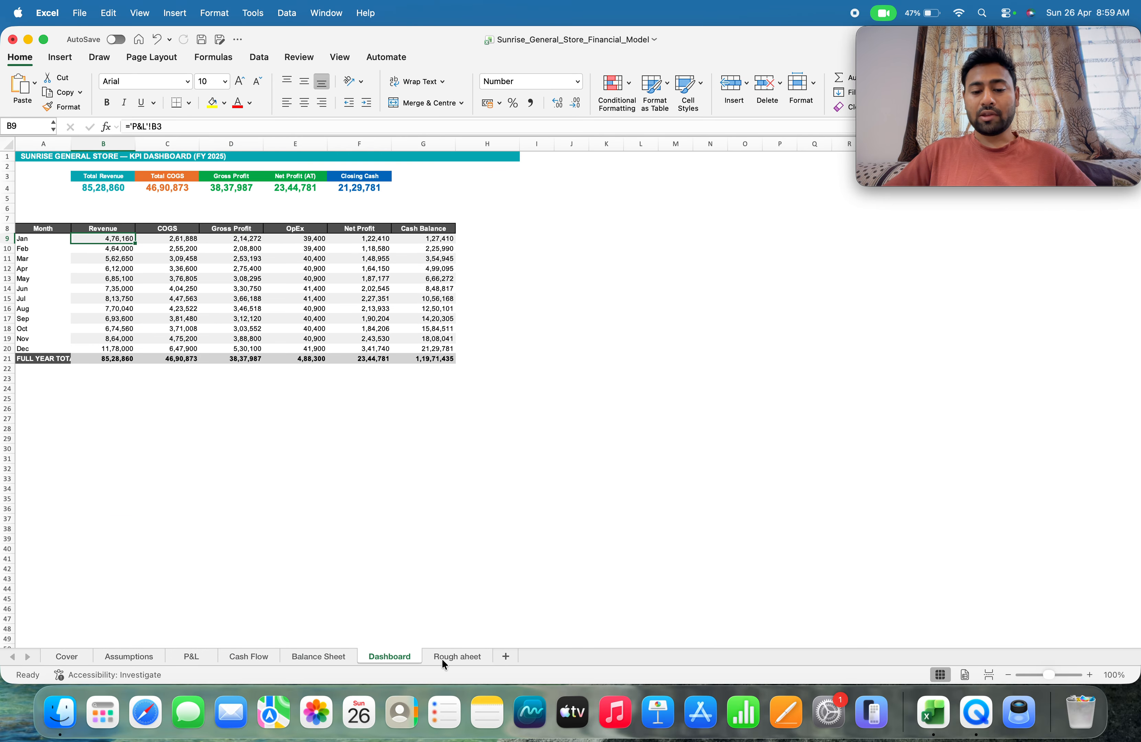
left_click(321, 655)
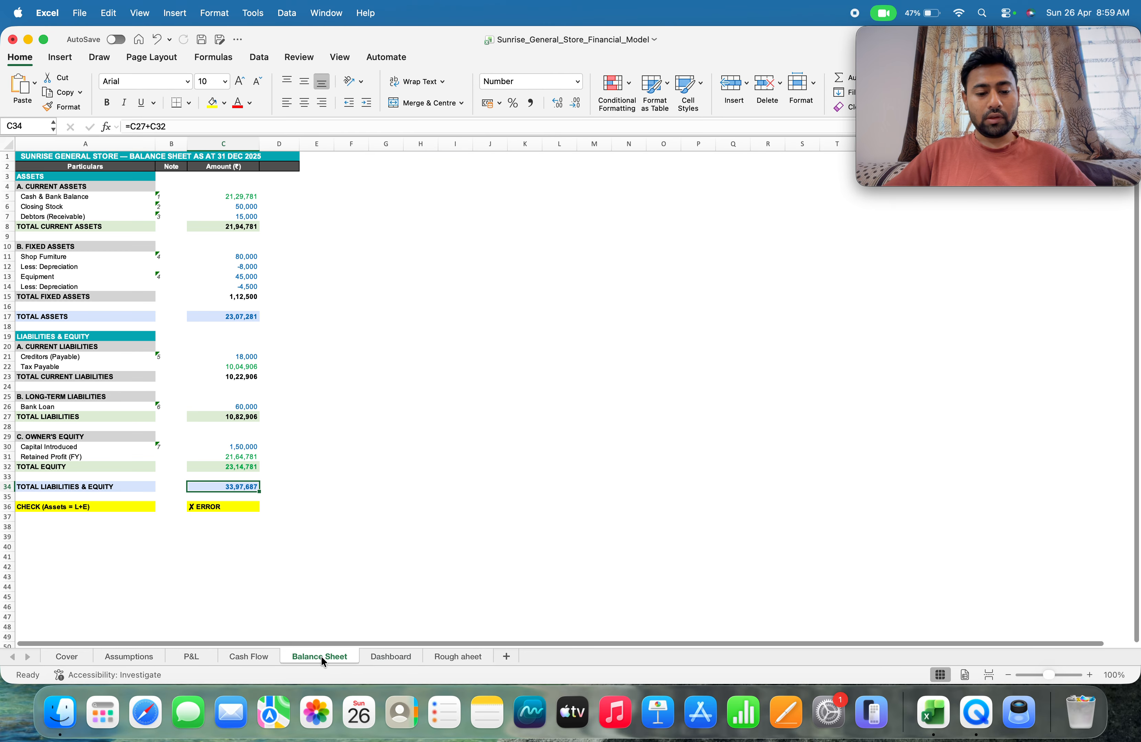
left_click(230, 660)
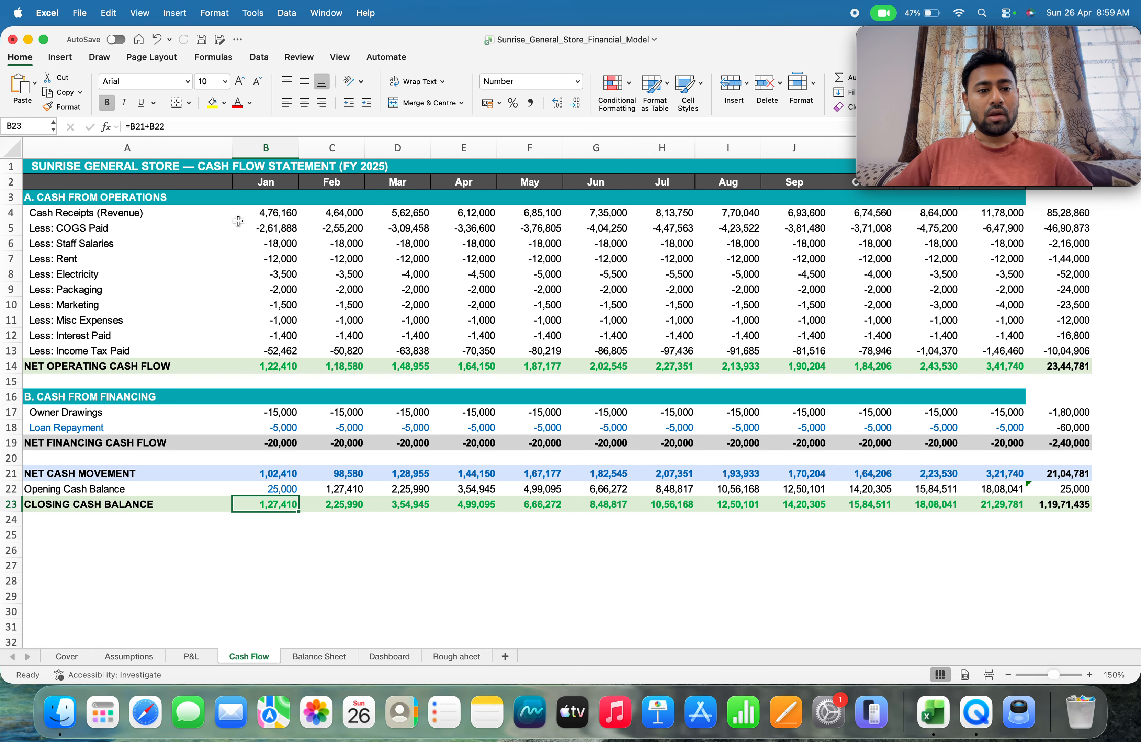
Examine January's cash receipts formula in B4 of the Cash Flow sheet and compare the statement with the P&L sheet
left_click(274, 215)
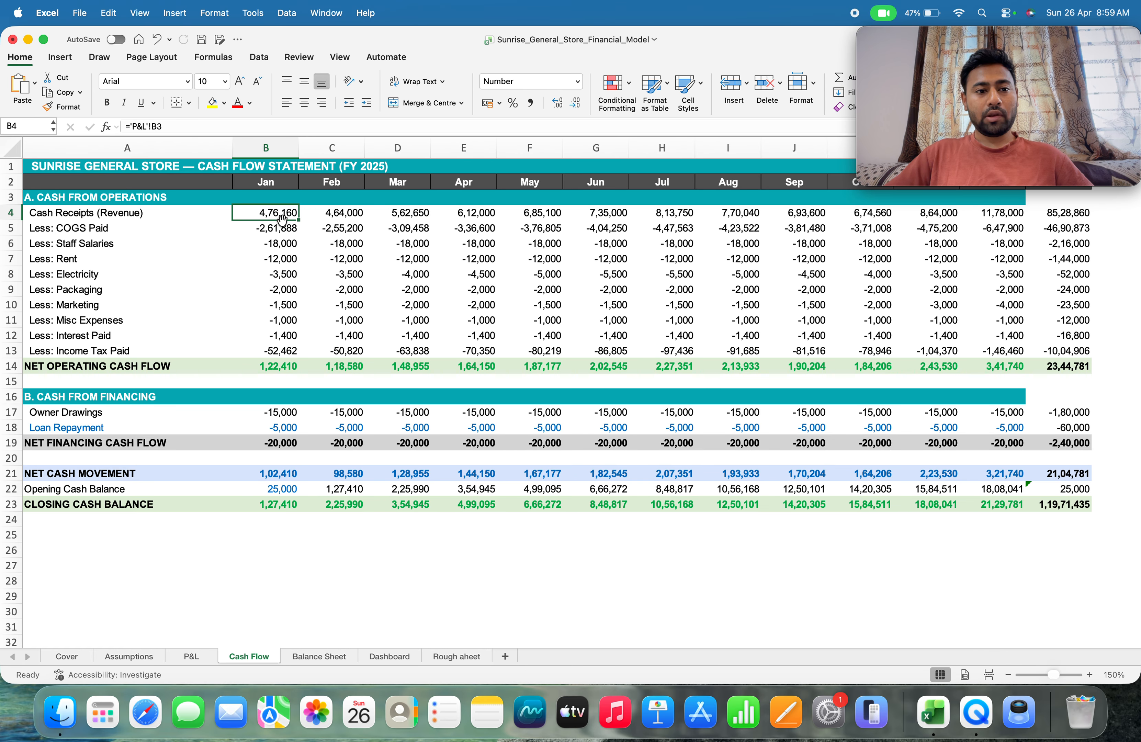
left_click(190, 657)
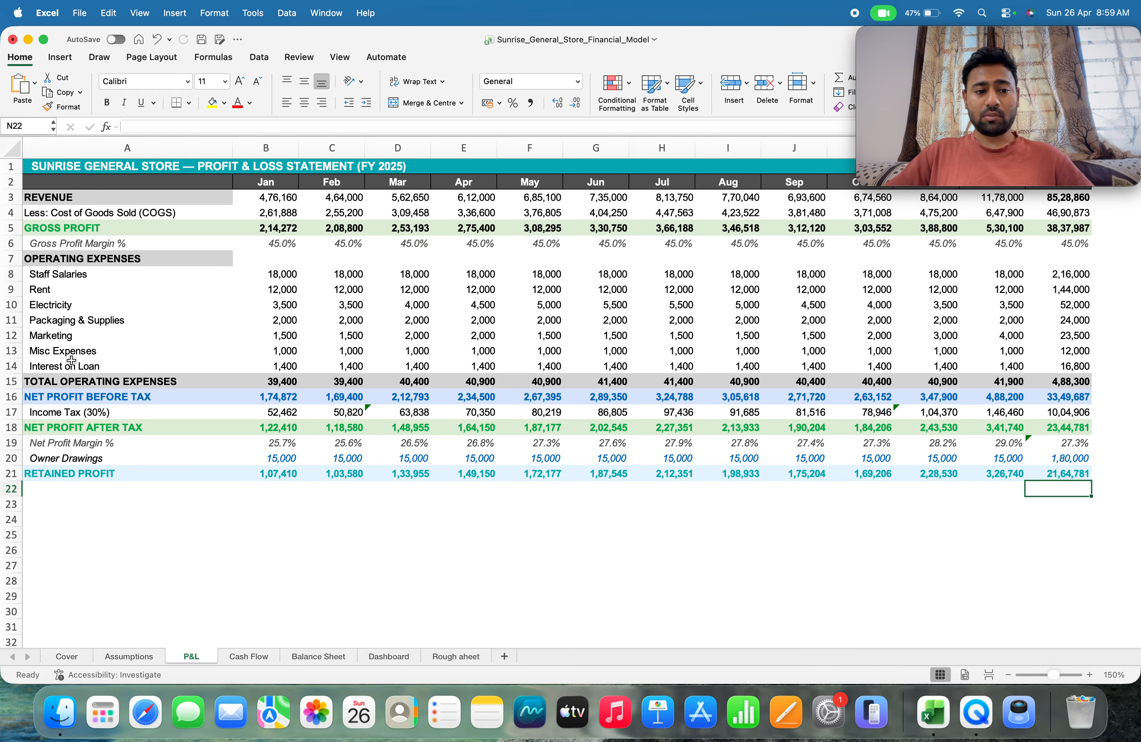
left_click(236, 658)
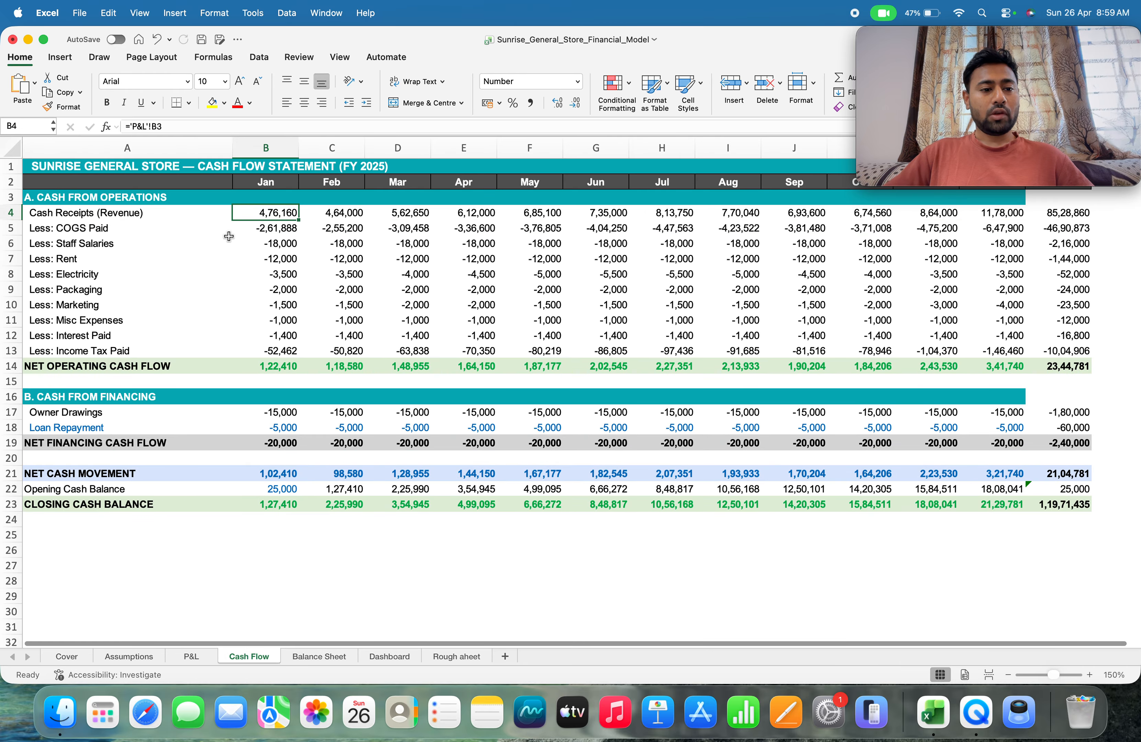
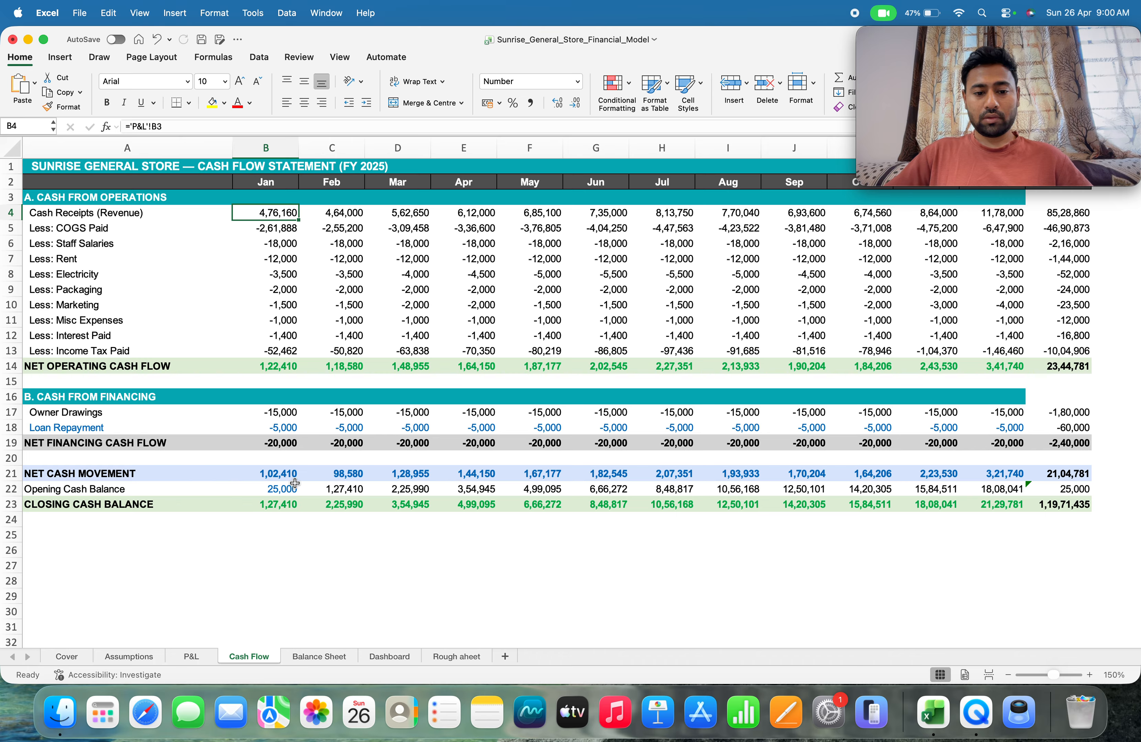
Examine January's net cash movement formula in B21 and the two cells it adds together
left_click(267, 478)
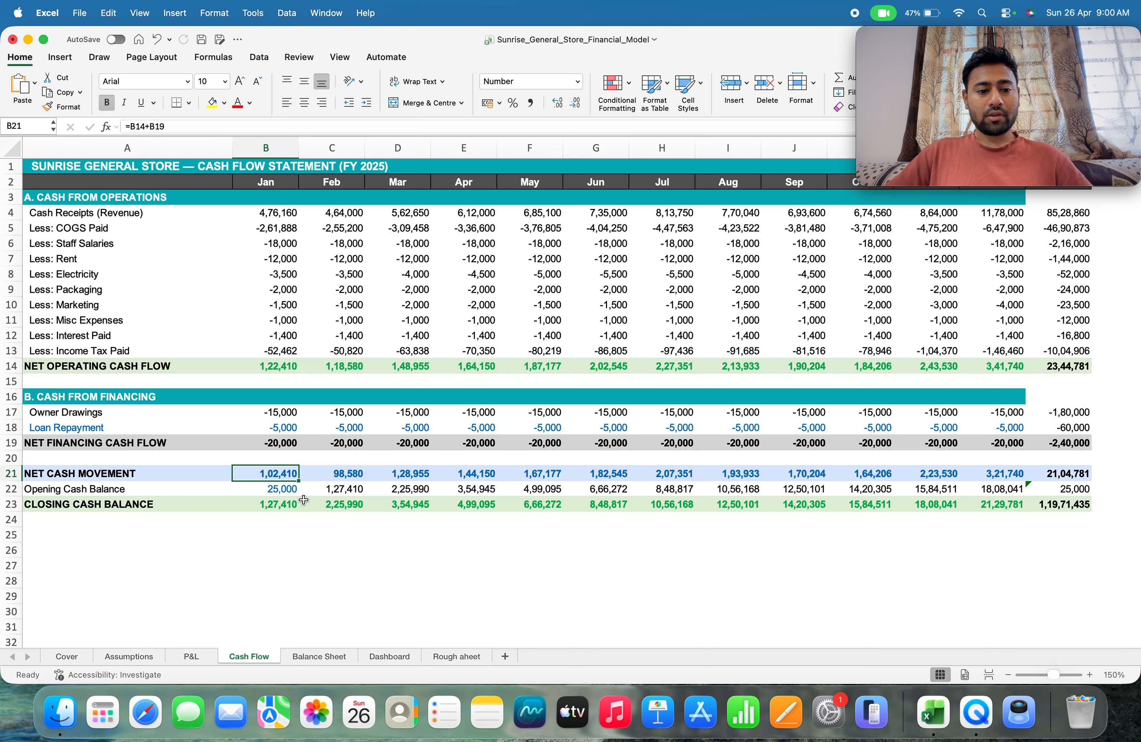
double_click(277, 473)
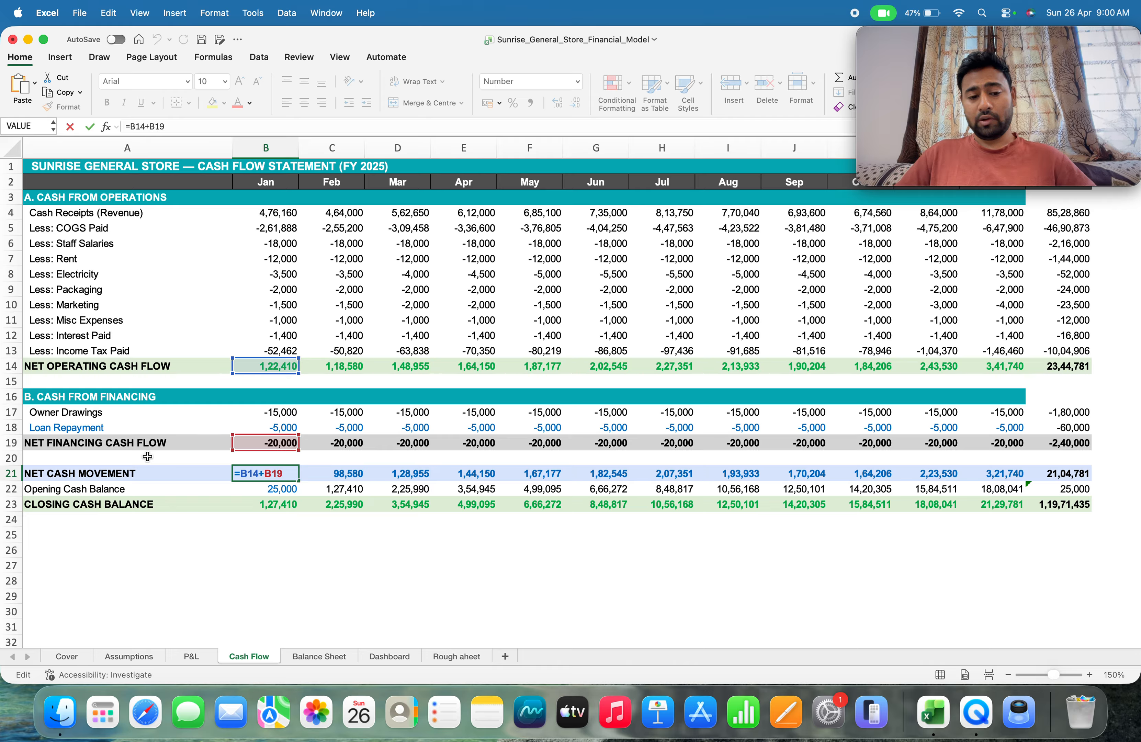
key("Return")
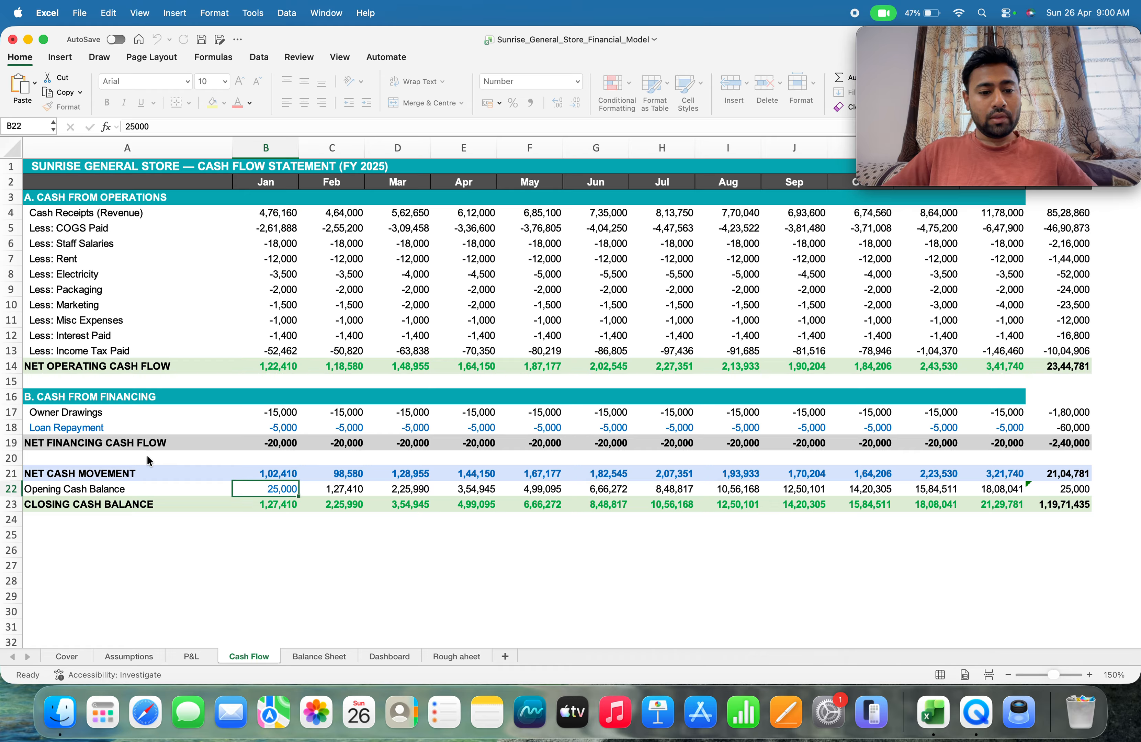
key("Up")
Examine how January's closing cash balance feeds February's opening balance by checking the formulas in B22:B23 and C21:C23
key("Down")
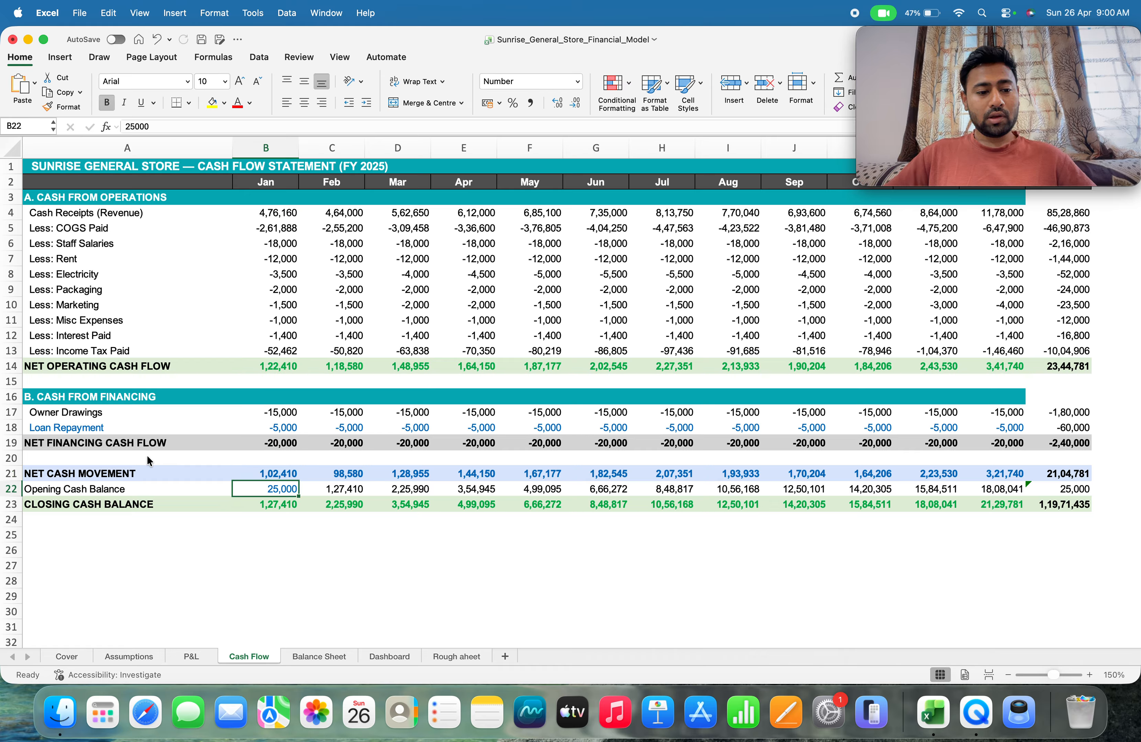
key("Down")
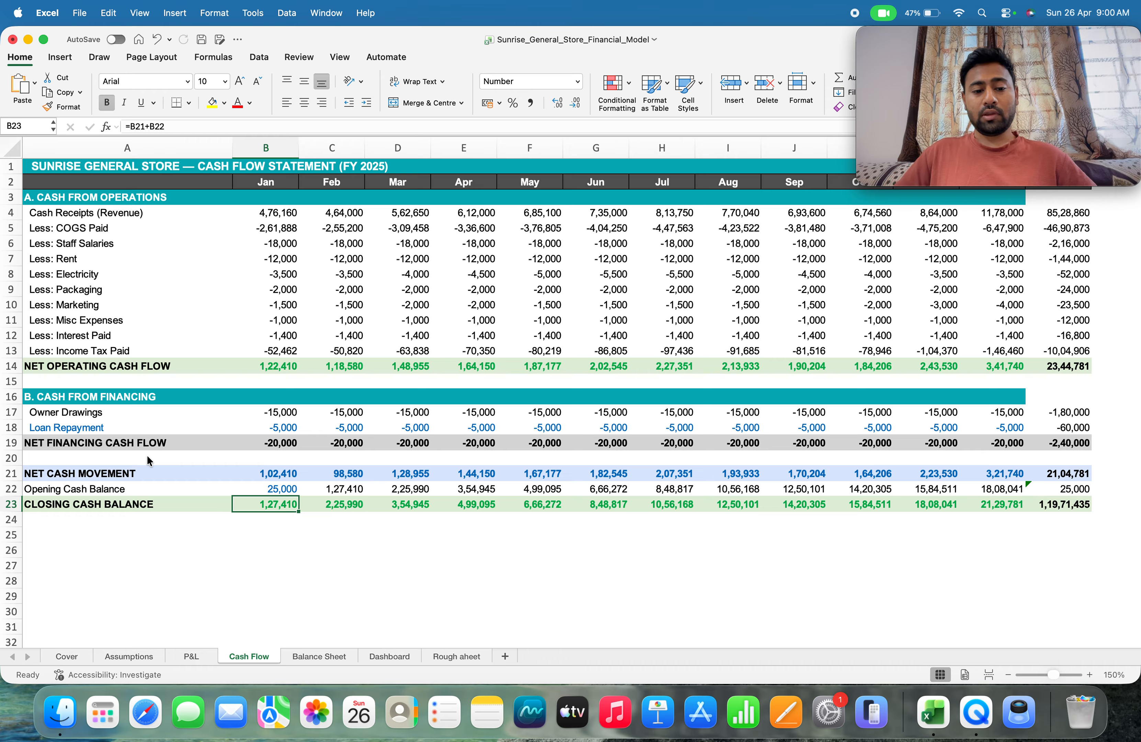
key("Right")
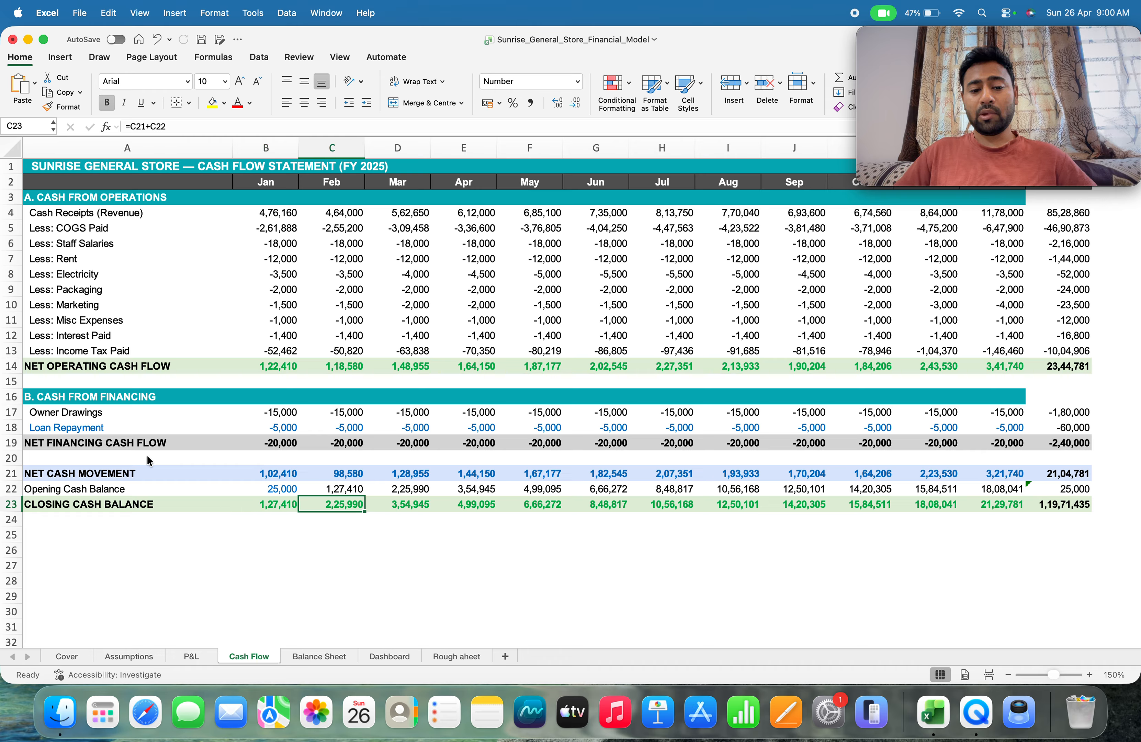
key("Up")
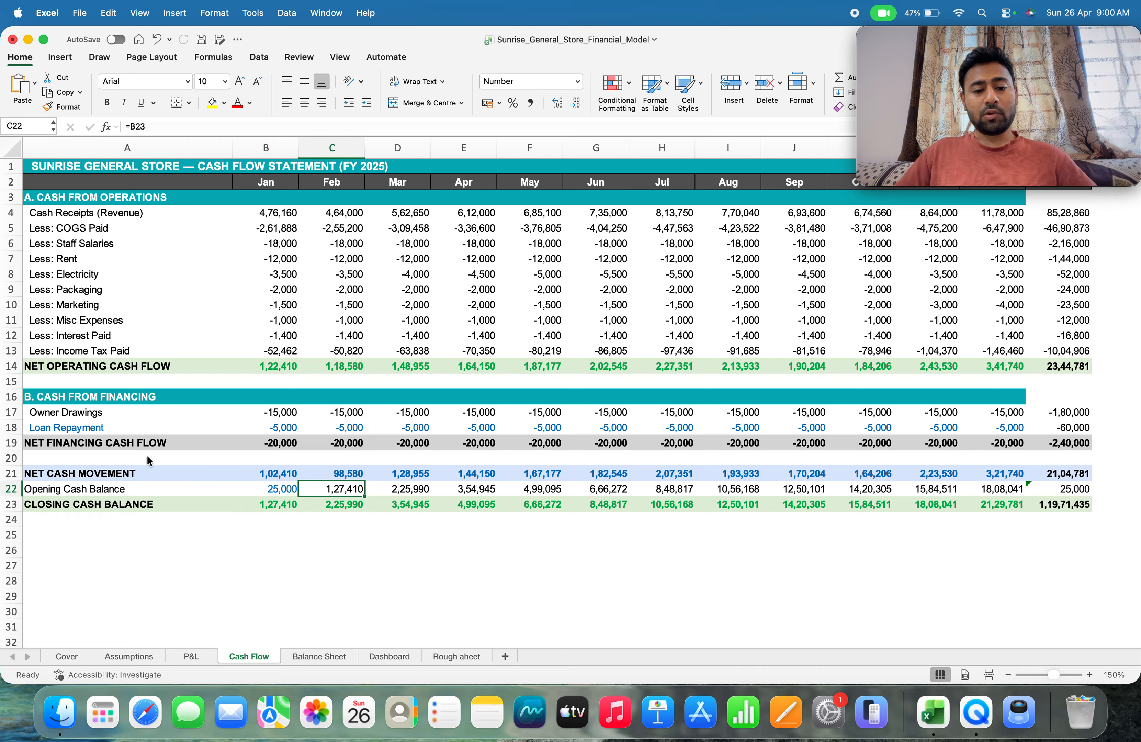
key("Left")
key("Down")
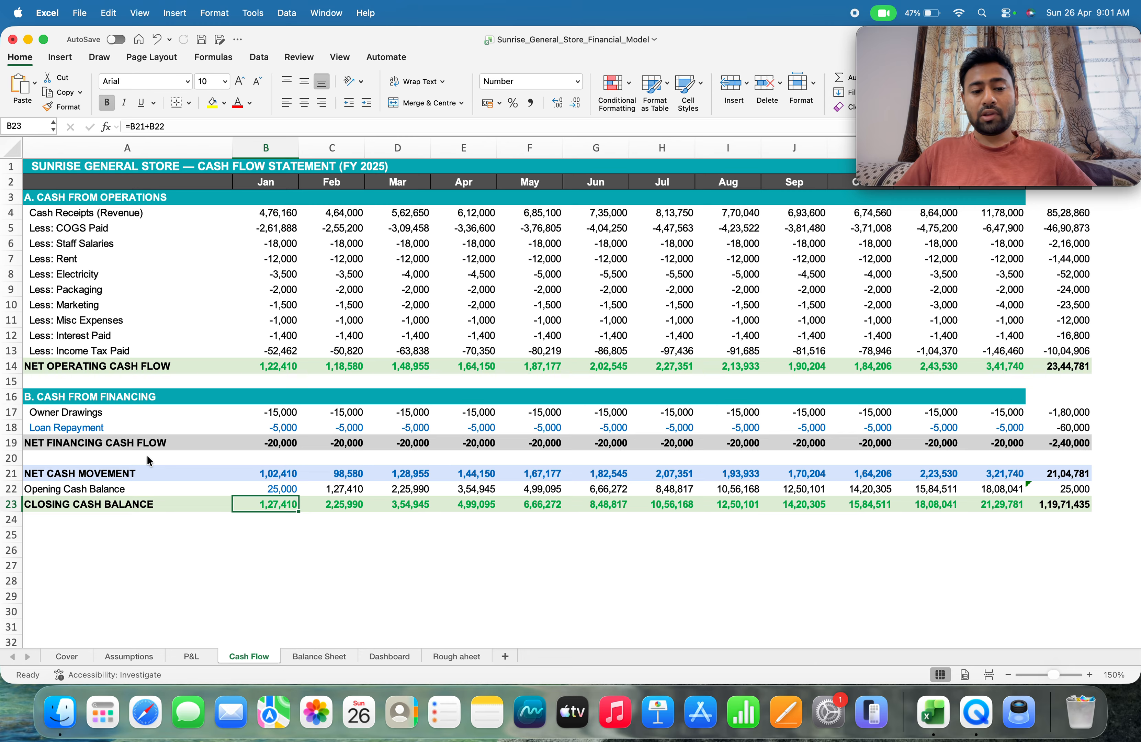
key("Right")
key("Up")
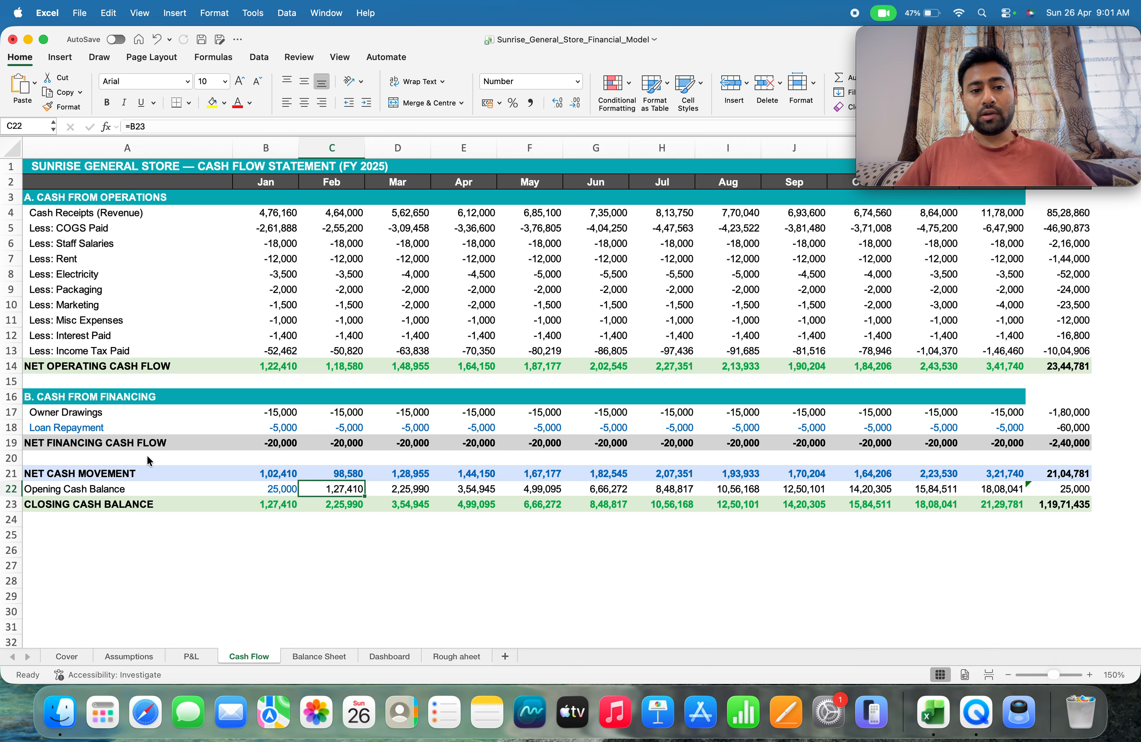
key("Down")
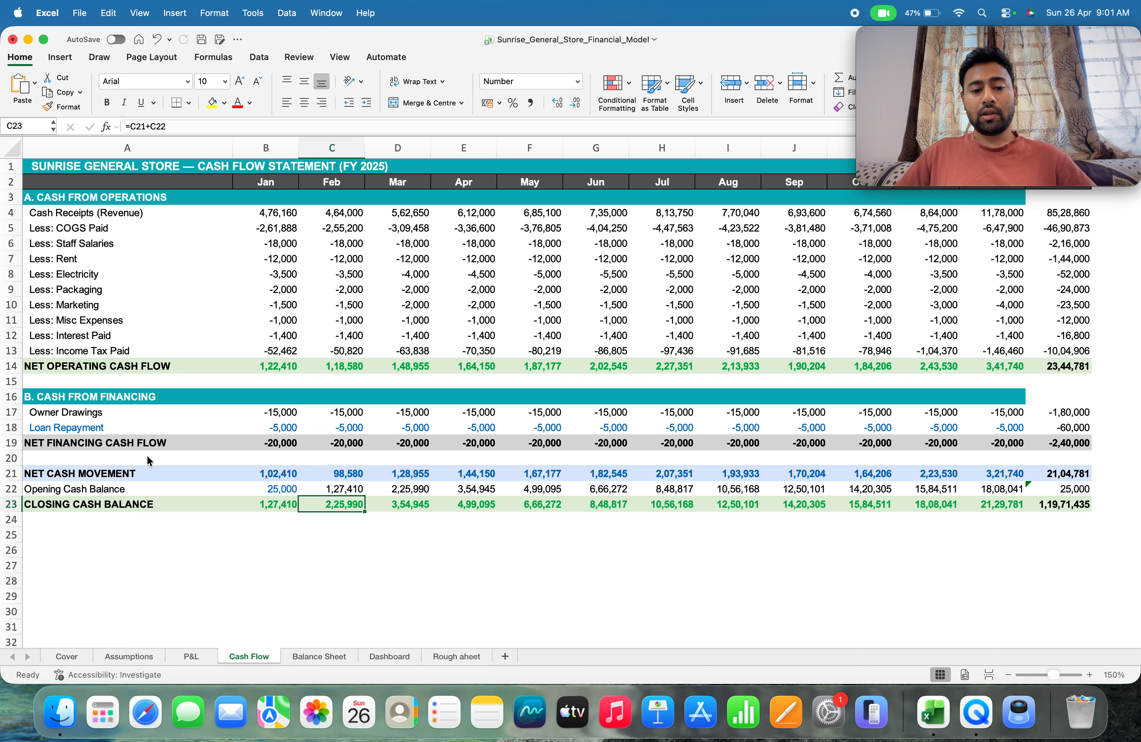
key("Up")
key("Up")
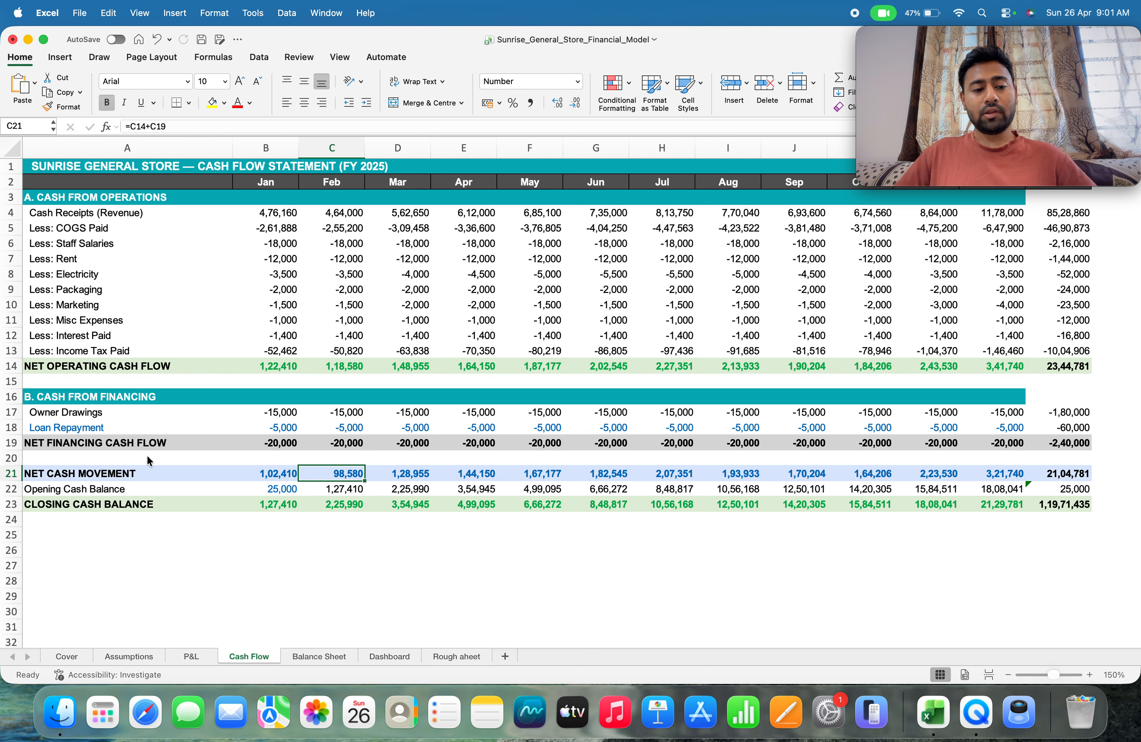
key("Down")
key("Down")
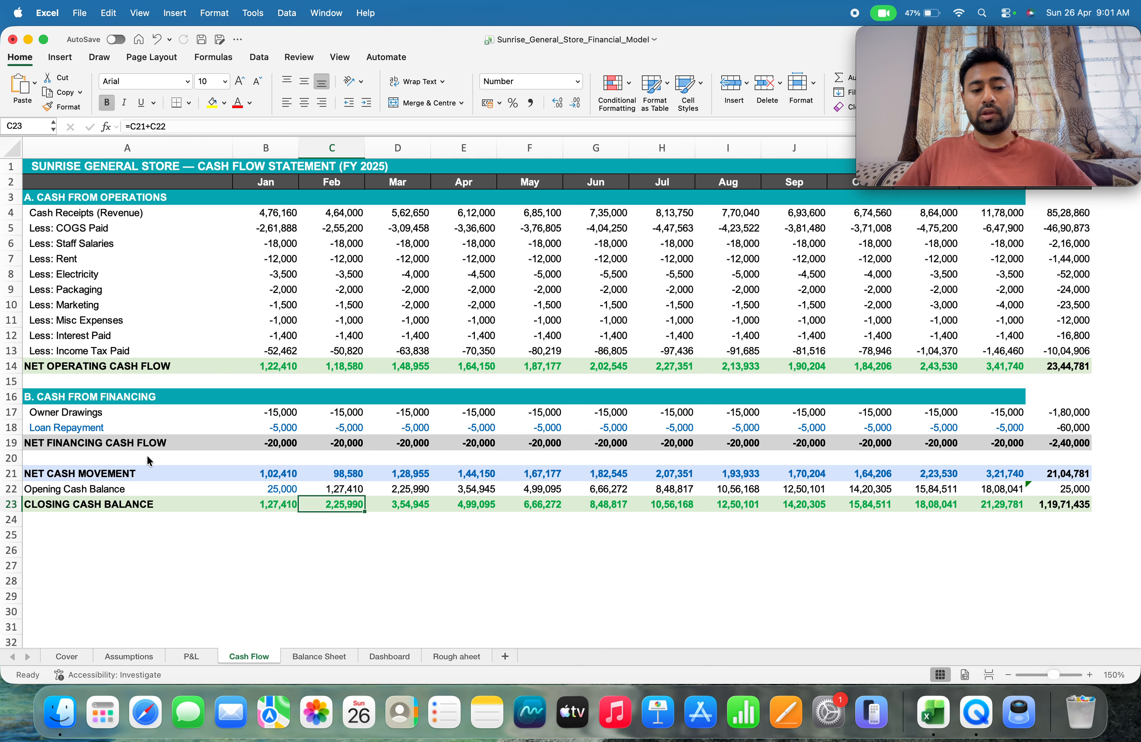
Trace the Balance Sheet's cash and bank balance in C5 back to December's closing balance on the Cash Flow sheet
left_click(299, 653)
left_click(252, 657)
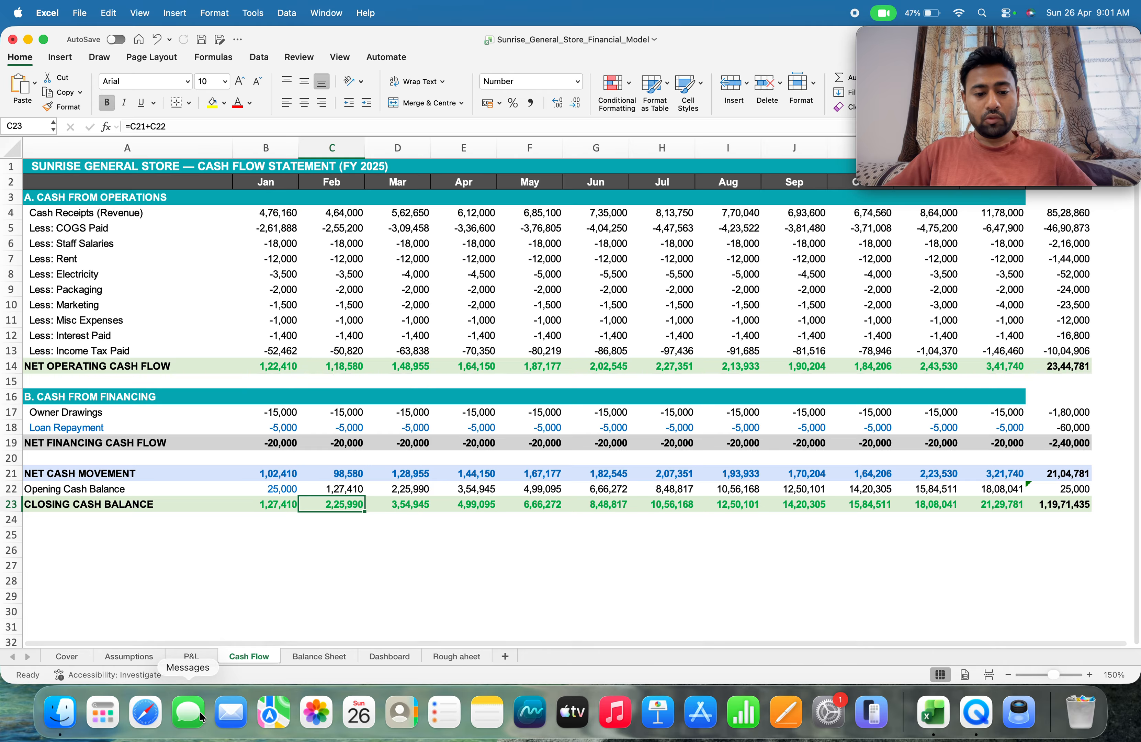
left_click(330, 658)
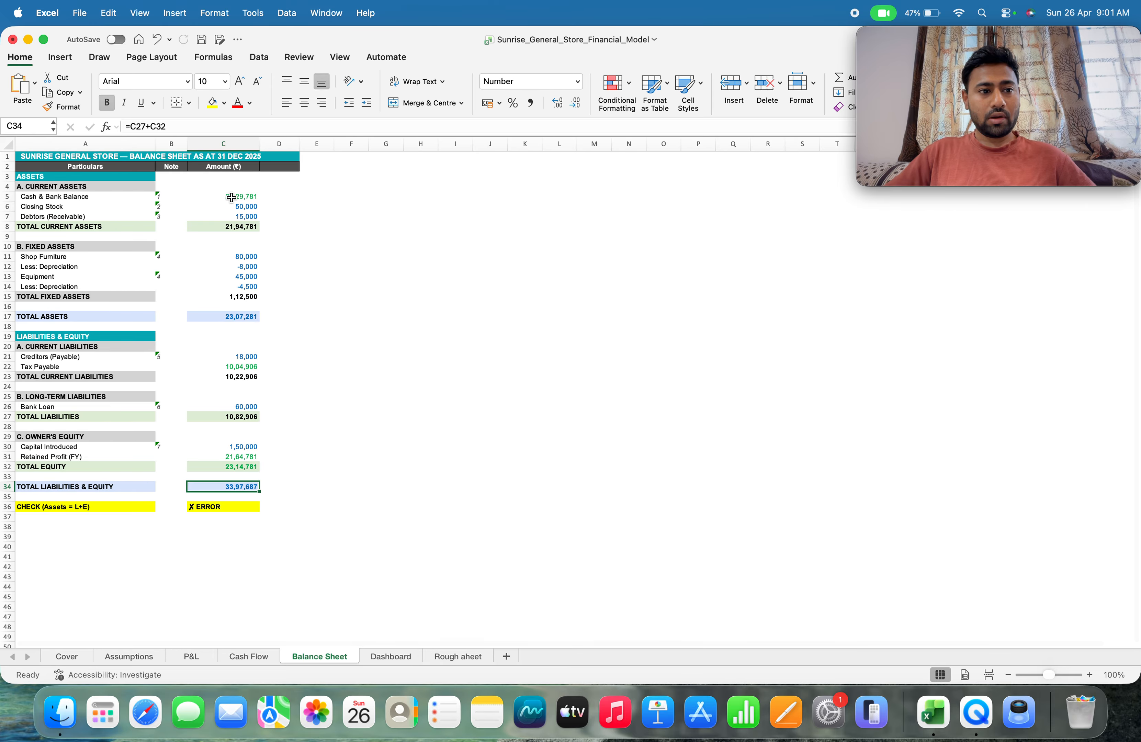
left_click(236, 659)
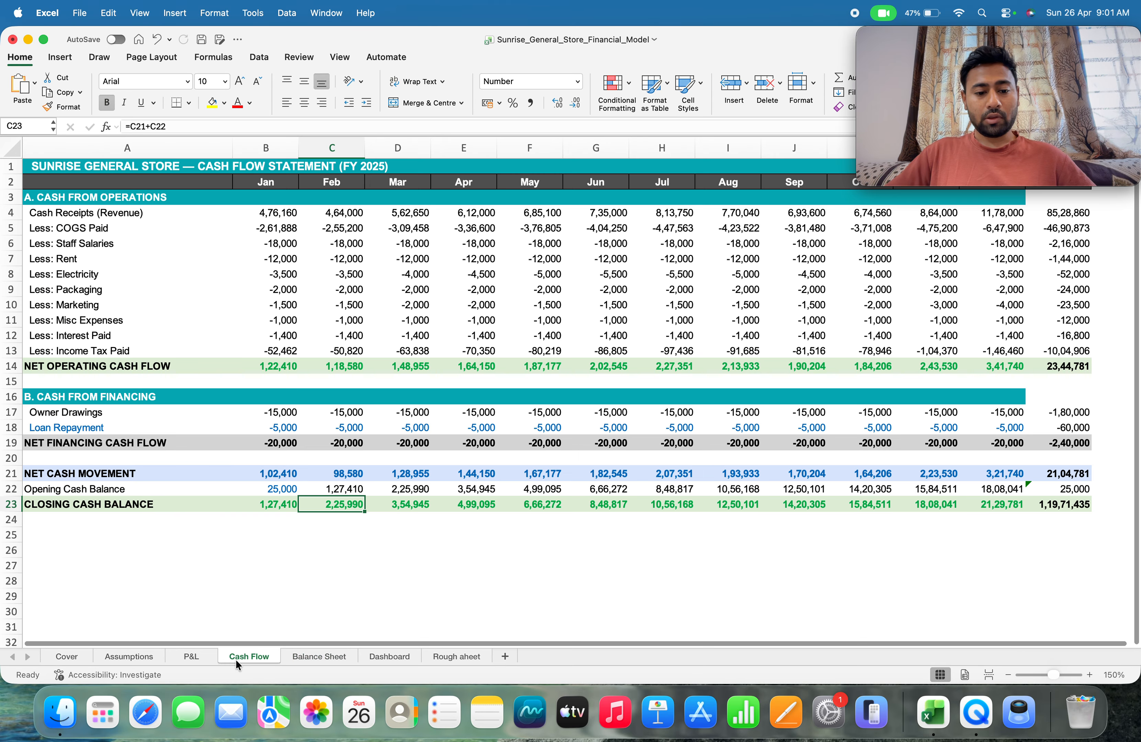
left_click(301, 657)
left_click(231, 197)
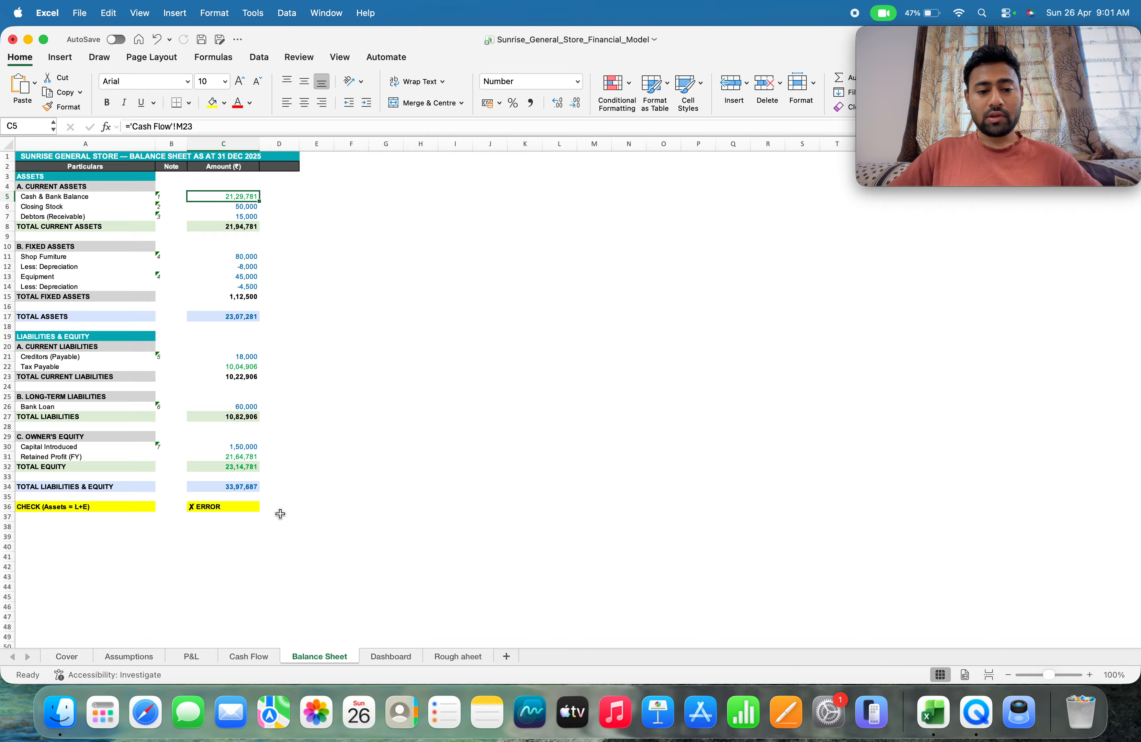
left_click(251, 653)
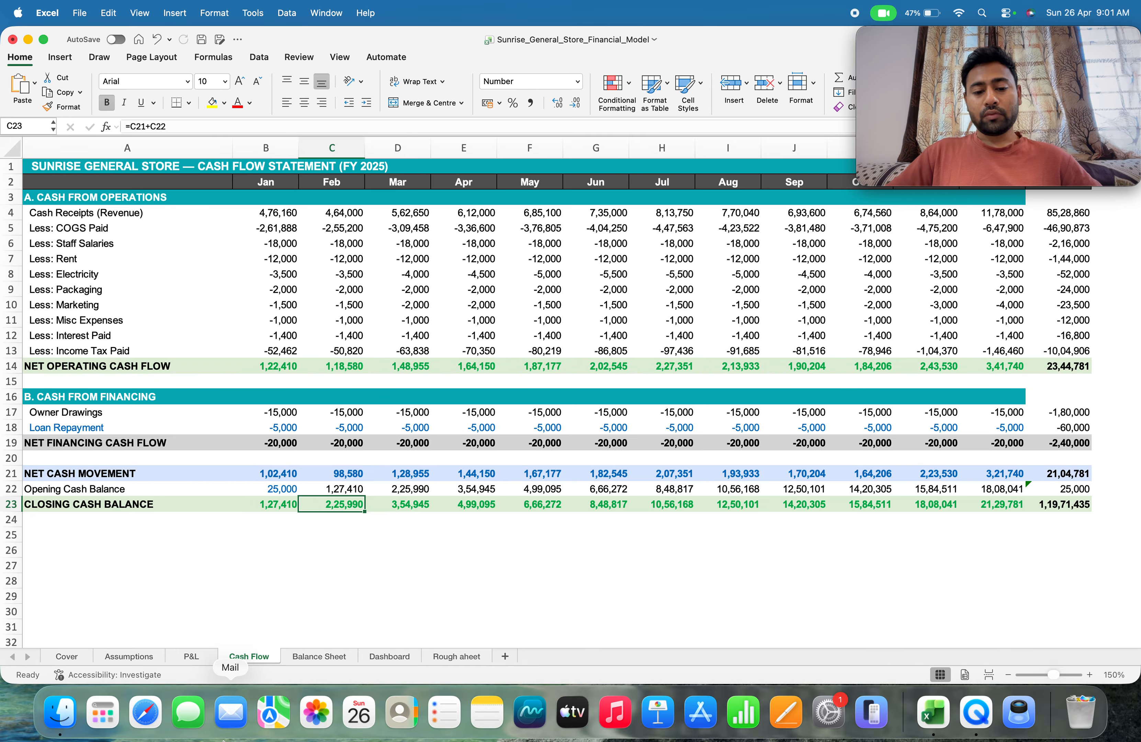
left_click(308, 656)
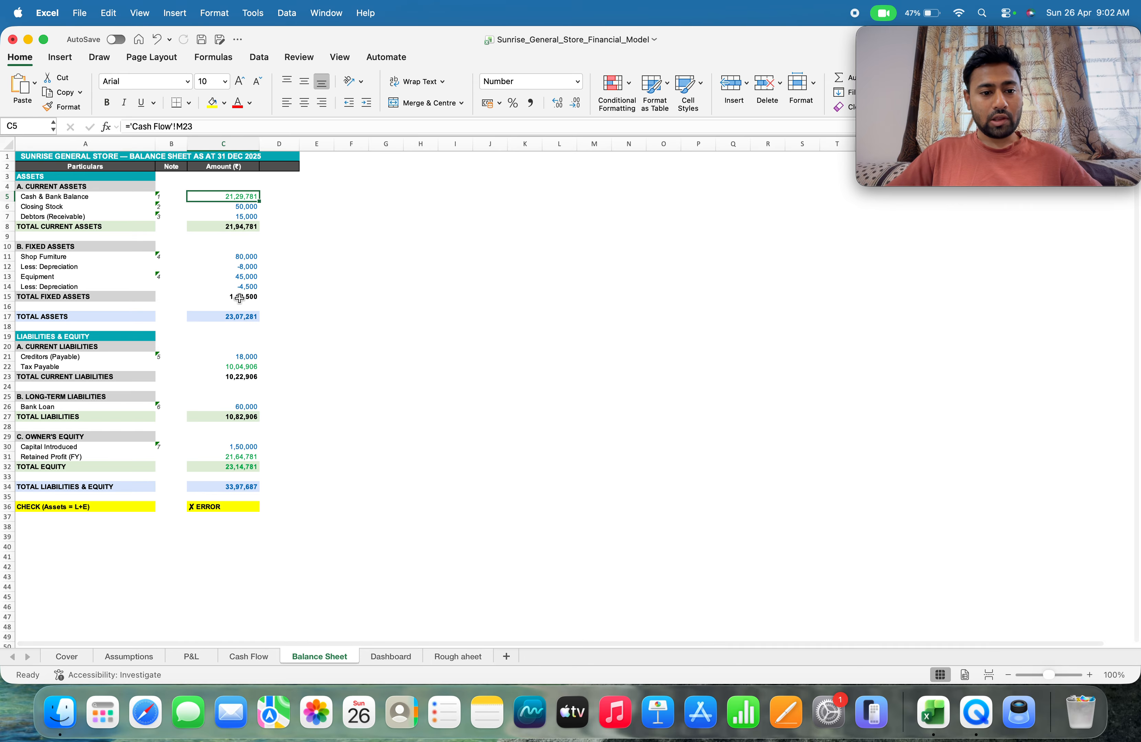
Check the Balance Sheet's bank loan in C26 and the formulas for total liabilities in C27 and total assets in C17
left_click(238, 405)
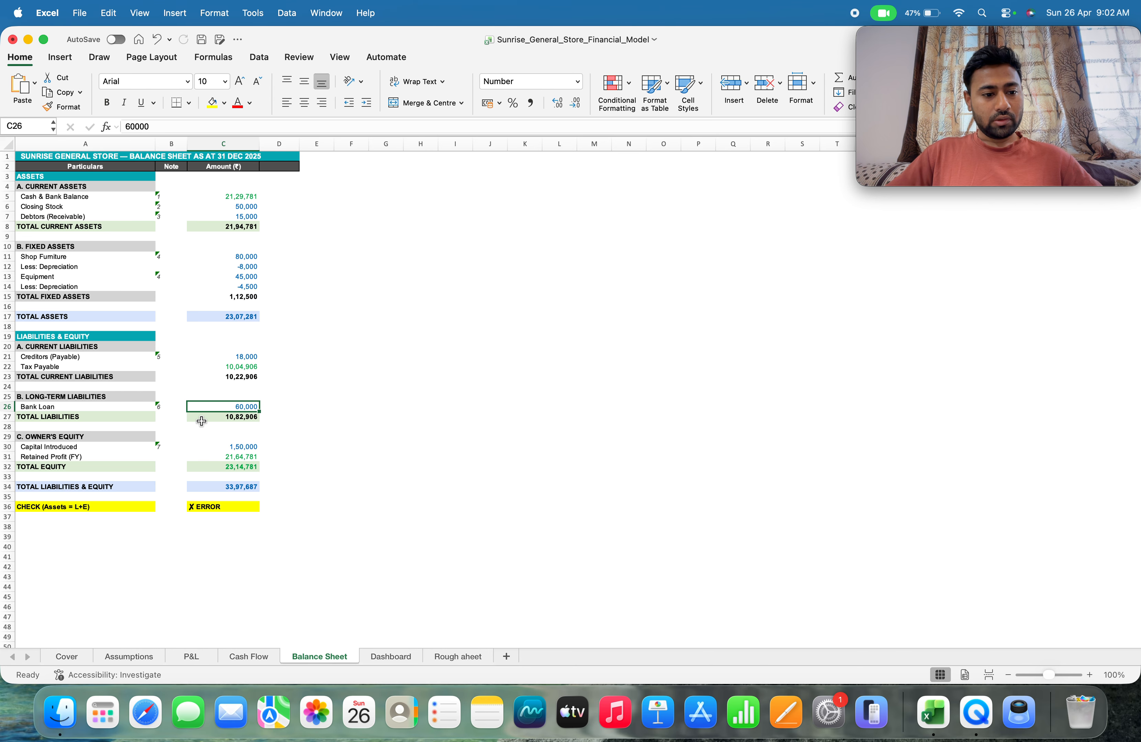
left_click(200, 417)
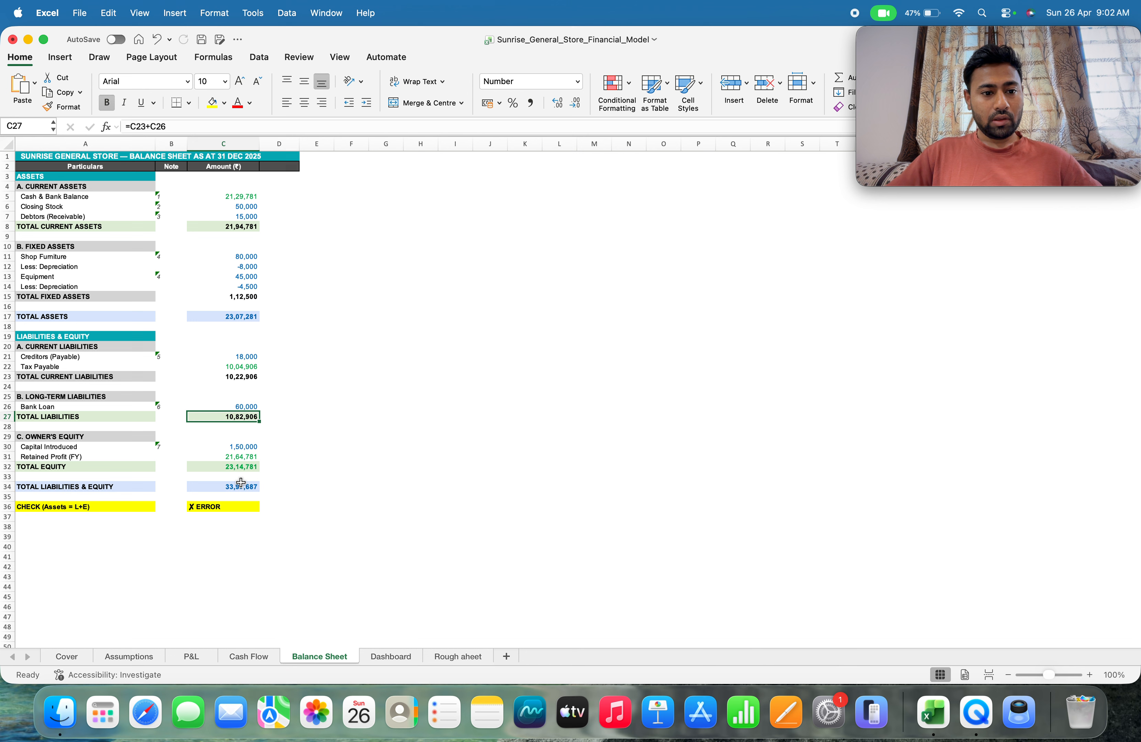
left_click(226, 319)
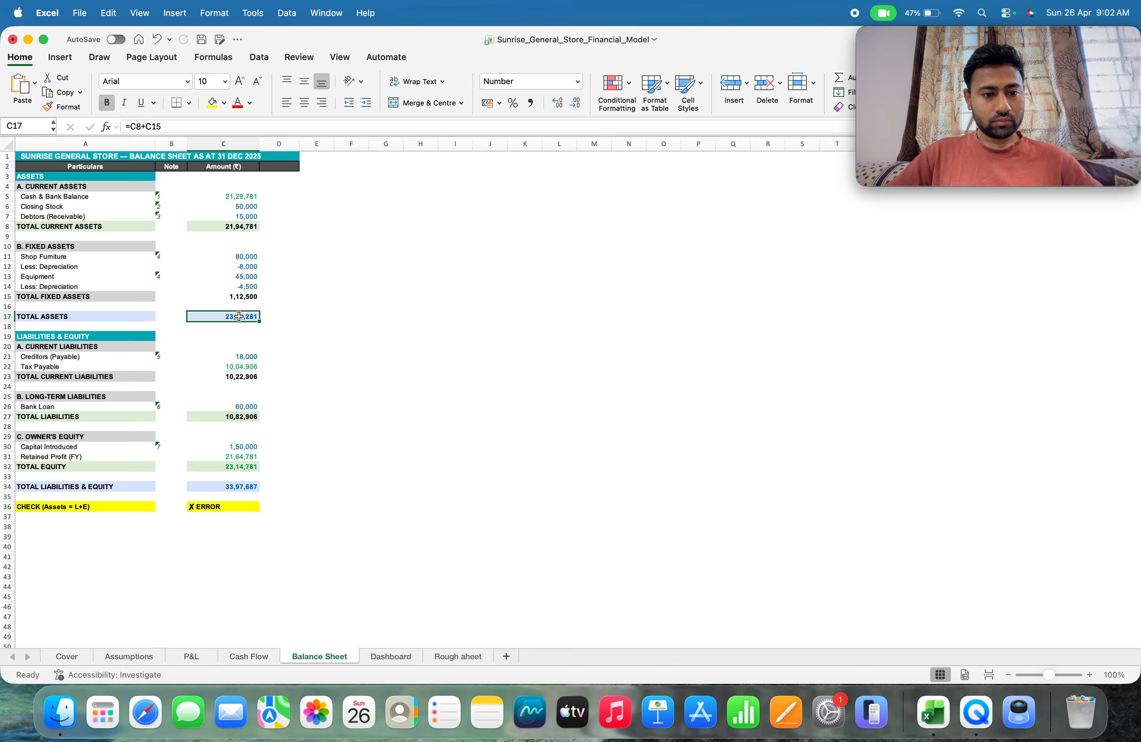
Review the current assets in C5:C7 and the formula that totals them in C8
left_click(222, 196)
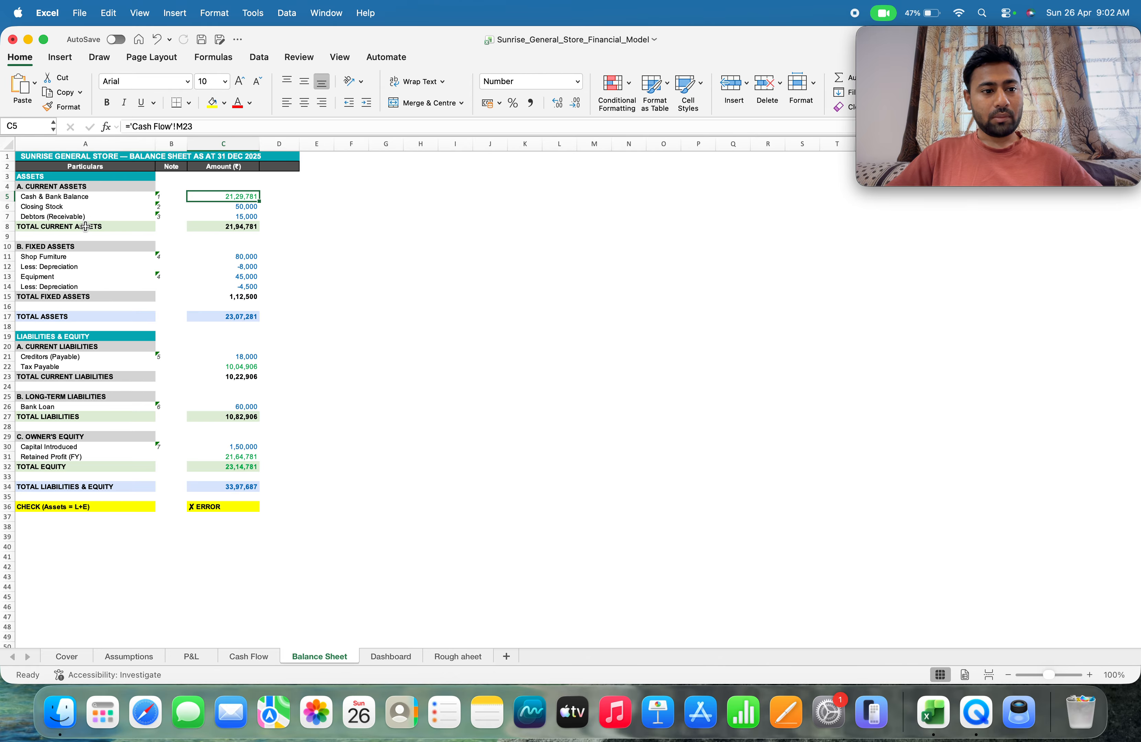
left_click(204, 207)
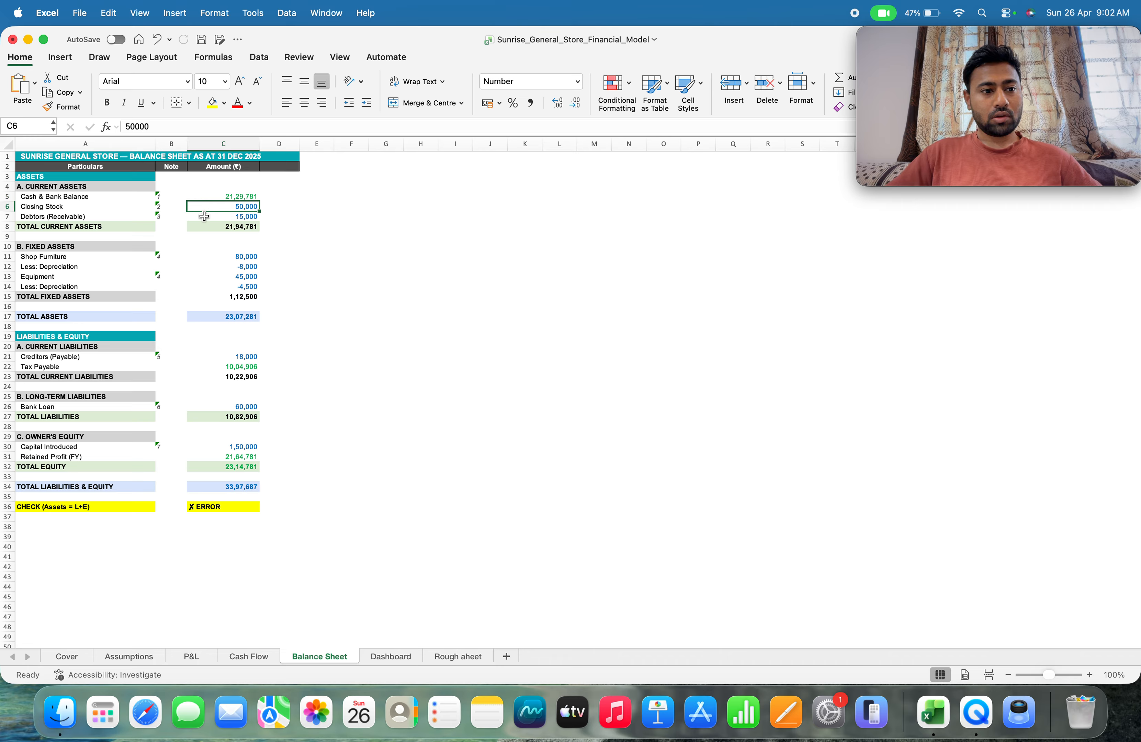
left_click(204, 217)
left_click(204, 231)
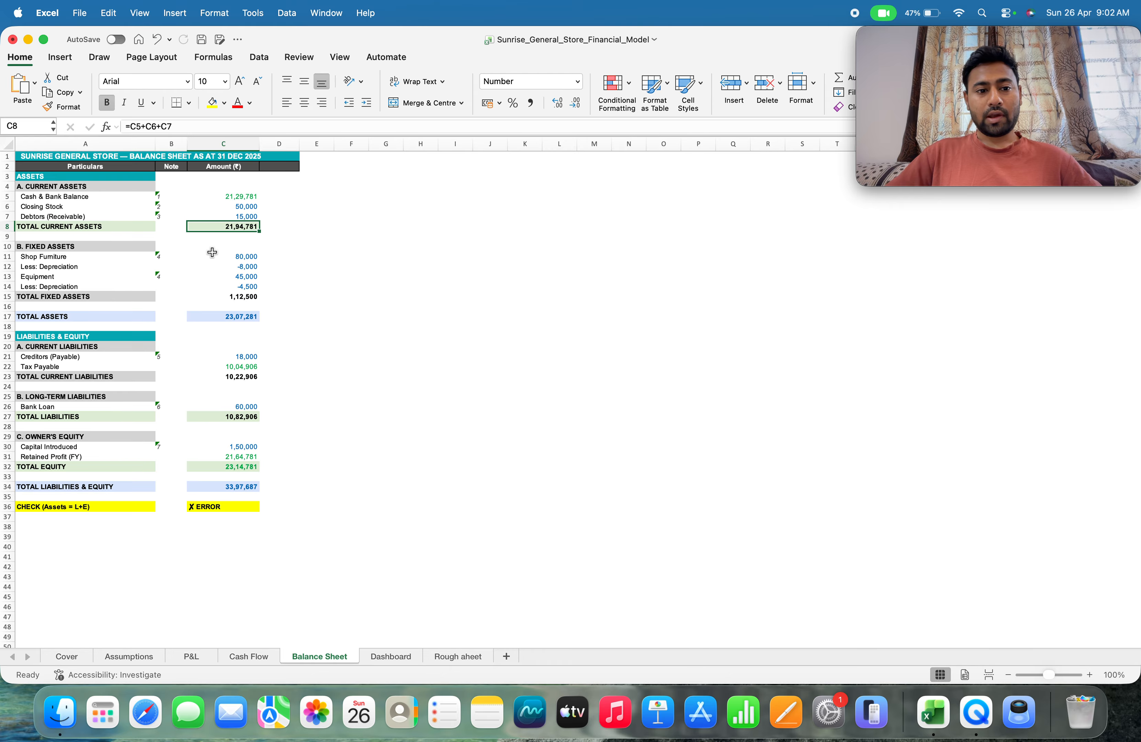
Review the shop furniture, equipment and depreciation entries in C11:C14, and the total fixed assets and total assets formulas
left_click(205, 258)
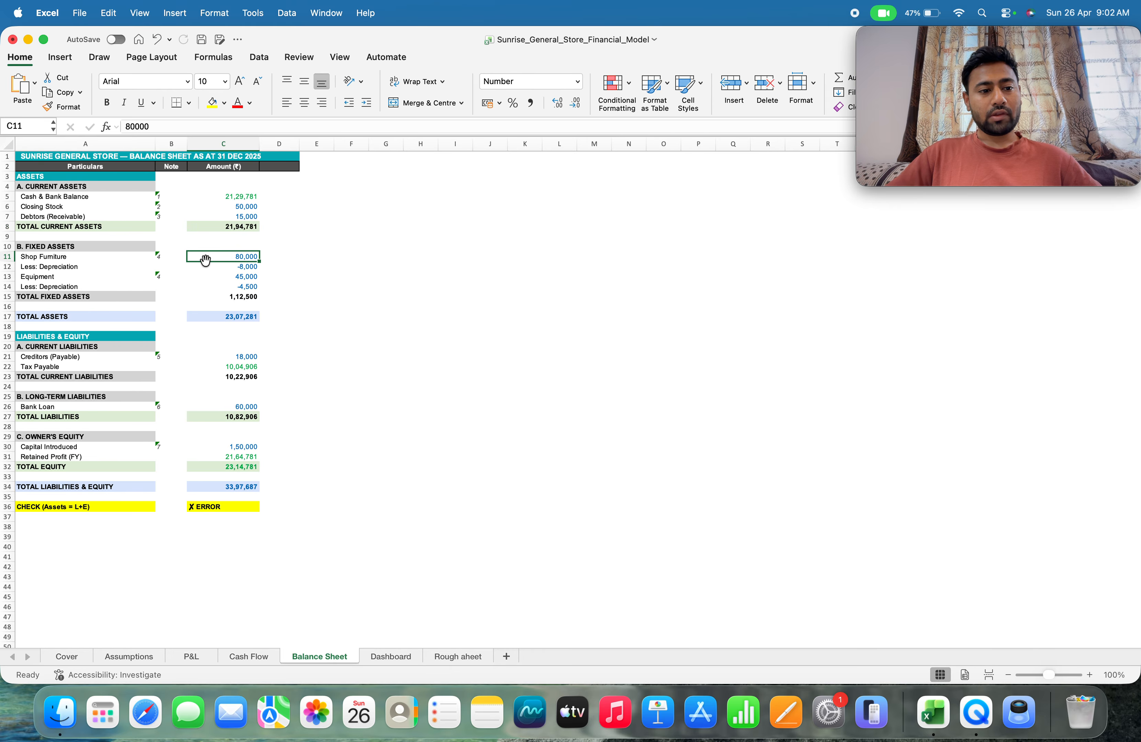
left_click(224, 272)
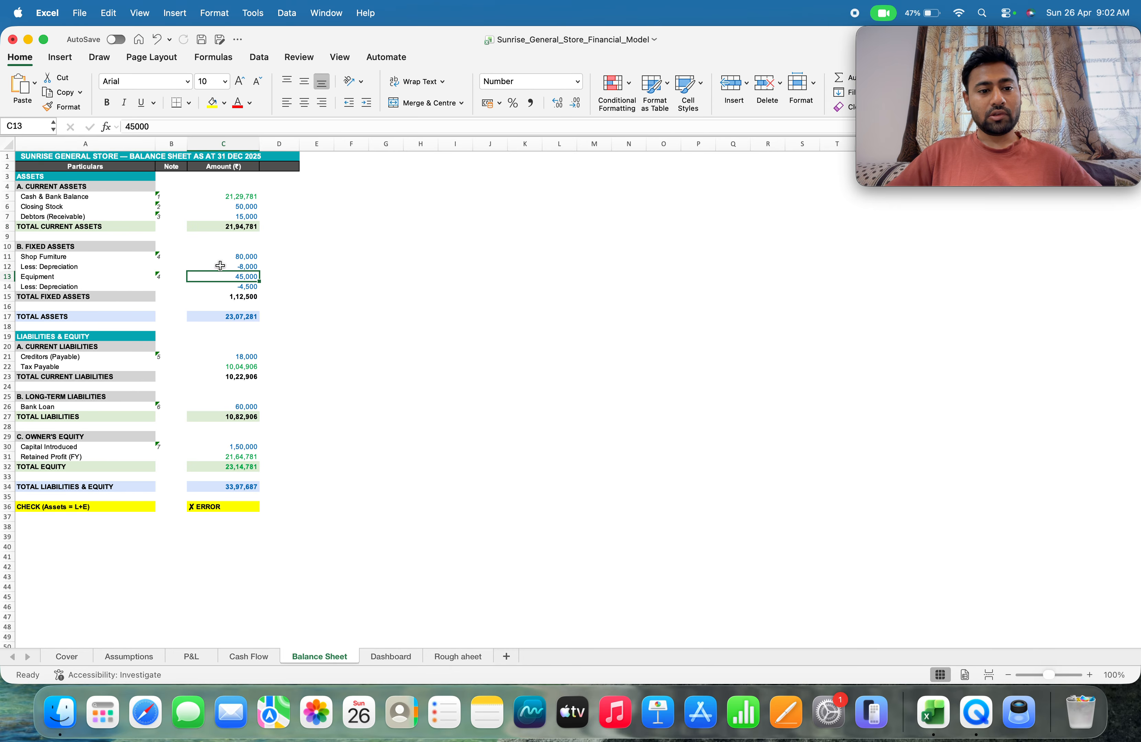
left_click(220, 265)
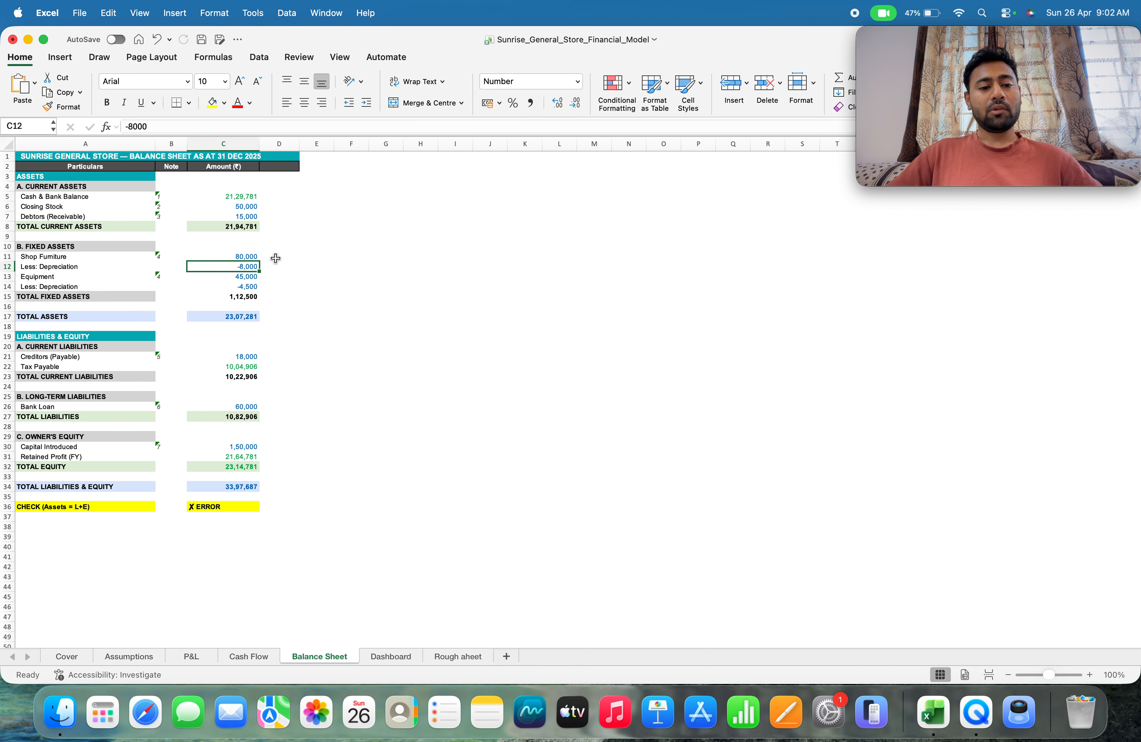
left_click(225, 279)
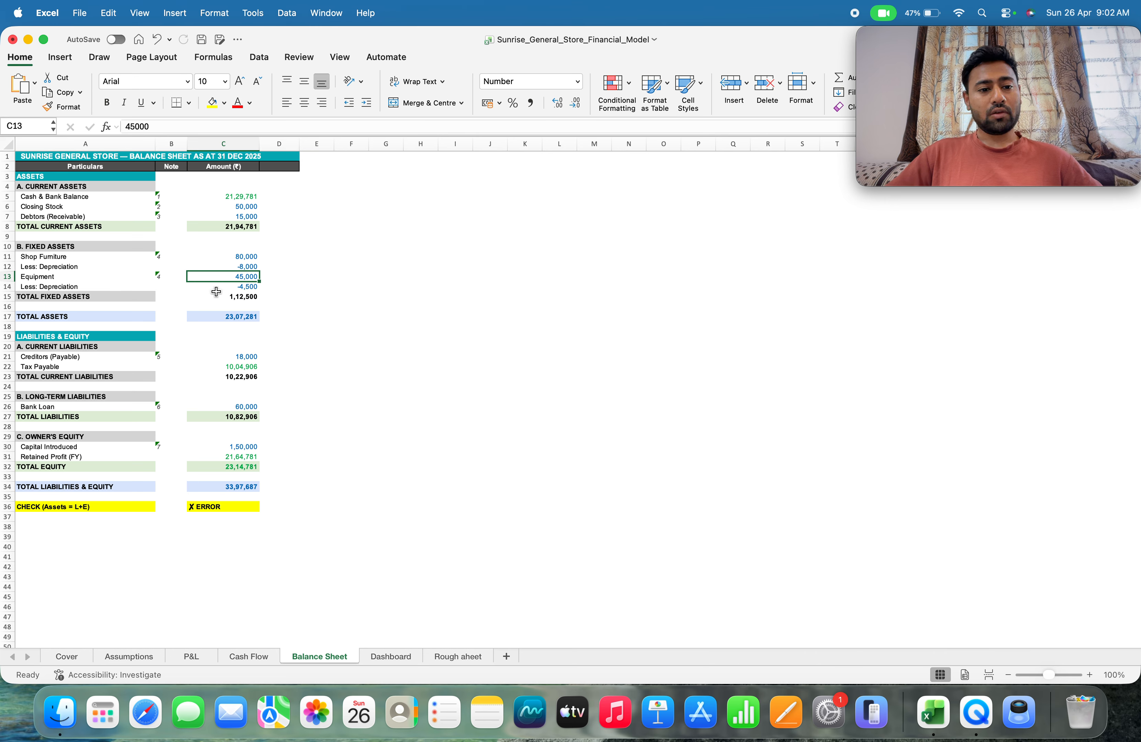
left_click(194, 294)
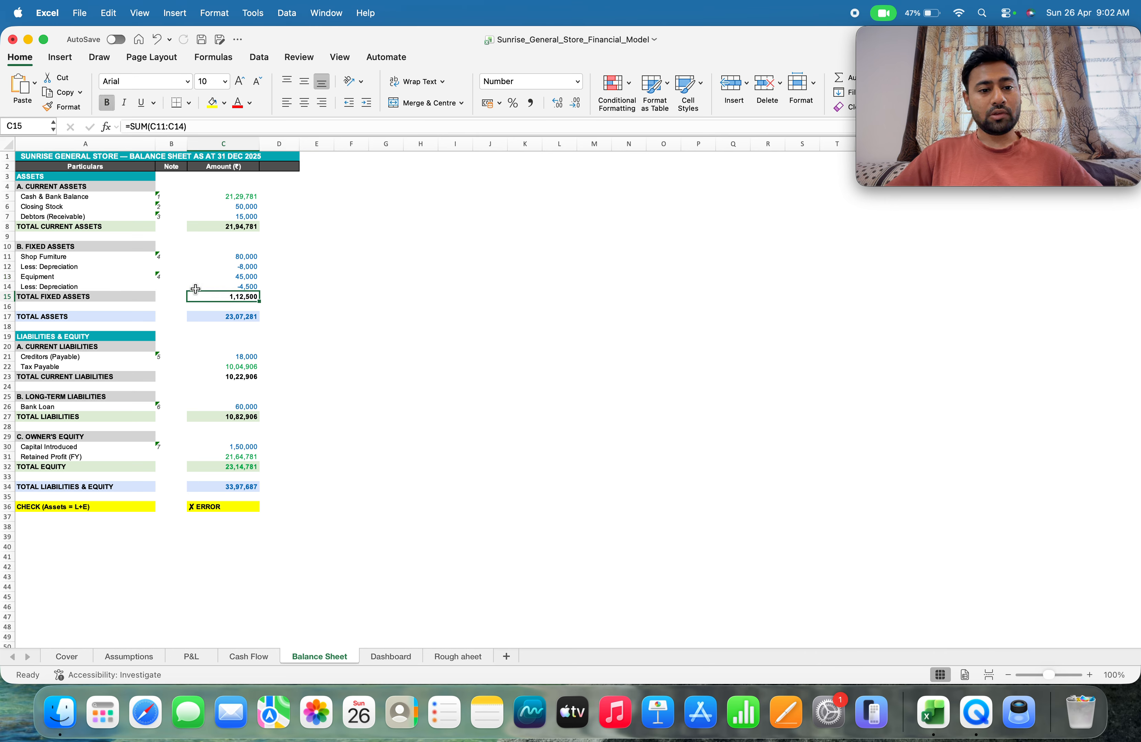
left_click(195, 288)
left_click(193, 297)
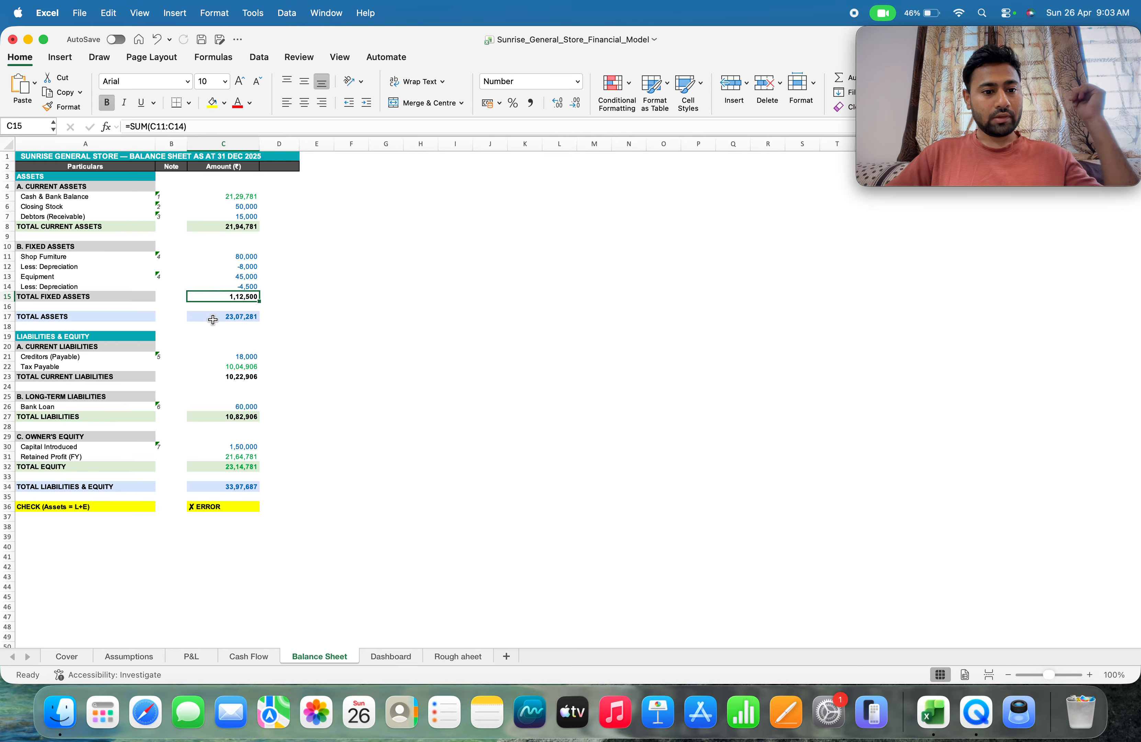
left_click(211, 320)
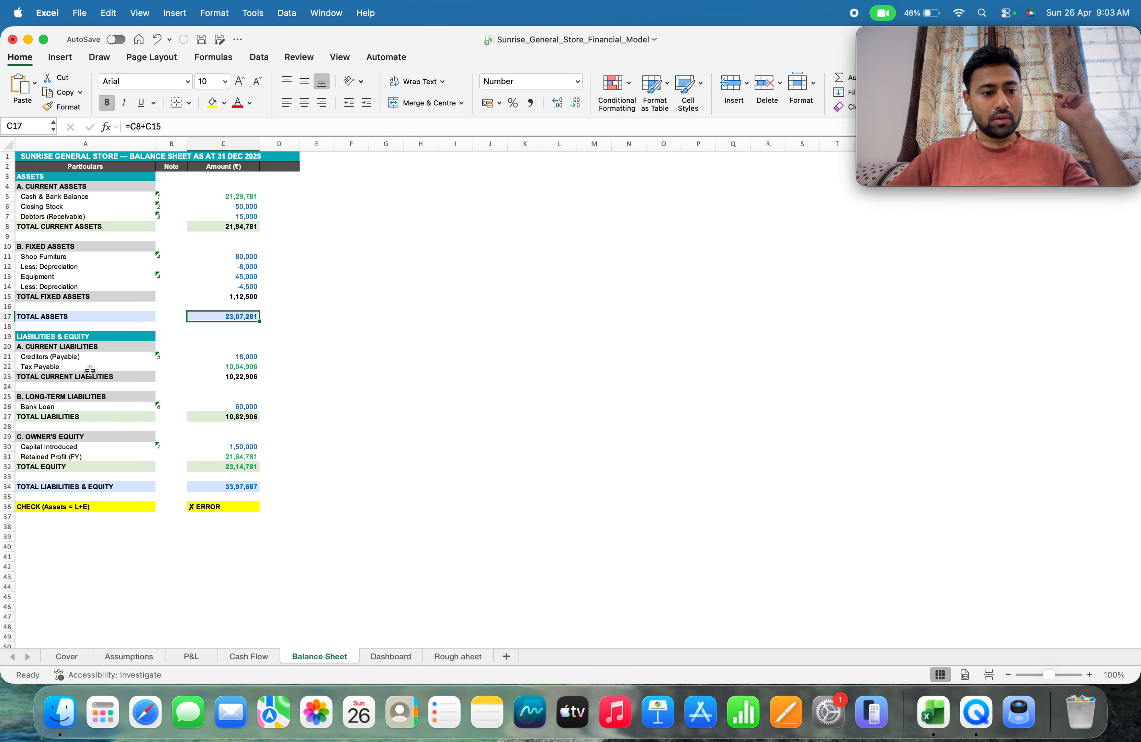
Check the tax payable link in C22, the total current liabilities in C23 and the bank loan in C26
left_click(214, 367)
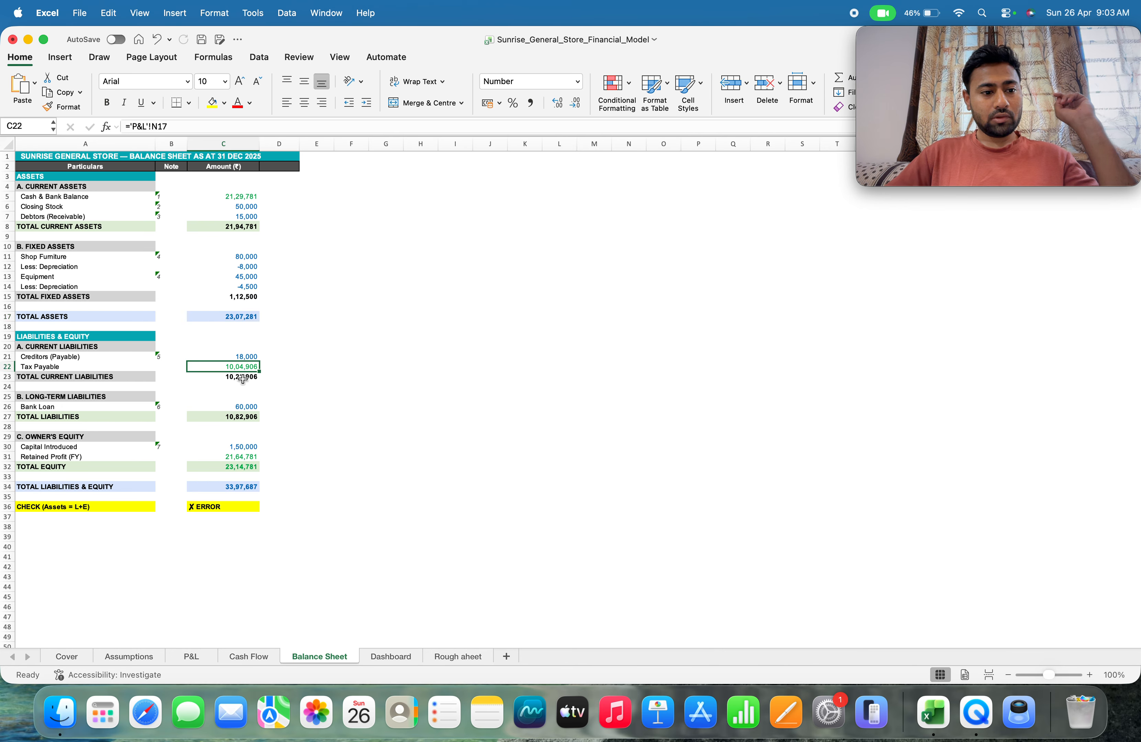
left_click(243, 378)
left_click(220, 409)
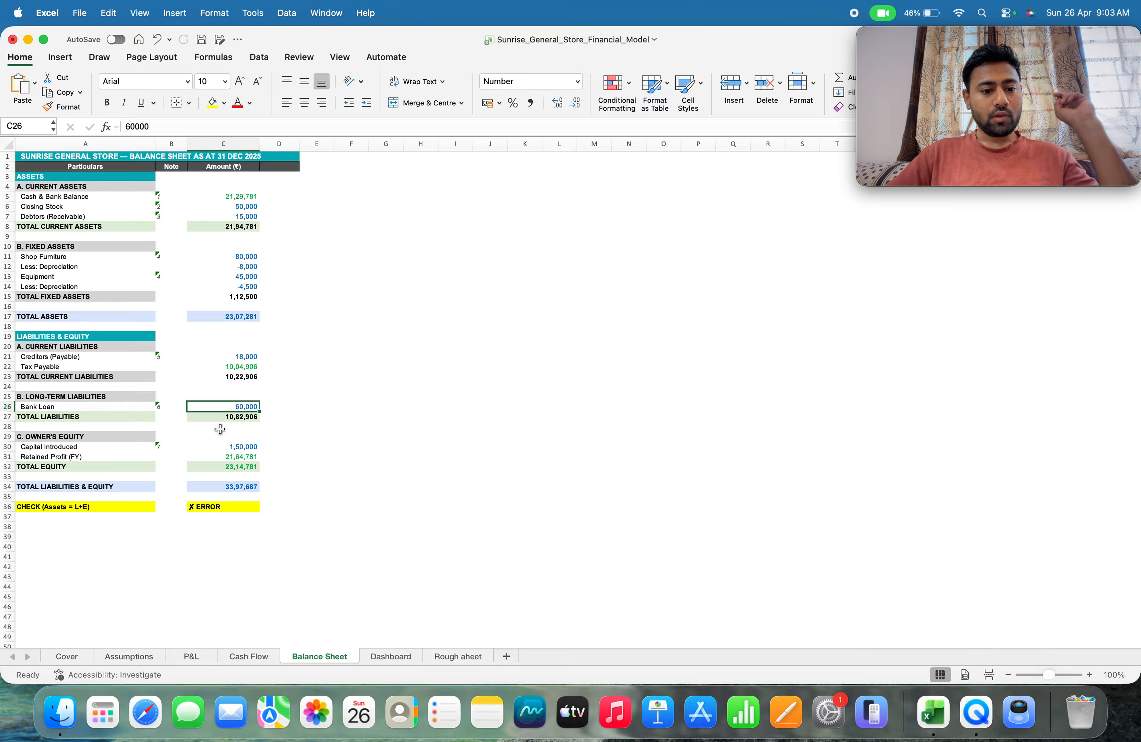
Look over the KPI figures and monthly table on the Dashboard sheet, and return to the Cash Flow statement
left_click(374, 661)
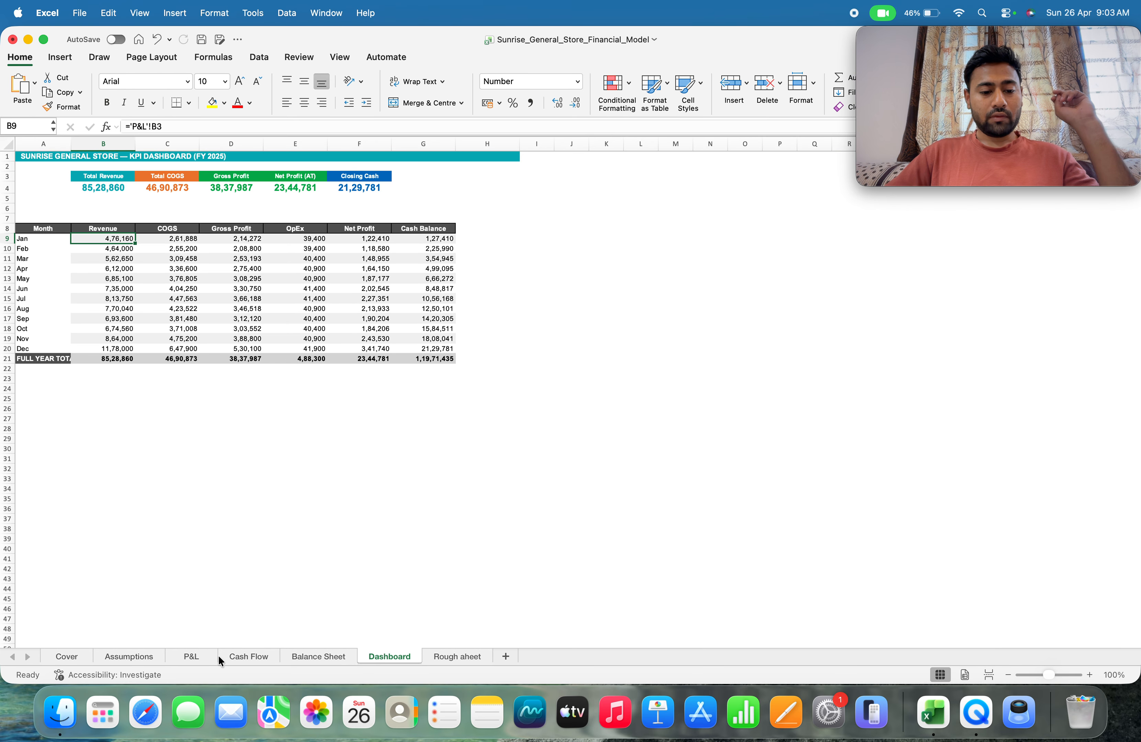
left_click(245, 656)
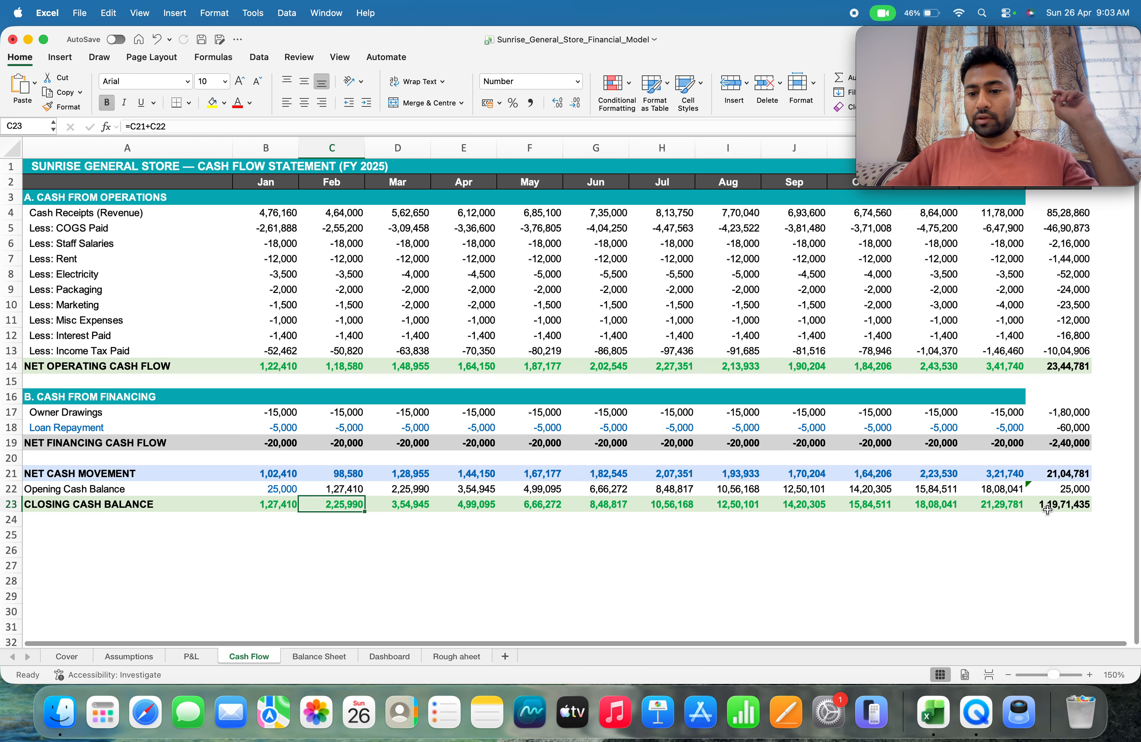
Look over the Balance Sheet and Dashboard, and go back through the Cash Flow, P&L and Assumptions sheets to the Cover
left_click(309, 656)
left_click(405, 656)
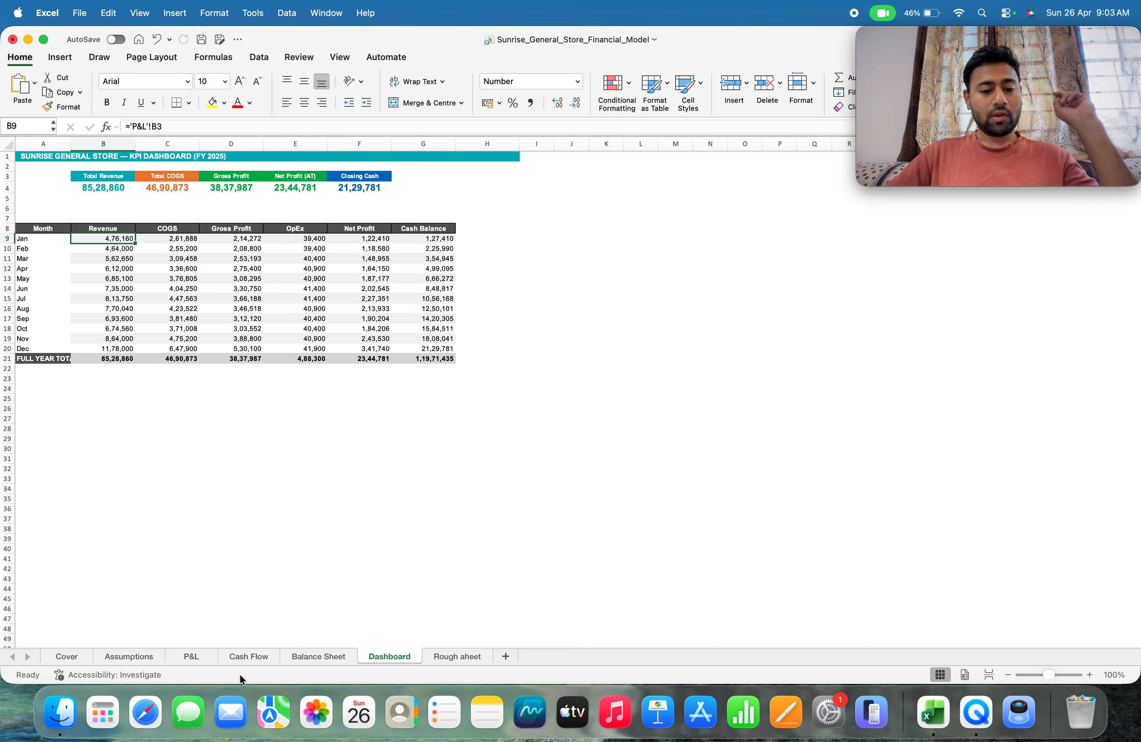
left_click(304, 656)
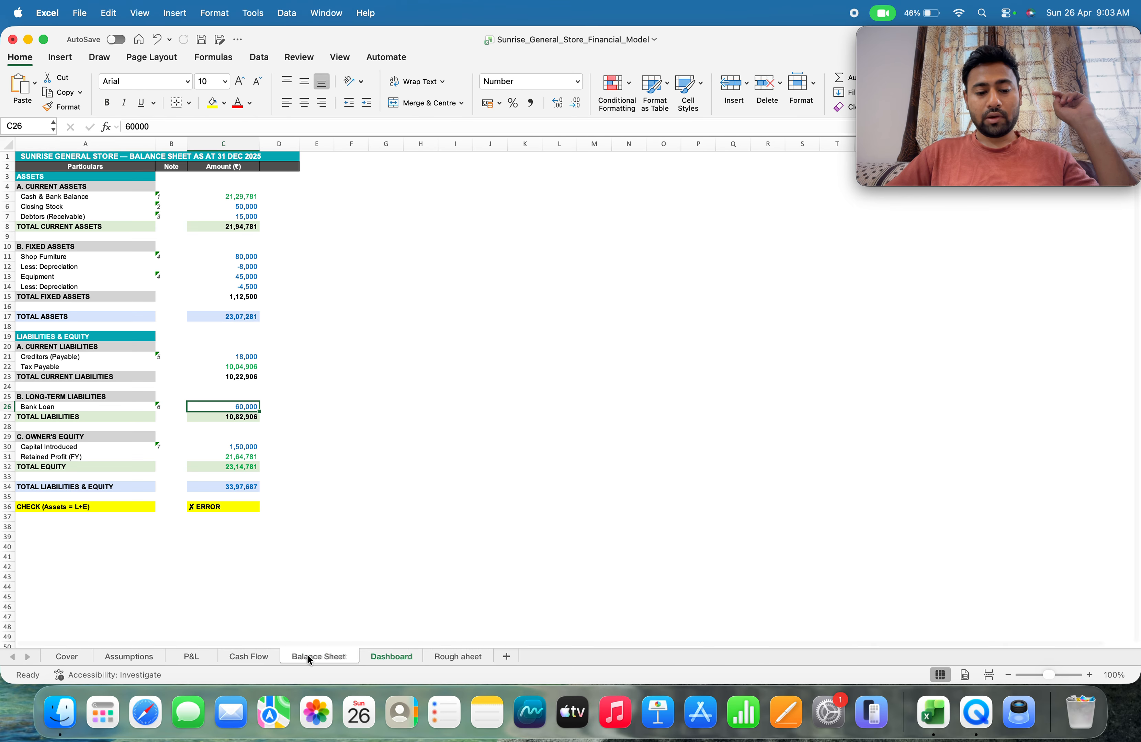
left_click(251, 655)
left_click(204, 655)
left_click(138, 653)
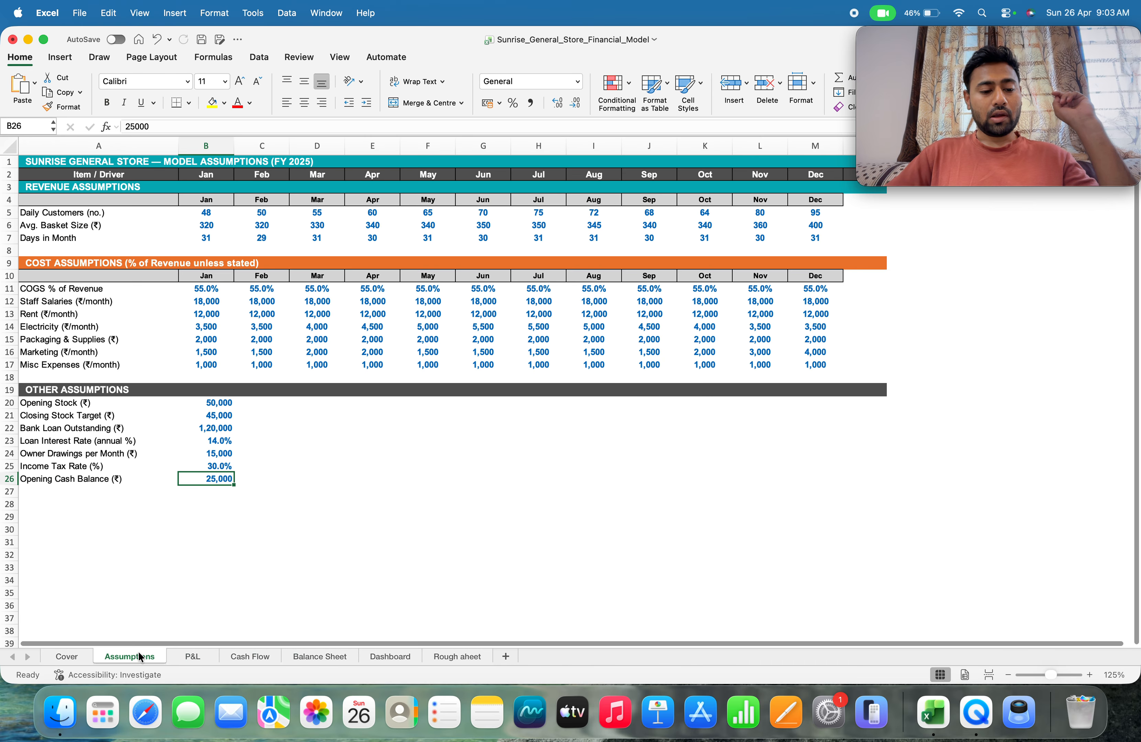
left_click(64, 659)
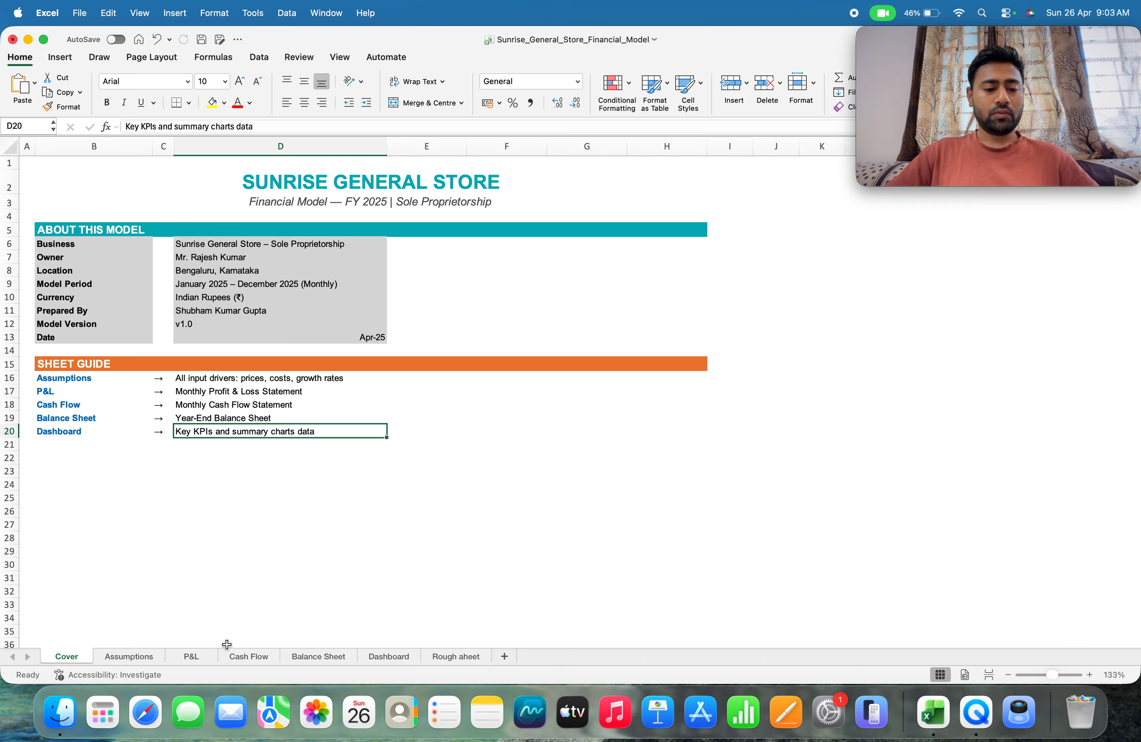
Review the model in order from the Assumptions through the P&L, Cash Flow and Balance Sheet to the Dashboard
left_click(130, 656)
left_click(196, 655)
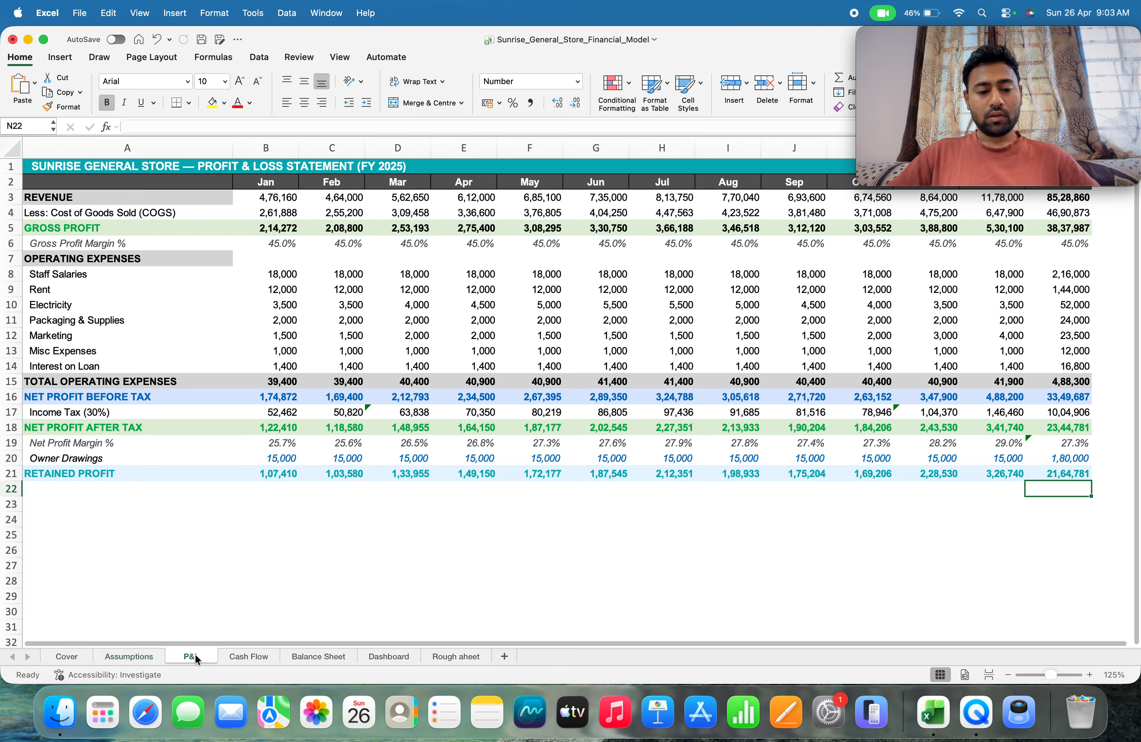
left_click(245, 656)
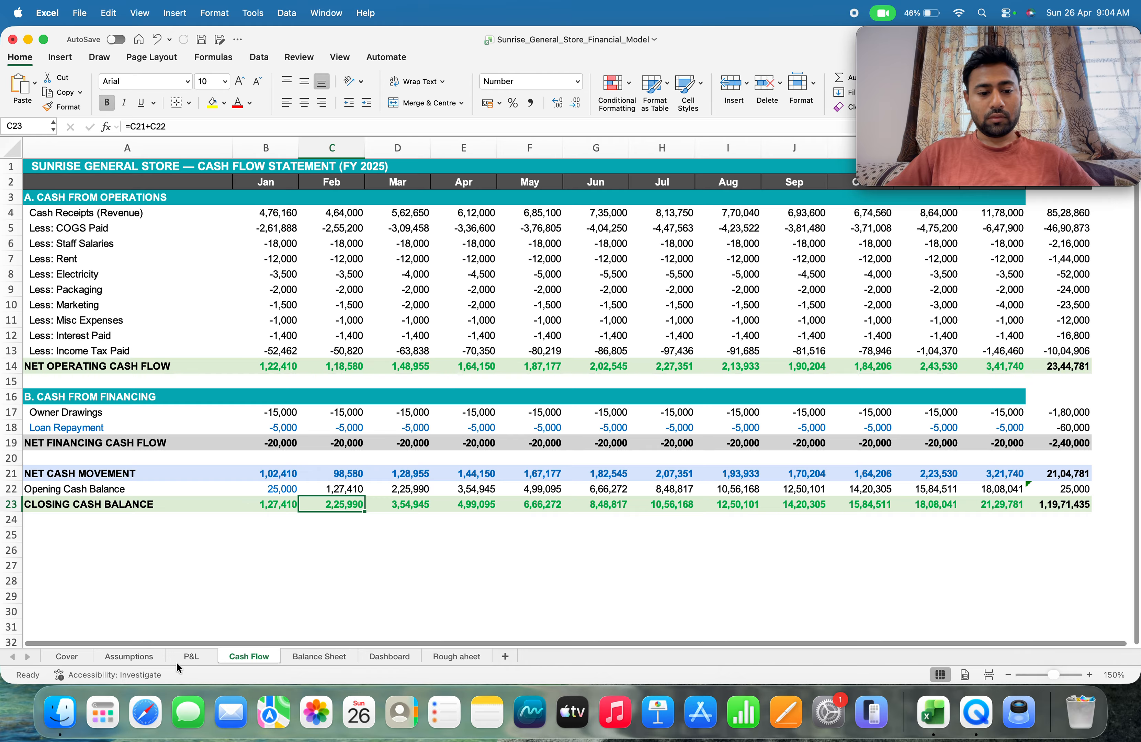
left_click(173, 660)
left_click(246, 656)
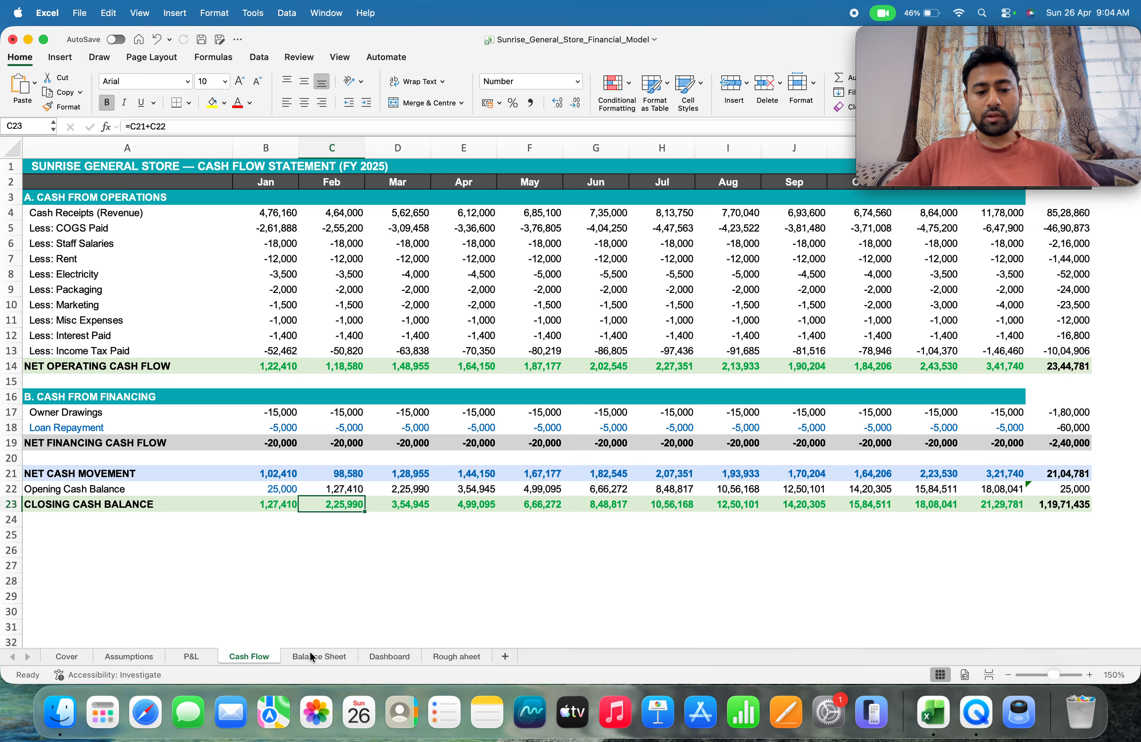
left_click(312, 656)
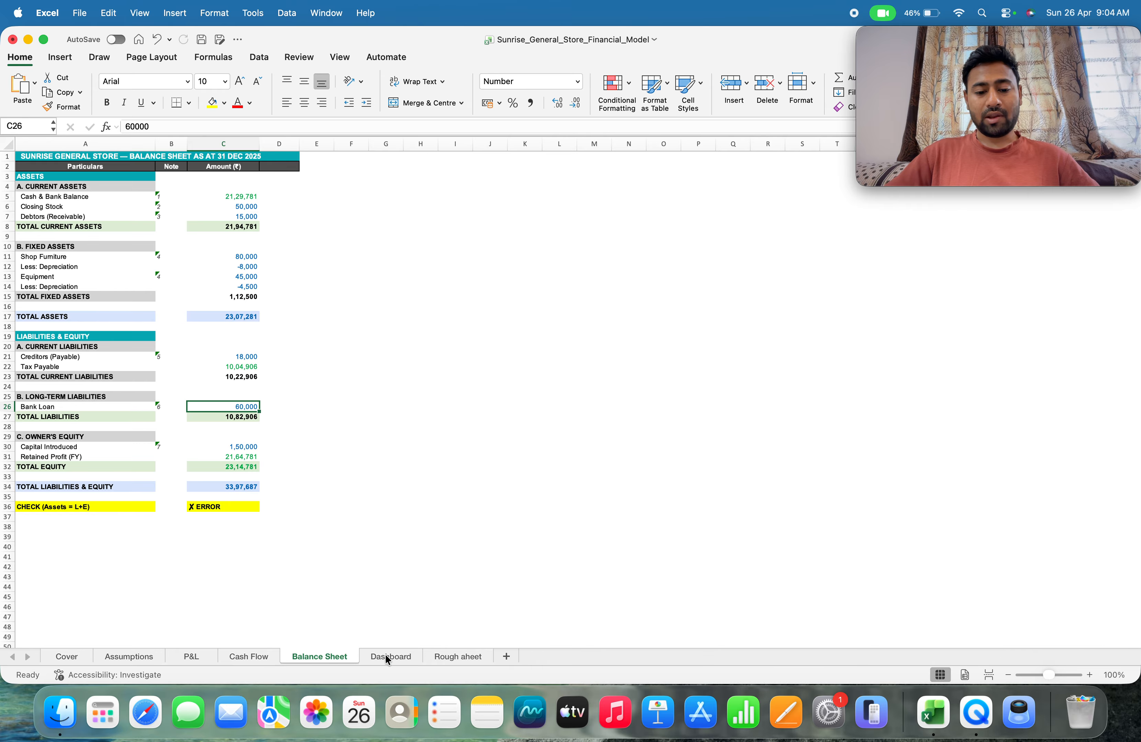
left_click(402, 657)
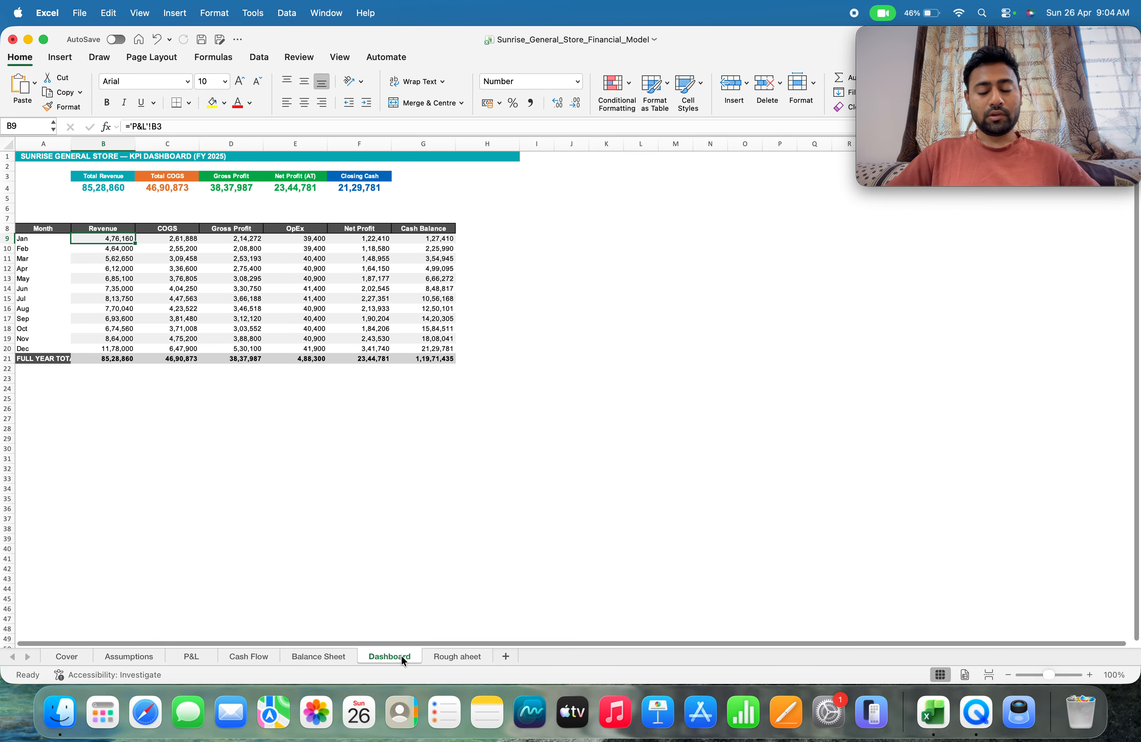
Permanently delete the "Rough aheet" worksheet from the workbook
right_click(445, 656)
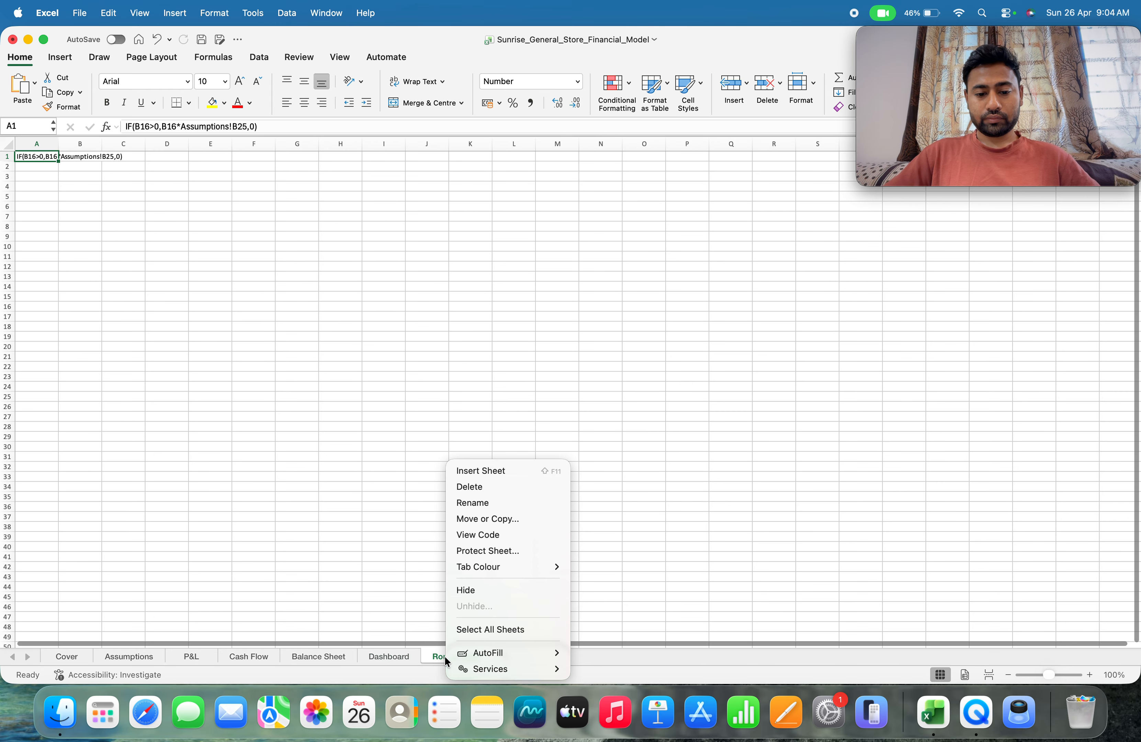
left_click(468, 487)
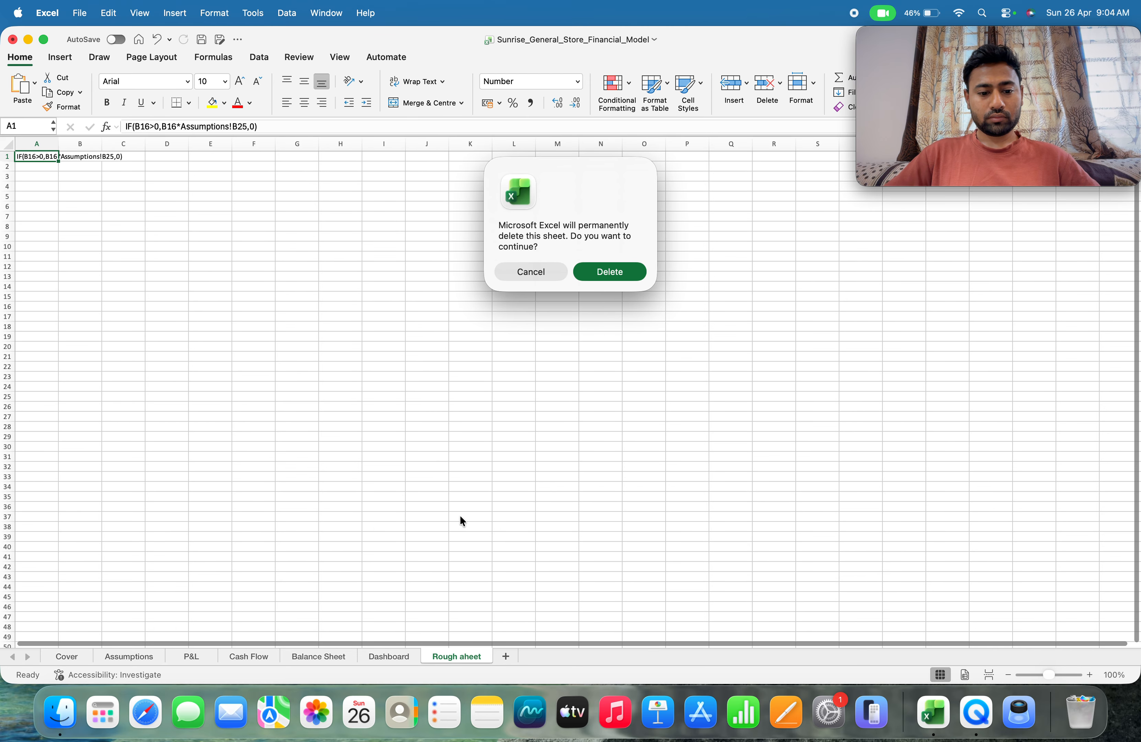
left_click(612, 274)
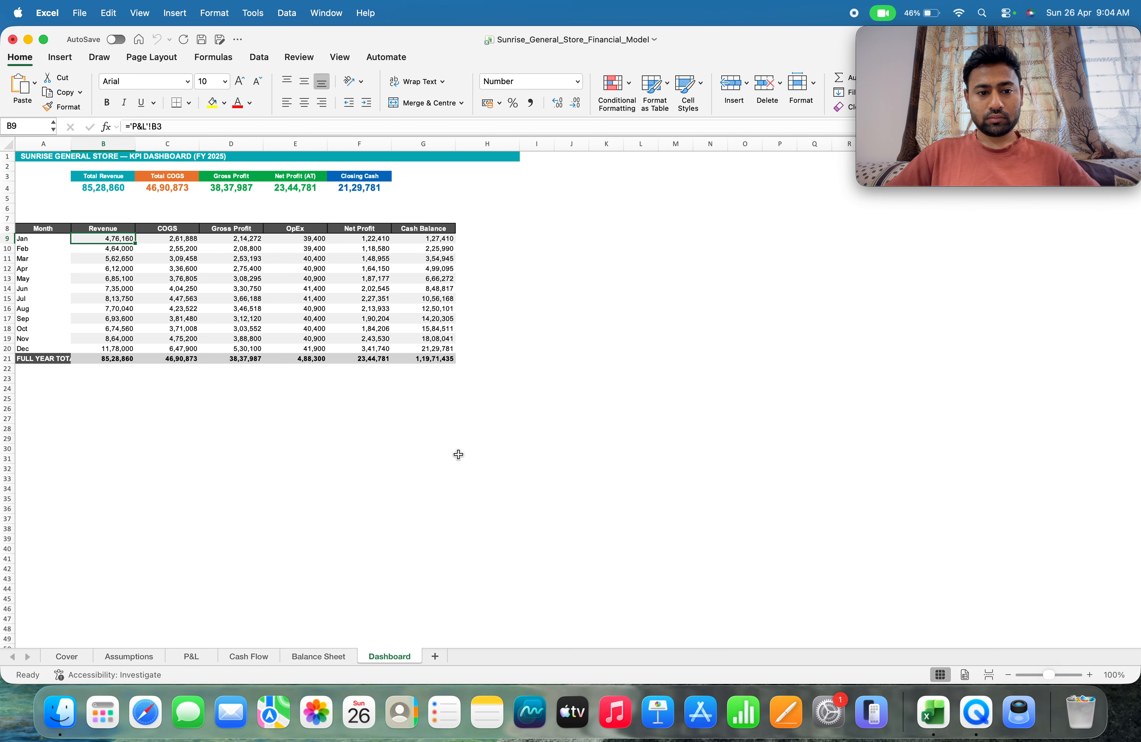
Check the remaining sheets from the Balance Sheet back through Cash Flow, P&L and Assumptions, ending on the Cover's sheet guide
left_click(319, 655)
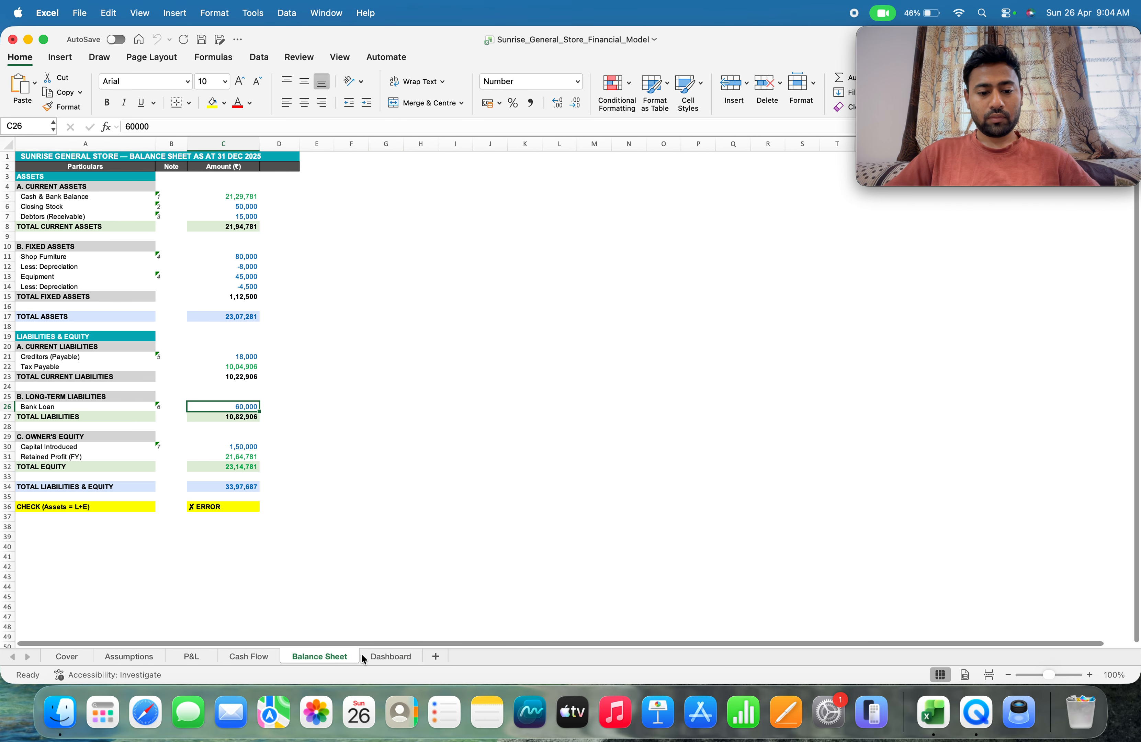
left_click(364, 657)
left_click(314, 658)
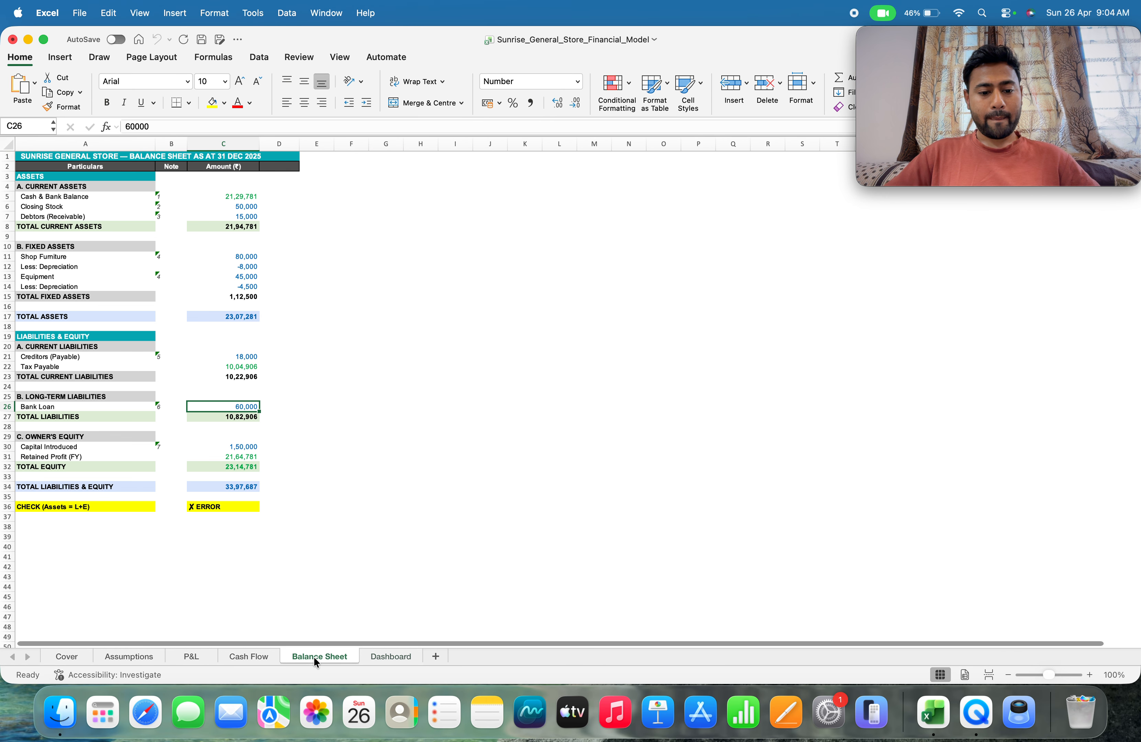
left_click(260, 655)
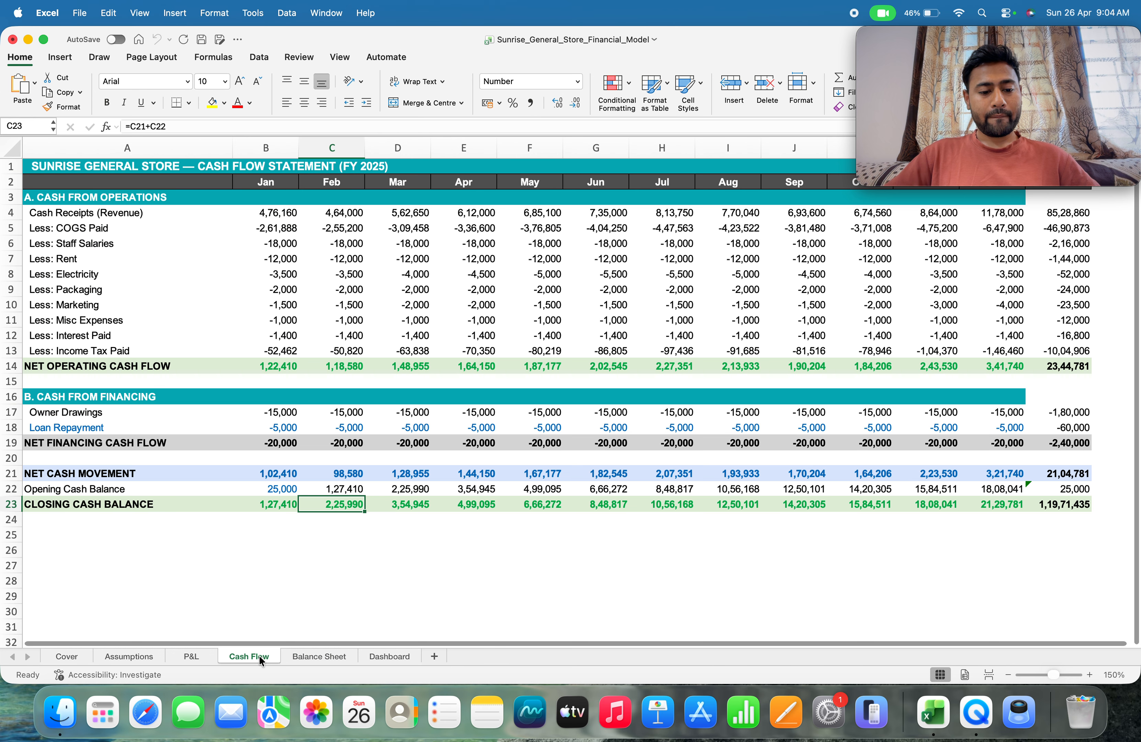
left_click(193, 658)
left_click(143, 657)
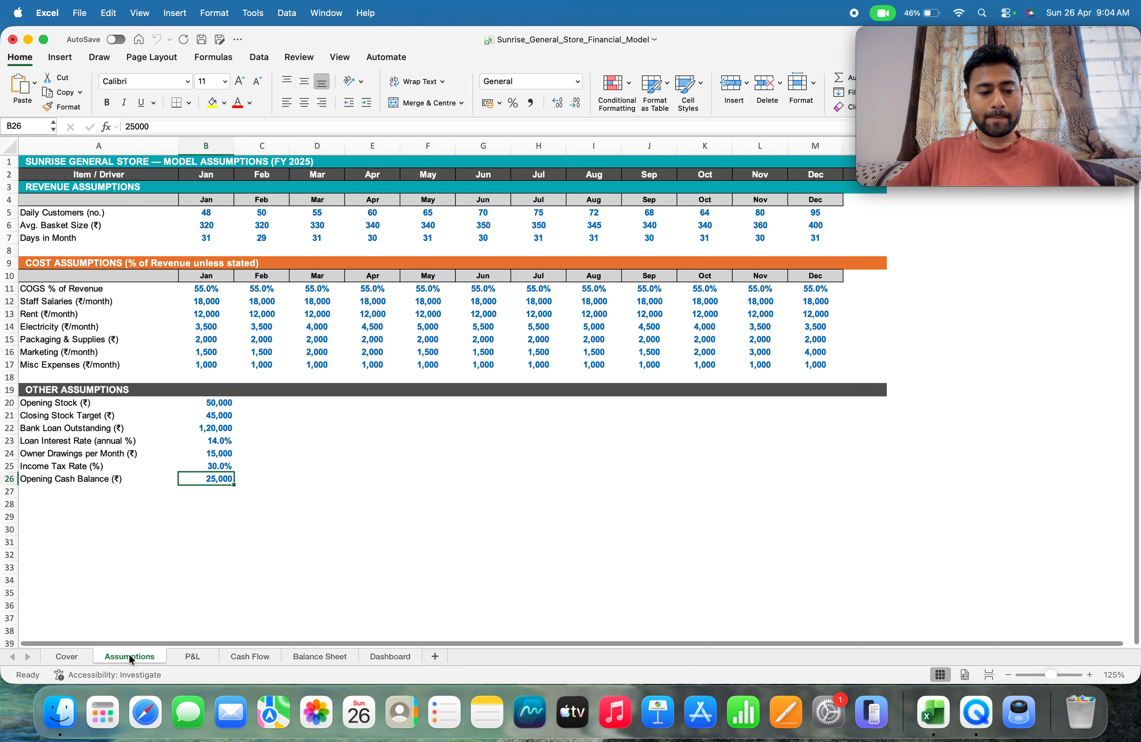
left_click(62, 658)
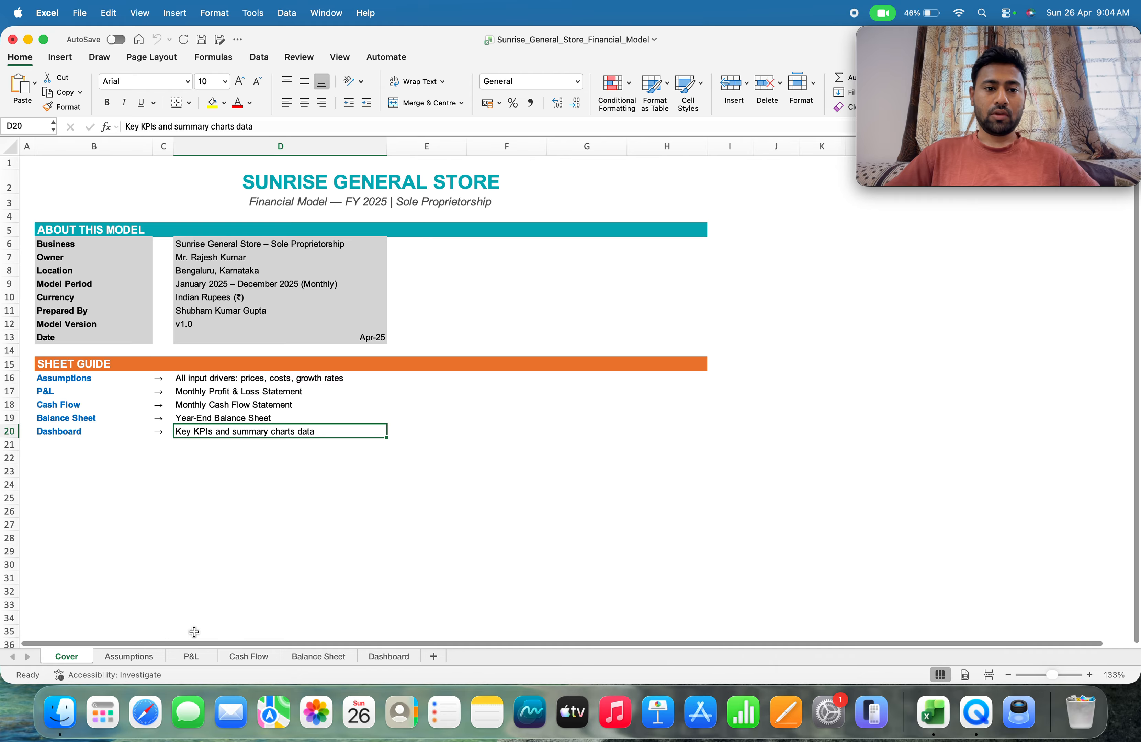
Compare the input drivers on the Assumptions sheet with the monthly Profit & Loss statement, and return to the Assumptions
left_click(136, 658)
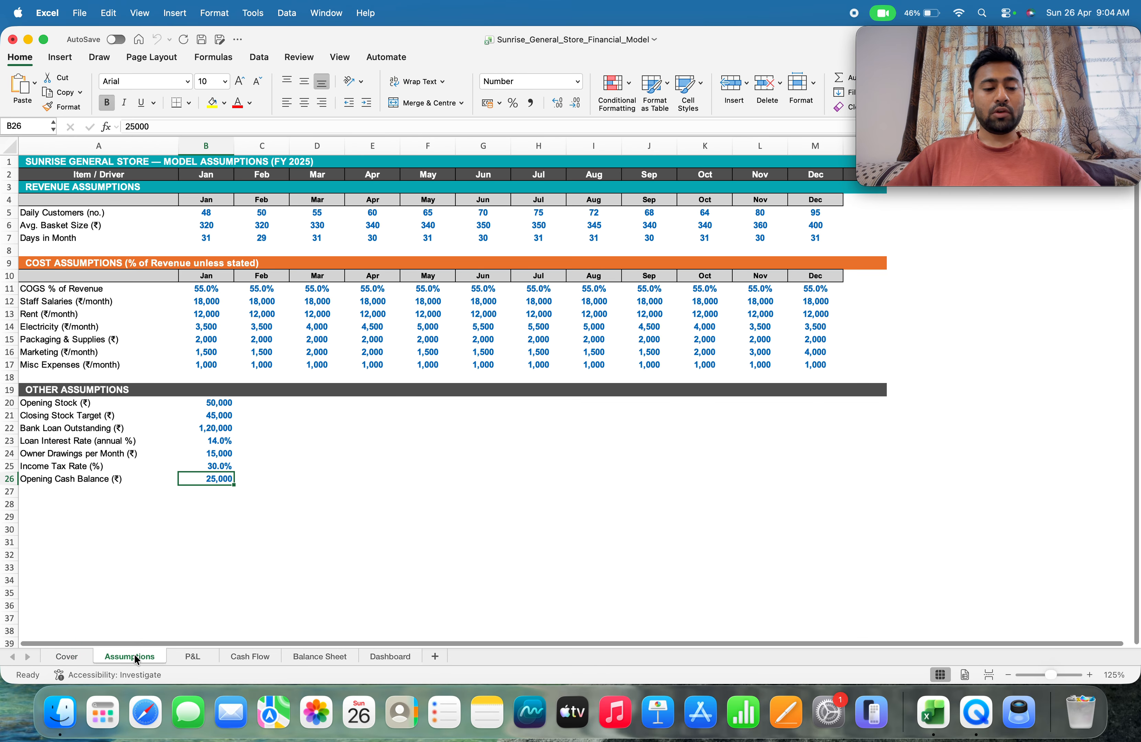
left_click(192, 656)
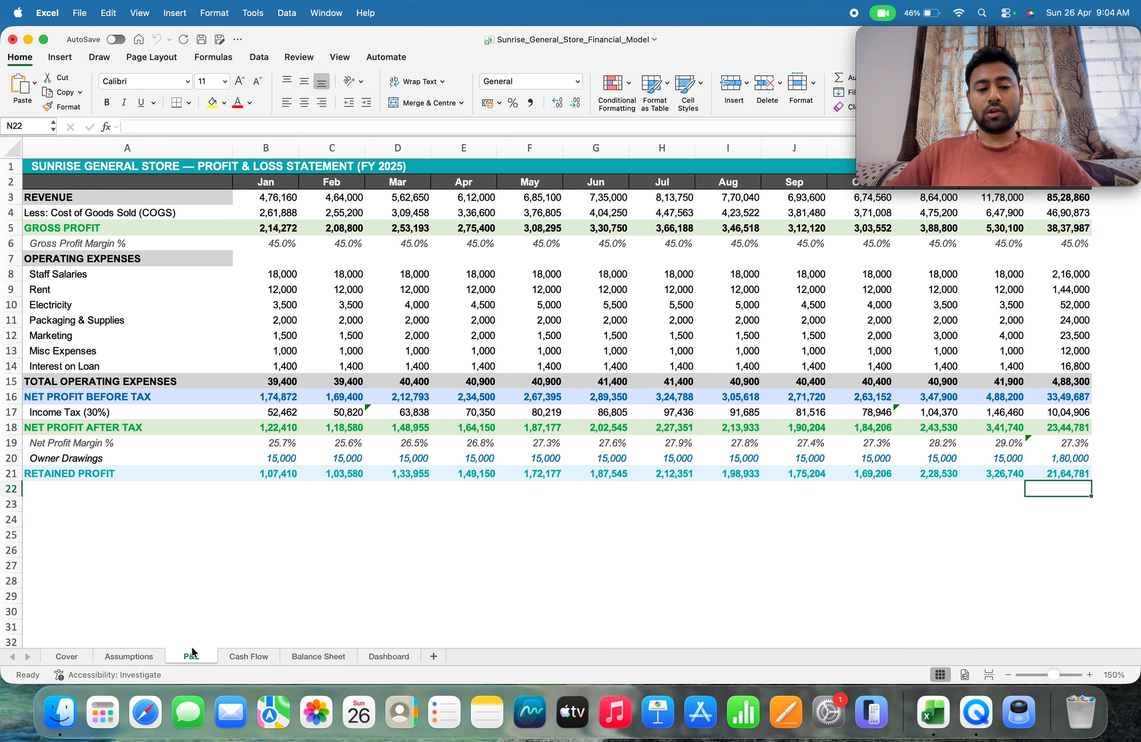
left_click(123, 657)
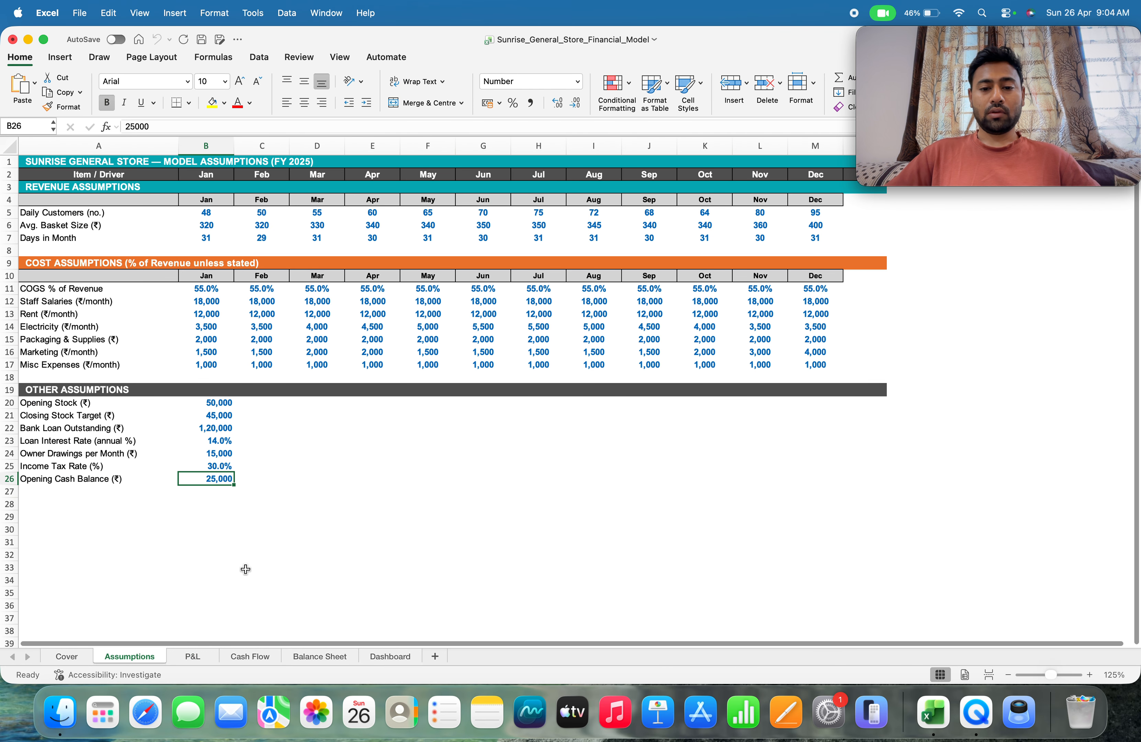